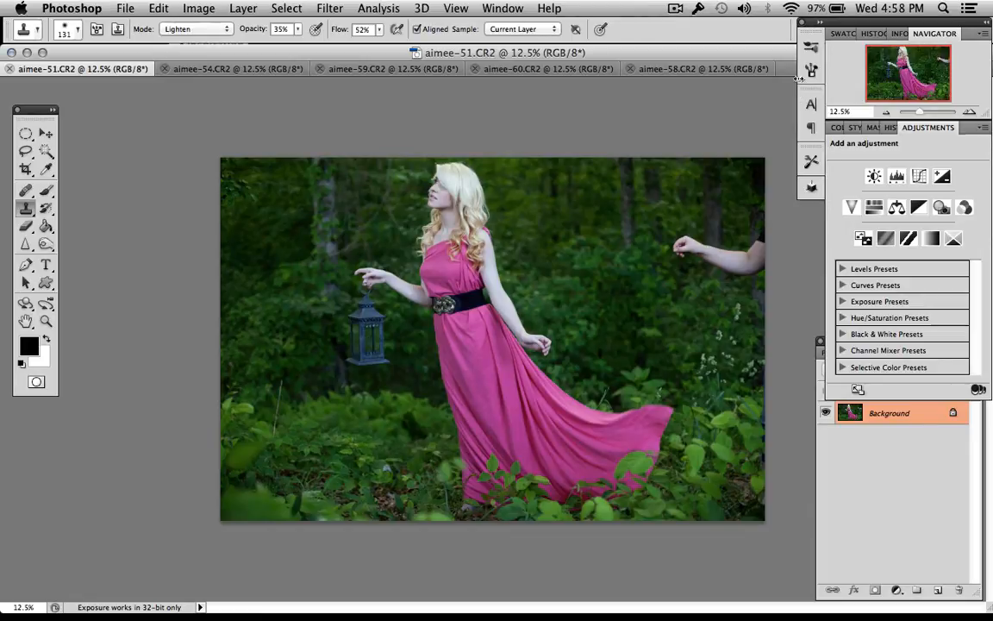
- Extend the canvas height to 23.4 inches so the forest portrait becomes square
left_click(198, 8)
left_click(244, 161)
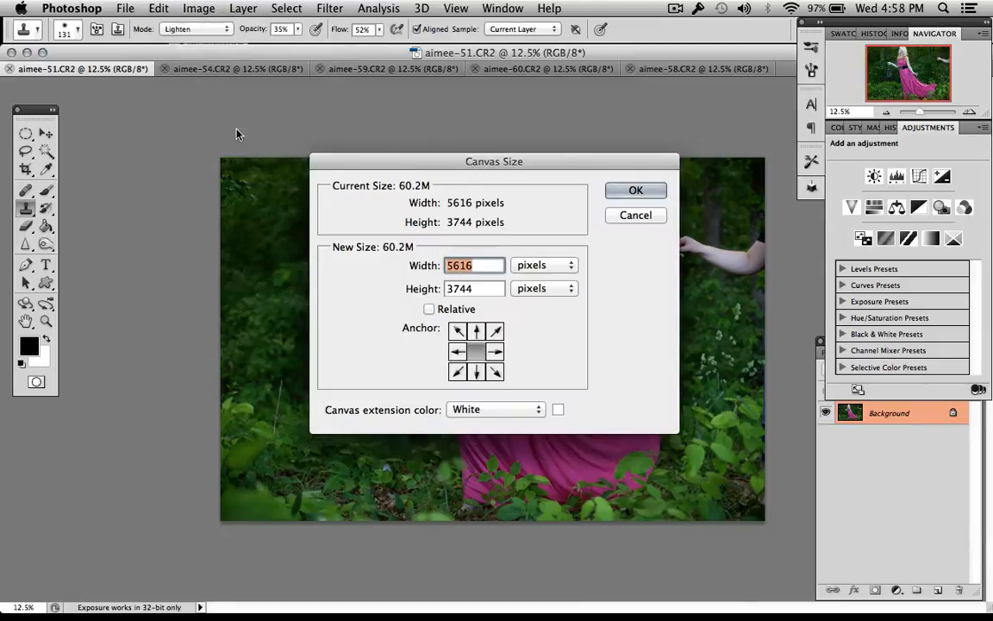
left_click(544, 265)
left_click(532, 279)
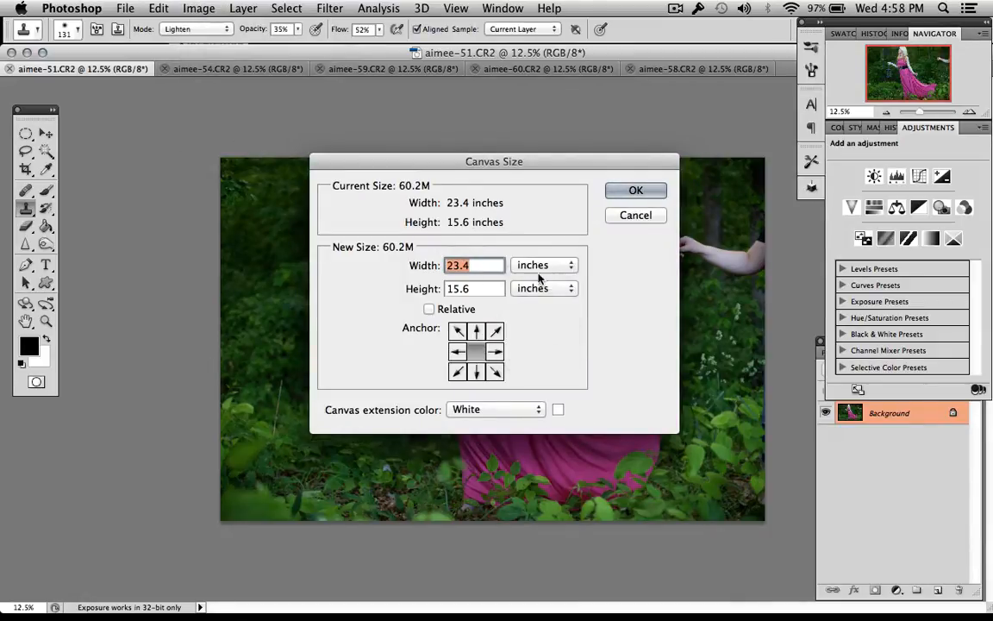
double_click(483, 287)
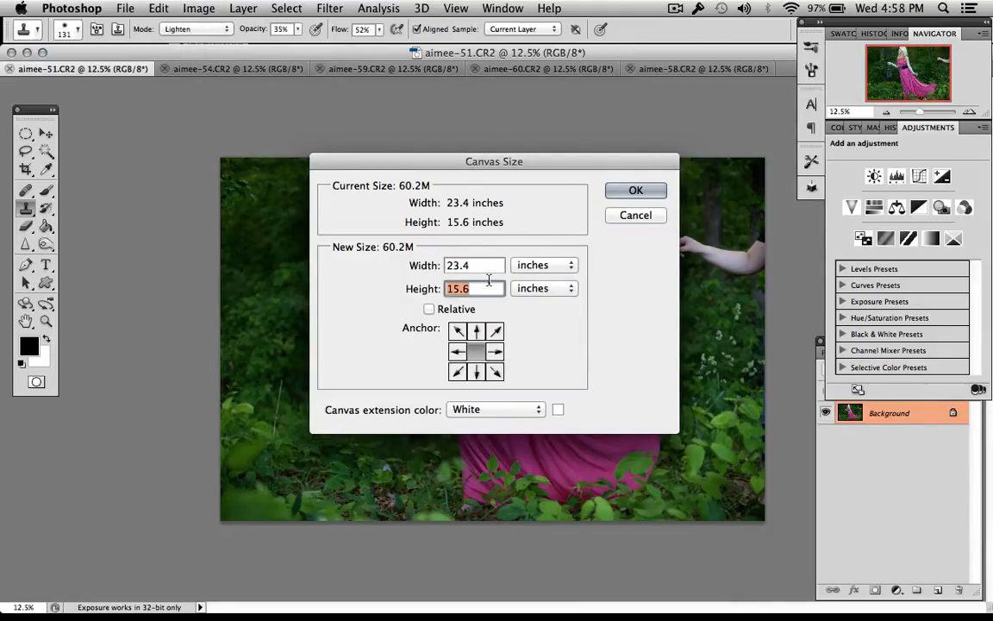
type("23.4")
left_click(638, 191)
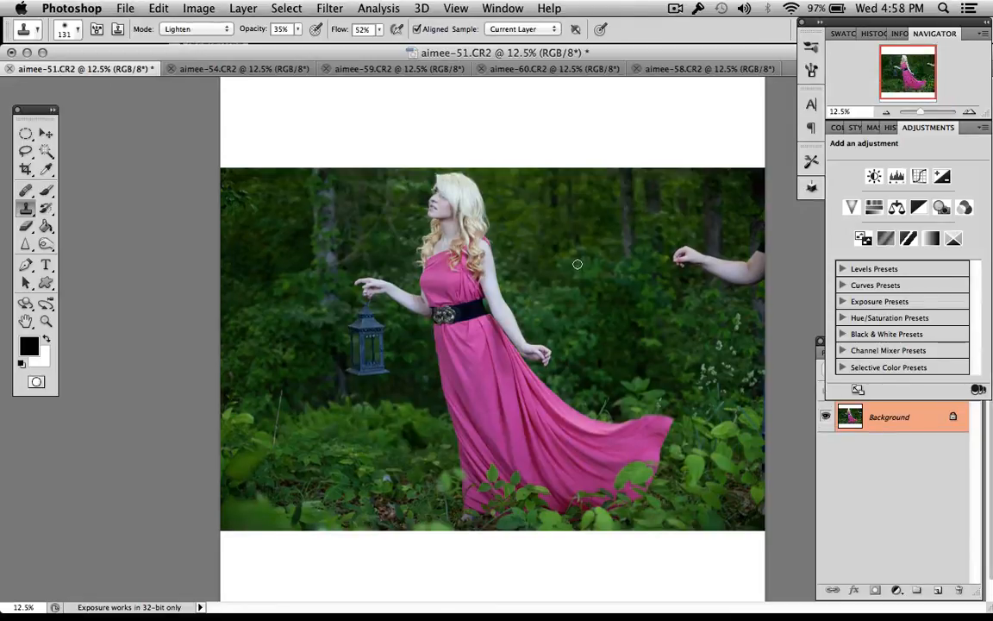
- Copy the treetops photo from the document ending in 58.CR2 into the 51.CR2 document and align it over the blank upper canvas
scroll(579, 256, "down", 5)
scroll(579, 256, "up", 4)
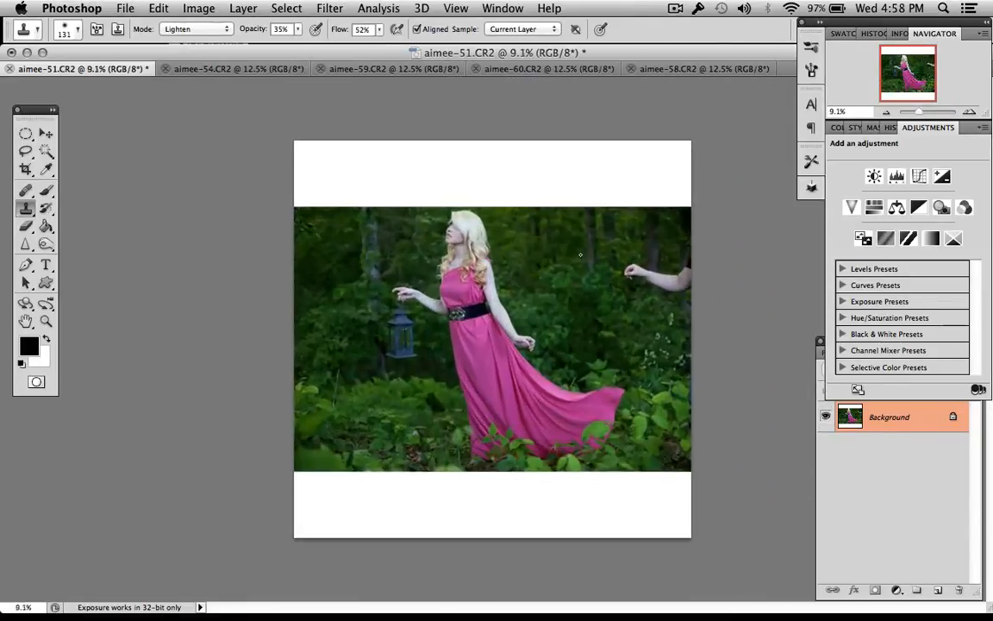
scroll(580, 255, "down", 1)
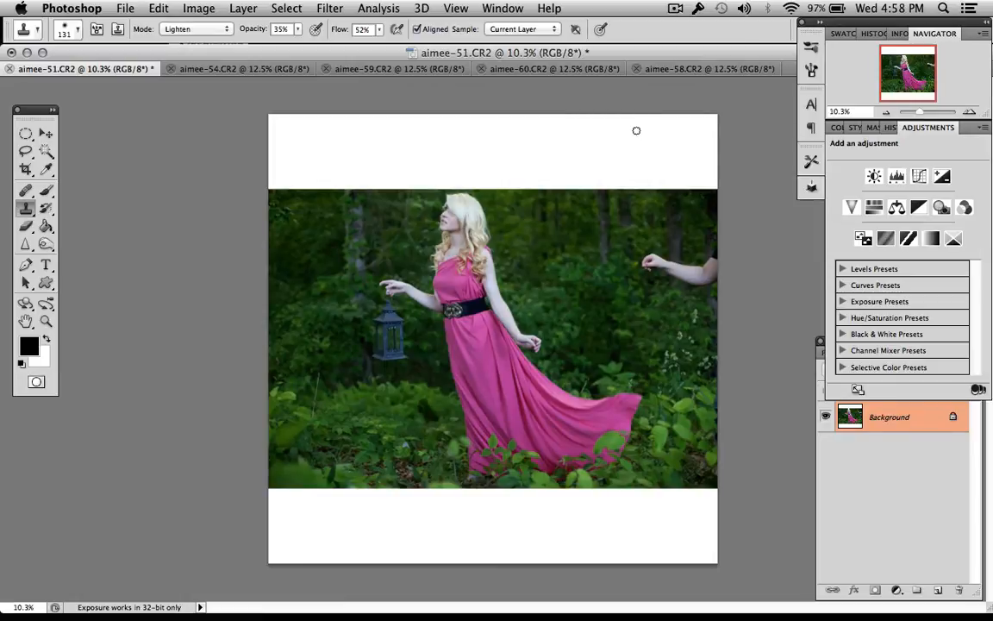
left_click(690, 69)
key("v")
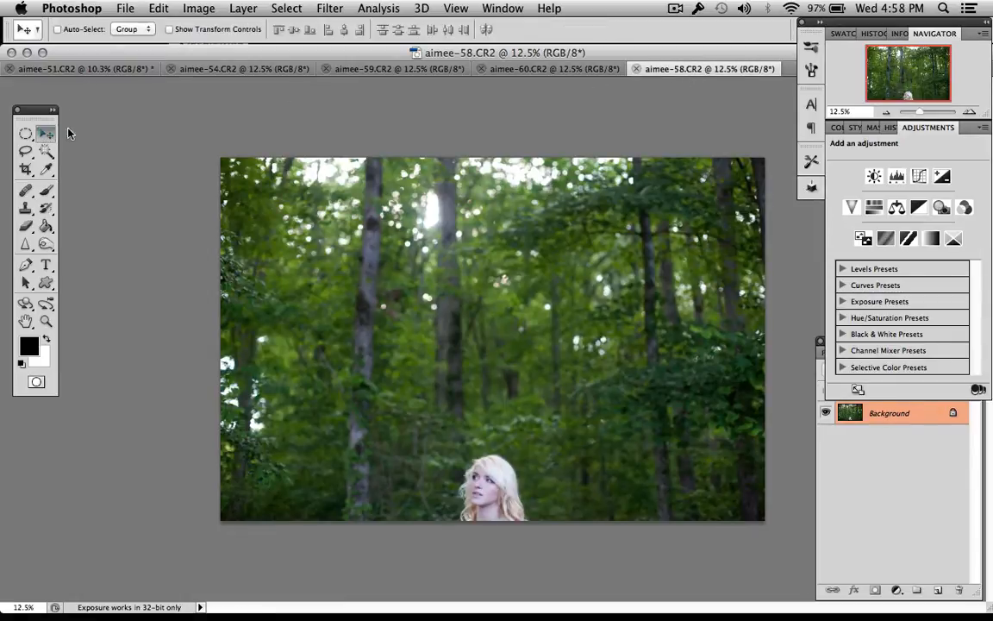
left_click_drag(662, 88, 448, 318)
left_click_drag(425, 280, 407, 160)
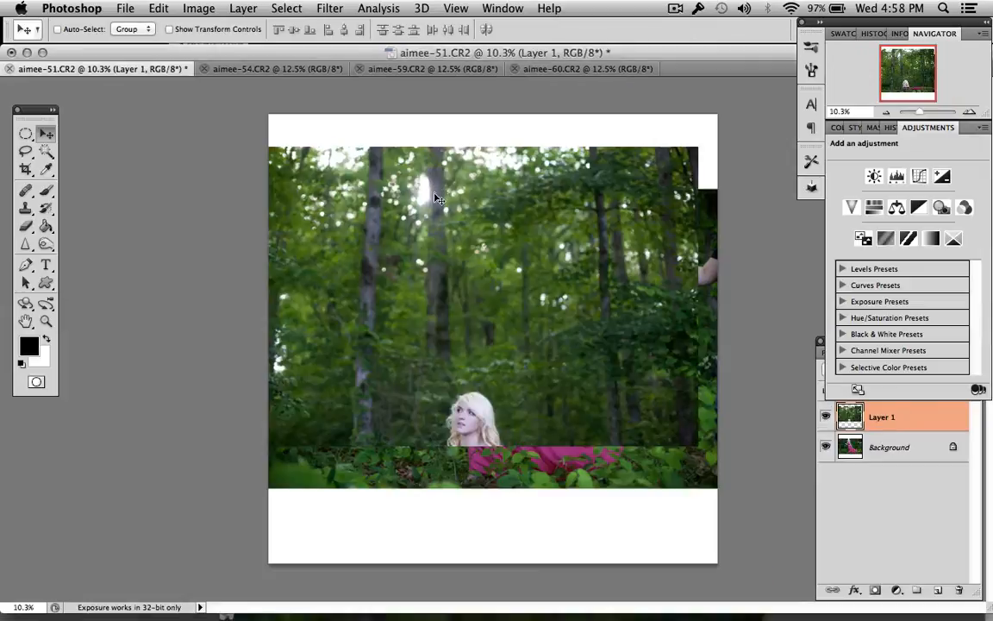
left_click_drag(544, 186, 502, 127)
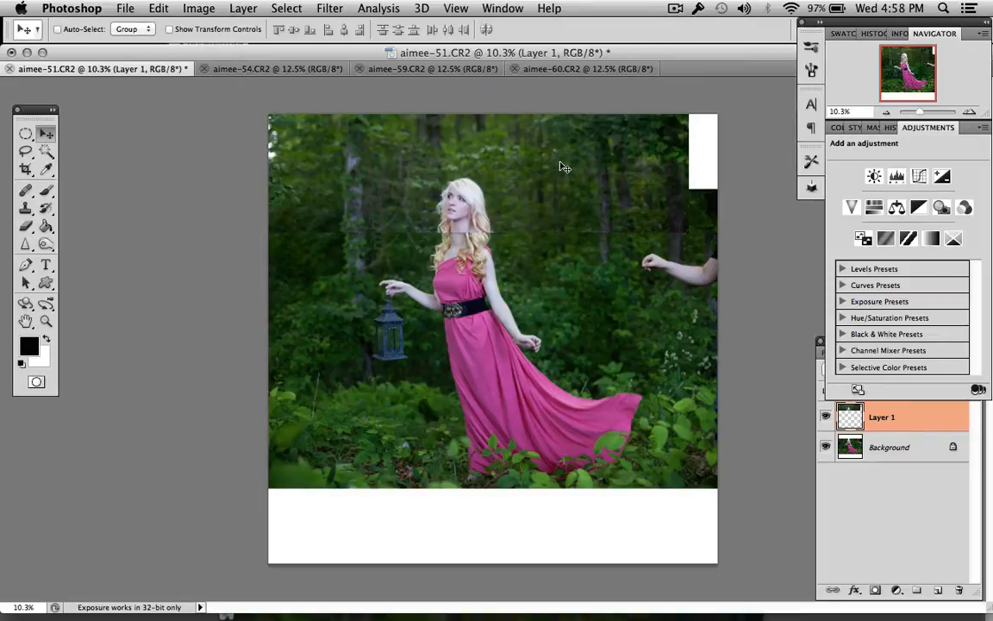
- Erase along the lower edge of Layer 1 with a soft 494 px eraser to blend it into the woods below
left_click(25, 226)
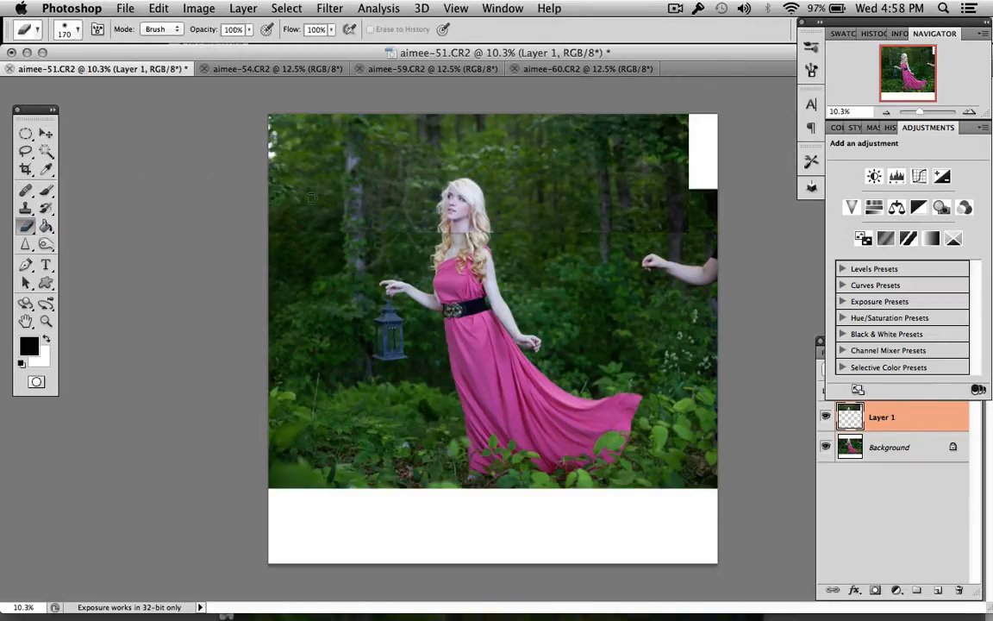
right_click(340, 282)
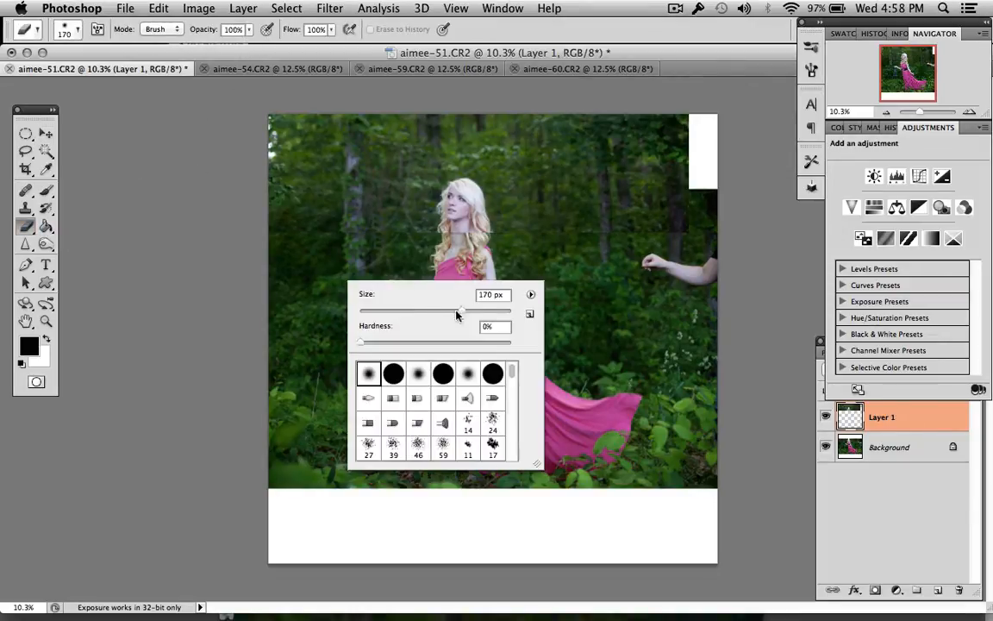
key("Return")
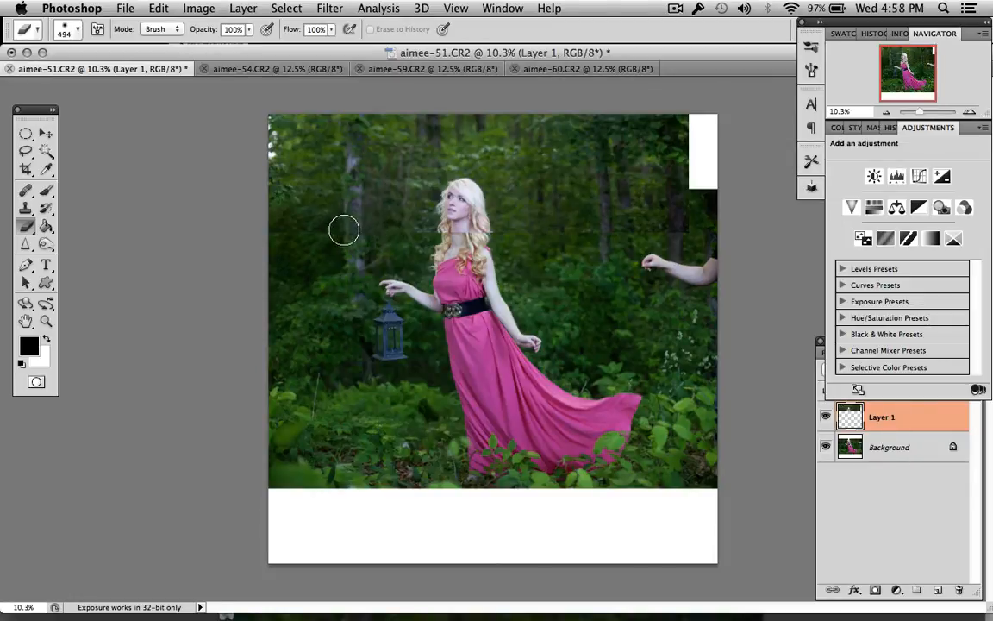
mouse_move(319, 232)
left_mouse_down()
mouse_move(393, 210)
mouse_move(532, 233)
mouse_move(700, 235)
left_mouse_up()
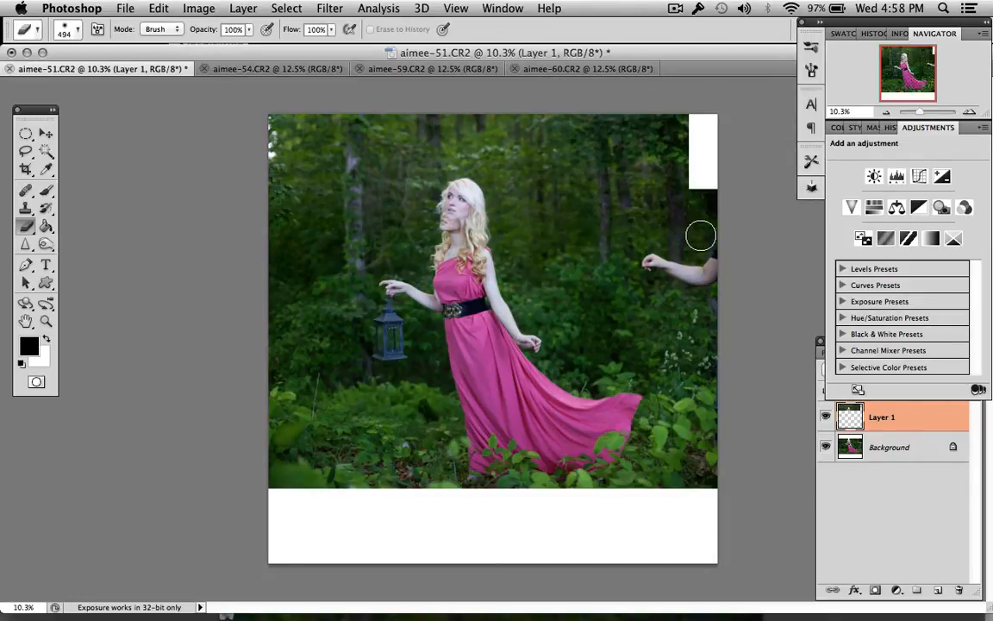
- Lower Layer 1's opacity to 55% and erase the duplicate head over the woman's face and hair
left_click(898, 416)
left_click(972, 369)
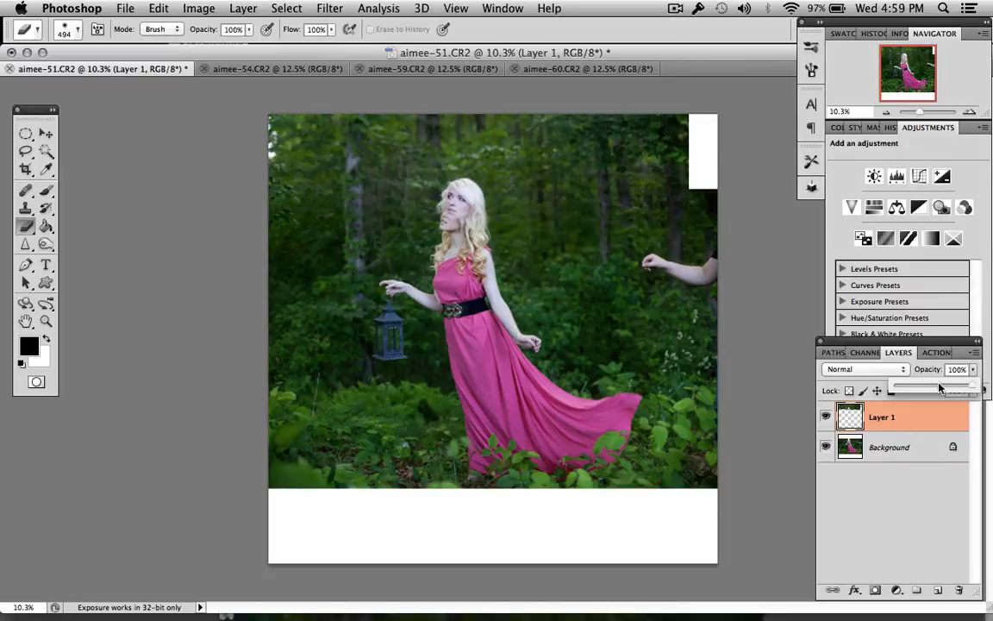
left_click_drag(981, 384, 938, 384)
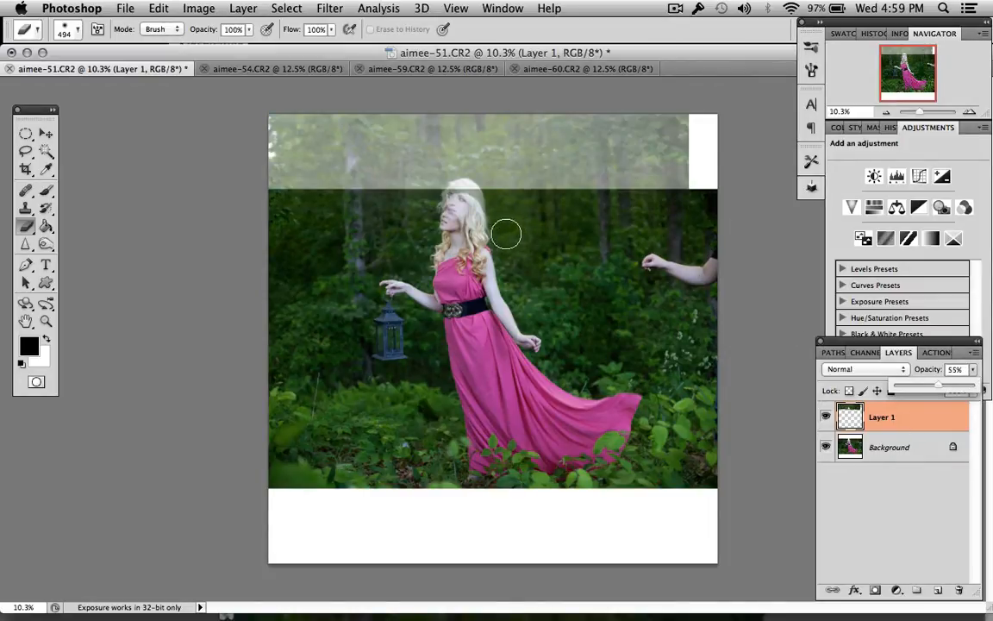
mouse_move(479, 222)
left_mouse_down()
mouse_move(436, 200)
mouse_move(431, 177)
mouse_move(461, 186)
mouse_move(465, 220)
left_mouse_up()
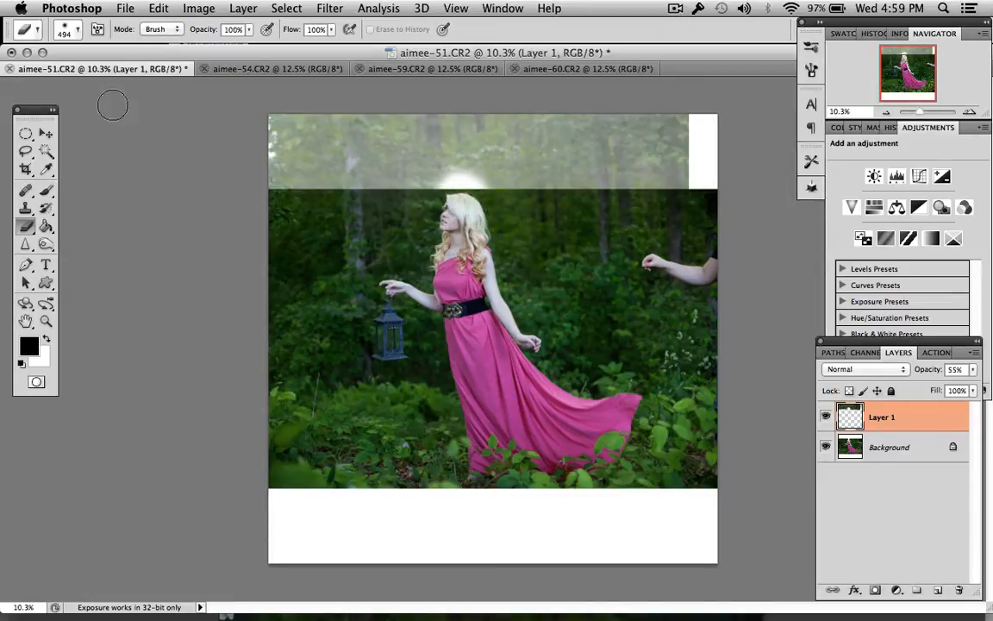
- Nudge Layer 1 to line up its trees with the background and restore its opacity to 100%
left_click(46, 135)
left_click_drag(624, 165, 622, 183)
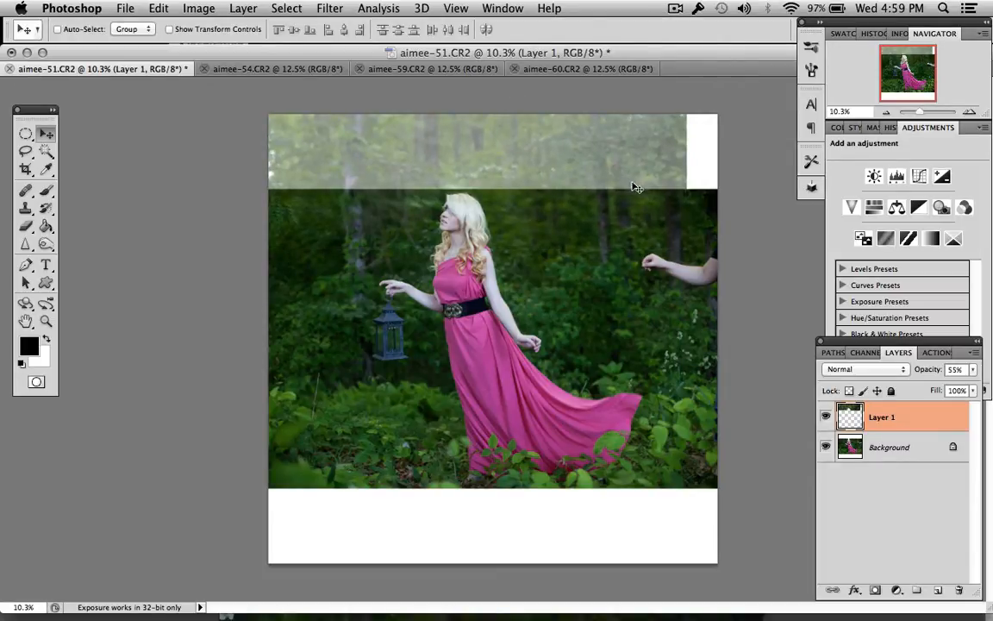
left_click(972, 371)
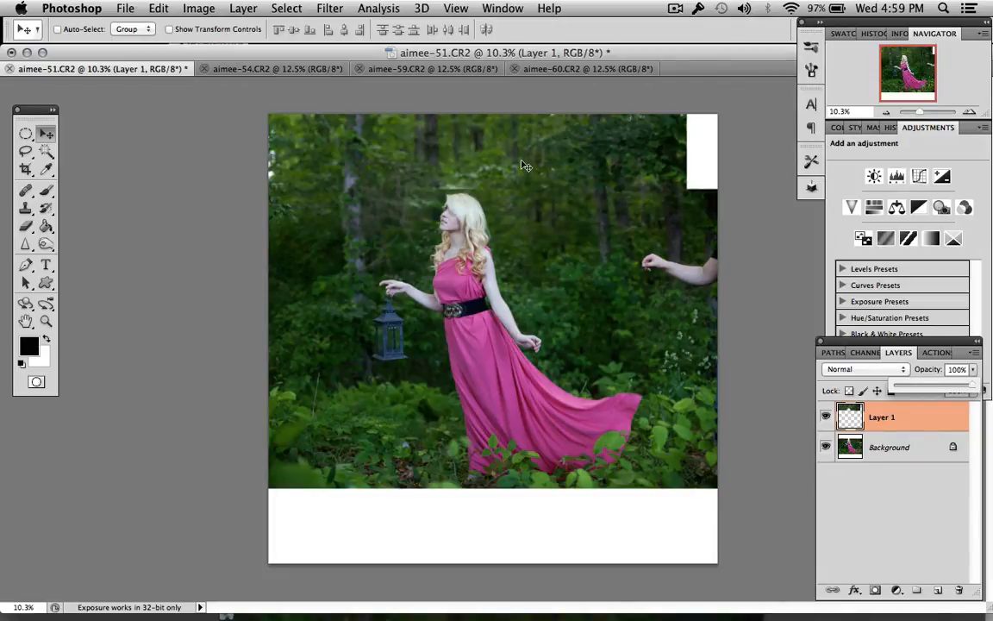
left_click_drag(522, 162, 524, 166)
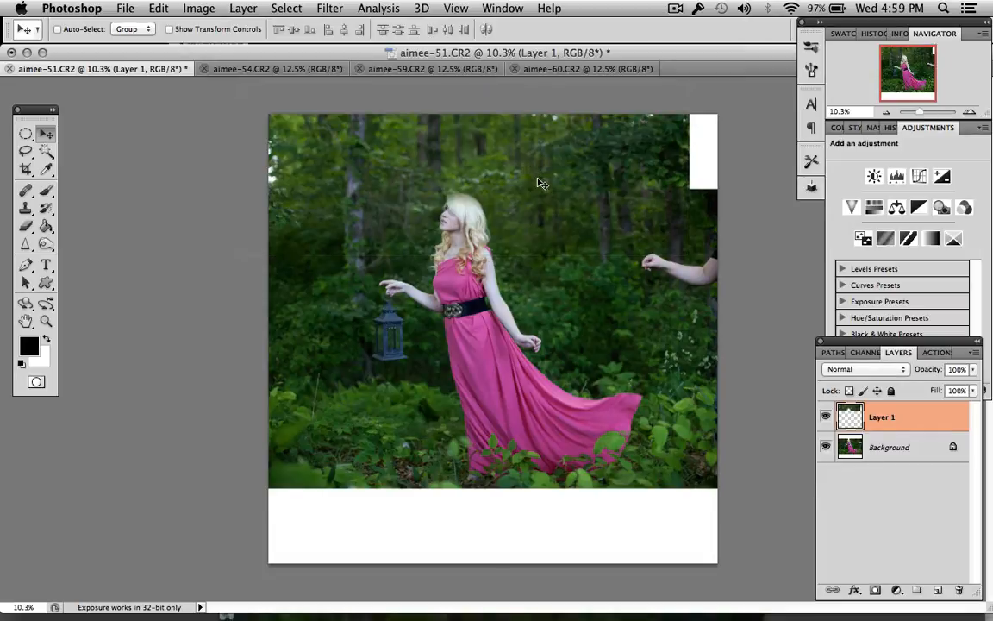
- Examine the blend around the woman's head up close by comparing the image with and without Layer 1
scroll(523, 202, "up", 10)
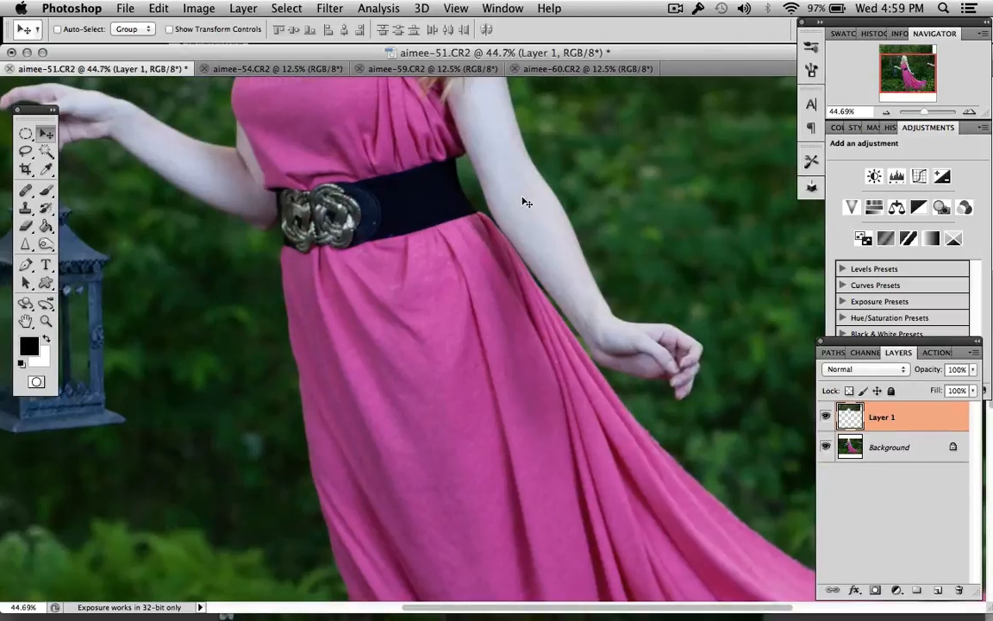
scroll(524, 201, "up", 8)
scroll(525, 201, "left", 5)
scroll(524, 198, "up", 10)
scroll(525, 196, "right", 6)
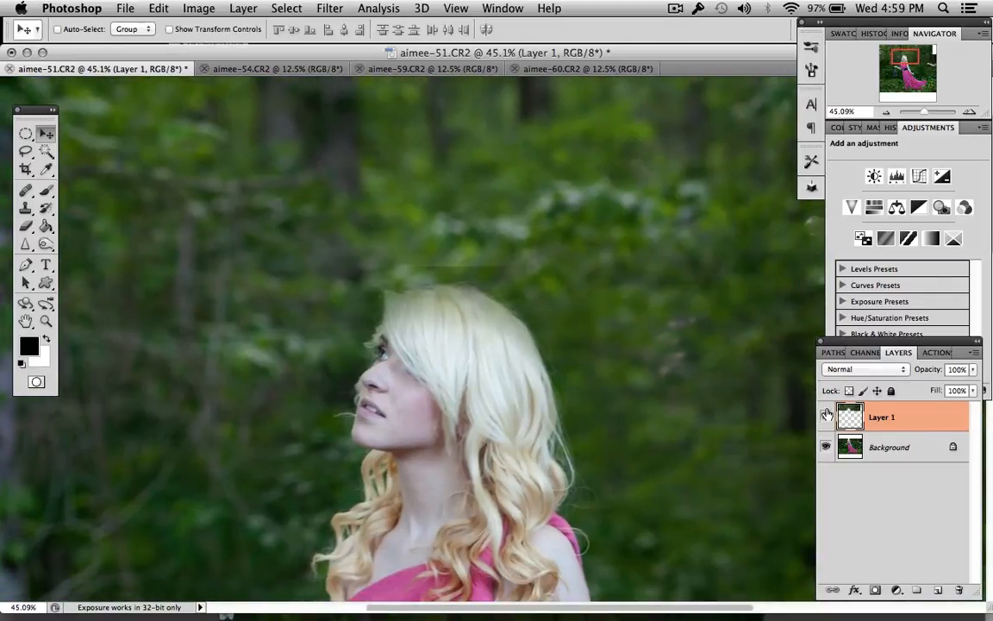
left_click(826, 417)
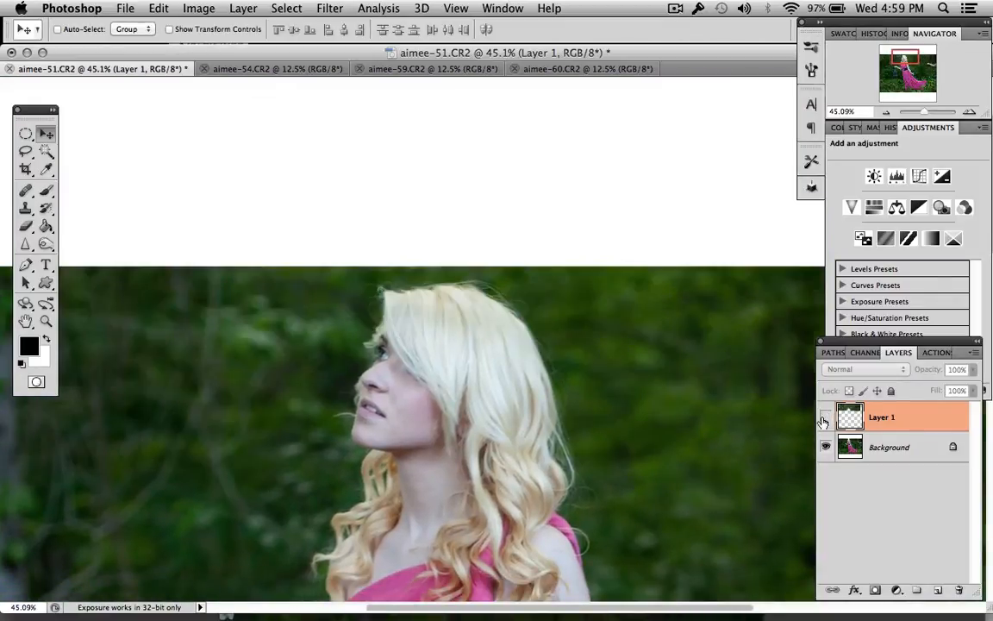
left_click(825, 416)
left_click(823, 417)
left_click(825, 418)
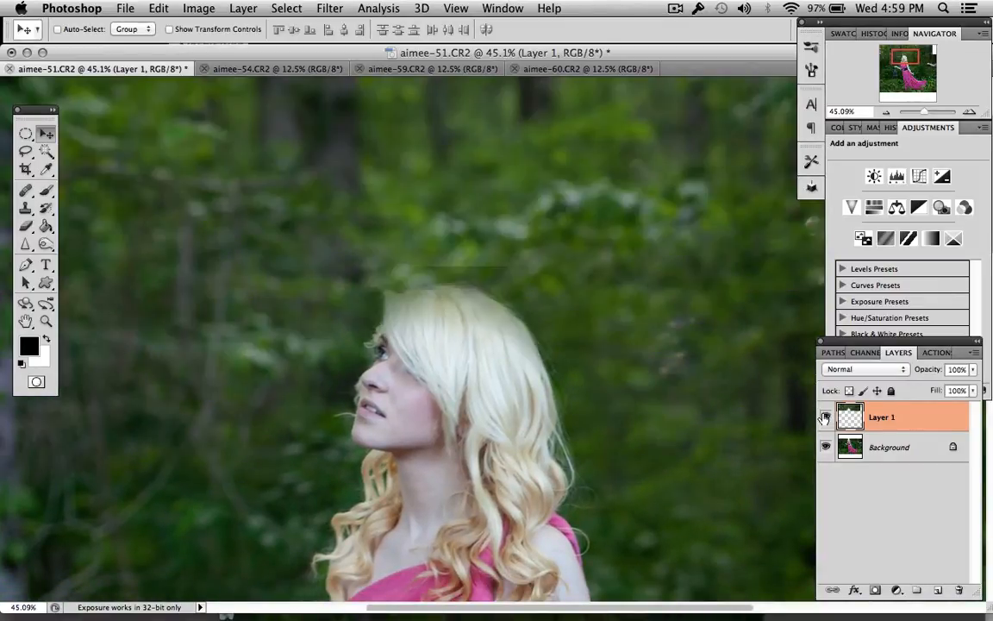
- Reduce the eraser's brush size to 93 px
left_click(25, 226)
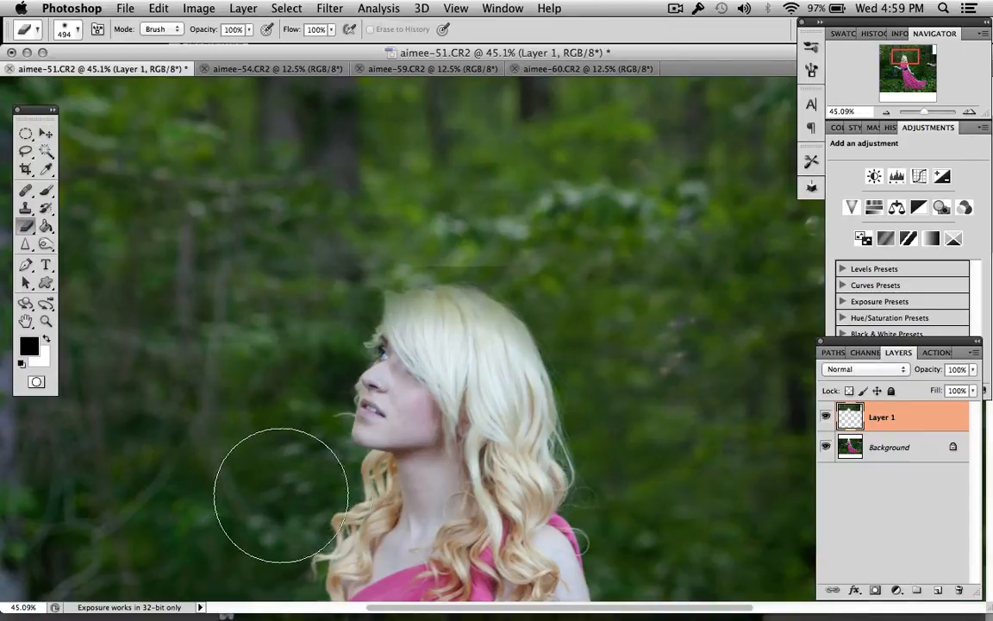
right_click(682, 443)
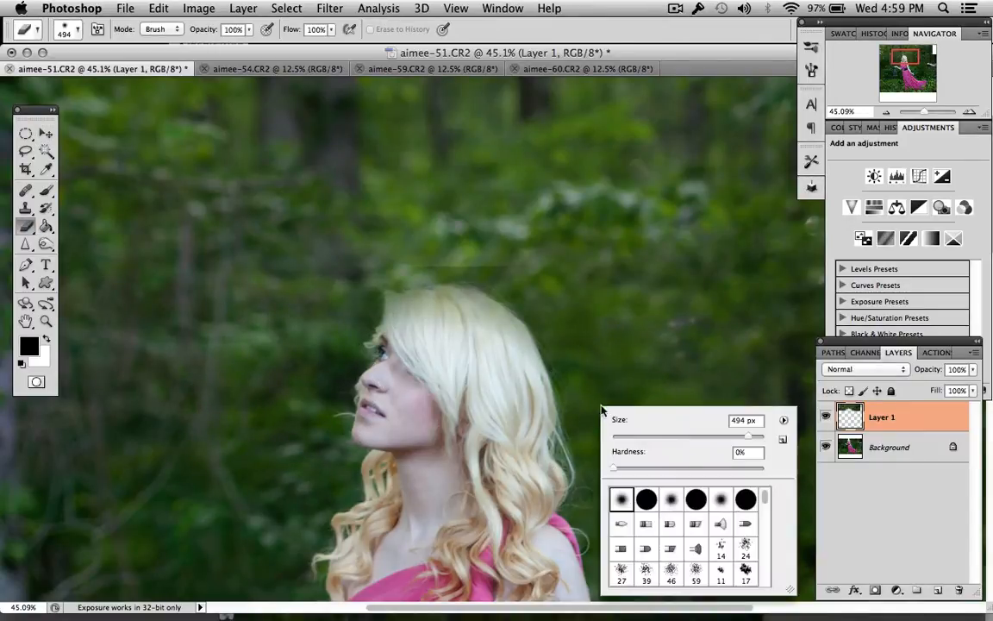
left_click(681, 437)
- Clone foliage over the hard seam above the woman's head with a 55 px Clone Stamp in Normal mode at 90% opacity
key("s")
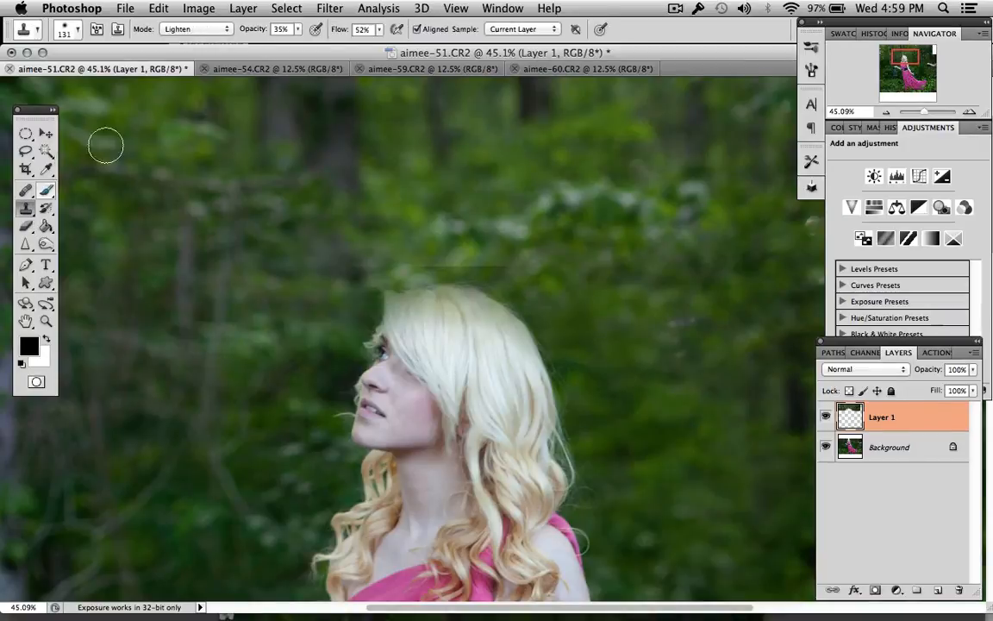
left_click(207, 29)
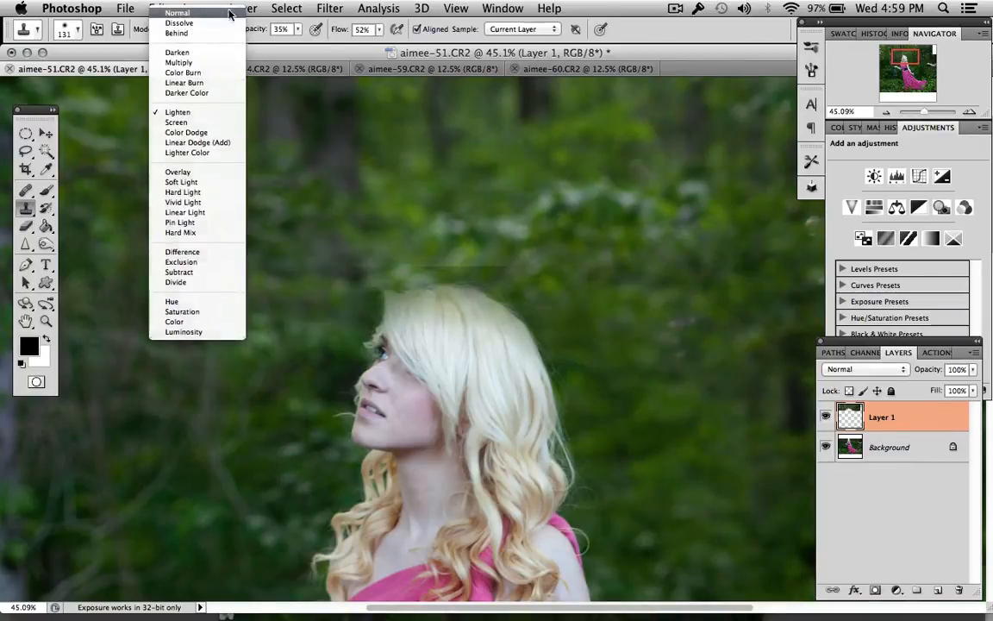
left_click(222, 13)
left_click(300, 31)
left_click_drag(334, 48, 346, 45)
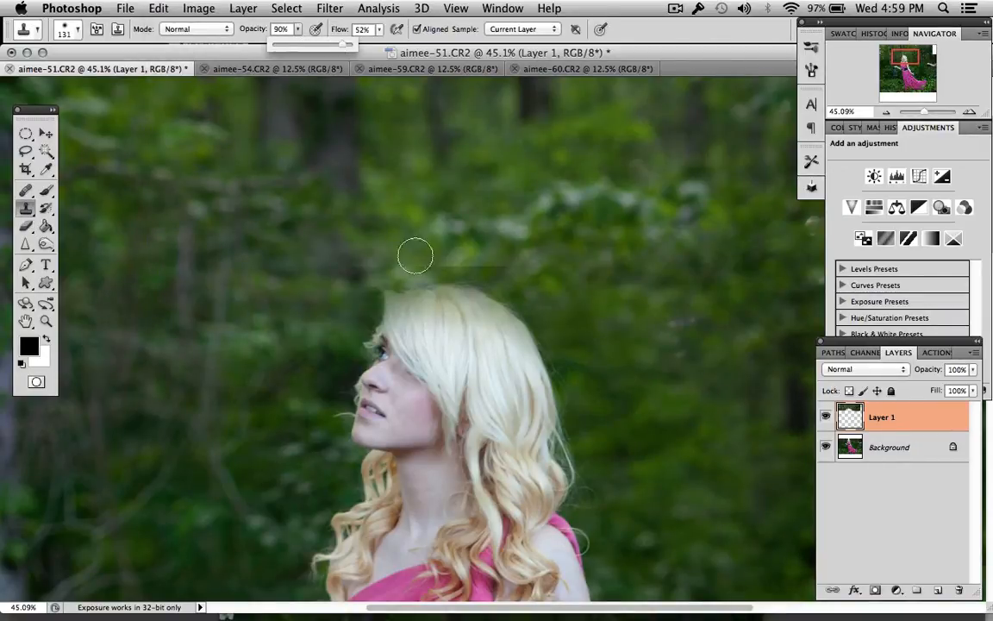
right_click(433, 205)
left_click(493, 235)
left_click(400, 256)
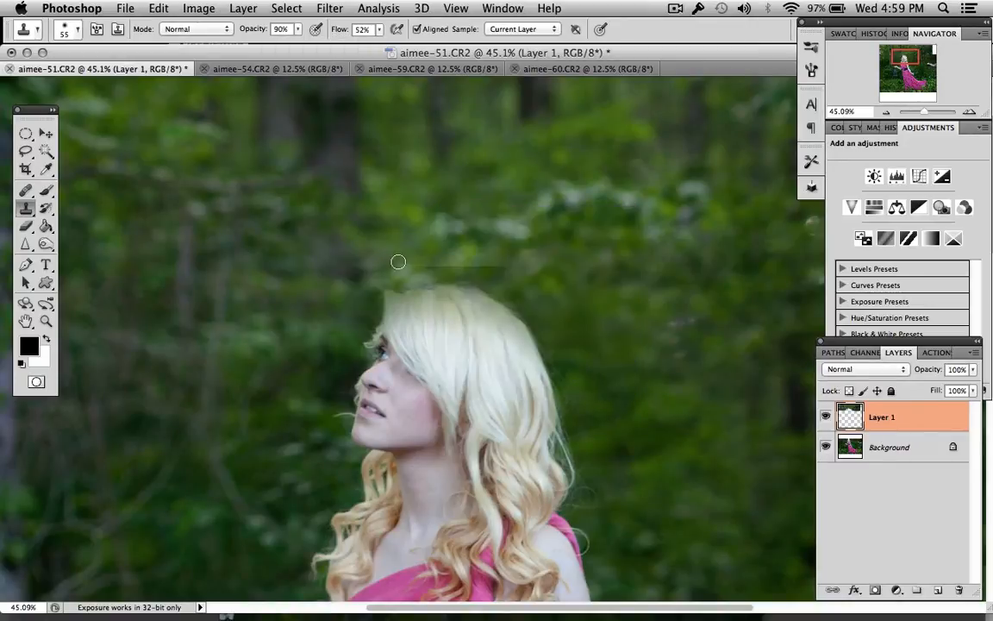
left_click(382, 267, "alt")
mouse_move(450, 267)
left_mouse_down()
mouse_move(523, 269)
mouse_move(510, 271)
mouse_move(524, 257)
mouse_move(543, 265)
mouse_move(510, 274)
mouse_move(487, 266)
mouse_move(532, 238)
left_mouse_up()
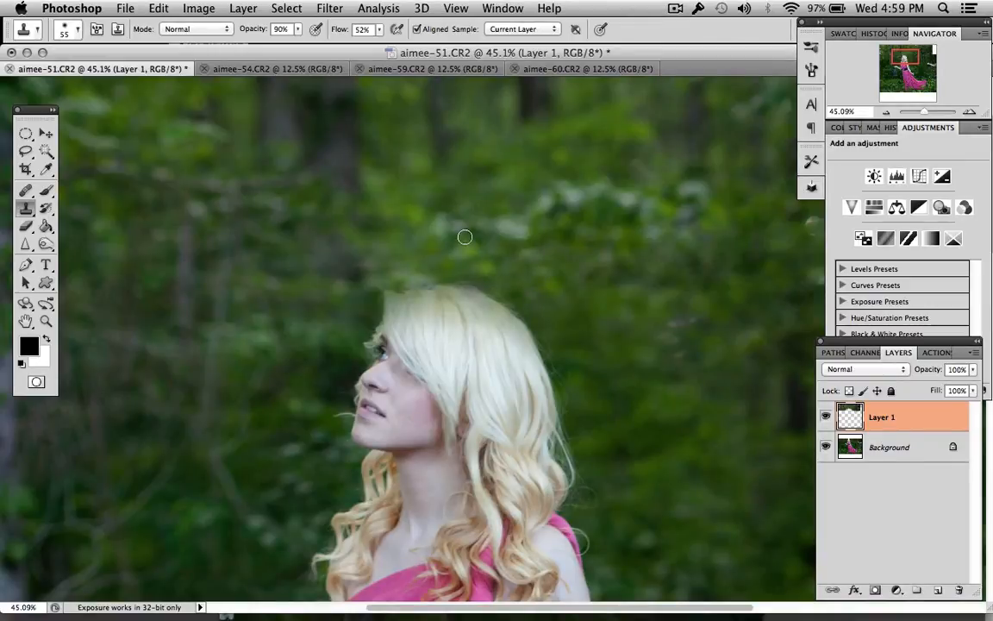
- Erase the Layer 1 remnants covering the woman's hair and compare the composite with and without the layer
key("e")
mouse_move(412, 322)
left_mouse_down()
mouse_move(391, 298)
mouse_move(486, 302)
mouse_move(520, 318)
mouse_move(545, 373)
left_mouse_up()
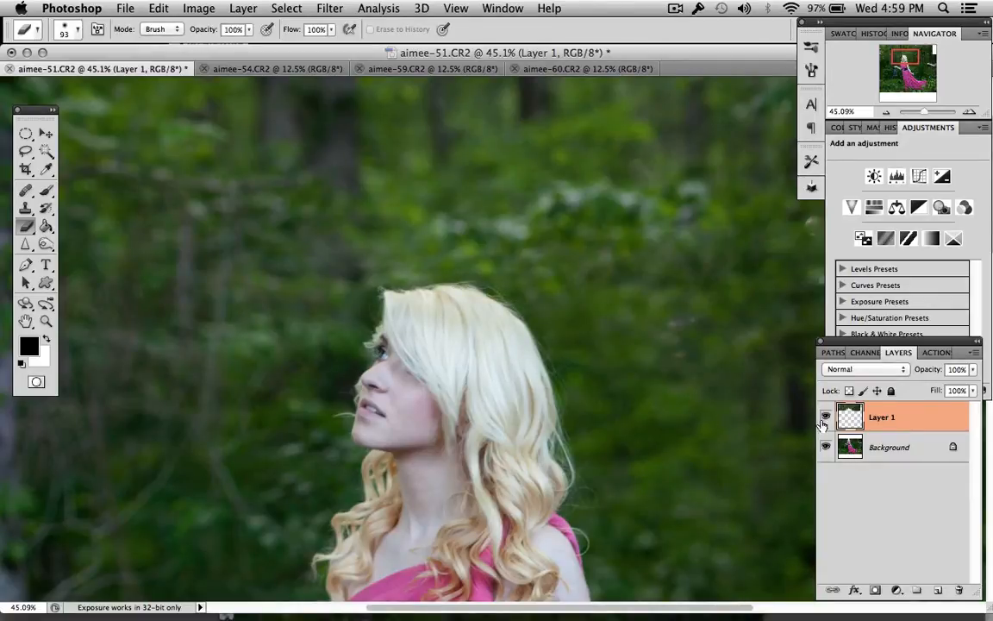
left_click(824, 418)
left_click(824, 417)
left_click(824, 418)
left_click(824, 417)
scroll(645, 312, "down", 6)
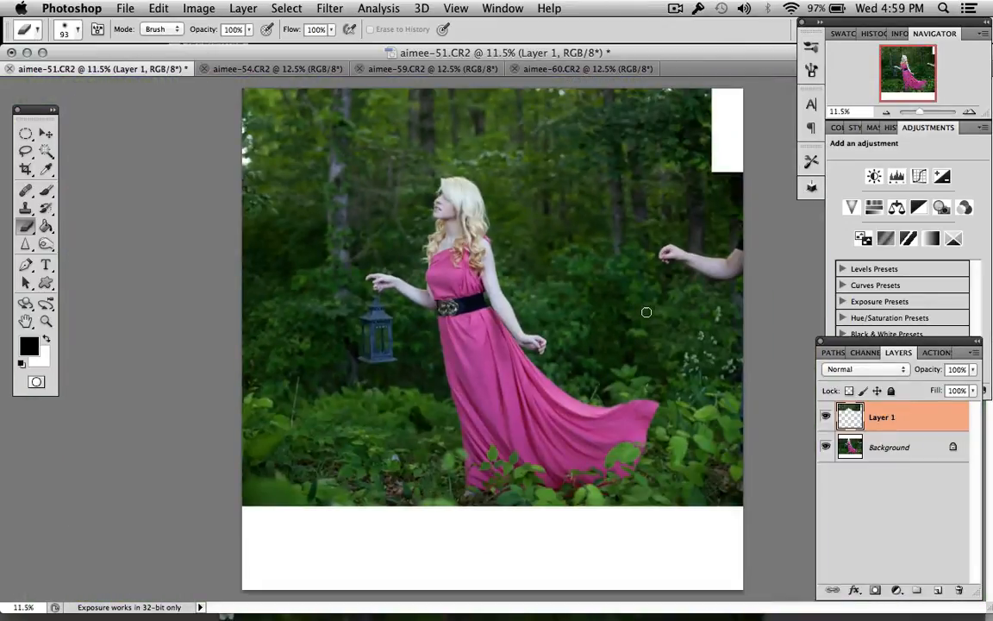
left_click(825, 418)
left_click(825, 418)
- Examine the blended forest around the woman, the upper corner and the lower edge of aimee-51.CR2 up close and as a whole
scroll(689, 244, "up", 4)
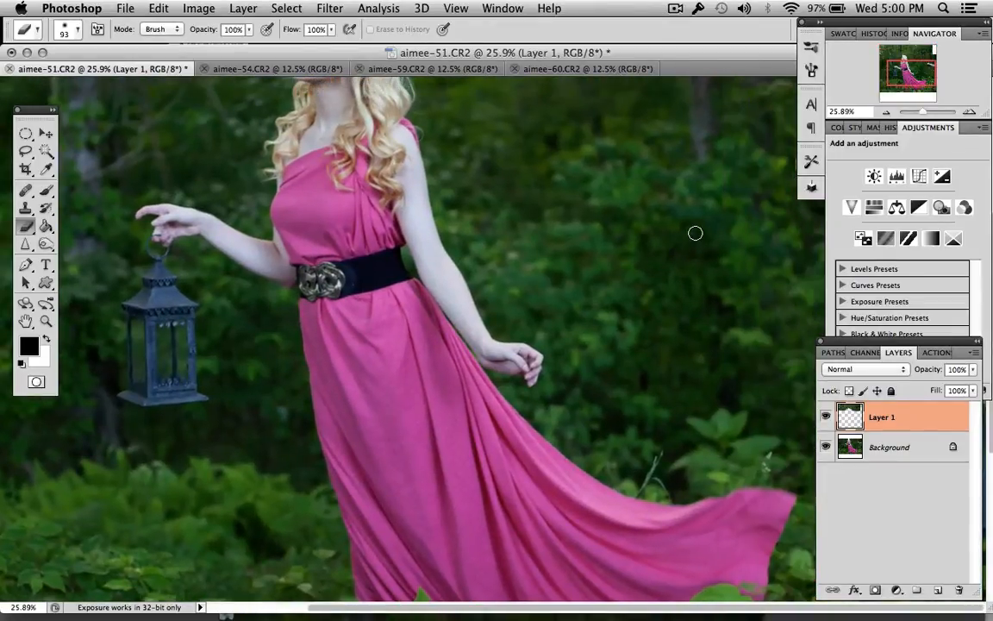
left_click_drag(680, 52, 457, 64)
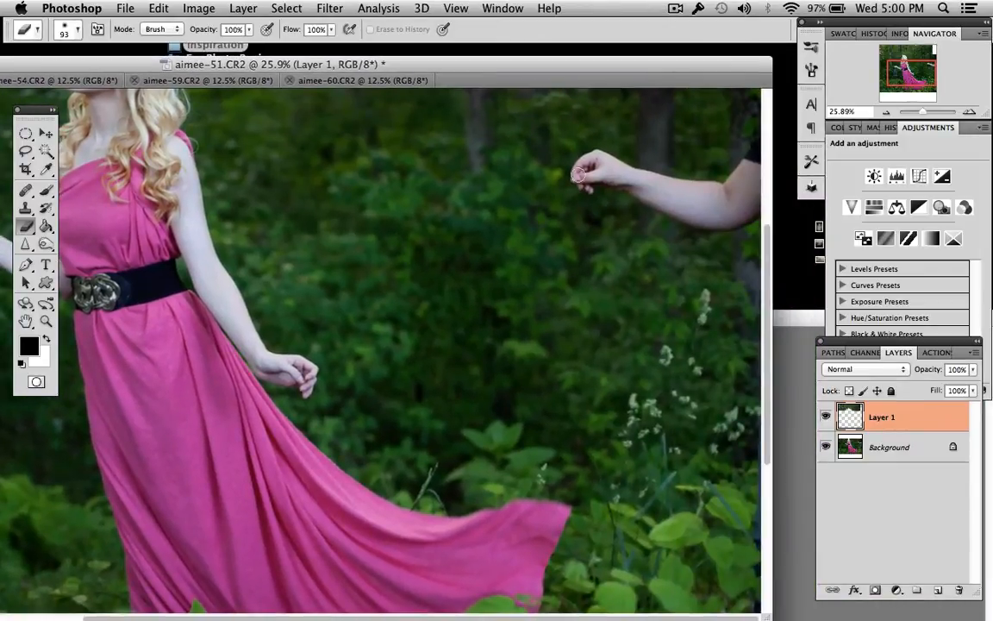
scroll(635, 226, "up", 5)
scroll(636, 226, "up", 2)
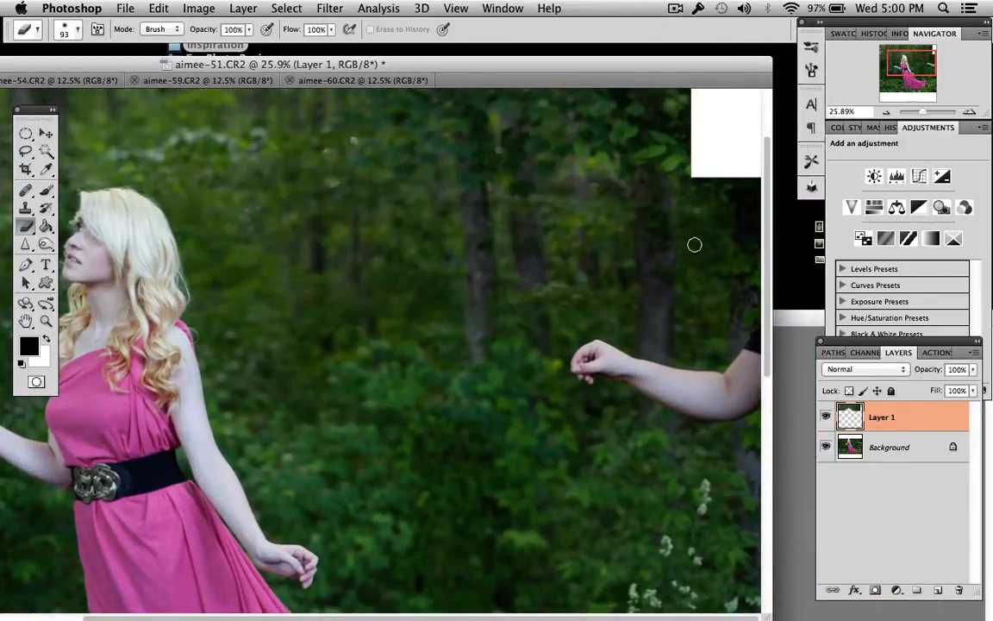
scroll(695, 245, "left", 4)
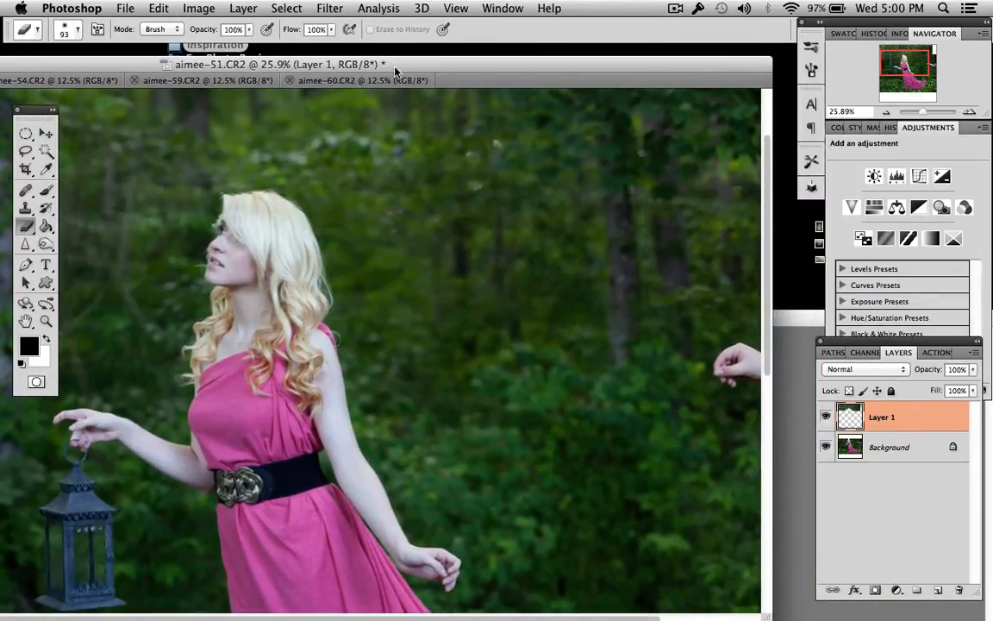
left_click_drag(395, 69, 567, 54)
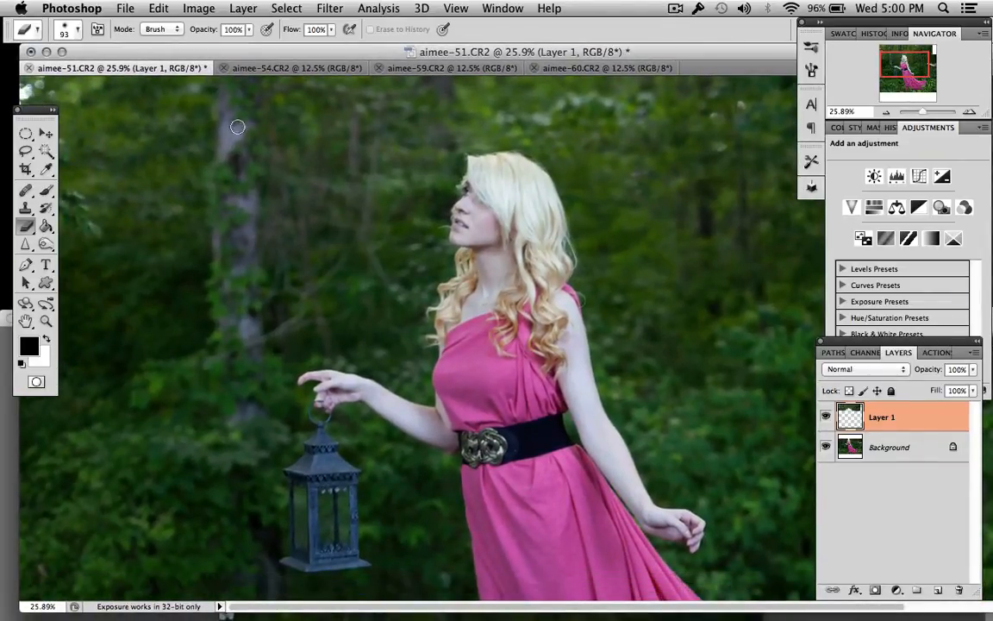
left_click_drag(186, 52, 262, 52)
scroll(234, 229, "down", 5)
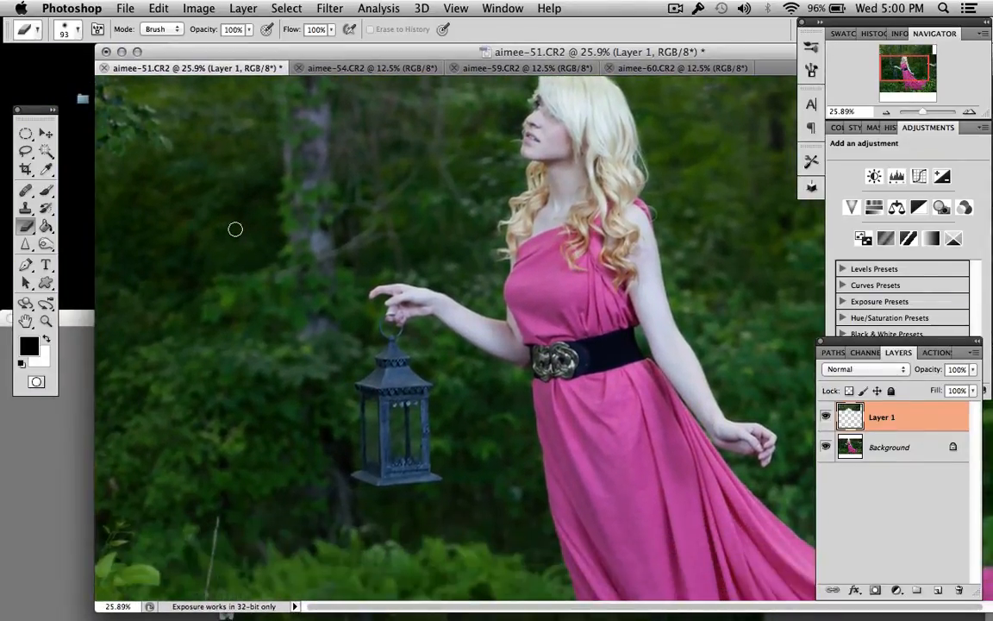
scroll(236, 229, "down", 5)
scroll(234, 222, "up", 15)
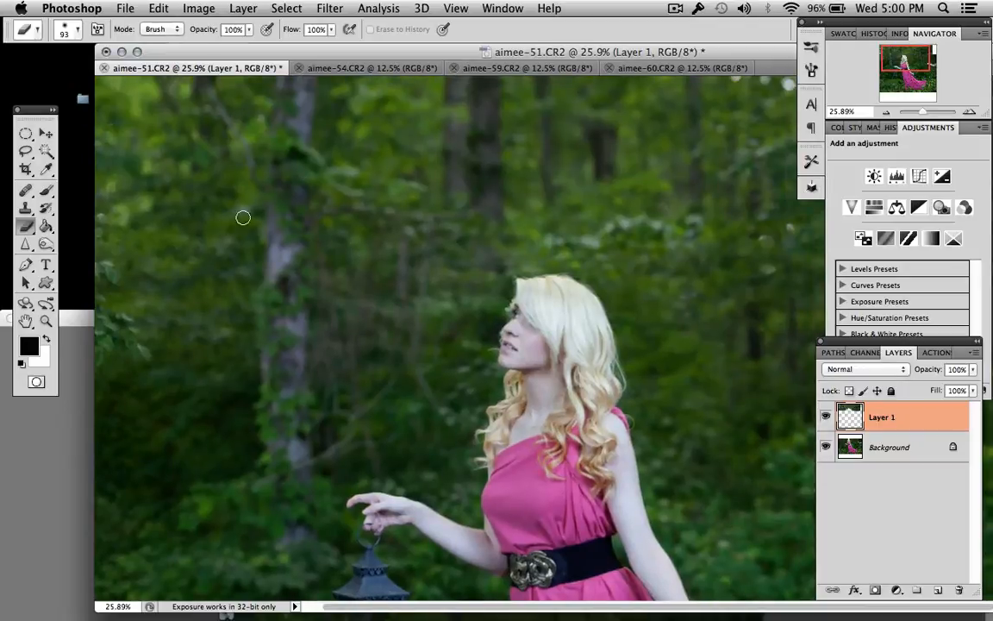
left_click_drag(448, 53, 354, 56)
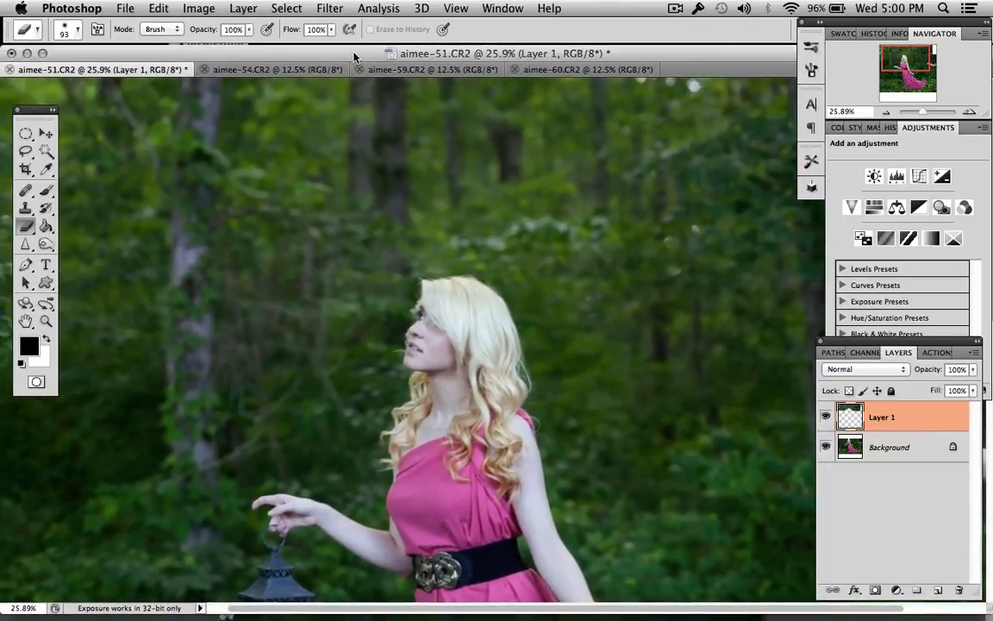
scroll(426, 186, "down", 3)
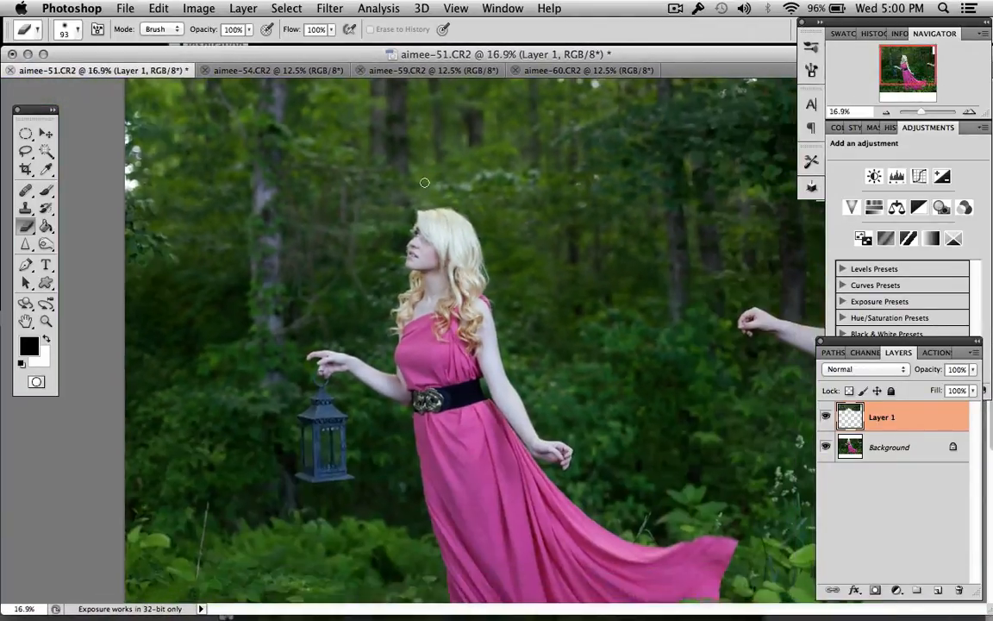
scroll(426, 183, "down", 4)
scroll(428, 182, "up", 2)
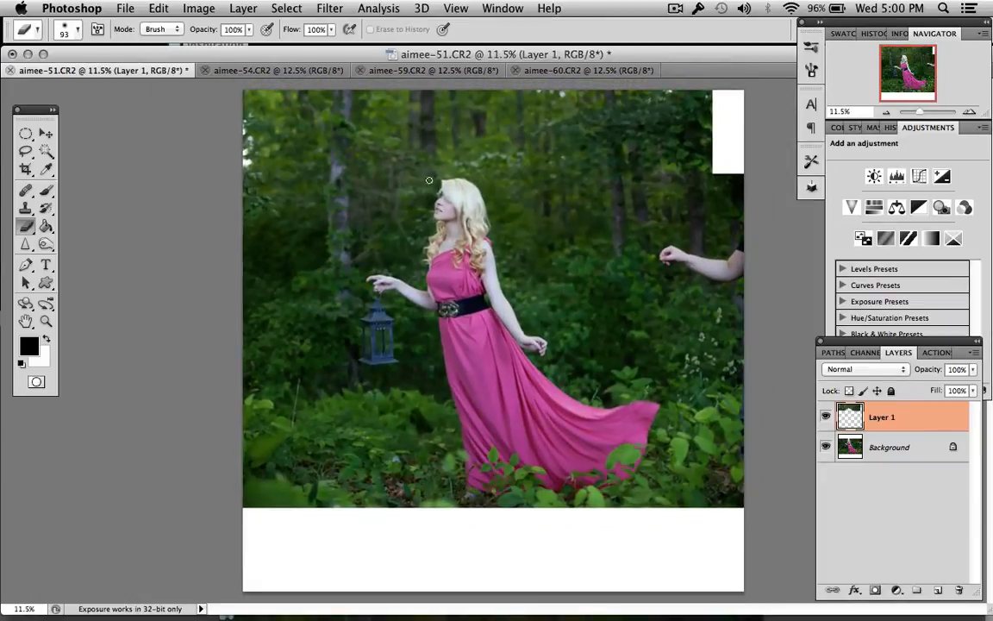
- Bring up the ground photo aimee-59.CR2 and detach it into its own floating window
left_click(530, 70)
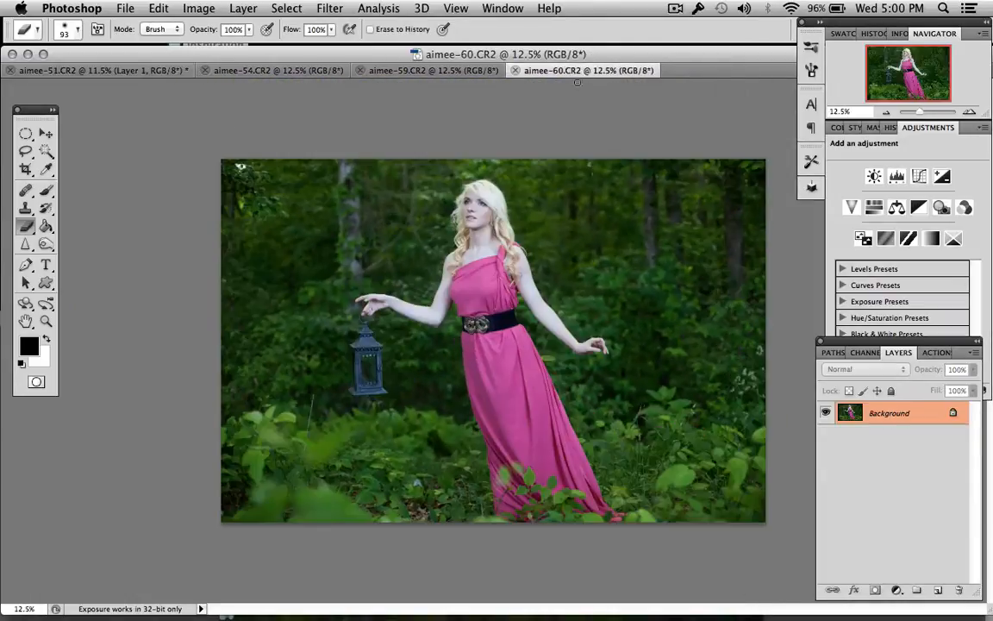
left_click(432, 70)
left_click(47, 135)
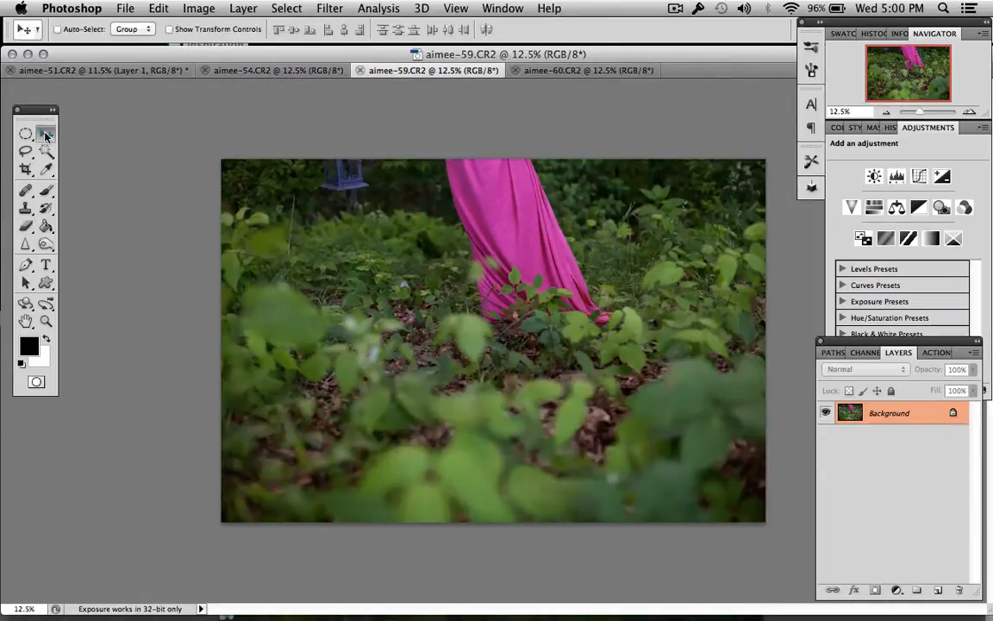
left_click_drag(416, 69, 205, 280)
left_click(429, 230)
left_click(802, 593)
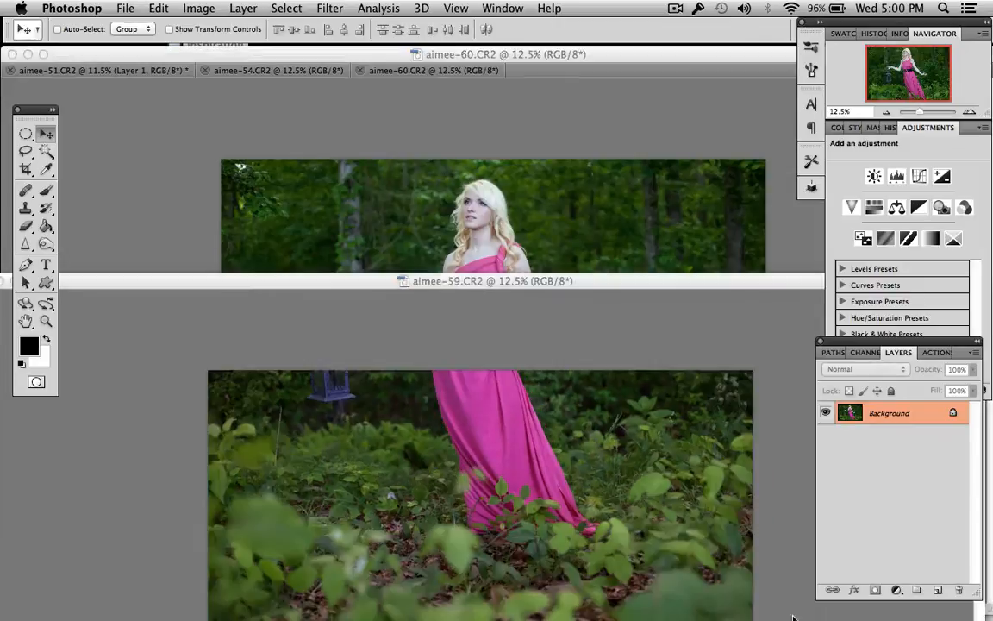
- Copy the aimee-59.CR2 photo into aimee-51.CR2 as a new layer and position it over the blank strip below the portrait
left_click(386, 231)
left_click(614, 235)
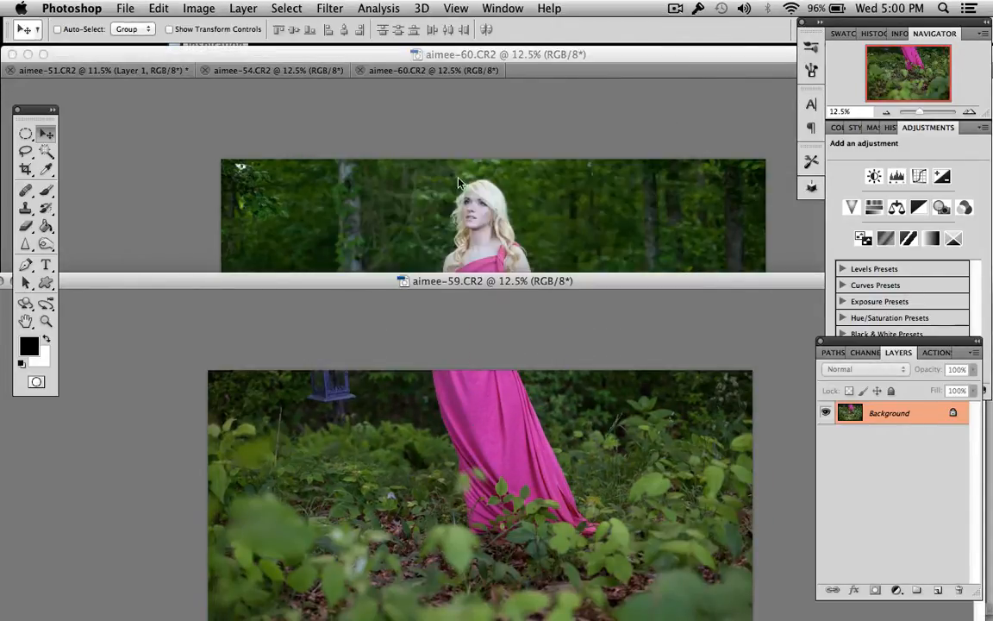
left_click(103, 73)
left_click(659, 618)
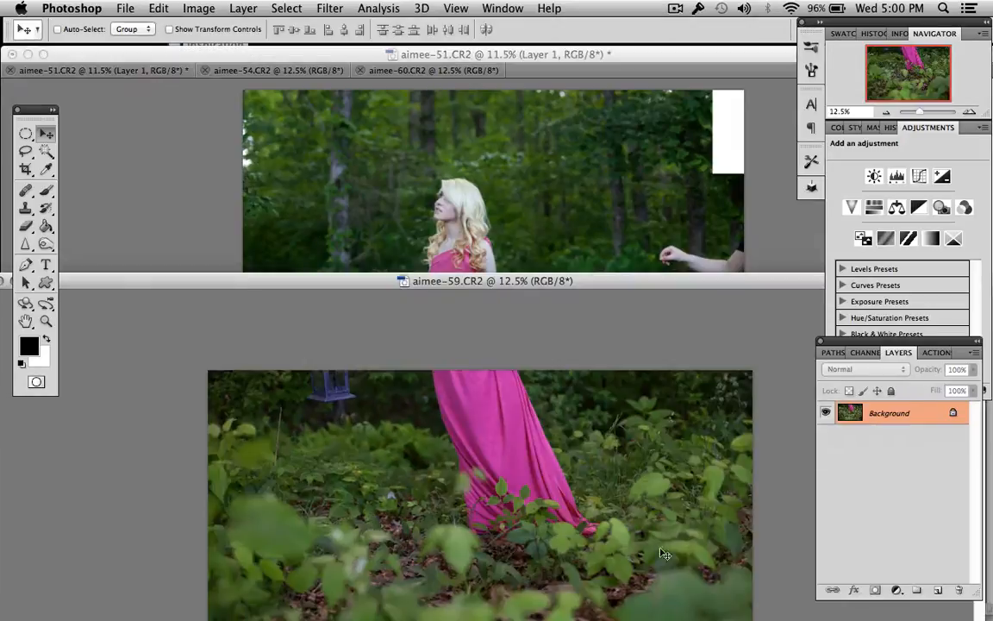
left_click_drag(487, 225, 510, 242)
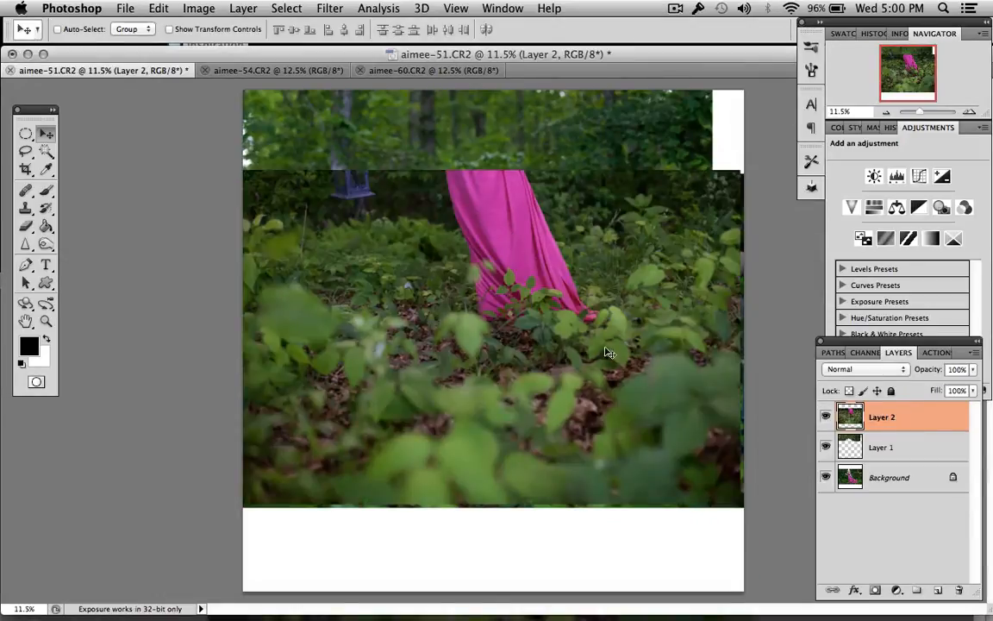
left_click_drag(606, 353, 613, 545)
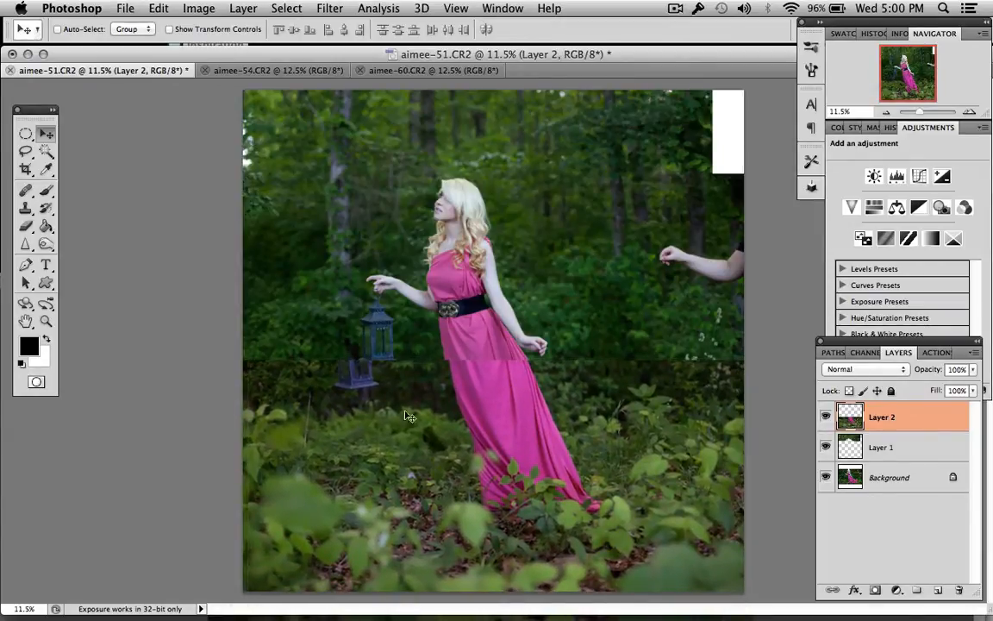
- Set the eraser's brush size to 432 px
left_click(25, 226)
right_click(300, 376)
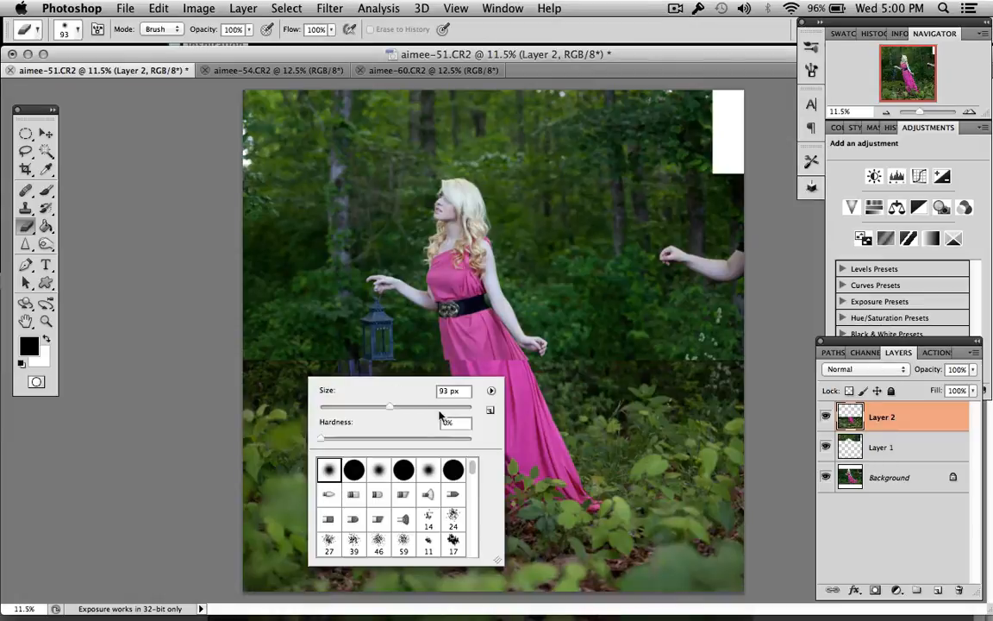
type("432")
key("Return")
- Try erasing Layer 2 over the lantern and the dress at full layer opacity, and undo the erasure
mouse_move(335, 366)
left_mouse_down()
mouse_move(231, 356)
mouse_move(337, 371)
mouse_move(398, 358)
mouse_move(470, 378)
mouse_move(561, 357)
mouse_move(677, 357)
mouse_move(721, 373)
mouse_move(655, 417)
mouse_move(568, 418)
mouse_move(551, 382)
mouse_move(528, 397)
mouse_move(637, 450)
mouse_move(625, 448)
mouse_move(588, 489)
left_mouse_up()
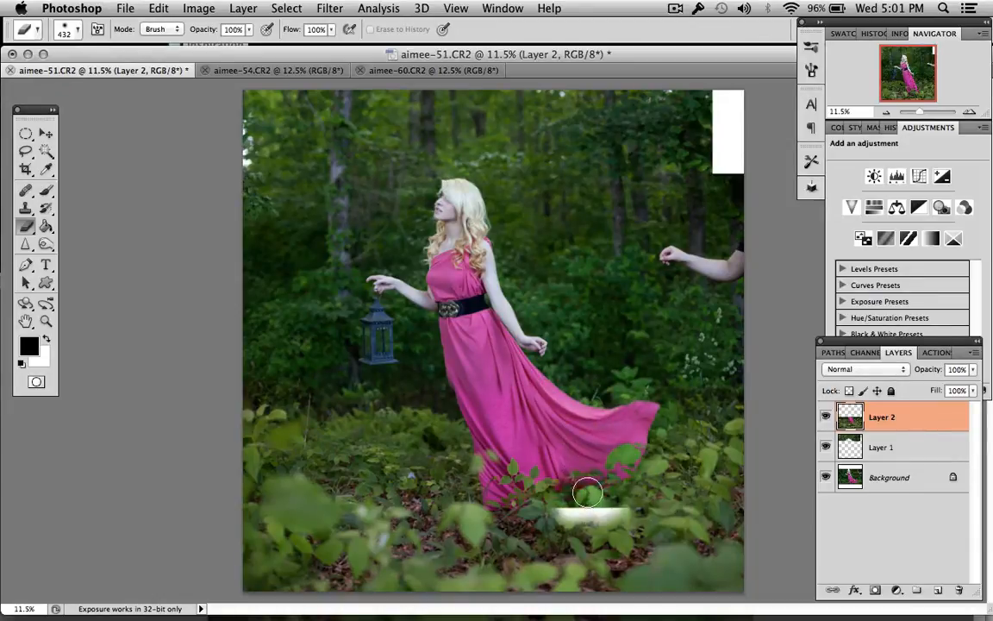
key("ctrl+z")
- Lower Layer 2's opacity to 54% and erase its upper part over the lantern, background foliage and flowing dress
left_click(972, 370)
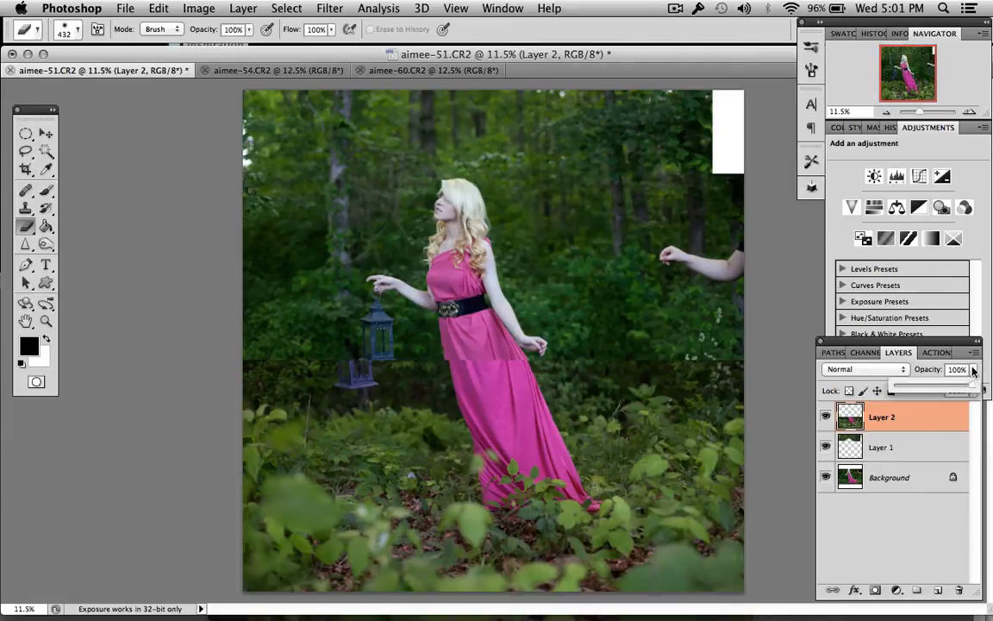
left_click(399, 326)
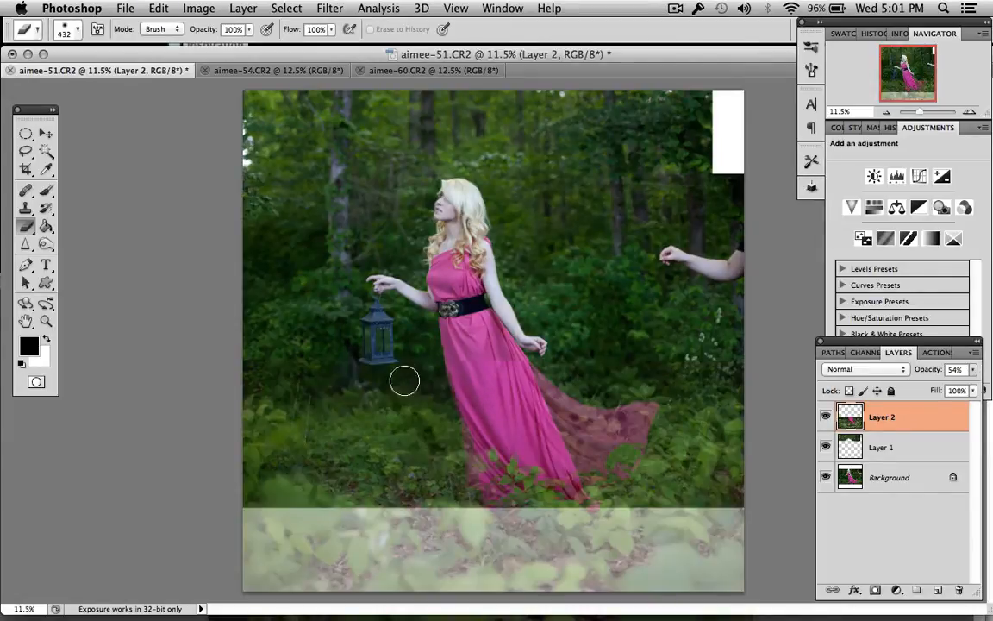
mouse_move(262, 361)
left_mouse_down()
mouse_move(295, 419)
mouse_move(337, 416)
mouse_move(363, 392)
mouse_move(413, 421)
mouse_move(487, 366)
mouse_move(521, 355)
mouse_move(613, 407)
mouse_move(644, 408)
mouse_move(682, 380)
mouse_move(656, 375)
mouse_move(721, 393)
mouse_move(755, 387)
mouse_move(740, 362)
mouse_move(653, 407)
mouse_move(634, 449)
mouse_move(580, 417)
mouse_move(546, 420)
mouse_move(593, 427)
mouse_move(486, 457)
mouse_move(464, 392)
mouse_move(454, 427)
mouse_move(467, 460)
mouse_move(526, 437)
left_mouse_up()
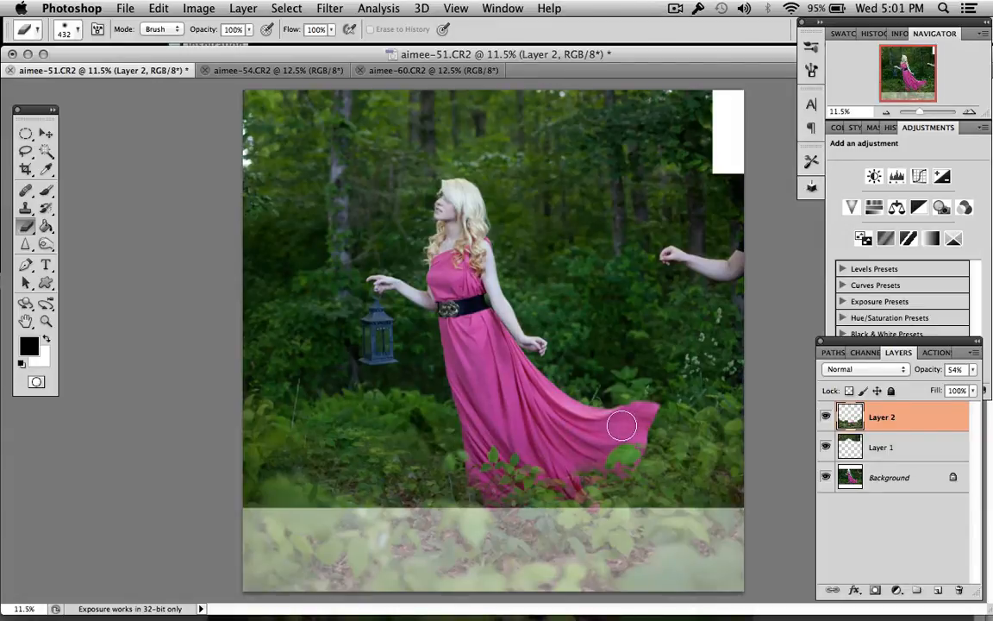
- Erase Layer 2 along the dress hem with a 174 px eraser, comparing the image with and without the layer
scroll(623, 423, "up", 5)
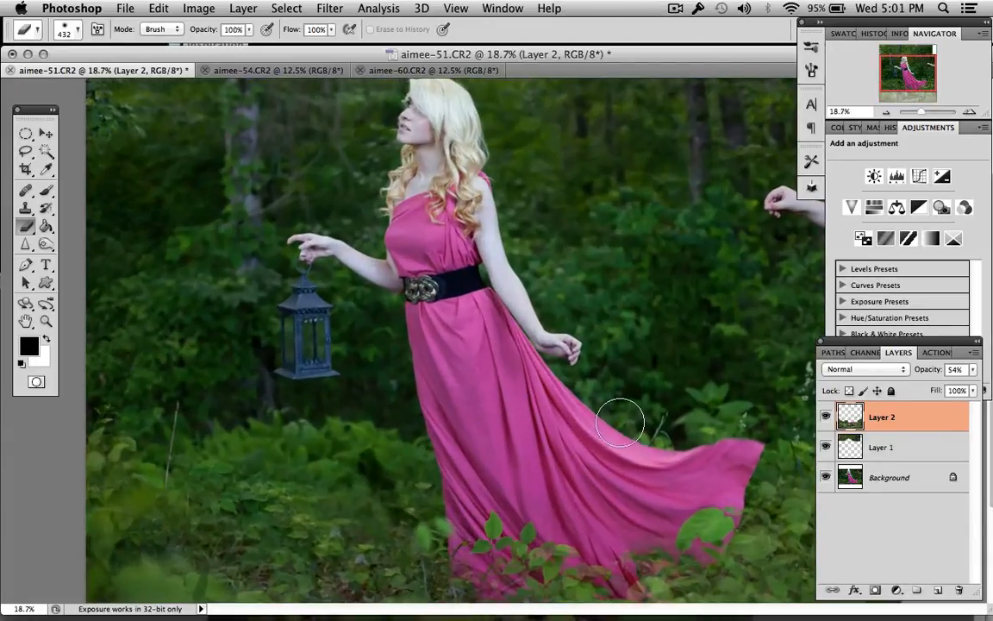
scroll(621, 423, "down", 5)
right_click(607, 369)
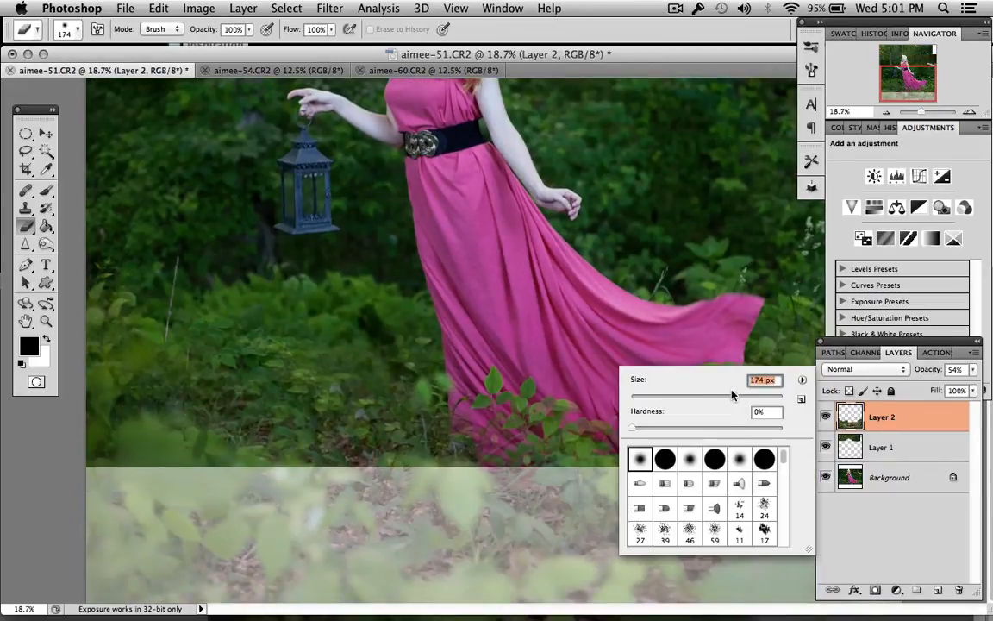
left_click(474, 357)
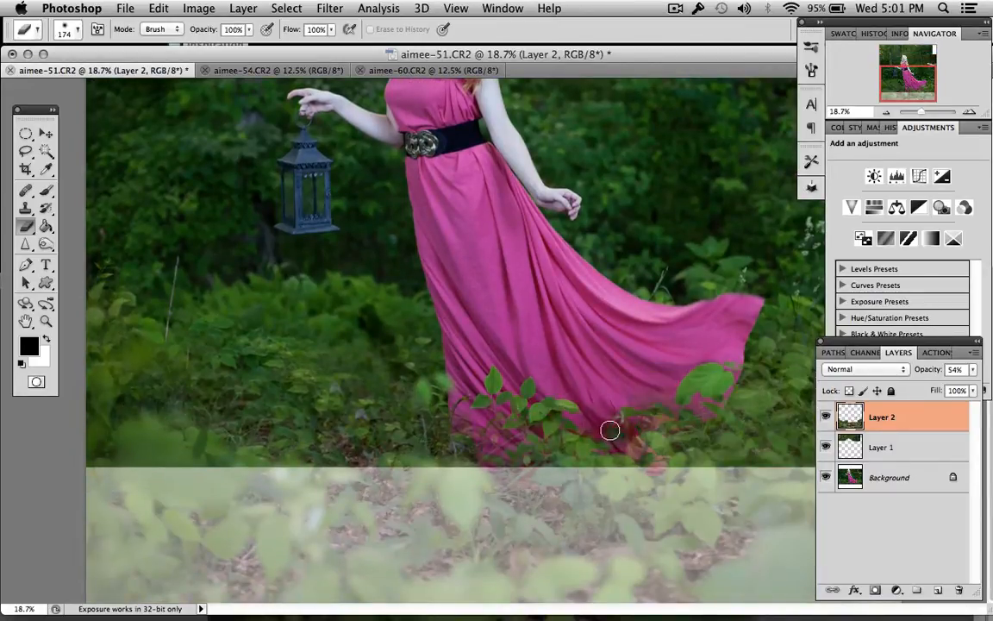
mouse_move(608, 444)
left_mouse_down()
mouse_move(645, 441)
mouse_move(644, 425)
mouse_move(683, 412)
left_mouse_up()
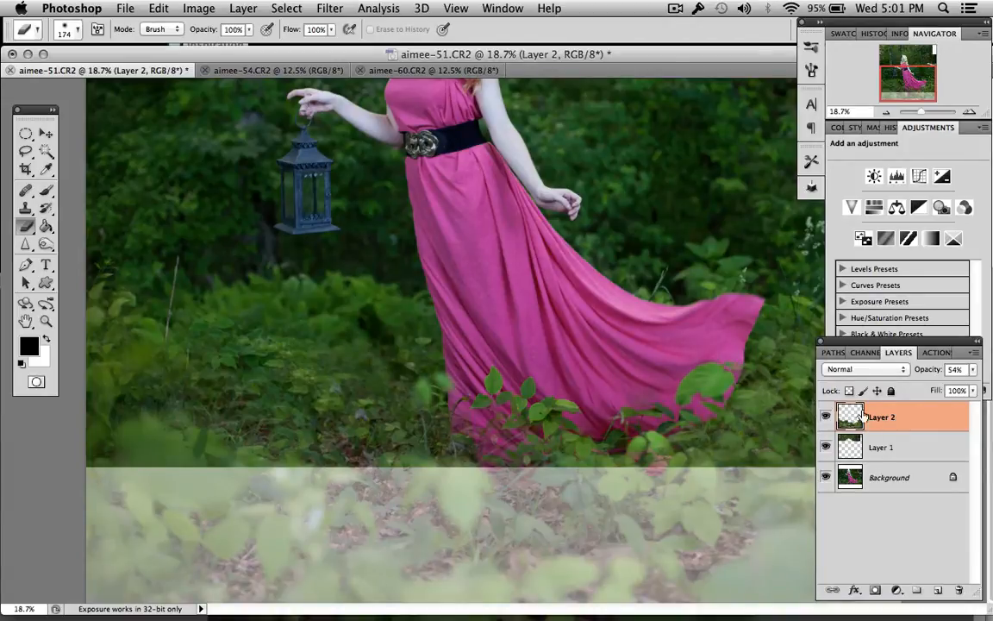
left_click(825, 417)
left_click(826, 417)
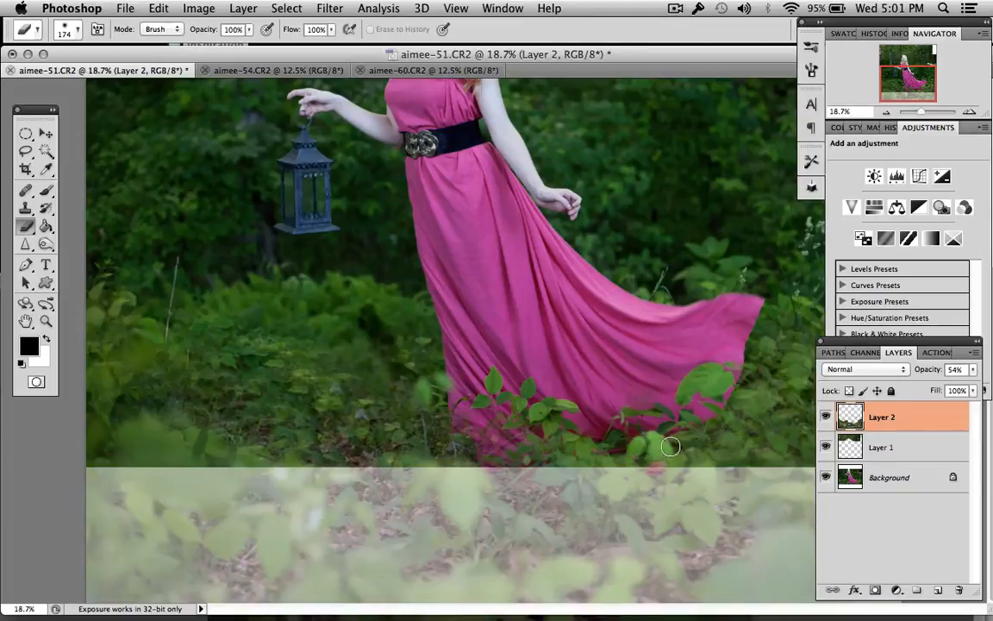
mouse_move(513, 443)
left_mouse_down()
mouse_move(468, 446)
mouse_move(474, 397)
left_mouse_up()
- Restore Layer 2's opacity to 100% and shift the layer slightly upward to line up with the dress hem
left_click(973, 369)
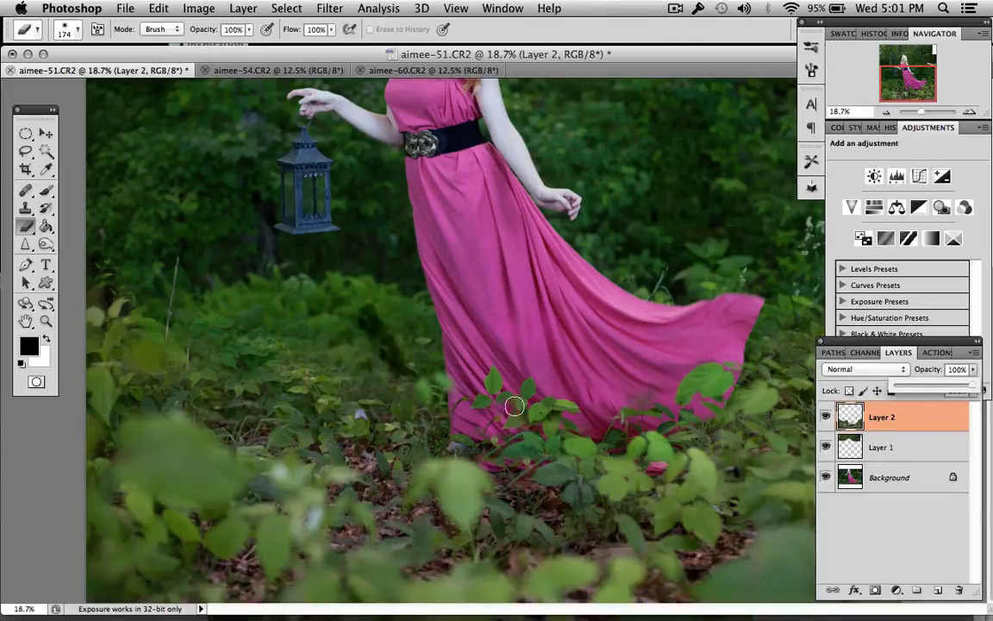
left_click(46, 135)
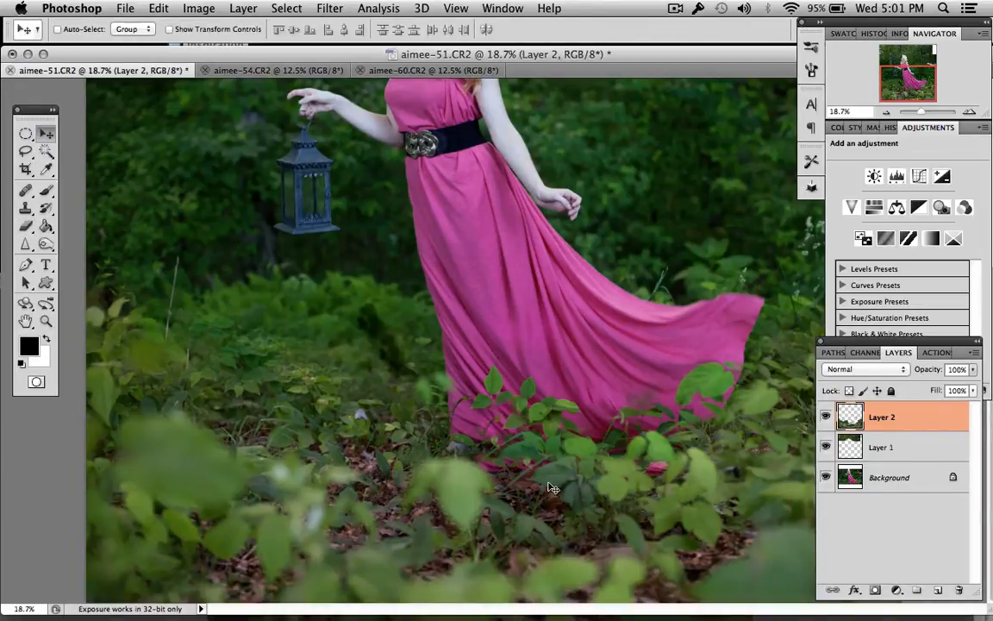
left_click_drag(545, 480, 554, 447)
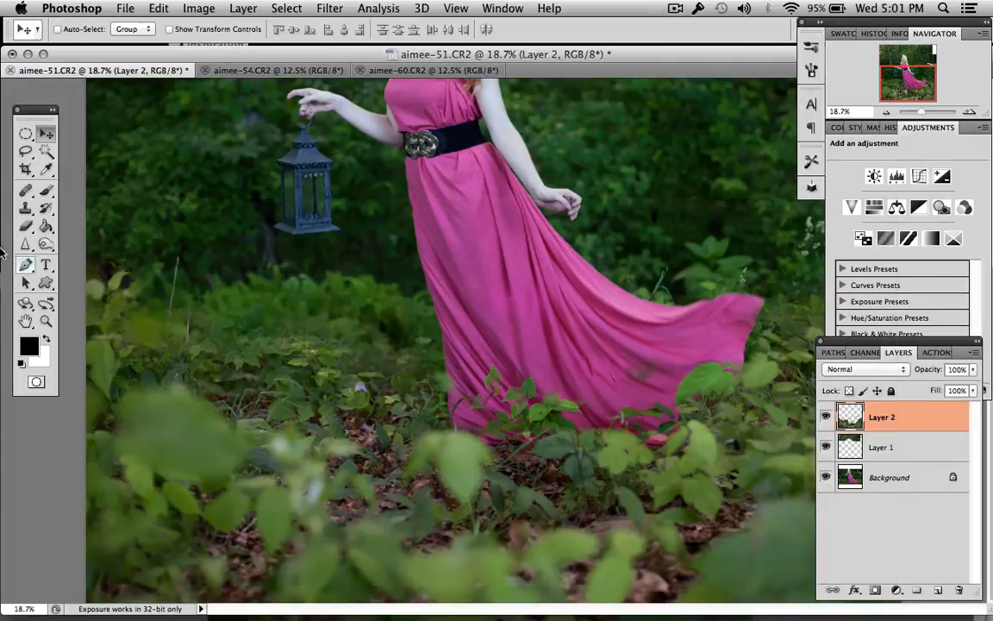
- Erase Layer 2's upper edge over the foliage beside the dress below the lantern with a 504 px eraser, and compare with the layer hidden
key("e")
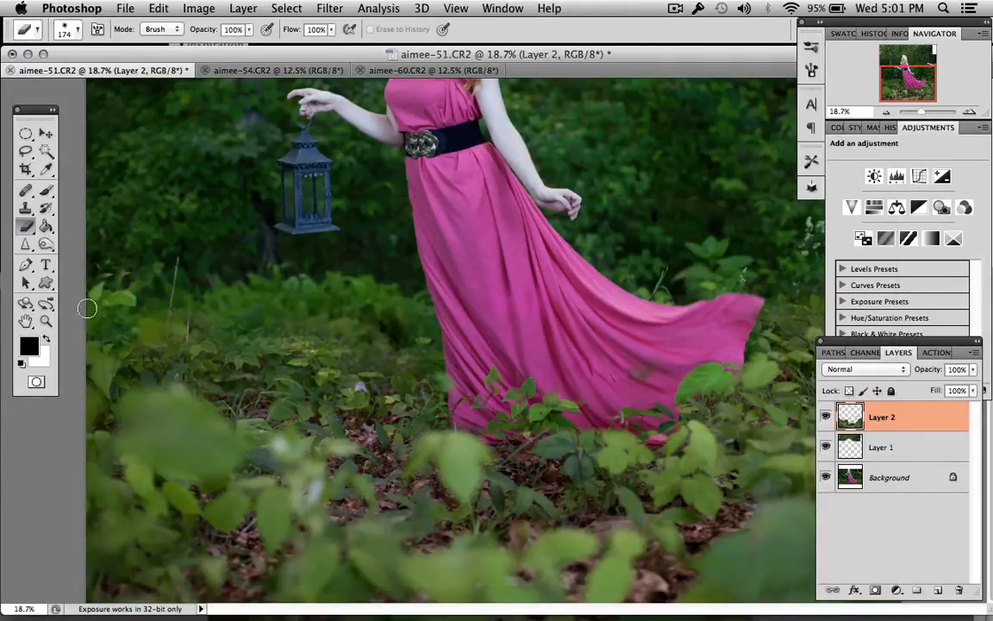
right_click(157, 302)
left_click_drag(289, 330, 303, 332)
mouse_move(127, 307)
left_mouse_down()
mouse_move(122, 363)
mouse_move(194, 352)
mouse_move(245, 318)
mouse_move(378, 353)
mouse_move(428, 351)
mouse_move(436, 339)
mouse_move(436, 357)
mouse_move(344, 400)
mouse_move(446, 401)
mouse_move(392, 417)
mouse_move(241, 406)
mouse_move(185, 378)
mouse_move(253, 345)
mouse_move(458, 394)
left_mouse_up()
left_click(826, 417)
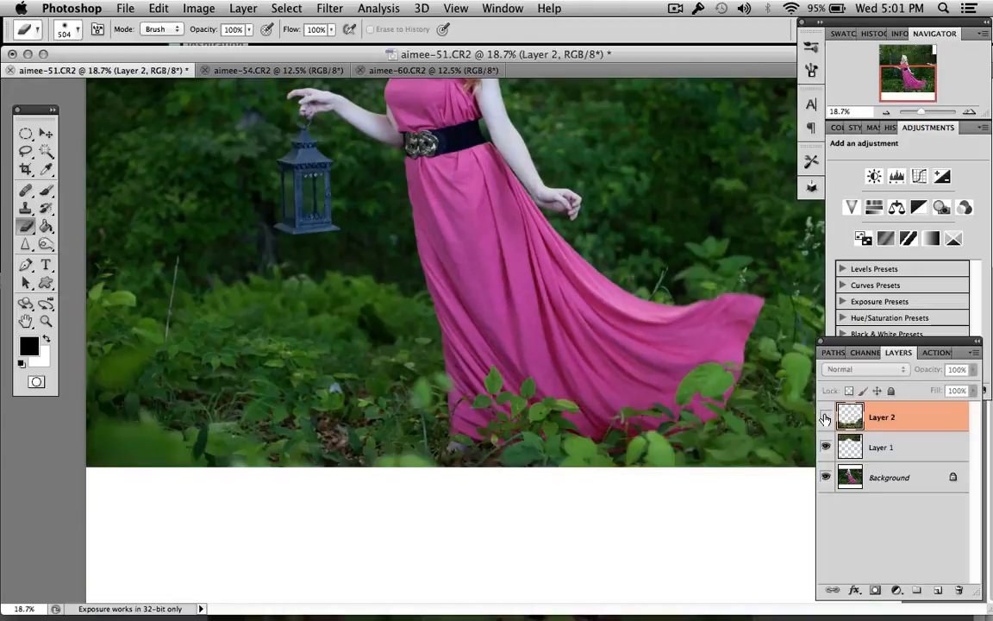
left_click(826, 416)
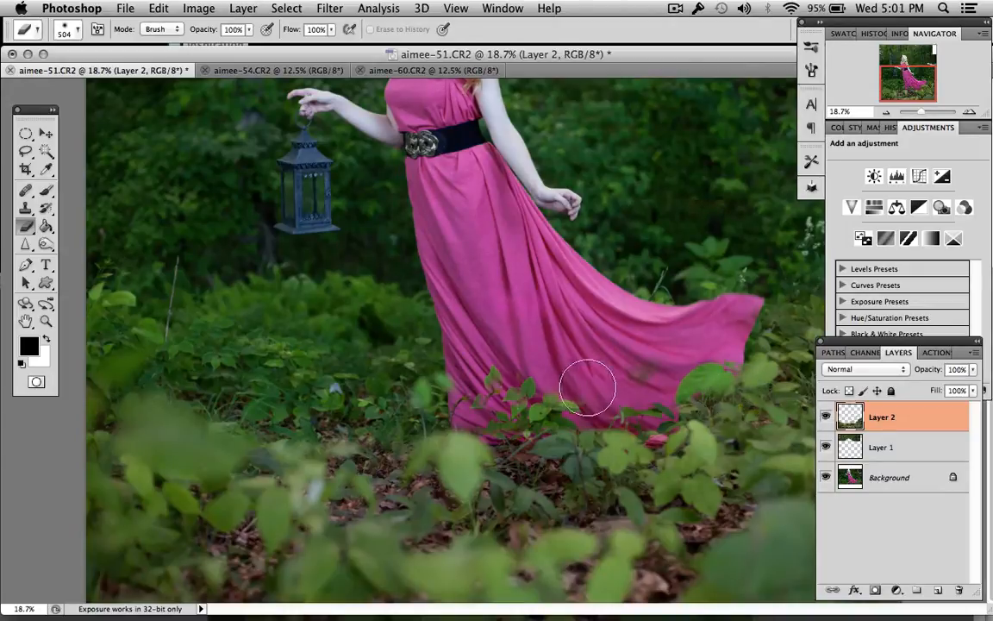
- Erase Layer 2 over the dress's lower hem, its flowing tail and the foliage beside it with the 504 px eraser
mouse_move(481, 394)
left_mouse_down()
mouse_move(538, 410)
mouse_move(456, 429)
mouse_move(459, 419)
mouse_move(508, 421)
mouse_move(528, 395)
mouse_move(472, 366)
mouse_move(448, 403)
mouse_move(540, 372)
mouse_move(599, 374)
mouse_move(615, 392)
mouse_move(604, 396)
mouse_move(671, 407)
mouse_move(650, 404)
mouse_move(657, 420)
mouse_move(707, 398)
left_mouse_up()
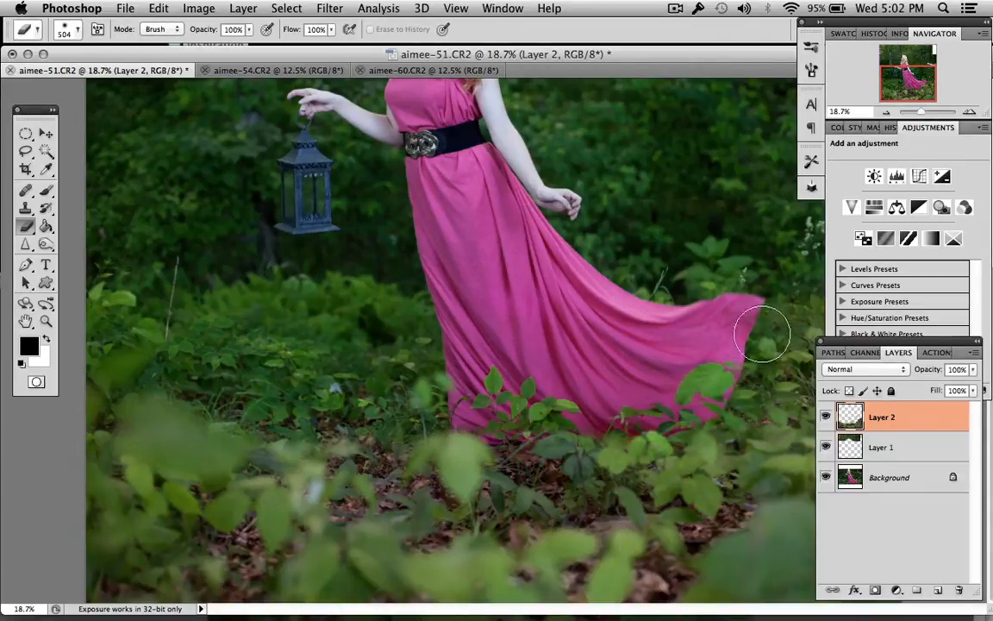
left_click_drag(655, 62, 464, 64)
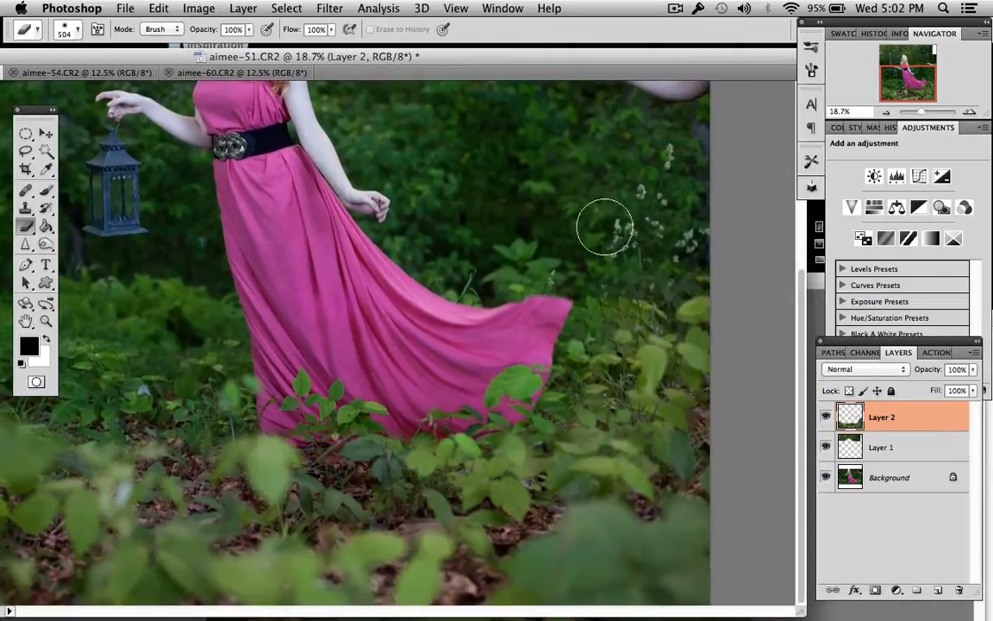
mouse_move(657, 311)
left_mouse_down()
mouse_move(700, 284)
mouse_move(665, 308)
mouse_move(668, 344)
mouse_move(680, 350)
mouse_move(633, 358)
mouse_move(597, 337)
left_mouse_up()
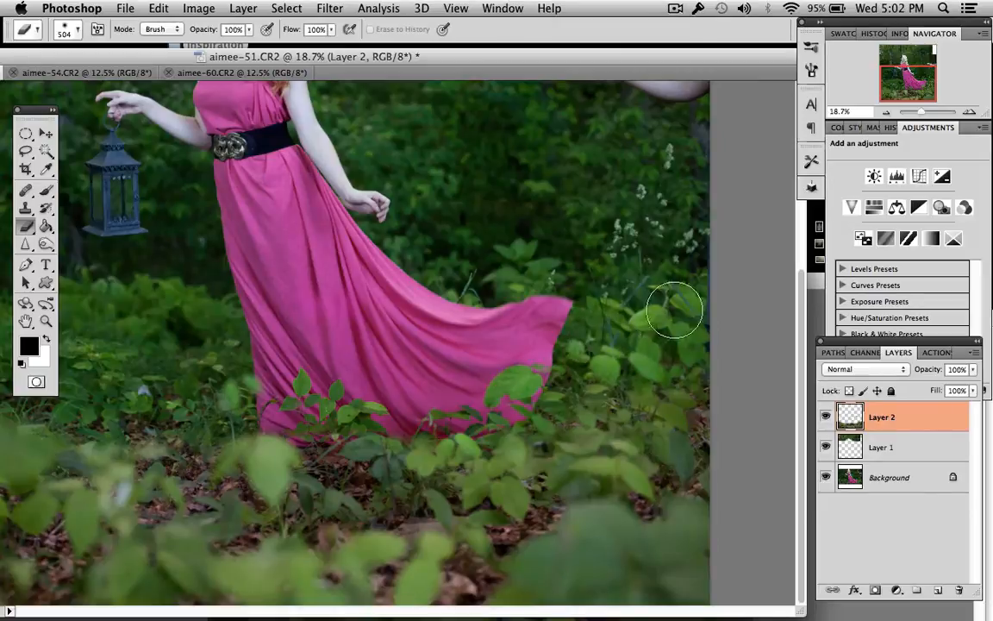
- Reduce the eraser to 139 px and compare the whole portrait with Layer 2 hidden and shown
right_click(674, 313)
left_click_drag(774, 349, 712, 357)
left_click(584, 349)
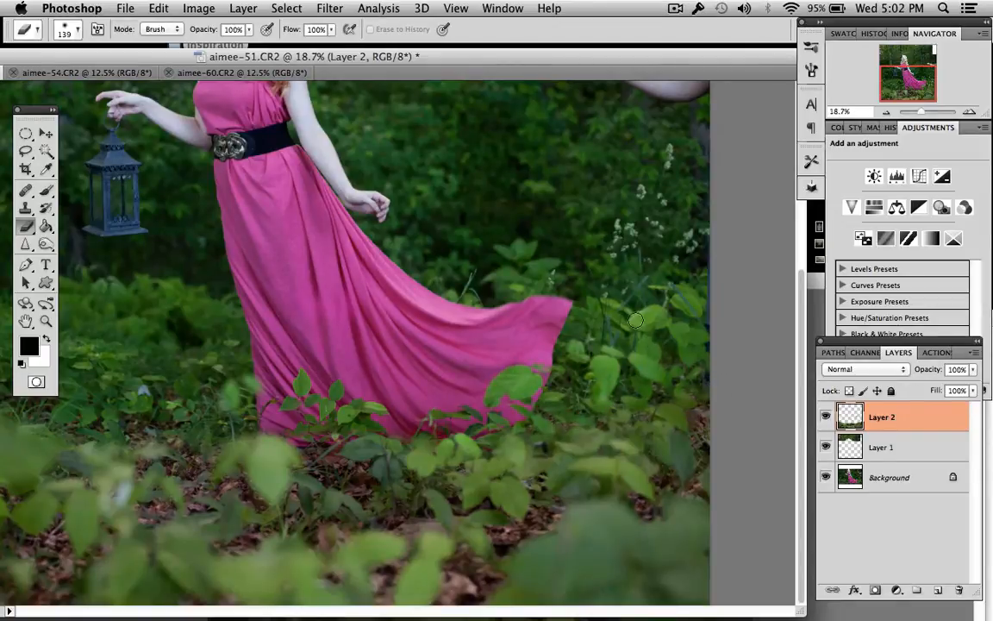
scroll(647, 319, "down", 5)
scroll(647, 319, "up", 3)
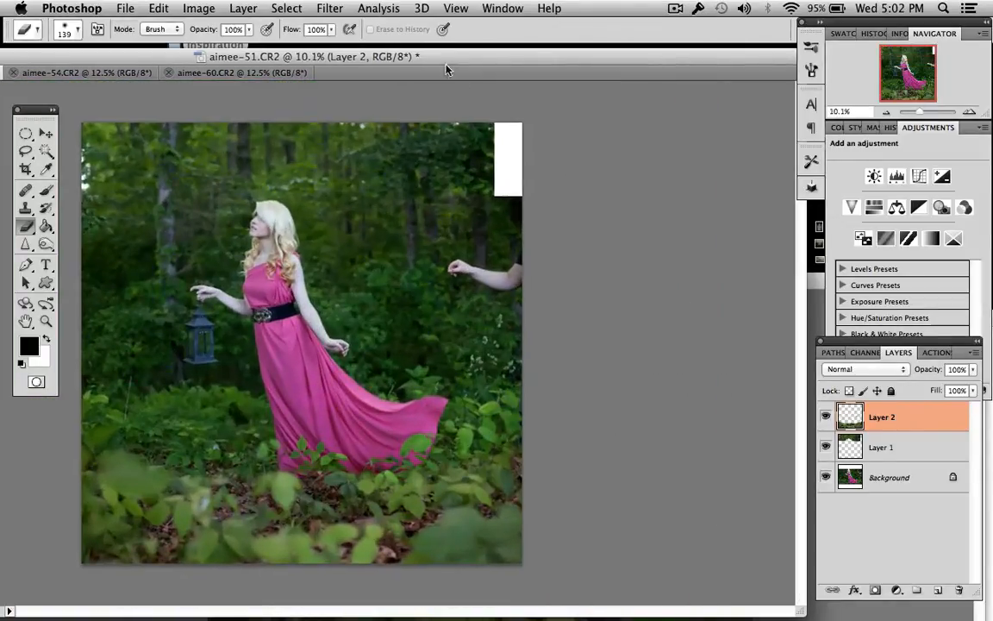
left_click_drag(446, 62, 545, 61)
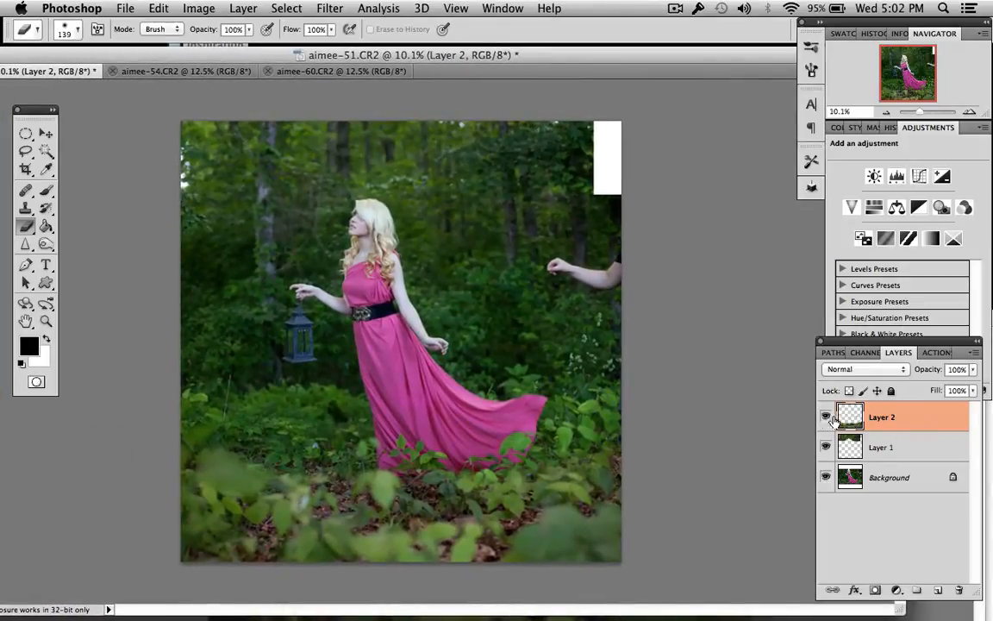
left_click(827, 418)
left_click(827, 419)
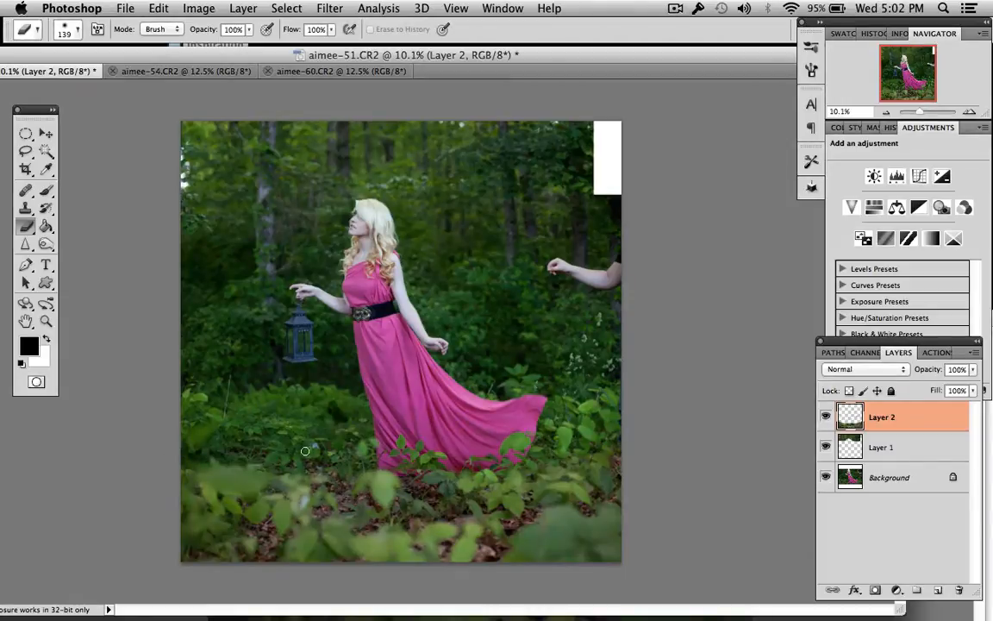
- Try erasing Layer 2 over the low foliage on the lantern side of the dress, and undo the stroke
scroll(321, 424, "up", 5)
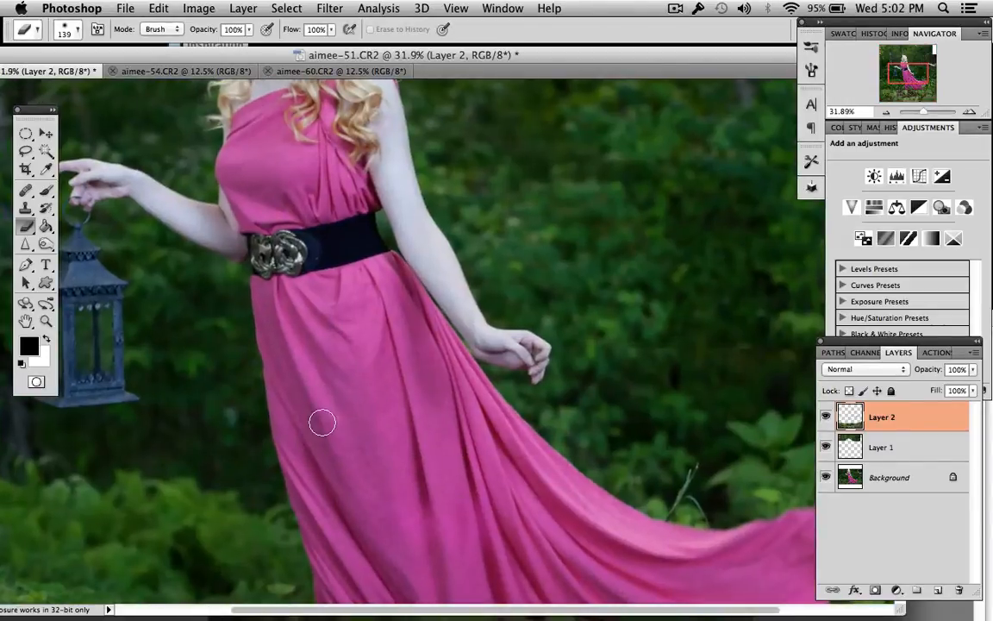
scroll(320, 421, "down", 7)
scroll(320, 421, "left", 4)
scroll(319, 419, "down", 5)
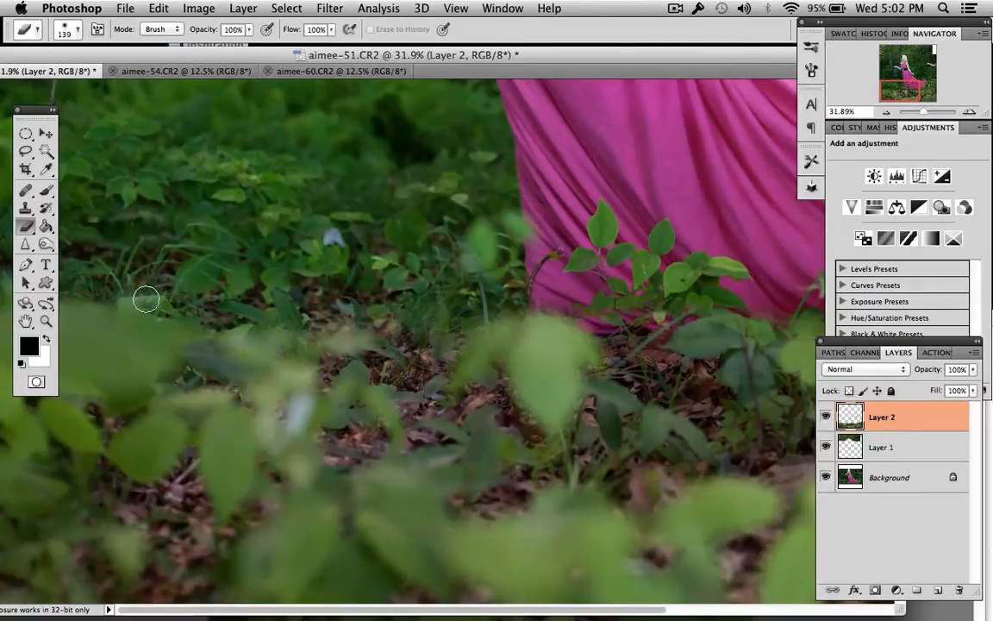
mouse_move(146, 300)
left_mouse_down()
mouse_move(235, 329)
mouse_move(390, 328)
mouse_move(445, 355)
mouse_move(384, 355)
mouse_move(423, 315)
mouse_move(429, 280)
mouse_move(436, 314)
mouse_move(423, 318)
mouse_move(338, 339)
mouse_move(274, 325)
mouse_move(229, 331)
left_mouse_up()
key("super+z")
- Refine Layer 2 around the leaves along the dress hem with the 139 px eraser, comparing with the layer hidden
scroll(467, 284, "right", 10)
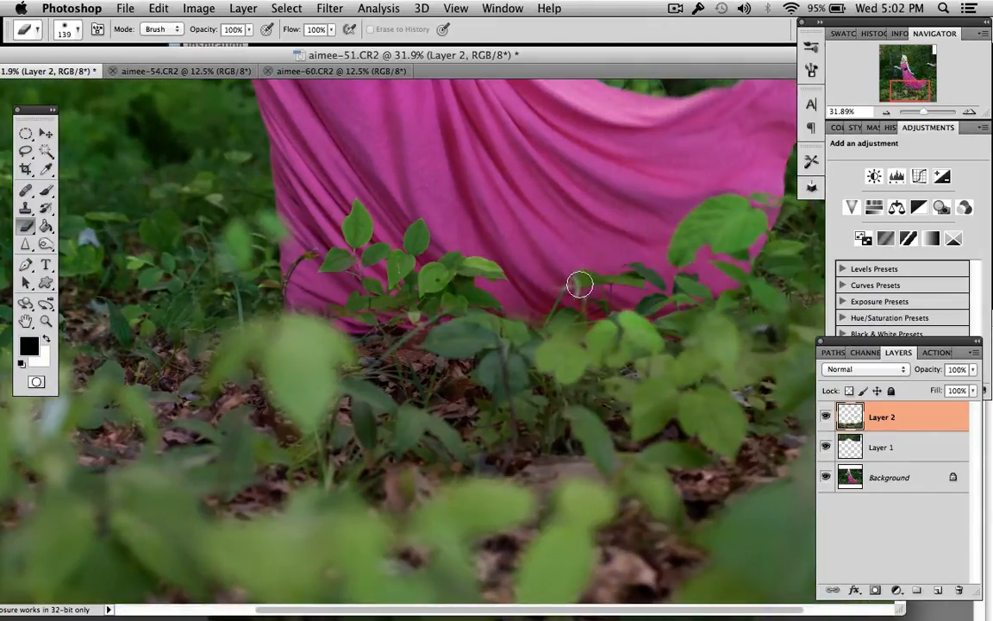
left_click(825, 417)
left_click(825, 418)
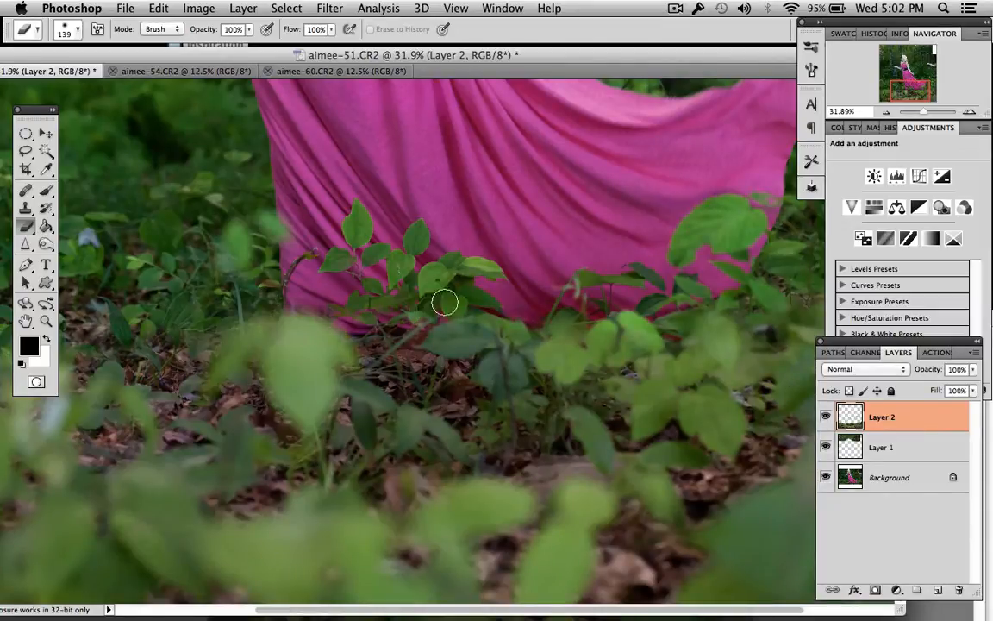
left_click(826, 417)
left_click(825, 417)
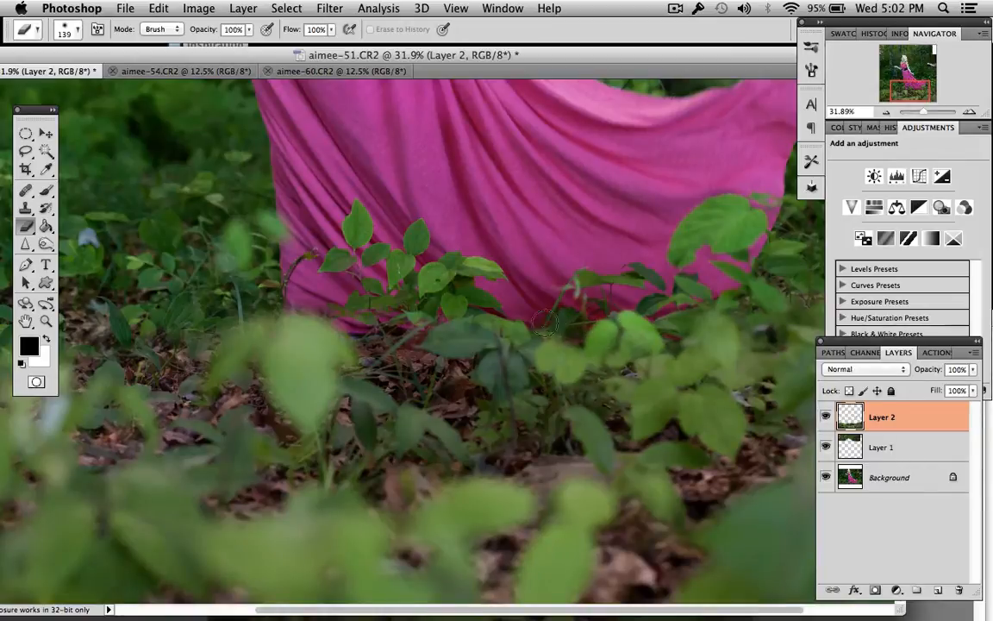
scroll(668, 242, "up", 3)
scroll(668, 242, "right", 3)
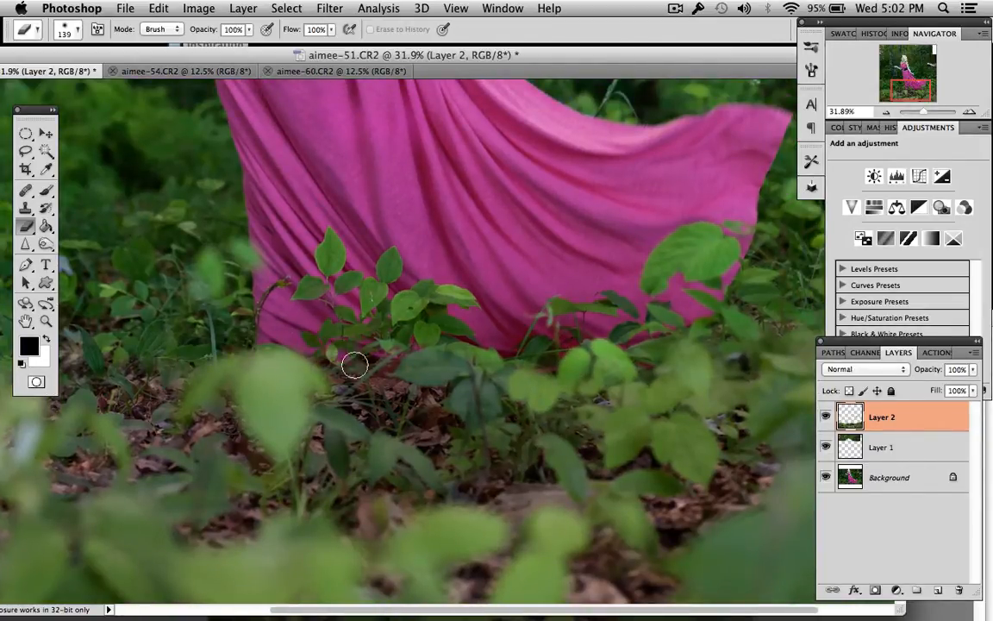
scroll(604, 297, "right", 15)
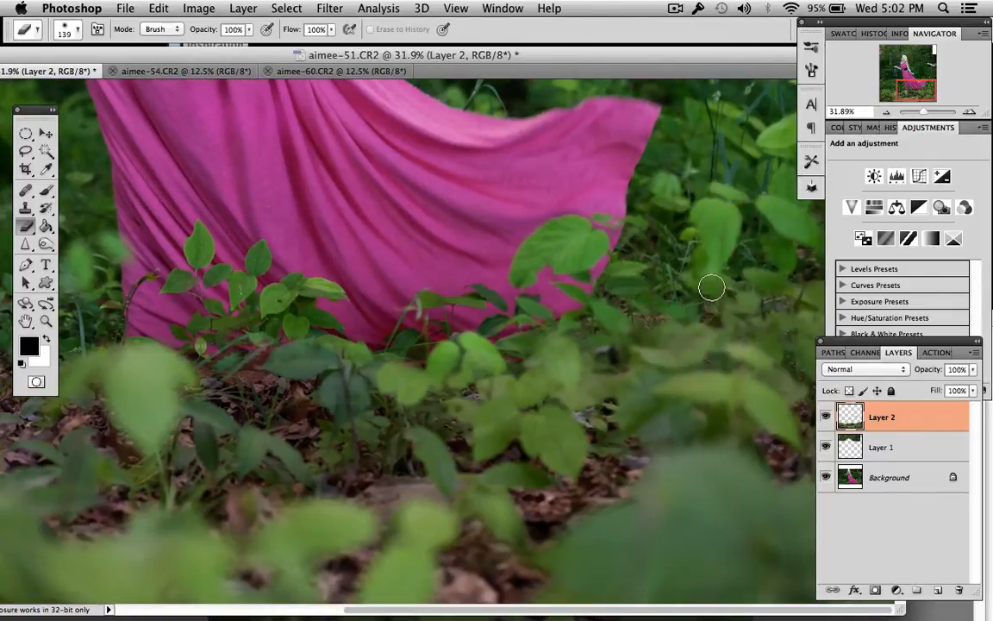
scroll(711, 287, "up", 10)
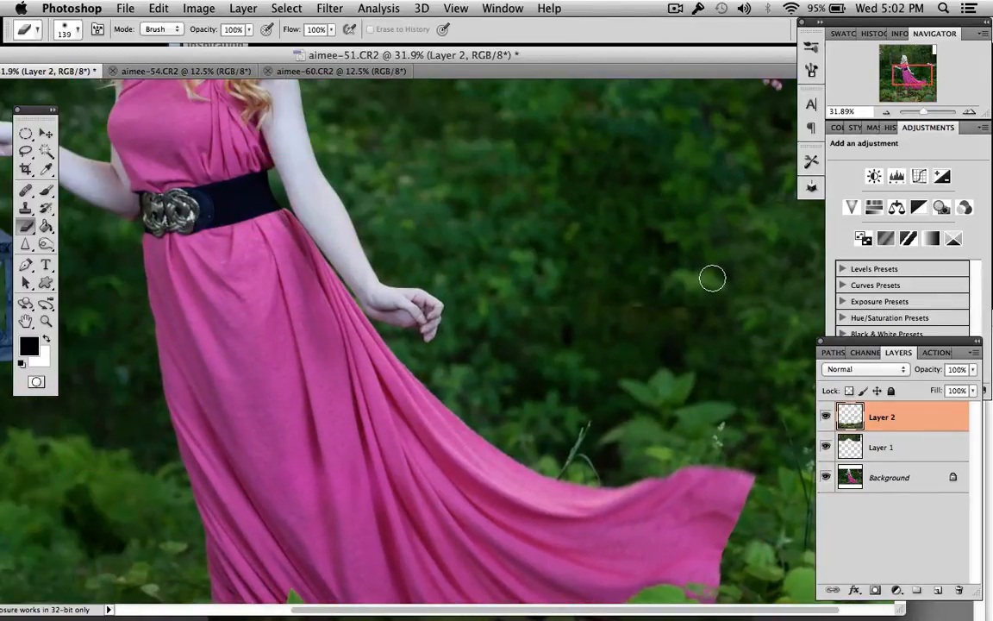
scroll(712, 278, "down", 1)
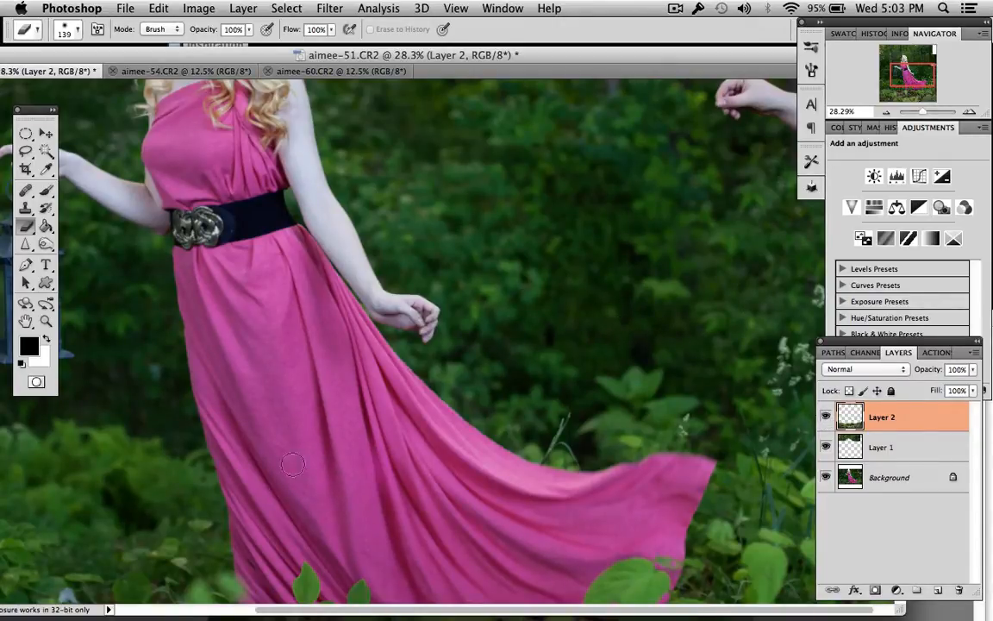
- Set the eraser size to 504 px and check the blend with Layer 2 hidden, ending on the whole portrait
right_click(319, 377)
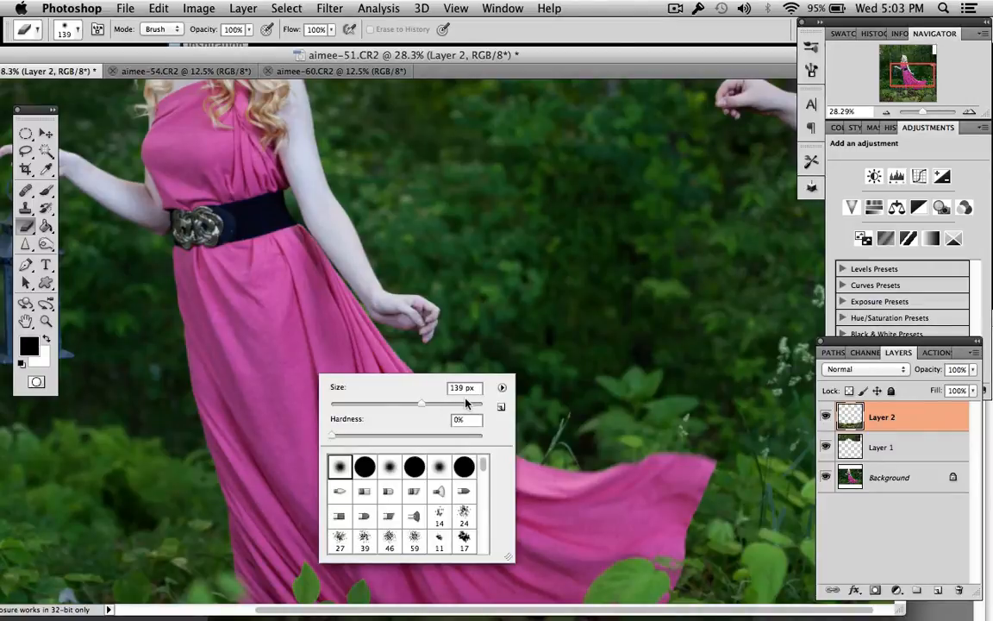
left_click(466, 403)
left_click(310, 384)
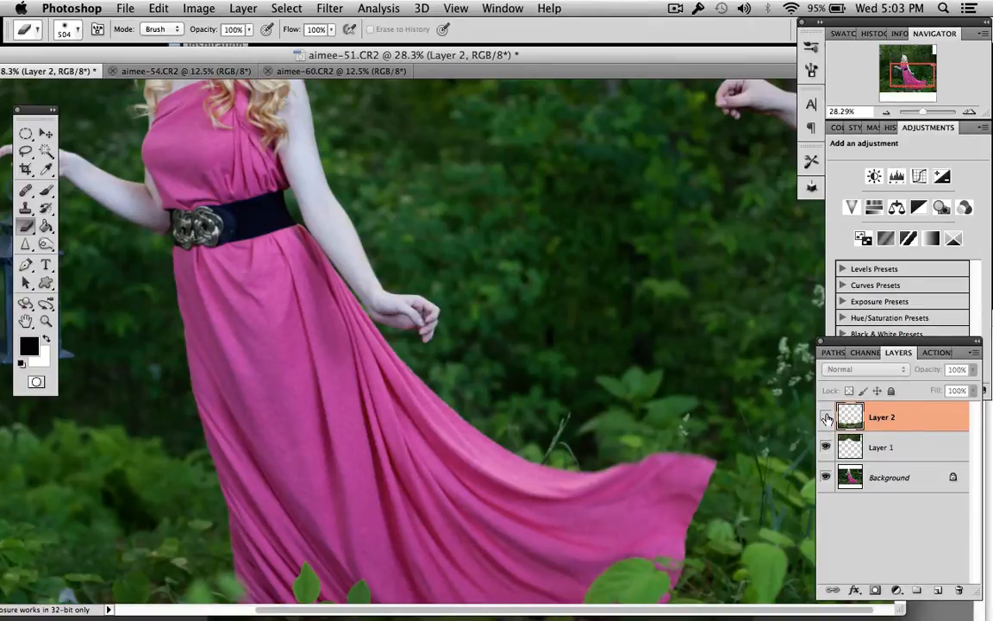
left_click_drag(660, 43, 522, 39)
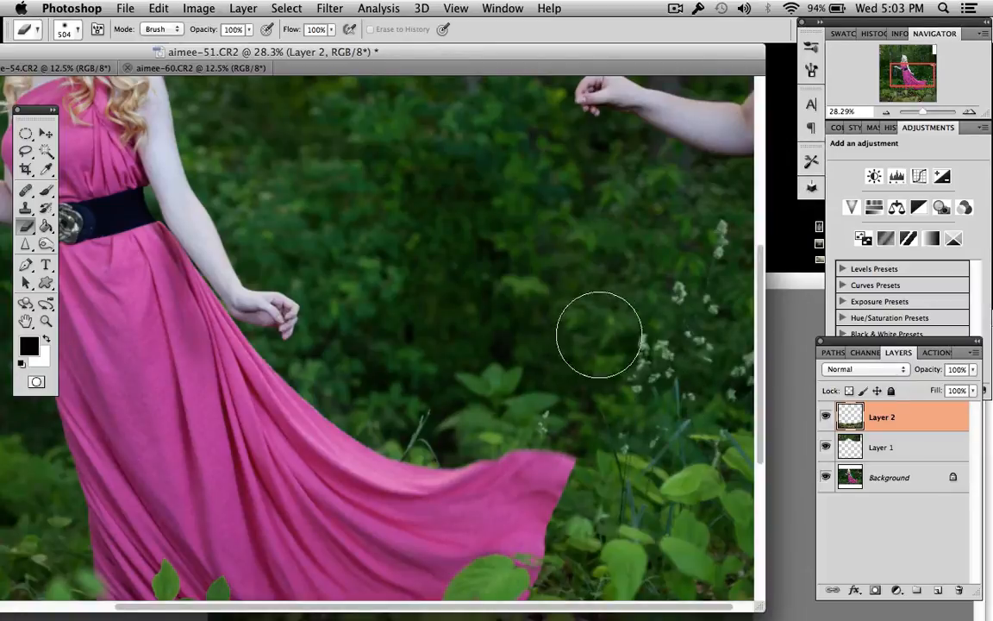
scroll(608, 293, "down", 10)
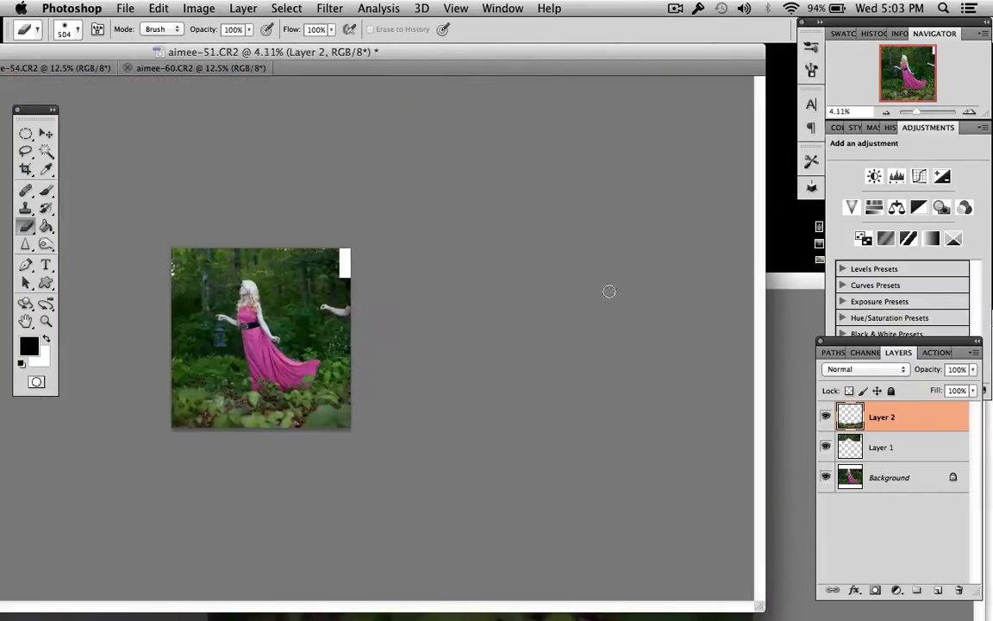
scroll(609, 290, "up", 4)
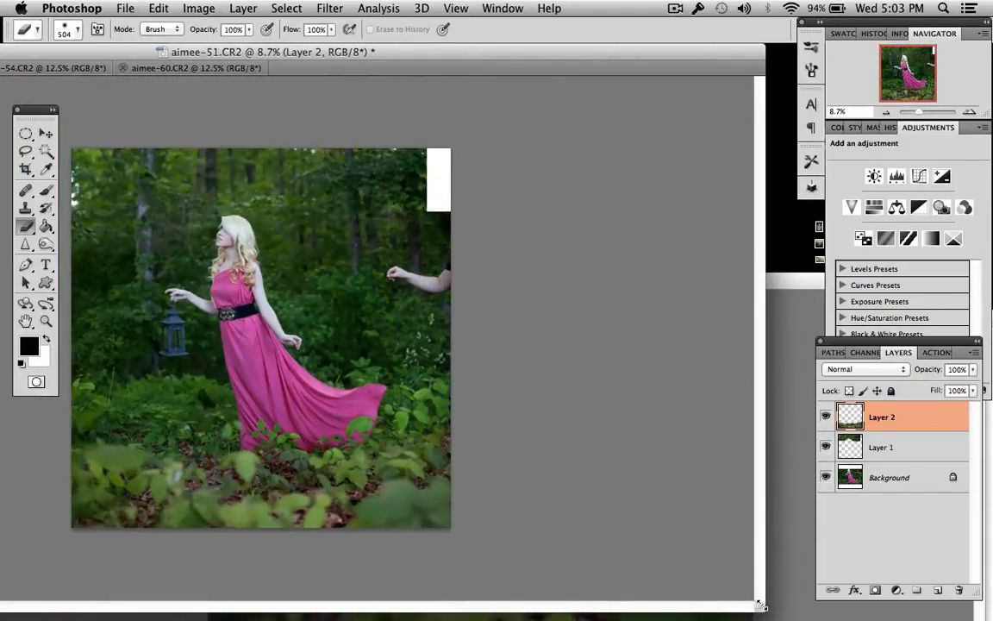
left_click_drag(761, 606, 769, 615)
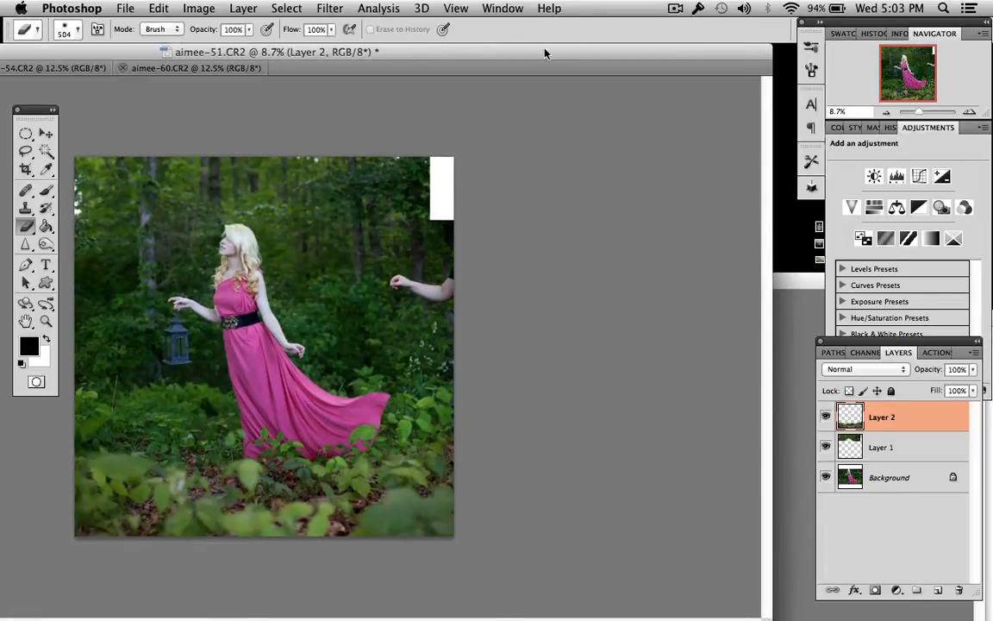
left_click_drag(545, 54, 721, 54)
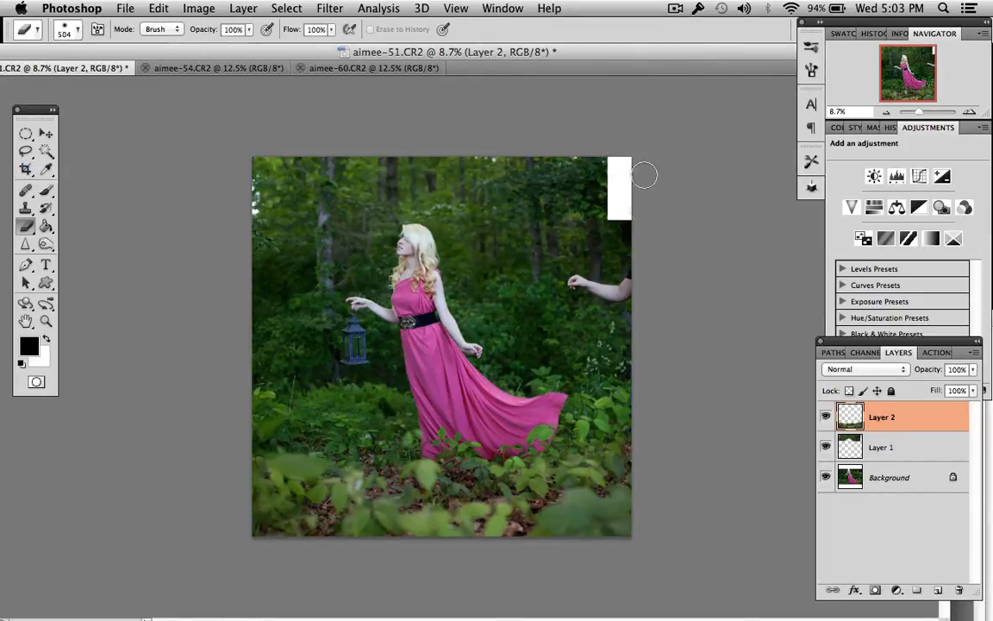
- Bring up the aimee-59.CR2 ground photo and close it
left_click(959, 614)
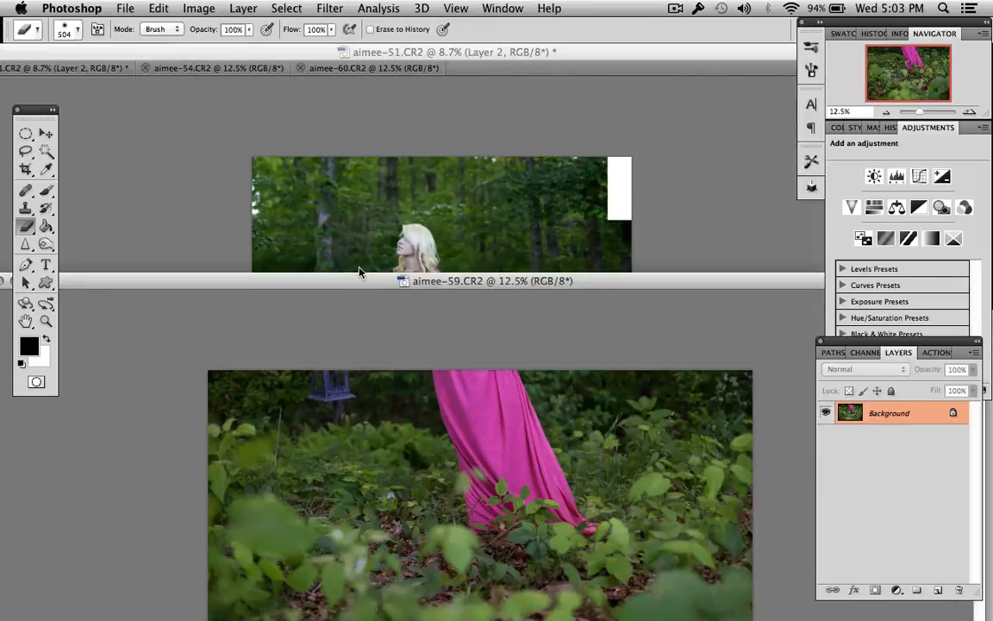
left_click_drag(333, 287, 470, 259)
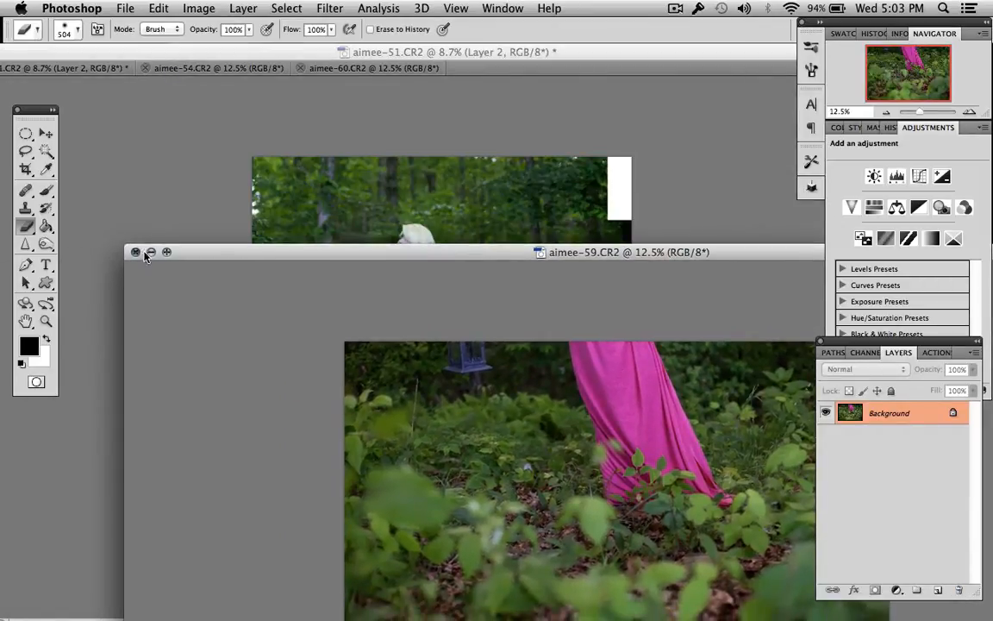
left_click(137, 252)
- Move the aimee-58.CR2 tree photo into the portrait as a new layer covering the blank upper corner
left_click(444, 233)
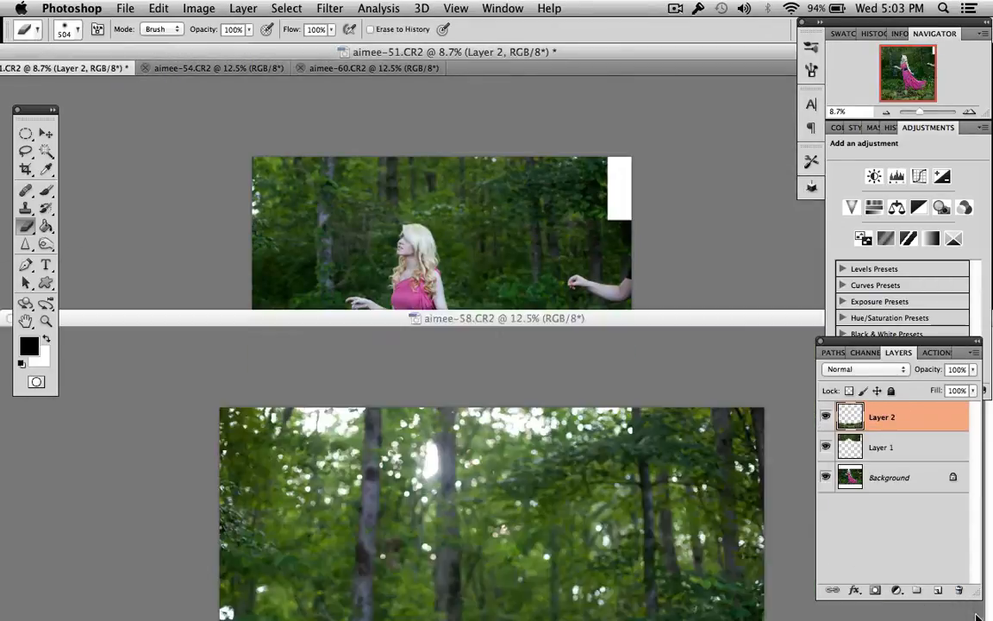
left_click(46, 134)
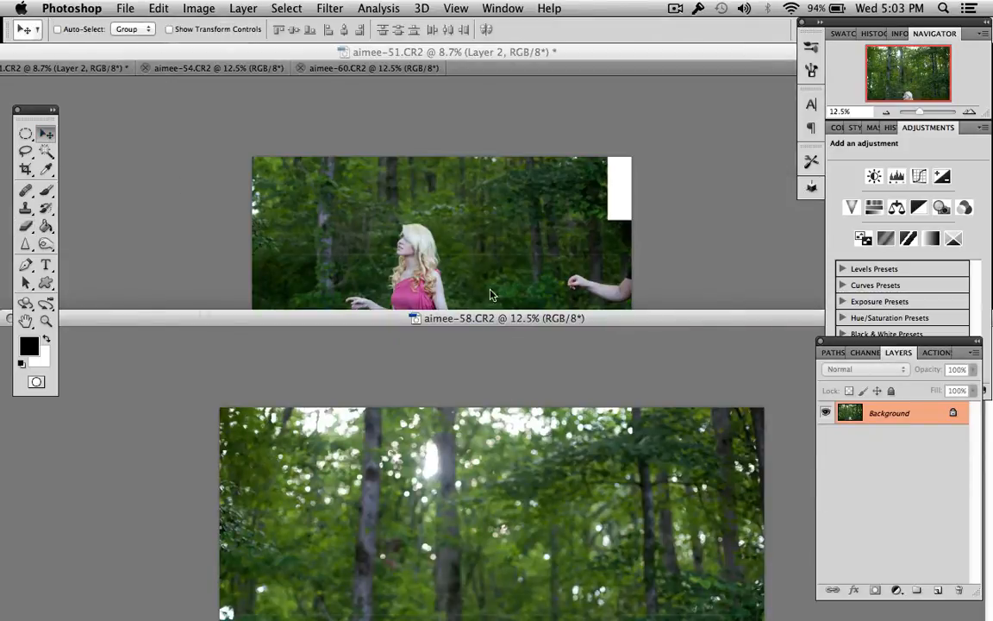
left_click_drag(491, 292, 491, 289)
left_click_drag(558, 316, 518, 132)
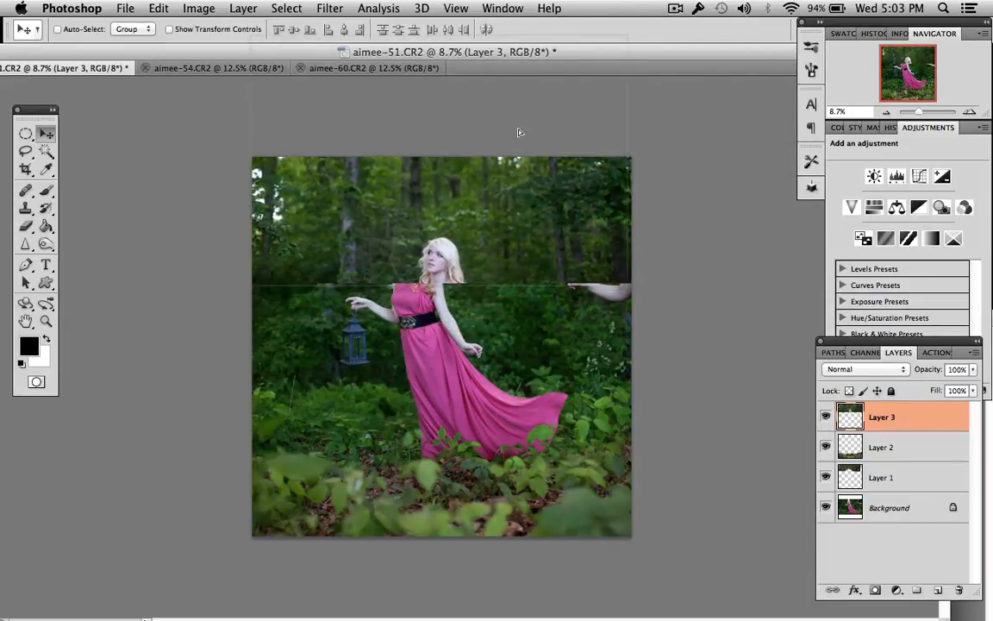
- Erase Layer 3 around the blank corner with a 1242 px eraser, lowering the layer's opacity to 56% as a guide and restoring it to 100%
left_click(29, 228)
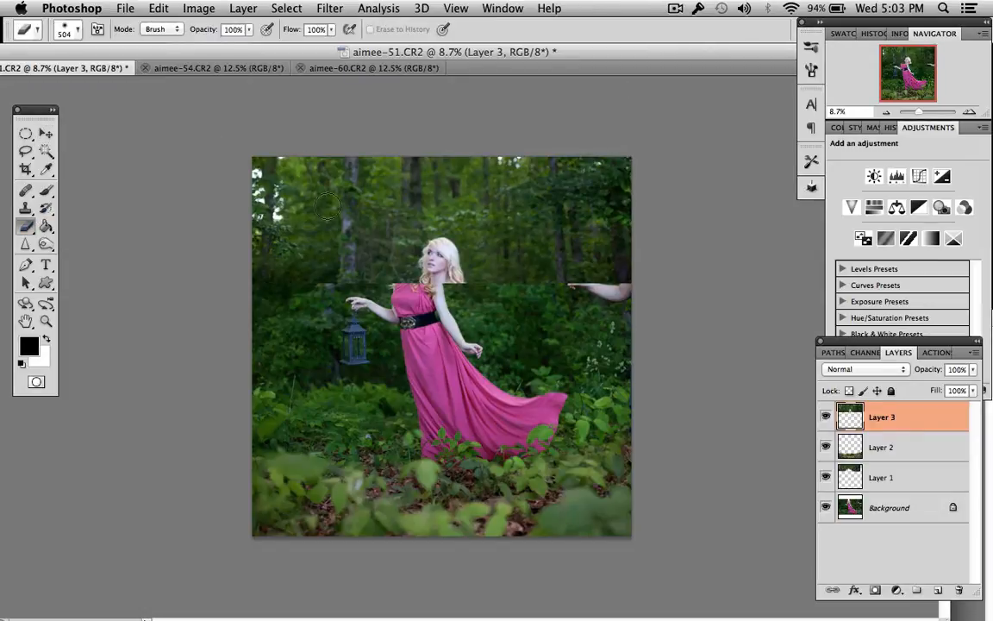
right_click(316, 275)
left_click_drag(476, 314, 488, 315)
mouse_move(370, 271)
left_mouse_down()
mouse_move(445, 285)
mouse_move(454, 255)
mouse_move(410, 232)
mouse_move(324, 246)
mouse_move(283, 285)
mouse_move(251, 221)
mouse_move(306, 275)
mouse_move(348, 191)
mouse_move(375, 278)
mouse_move(435, 182)
mouse_move(454, 212)
mouse_move(472, 306)
mouse_move(436, 288)
mouse_move(638, 310)
left_mouse_up()
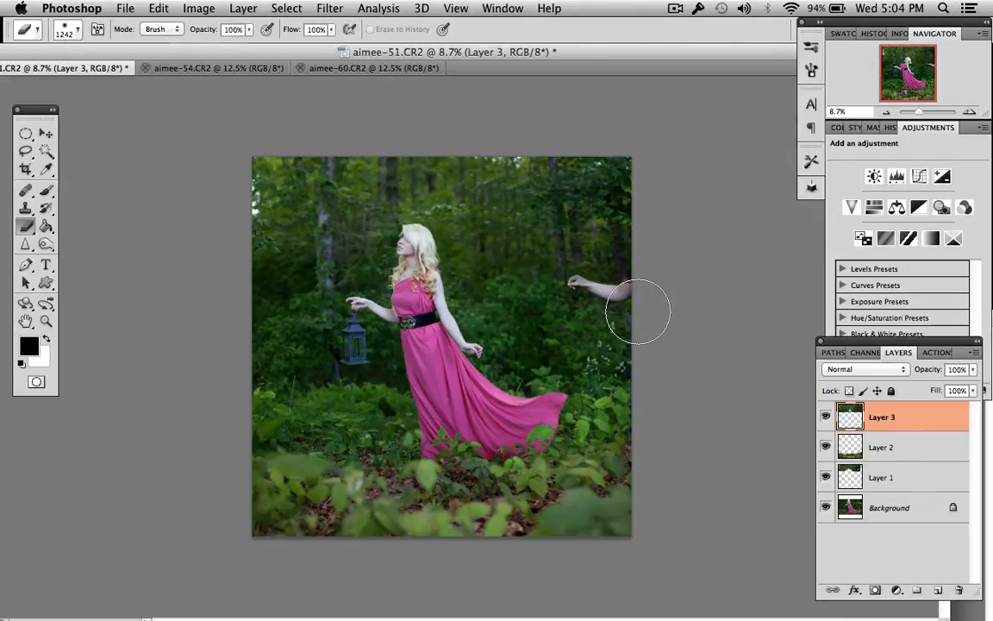
left_click_drag(971, 369, 844, 342)
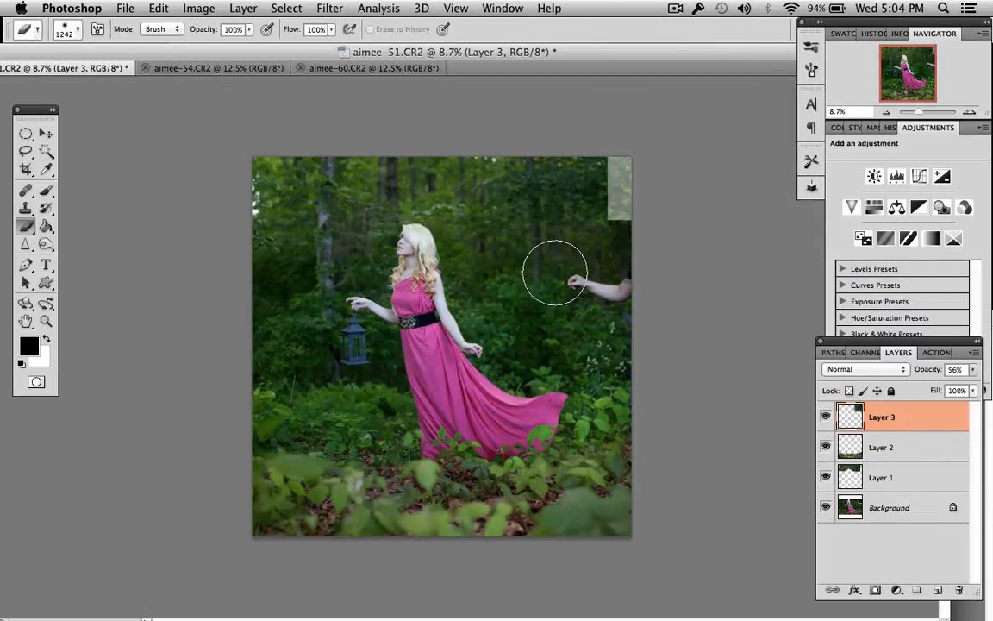
left_click(973, 369)
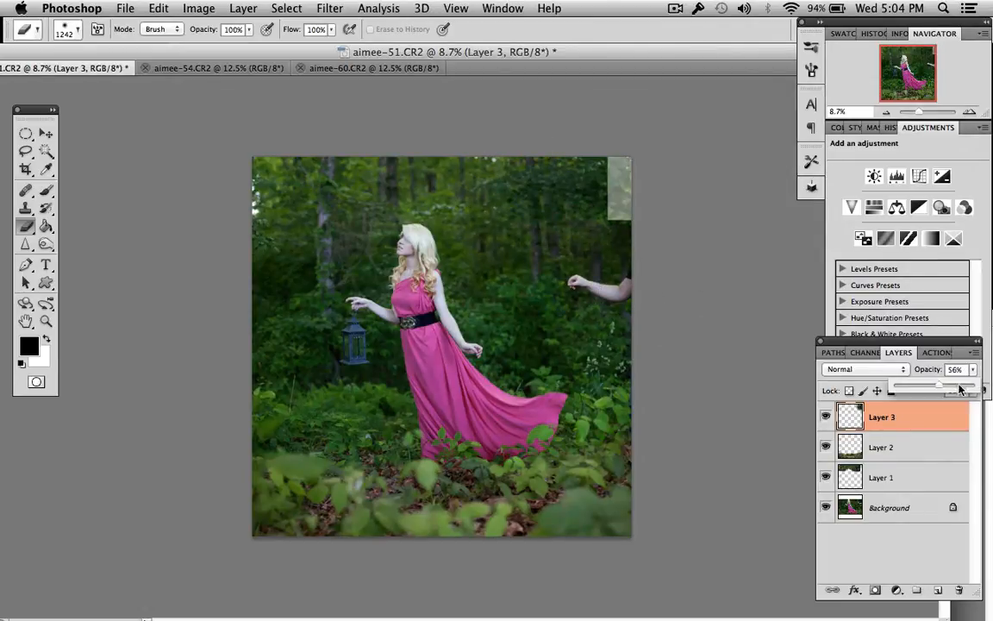
- Set the eraser size to 164 px and compare the upper corner's blend with Layer 3 hidden and shown
key("super+plus")
key("super+plus")
key("super+plus")
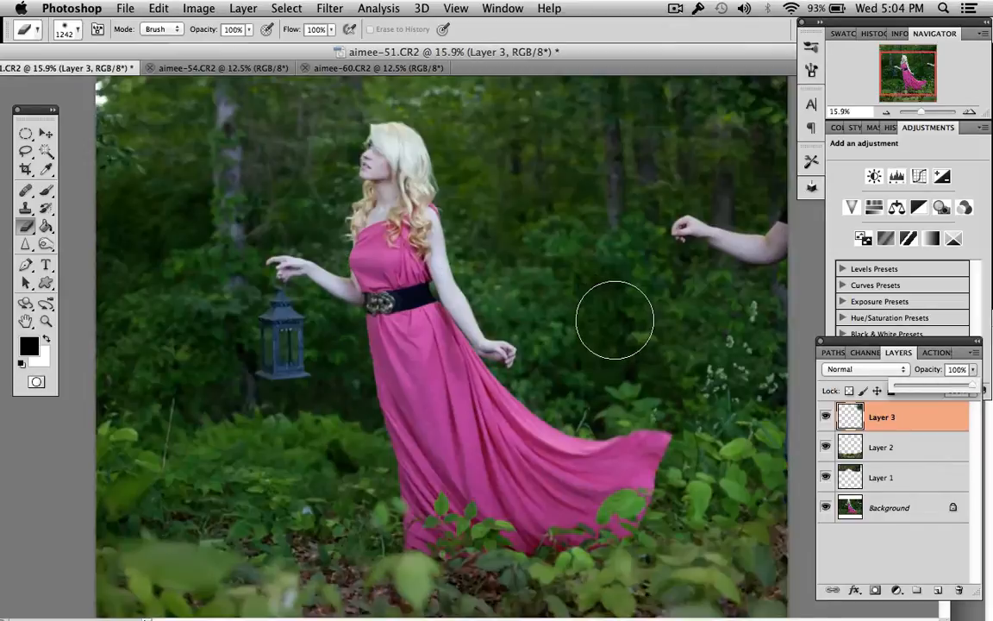
scroll(615, 317, "up", 10)
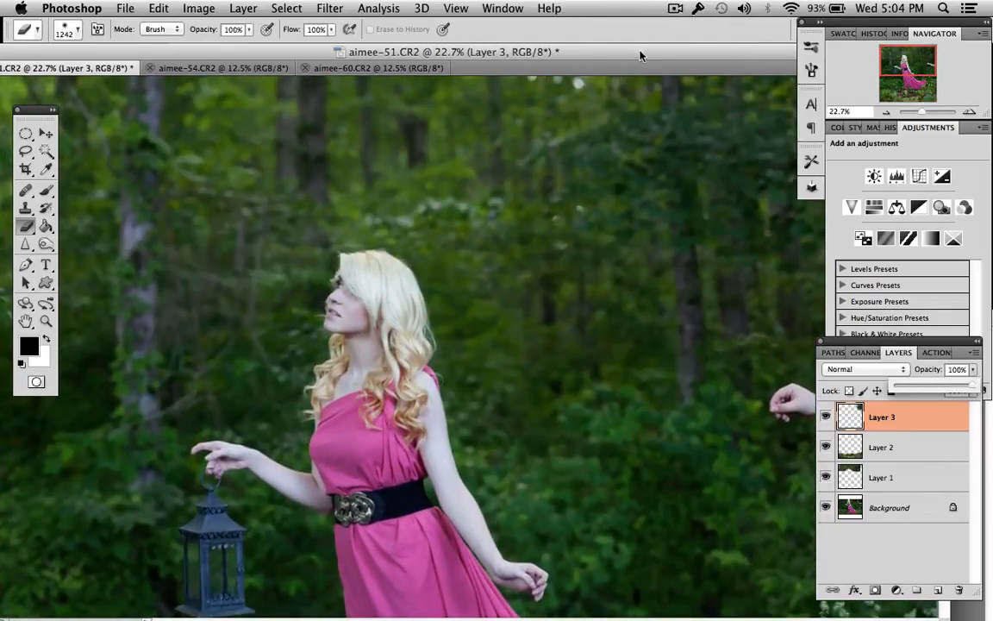
left_click_drag(634, 57, 526, 67)
right_click(692, 352)
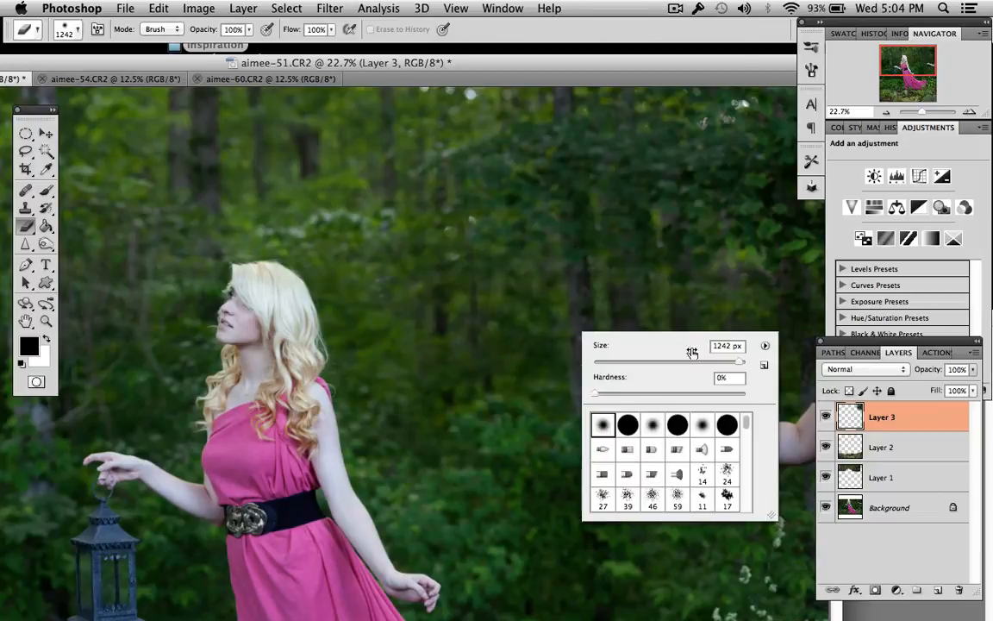
left_click(693, 362)
left_click(730, 289)
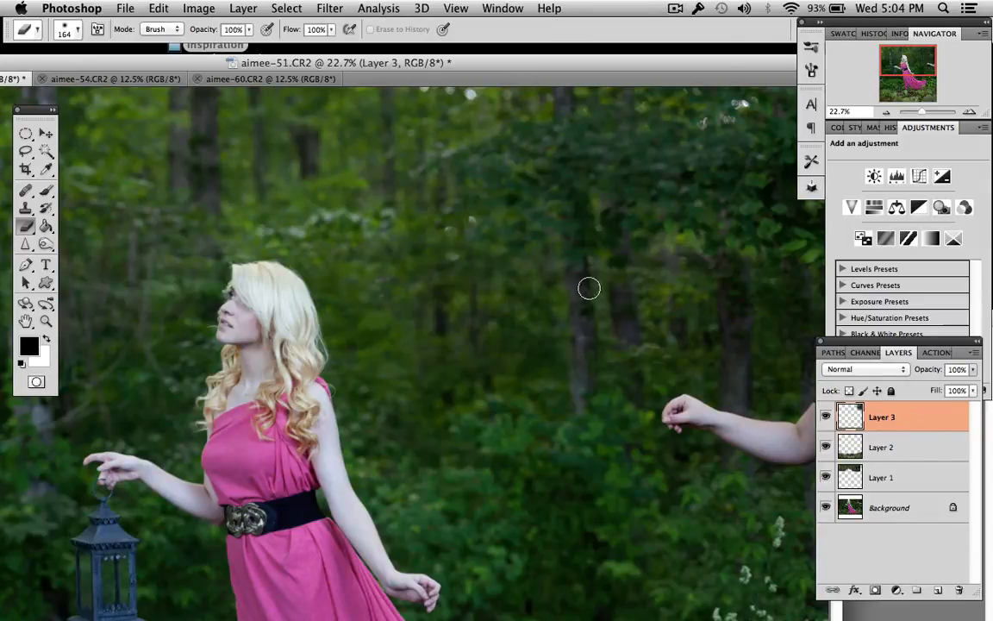
left_click(826, 417)
left_click(826, 417)
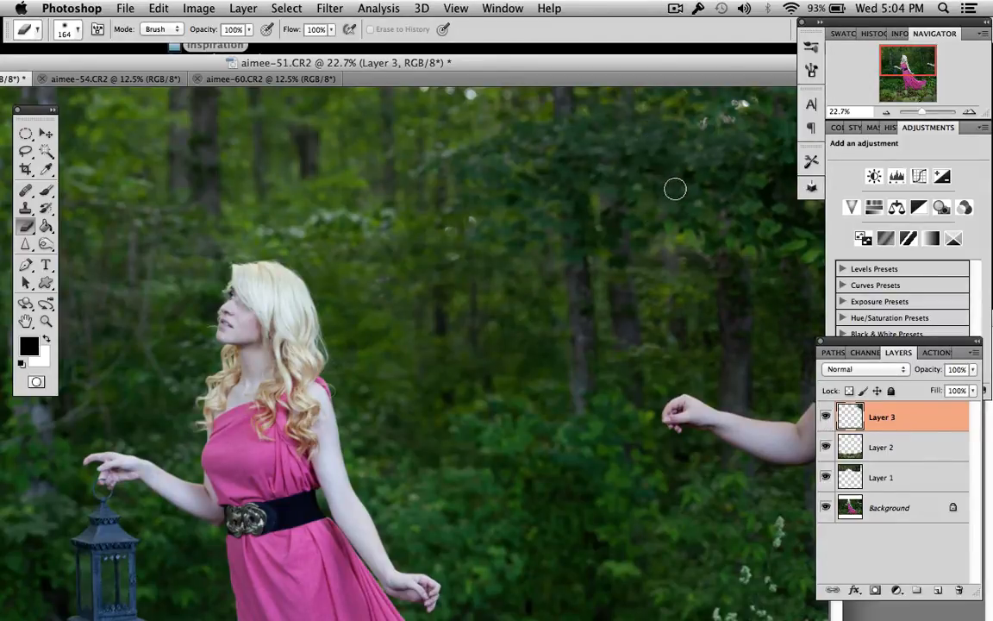
- Examine the blended corner and the portrait's edge around the stray arm, ending on the whole portrait
mouse_move(680, 71)
left_mouse_down()
mouse_move(594, 60)
mouse_move(584, 73)
left_mouse_up()
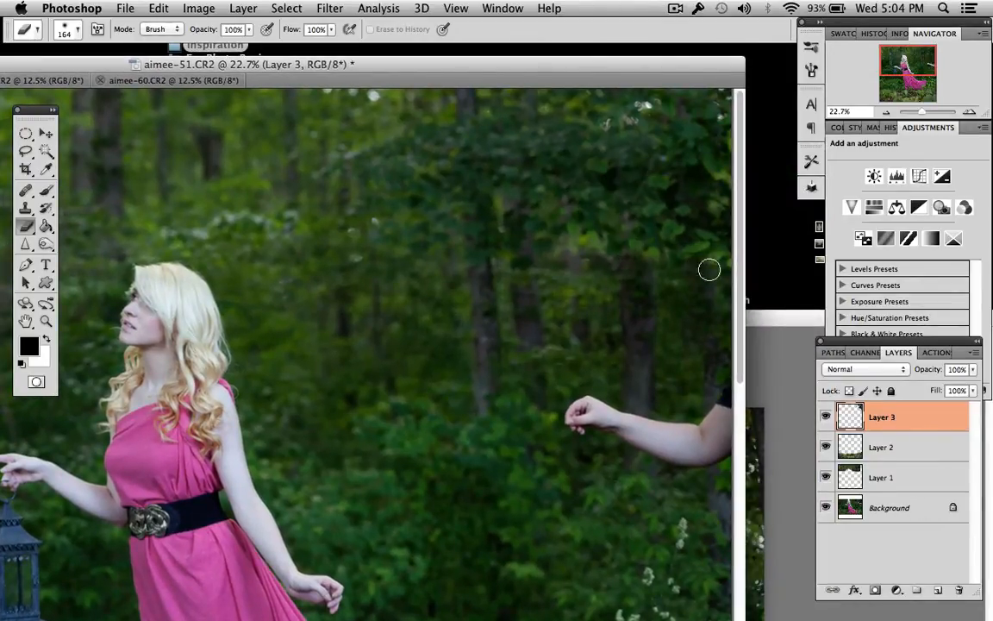
scroll(644, 303, "down", 4)
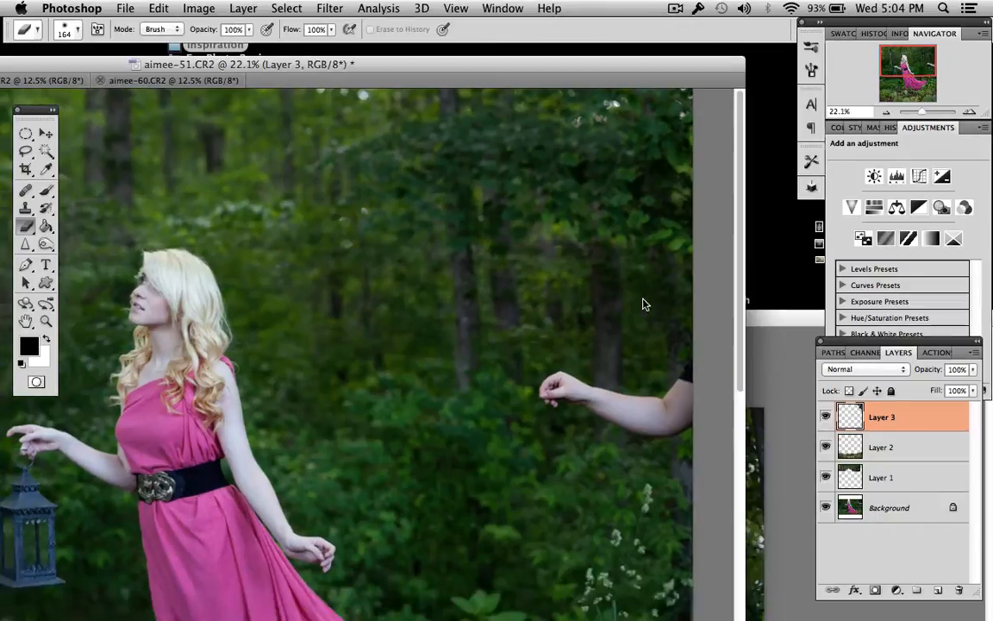
scroll(644, 295, "up", 3)
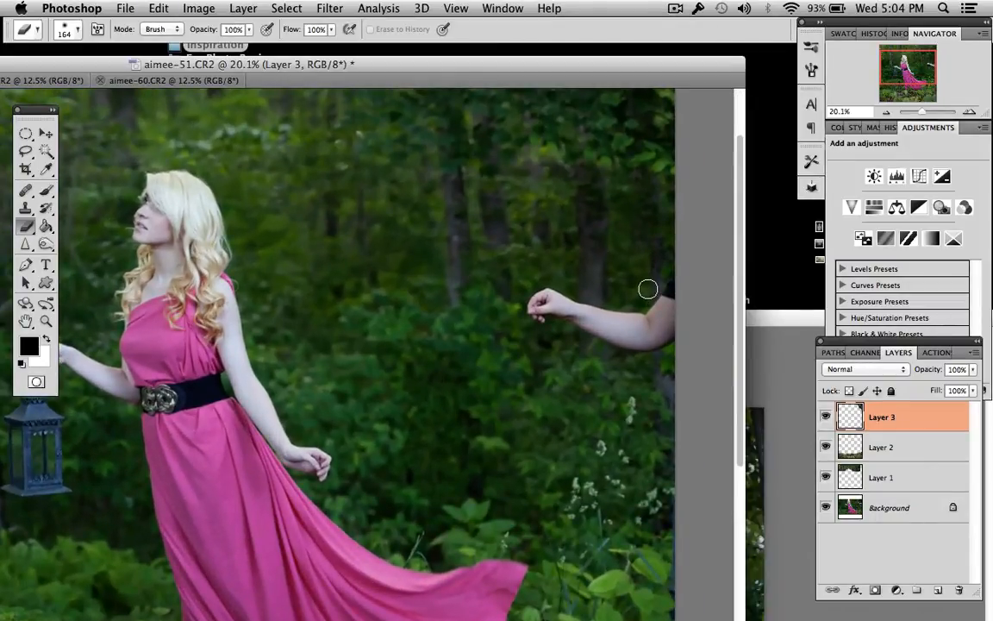
scroll(647, 289, "up", 2)
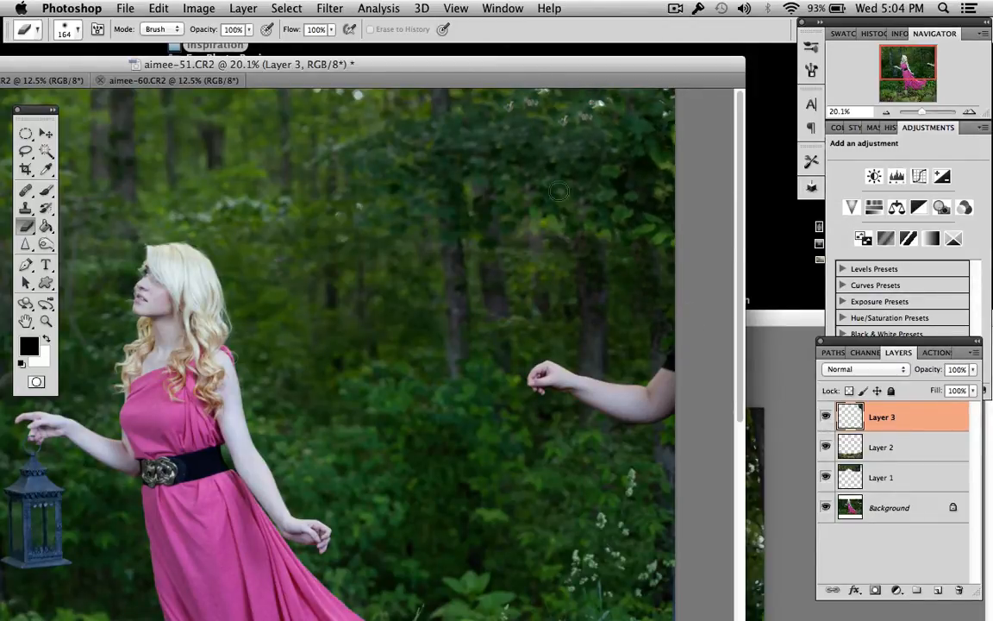
scroll(549, 301, "down", 5)
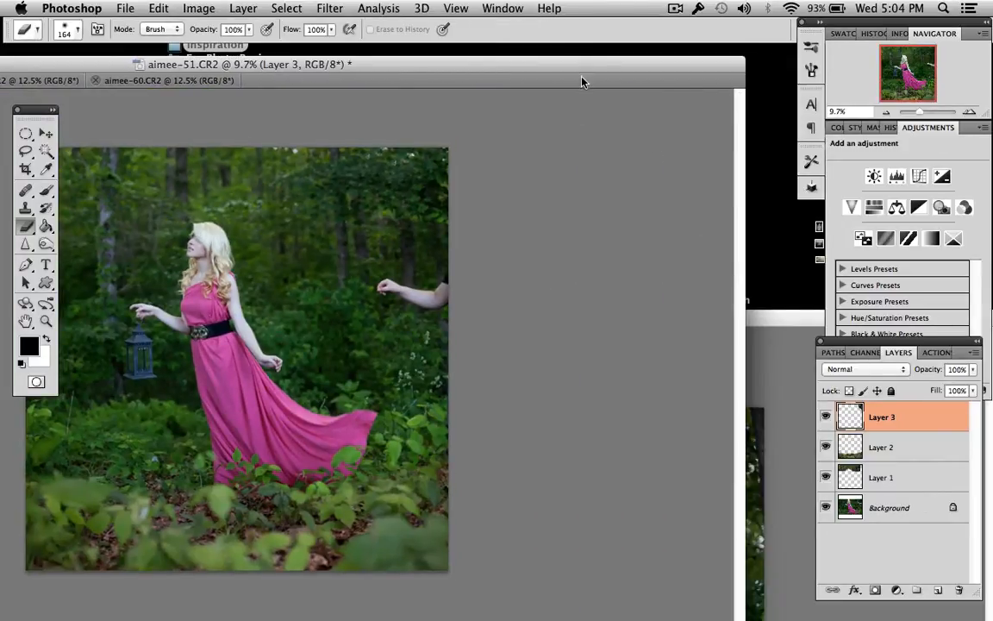
left_click_drag(582, 82, 764, 60)
left_click_drag(804, 47, 817, 50)
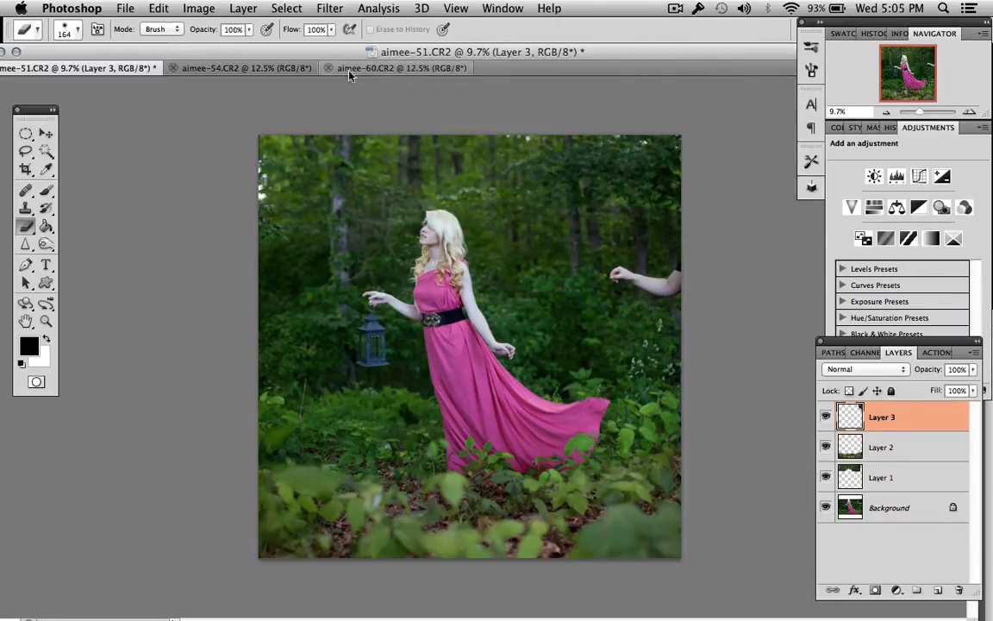
- Crop the aimee-60.CR2 photo to the strip of trees and undergrowth beside the woman
left_click(385, 69)
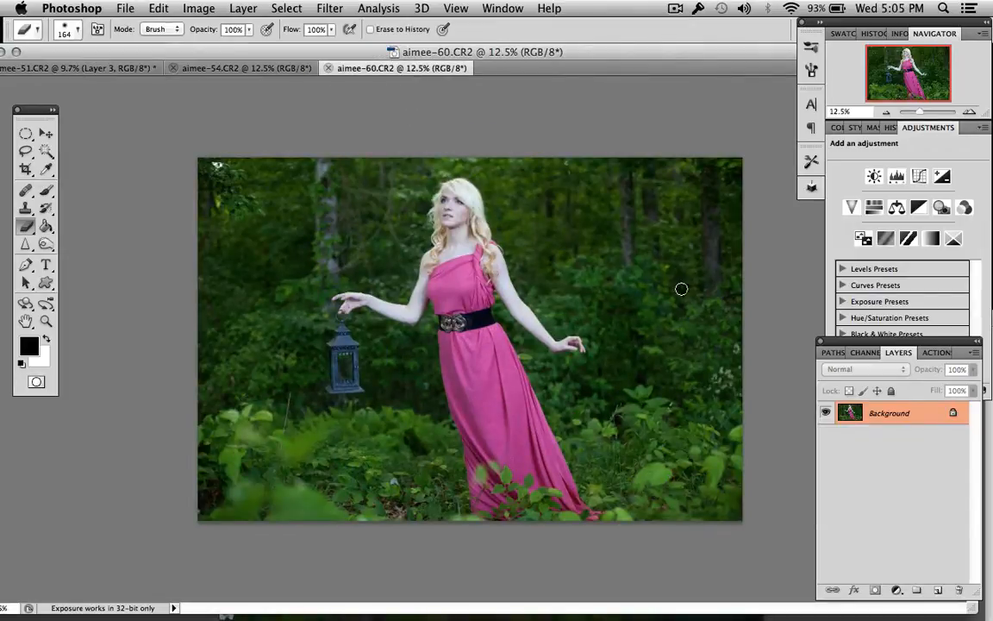
left_click(26, 169)
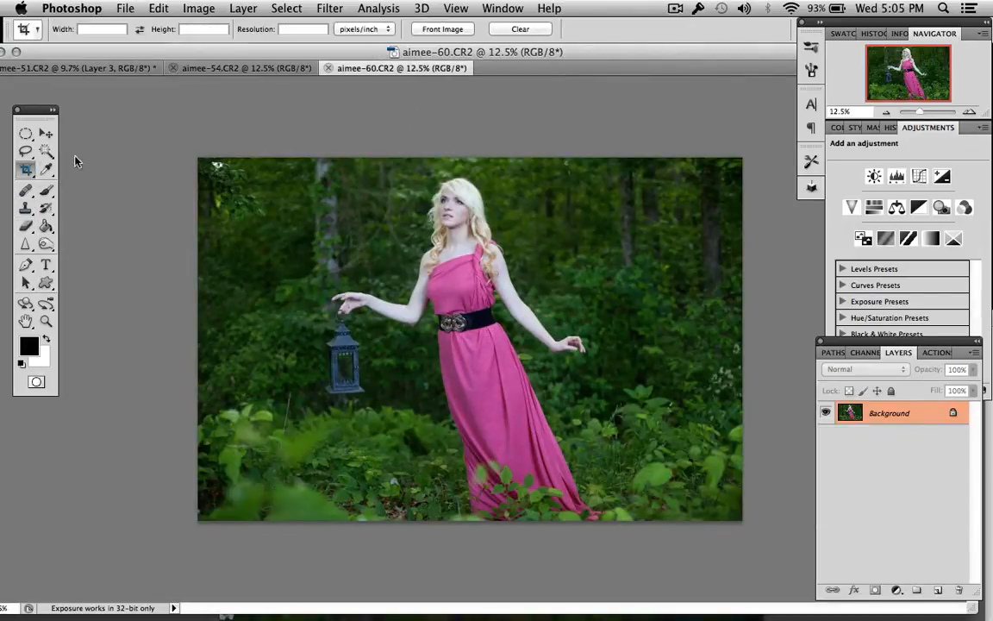
left_click_drag(569, 391, 725, 525)
key("Return")
- Move the cropped aimee-60.CR2 photo into the aimee-51.CR2 portrait as a new layer covering the stray arm
left_click(46, 135)
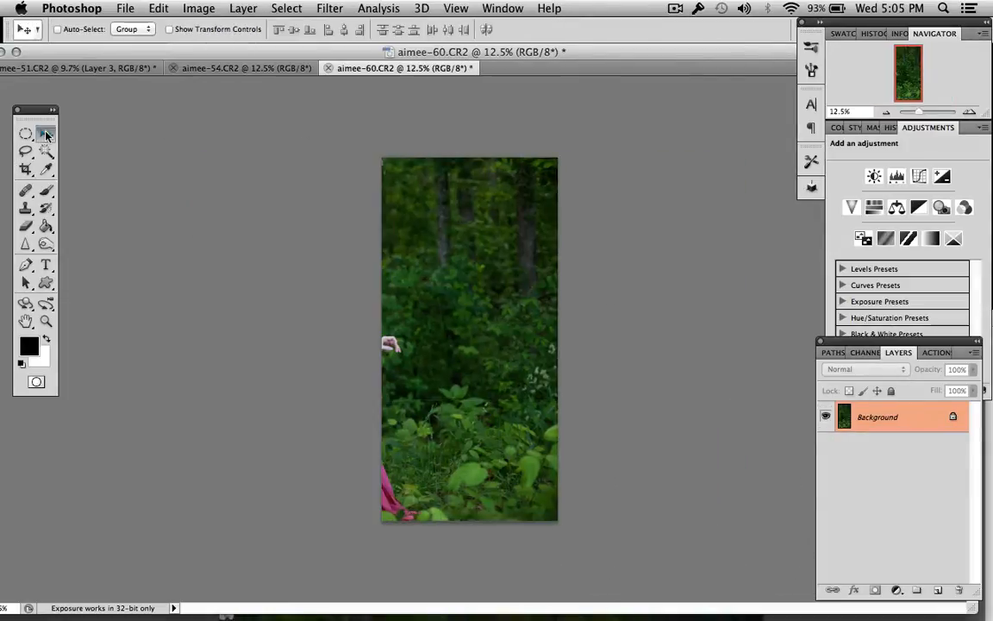
left_click_drag(392, 61, 466, 398)
left_click_drag(468, 479, 557, 231)
left_click_drag(510, 420, 618, 314)
- Erase Layer 4 over the dress and surrounding foliage with a 442 px eraser, lowering its opacity to 51% as a guide and restoring it to 100%
key("e")
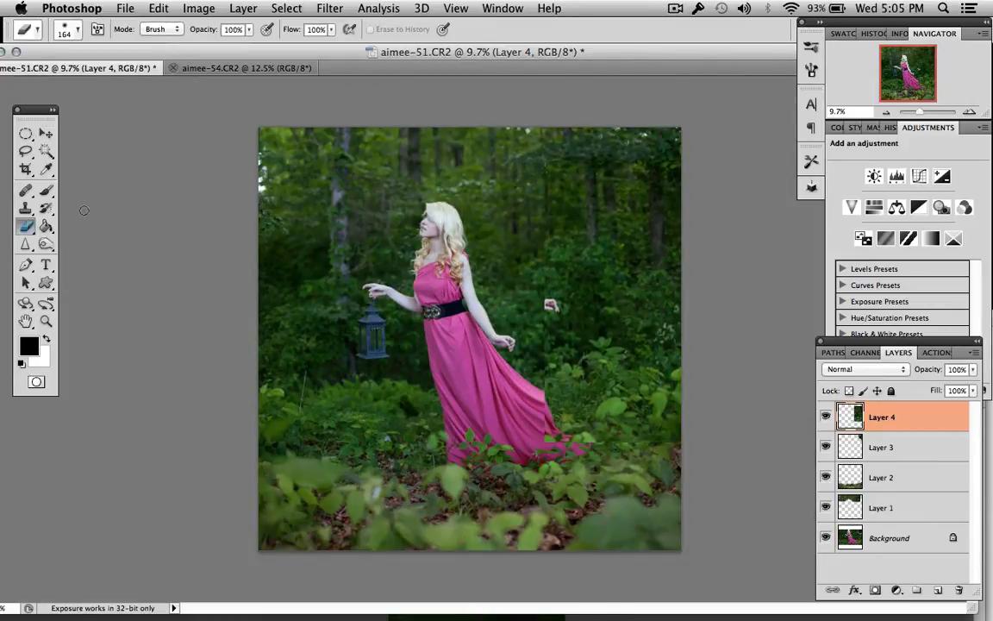
left_click(973, 371)
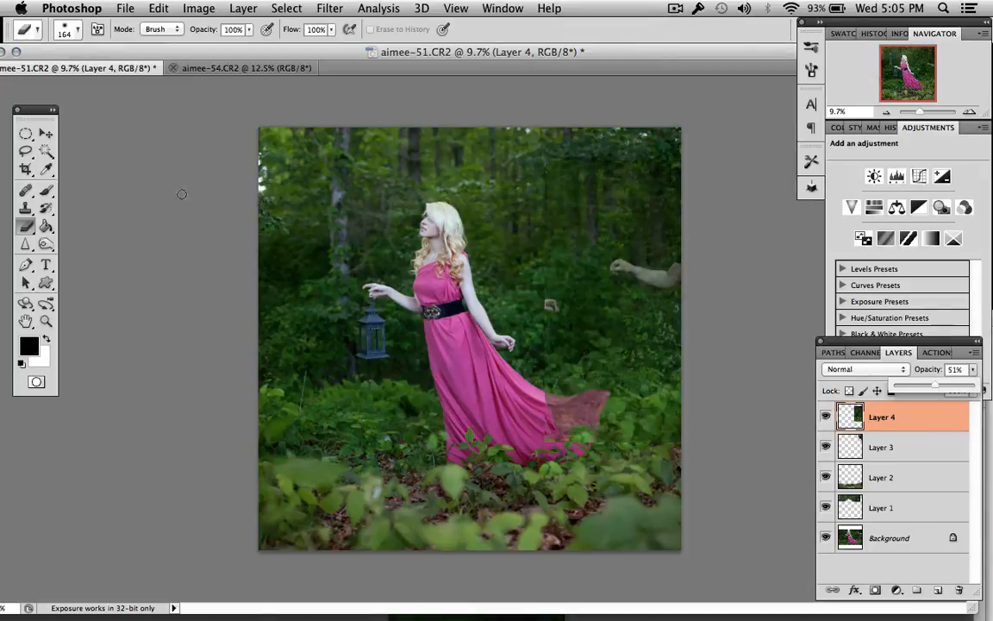
right_click(528, 301)
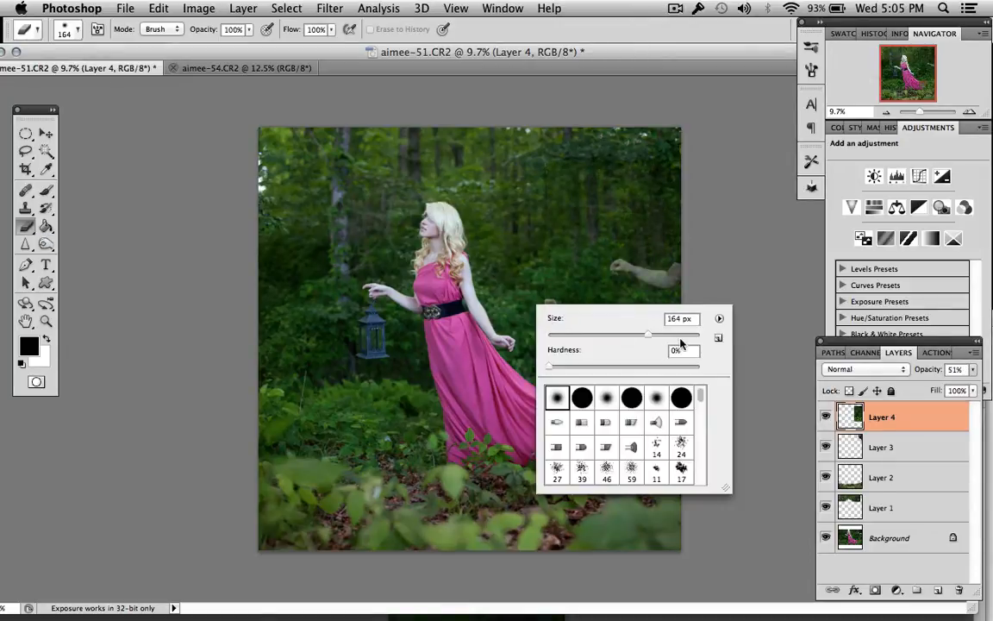
left_click(681, 336)
left_click(542, 298)
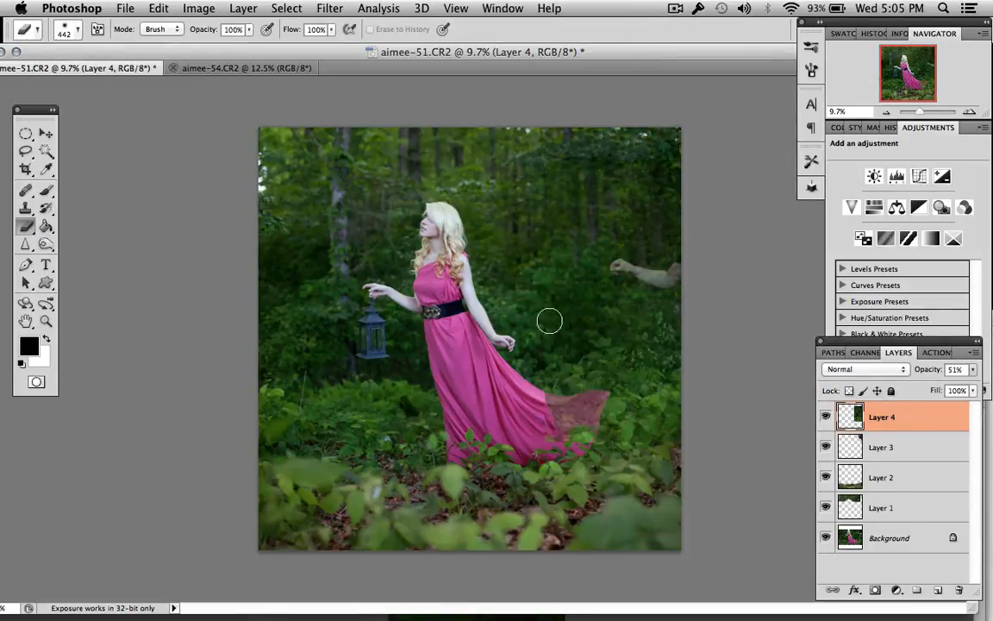
left_click_drag(546, 387, 613, 442)
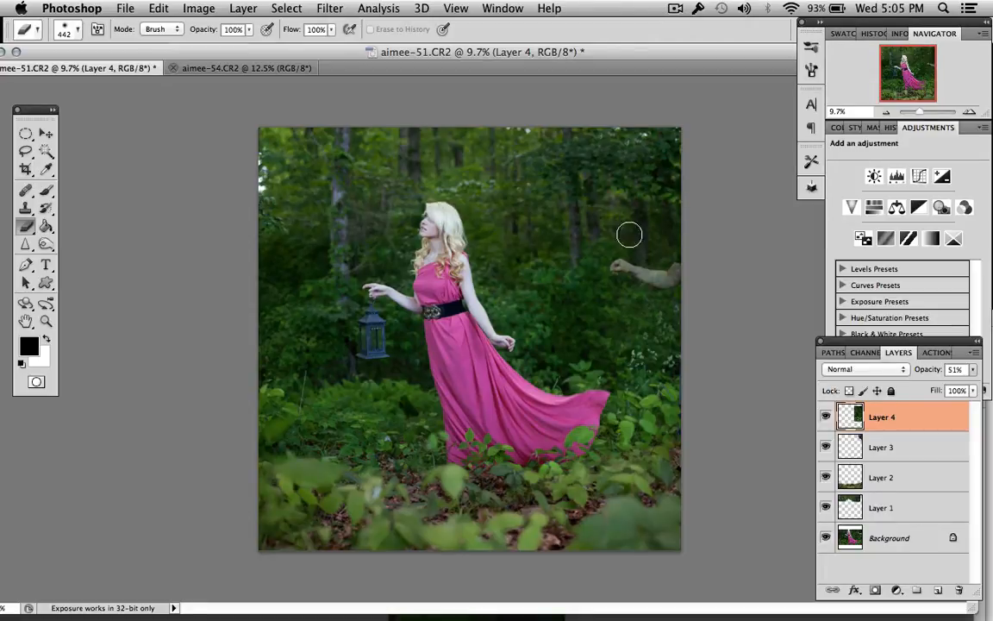
left_click(972, 369)
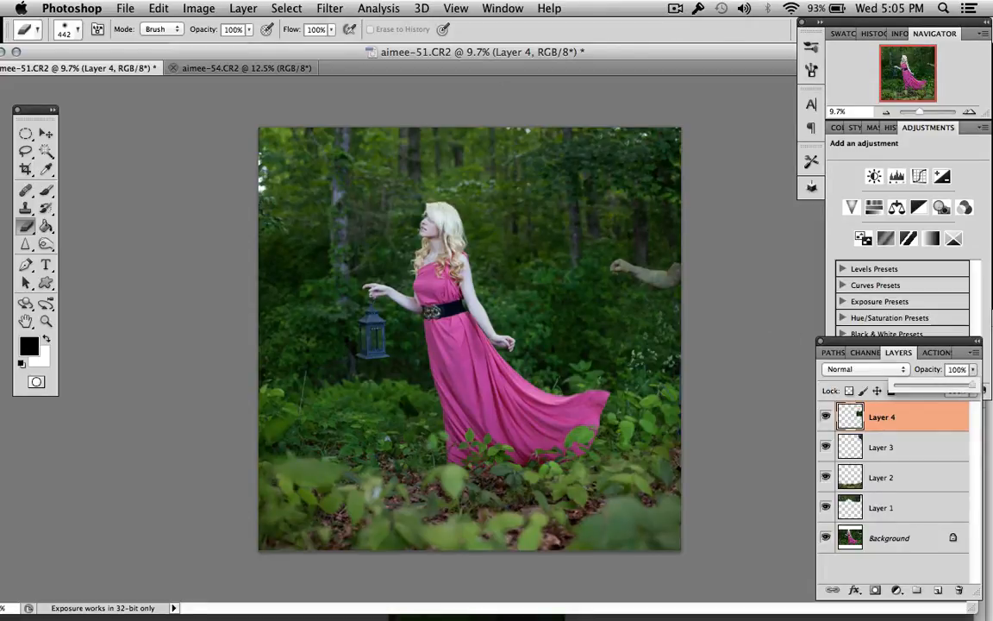
left_click(659, 115)
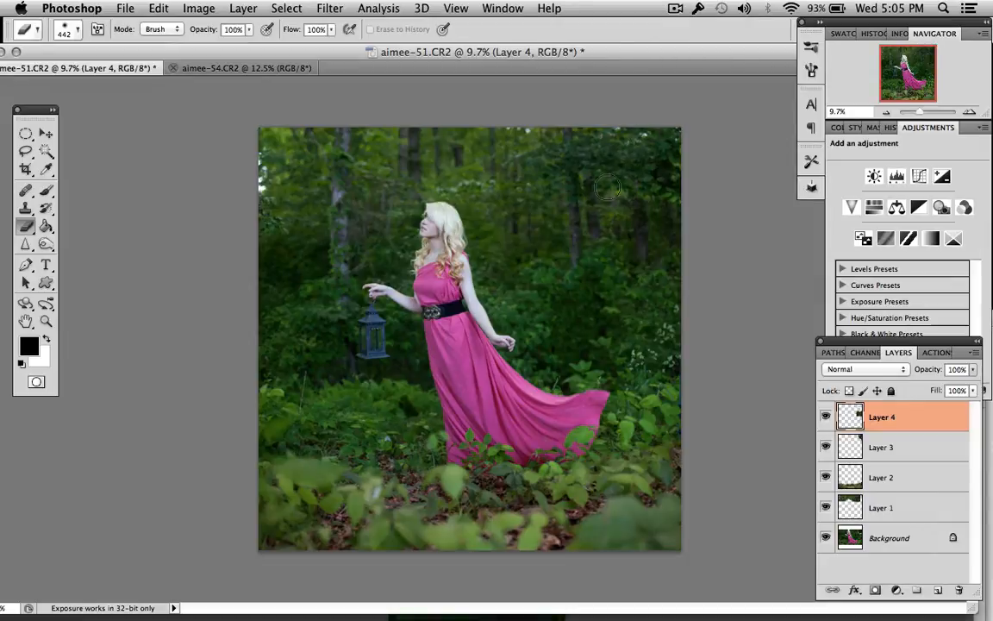
- Inspect the foliage covering the stray arm close up, comparing it with Layer 4 hidden and shown
scroll(625, 362, "up", 5)
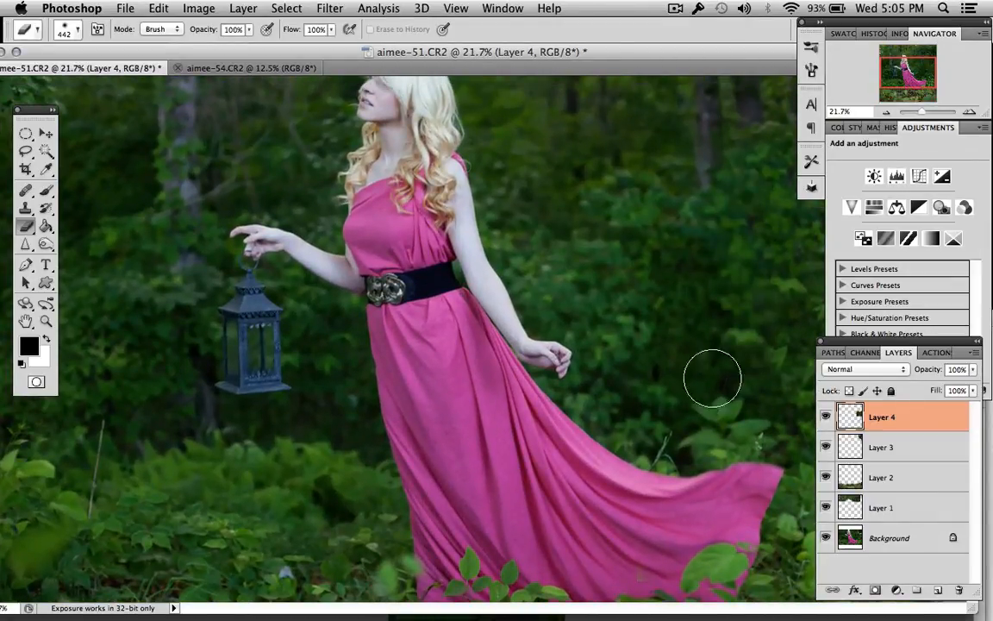
left_click_drag(603, 51, 419, 53)
scroll(667, 271, "down", 3)
scroll(668, 266, "up", 5)
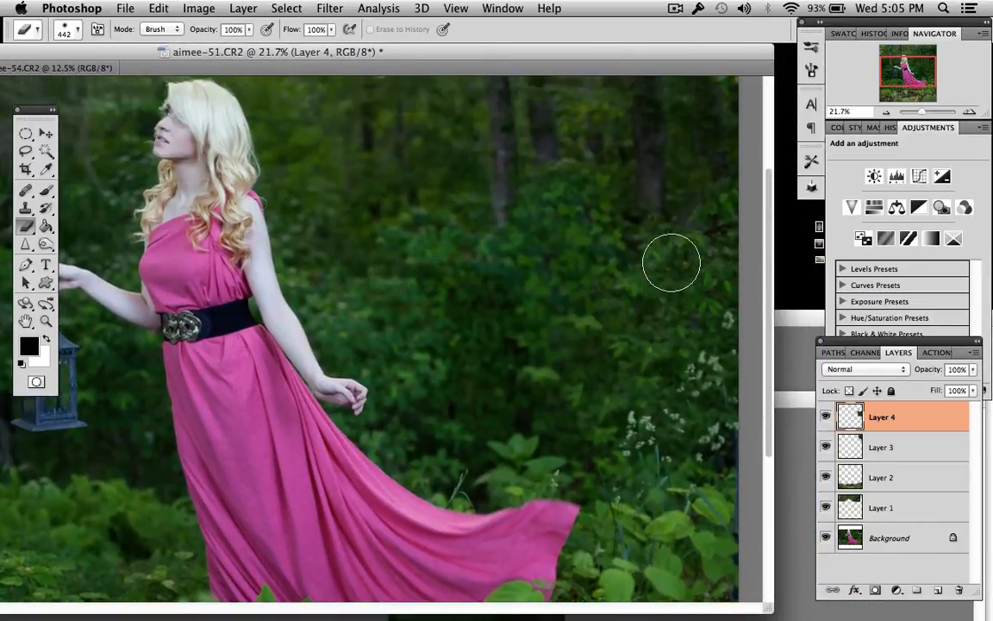
scroll(671, 263, "up", 2)
left_click(826, 420)
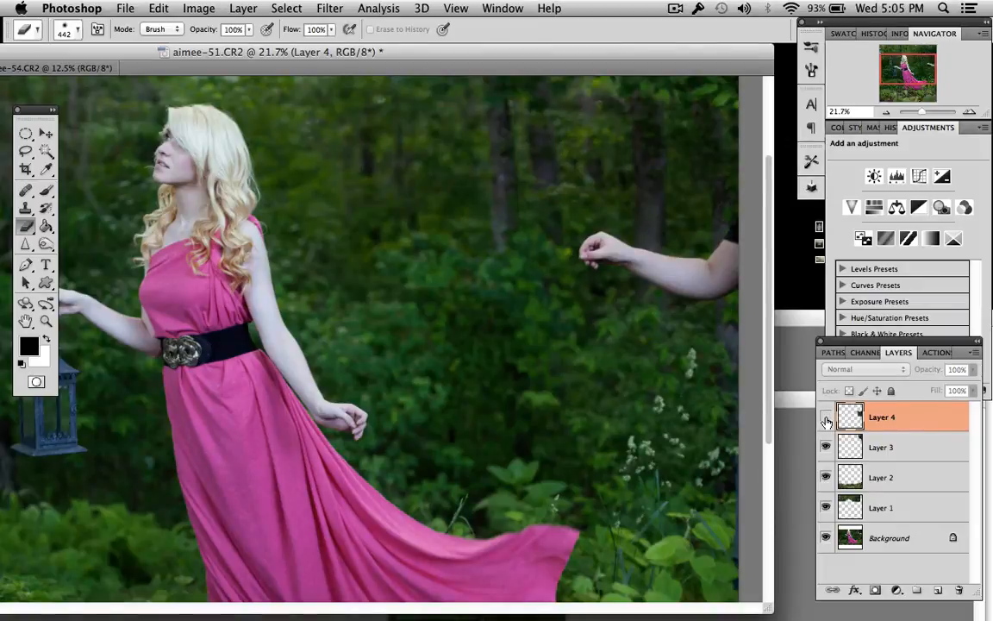
left_click(826, 419)
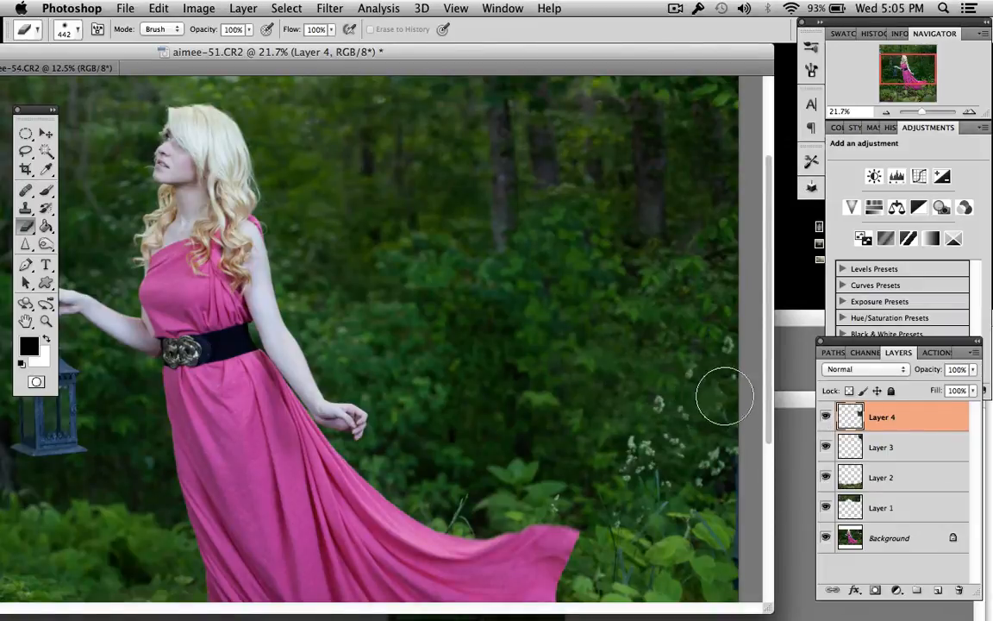
- Refine Layer 4's edges around the arm with an 87 px eraser, lowering the layer's opacity to 42% as a guide and restoring it to 100%
left_click(974, 369)
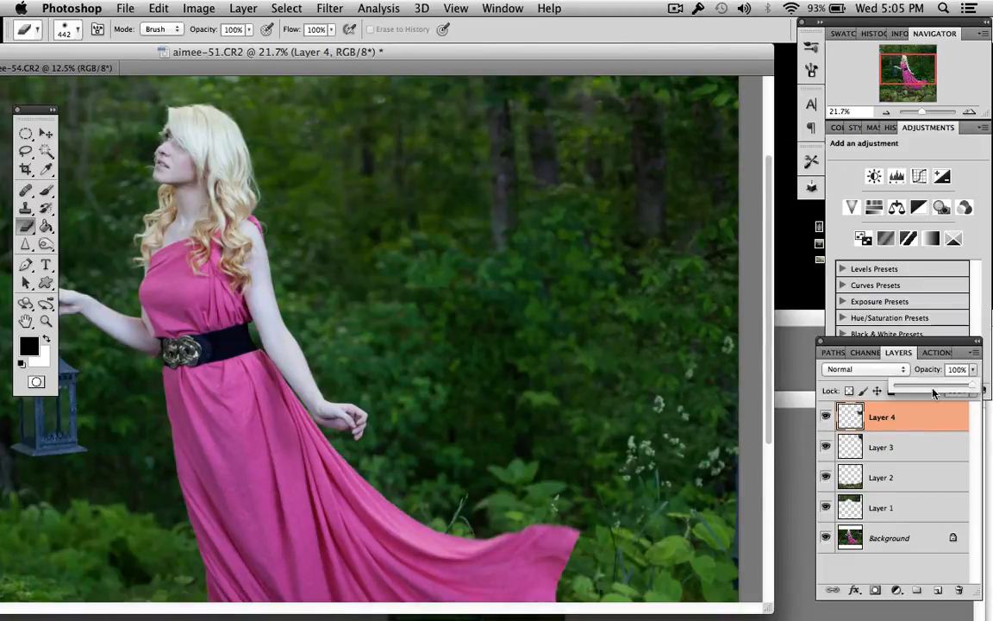
left_click(931, 388)
left_click(544, 205)
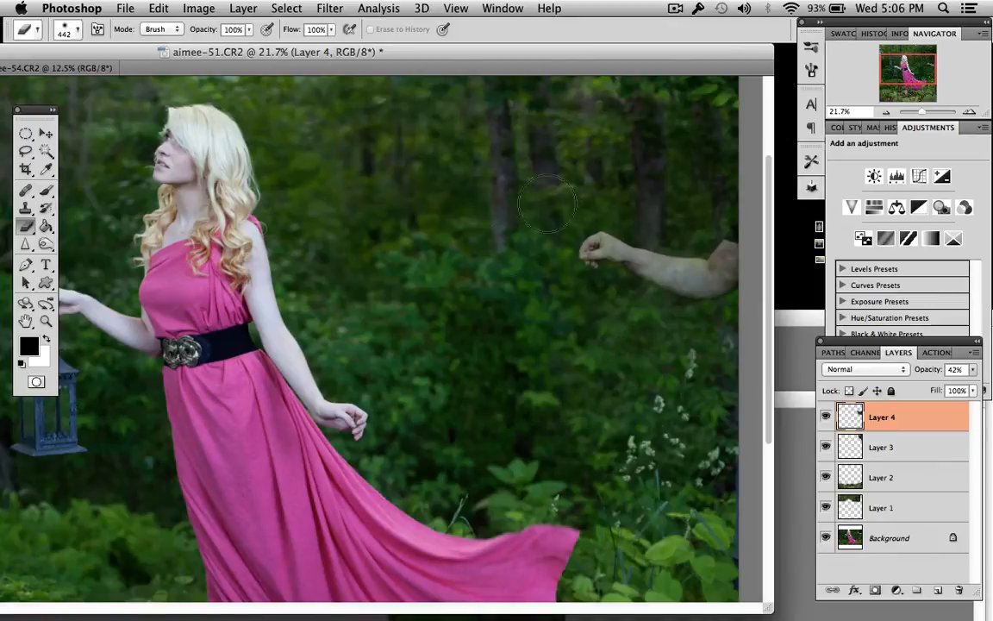
right_click(715, 207)
left_click(792, 231)
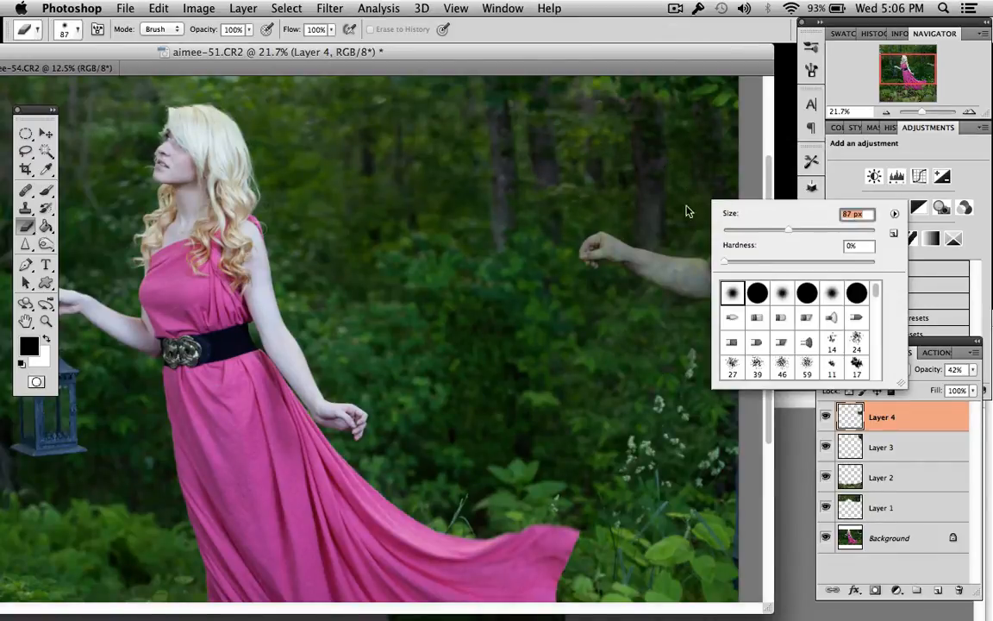
left_click(672, 206)
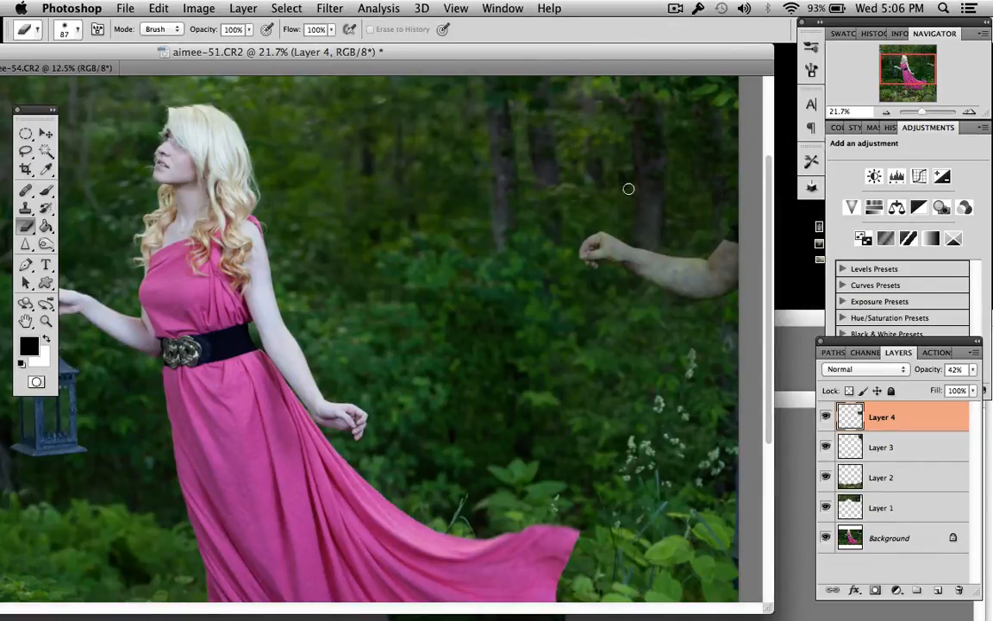
left_click(972, 371)
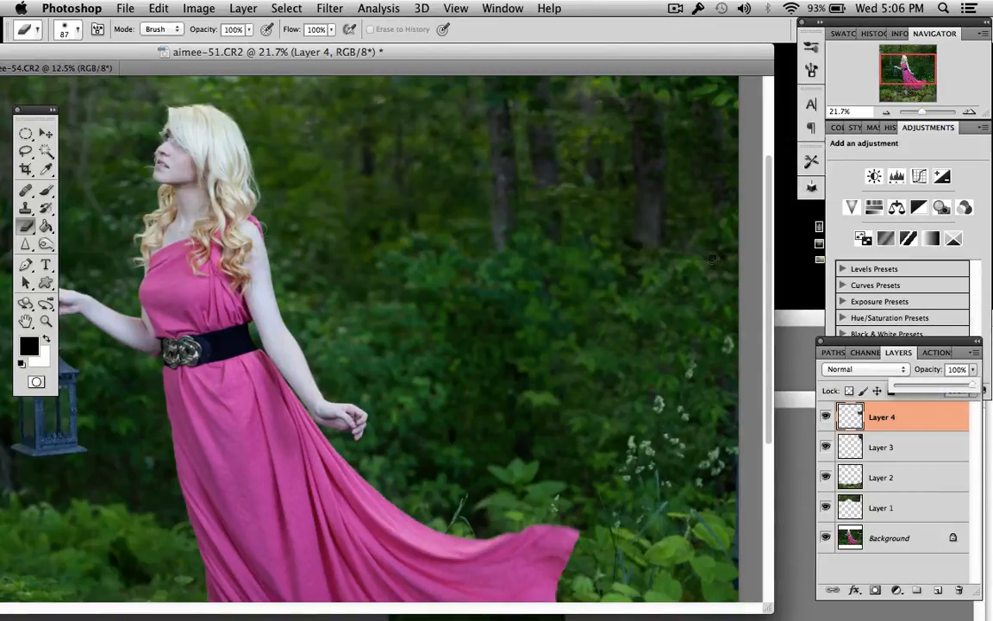
left_click(578, 215)
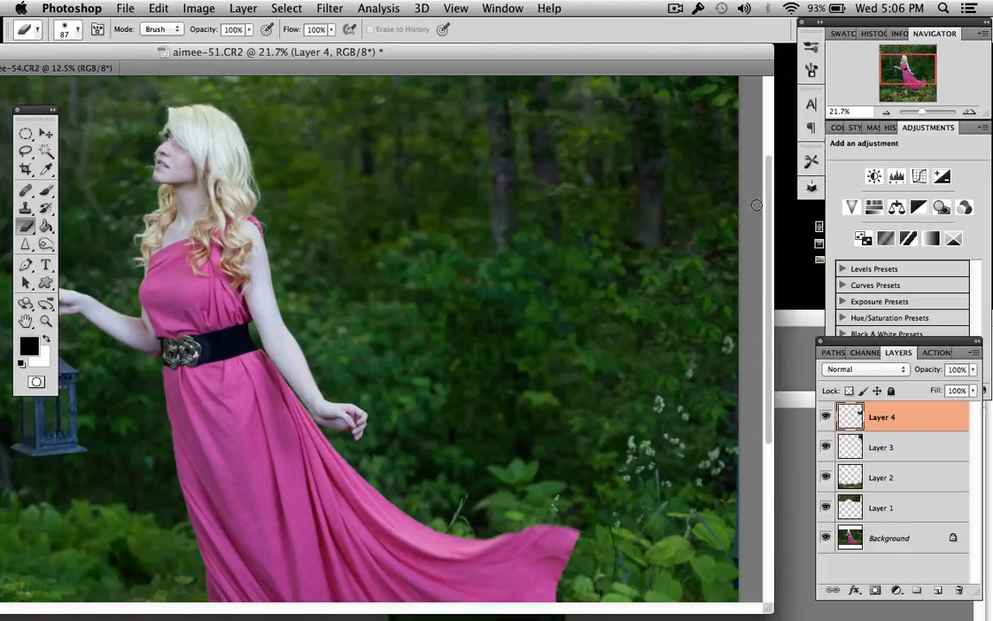
scroll(692, 299, "down", 2)
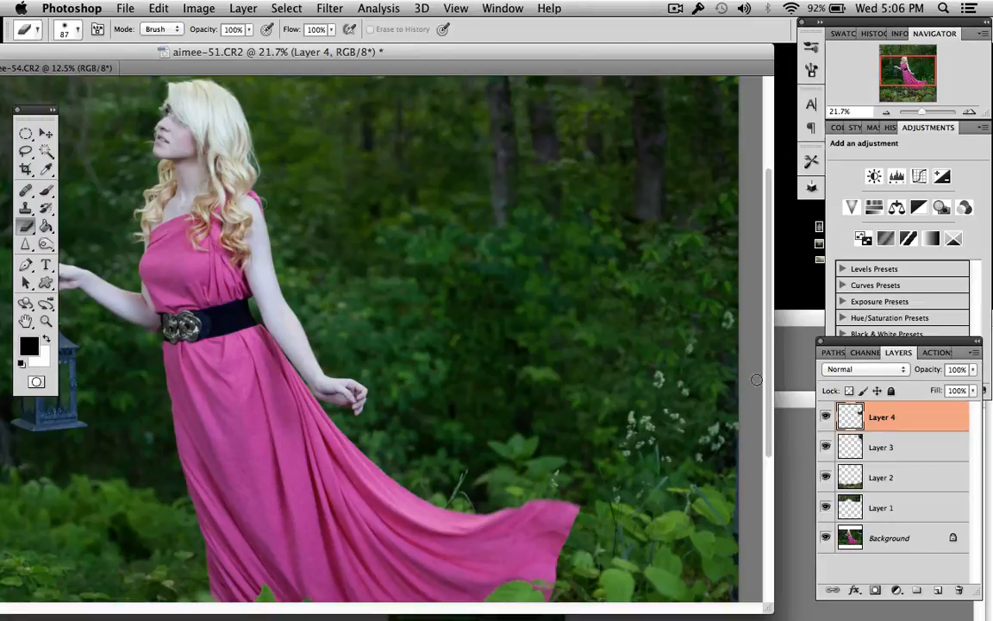
scroll(702, 313, "down", 1)
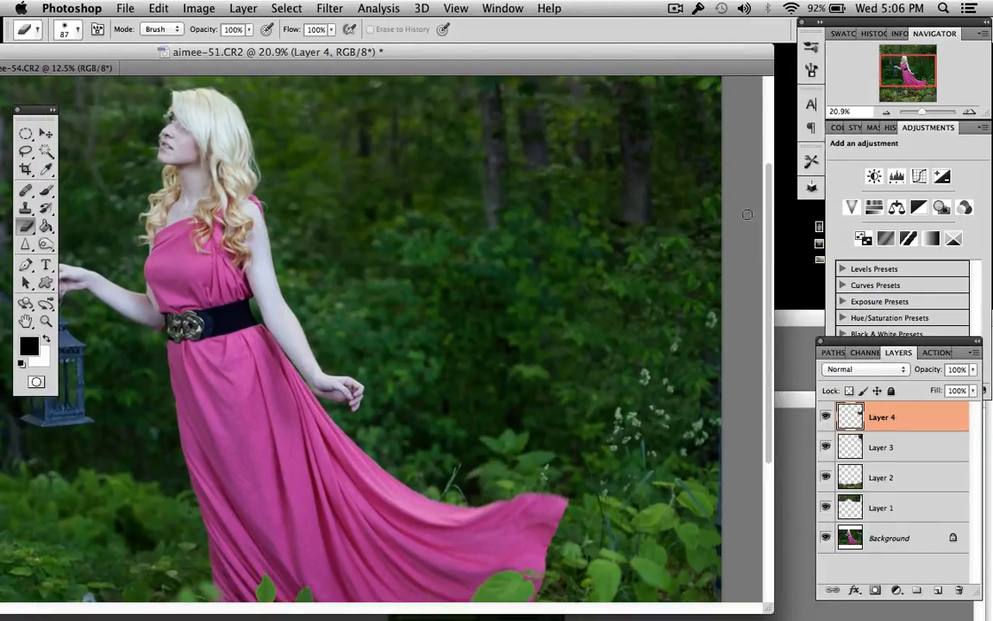
scroll(696, 220, "down", 5)
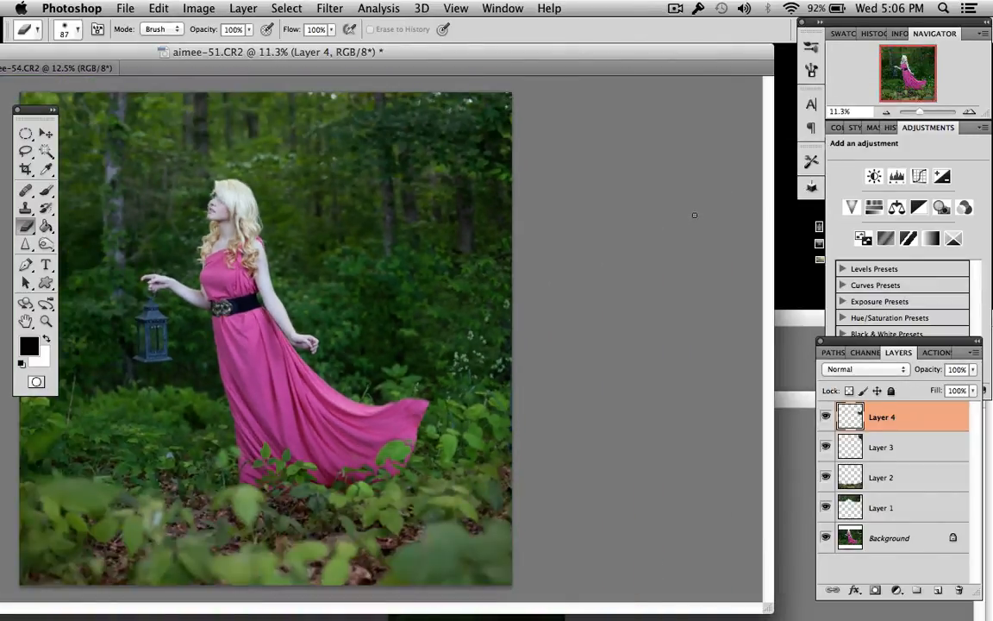
scroll(690, 215, "up", 5)
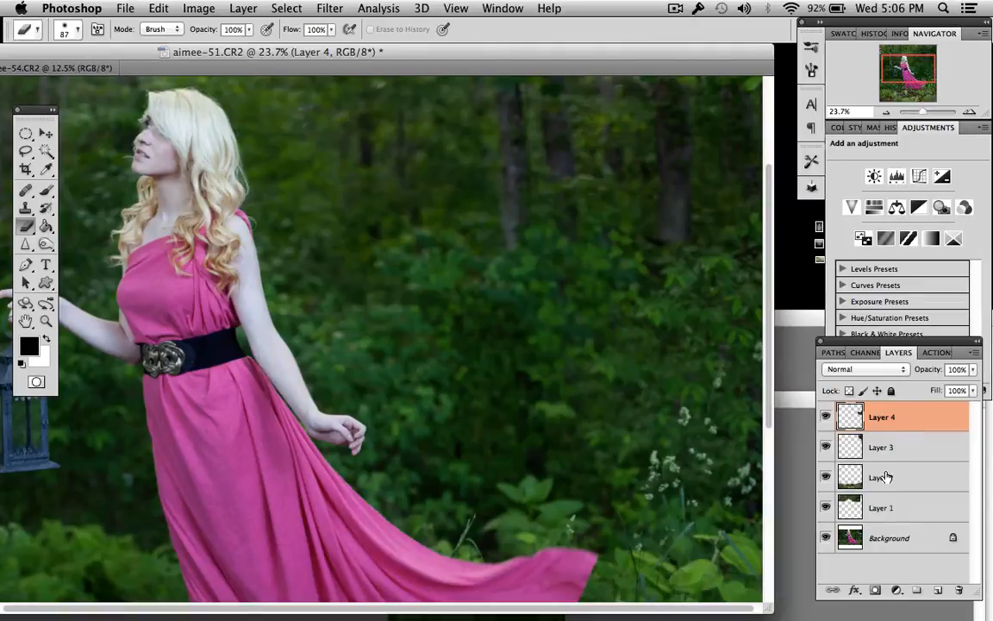
- Clone foliage around the base of the tree trunk behind the woman on Layer 4, using a 41 px Clone Stamp
left_click(886, 477)
left_click(884, 509)
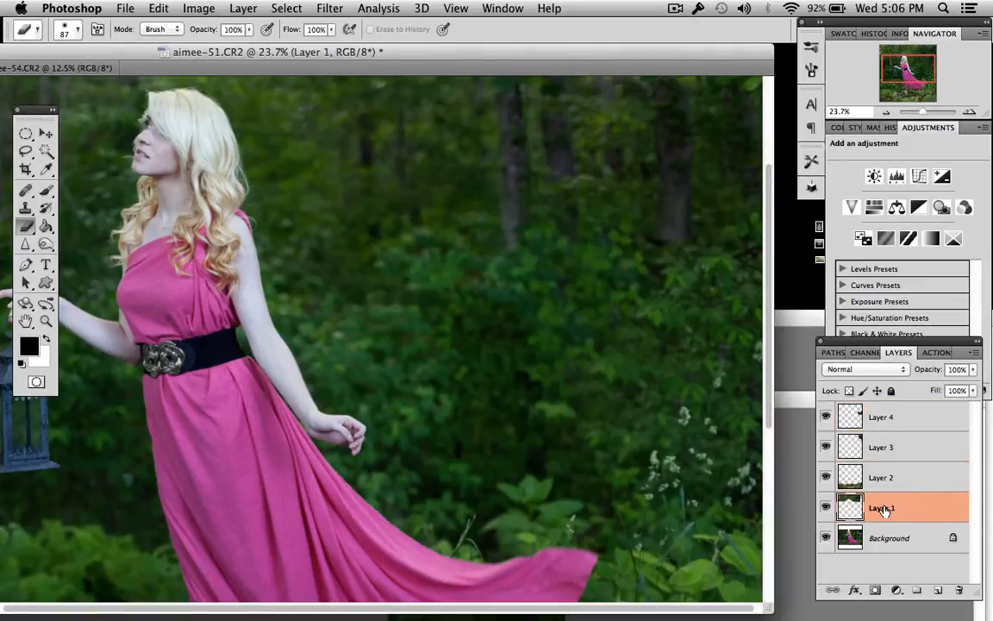
left_click(892, 419)
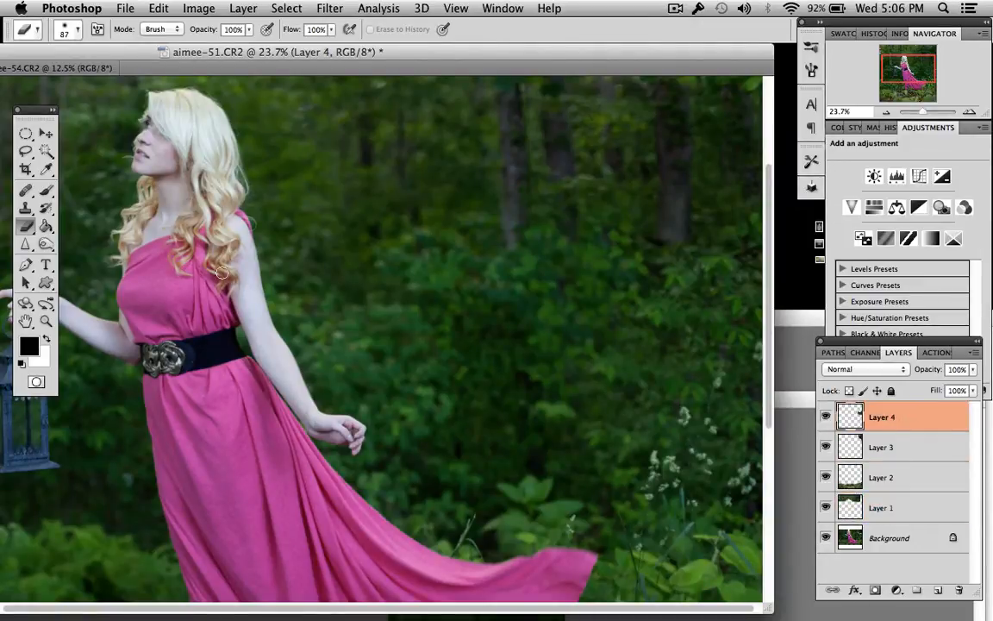
key("s")
right_click(674, 231)
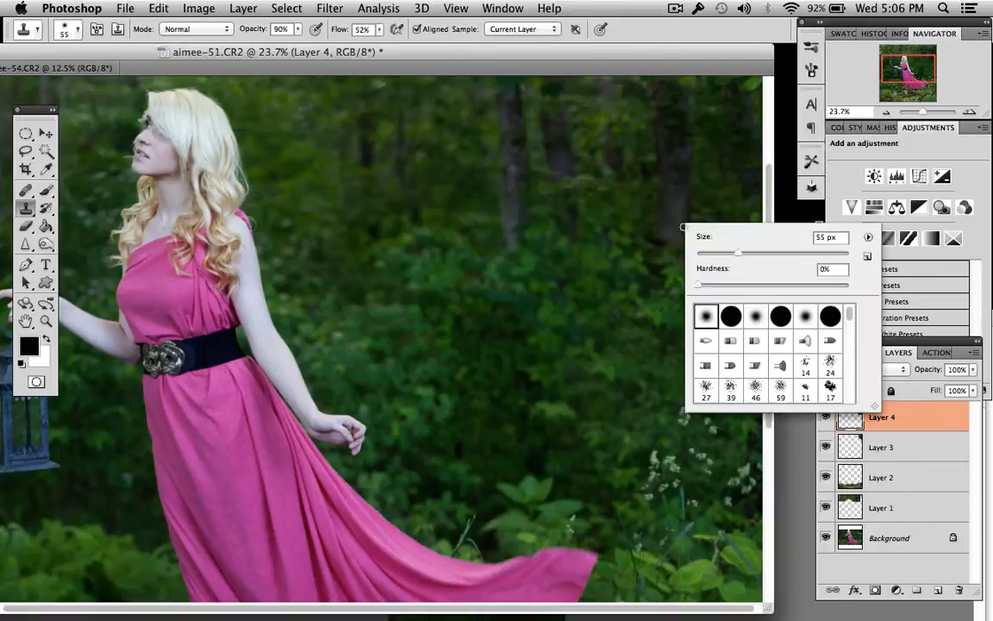
left_click_drag(736, 253, 727, 253)
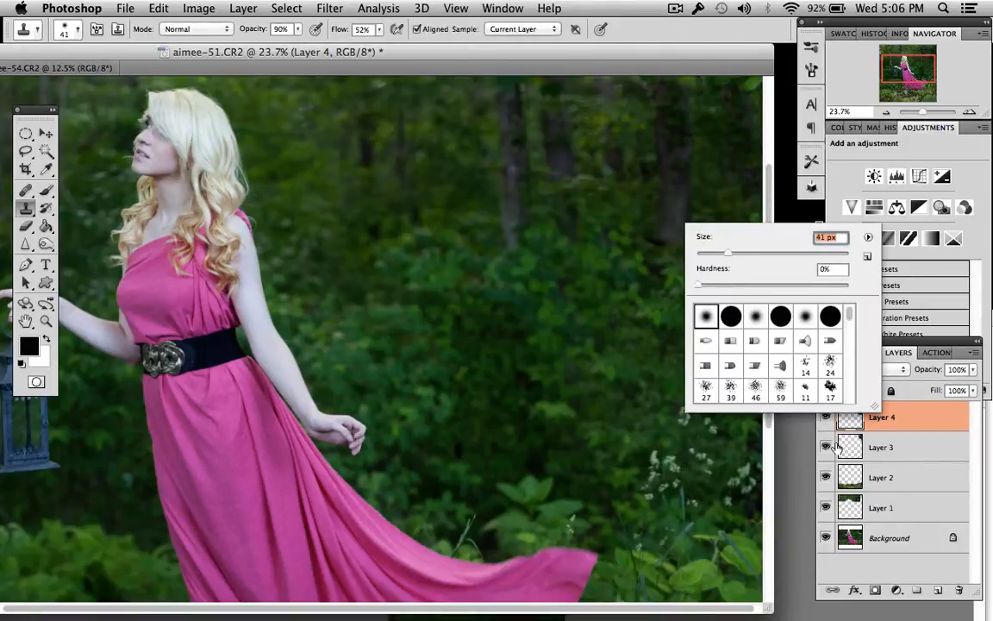
left_click(667, 257, "alt")
left_click_drag(664, 244, 651, 239)
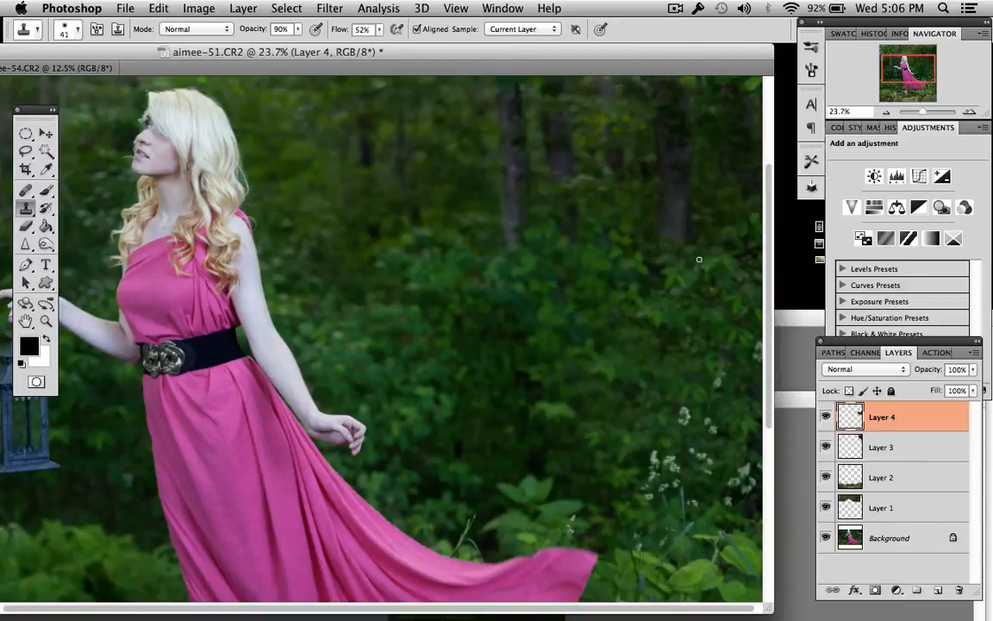
- Switch to the aimee-54.CR2 photo and crop it closely around the woman with the blowing hair and her lantern, excluding the helper
scroll(693, 309, "down", 10)
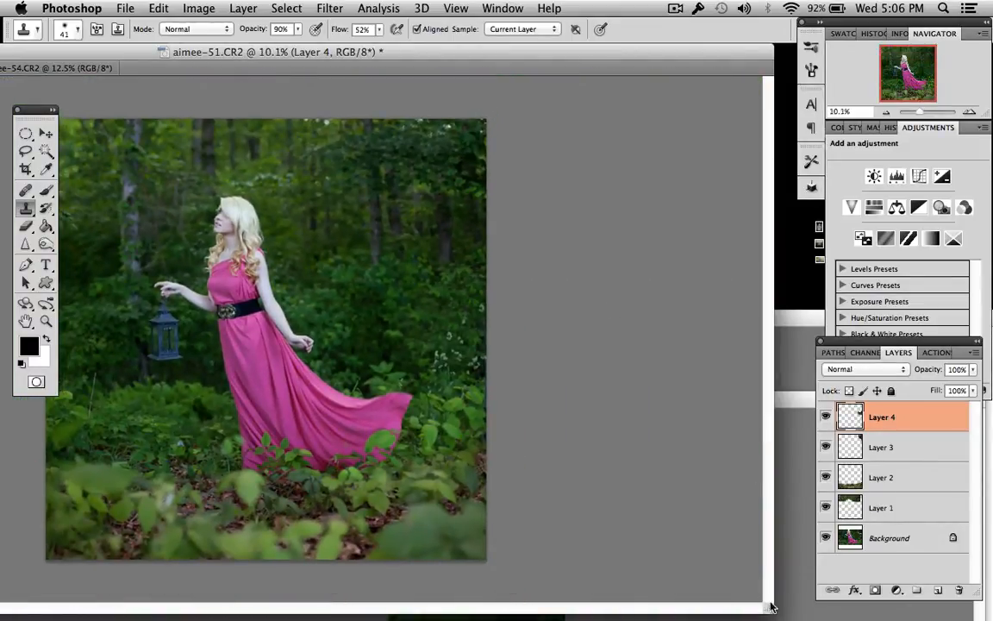
left_click_drag(770, 606, 770, 620)
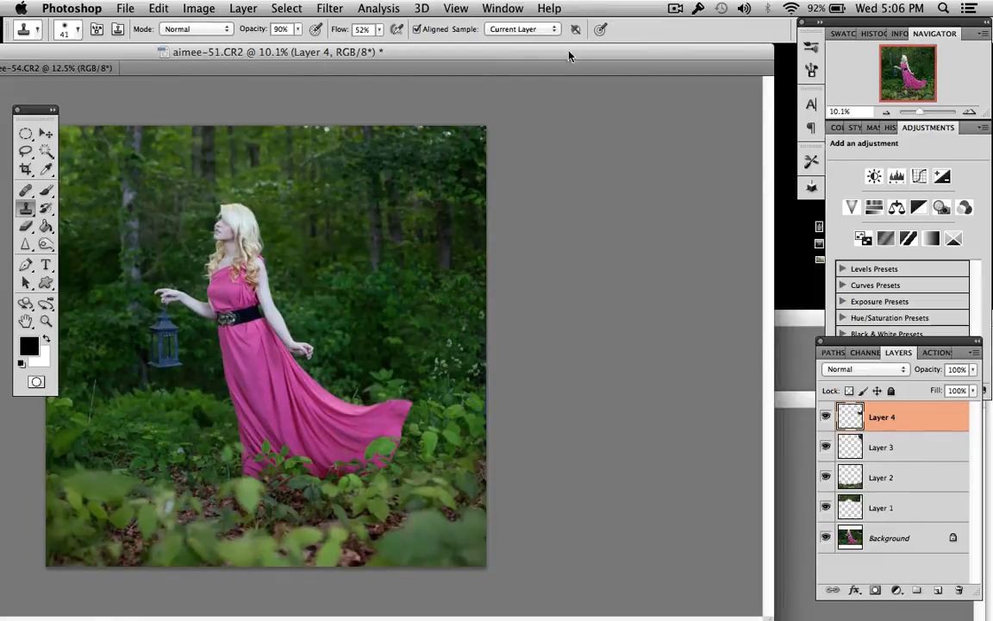
left_click_drag(556, 50, 746, 50)
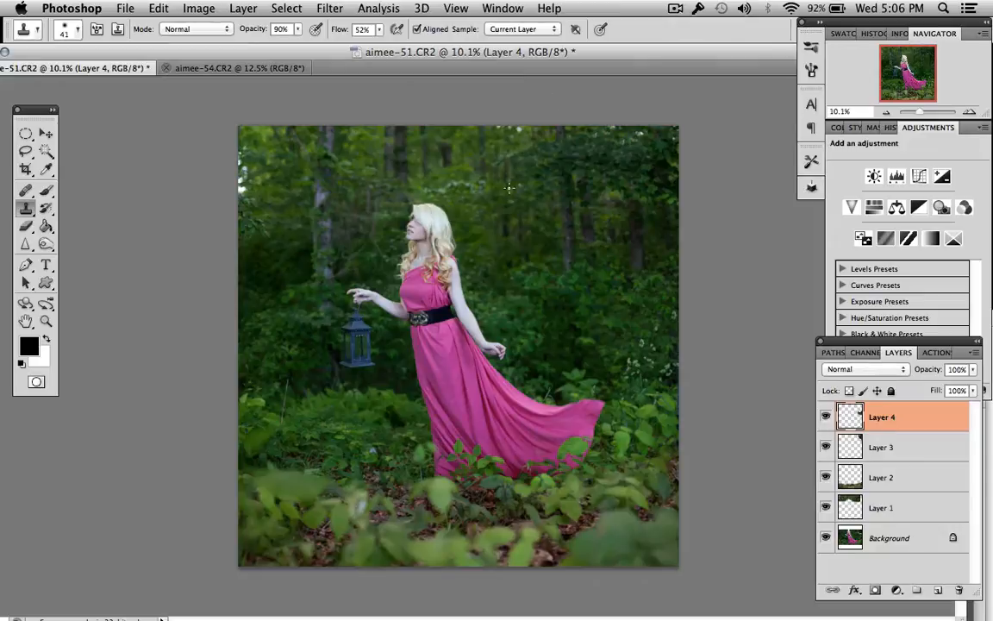
left_click(238, 67)
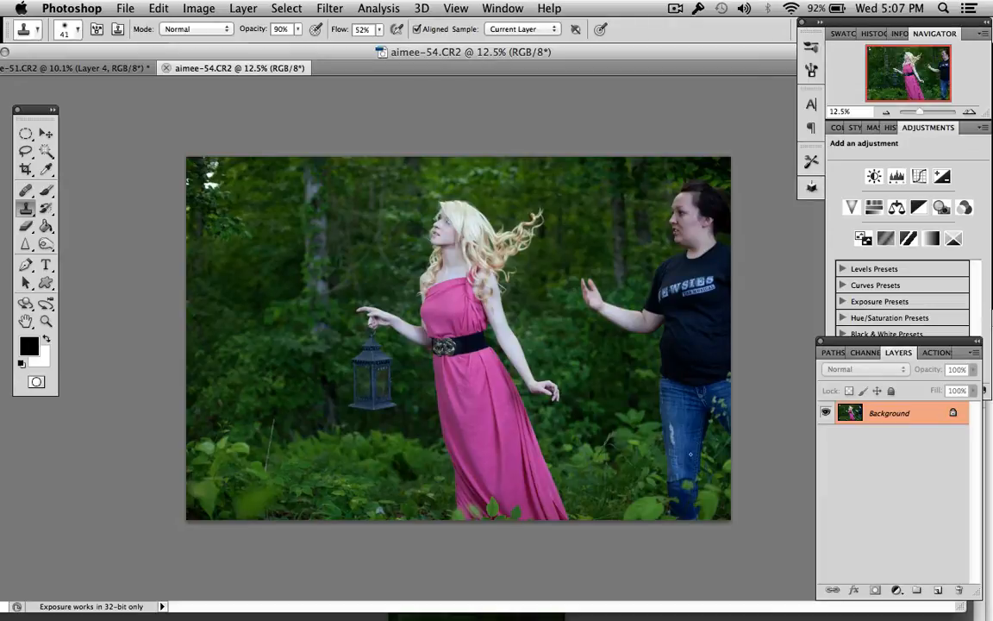
left_click(26, 169)
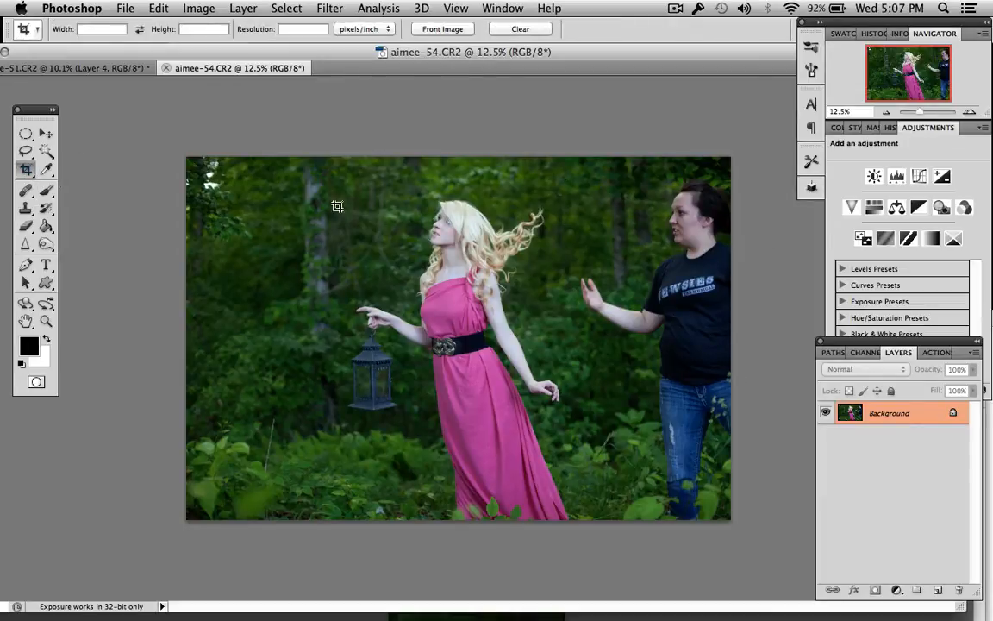
left_click_drag(361, 189, 568, 427)
key("Escape")
left_click_drag(359, 311, 345, 311)
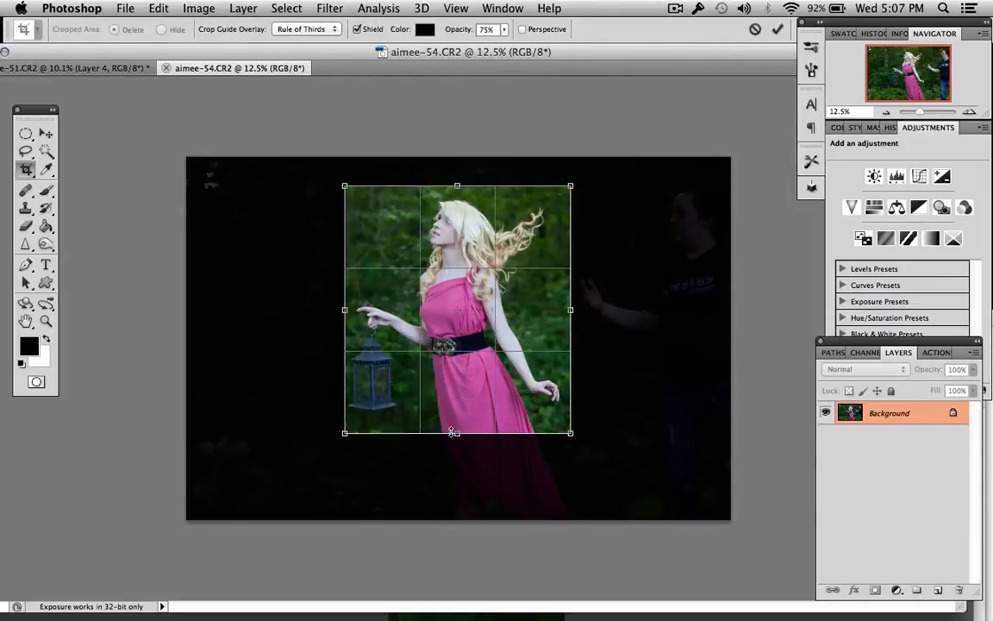
left_click_drag(452, 432, 454, 443)
key("Return")
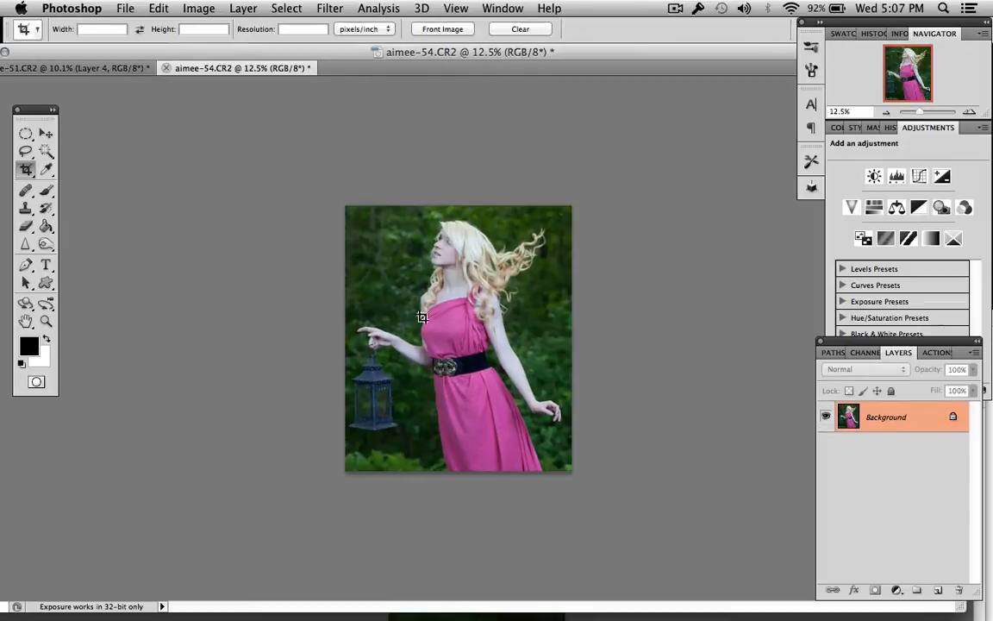
- Move the cropped aimee-54.CR2 photo into the aimee-51.CR2 portrait as a new layer over the woman
left_click(48, 132)
left_click_drag(292, 72, 466, 175)
left_click_drag(519, 244, 472, 249)
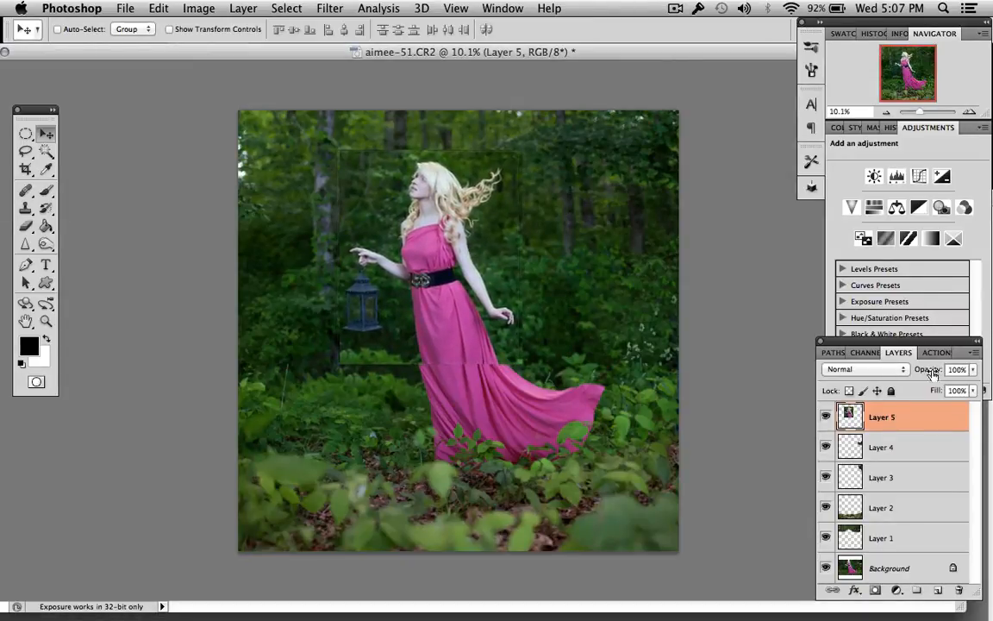
- Lower Layer 5's opacity to 36% and align its face and hair with the woman's head in the portrait below
left_click_drag(967, 379, 861, 390)
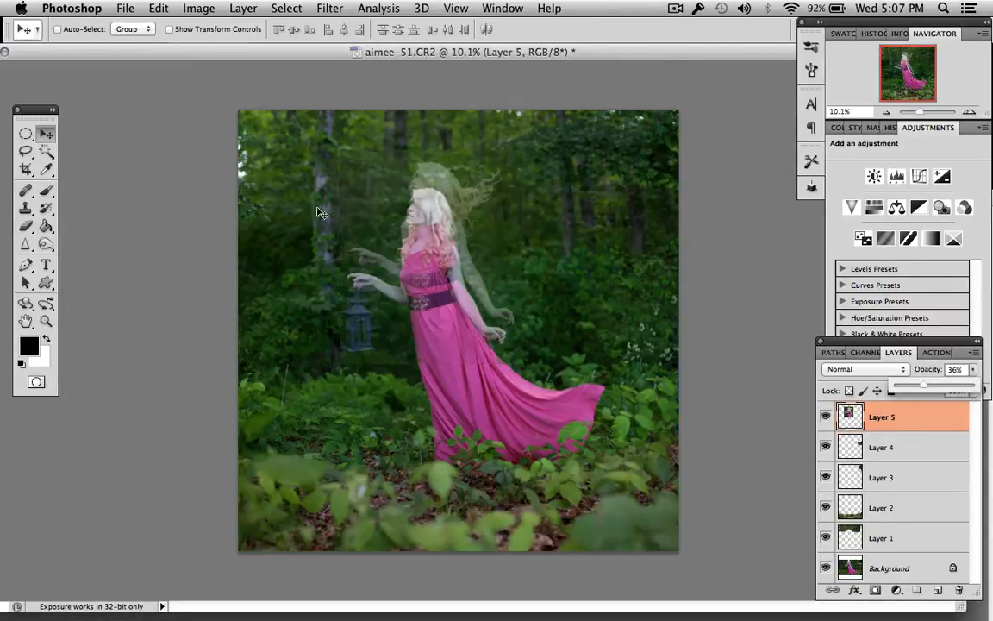
scroll(348, 194, "up", 10)
scroll(351, 187, "up", 4)
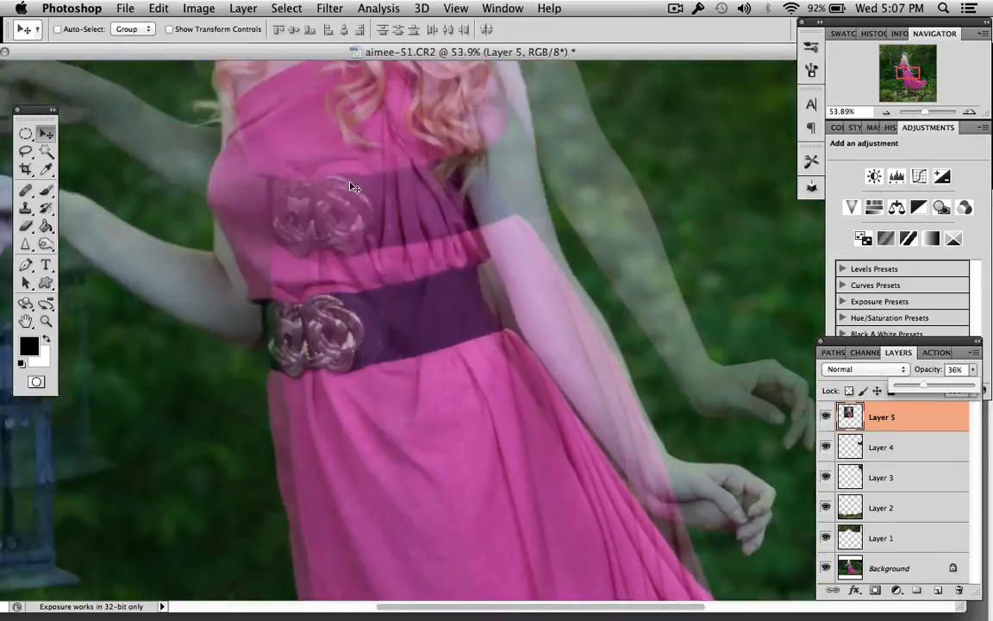
scroll(351, 187, "up", 10)
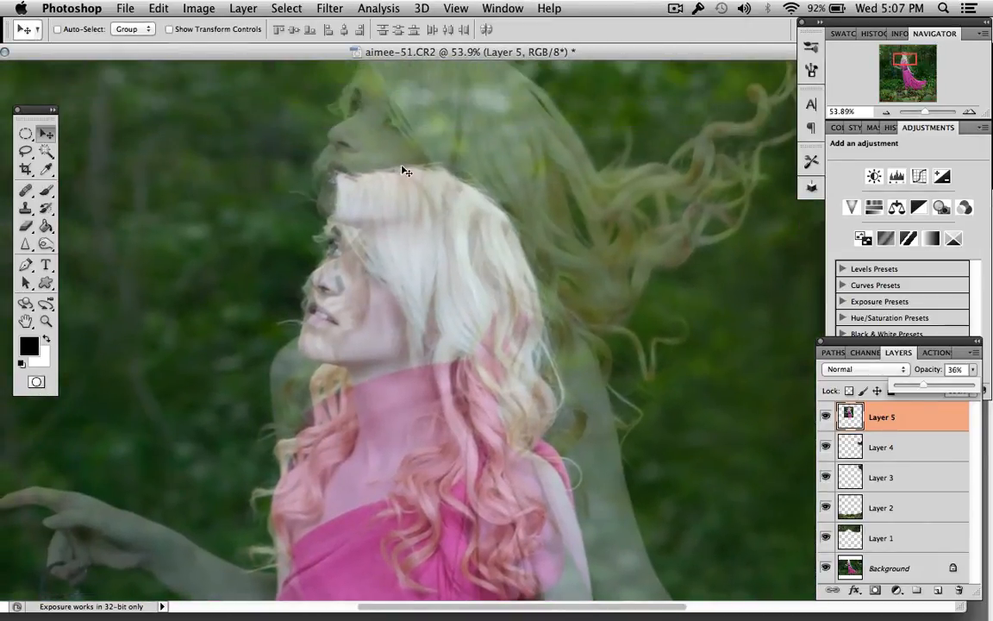
left_click_drag(405, 171, 380, 310)
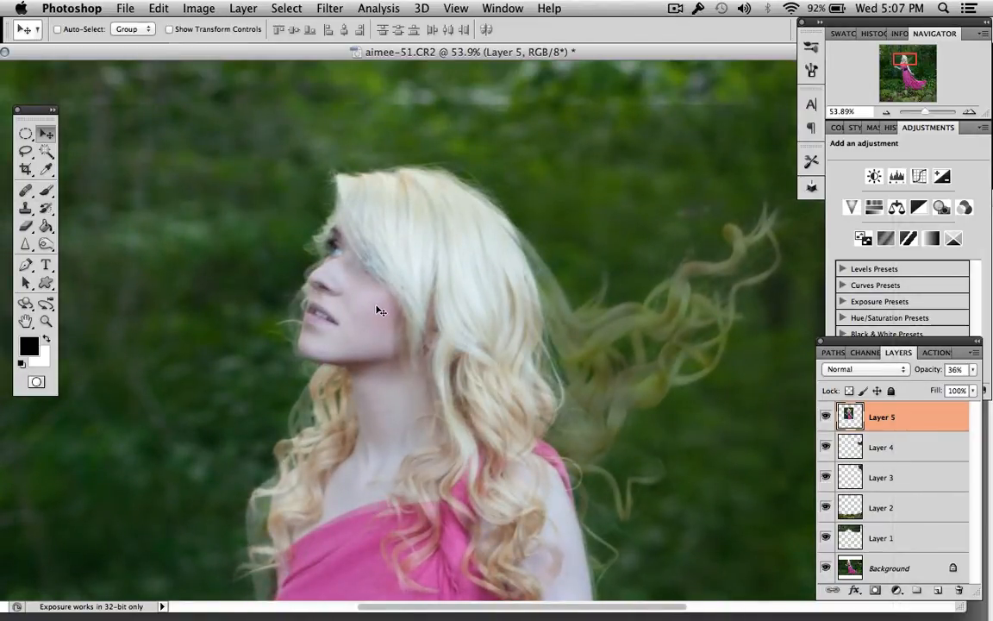
- Erase Layer 5 over the lantern, hands, and lower dress with a 494 px eraser, and restore the layer's opacity to 100%
scroll(373, 306, "down", 5)
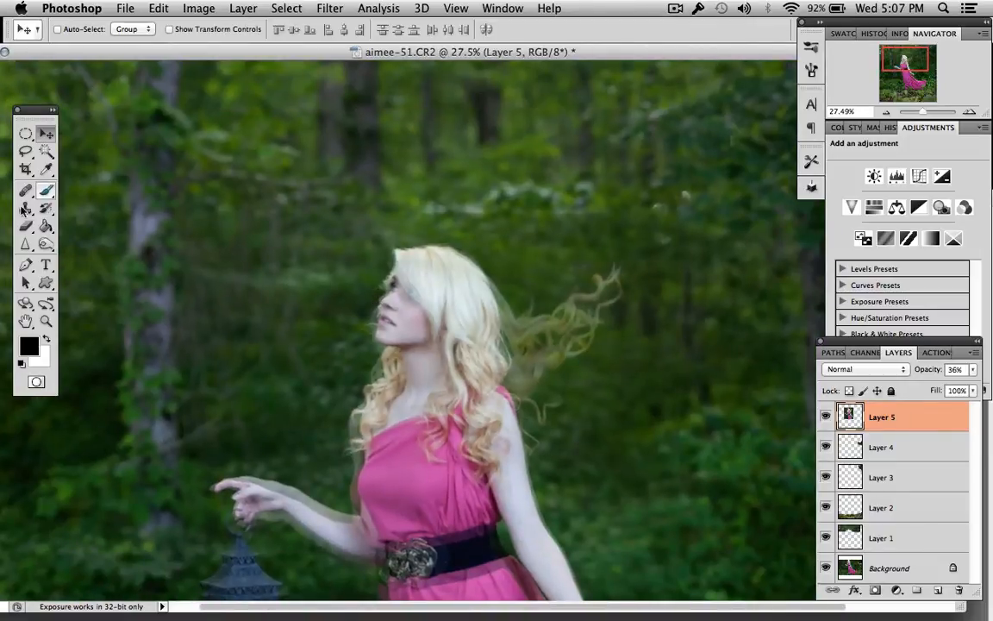
left_click(27, 225)
scroll(243, 202, "down", 5)
scroll(245, 200, "up", 3)
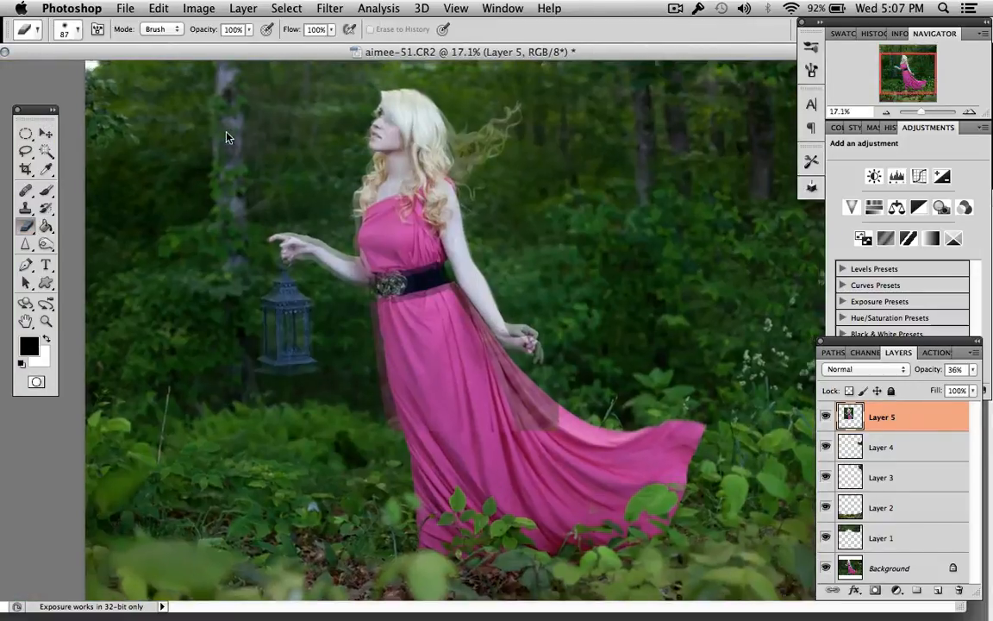
right_click(423, 155)
left_click(488, 179)
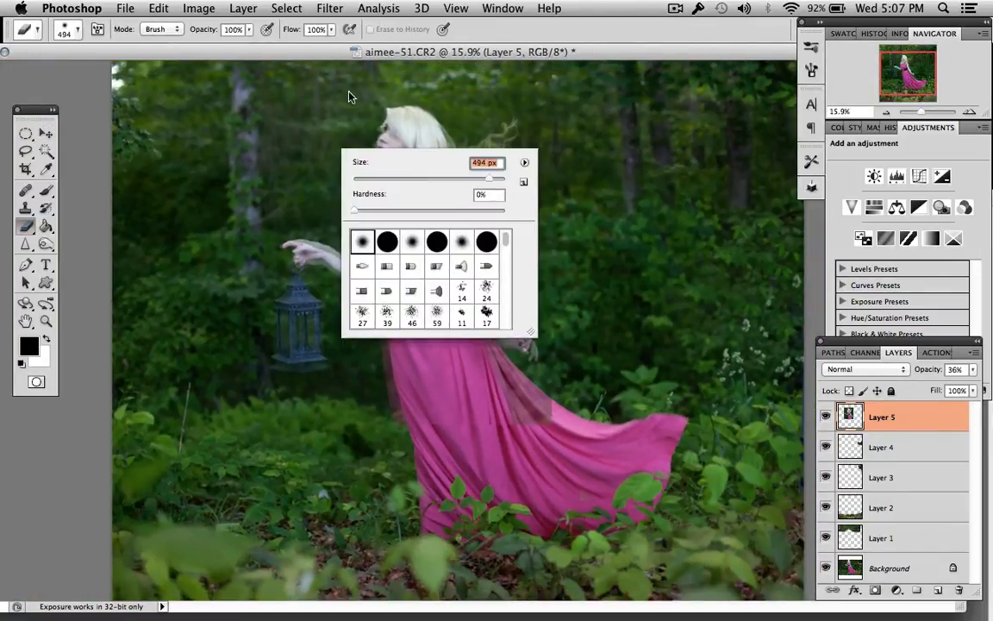
left_click(348, 95)
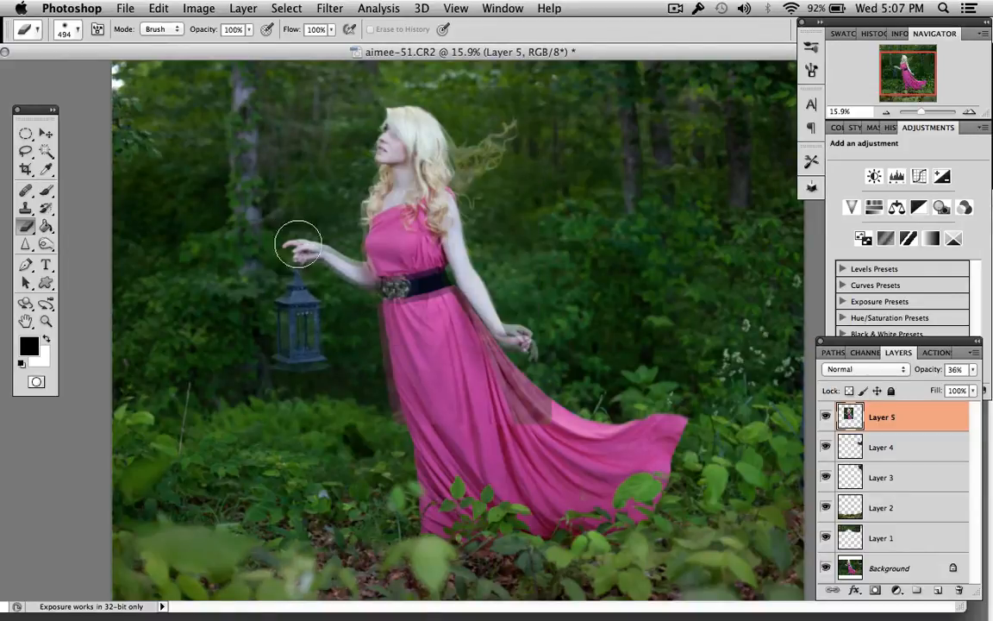
mouse_move(414, 431)
left_mouse_down()
mouse_move(492, 430)
mouse_move(547, 355)
left_mouse_up()
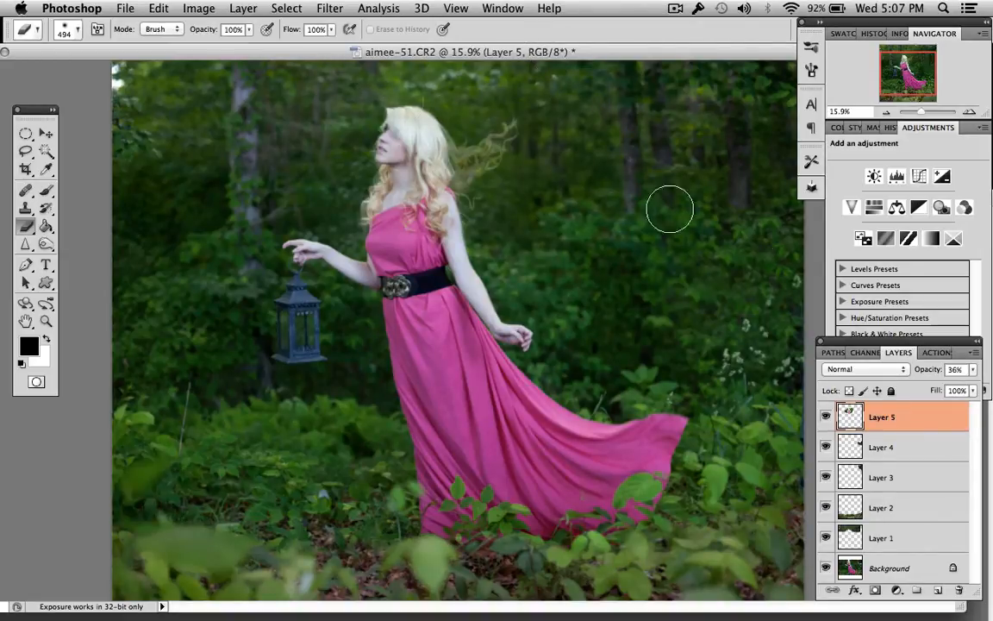
left_click(972, 369)
left_click_drag(947, 388, 974, 387)
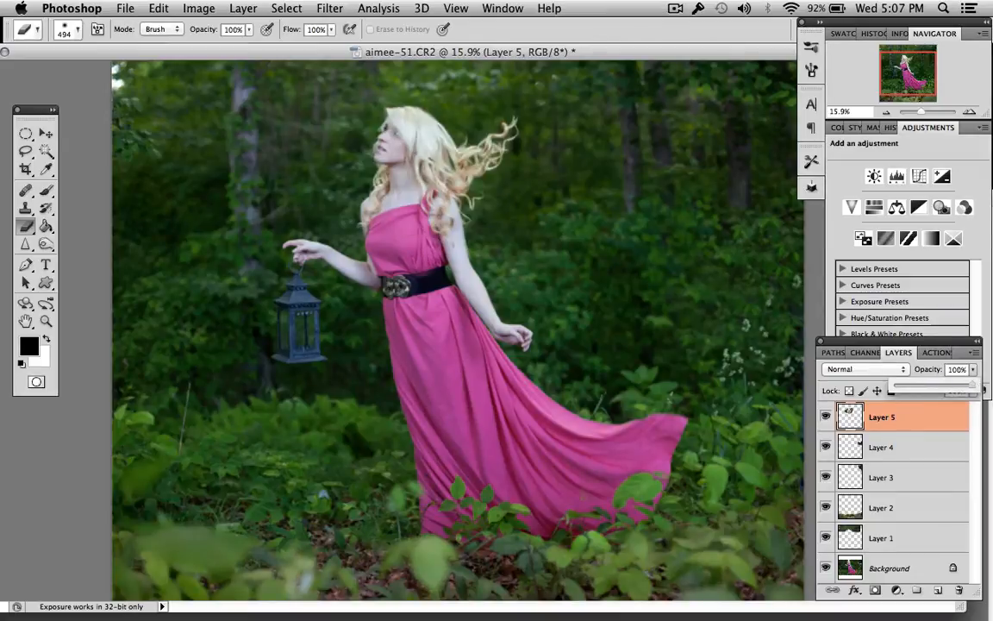
- Refine Layer 5's edges along the woman's trailing arm with a 60 px eraser
scroll(615, 219, "up", 3)
scroll(615, 219, "up", 3)
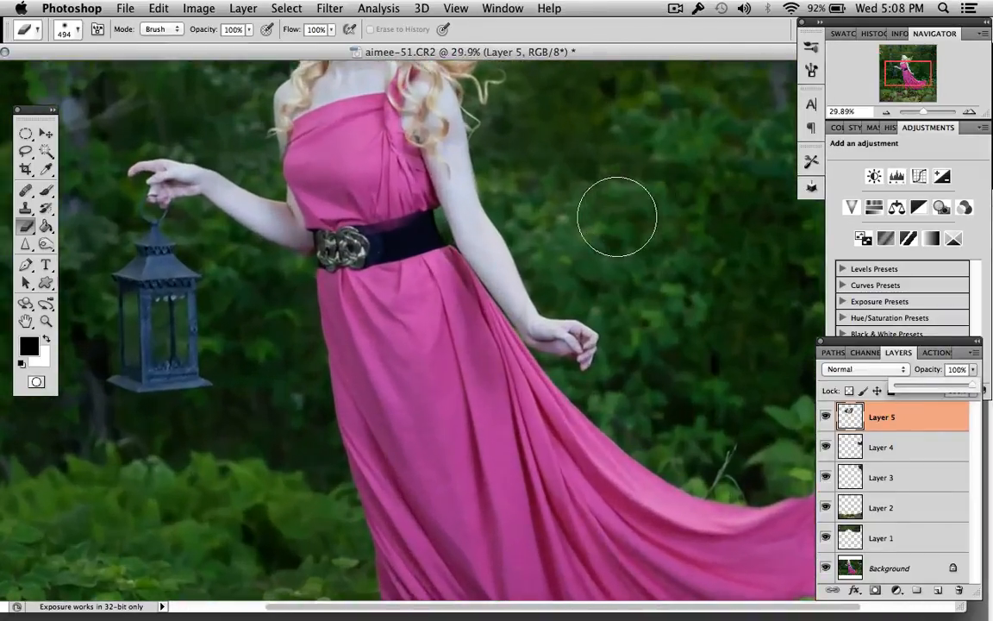
right_click(571, 188)
left_click_drag(635, 212, 598, 212)
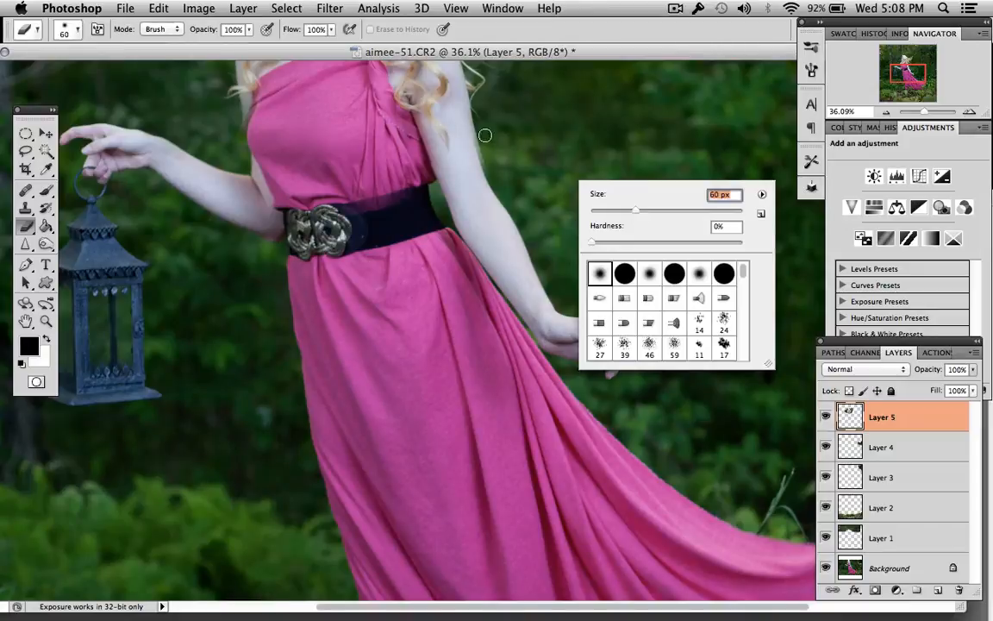
key("Return")
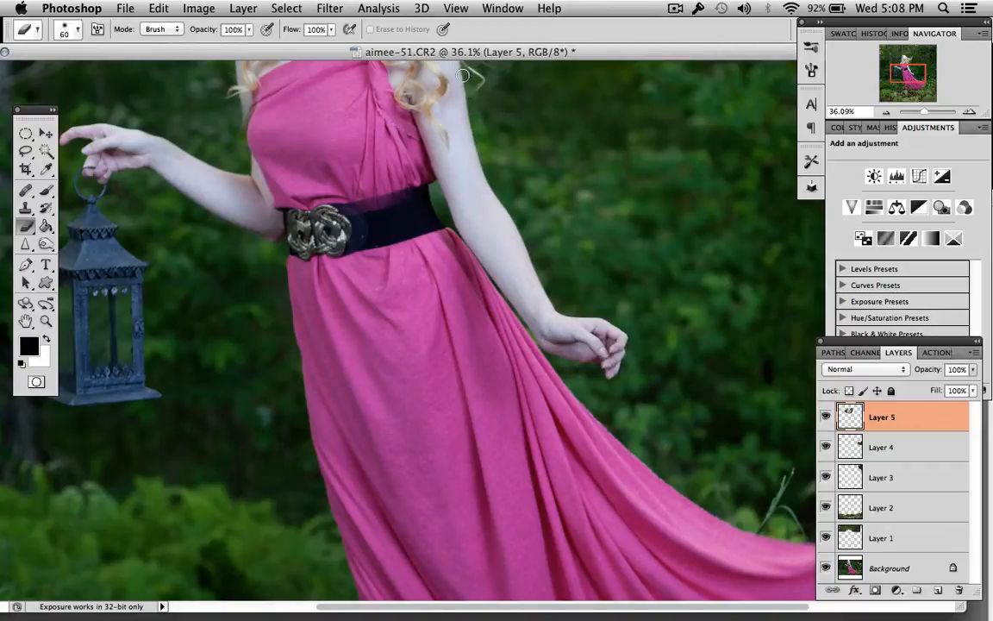
scroll(538, 140, "up", 4)
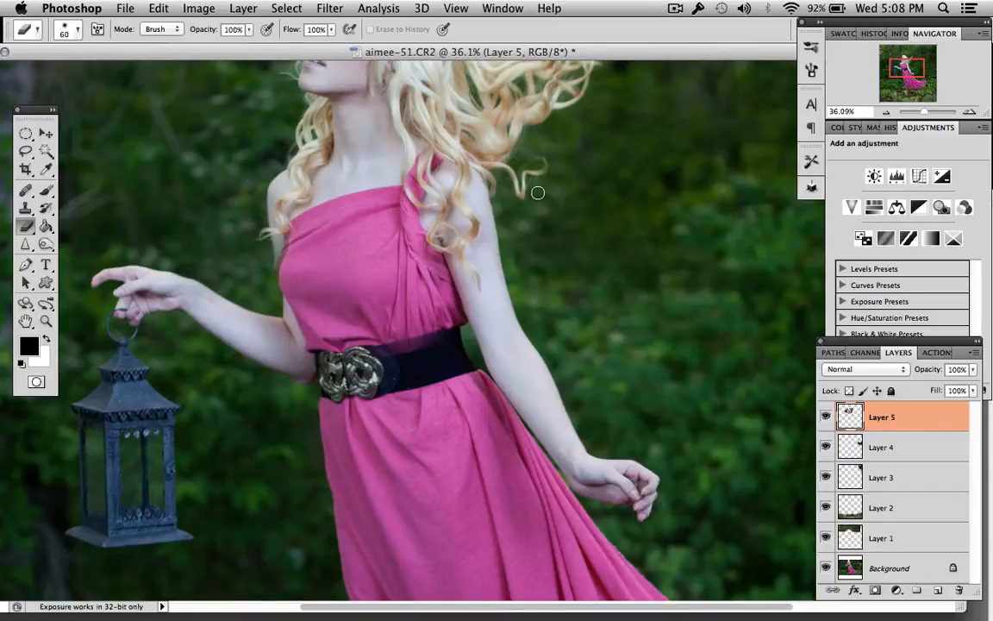
scroll(540, 215, "up", 1)
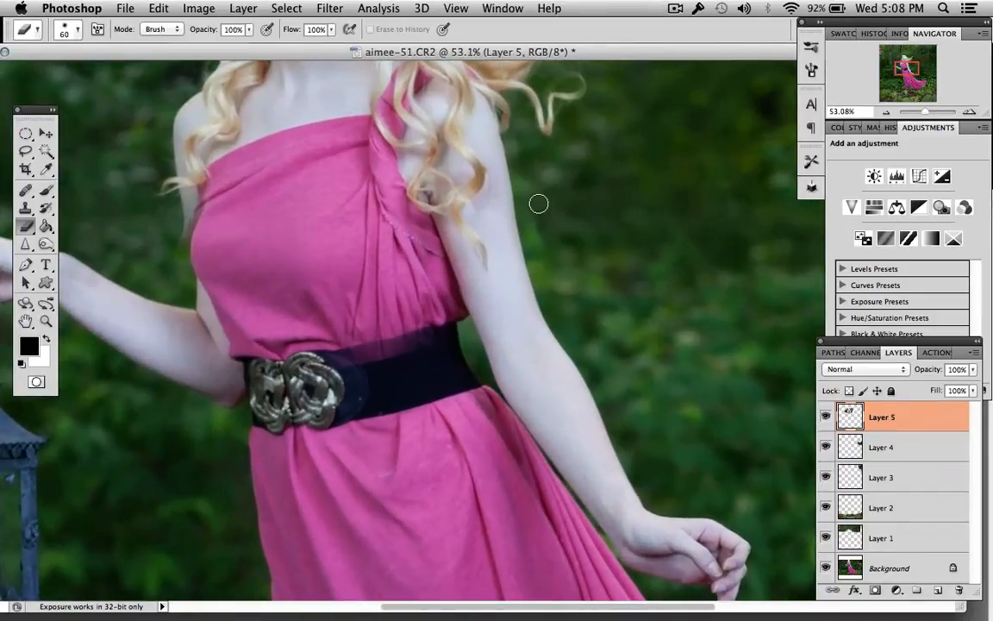
scroll(539, 207, "up", 3)
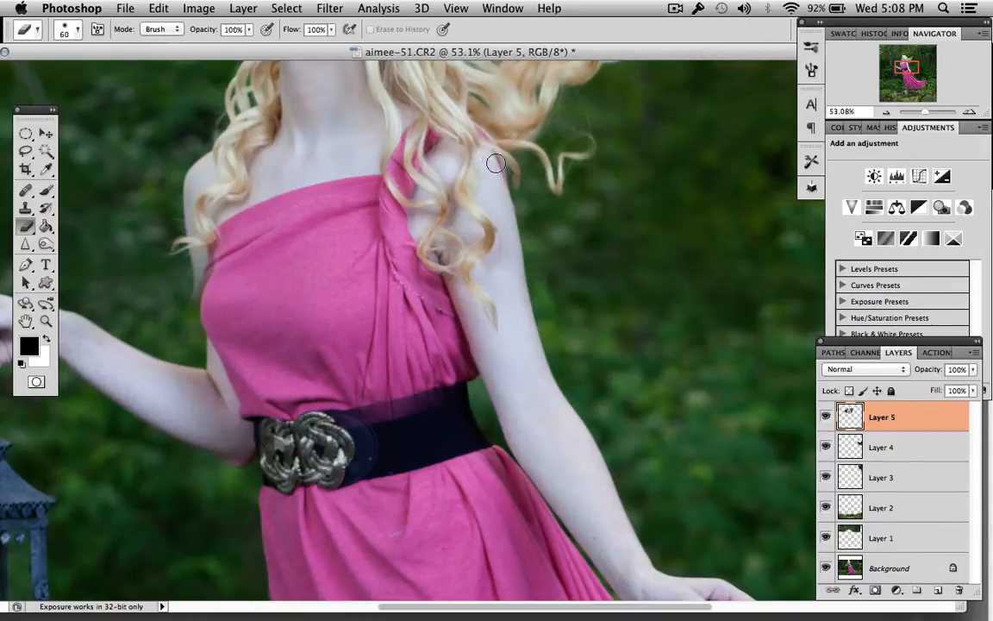
scroll(492, 161, "up", 3)
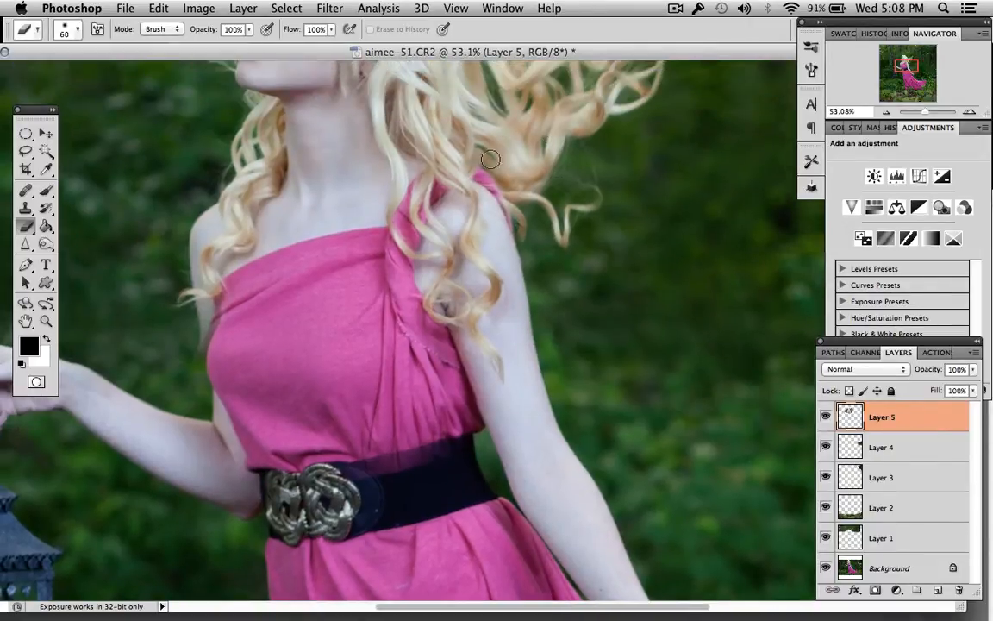
- Touch up Layer 5 where the blowing hair meets the shoulder, using a 31 px eraser
right_click(490, 159)
left_click(541, 175)
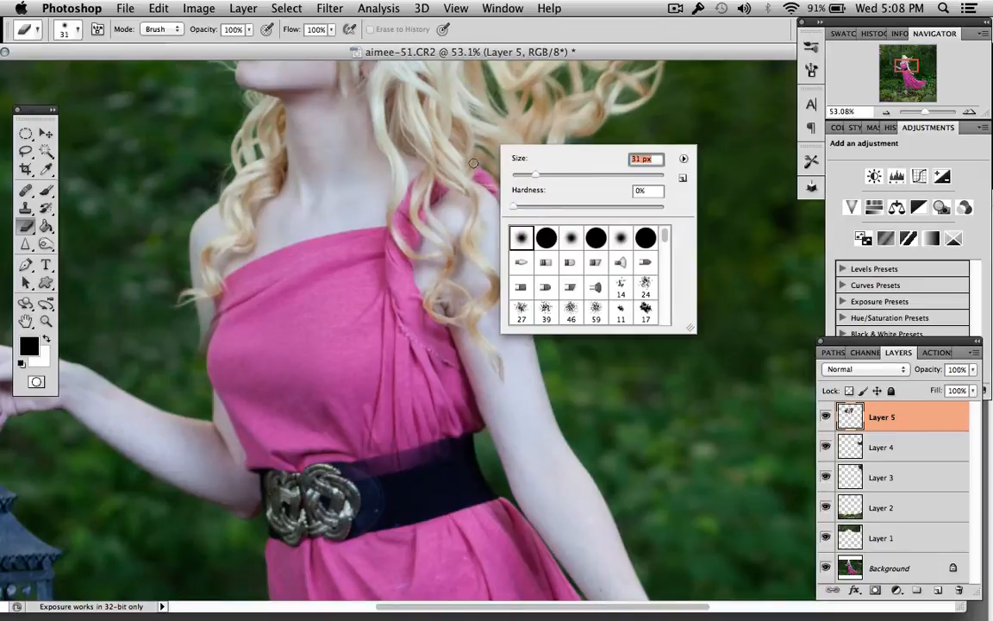
left_click(468, 157)
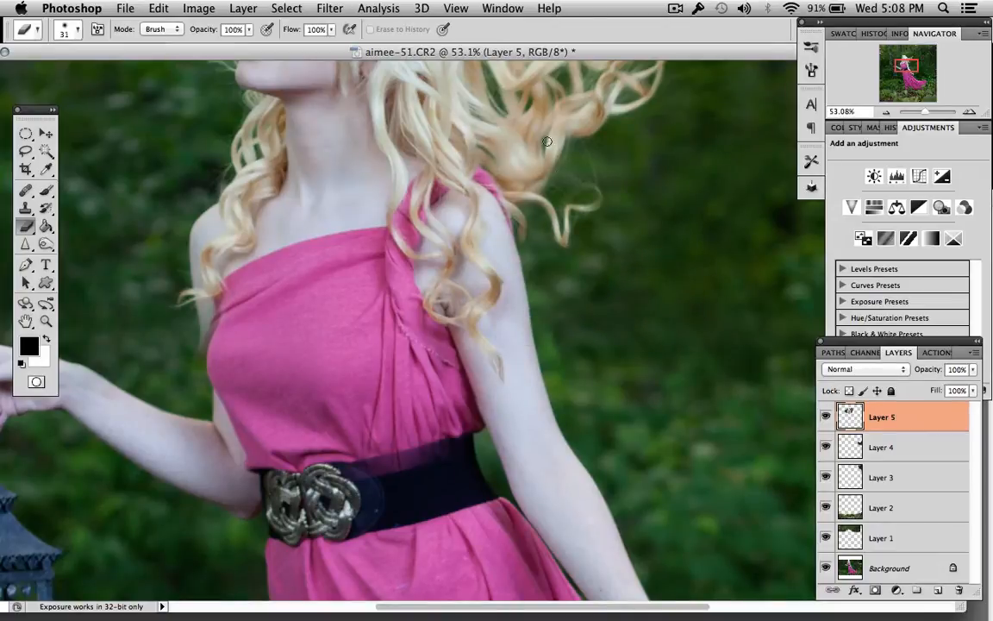
scroll(567, 191, "up", 3)
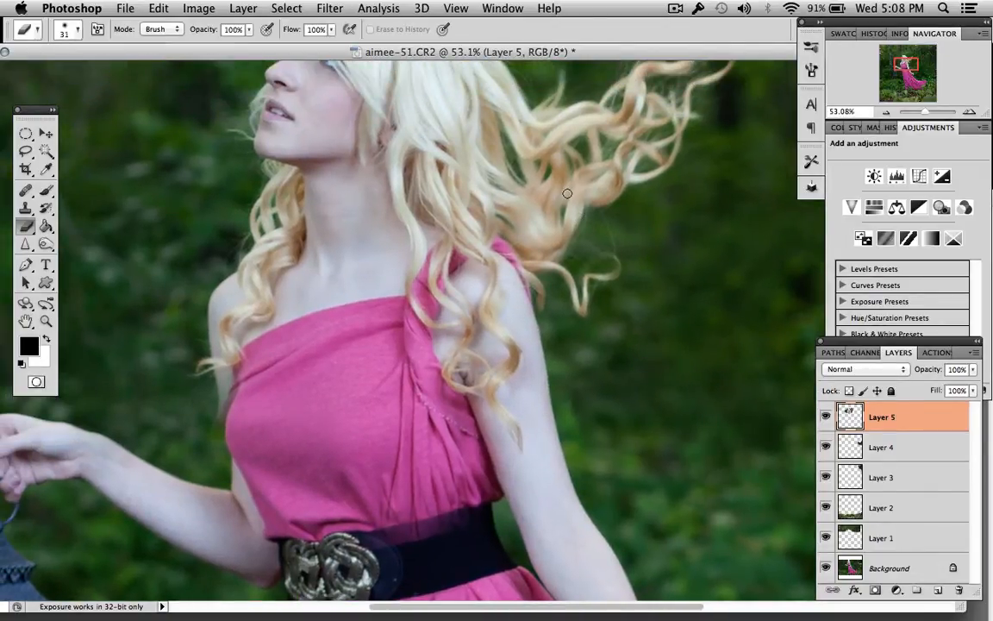
scroll(567, 193, "up", 3)
scroll(568, 193, "left", 2)
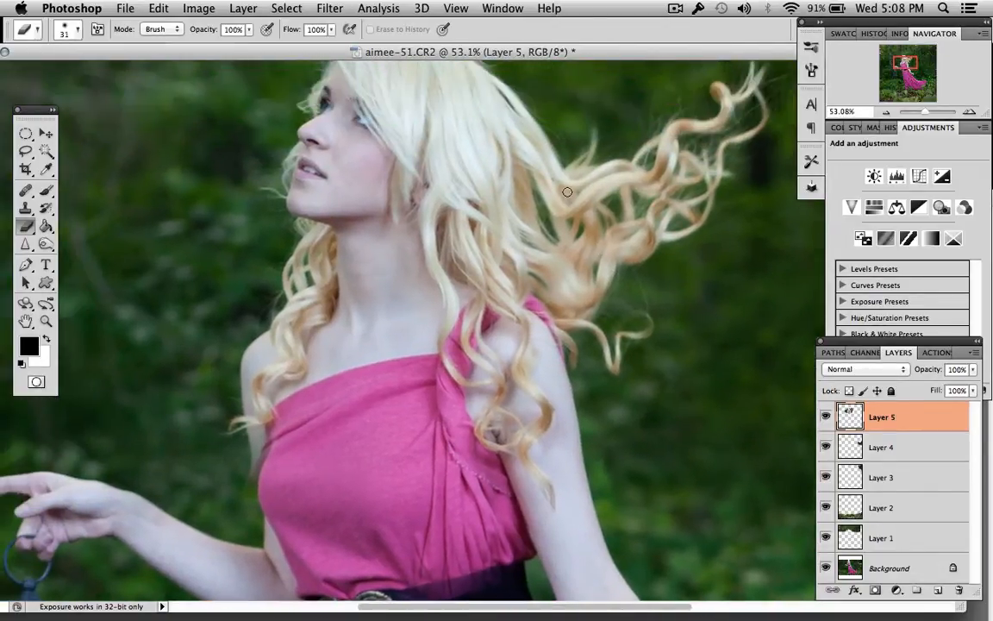
- Try to erase Layer 5 over the woman's front shoulder and curls with a 277 px eraser, and compare with the layer hidden
left_click(825, 419)
left_click(826, 417)
right_click(278, 423)
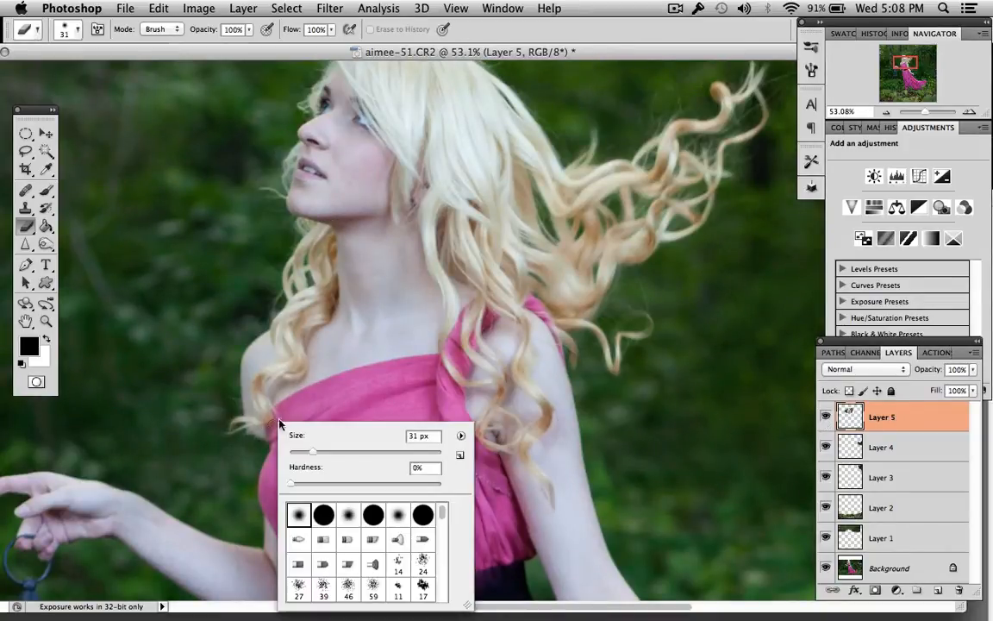
left_click(402, 453)
key("Return")
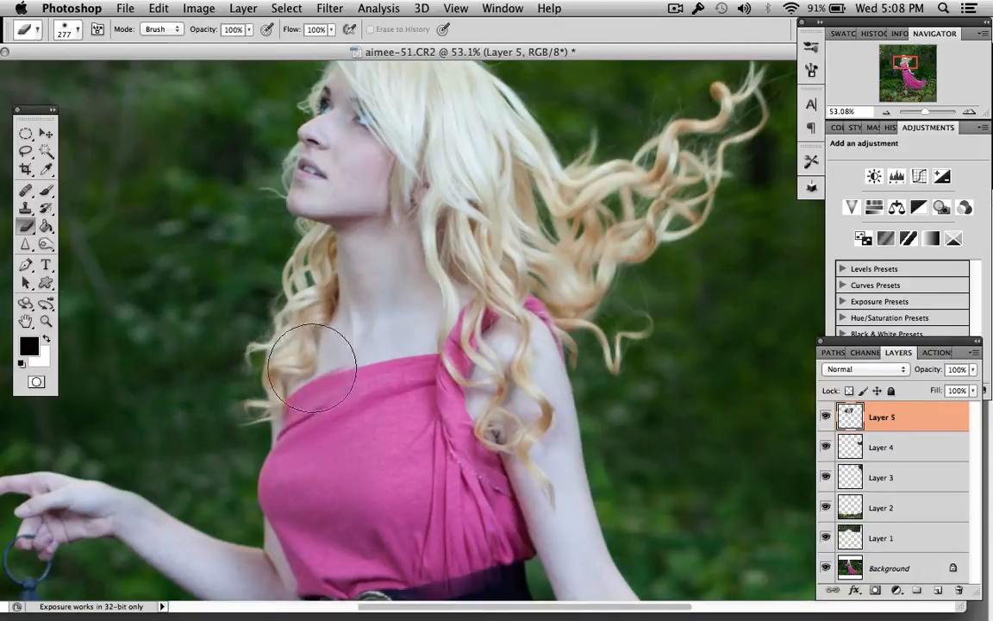
mouse_move(312, 369)
left_mouse_down()
mouse_move(333, 350)
mouse_move(254, 259)
left_mouse_up()
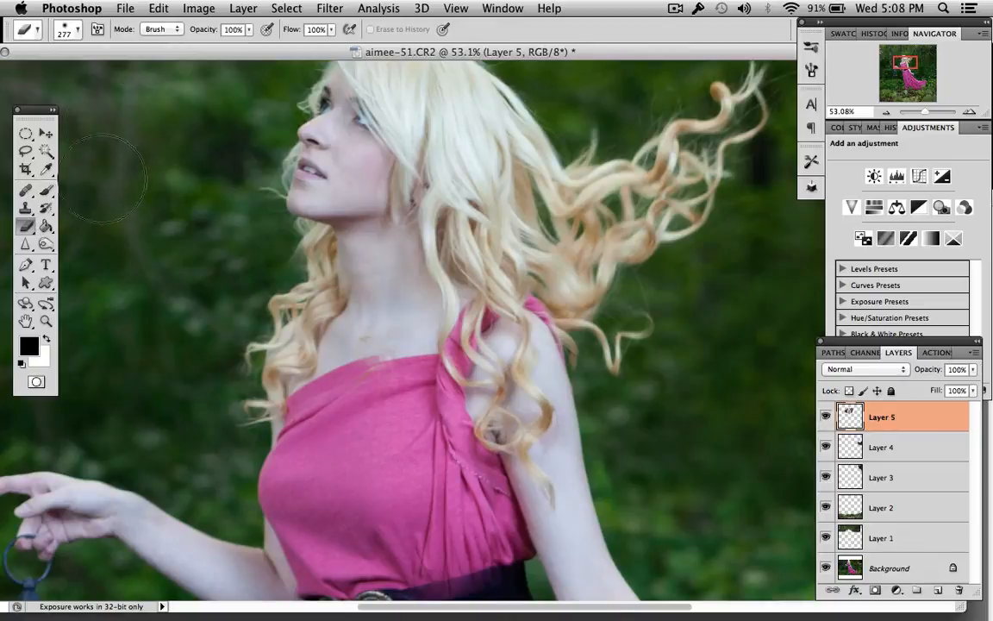
left_click(825, 417)
left_click(825, 418)
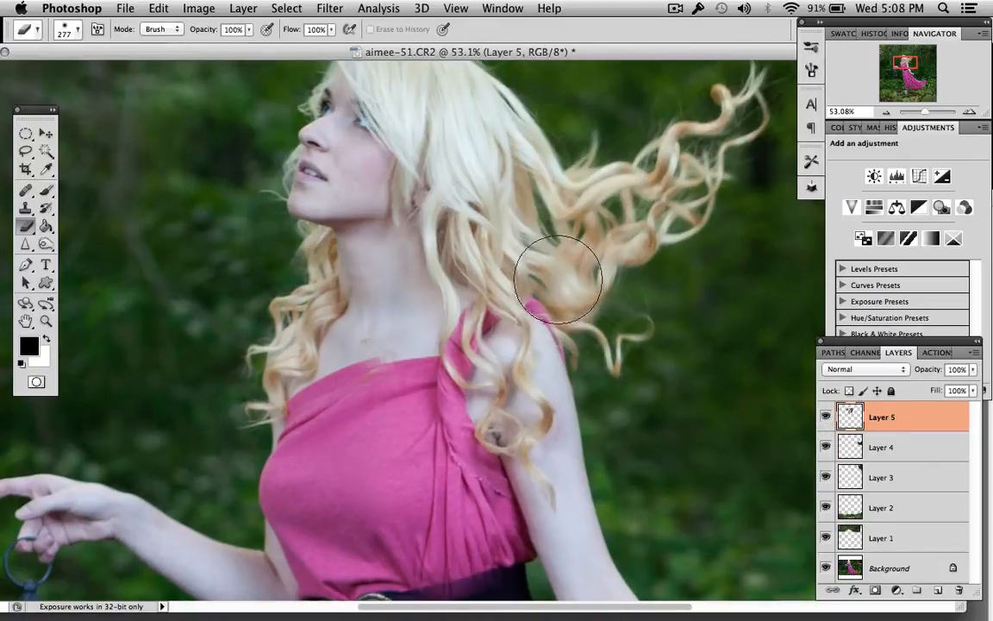
- Try a 41 px eraser on Layer 5 along the hair beside the neck and the chest above the neckline, undoing the last stroke
scroll(558, 277, "up", 5)
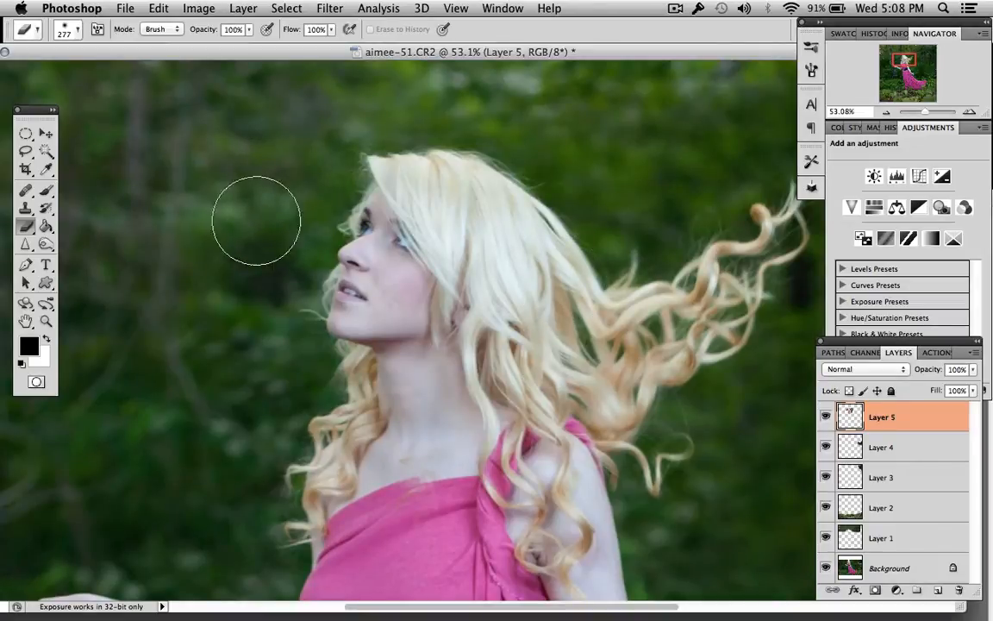
right_click(379, 384)
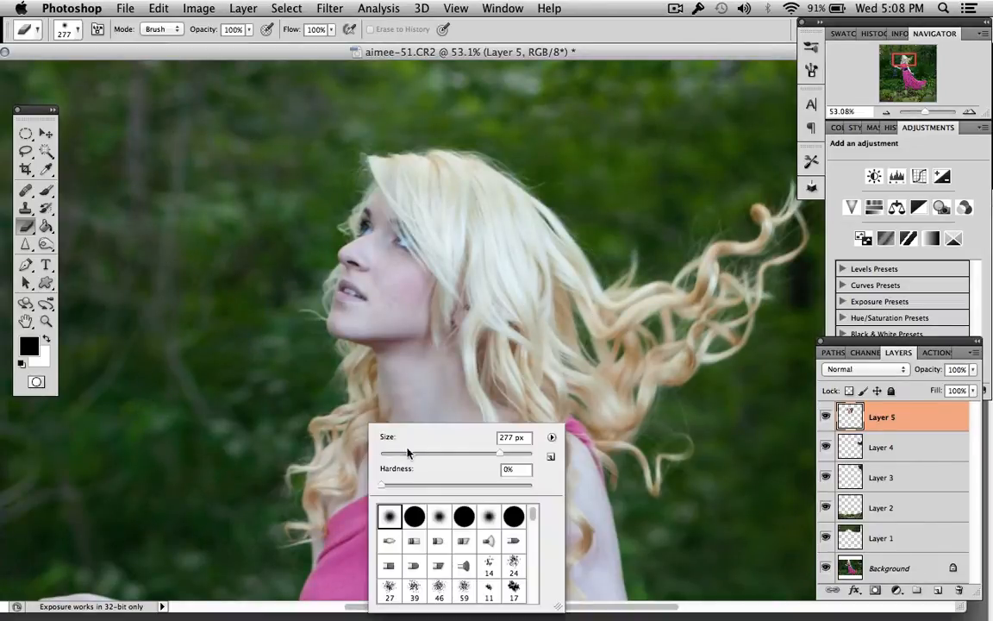
left_click(409, 454)
left_click(334, 370)
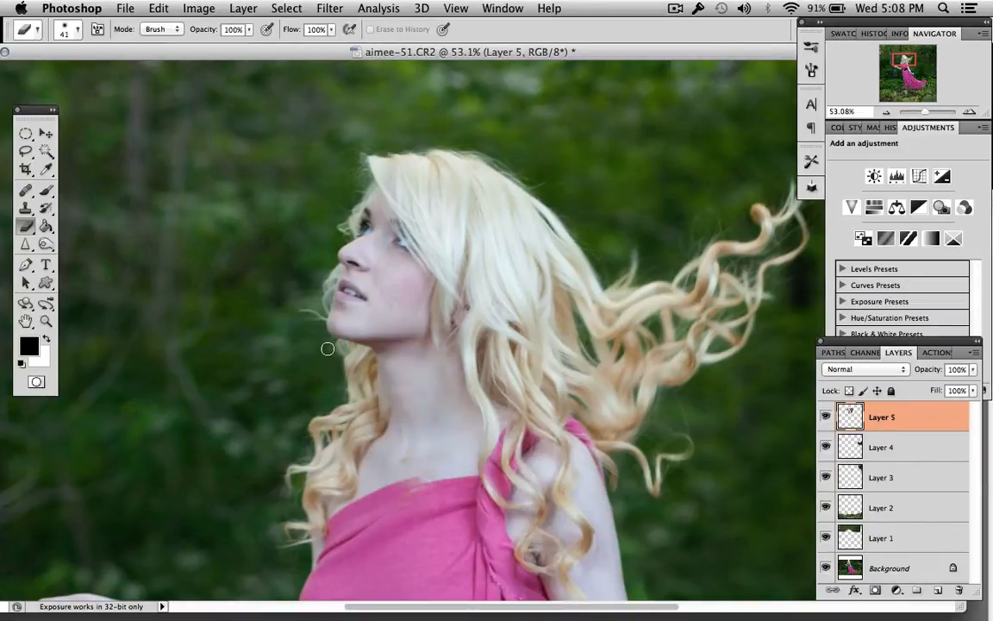
left_click(826, 418)
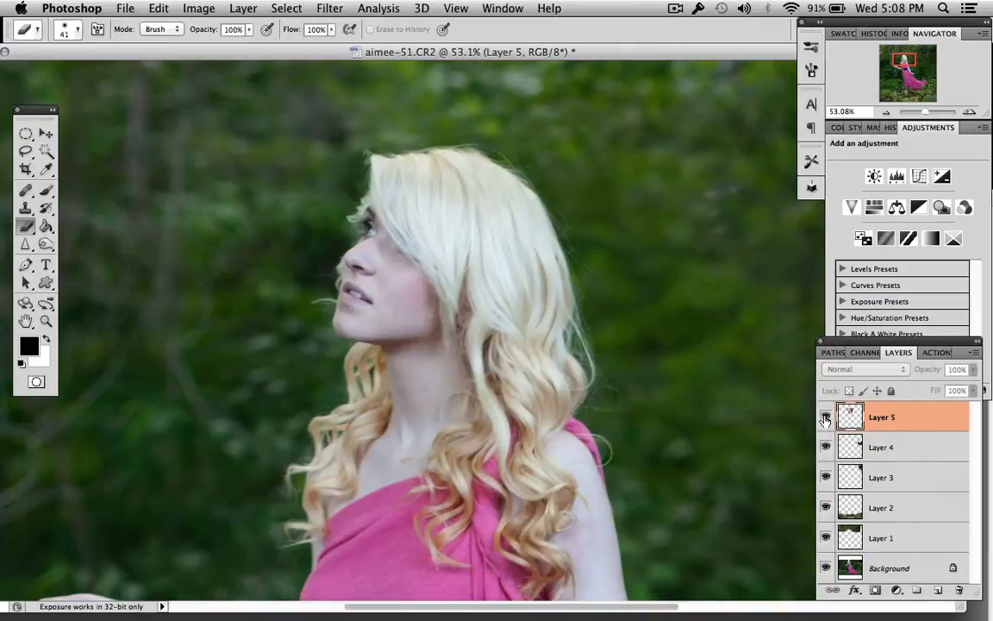
left_click(826, 418)
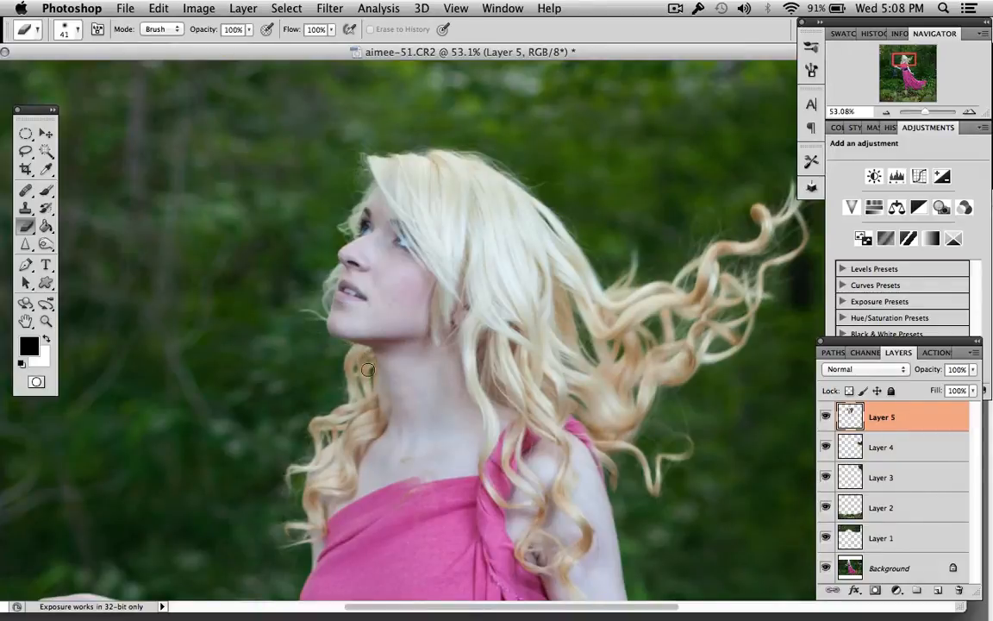
mouse_move(368, 370)
left_mouse_down()
mouse_move(402, 393)
mouse_move(407, 384)
mouse_move(425, 391)
mouse_move(417, 422)
left_mouse_up()
mouse_move(451, 496)
left_mouse_down()
mouse_move(469, 531)
mouse_move(435, 476)
mouse_move(412, 463)
mouse_move(396, 484)
left_mouse_up()
key("super+z")
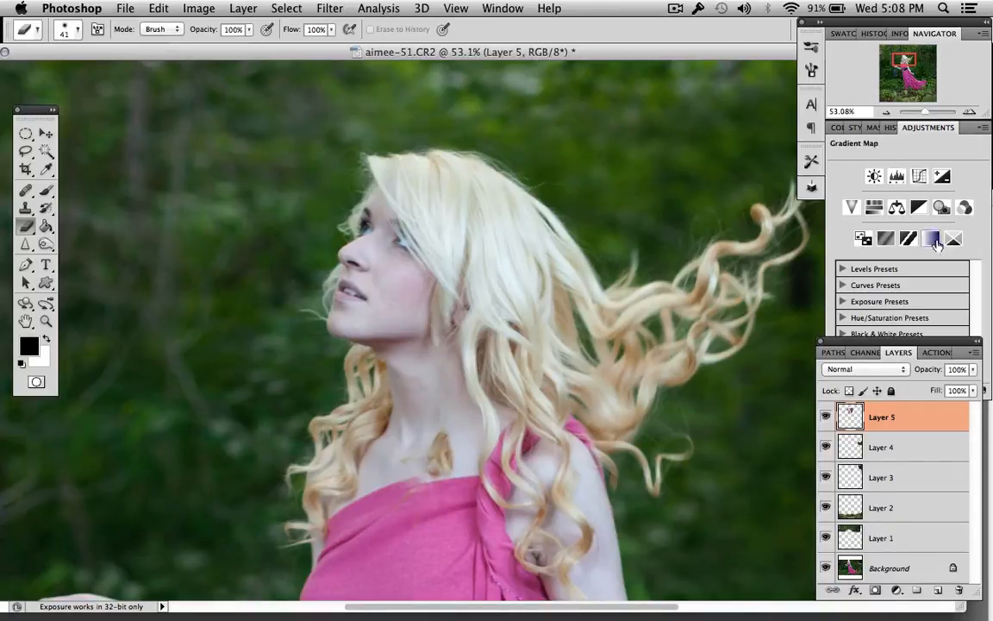
- Step back through the history to restore Layer 5 to the state before its front shoulder was erased
left_click(891, 128)
left_click(884, 361)
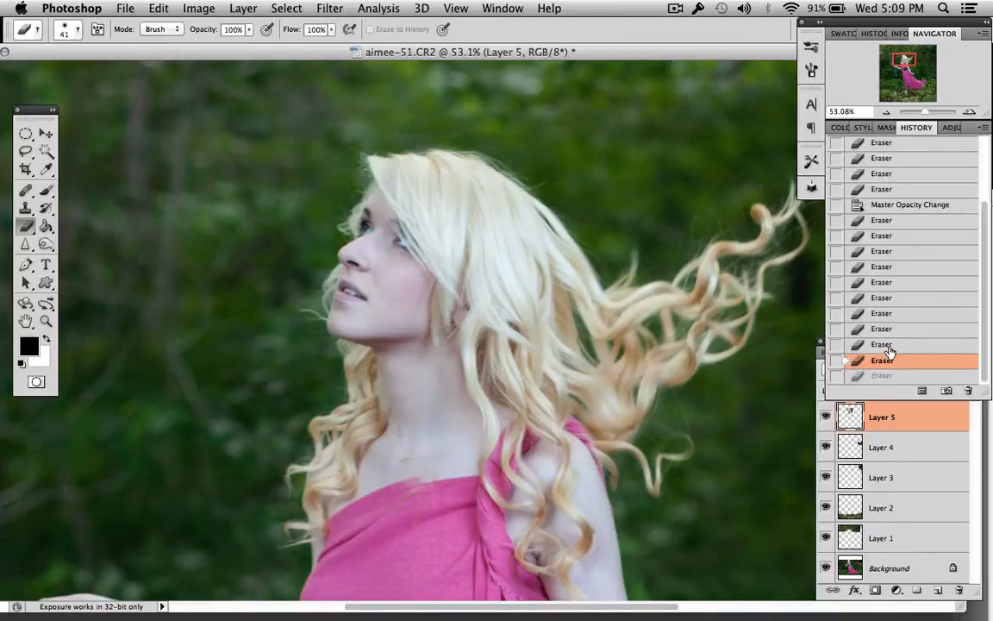
left_click(892, 345)
left_click(904, 328)
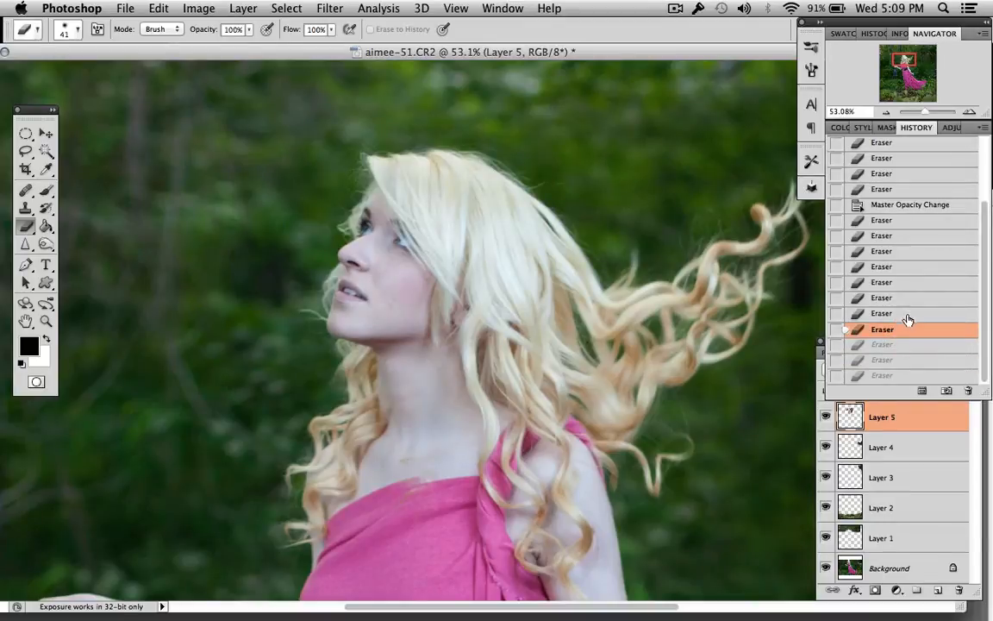
left_click(913, 298)
left_click(916, 268)
left_click(914, 290)
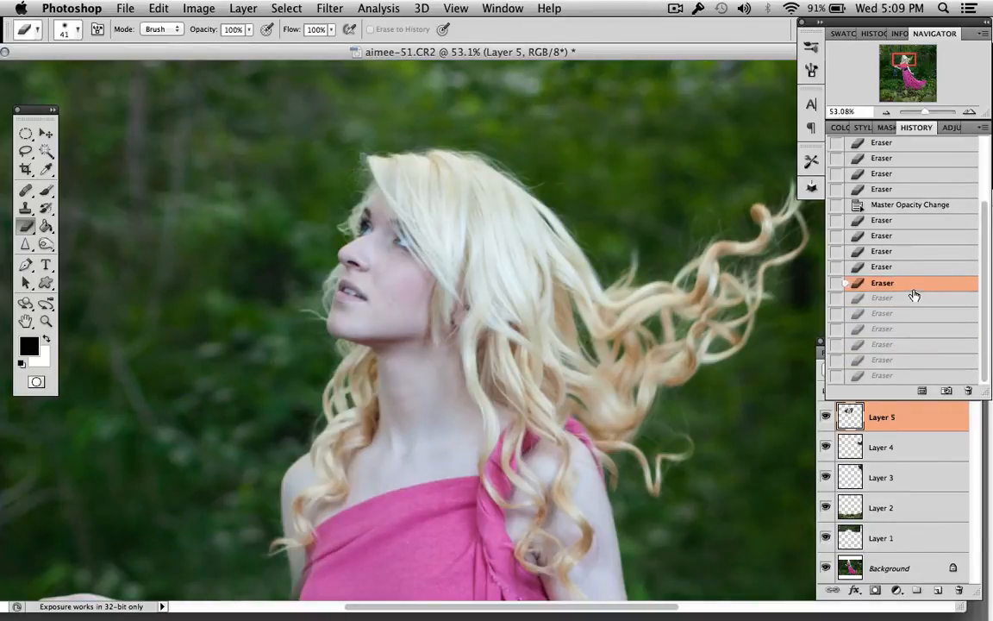
left_click(914, 269)
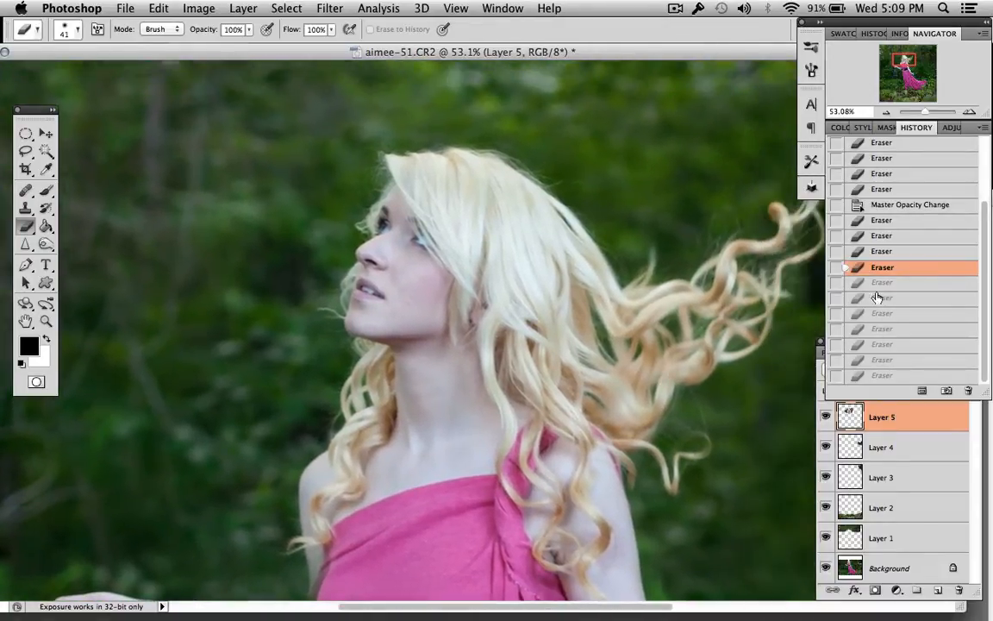
left_click(876, 284)
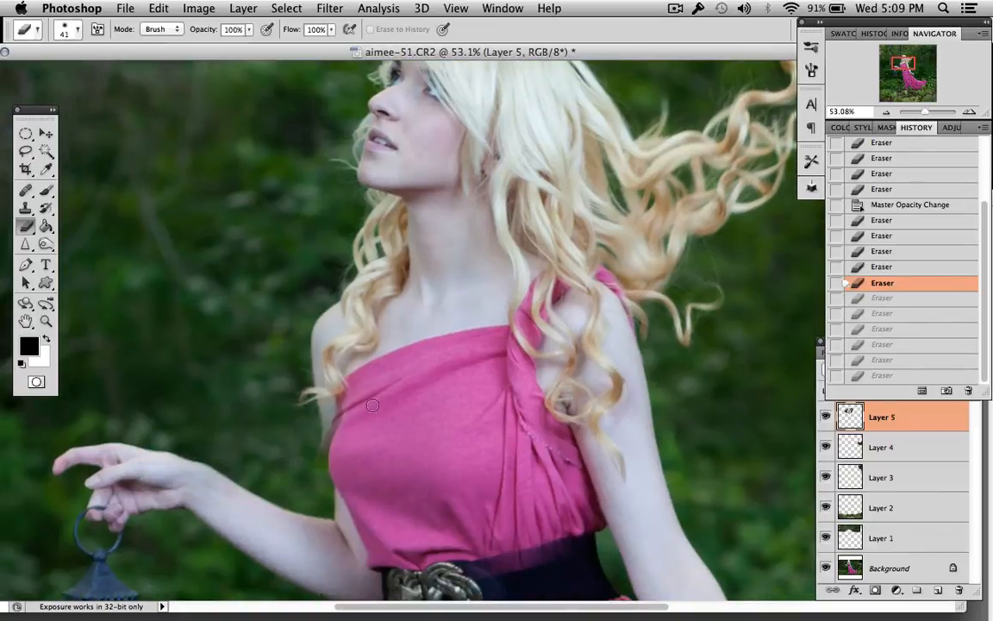
- Erase Layer 5 over the front shoulder with a 349 px eraser, and refine the area beside the curls at 83 px
right_click(373, 405)
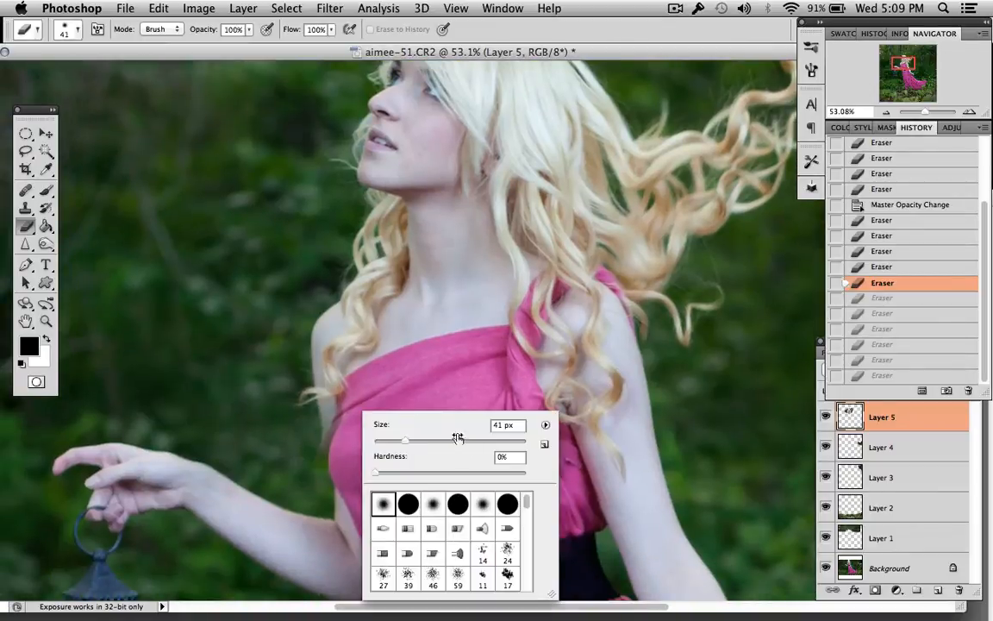
left_click(498, 440)
key("Return")
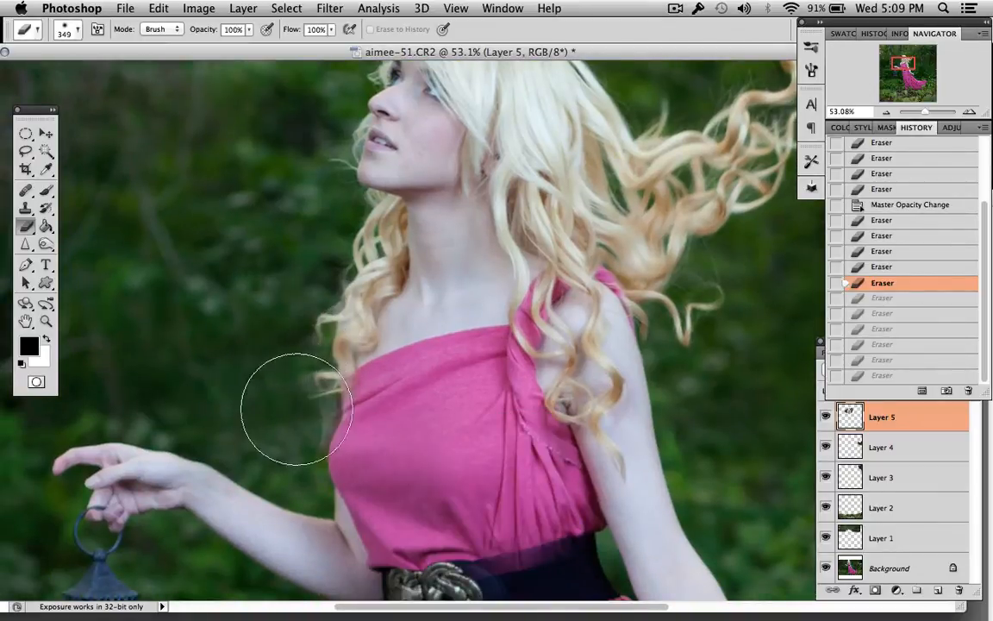
mouse_move(315, 450)
left_mouse_down()
mouse_move(332, 492)
mouse_move(266, 395)
mouse_move(233, 419)
mouse_move(188, 392)
mouse_move(156, 308)
mouse_move(168, 341)
mouse_move(177, 310)
left_mouse_up()
right_click(182, 307)
left_click(260, 338)
left_click(268, 266)
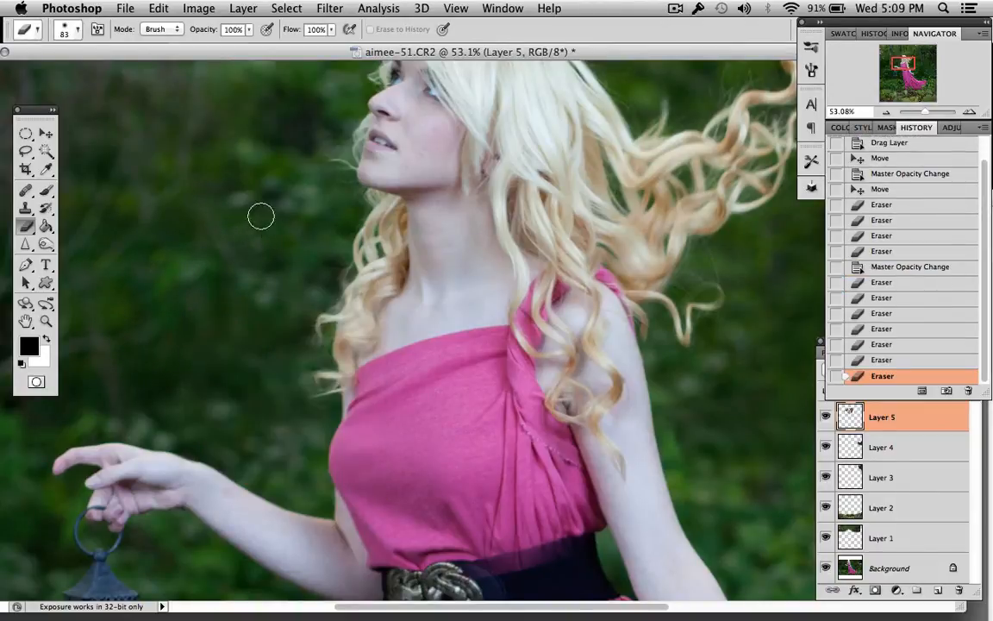
left_click_drag(277, 386, 275, 368)
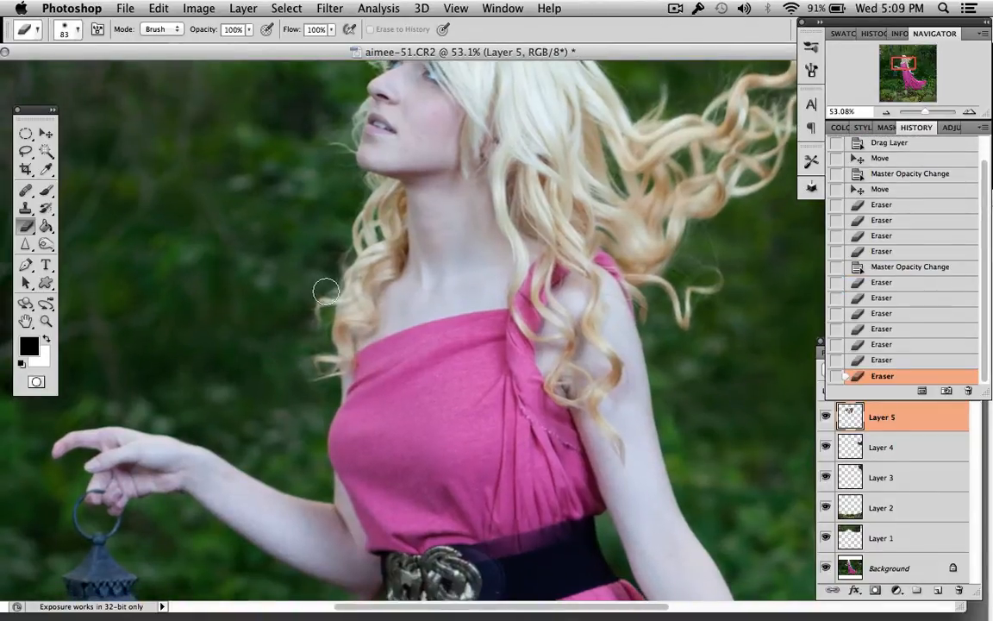
- Touch up Layer 5 around the front curls and dress edge with a 22 px eraser, and compare with the layer hidden
right_click(297, 251)
left_click(331, 282)
left_click(310, 247)
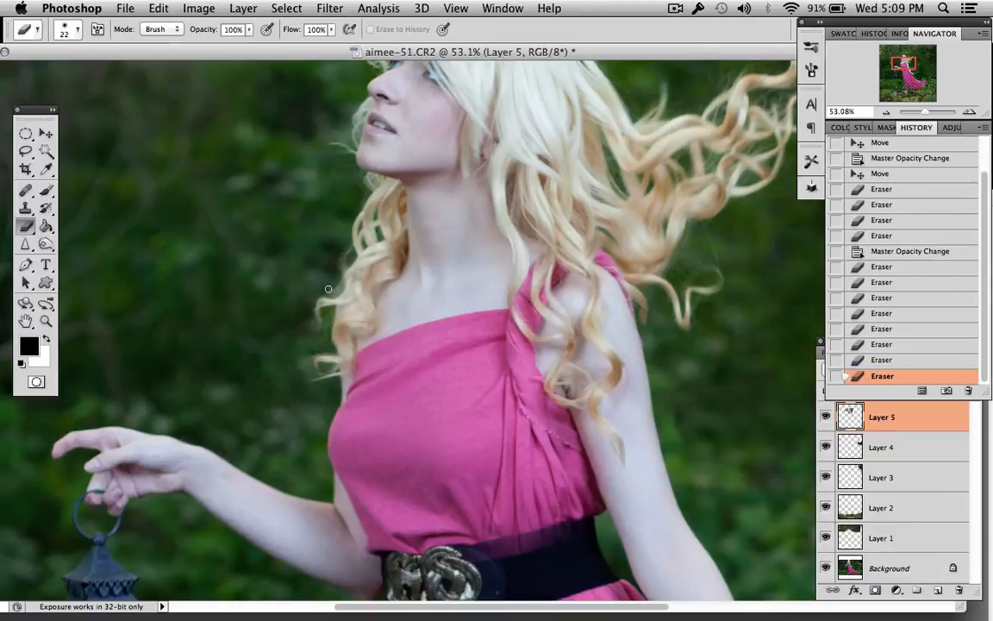
left_click_drag(324, 290, 330, 275)
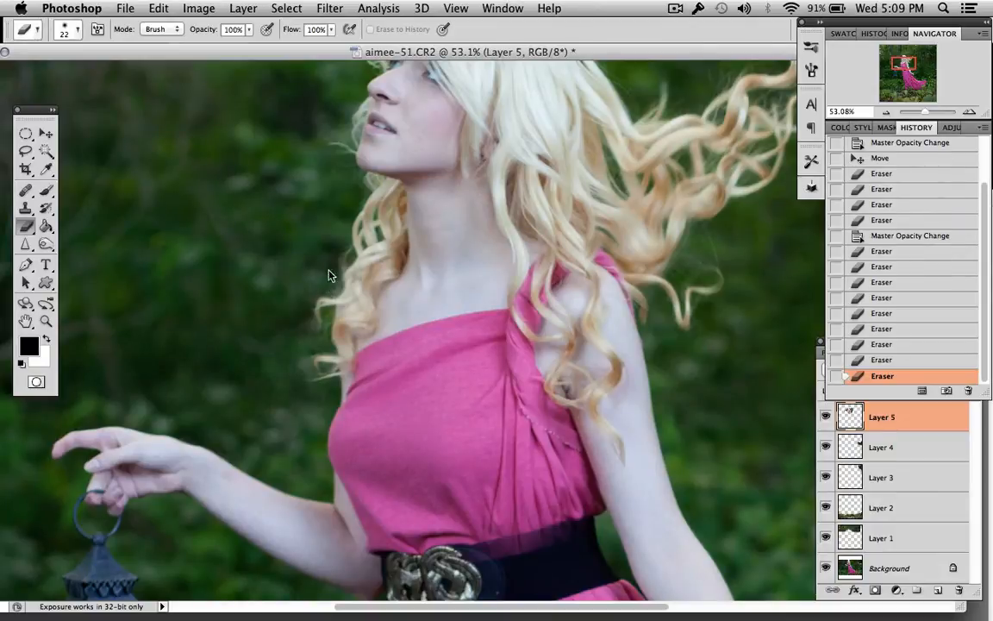
scroll(331, 263, "up", 3)
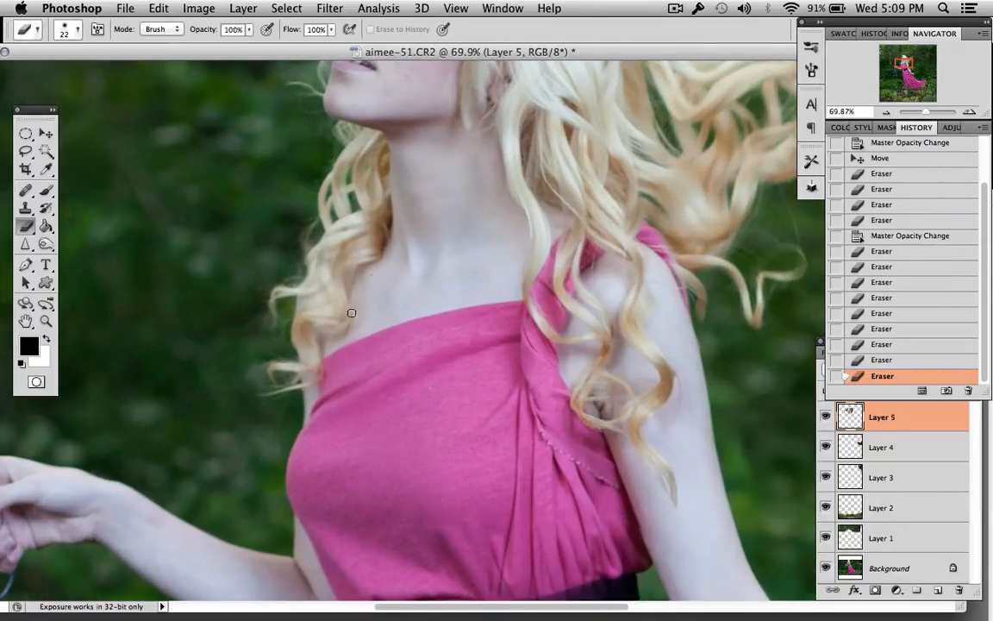
left_click(293, 466)
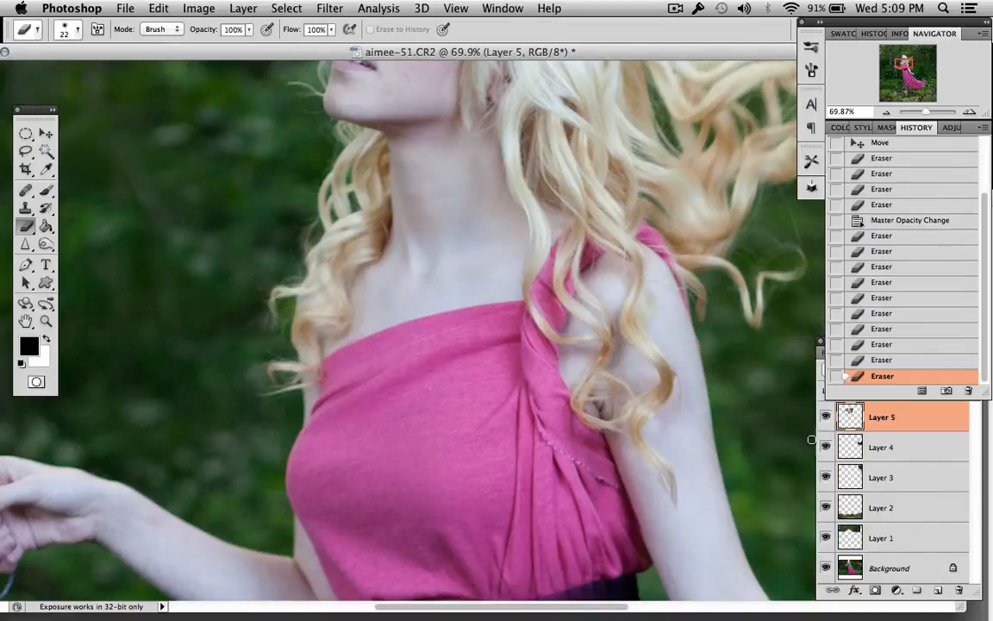
left_click(825, 417)
left_click(825, 417)
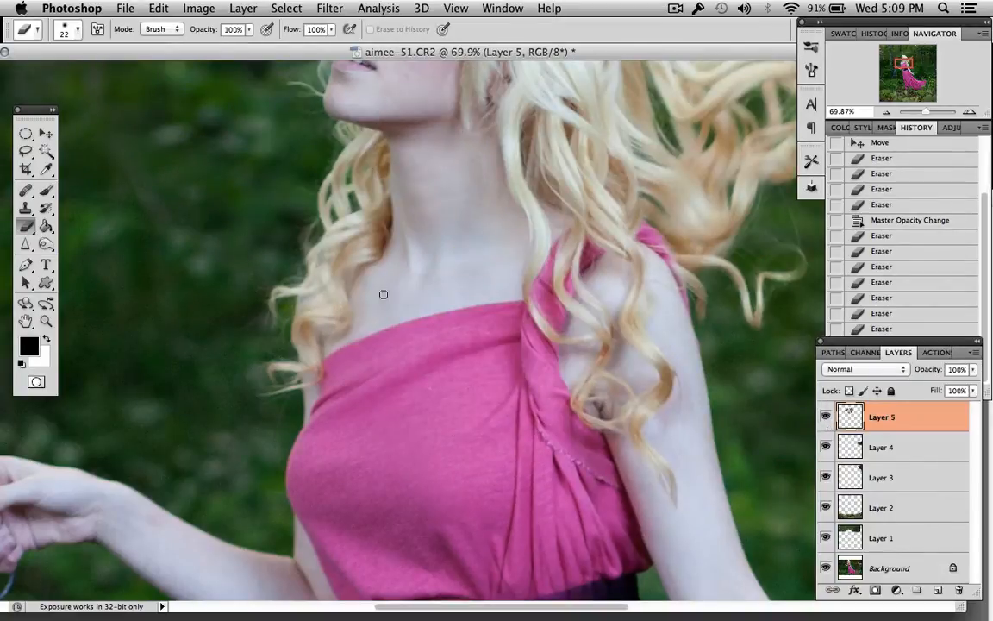
- Erase Layer 5's leftover background in the foliage above the head and blowing hair with a 185 px eraser
scroll(422, 289, "up", 1)
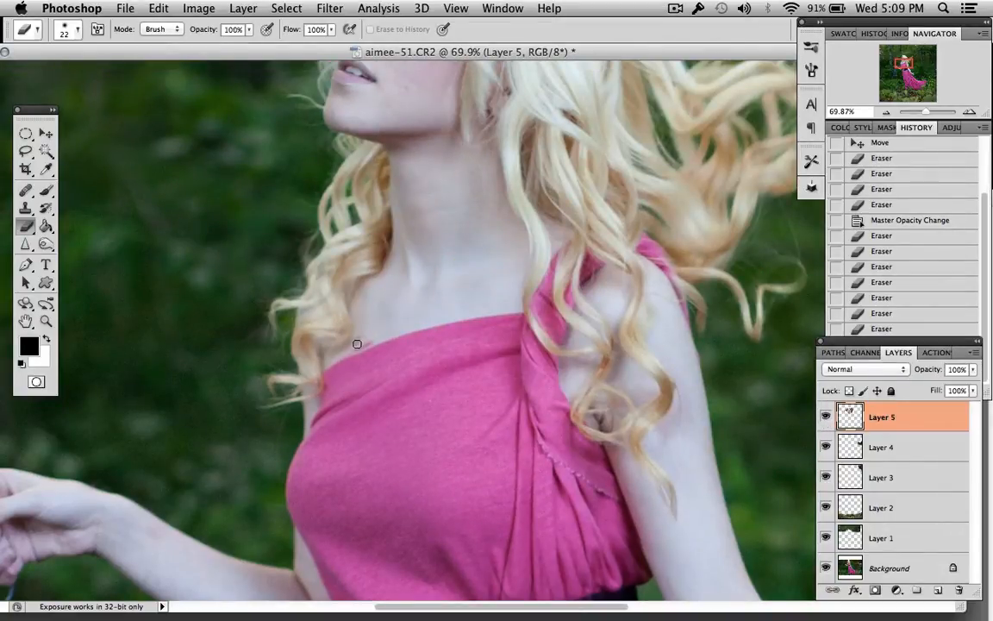
scroll(421, 295, "up", 3)
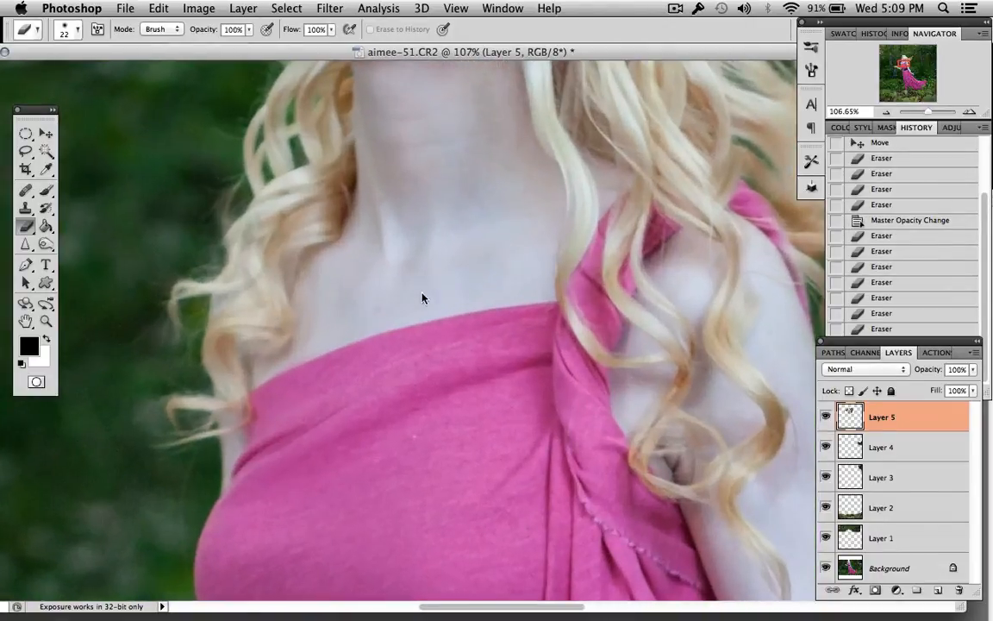
scroll(422, 298, "up", 10)
scroll(538, 287, "up", 6)
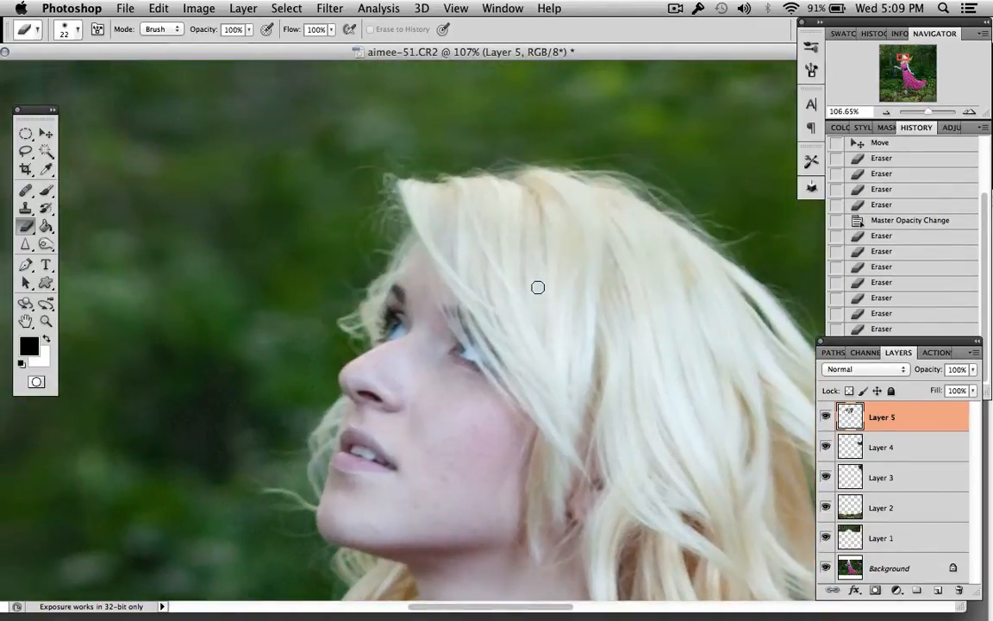
scroll(538, 287, "up", 5)
scroll(538, 287, "down", 4)
scroll(538, 287, "right", 8)
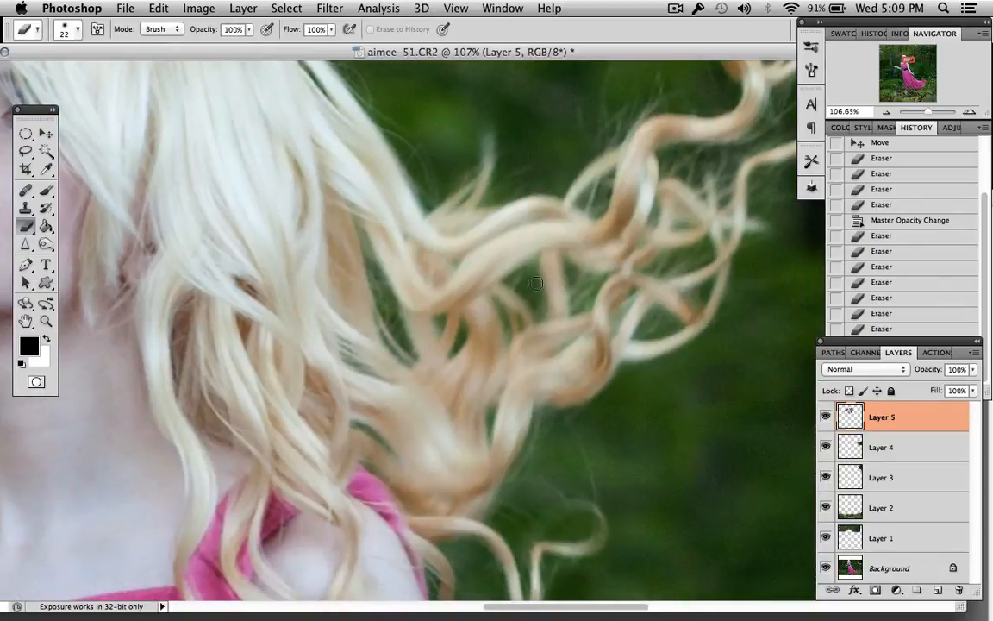
scroll(537, 283, "up", 10)
scroll(536, 282, "right", 4)
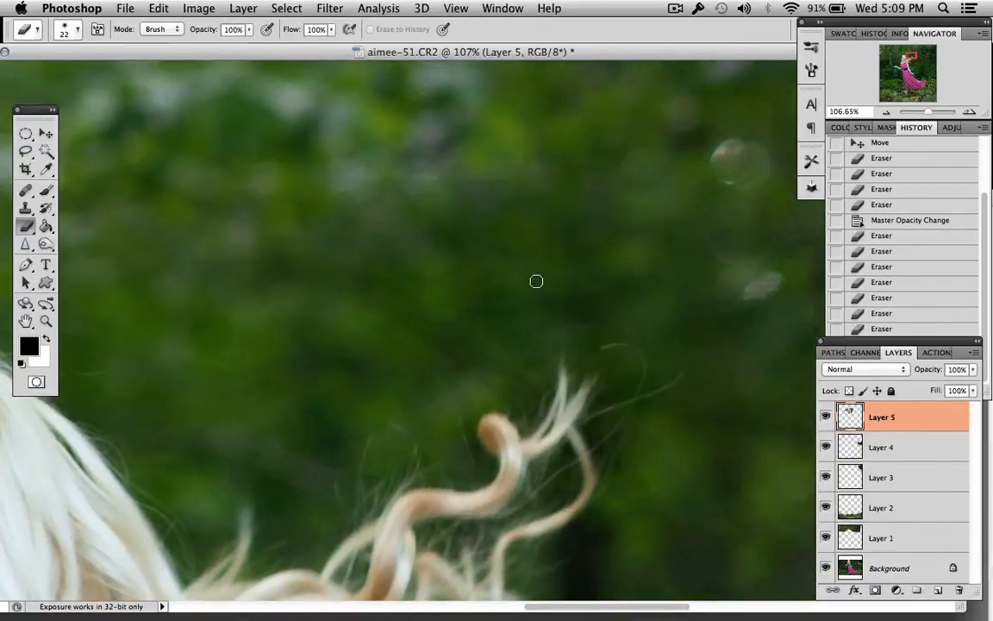
scroll(536, 281, "up", 6)
scroll(537, 282, "left", 7)
right_click(468, 237)
left_click(593, 257)
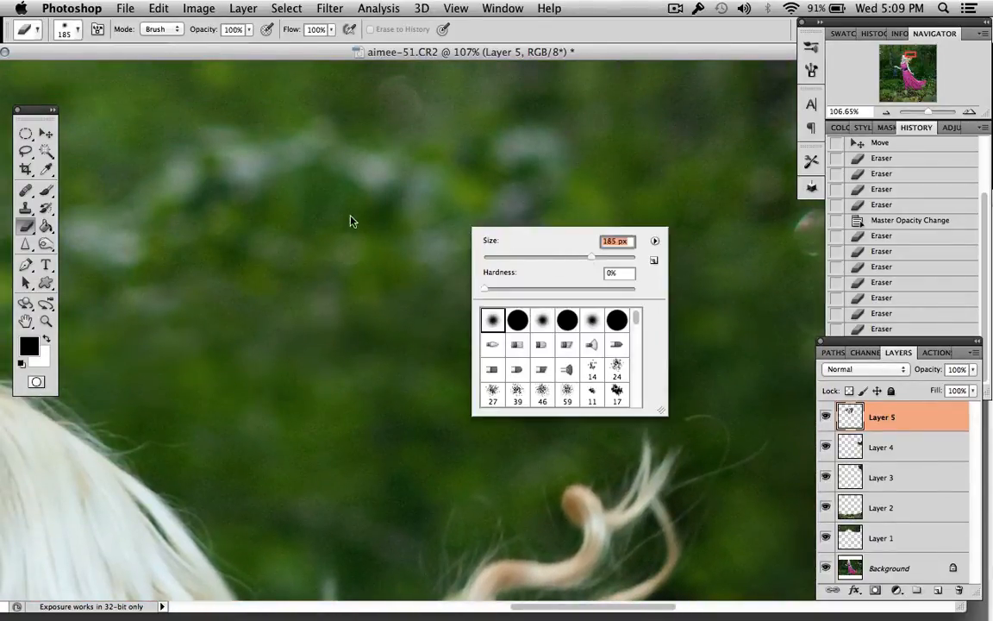
key("Return")
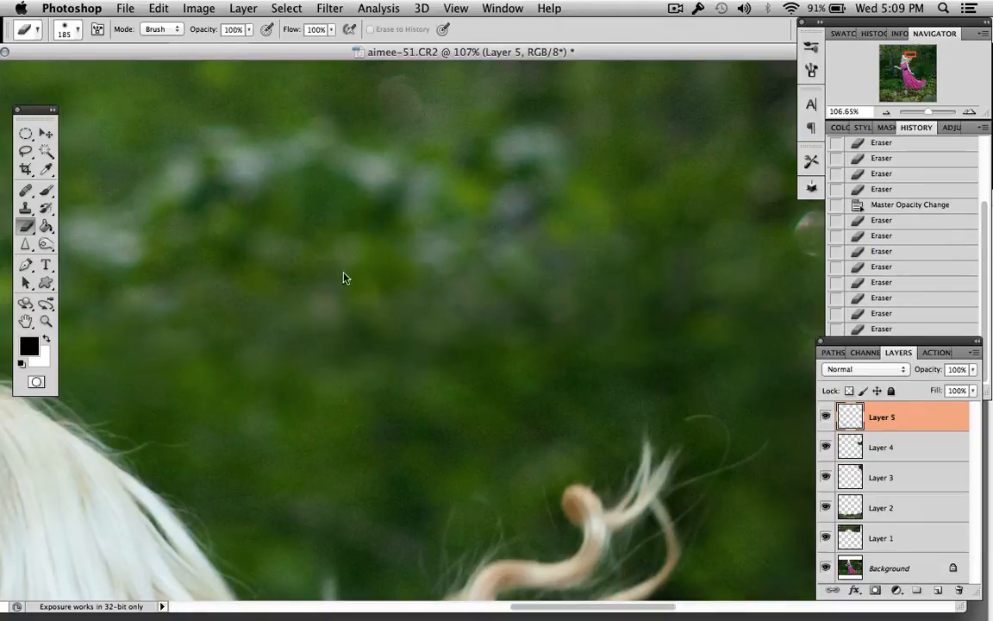
- Erase leftover Layer 5 background in the dark foliage beyond the blowing hair tips, checking the area down to the trailing arm
scroll(350, 261, "right", 10)
scroll(350, 257, "down", 2)
scroll(350, 253, "right", 8)
scroll(350, 253, "up", 2)
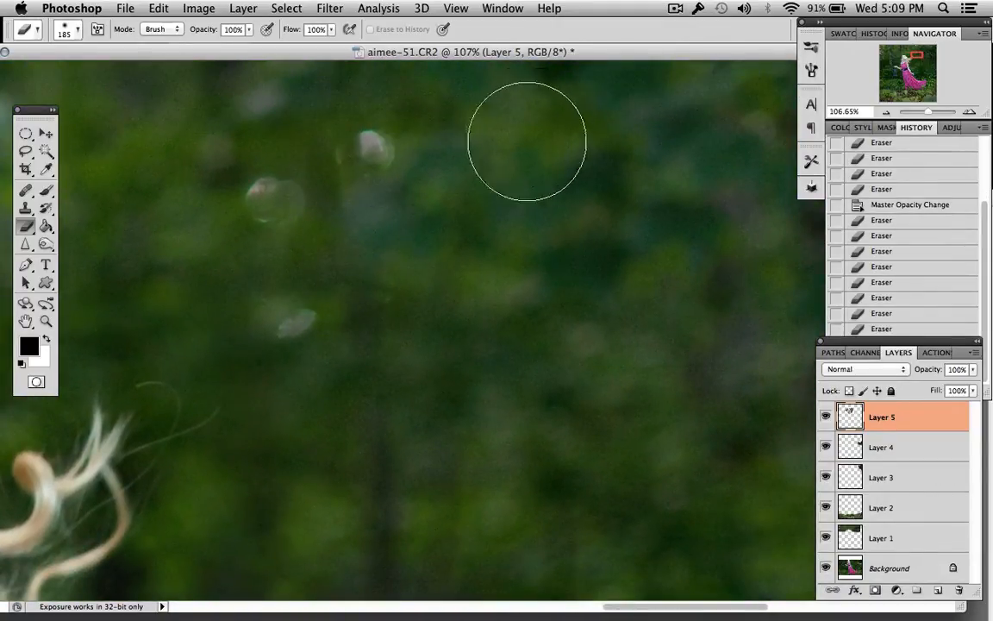
scroll(578, 226, "down", 8)
scroll(579, 217, "down", 8)
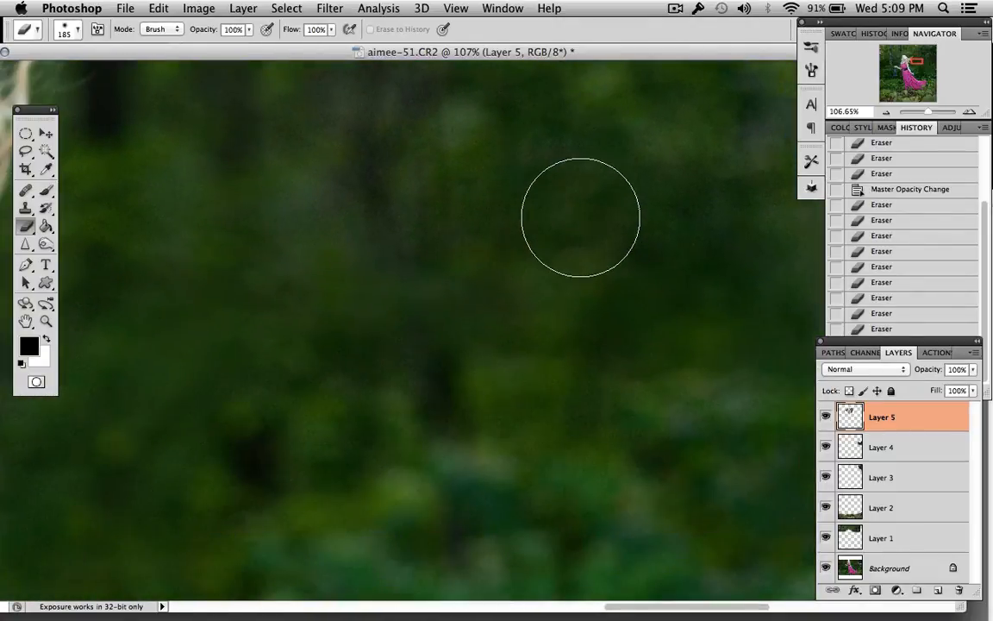
scroll(581, 215, "left", 3)
scroll(581, 216, "left", 5)
scroll(581, 216, "down", 8)
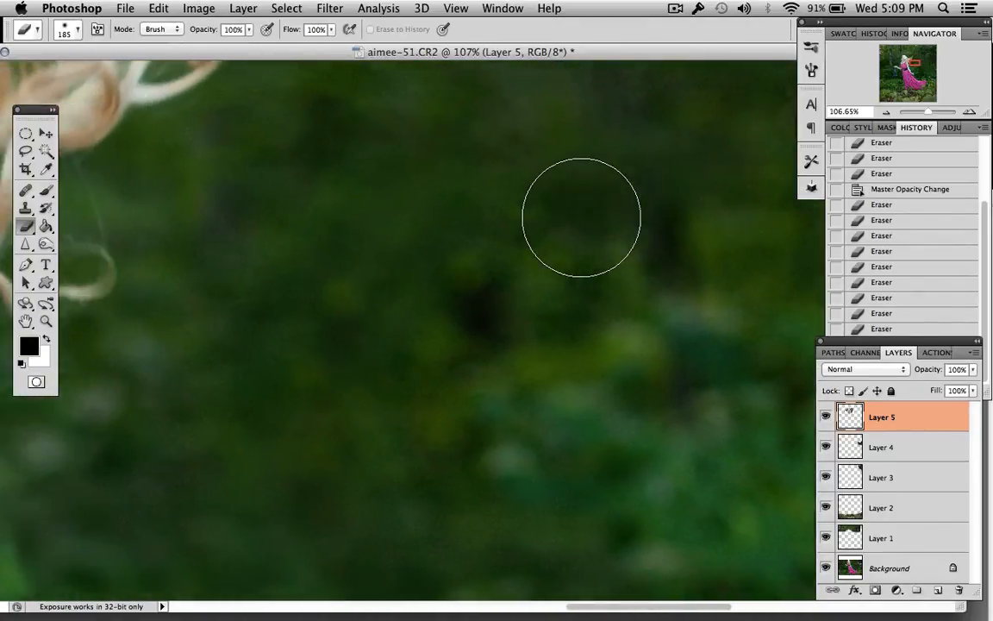
scroll(580, 216, "left", 5)
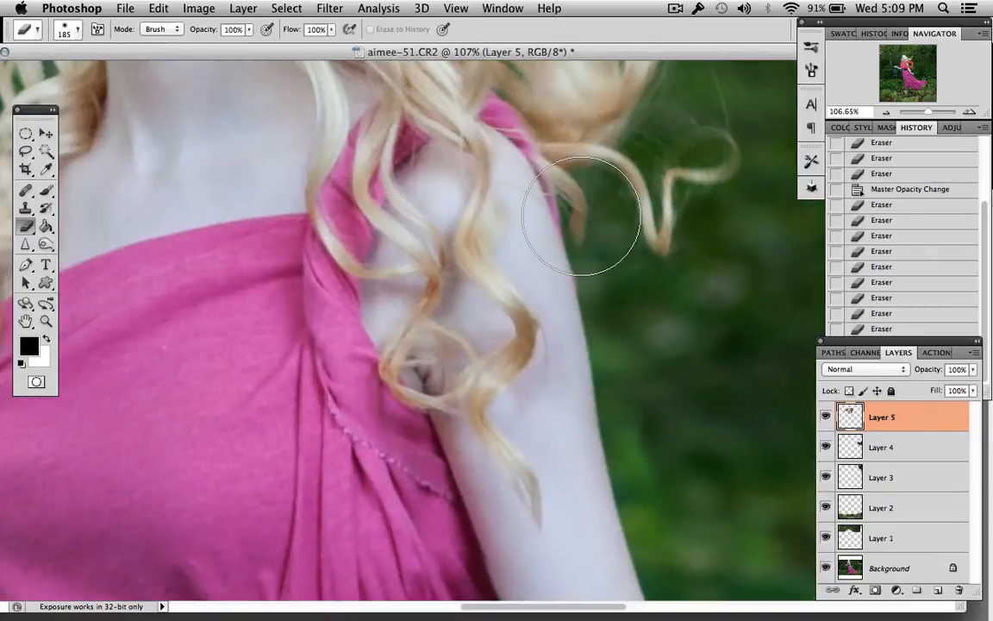
- Inspect the hair and the whole picture, comparing it with Layer 5 hidden and shown
scroll(640, 162, "up", 10)
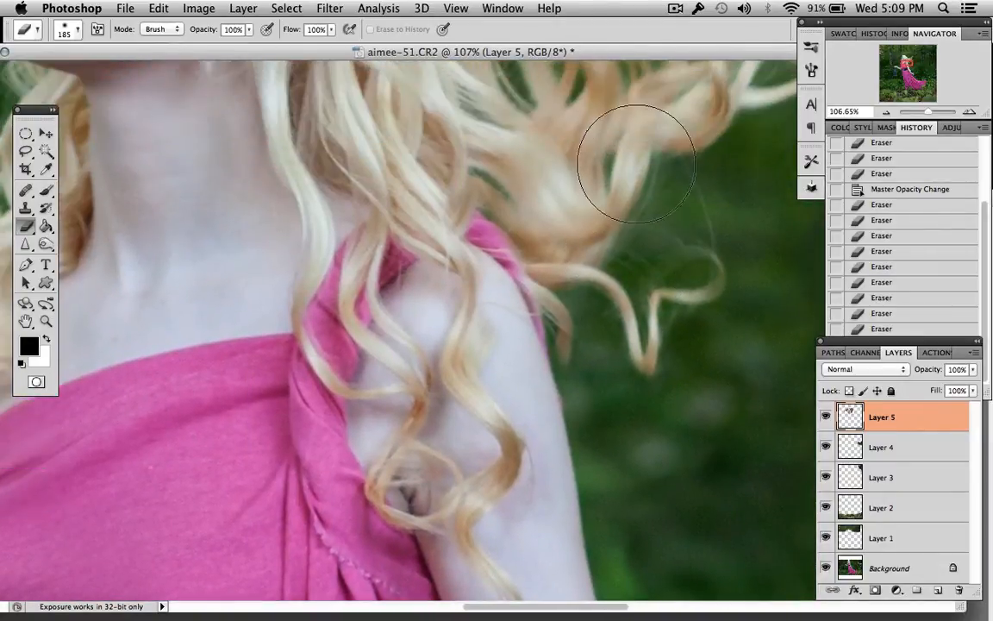
scroll(637, 164, "left", 3)
scroll(636, 164, "down", 10)
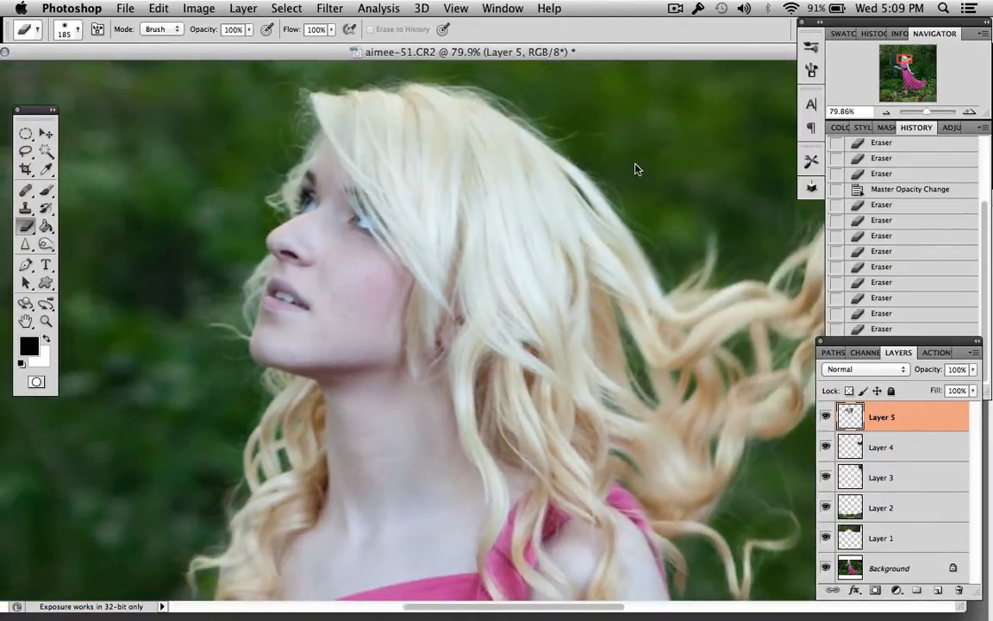
scroll(633, 170, "down", 10)
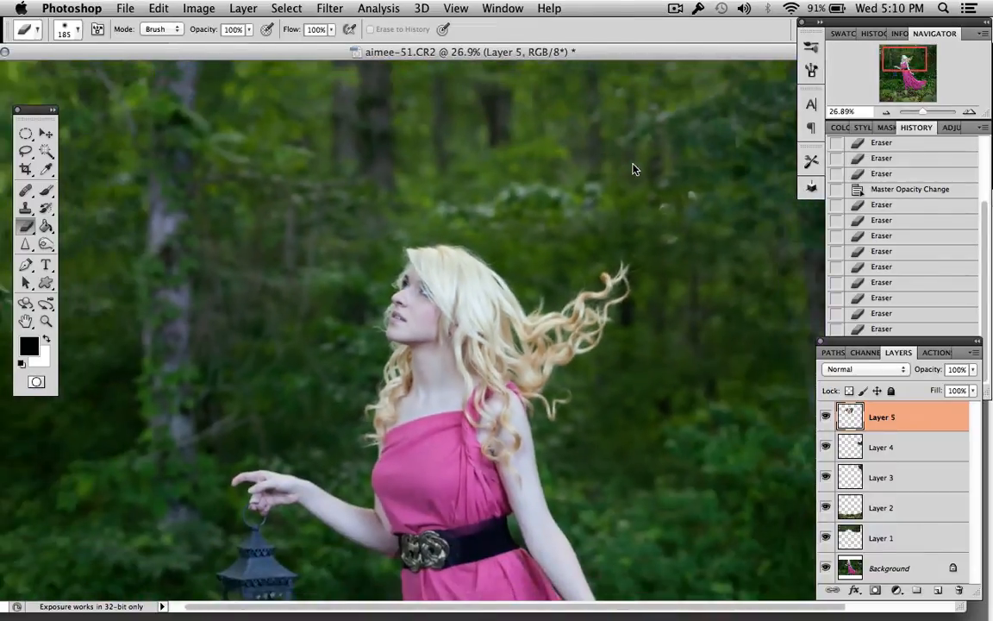
scroll(632, 170, "up", 4)
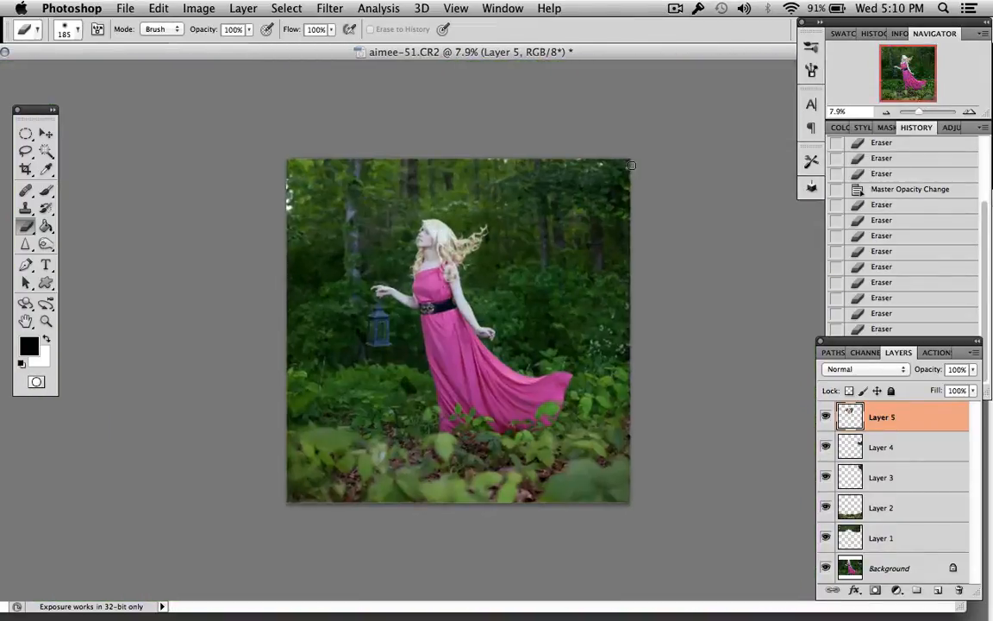
left_click(827, 419)
left_click(827, 419)
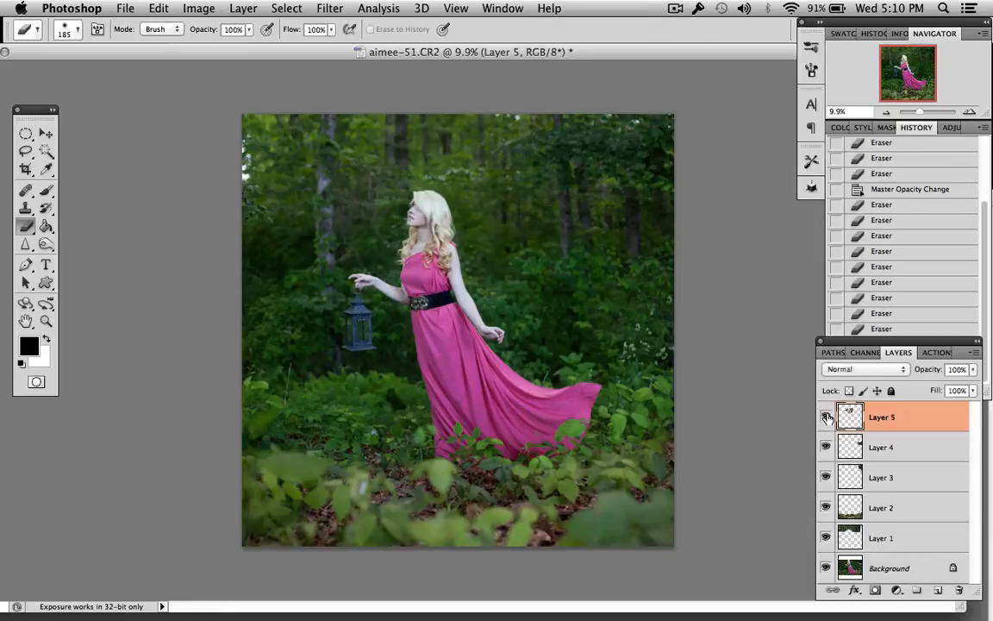
- Erase leftover Layer 5 areas around the figure, including the foliage by the tree trunk, with a 453 px eraser, comparing with the layer hidden
right_click(338, 217)
left_click(494, 242)
left_click(309, 222)
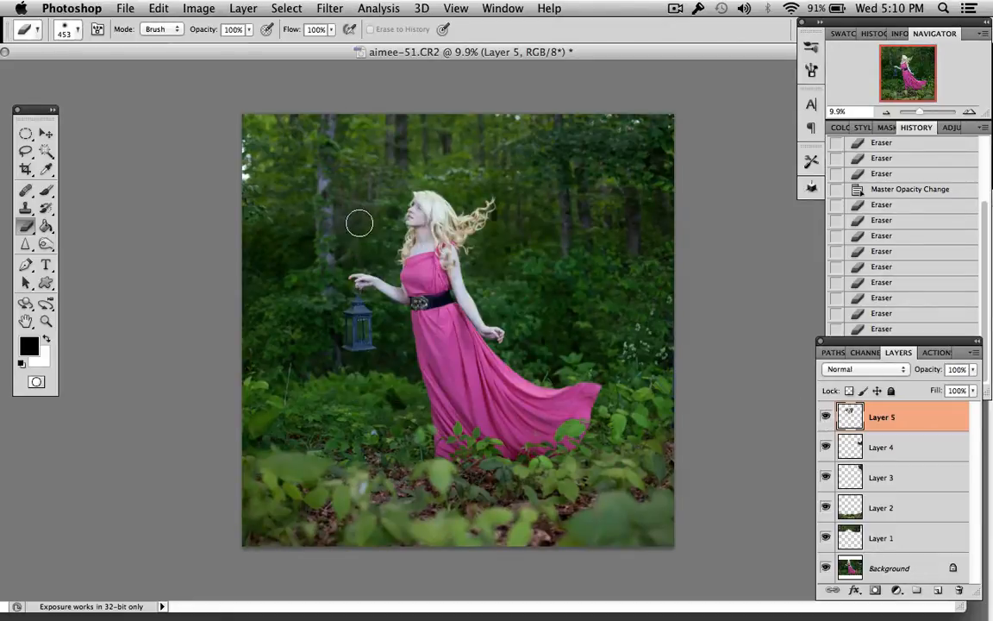
mouse_move(326, 198)
left_mouse_down()
mouse_move(338, 245)
mouse_move(309, 228)
left_mouse_up()
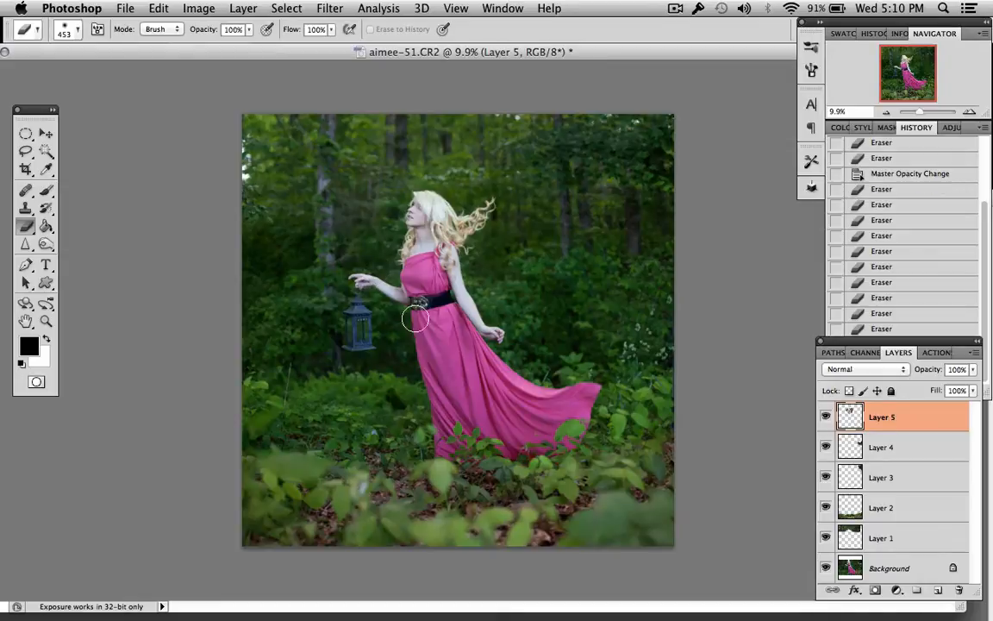
left_click(826, 419)
left_click(826, 419)
left_click_drag(485, 281, 437, 251)
left_click(826, 419)
left_click(826, 419)
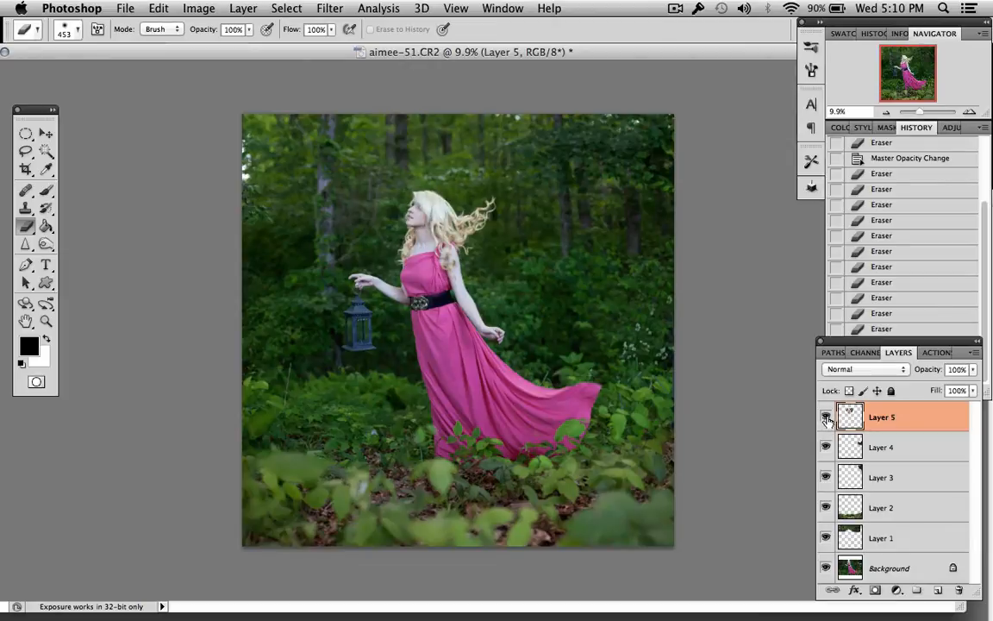
left_click(826, 419)
left_click(826, 419)
- Erase Layer 5 over the belt, upper skirt and bodice folds below the curls with a 95 px eraser, comparing with the layer hidden
scroll(587, 359, "up", 10)
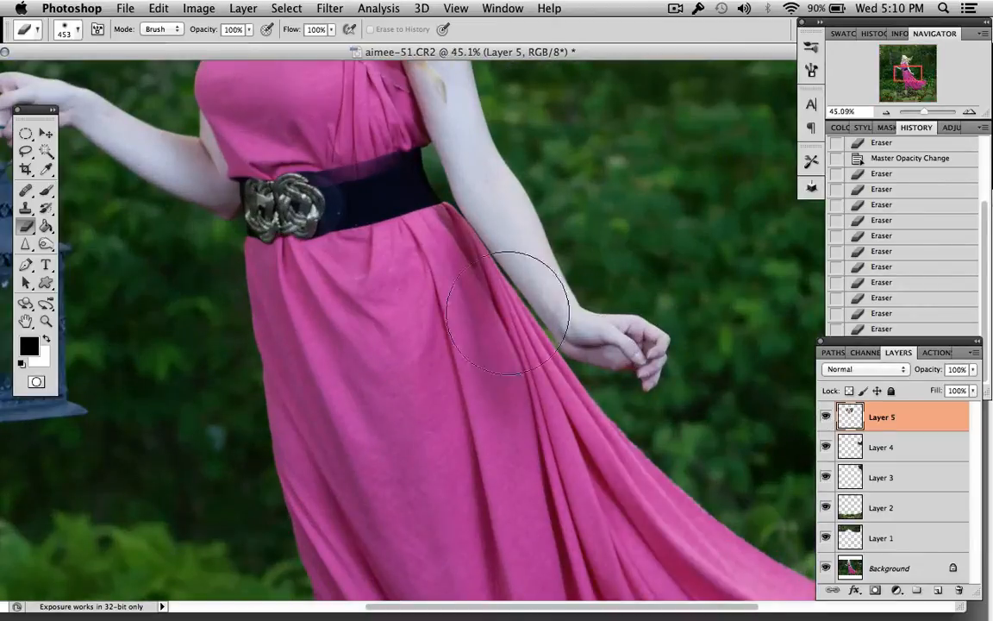
right_click(387, 235)
left_click(463, 269)
mouse_move(376, 179)
left_mouse_down()
mouse_move(322, 186)
mouse_move(389, 176)
mouse_move(402, 162)
mouse_move(259, 187)
left_mouse_up()
left_click_drag(400, 212, 380, 229)
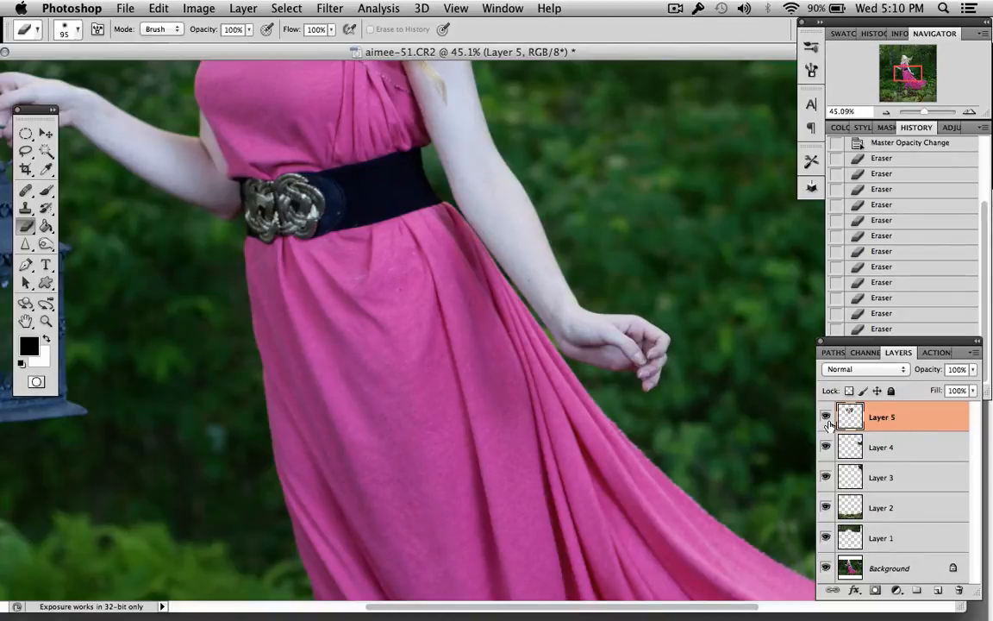
left_click(827, 421)
left_click(828, 420)
scroll(829, 419, "up", 3)
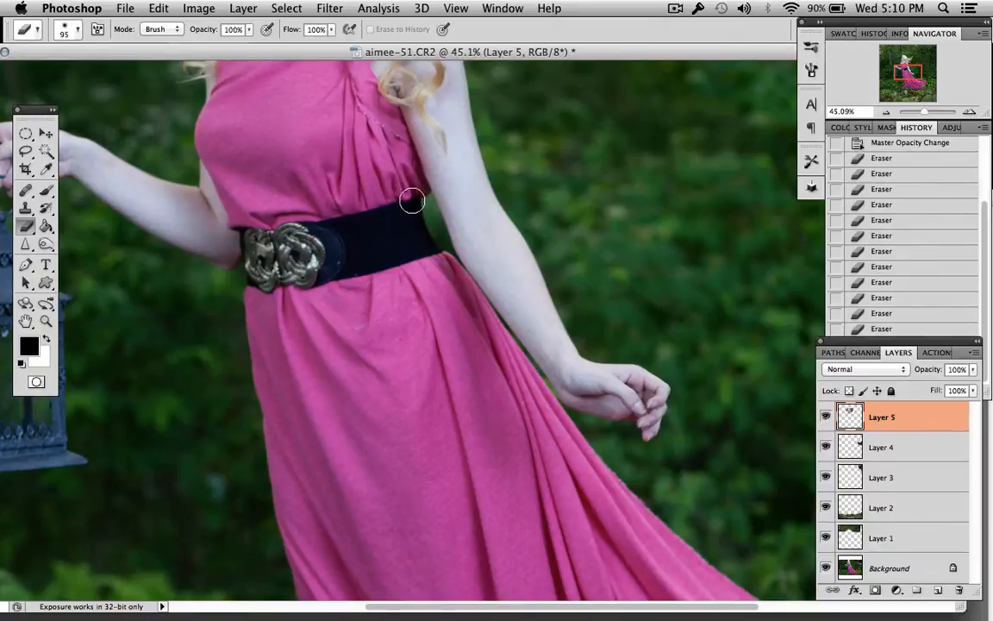
mouse_move(393, 138)
left_mouse_down()
mouse_move(379, 124)
mouse_move(420, 182)
left_mouse_up()
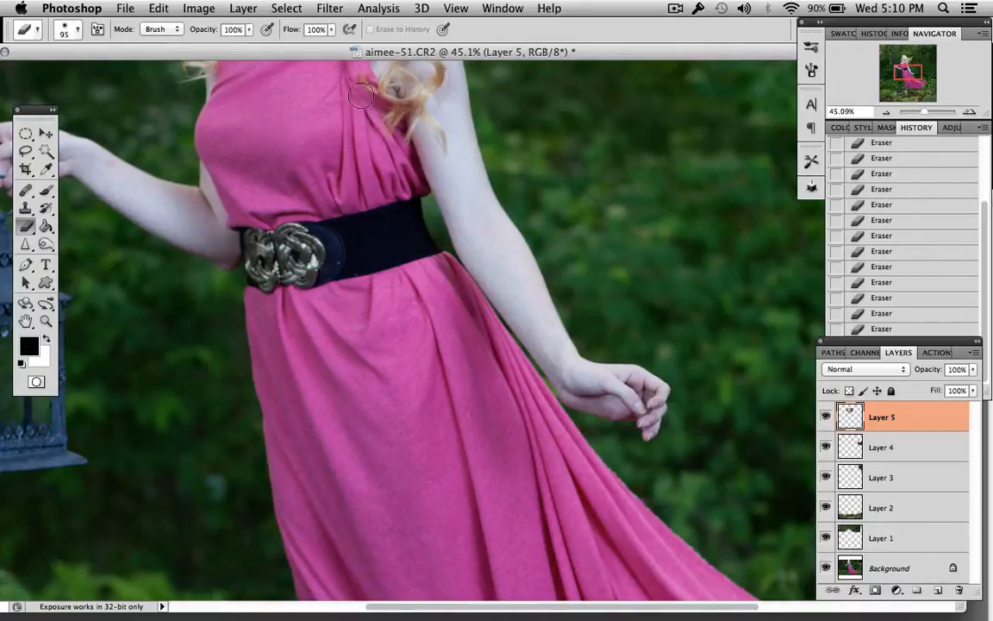
- Try erasing Layer 5 over the dress neckline beside the front curls, and step back in the history to before those strokes
scroll(384, 138, "up", 6)
mouse_move(361, 189)
left_mouse_down()
mouse_move(332, 160)
mouse_move(395, 164)
mouse_move(353, 139)
mouse_move(386, 134)
left_mouse_up()
scroll(338, 159, "up", 2)
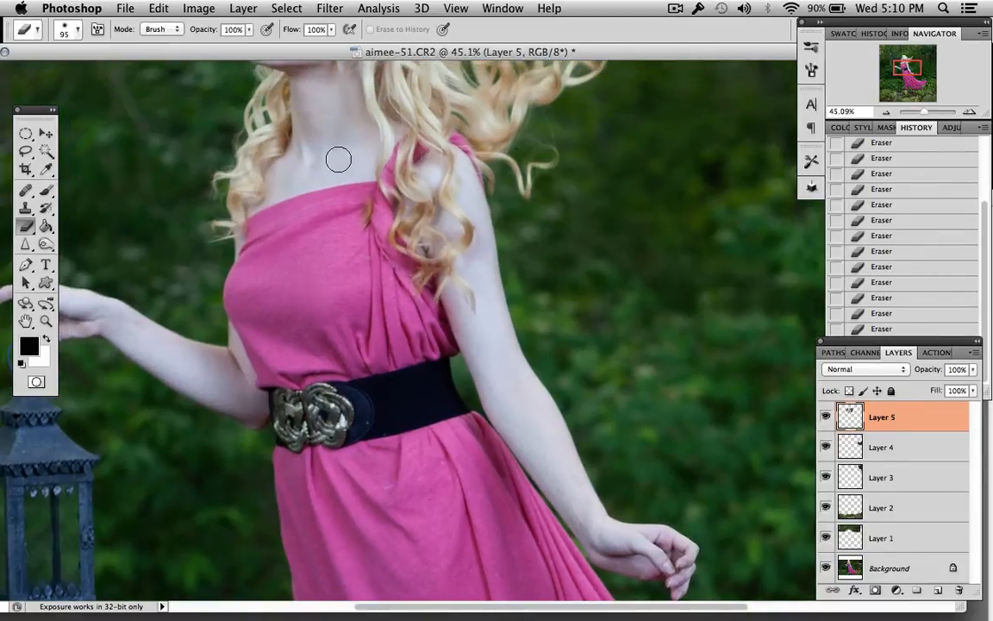
left_click_drag(358, 204, 358, 225)
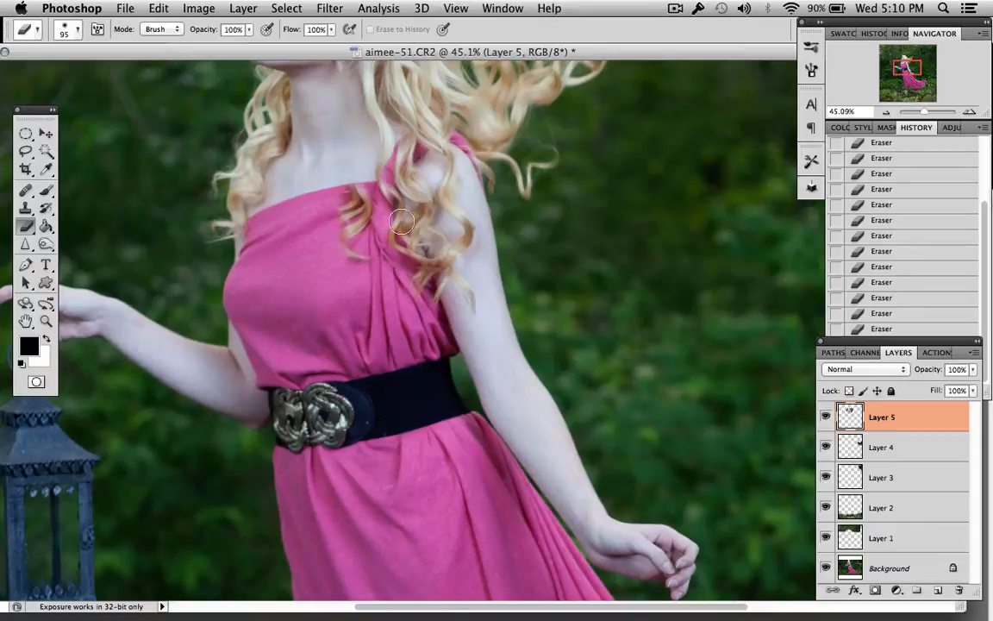
key("super+z")
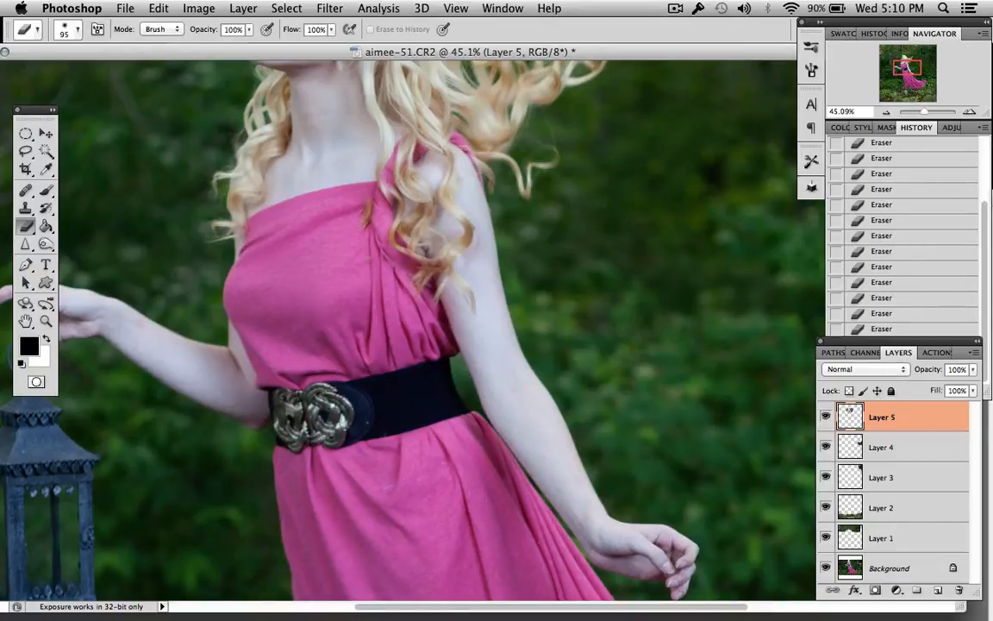
left_click(901, 356)
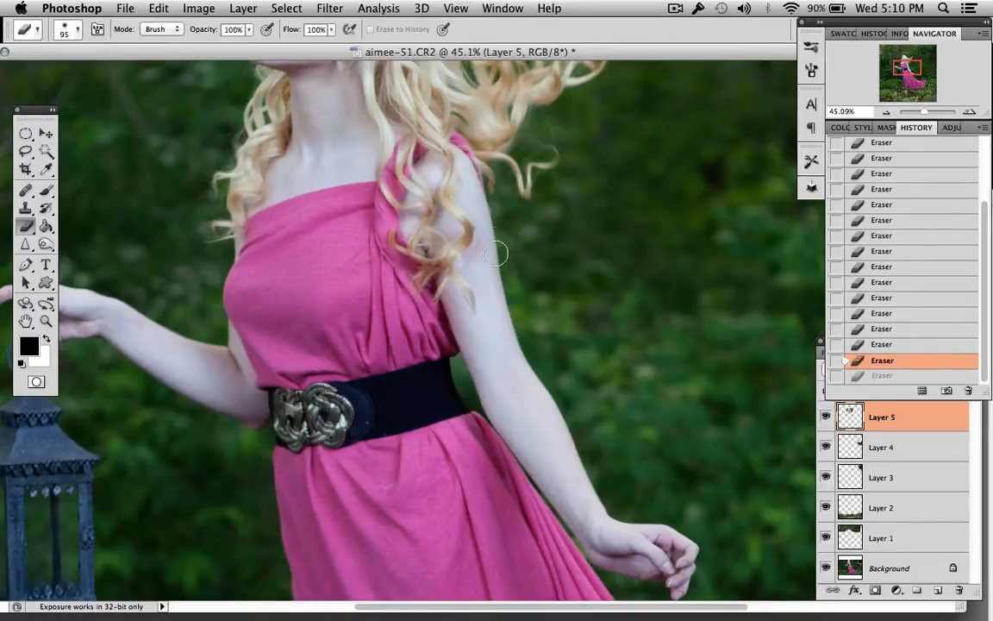
- Examine the bodice, belt, arm and front curls up close with Layer 5 hidden and shown
scroll(510, 231, "up", 5)
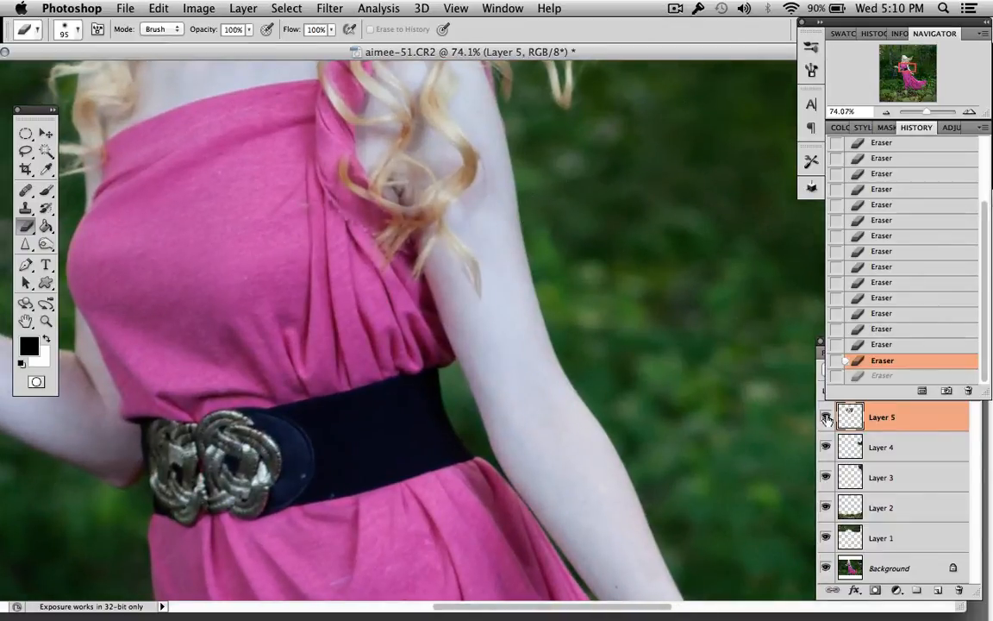
left_click(826, 417)
left_click(826, 418)
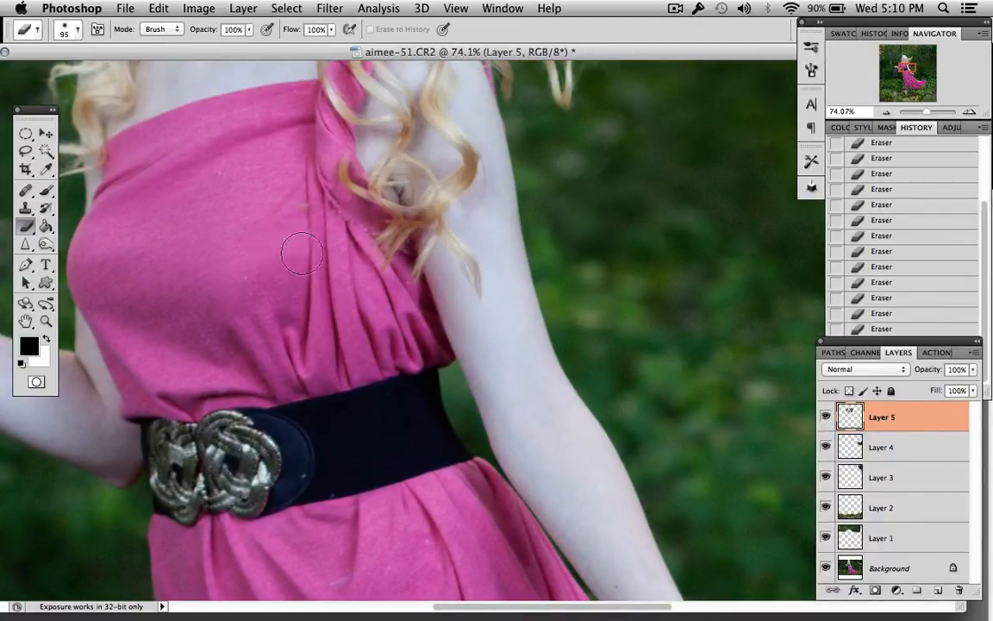
left_click(826, 418)
left_click(826, 417)
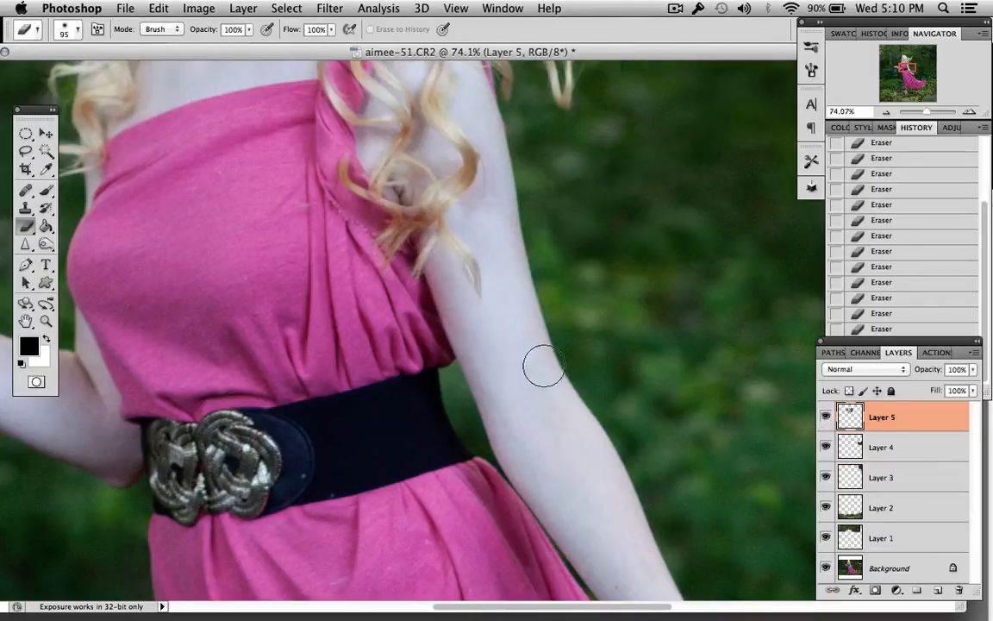
scroll(566, 359, "down", 5)
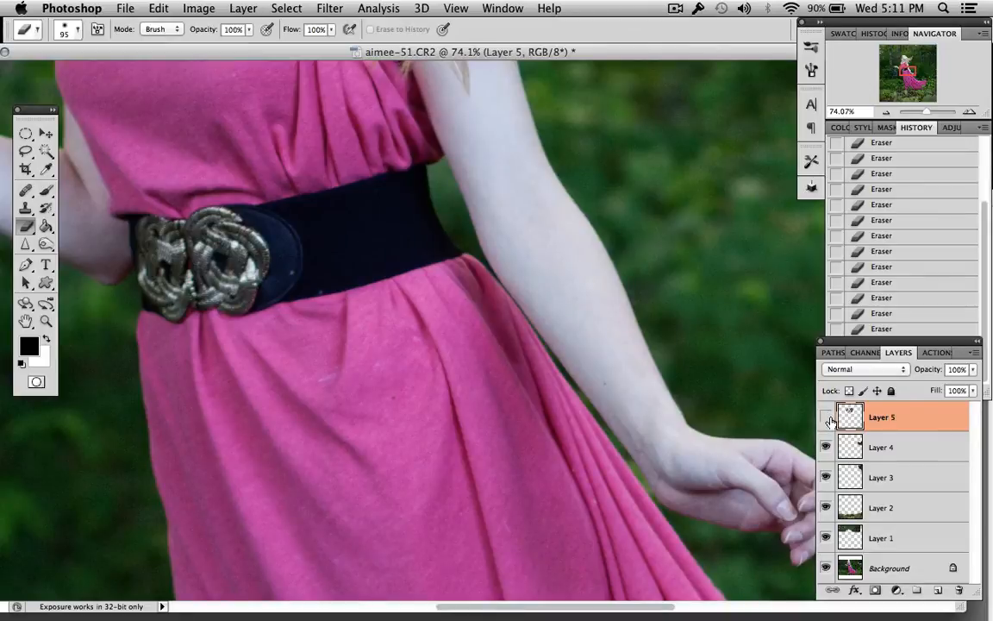
scroll(780, 399, "up", 10)
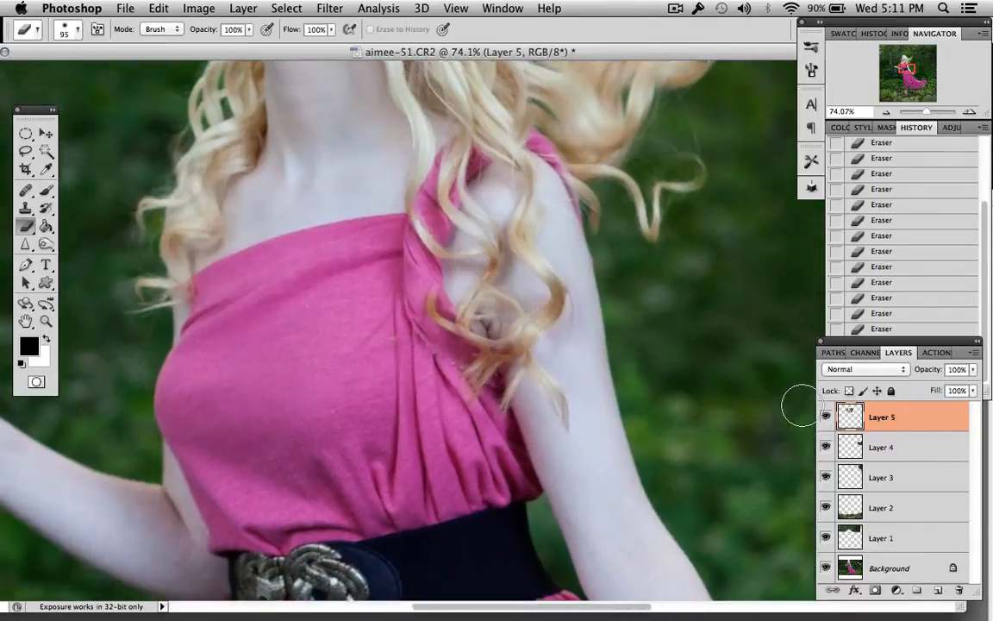
scroll(802, 405, "up", 4)
left_click(826, 418)
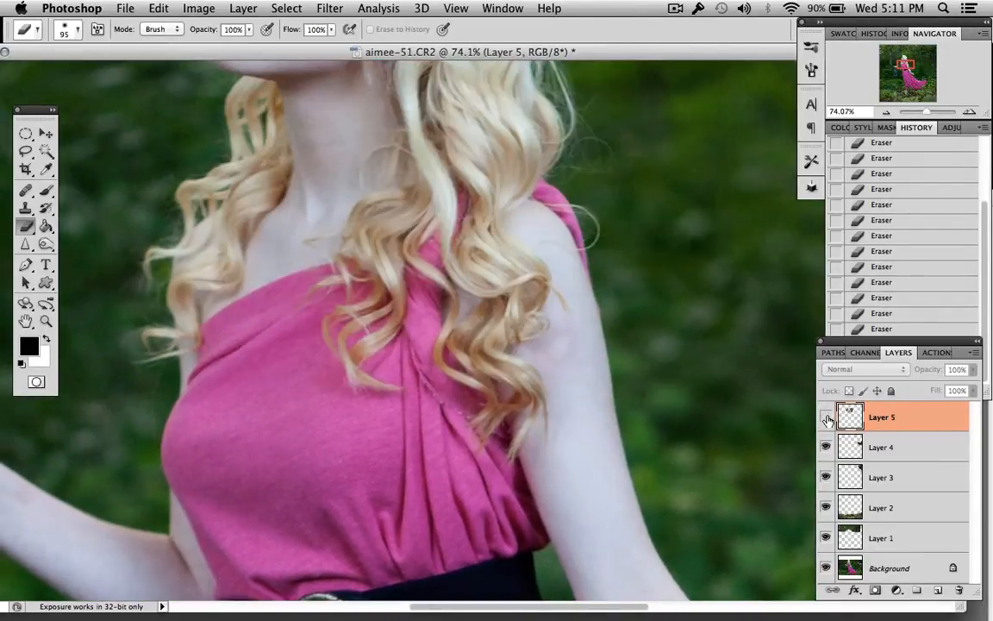
left_click(825, 418)
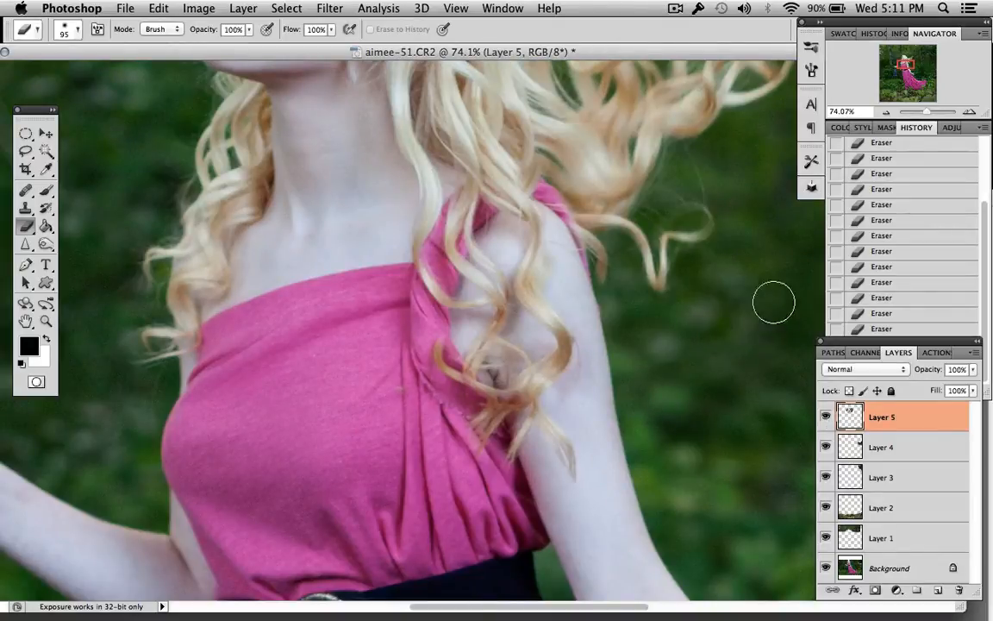
scroll(780, 440, "up", 7)
scroll(783, 431, "up", 15)
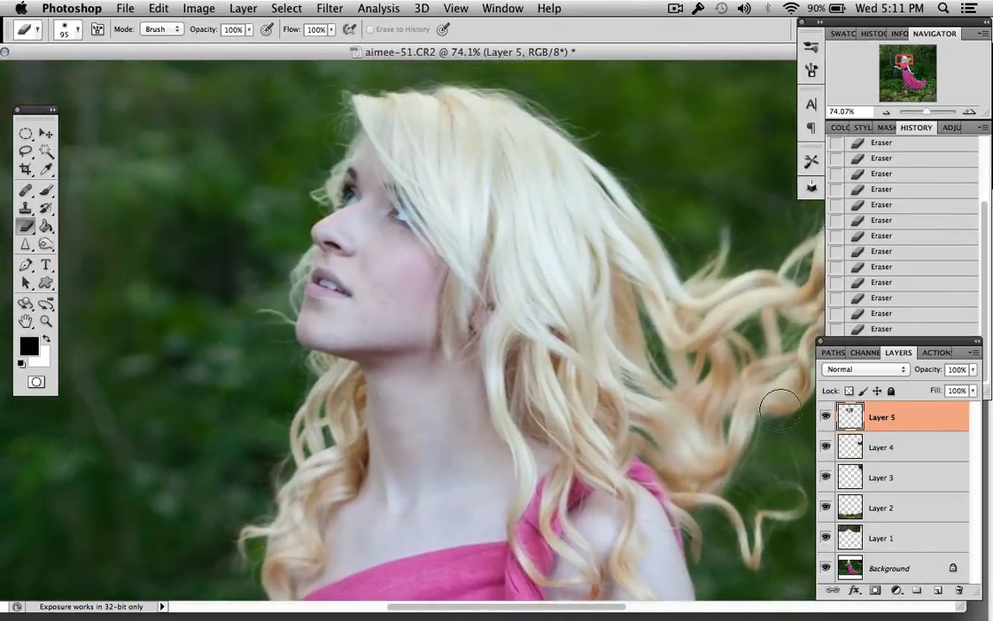
- Compare the upper body and the full composition with Layer 5 hidden and shown
scroll(783, 412, "down", 6)
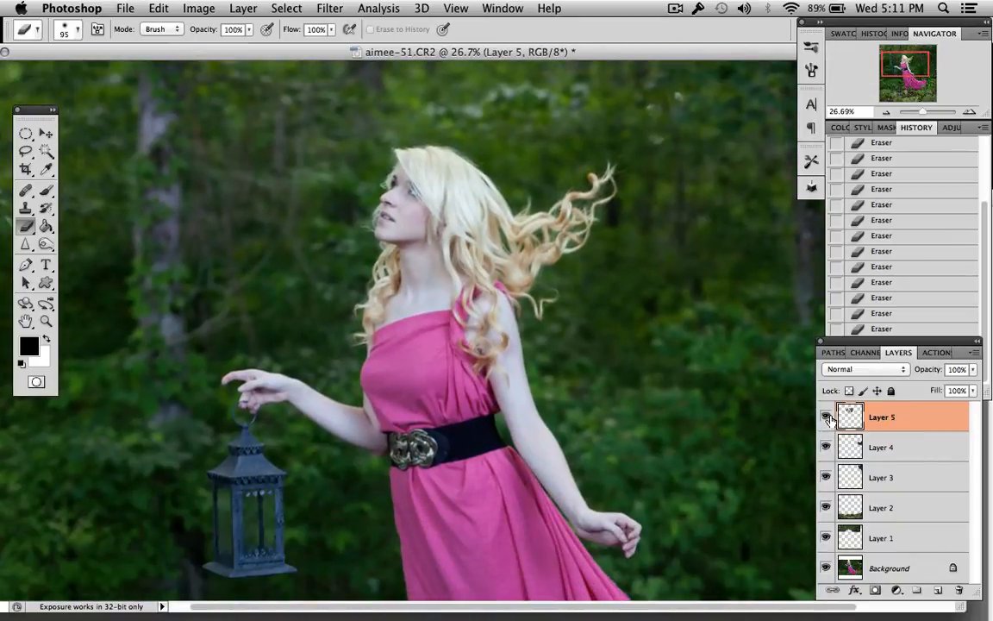
left_click(826, 417)
left_click(826, 417)
left_click(826, 418)
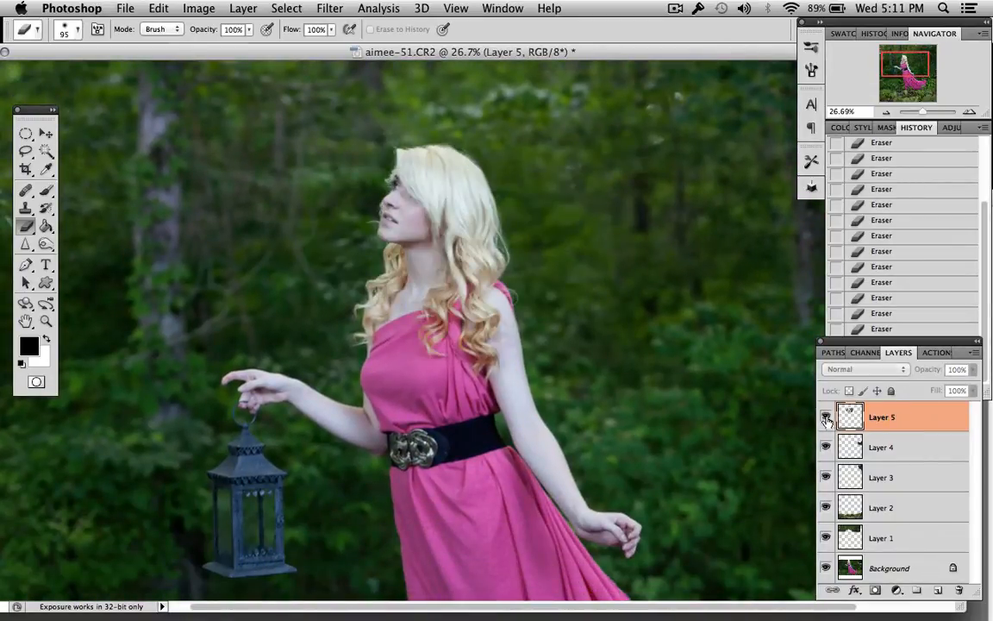
left_click(826, 417)
scroll(724, 431, "down", 10)
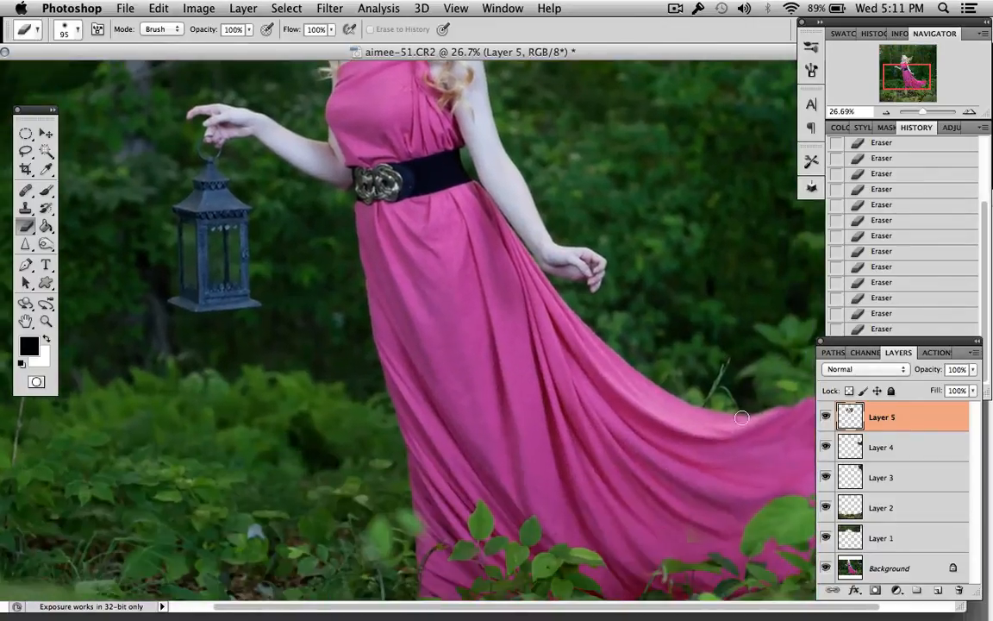
scroll(748, 415, "down", 10)
scroll(749, 415, "up", 2)
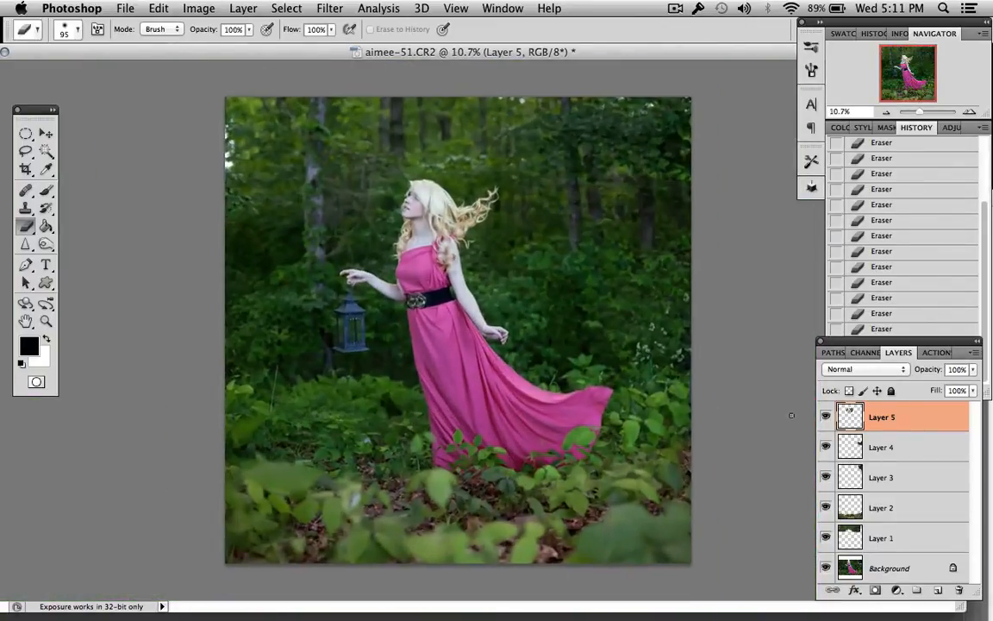
left_click(826, 418)
left_click(827, 417)
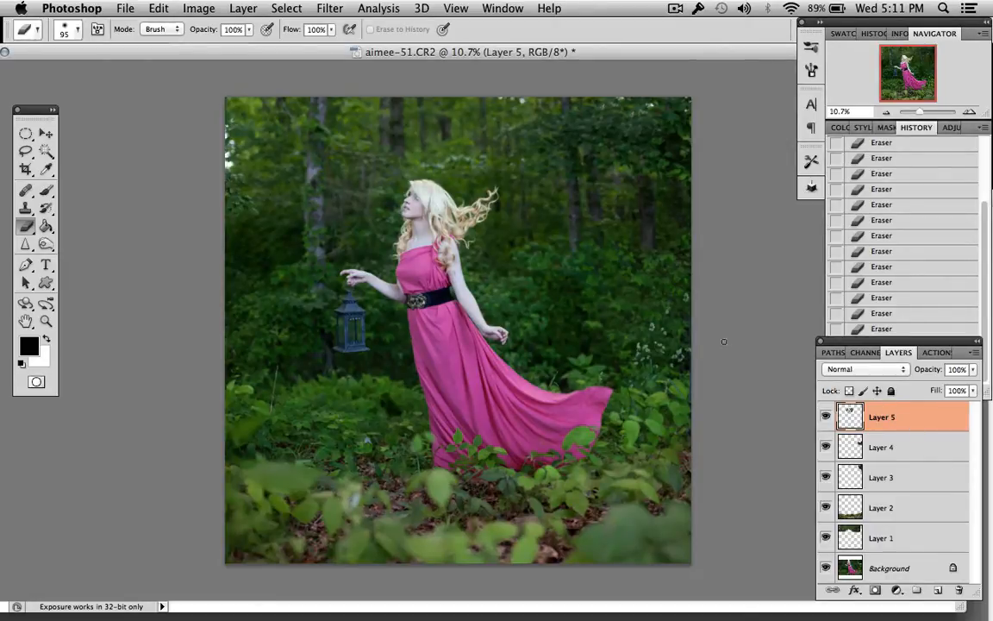
- Merge all visible layers into the Background and run the Frequency Separation action from the FS Action set
left_click(907, 568)
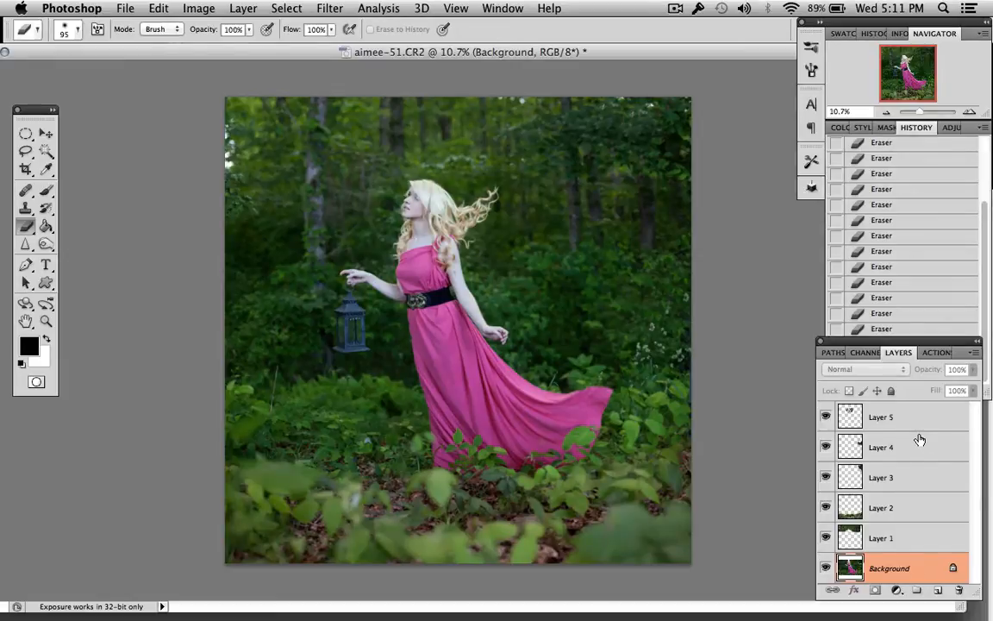
key("super+shift+e")
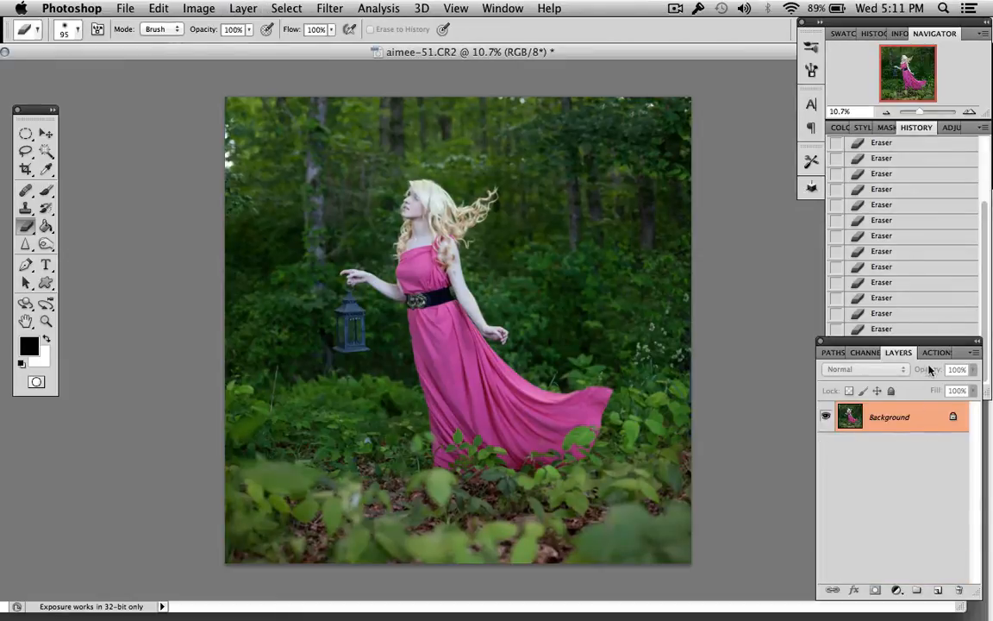
left_click(937, 353)
scroll(904, 424, "down", 10)
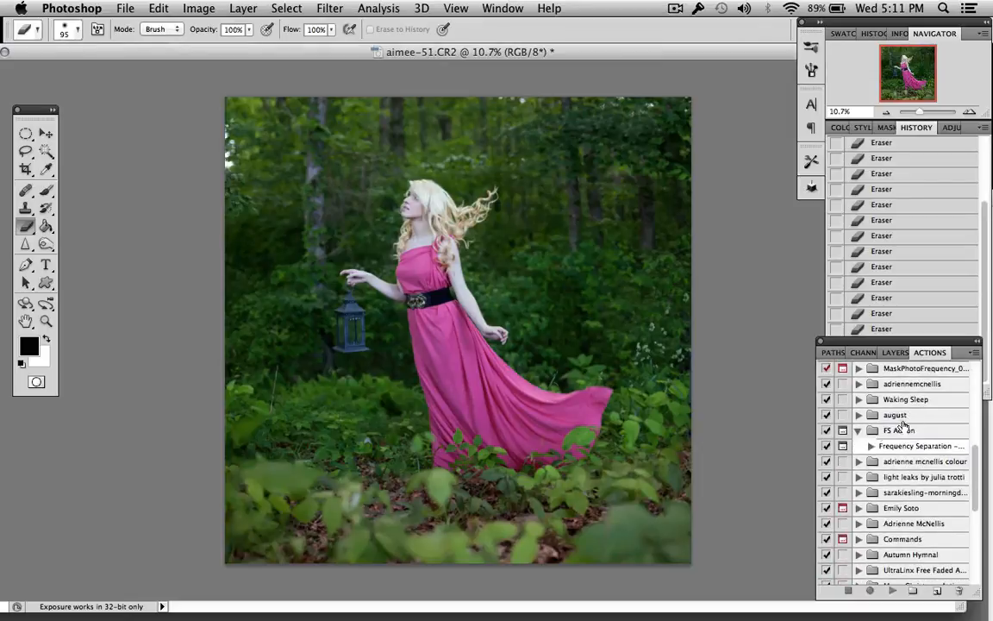
left_click(900, 446)
left_click(893, 591)
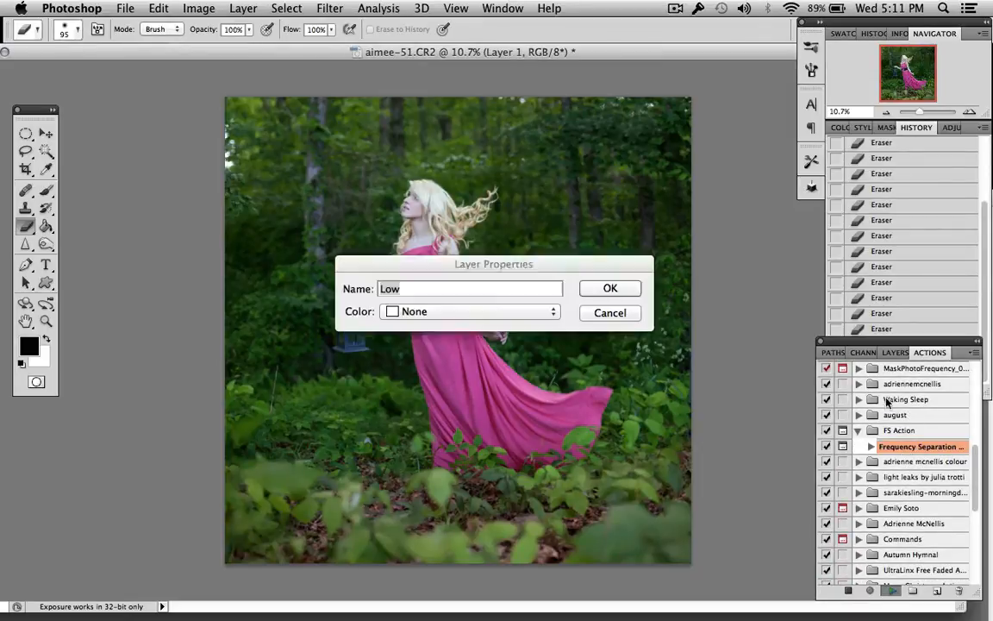
- Accept the action's Low and High layer names, 12-pixel Gaussian Blur, Subtract Apply Image settings, Linear Light blending and FS group name
left_click(610, 288)
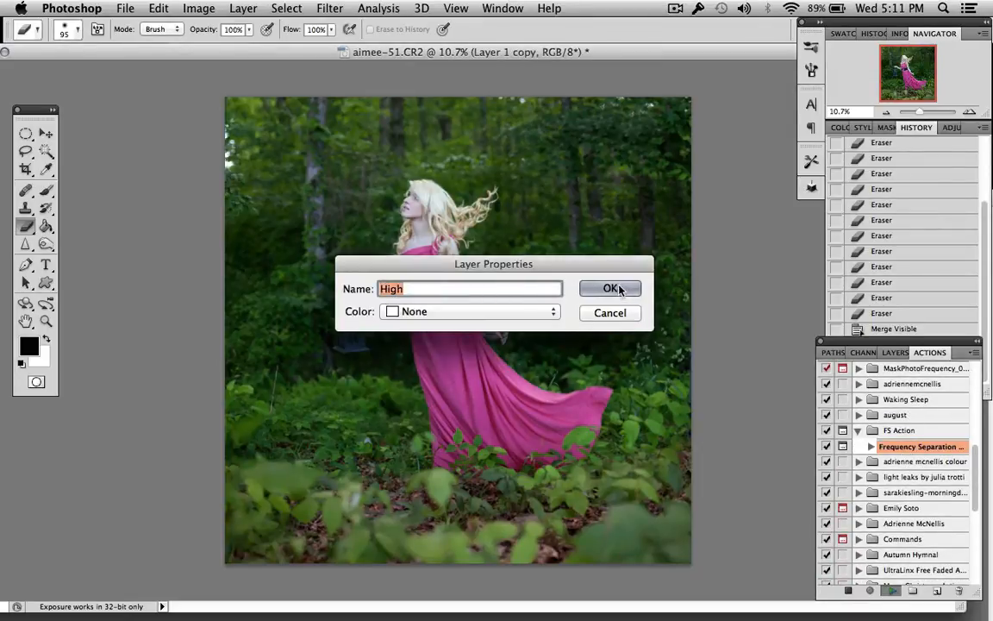
left_click(619, 292)
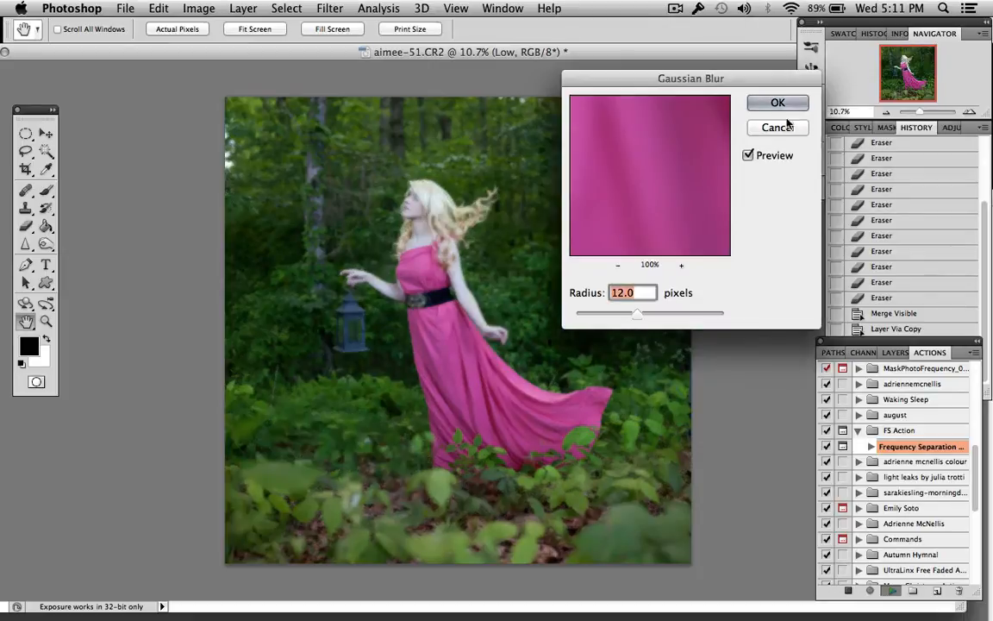
left_click(779, 105)
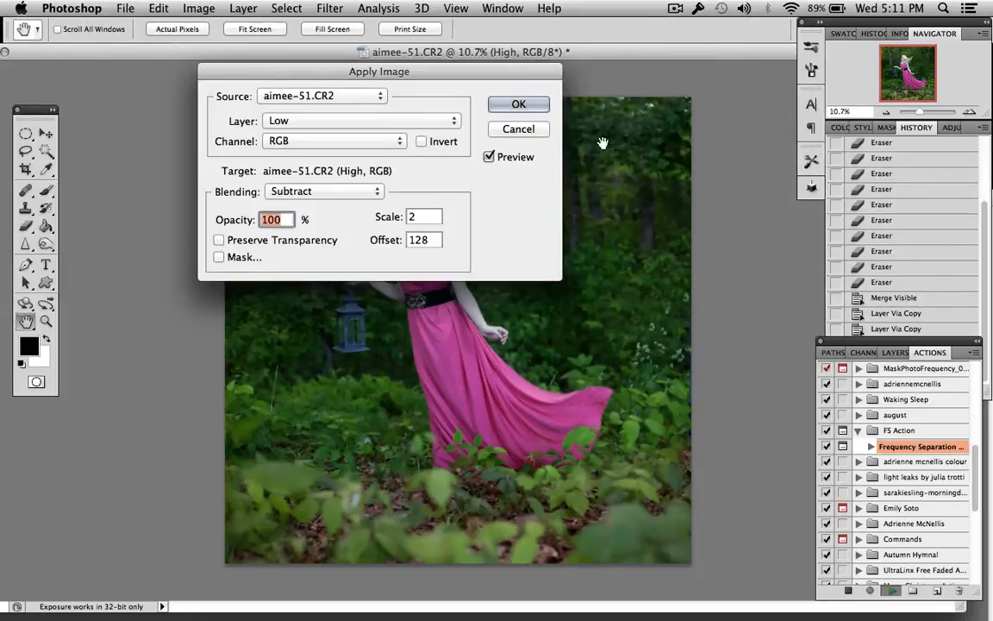
left_click(516, 104)
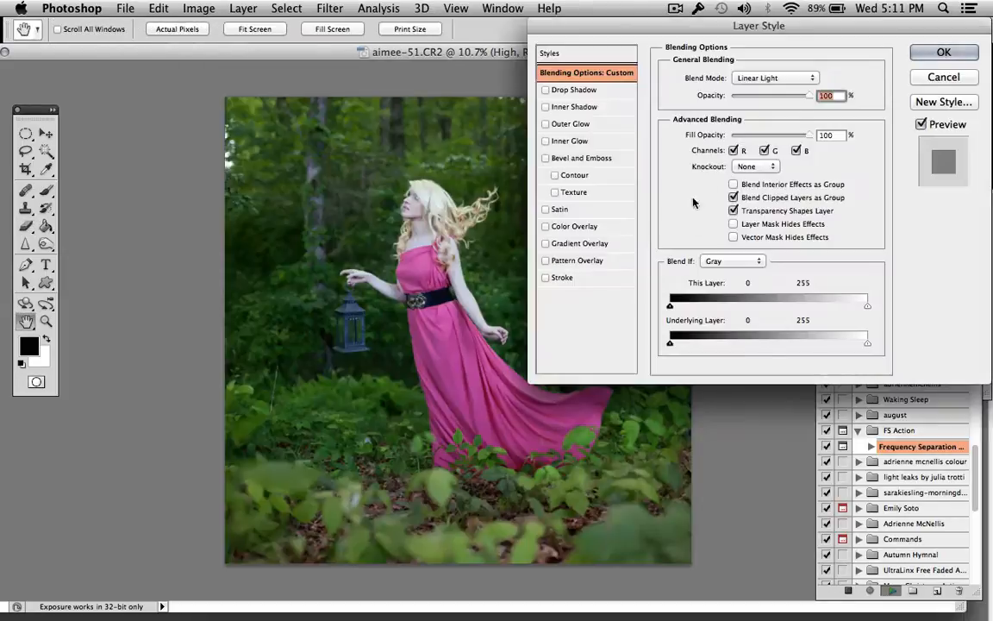
left_click(945, 60)
left_click(630, 278)
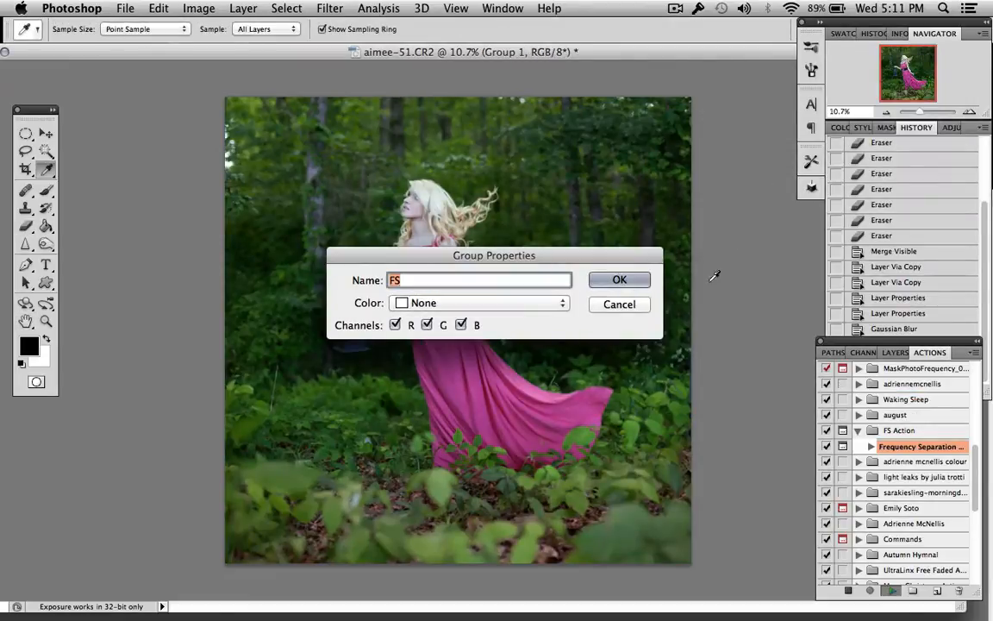
left_click(643, 282)
- Target the High layer inside the FS group and heal the dark spot on the lower forearm with a 27 px Healing Brush
left_click(897, 351)
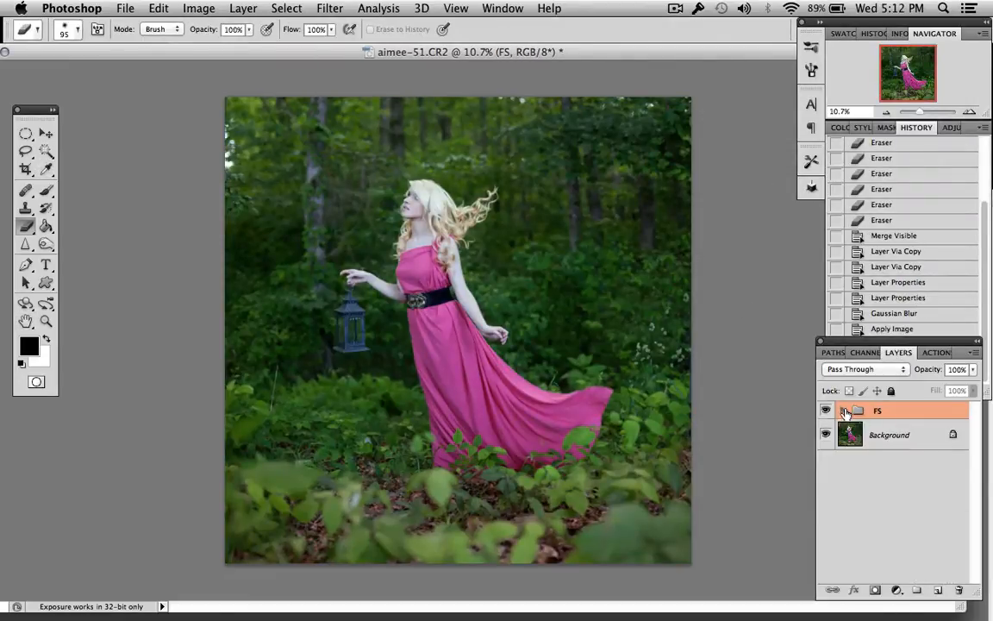
left_click(845, 413)
left_click(902, 436)
key("j")
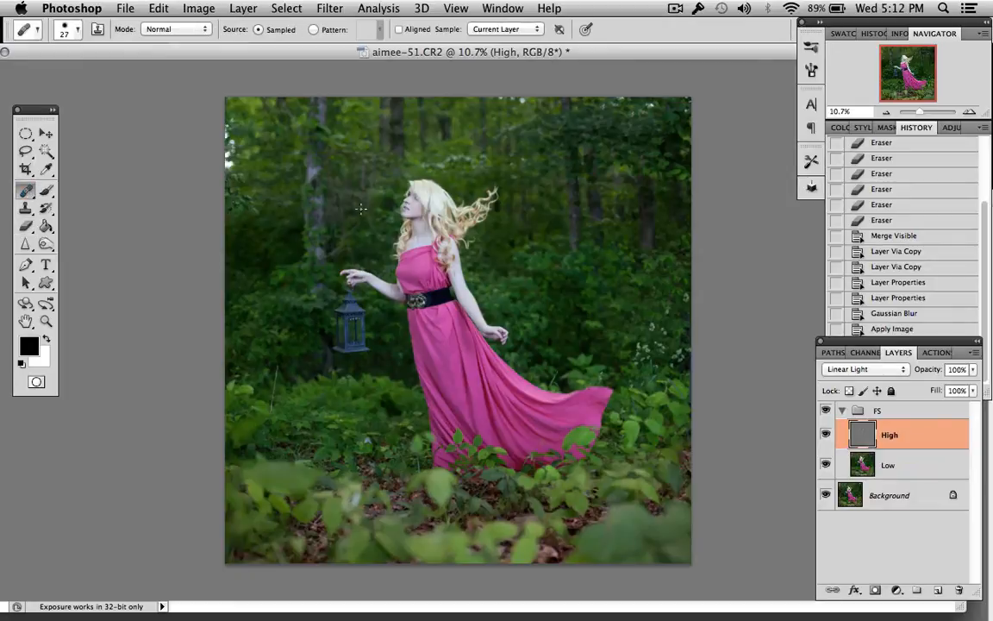
scroll(360, 209, "up", 8)
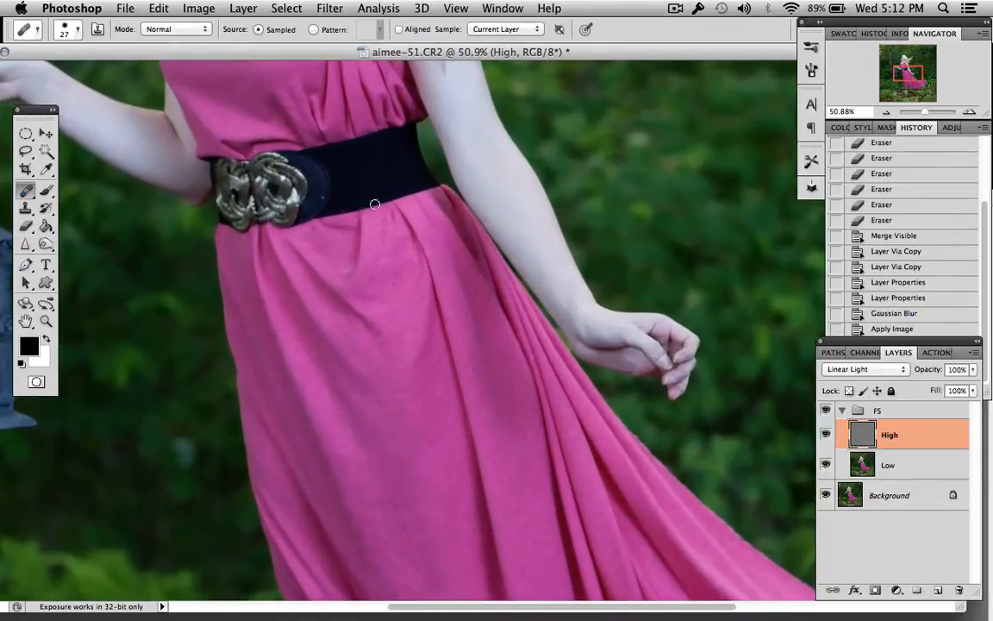
scroll(547, 240, "up", 5)
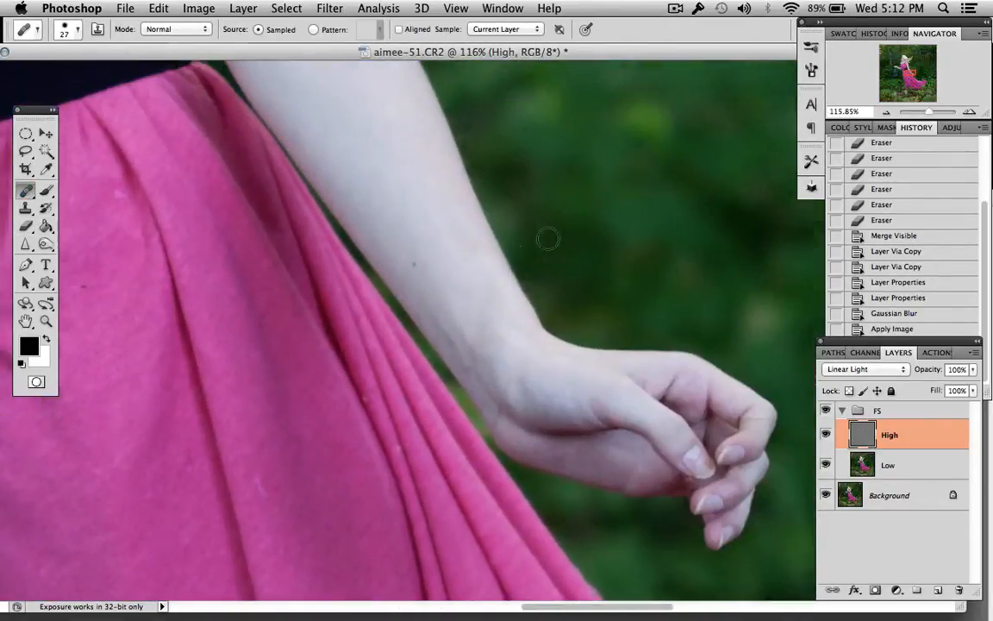
scroll(548, 239, "up", 2)
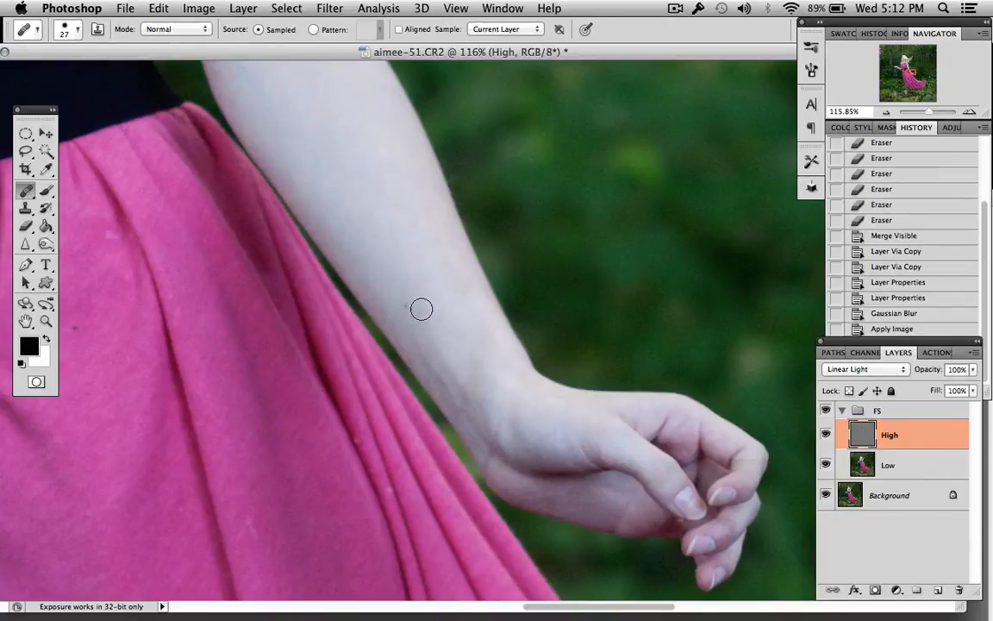
left_click(424, 309, "alt")
left_click(408, 309)
- Reduce the Healing Brush to 20 px and heal the creases across the middle of the neck on the High layer
right_click(435, 317)
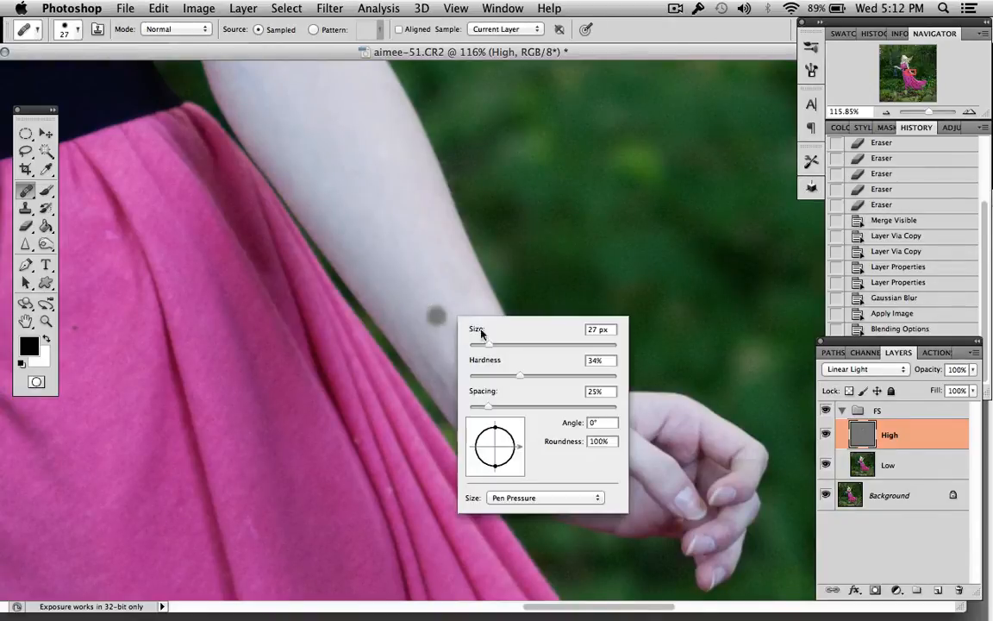
left_click_drag(491, 346, 487, 350)
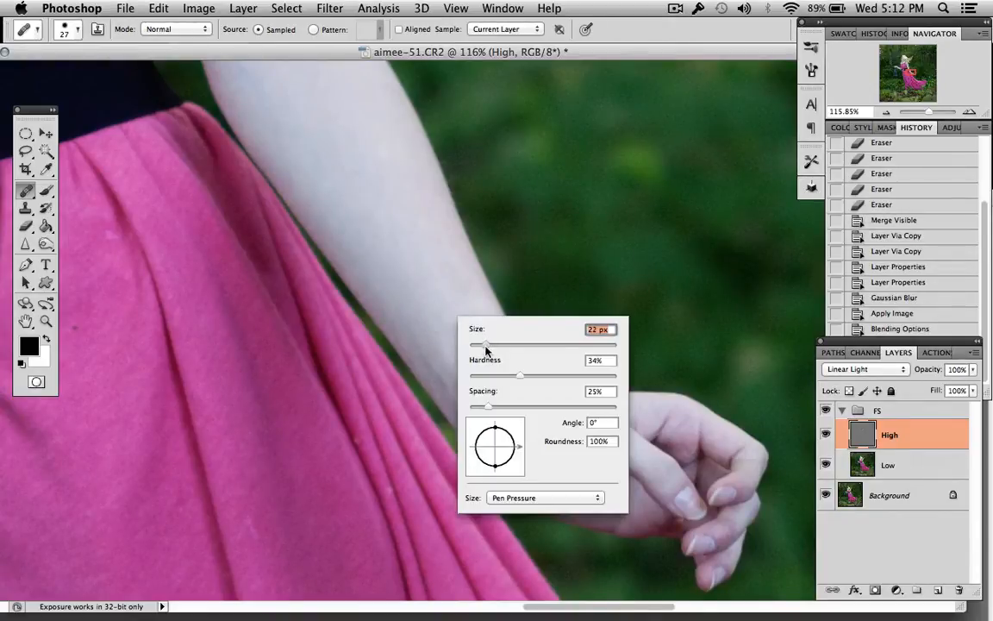
left_click(434, 256)
scroll(498, 275, "up", 12)
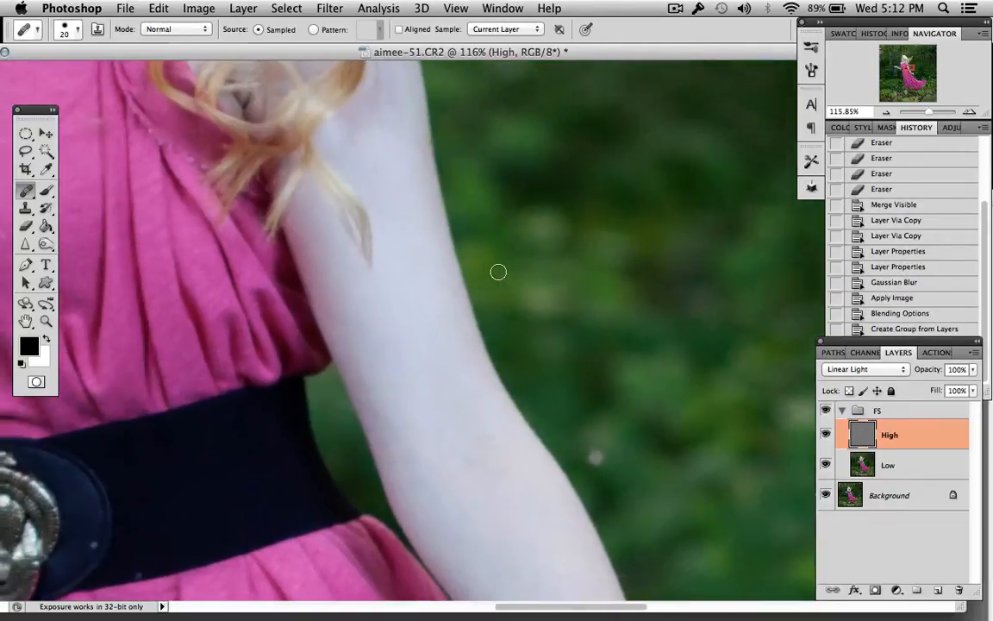
scroll(497, 270, "up", 10)
scroll(498, 270, "left", 10)
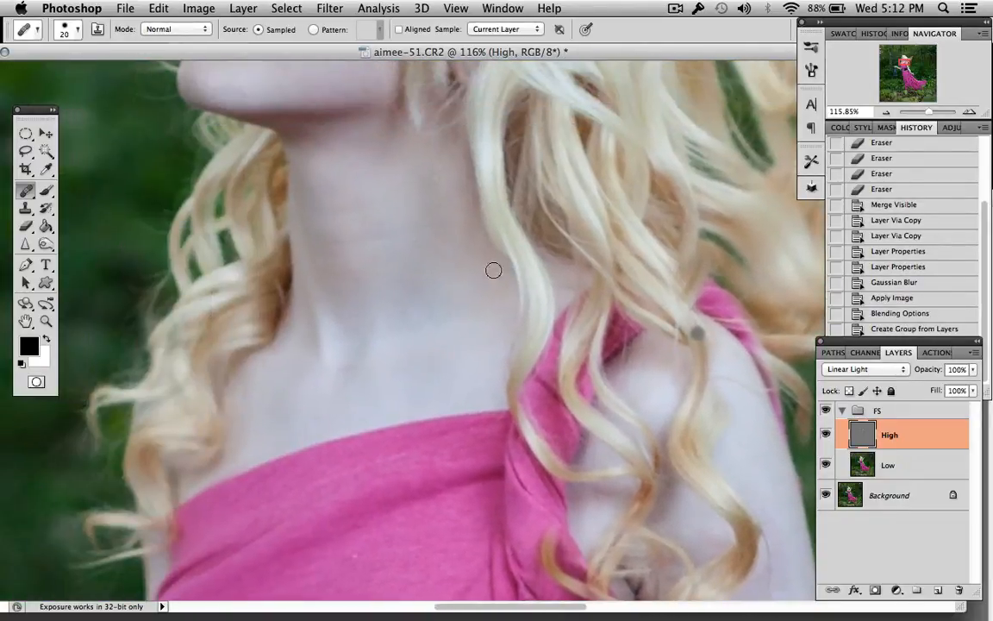
left_click(334, 247)
left_click(318, 239)
left_click(342, 240)
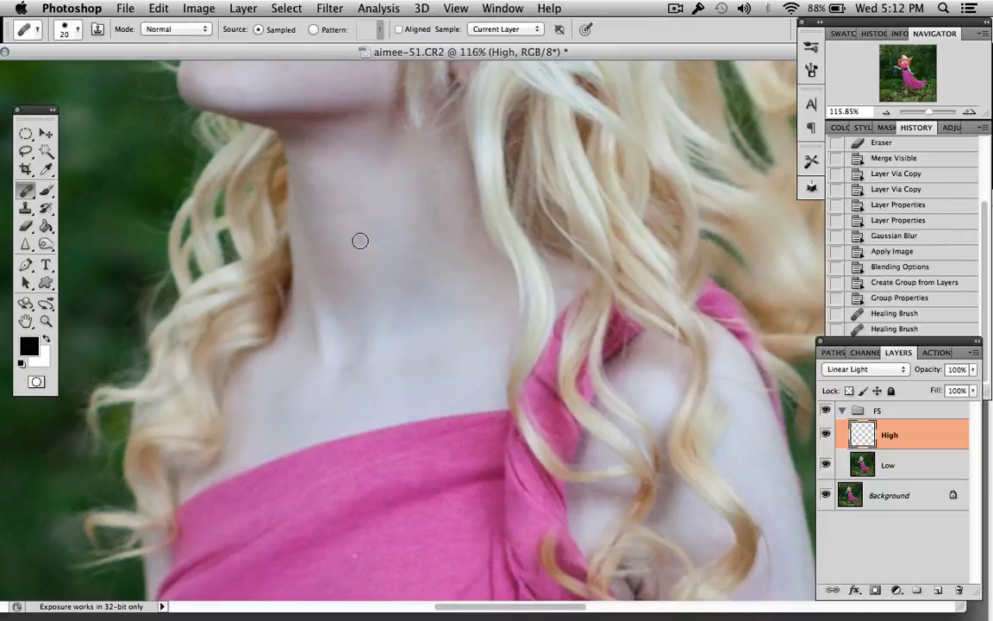
left_click(362, 240)
left_click(391, 237)
left_click(401, 260)
- Heal the remaining fine lines on the upper neck and the skin toward the hair, resampling clean skin nearby
left_click(374, 221, "alt")
left_click(357, 210)
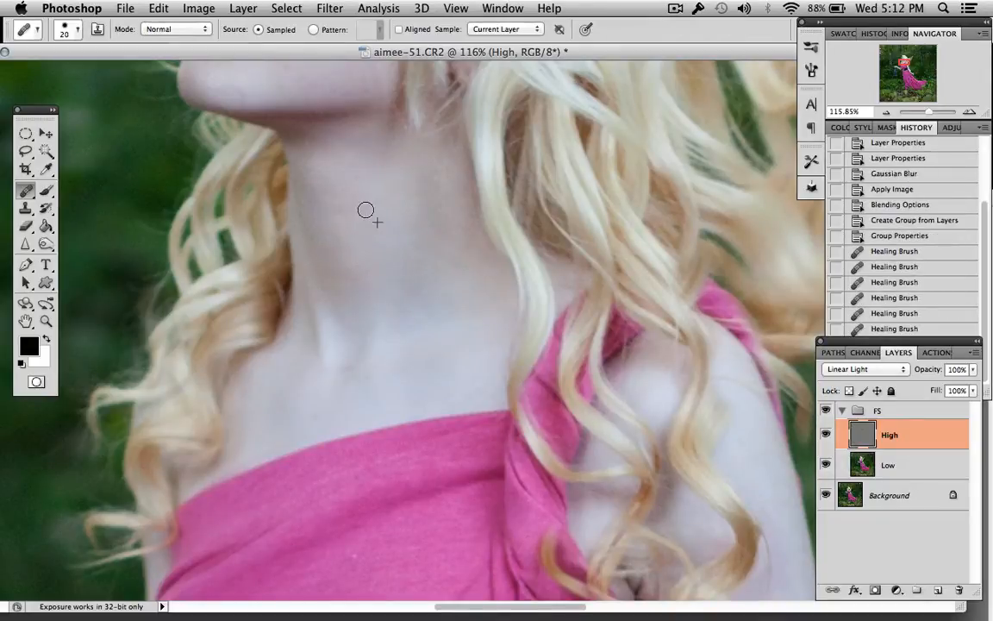
left_click(365, 211)
left_click(378, 207)
left_click(386, 198)
left_click(391, 203)
left_click(397, 211, "alt")
left_click(400, 191)
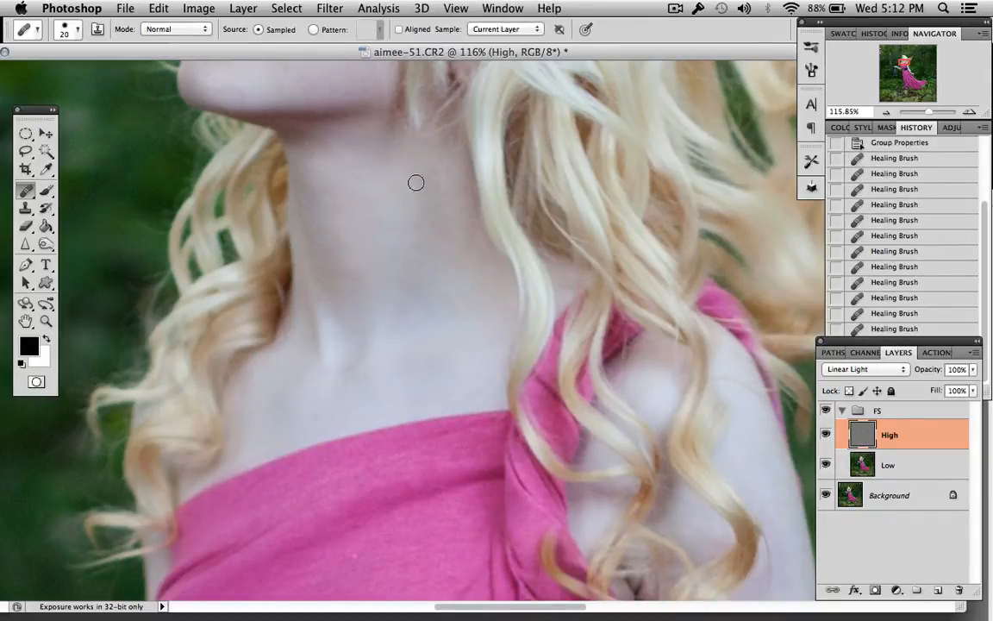
left_click(415, 182)
mouse_move(428, 224)
left_mouse_down()
mouse_move(427, 244)
mouse_move(437, 227)
left_mouse_up()
left_click(424, 227)
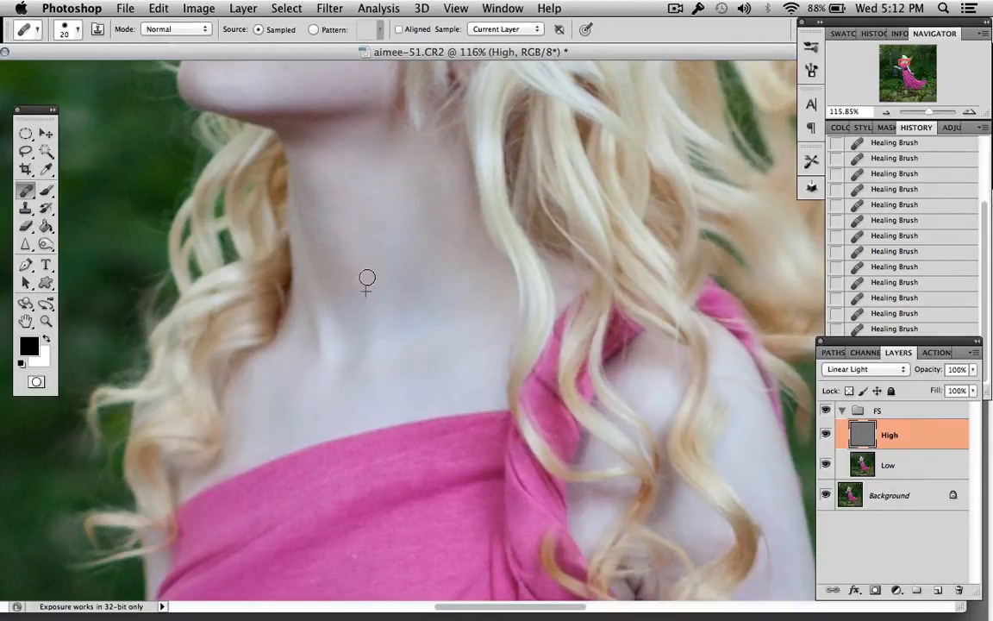
- Heal the blemishes on the cheek, from the marks beside the jaw up to the skin below the eye
scroll(401, 244, "up", 10)
scroll(401, 237, "up", 5)
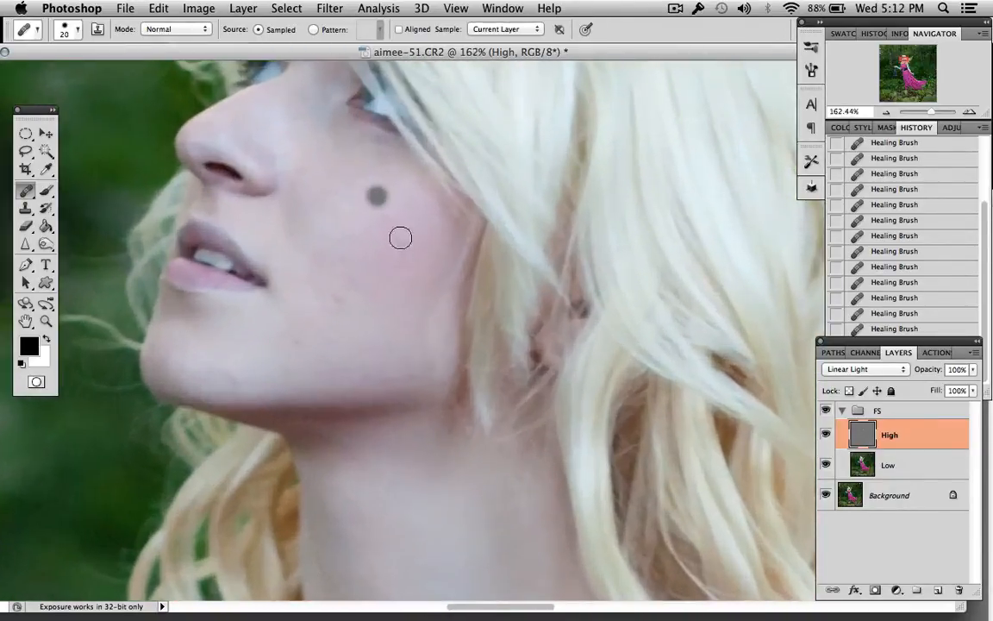
left_click(359, 315, "alt")
left_click(344, 298)
left_click(339, 311)
left_click(355, 274)
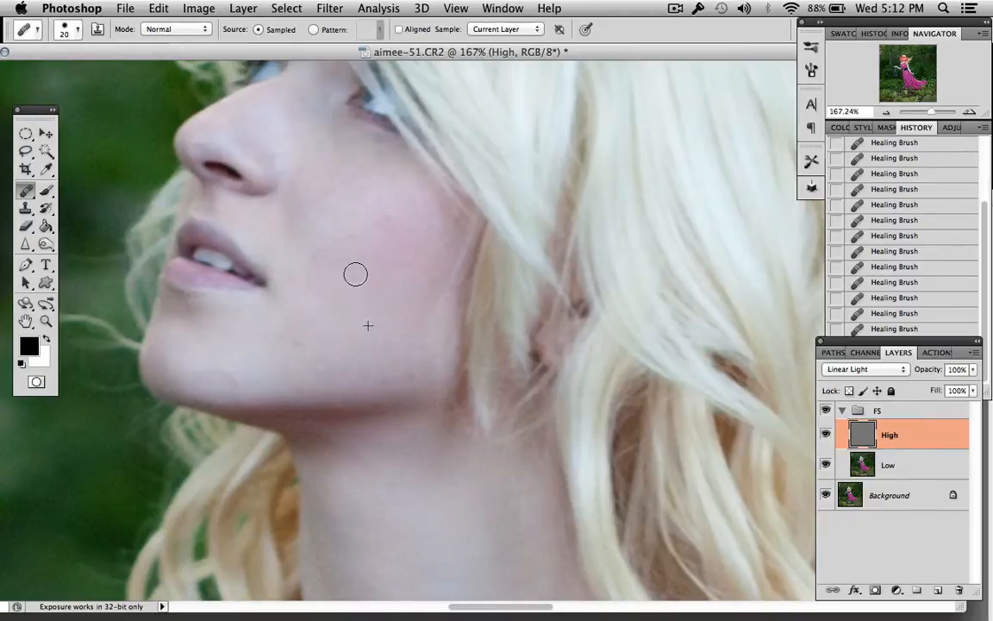
left_click(337, 241)
left_click(352, 183)
left_click(333, 178)
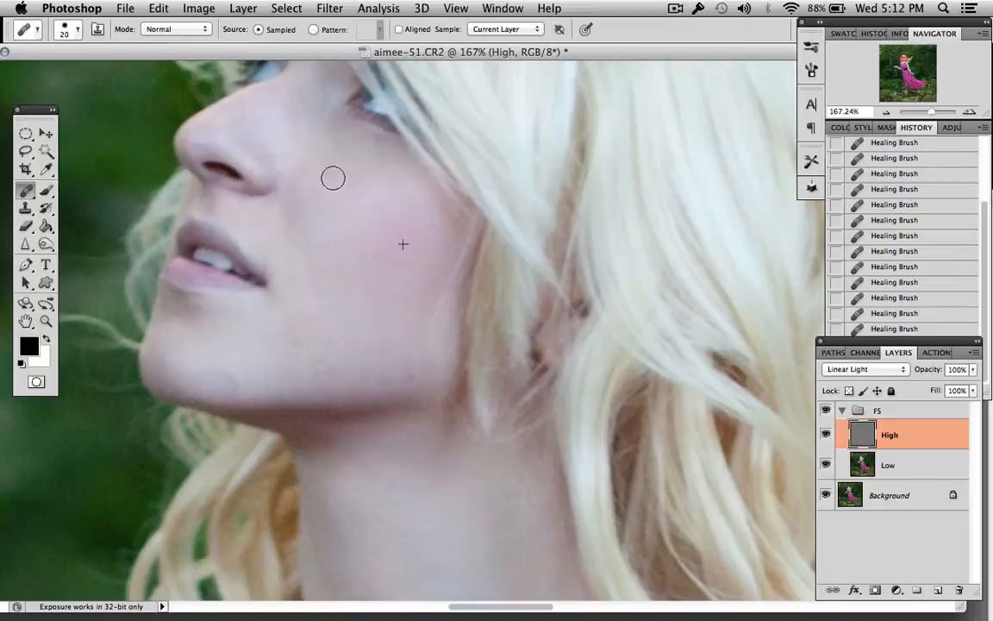
- Heal the skin directly under the near eye and on the cheek beside the nose using freshly sampled skin
left_click(384, 164, "alt")
left_click(387, 154)
scroll(428, 241, "left", 5)
scroll(423, 239, "up", 2)
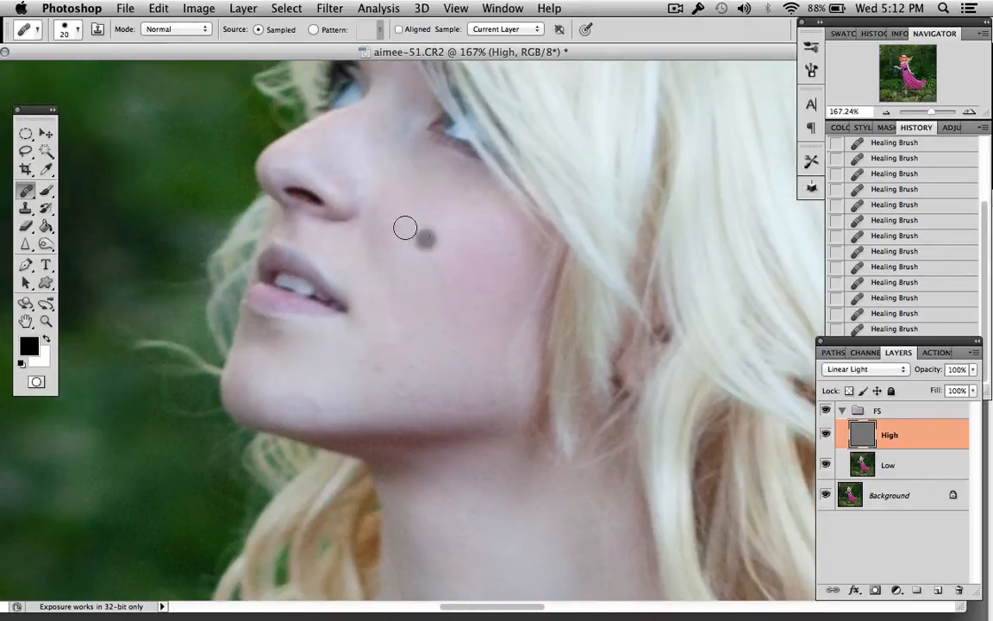
left_click(387, 160, "alt")
left_click(425, 234)
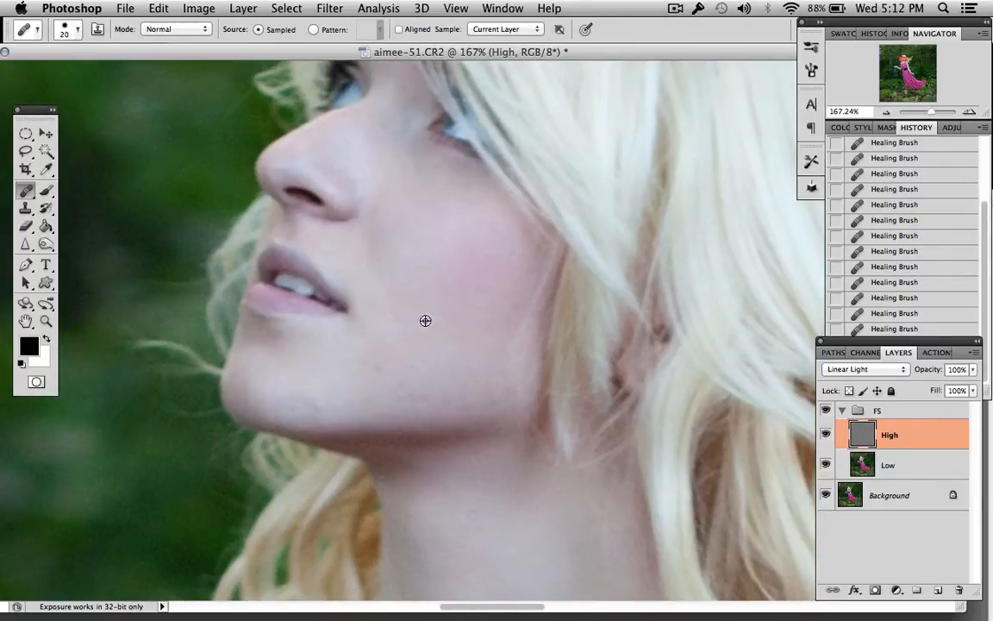
- Heal the small spots on the chin and the lower cheek below the corner of the mouth
left_click(377, 369)
left_click(341, 401, "alt")
left_click(308, 402)
left_click(383, 379)
left_click(447, 379)
- Heal the uneven texture along the jawline, resampling clean skin from the lower cheek
left_click(453, 360, "alt")
left_click(445, 402)
left_click(498, 402)
left_click(454, 371, "alt")
left_click(493, 384)
left_click(471, 399)
left_click(447, 379, "alt")
left_click(415, 395)
left_click(397, 381)
- Heal the leftover marks on the middle of the cheek and the skin beside the corner of the mouth
left_click_drag(493, 357, 544, 363)
left_click(491, 362, "alt")
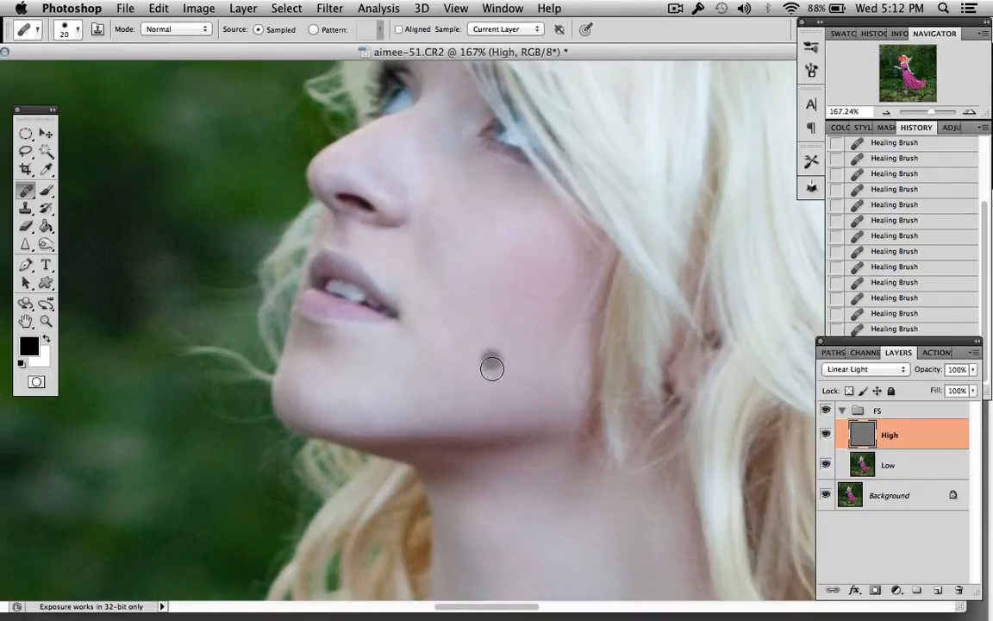
left_click(513, 293)
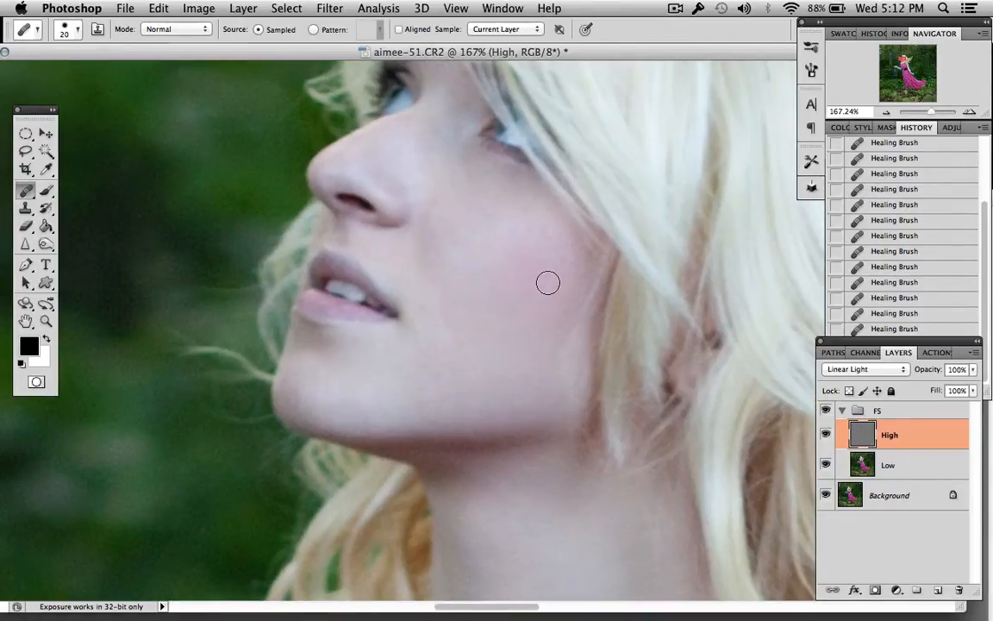
left_click(512, 252)
left_click(488, 339)
left_click(472, 340, "alt")
left_click(457, 340)
left_click(462, 346)
left_click(461, 333)
- Heal the skin beneath the lower lip, on the chin and across the lower cheek toward the jaw
scroll(461, 332, "up", 1)
scroll(462, 333, "left", 1)
left_click(395, 379)
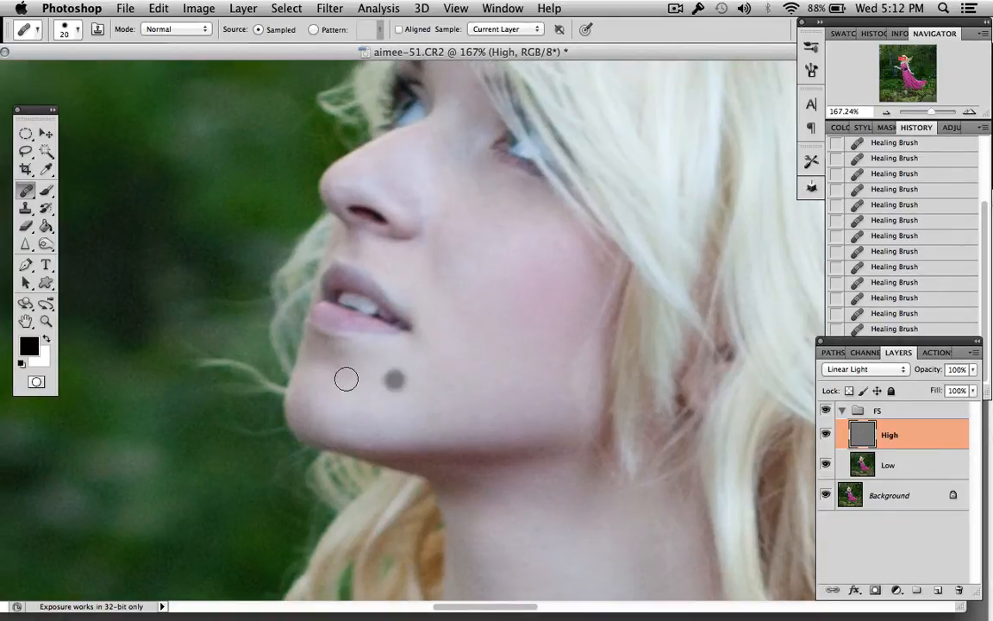
left_click(347, 379)
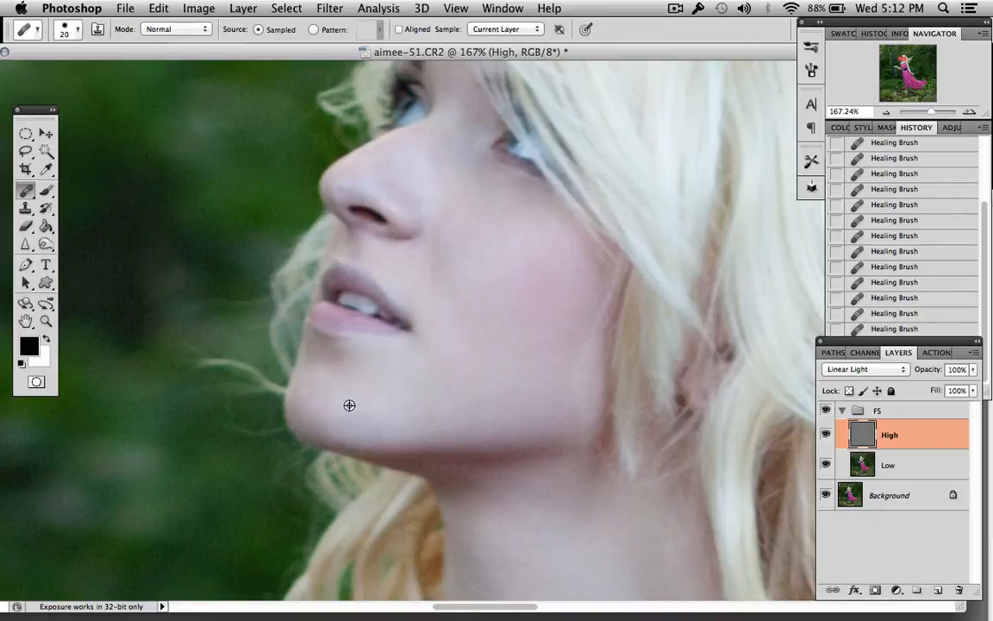
left_click(527, 396)
left_click(481, 397)
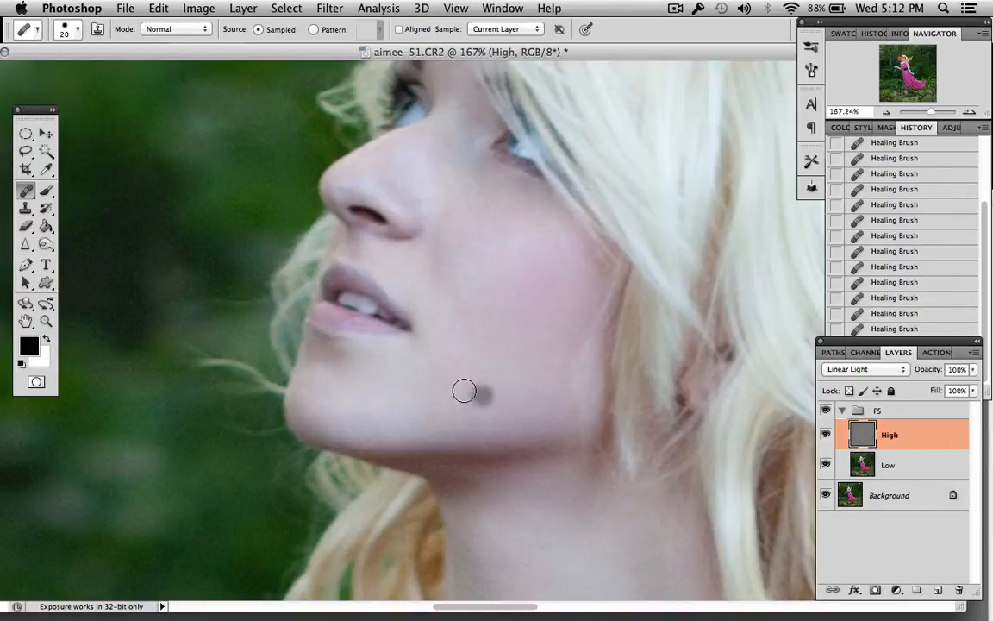
left_click(459, 401, "alt")
left_click(433, 415)
left_click(474, 335)
- Reduce the Healing Brush to 10 px and heal the skin between the side of the nose and the inner eye corner
scroll(474, 337, "up", 5)
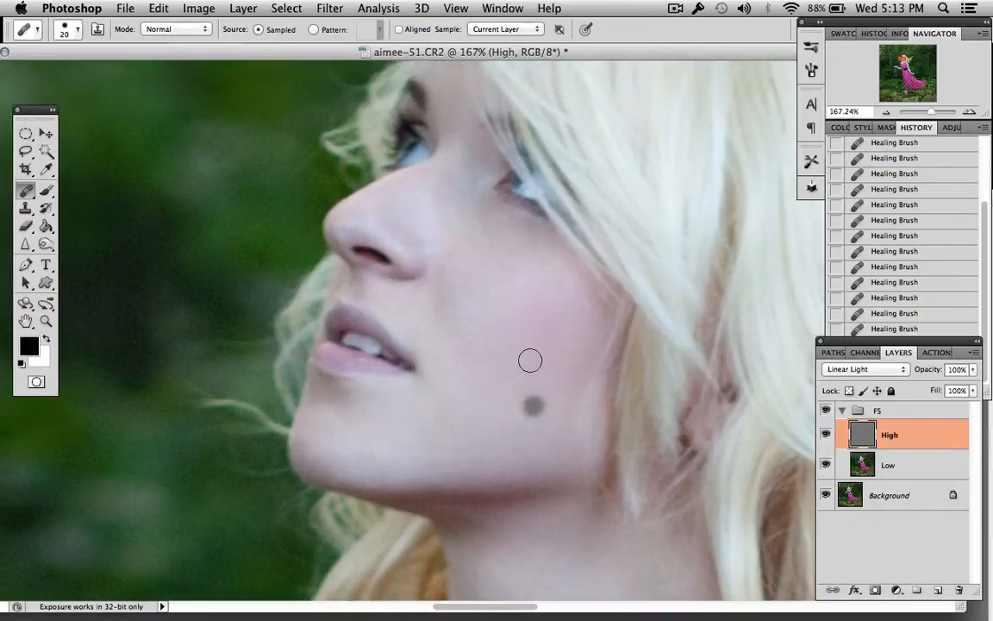
right_click(485, 287)
key("bracketleft")
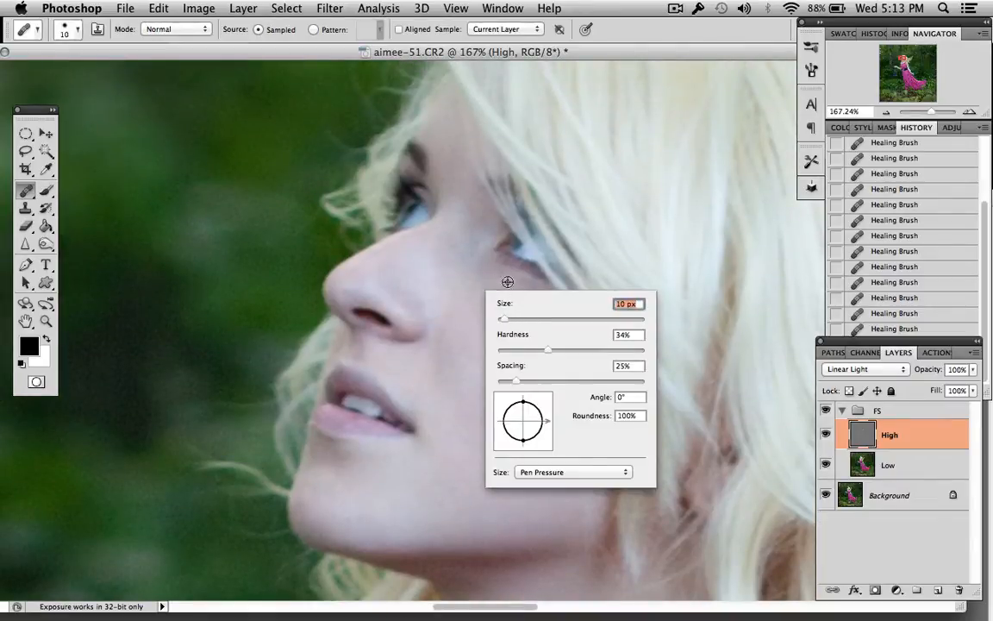
left_click(454, 279, "alt")
left_click(448, 266)
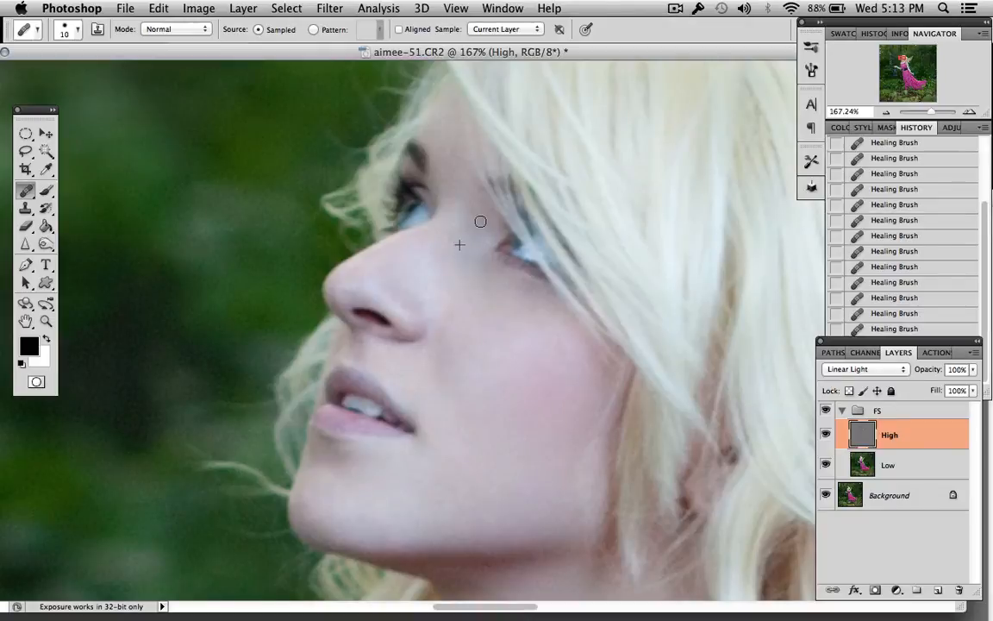
- Examine the chest, bodice, forearm and lantern for remaining blemishes on the High layer
scroll(496, 222, "down", 10)
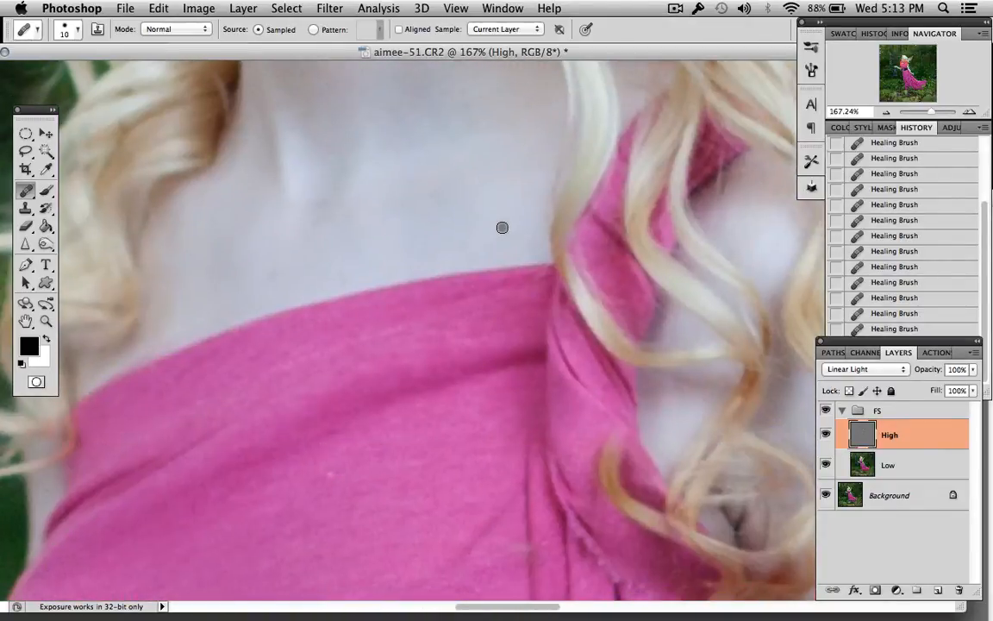
scroll(502, 228, "down", 8)
scroll(501, 227, "left", 4)
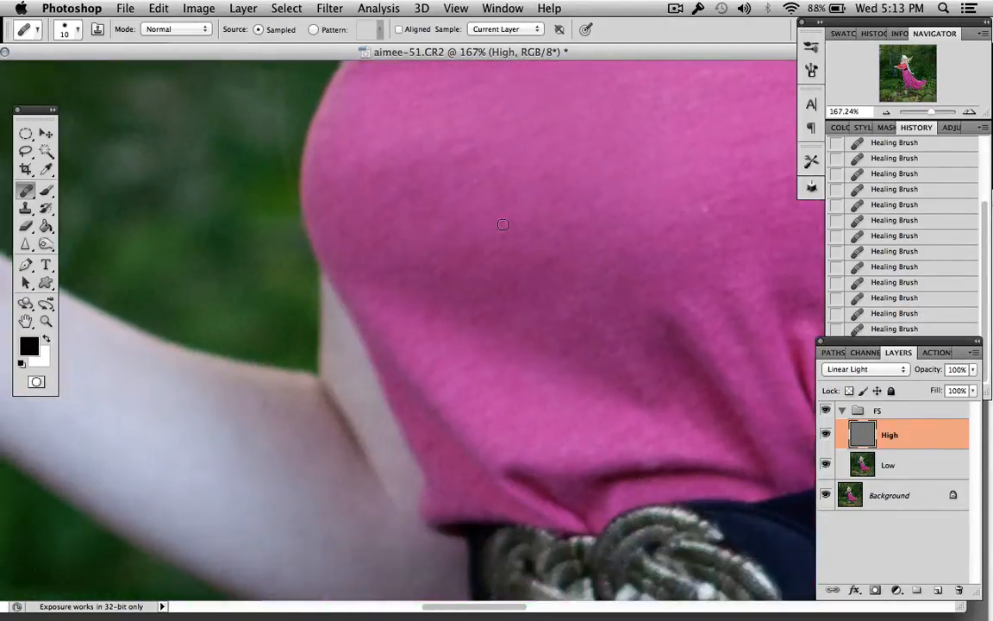
scroll(504, 228, "left", 12)
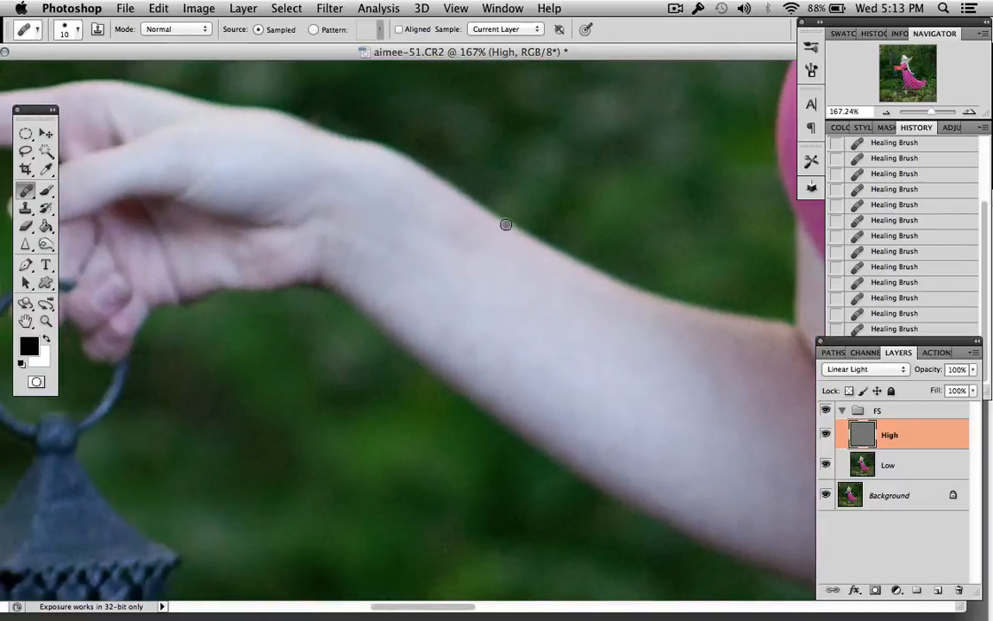
scroll(506, 224, "down", 12)
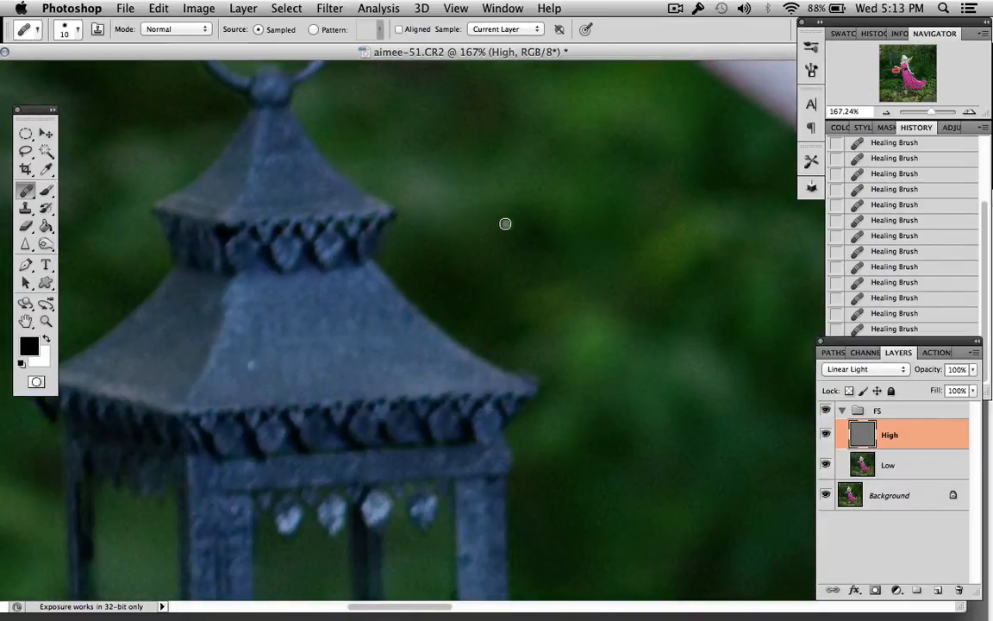
scroll(507, 225, "up", 10)
scroll(507, 225, "left", 4)
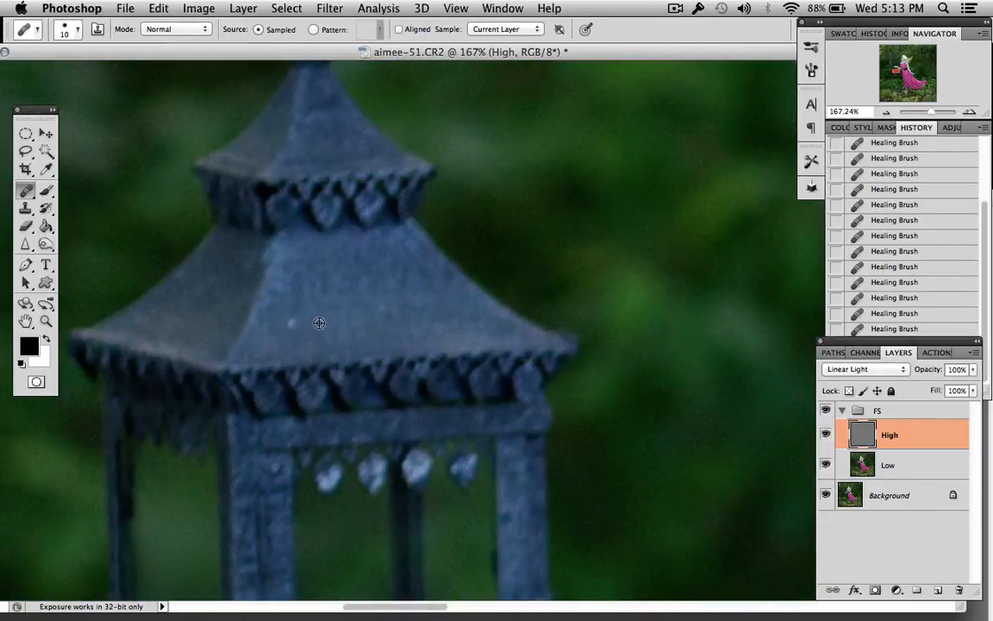
- Heal the pale streak, the dark speck and the light marks on the skirt just below the belt
scroll(388, 286, "right", 15)
scroll(388, 286, "down", 3)
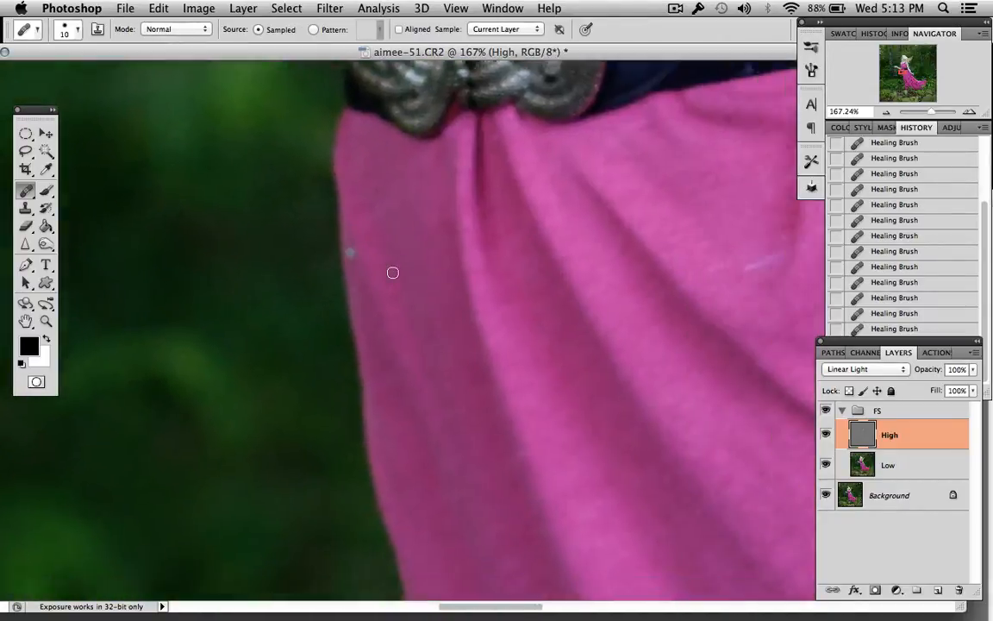
scroll(392, 272, "right", 10)
scroll(392, 272, "down", 2)
left_click(497, 244, "alt")
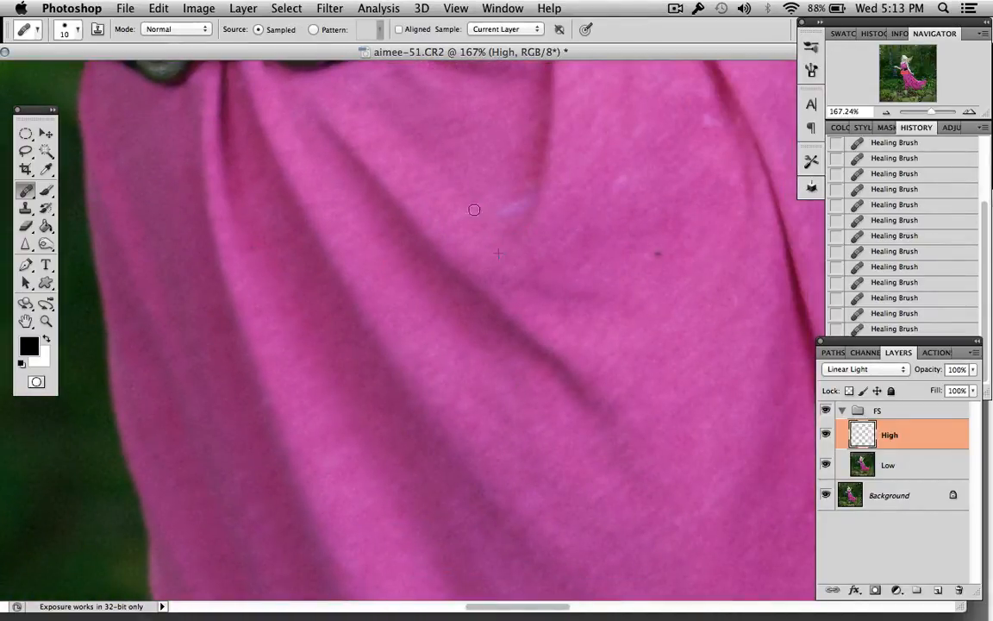
left_click_drag(483, 214, 505, 208)
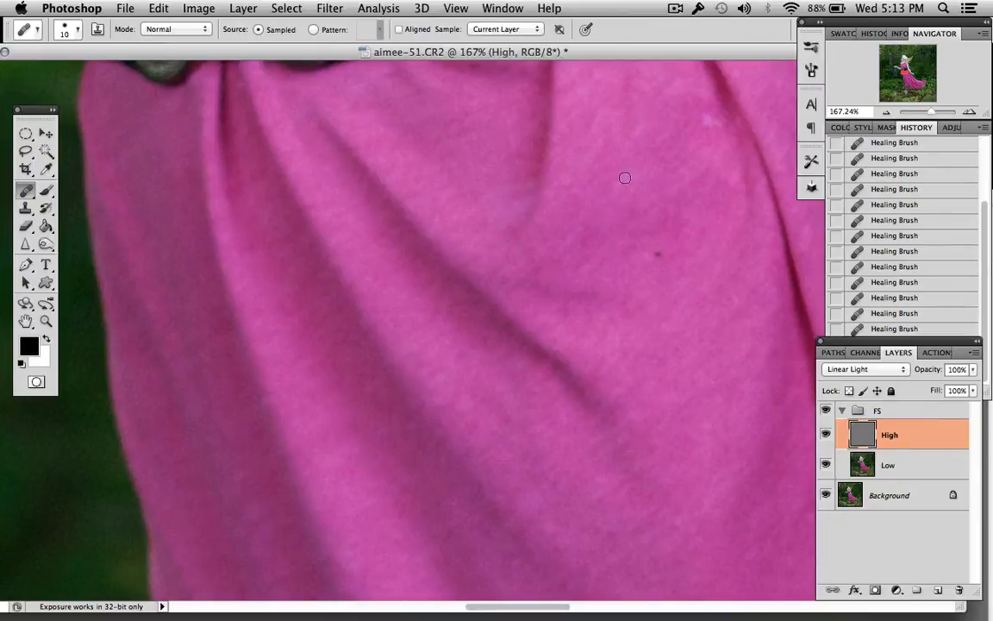
left_click(658, 254)
left_click(721, 124)
left_click(711, 151)
- Heal the light specks on the smooth fabric between the folds in the middle of the skirt
scroll(709, 162, "right", 8)
scroll(710, 162, "down", 1)
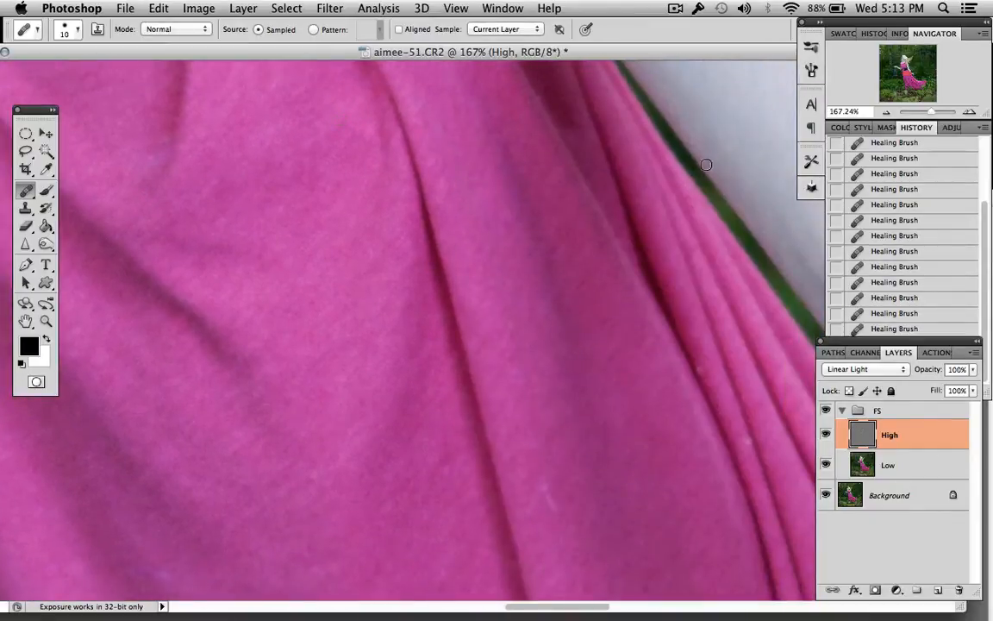
scroll(639, 385, "right", 5)
scroll(638, 386, "down", 3)
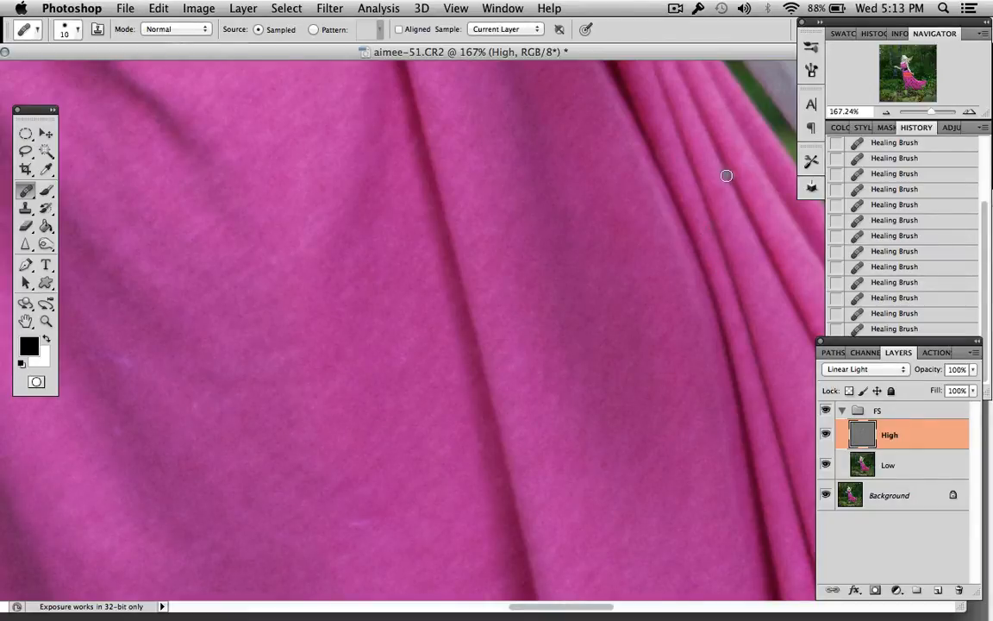
scroll(726, 176, "left", 10)
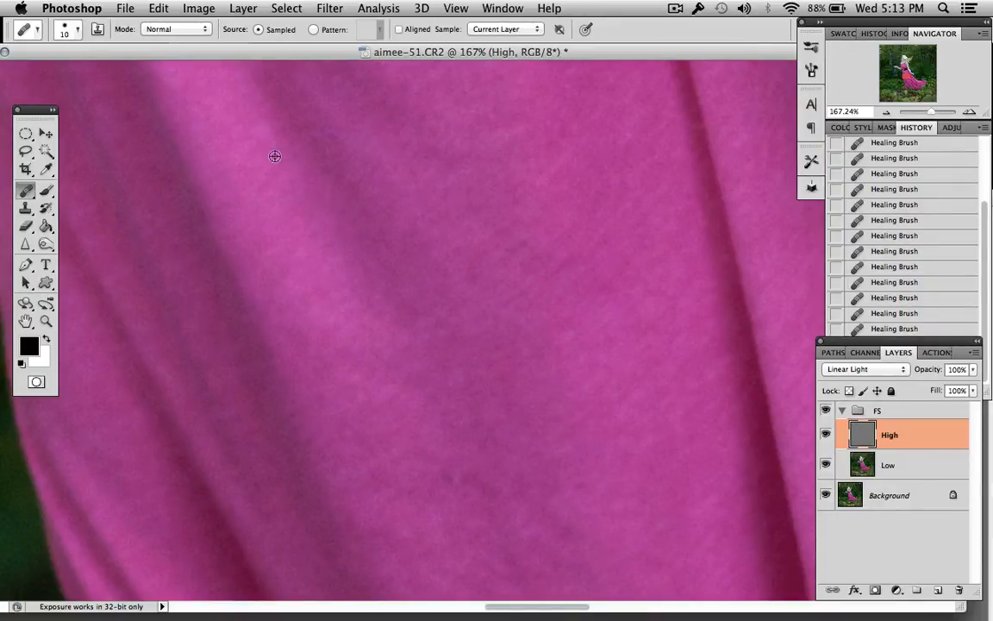
left_click(354, 195)
left_click(492, 292)
- Heal the small marks farther down the skirt and across the fabric toward the deep dark folds
scroll(492, 284, "down", 8)
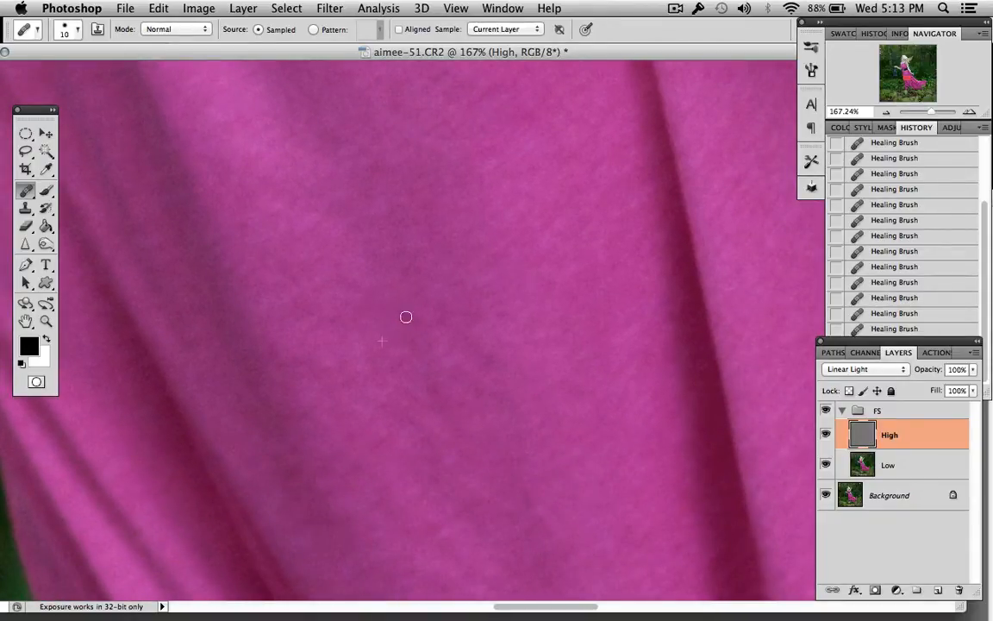
left_click(461, 372)
scroll(585, 367, "right", 5)
left_click(583, 366)
scroll(584, 364, "right", 5)
left_click(587, 357)
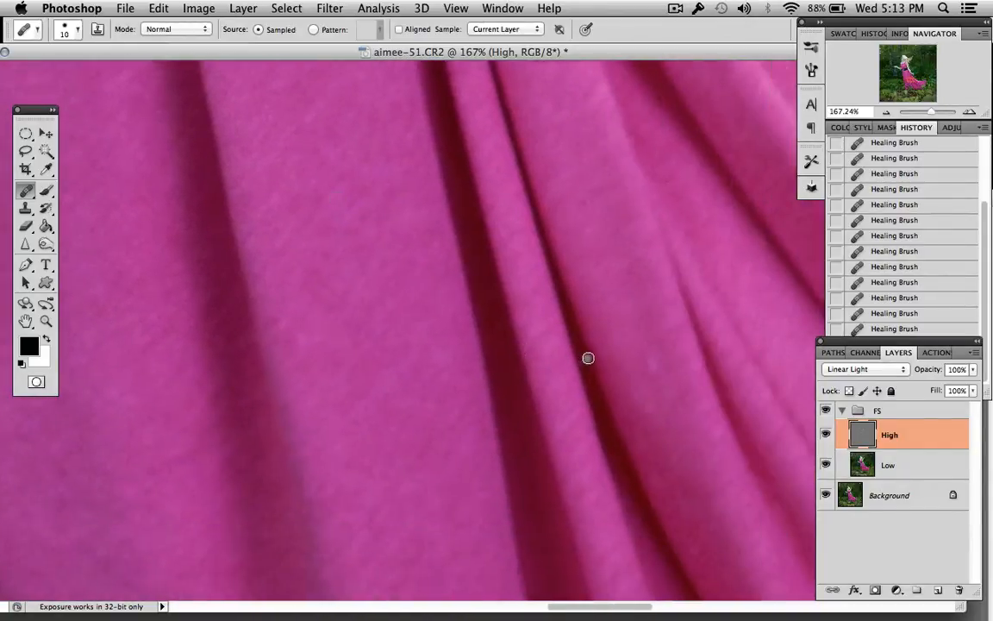
- Heal the light specks on the skirt's draped folds and on the flat fabric beside them
scroll(586, 357, "down", 2)
scroll(586, 357, "down", 1)
scroll(587, 359, "right", 5)
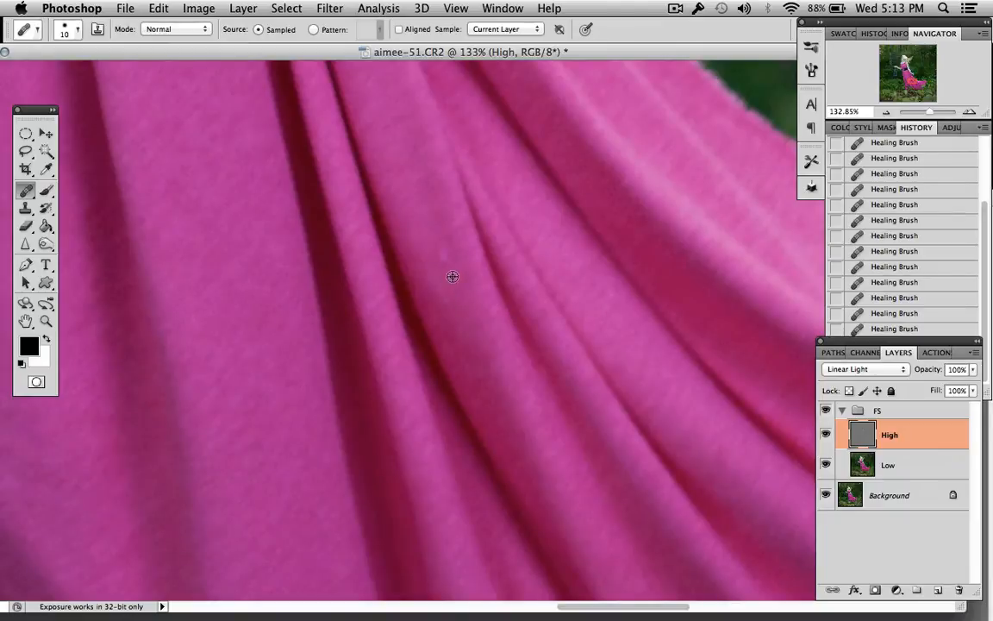
scroll(539, 334, "down", 5)
scroll(542, 328, "right", 3)
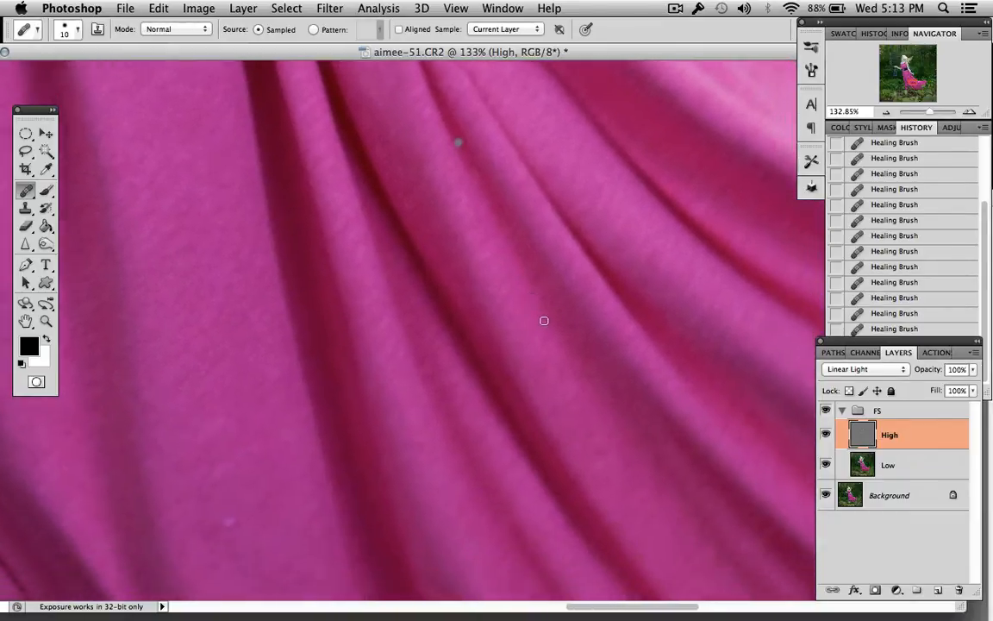
scroll(544, 323, "down", 1)
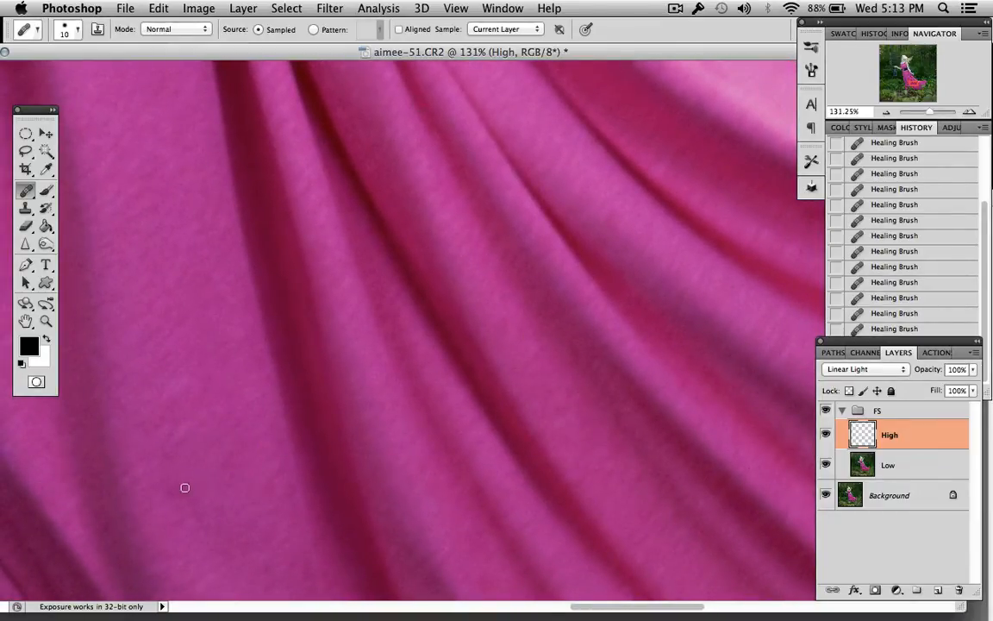
- Review the healed skirt, the hem and the upper body at a reduced magnification
scroll(226, 487, "down", 3)
scroll(226, 487, "left", 2)
scroll(228, 479, "down", 10)
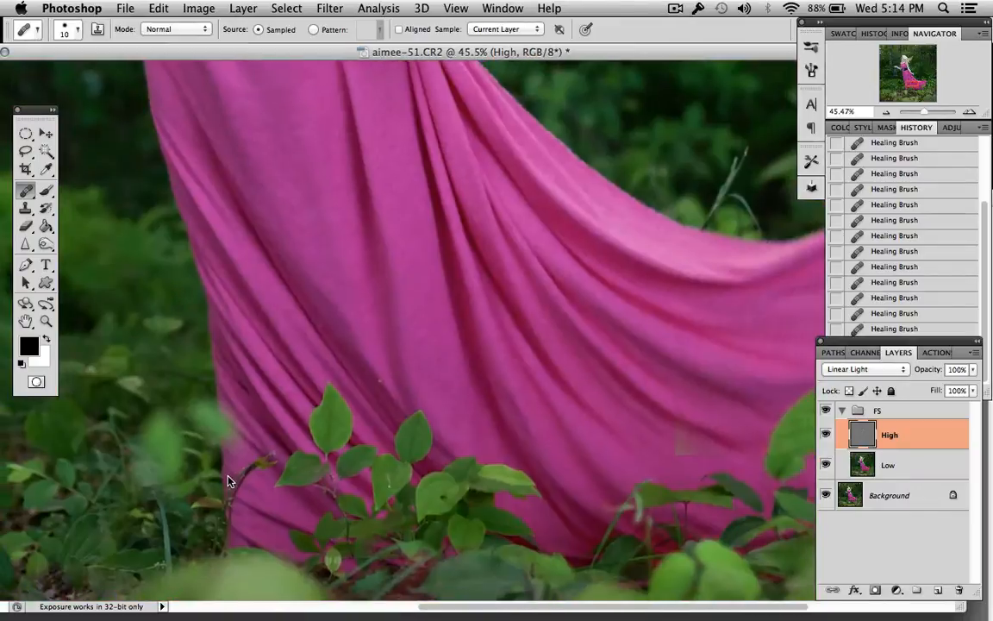
scroll(228, 476, "right", 5)
scroll(228, 476, "down", 1)
scroll(227, 473, "up", 10)
scroll(227, 470, "left", 3)
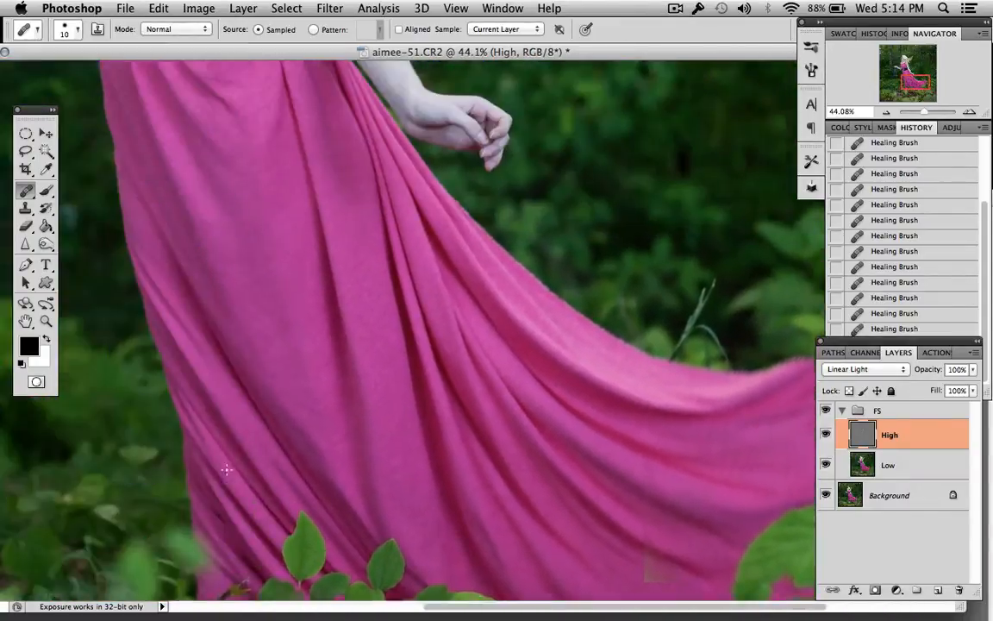
scroll(226, 462, "up", 10)
scroll(227, 462, "left", 2)
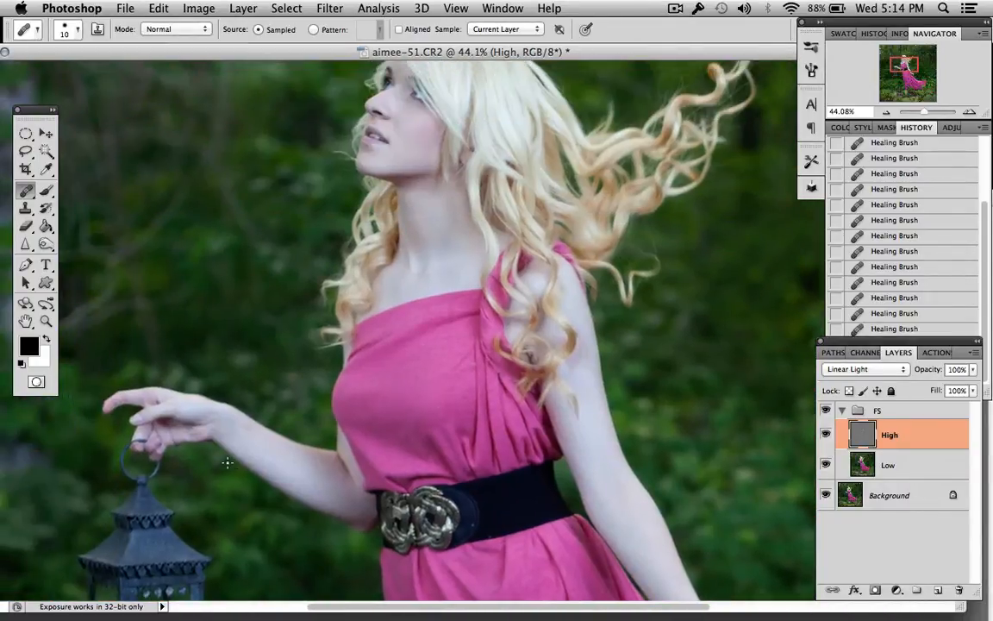
- Target the Low layer and set the Clone Stamp to Lighten mode at 34% opacity
scroll(229, 458, "up", 10)
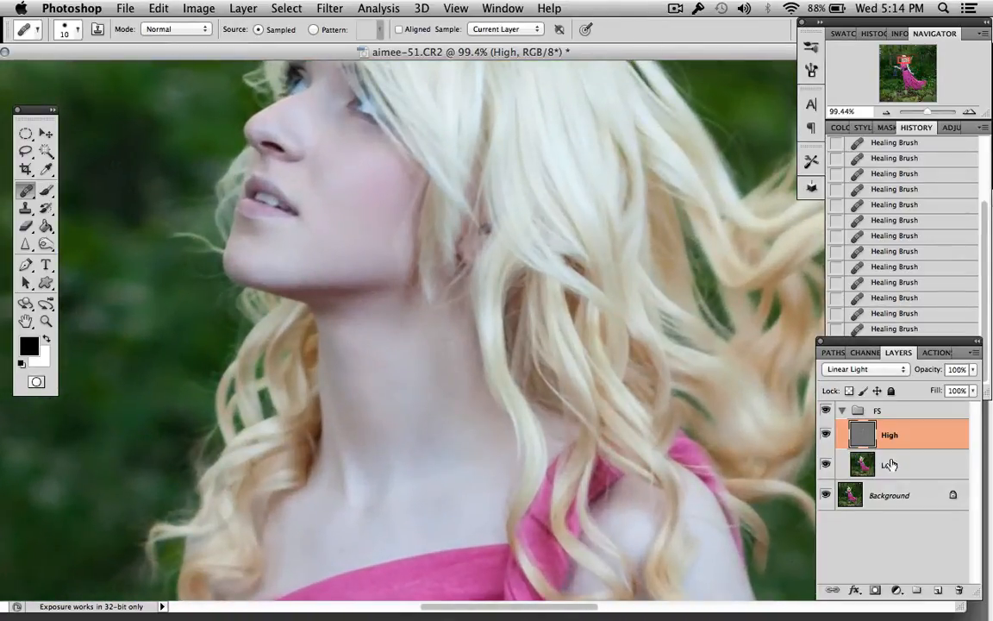
left_click(890, 466)
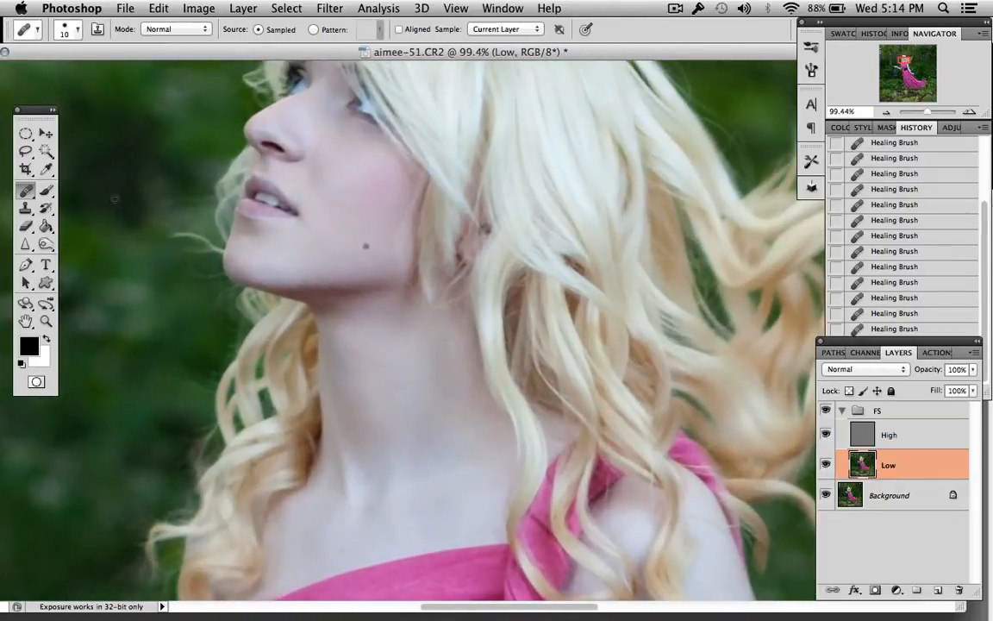
left_click(26, 208)
left_click(223, 29)
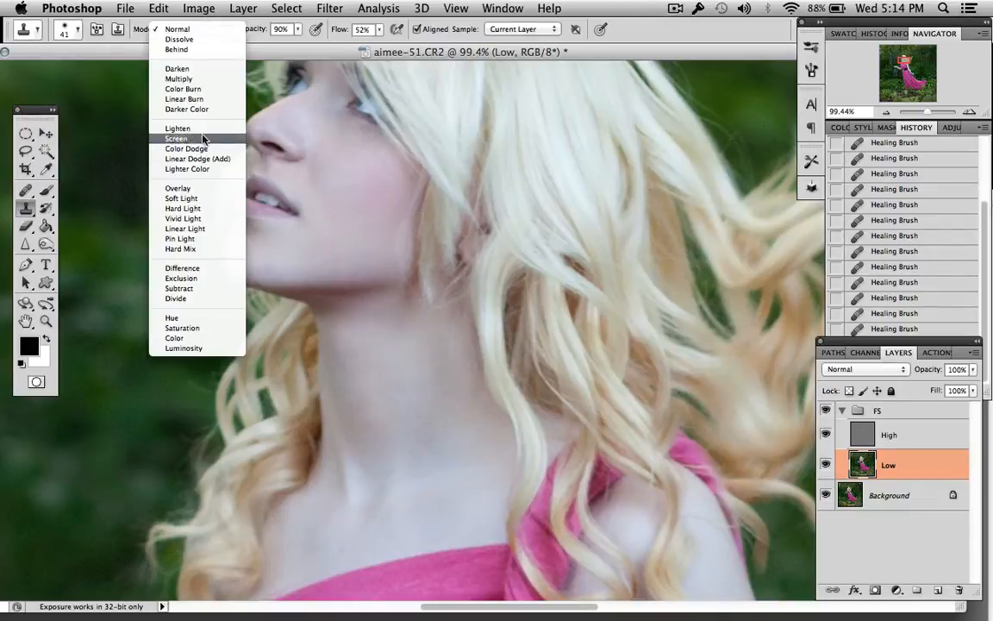
left_click(177, 129)
left_click(296, 29)
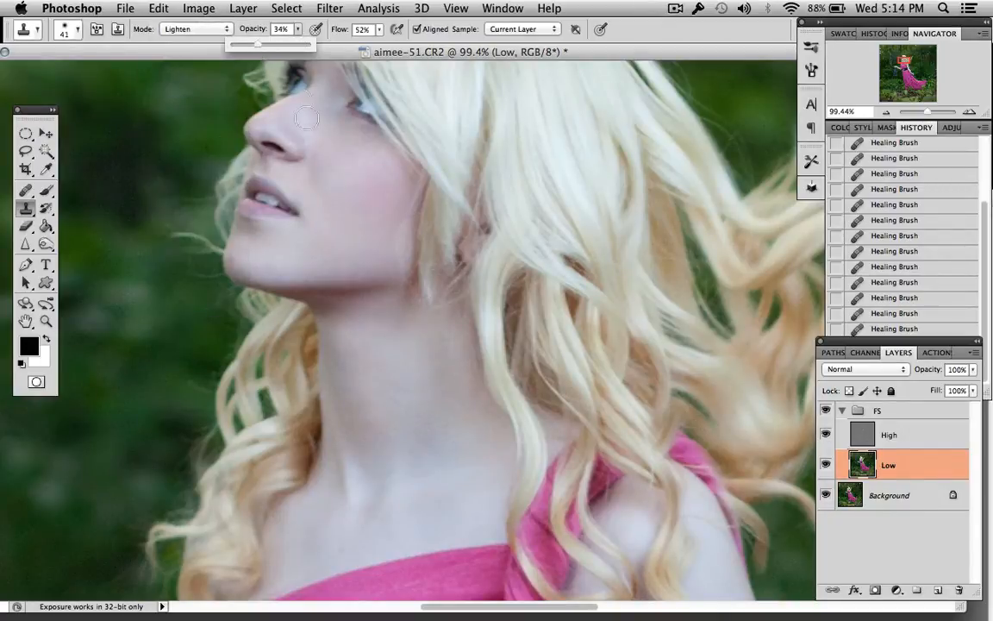
- Clone lighter cheek tone over the shadowed skin beneath the eye, sampling from the upper cheek
left_click(340, 159, "alt")
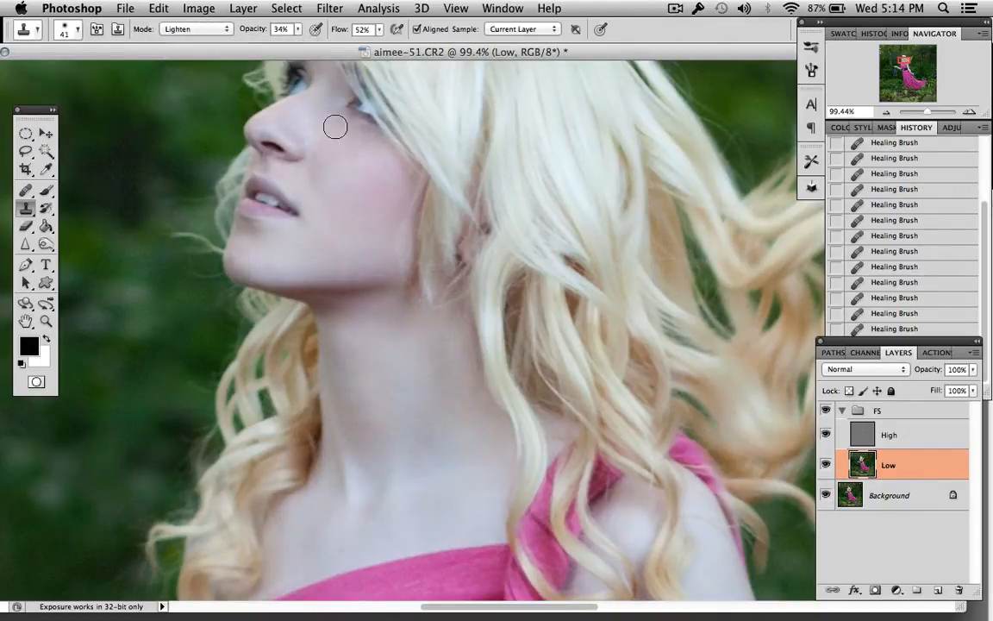
mouse_move(352, 143)
left_mouse_down()
mouse_move(348, 158)
mouse_move(369, 170)
mouse_move(365, 136)
mouse_move(352, 148)
mouse_move(369, 137)
mouse_move(377, 151)
left_mouse_up()
left_click(369, 170, "alt")
mouse_move(369, 143)
left_mouse_down()
mouse_move(352, 133)
mouse_move(366, 171)
mouse_move(339, 161)
mouse_move(340, 170)
left_mouse_up()
left_click(352, 158, "alt")
- Lighten the shadow between the cheek and the side of the nose by cloning nearby cheek tone
left_click(357, 181, "alt")
left_click_drag(339, 170, 320, 178)
left_click(336, 178, "alt")
mouse_move(319, 176)
left_mouse_down()
mouse_move(317, 159)
mouse_move(320, 180)
mouse_move(314, 174)
left_mouse_up()
left_click(347, 182, "alt")
left_click(361, 198, "alt")
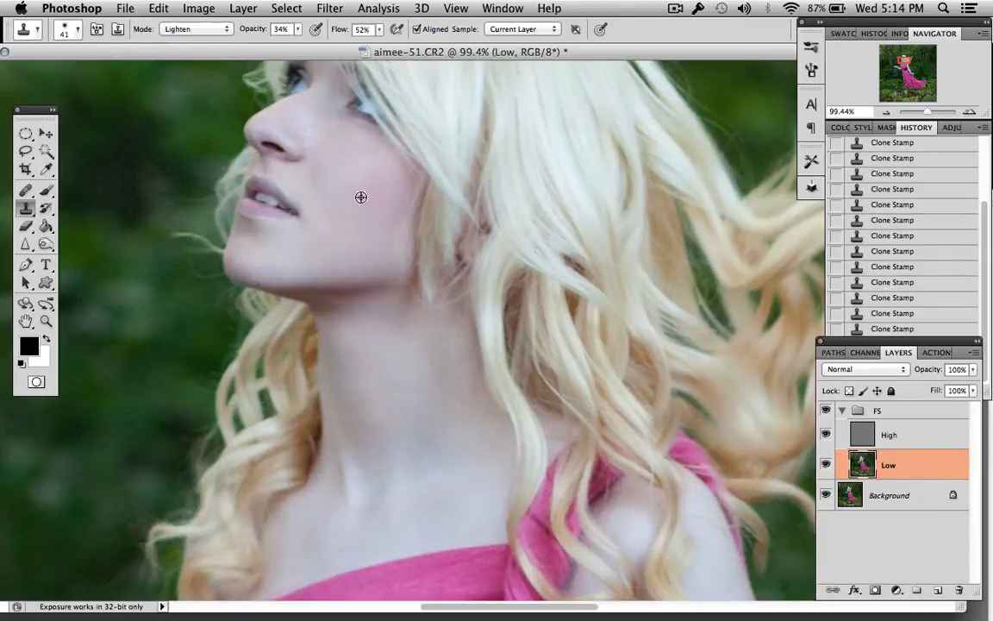
- Clone lower-cheek tone over the skin from the corner of the mouth up alongside the nose
left_click(329, 249, "alt")
mouse_move(304, 226)
left_mouse_down()
mouse_move(308, 242)
mouse_move(340, 212)
mouse_move(316, 178)
mouse_move(322, 157)
left_mouse_up()
left_click(329, 202, "alt")
left_click(335, 186, "alt")
- Even out the tone across the upper cheek with the Clone Stamp, resampling from the cheek and beside the nose
scroll(408, 180, "up", 4)
scroll(407, 179, "left", 4)
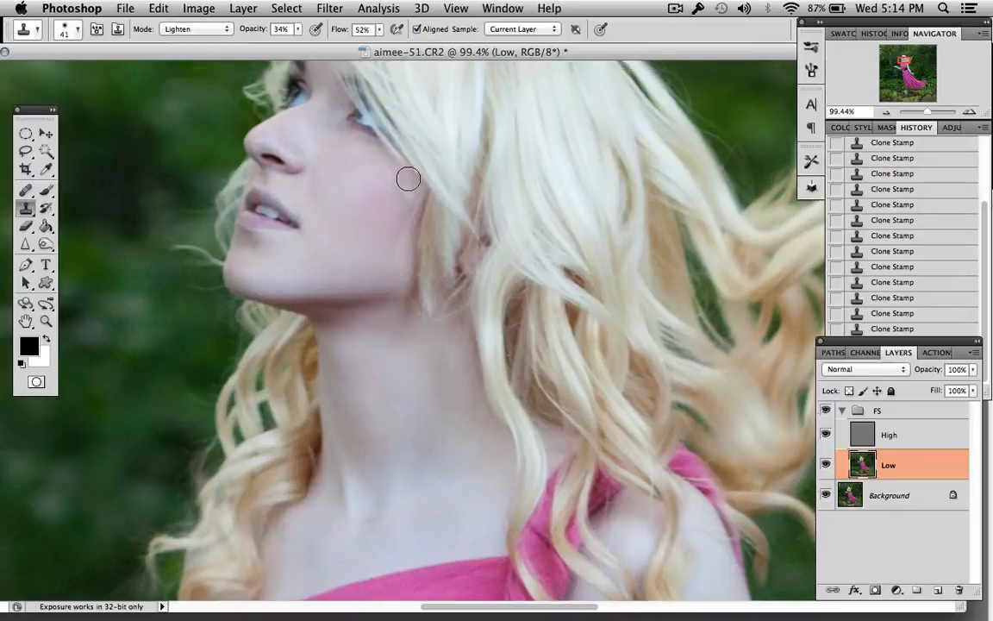
scroll(407, 177, "left", 3)
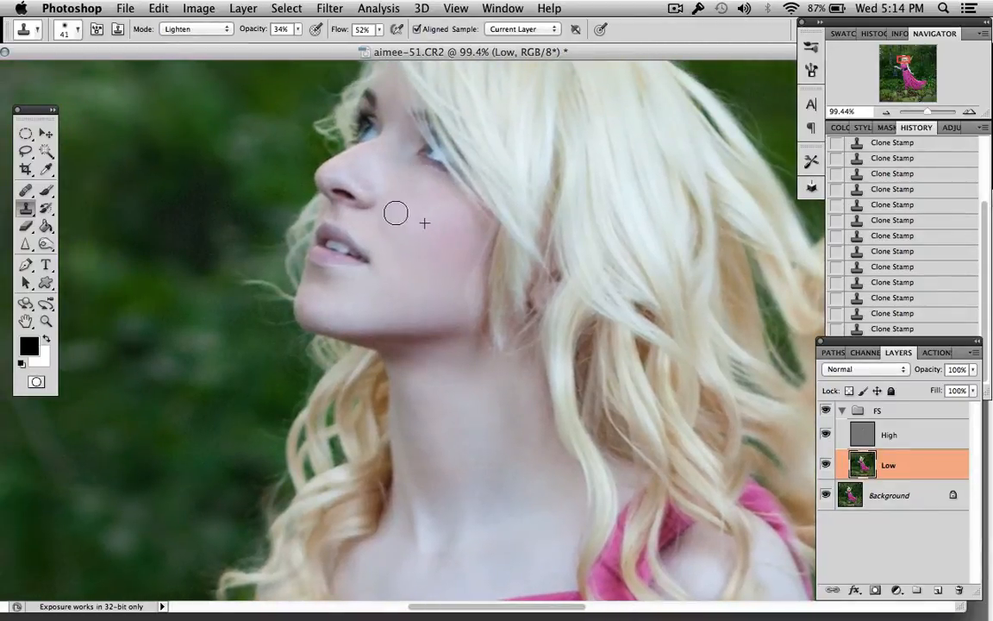
mouse_move(388, 202)
left_mouse_down()
mouse_move(397, 211)
mouse_move(432, 188)
mouse_move(449, 208)
left_mouse_up()
left_click(416, 215, "alt")
left_click(400, 182, "alt")
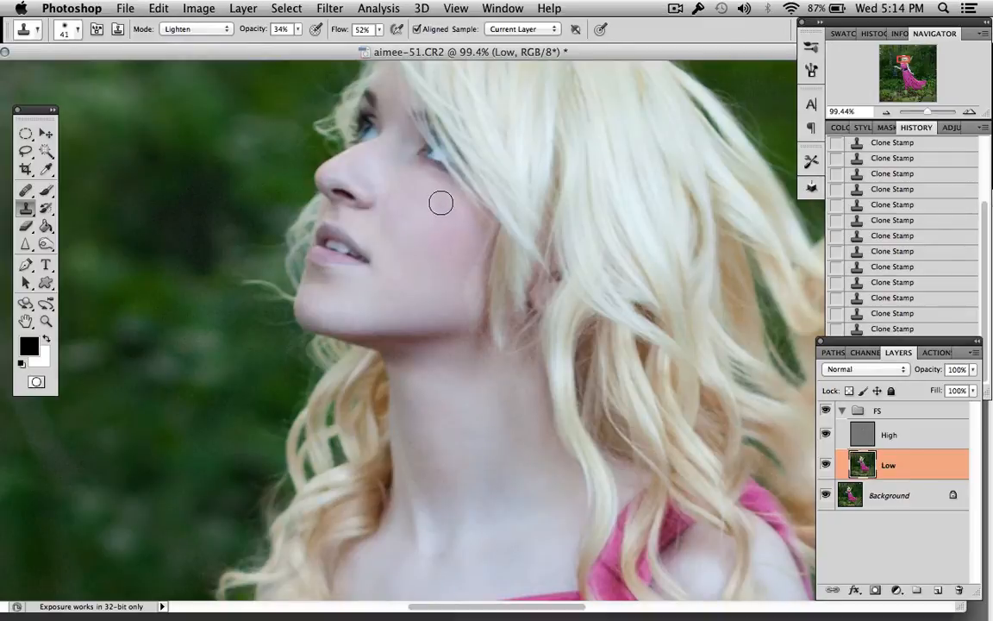
- Collapse the FS group and add a Soft Light layer filled with 50% gray above it
scroll(441, 204, "down", 3)
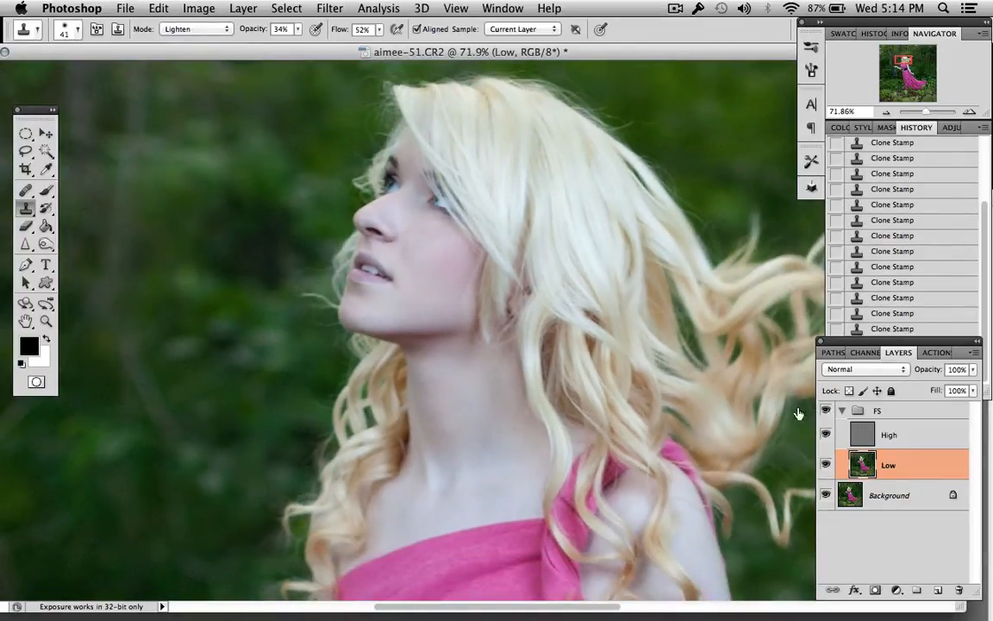
scroll(700, 371, "down", 3)
scroll(702, 371, "down", 2)
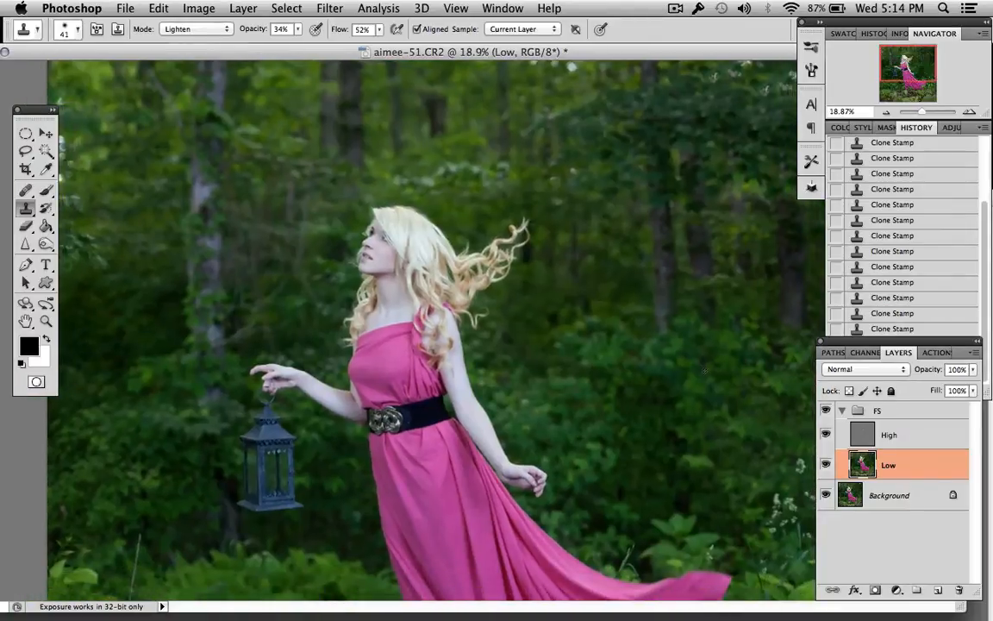
left_click(842, 412)
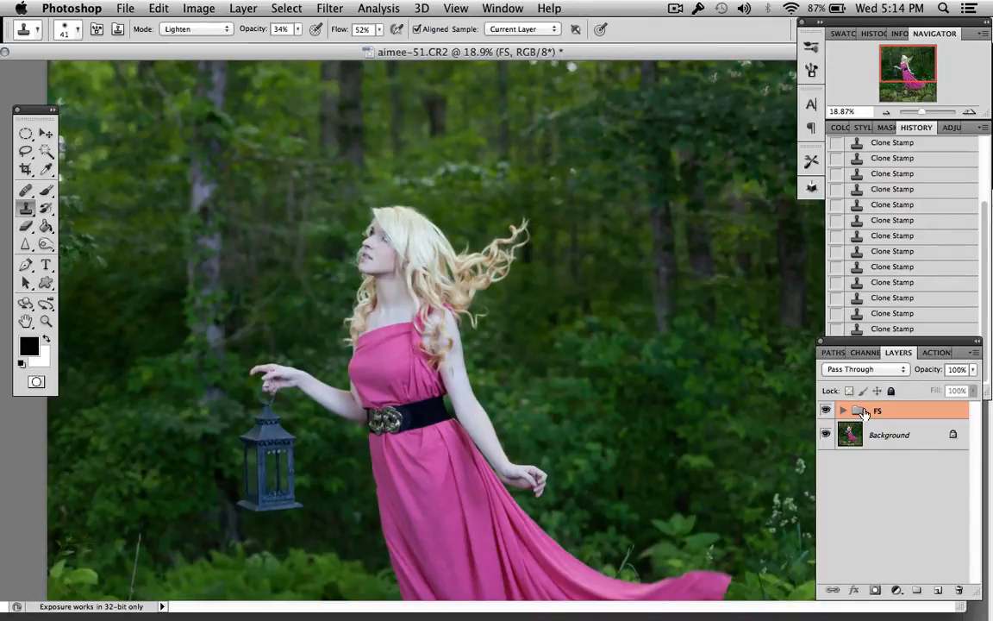
key("super+shift+n")
left_click(414, 379)
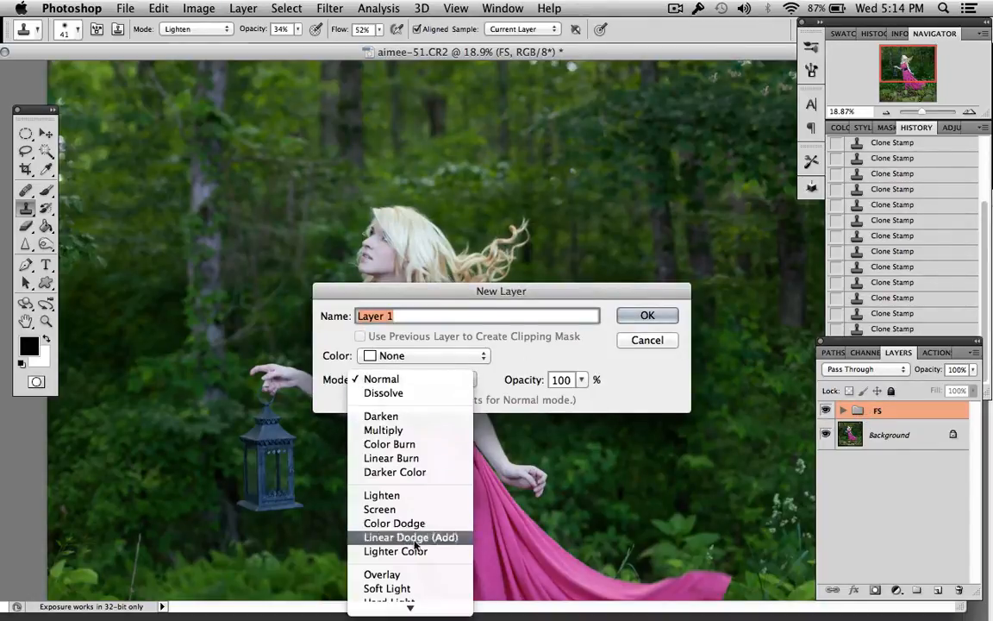
left_click(387, 588)
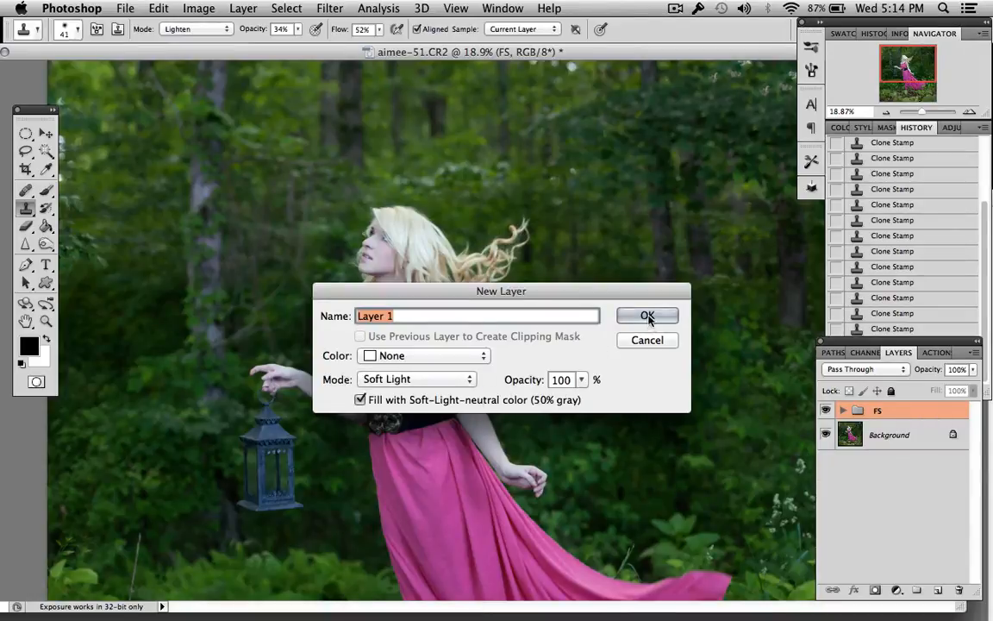
left_click(647, 317)
- Duplicate the gray Soft Light layer, then make the original Layer 1 active and choose the Brush tool
left_click_drag(916, 562, 938, 589)
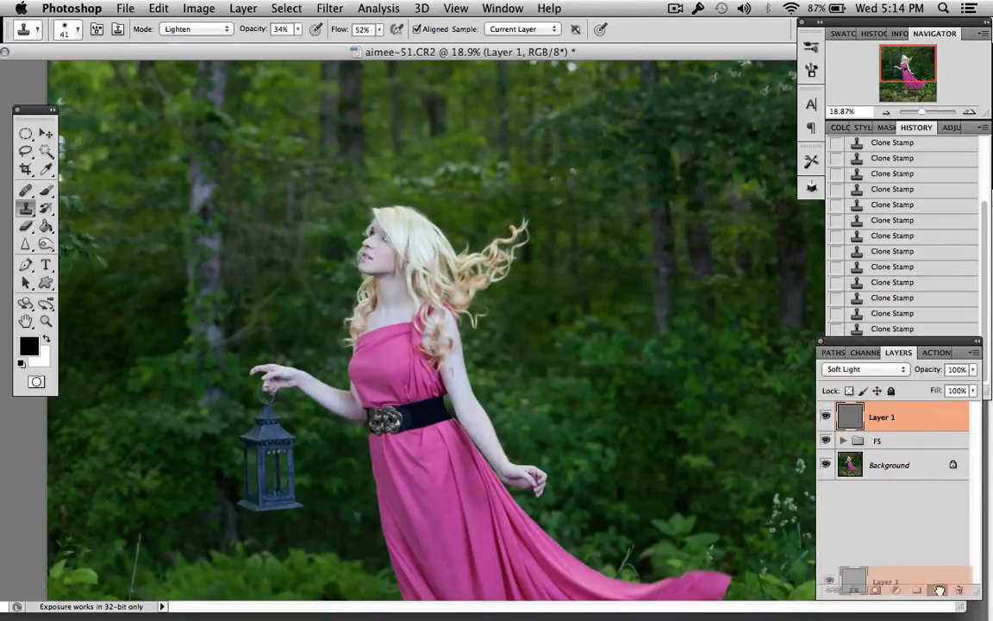
left_click(899, 447)
left_click(46, 191)
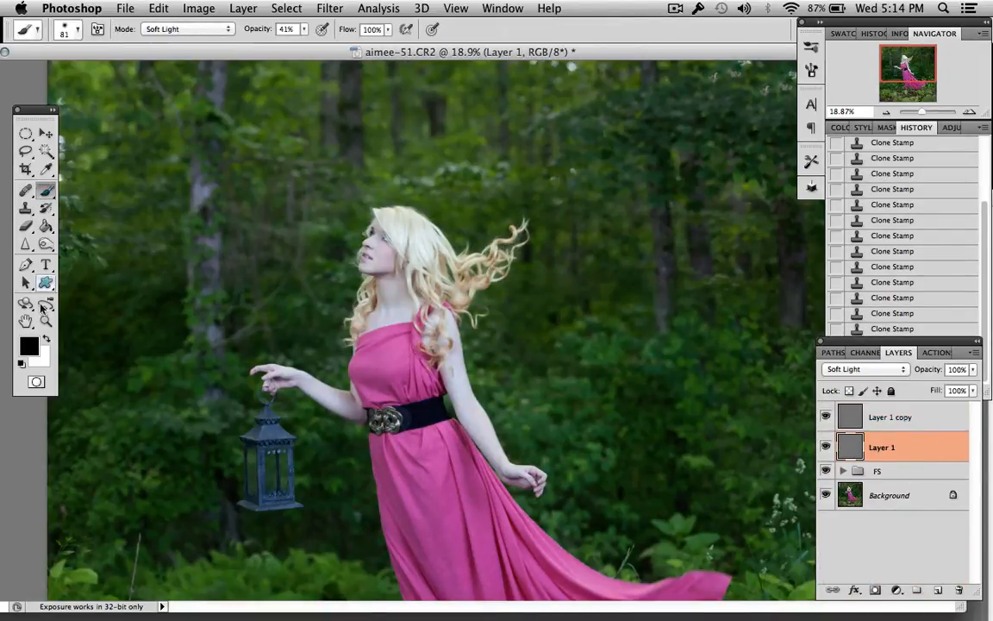
- Switch the painting colour to white and set the brush opacity to 54%
left_click(47, 341)
left_click_drag(304, 32, 314, 48)
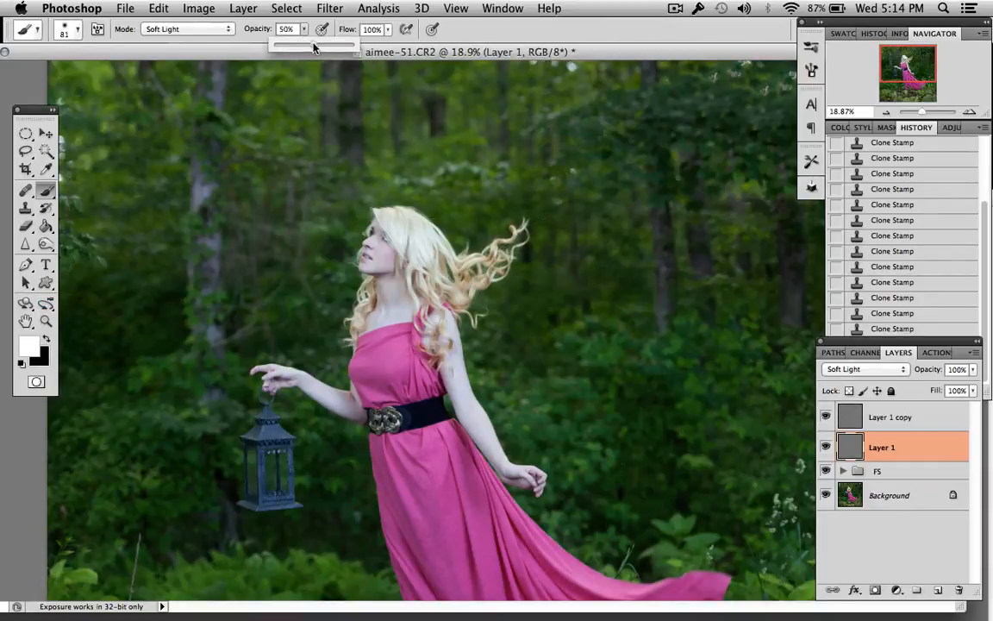
scroll(352, 182, "up", 10)
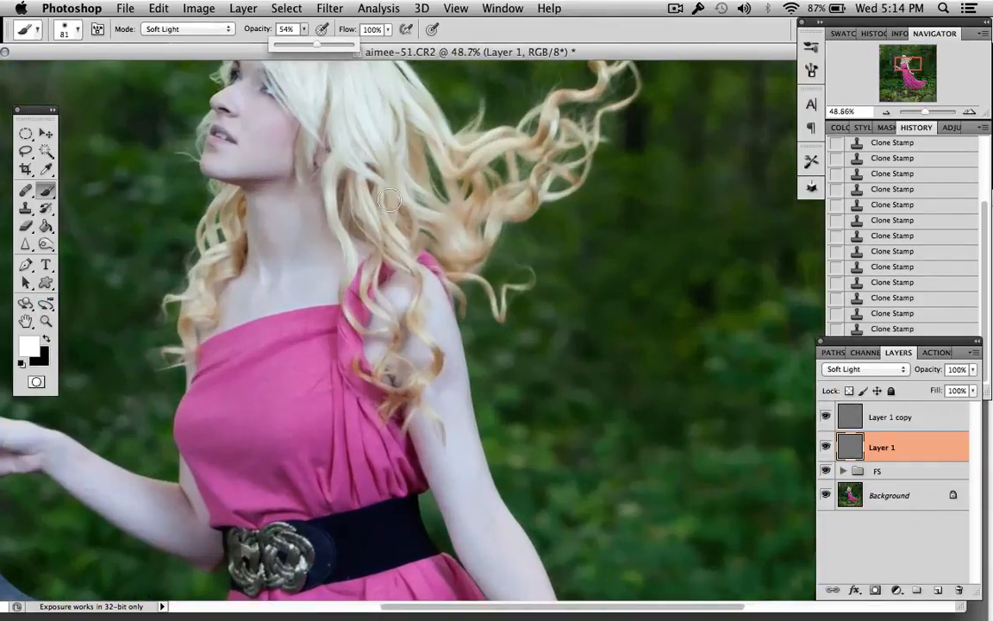
scroll(381, 199, "up", 3)
scroll(380, 199, "up", 5)
scroll(356, 202, "up", 1)
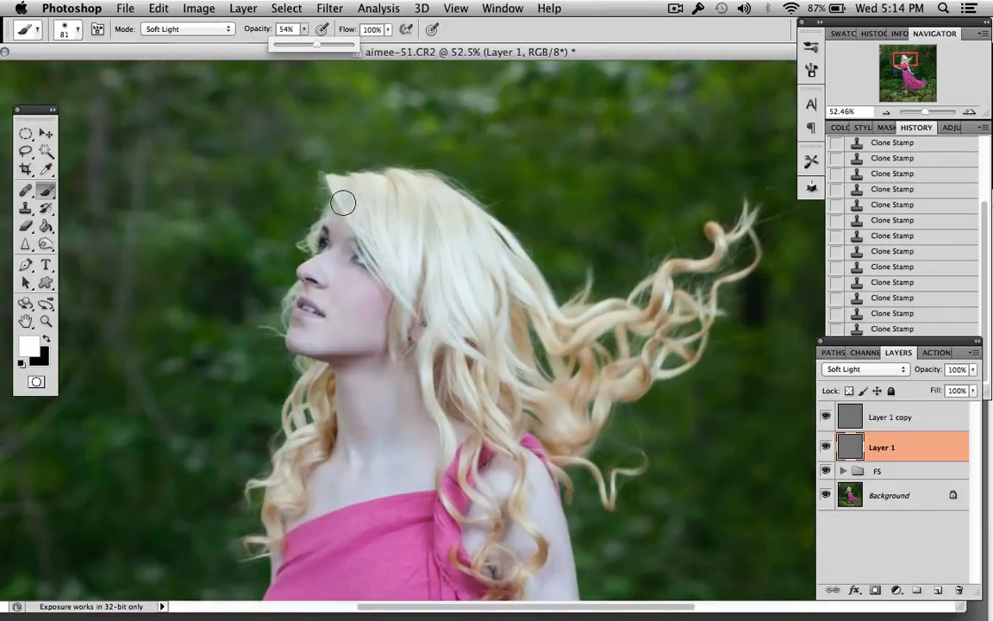
- Reduce the brush size to 16 px and dodge along the nose on Layer 1
right_click(319, 239)
left_click_drag(386, 270, 369, 269)
left_click(395, 233)
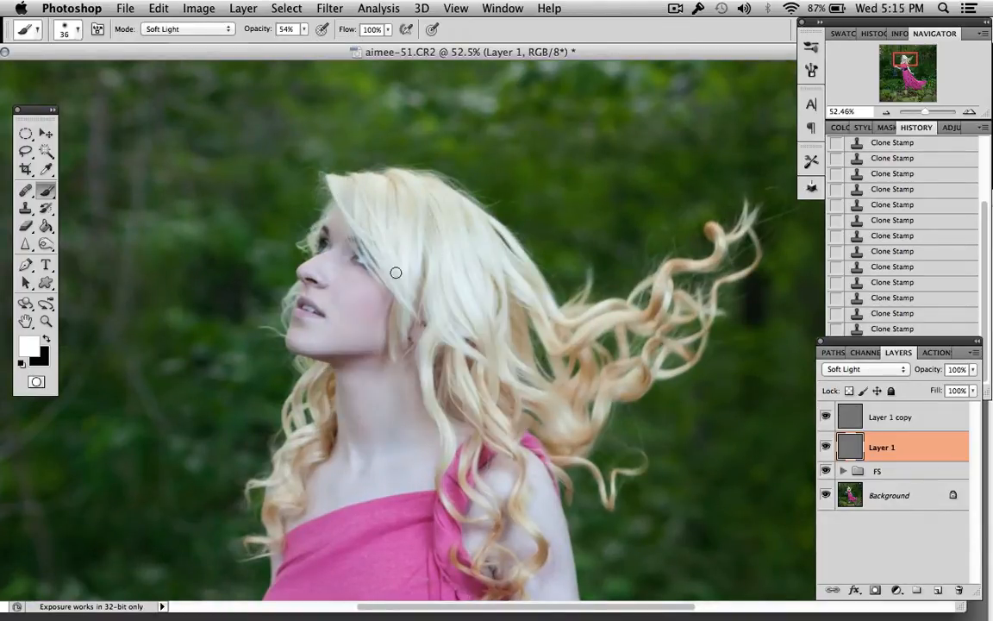
key("bracketleft")
key("bracketleft")
right_click(317, 252)
left_click(305, 266)
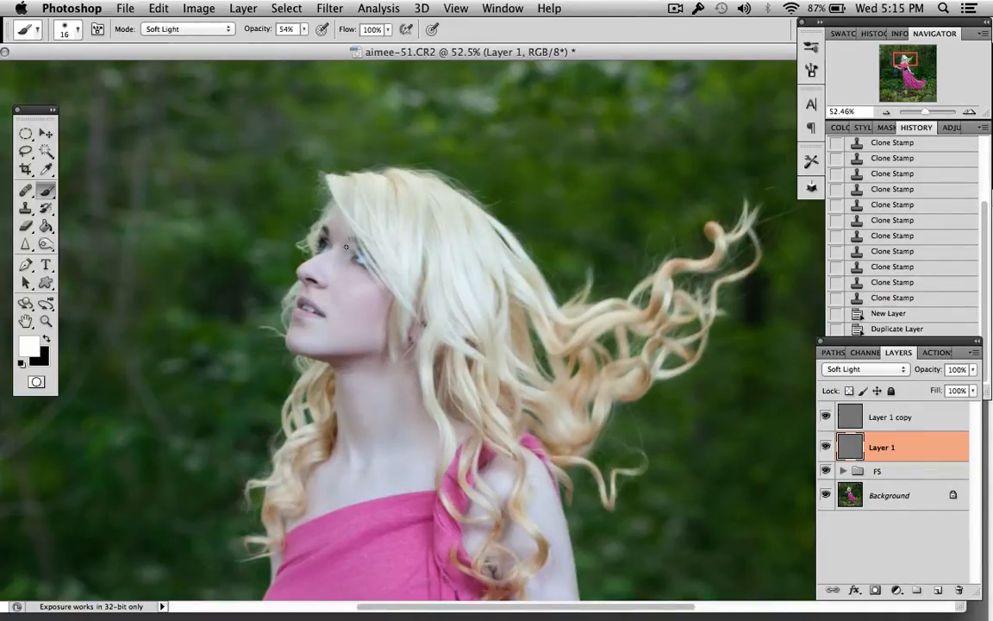
- Enlarge the brush to 56 px and brighten the forehead and the skin beside the nose
right_click(316, 223)
type("56")
key("Return")
mouse_move(338, 235)
left_mouse_down()
mouse_move(303, 201)
mouse_move(302, 211)
left_mouse_up()
left_click(304, 212)
left_click(332, 263)
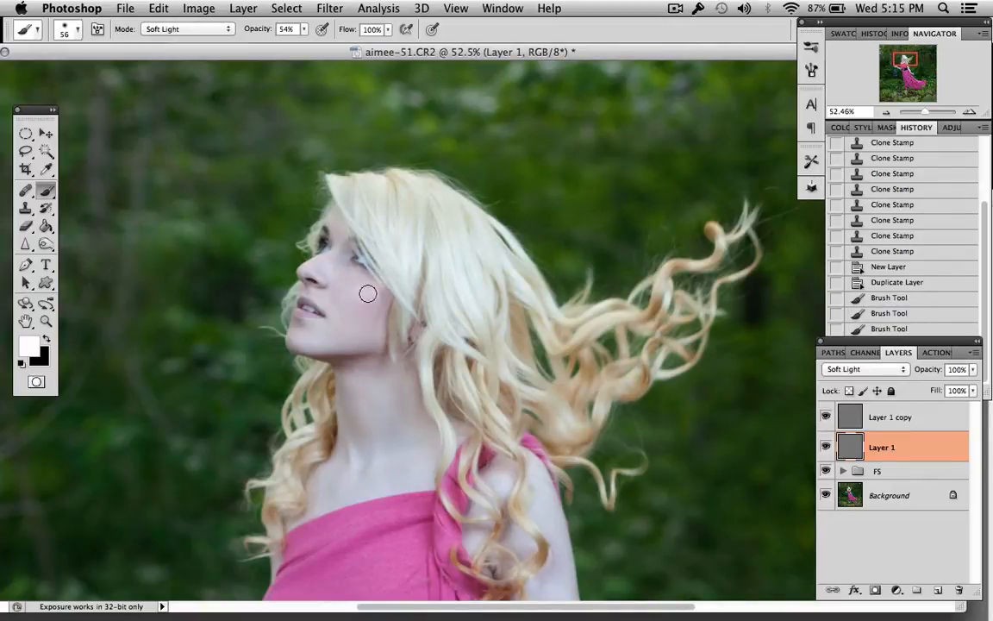
- Set the brush back to 16 px and dodge a highlight along the side of the nose
right_click(335, 302)
left_click(363, 328)
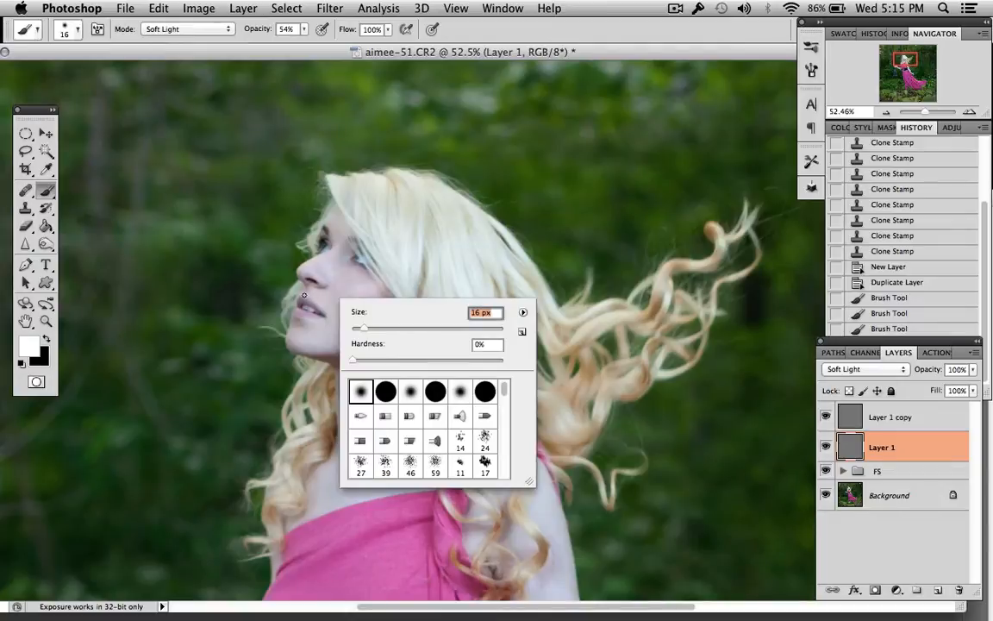
key("Return")
left_click_drag(319, 260, 328, 270)
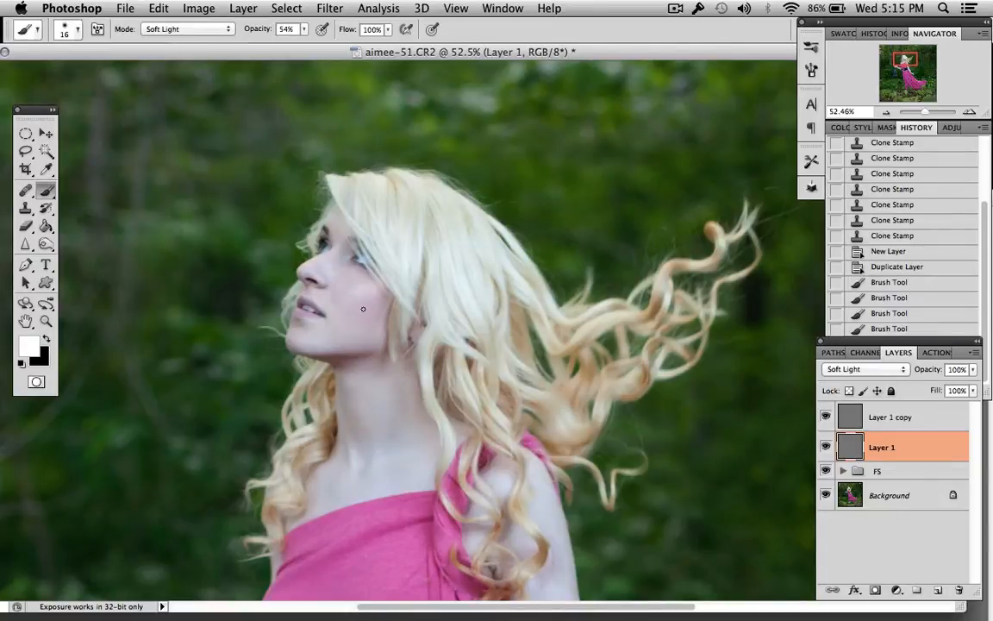
- Reduce the brush size to 10 px and brighten the woman's lips
scroll(361, 306, "up", 5)
scroll(359, 300, "left", 5)
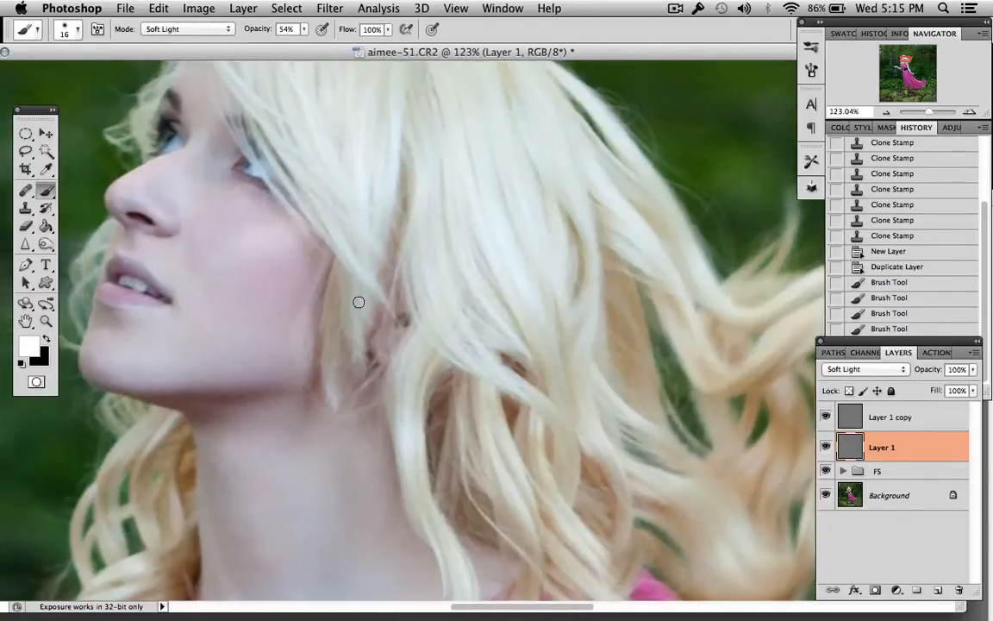
right_click(321, 257)
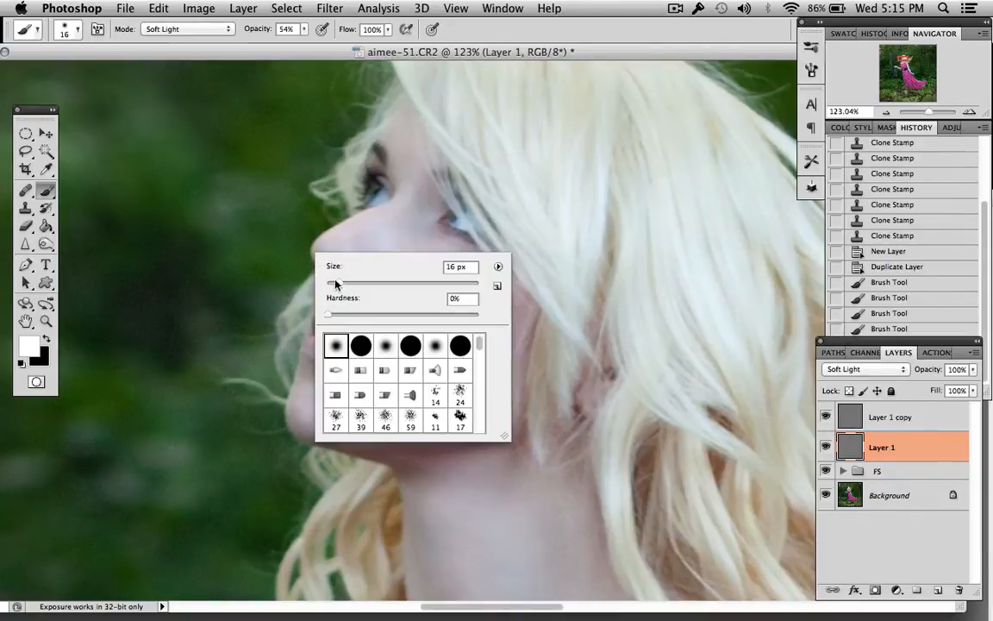
type("10")
key("Return")
left_click(337, 332)
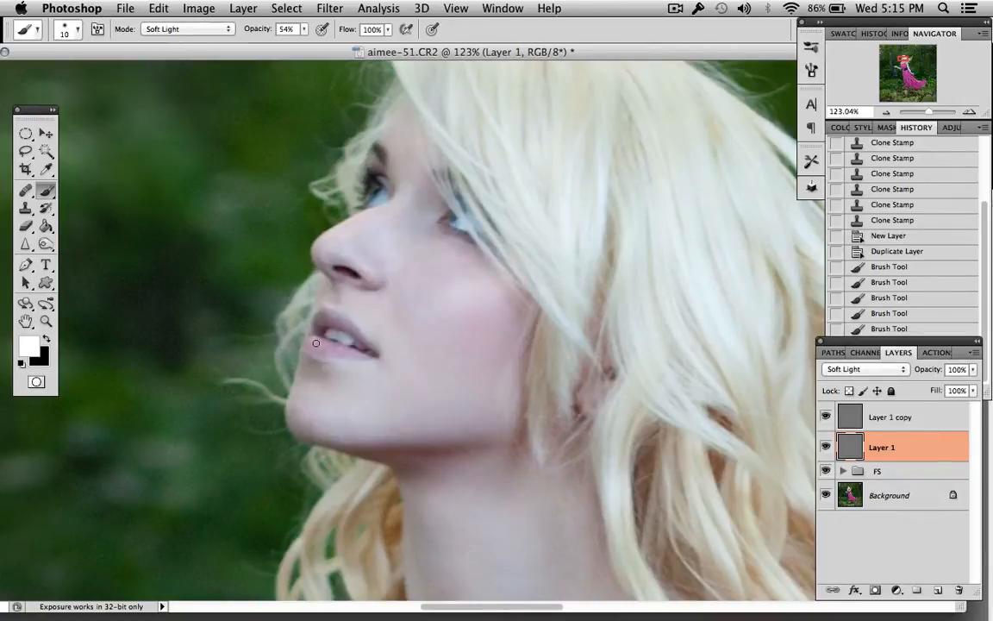
- Dodge the upper lip, the skin beneath the nostril and the edge below the lower lip
left_click_drag(342, 330, 327, 309)
left_click(330, 310)
left_click(344, 318)
left_click_drag(342, 289, 368, 282)
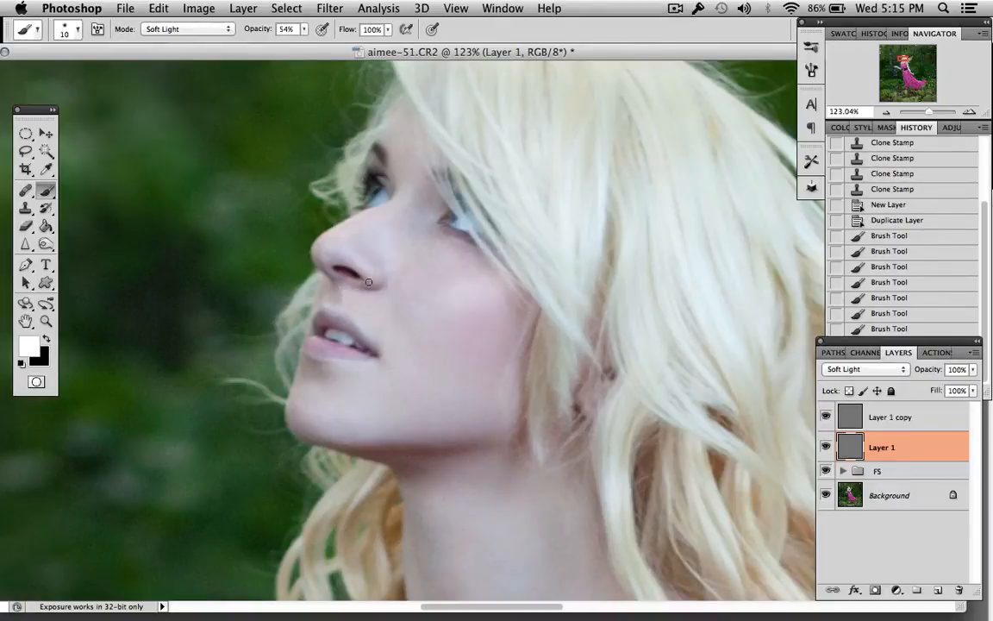
left_click_drag(344, 358, 379, 355)
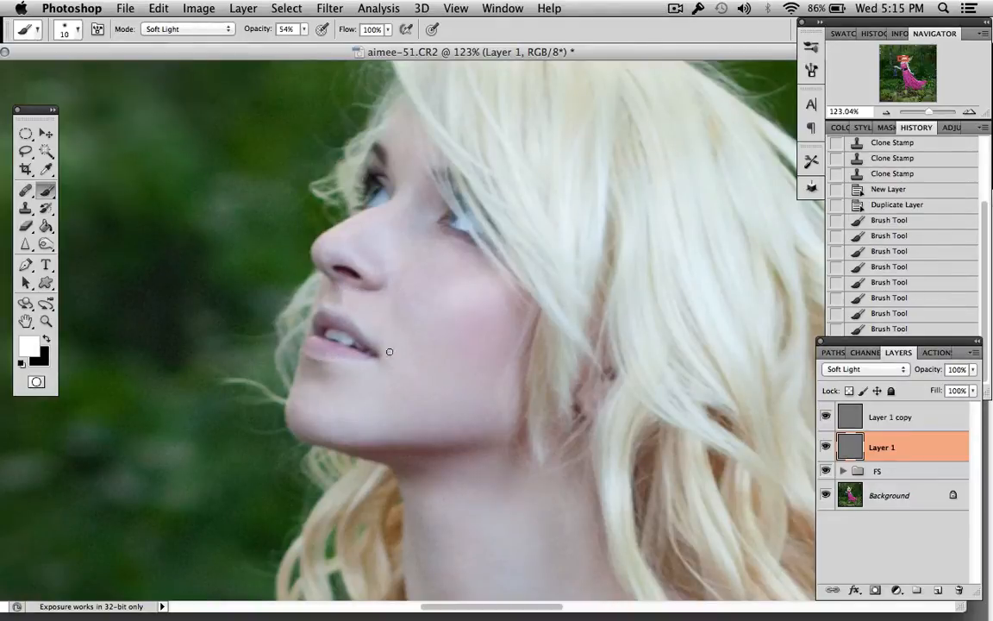
- Lower the brush opacity to 34%, set the size to 112 px and softly brighten the cheek
scroll(425, 330, "right", 4)
scroll(425, 330, "down", 3)
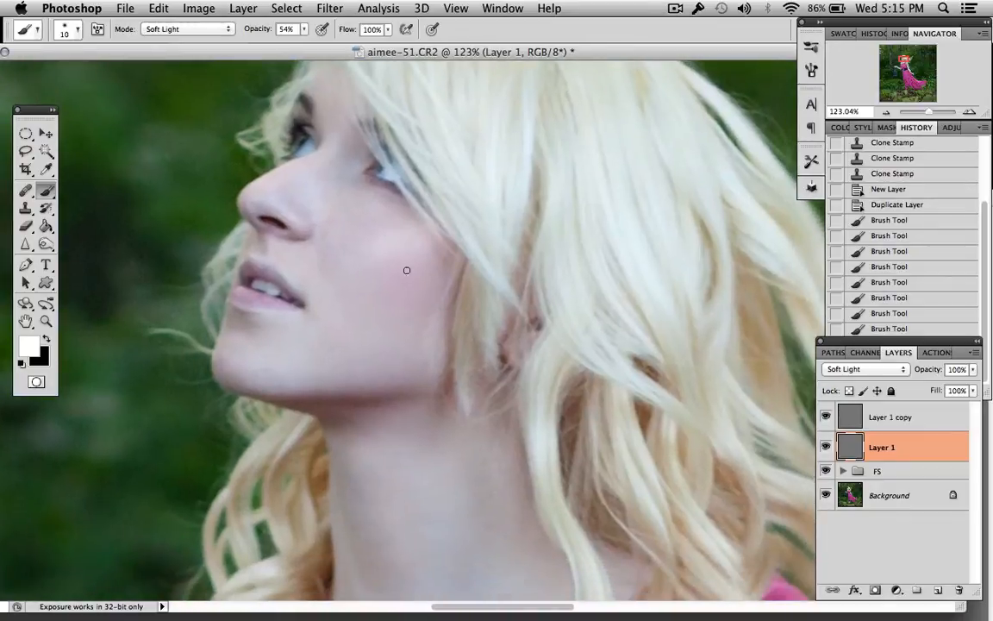
scroll(364, 215, "down", 3)
left_click(304, 31)
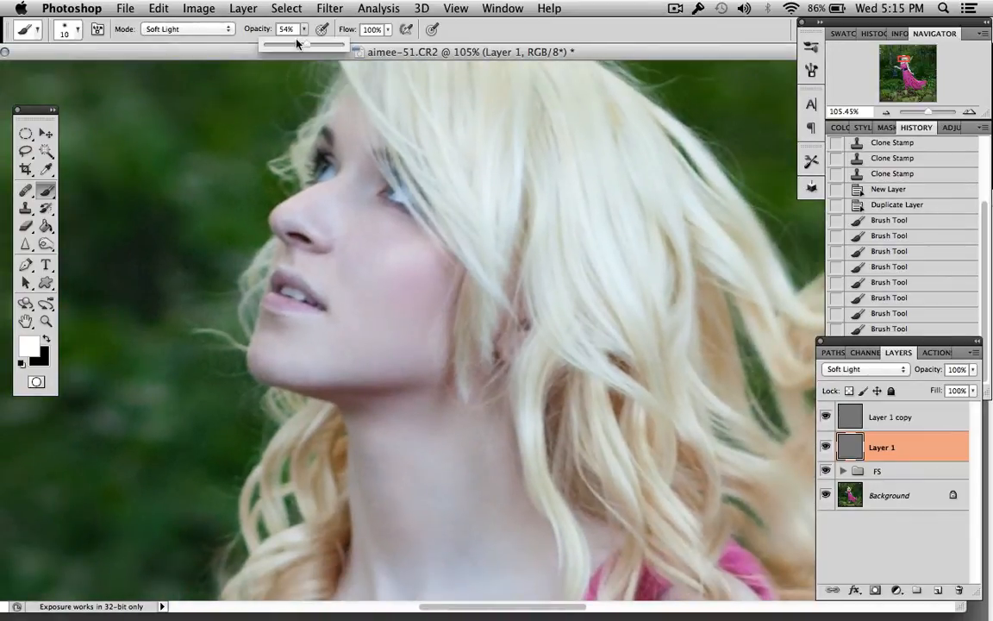
left_click_drag(298, 44, 292, 46)
right_click(373, 275)
left_click(482, 305)
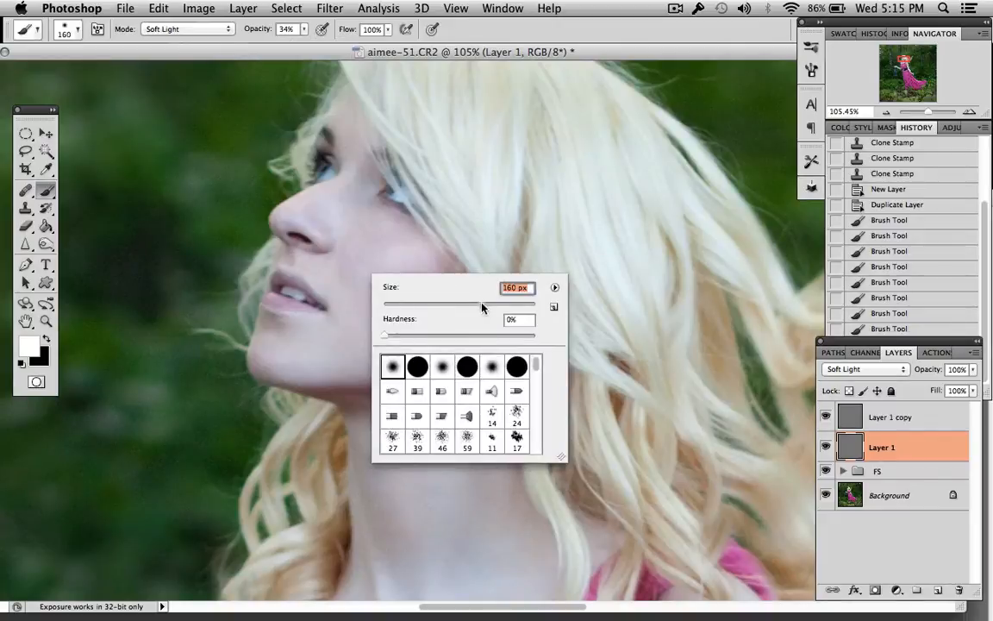
left_click_drag(482, 307, 483, 307)
left_click(466, 305)
mouse_move(392, 252)
left_mouse_down()
mouse_move(380, 243)
mouse_move(359, 275)
mouse_move(409, 264)
mouse_move(371, 290)
mouse_move(347, 271)
left_mouse_up()
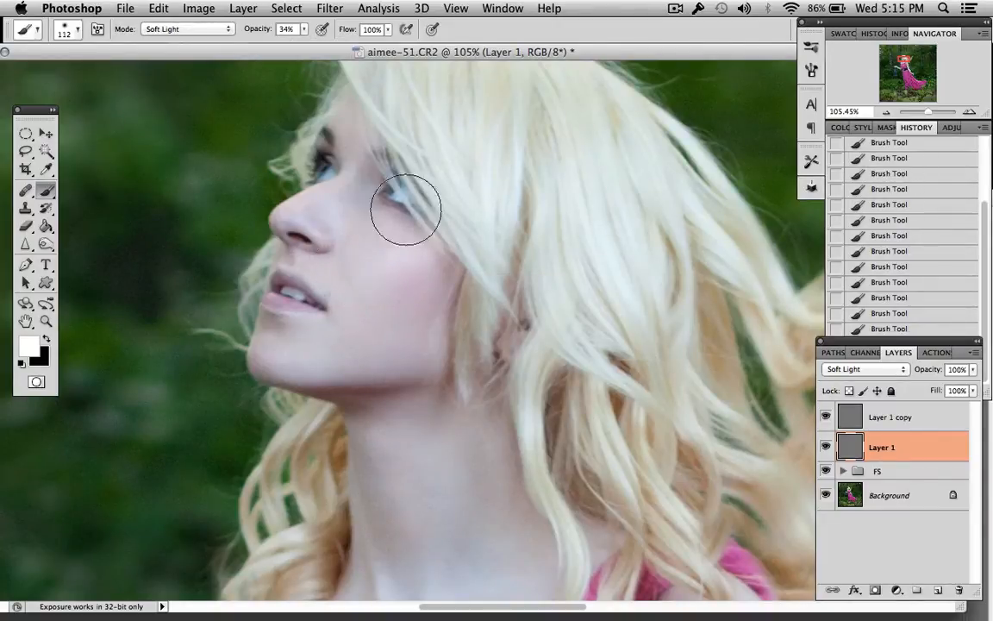
- Reduce the brush to 22 px and dodge the highlights on the neck and collarbone
scroll(442, 435, "down", 5)
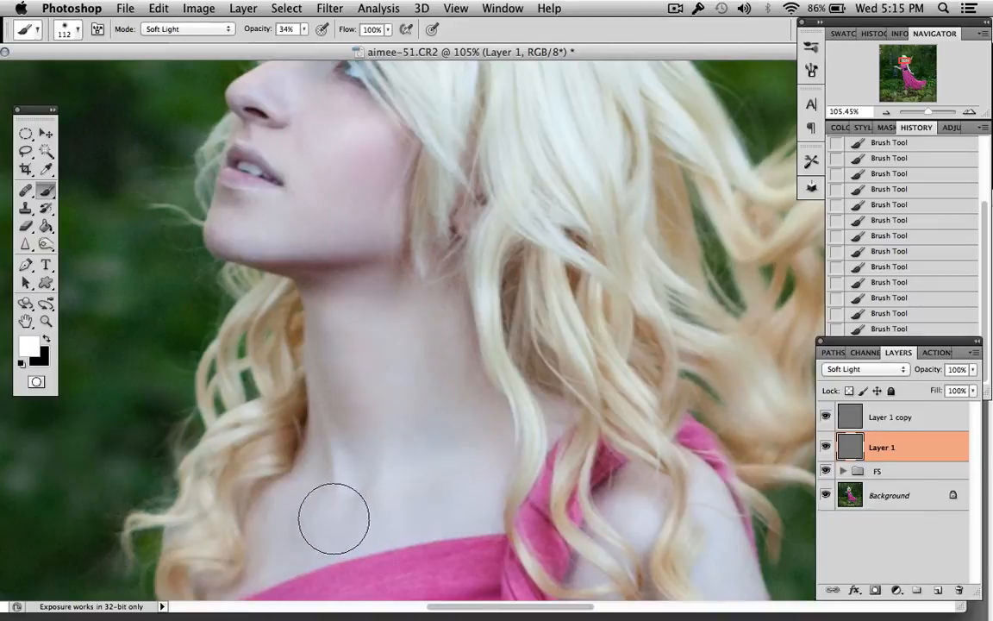
right_click(455, 423)
type("64")
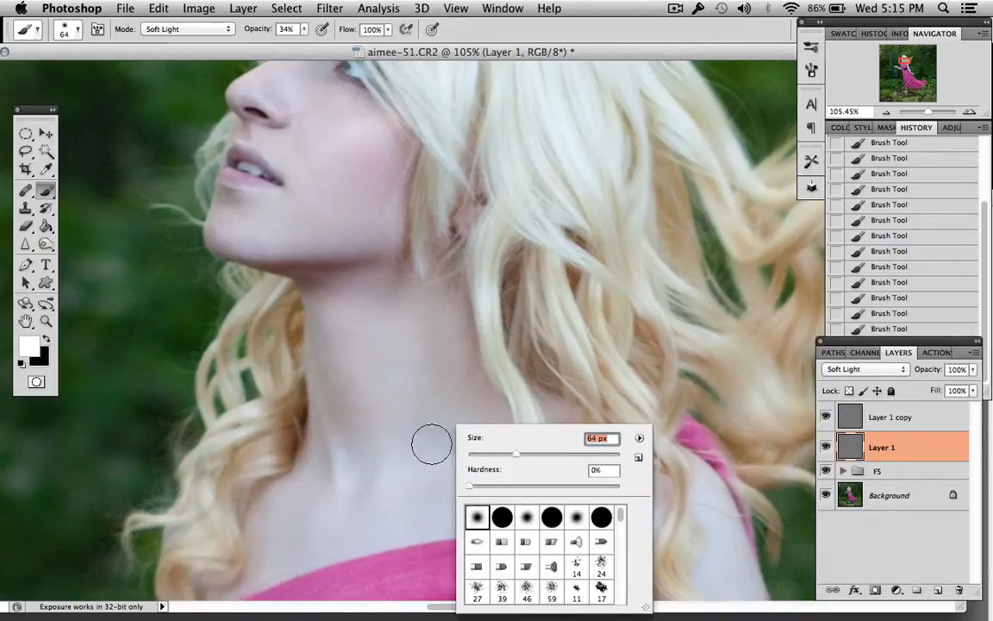
type("22")
key("Return")
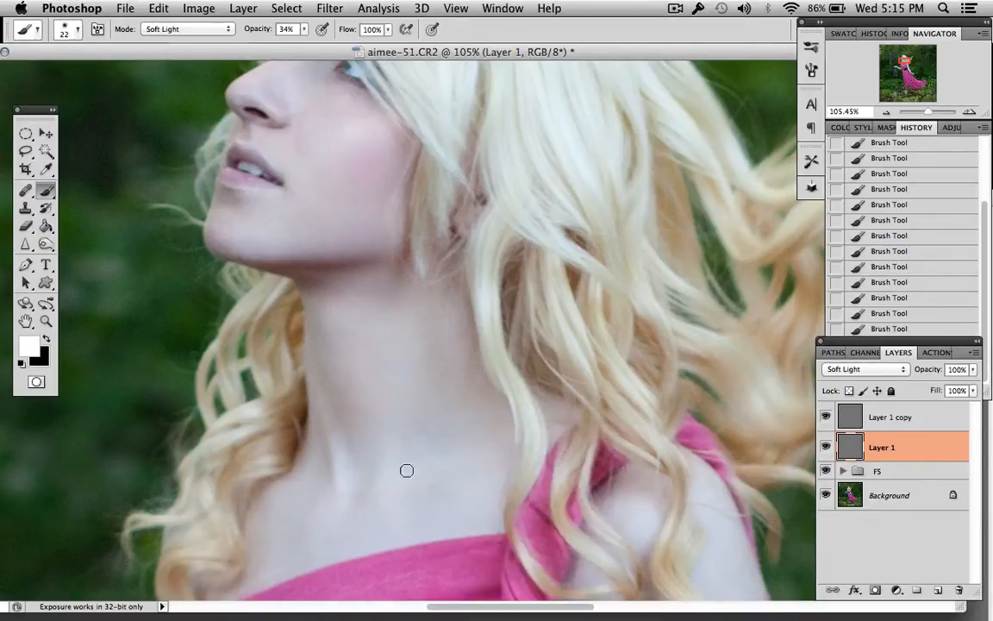
scroll(463, 414, "down", 4)
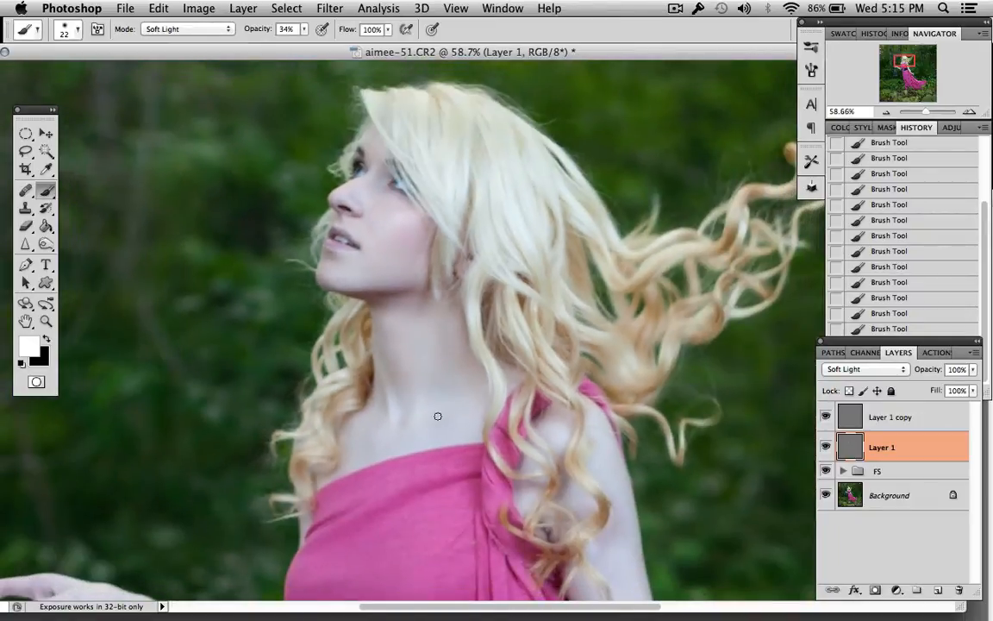
- Enlarge the brush to 76 px and dodge highlights over the arms and the dress bodice
scroll(471, 347, "down", 4)
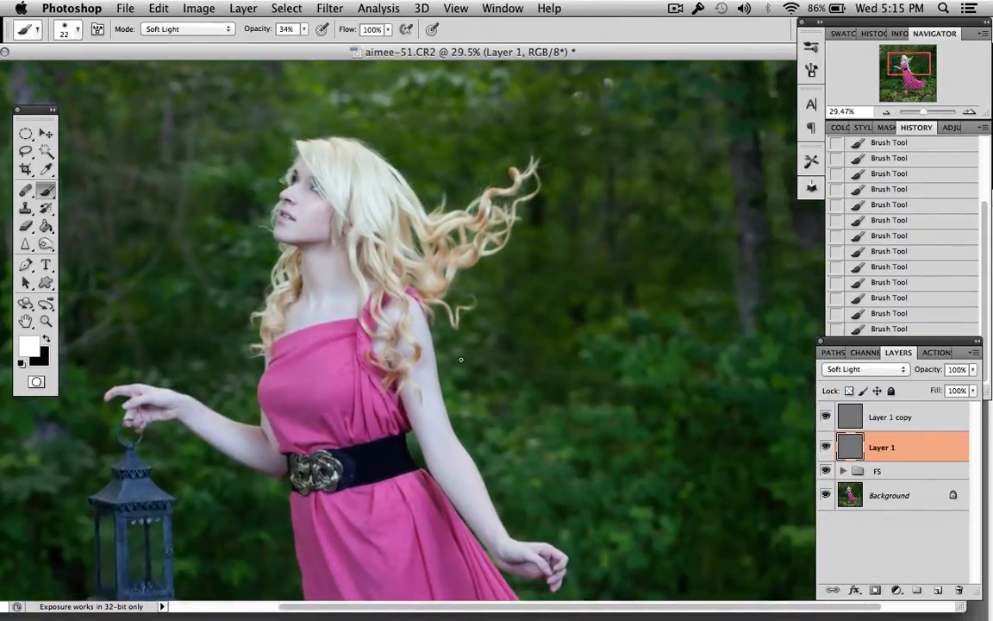
right_click(484, 376)
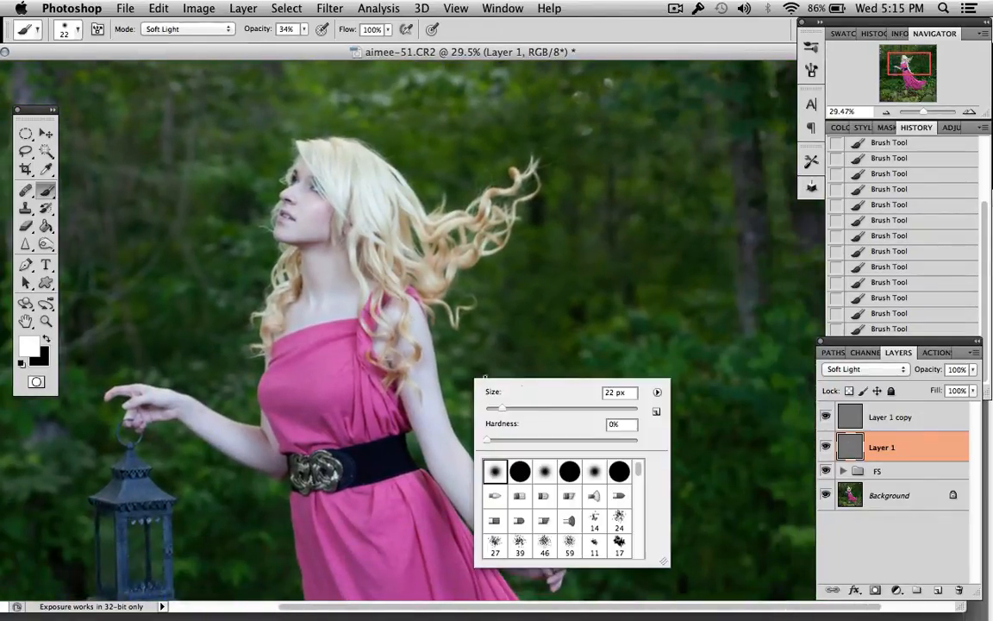
left_click(540, 408)
left_click(414, 338)
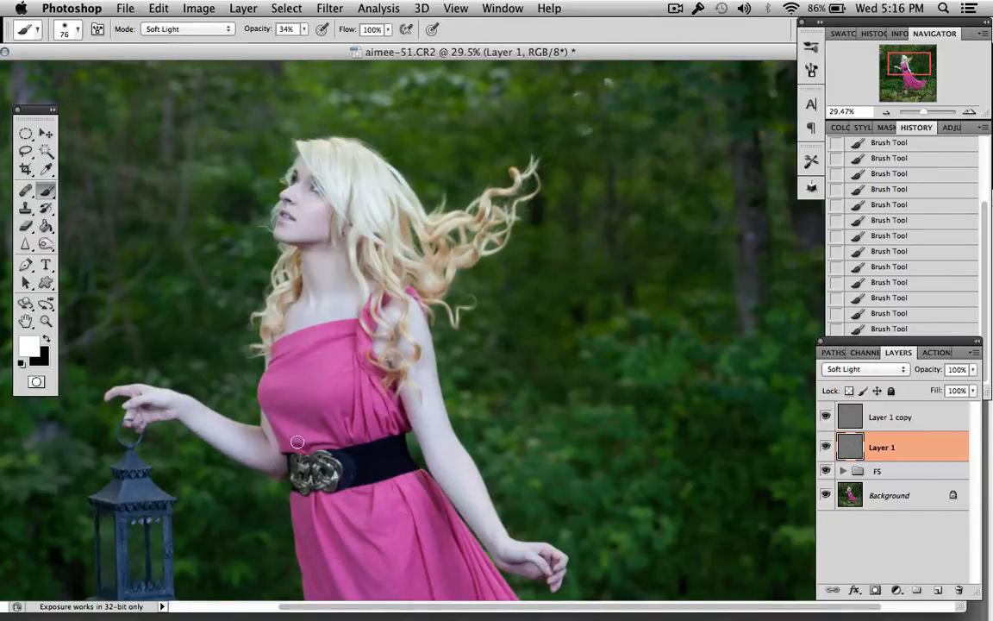
scroll(401, 363, "down", 3)
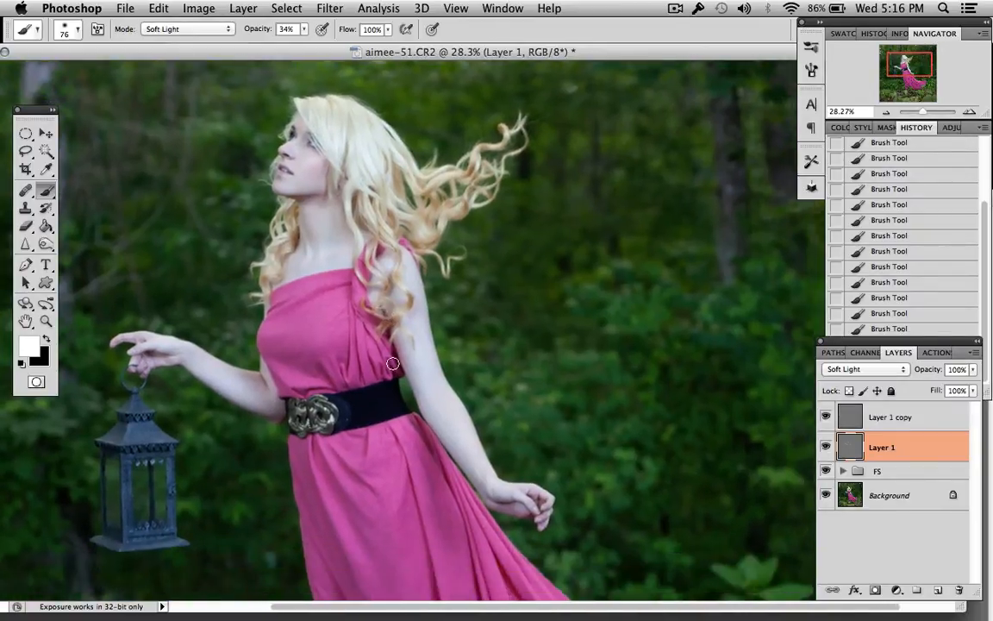
- Reduce the brush to 44 px and dodge the raised folds of the flowing skirt
scroll(393, 363, "down", 10)
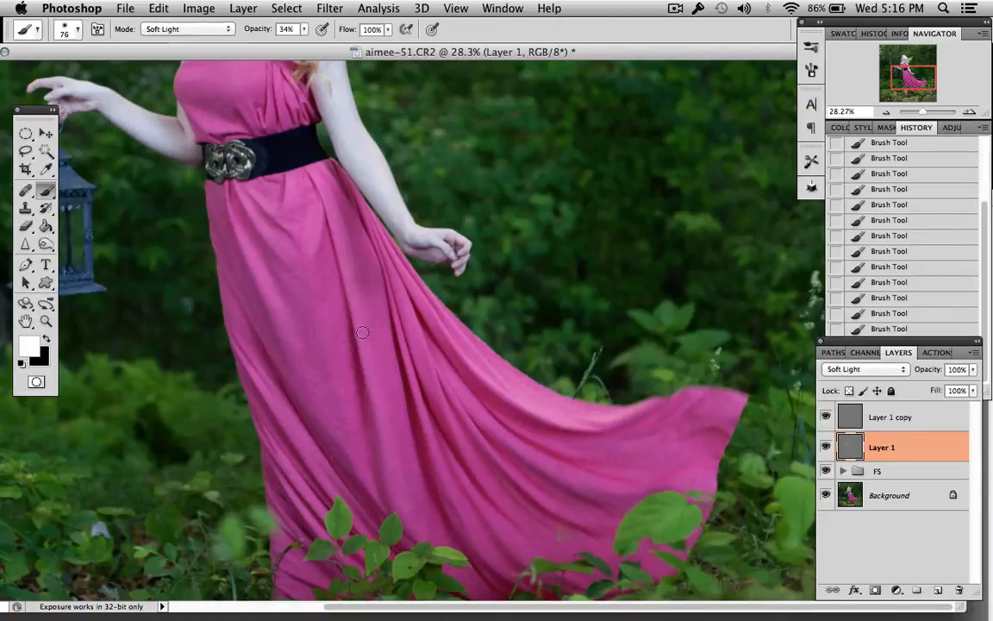
right_click(441, 349)
left_click(499, 379)
left_click_drag(396, 277, 402, 302)
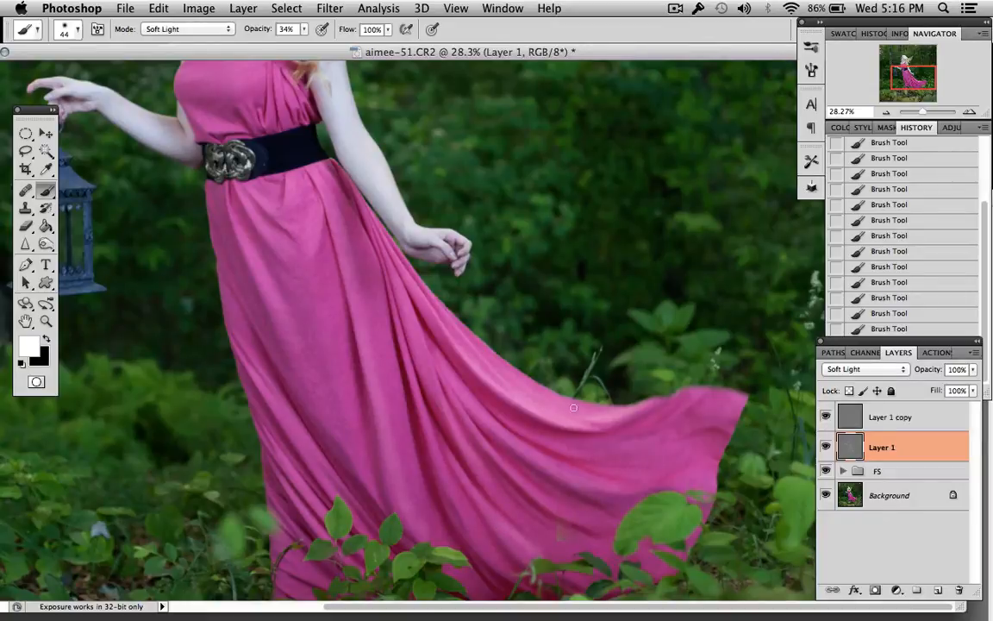
- Make Layer 1 copy the active layer and switch the painting colour to black for burning
scroll(388, 261, "down", 10)
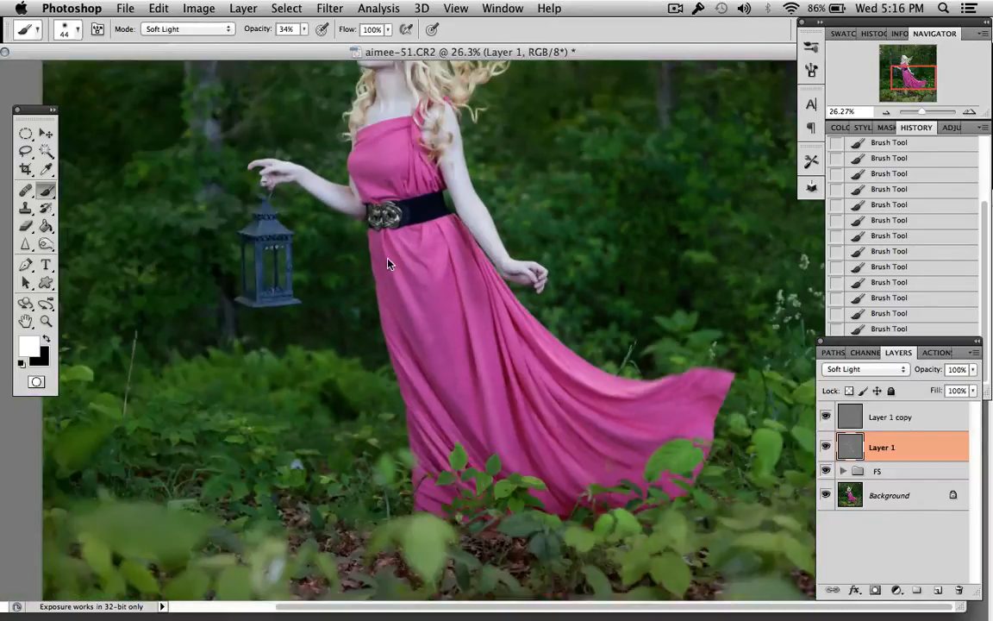
scroll(388, 262, "up", 5)
scroll(388, 261, "up", 1)
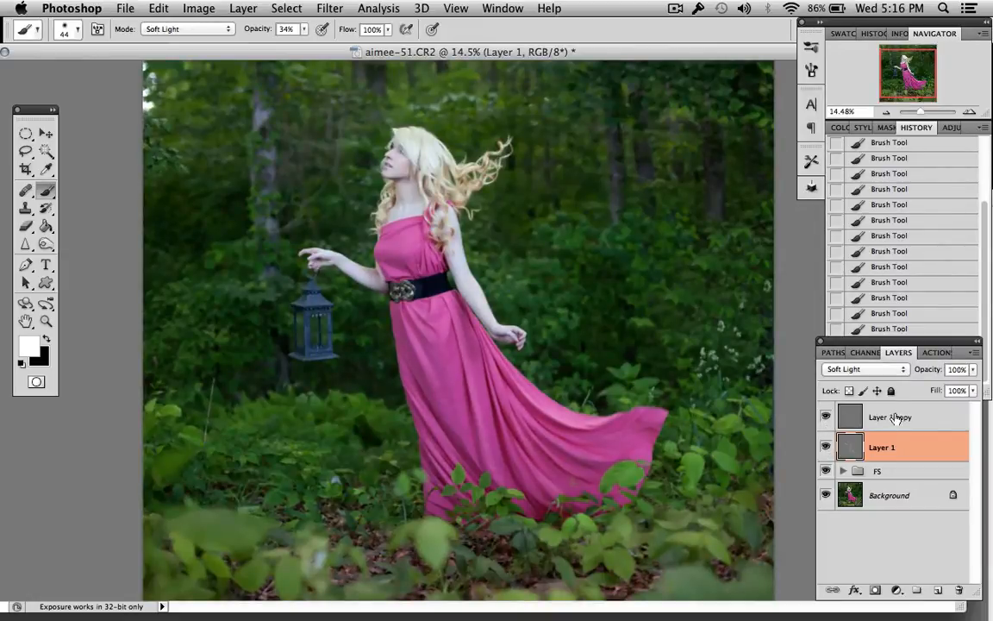
left_click(849, 416)
key("x")
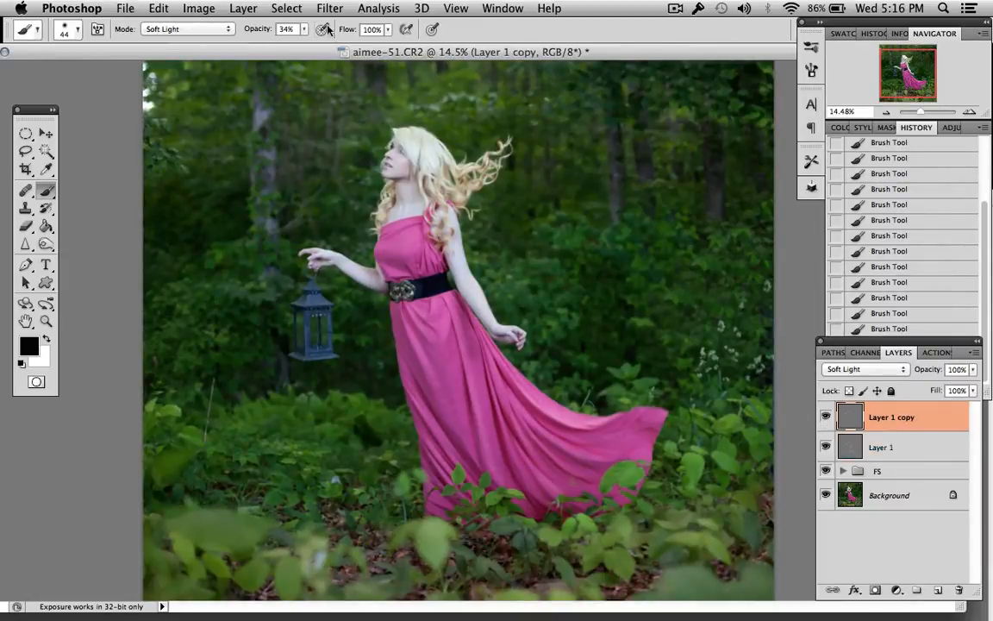
- Try burning the edge of the cheek with a 35 px brush, and undo the stroke
scroll(452, 331, "up", 10)
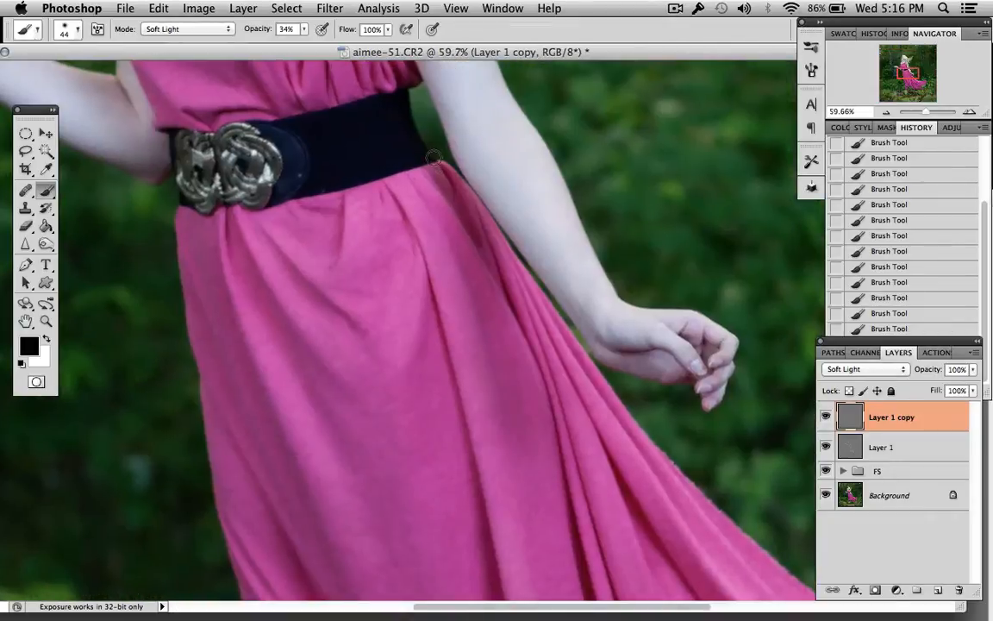
scroll(433, 158, "up", 15)
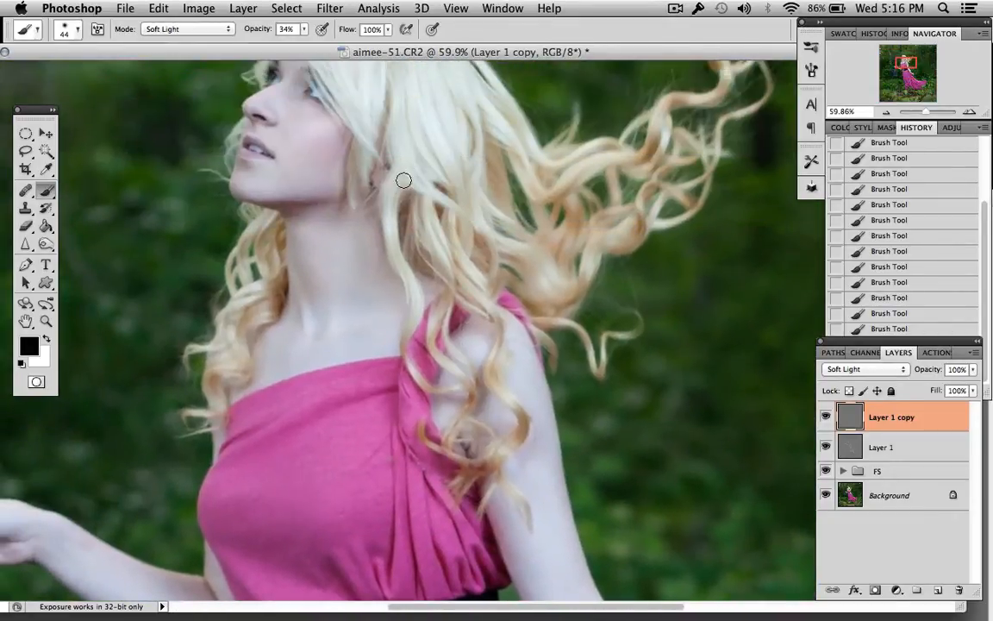
right_click(370, 176)
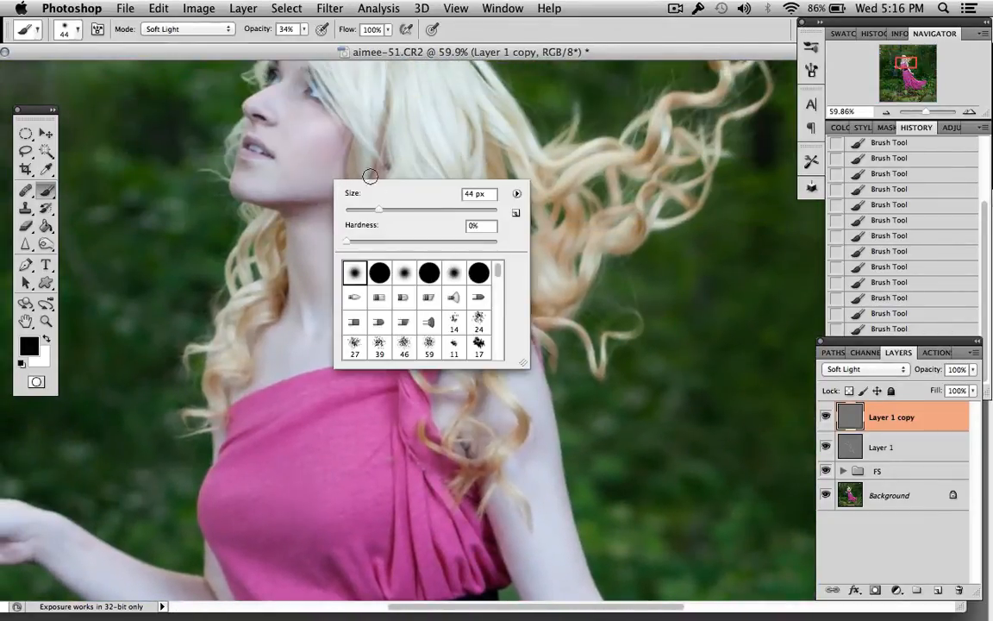
type("35")
key("Return")
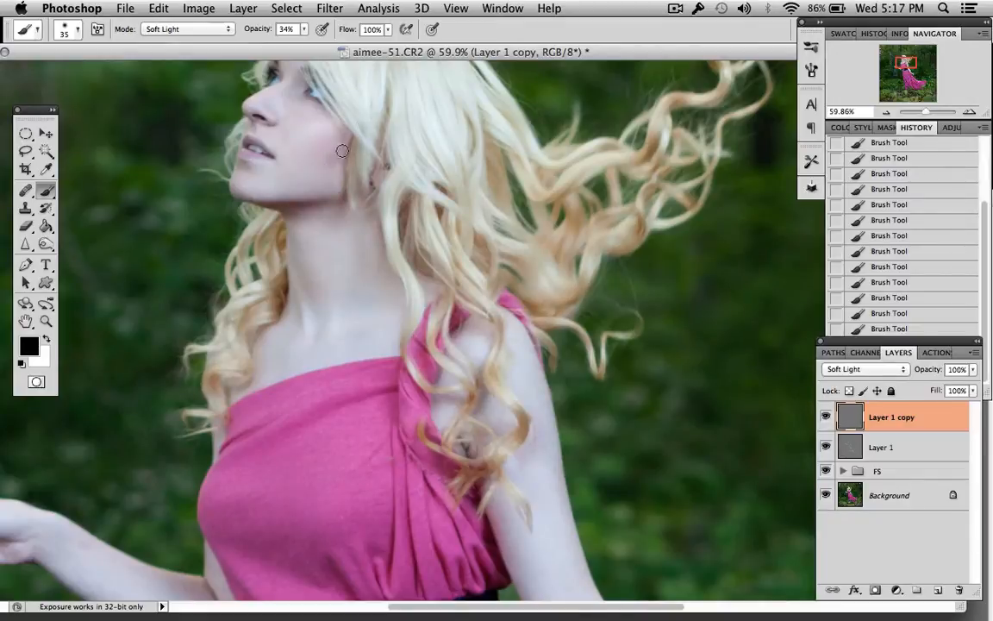
scroll(421, 129, "up", 5)
key("super+z")
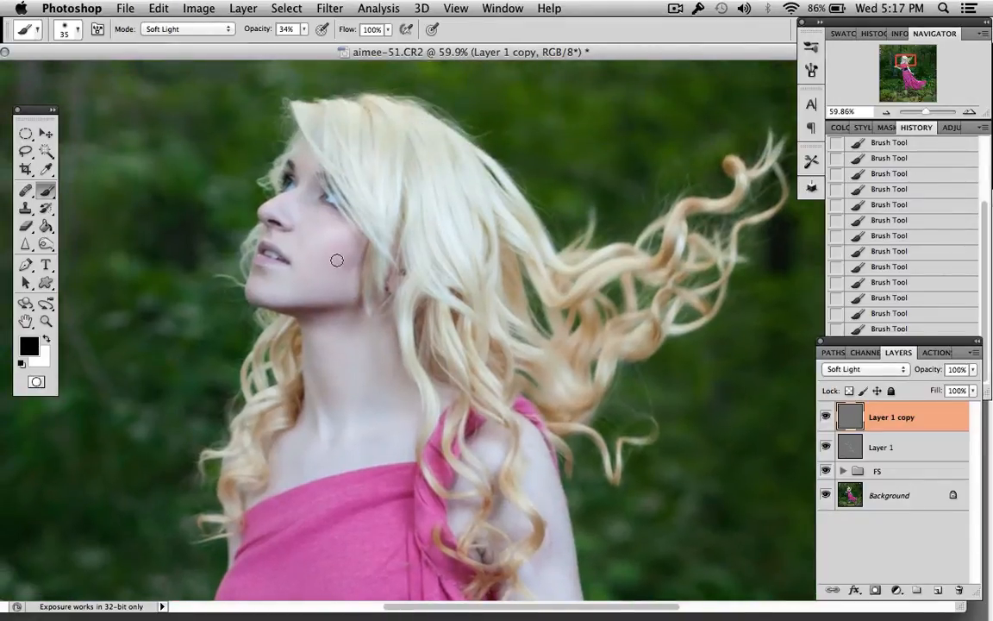
- Reduce the brush to 11 px and burn the shadows around the nose, lips and cheek on Layer 1 copy
right_click(337, 148)
left_click_drag(360, 184, 349, 183)
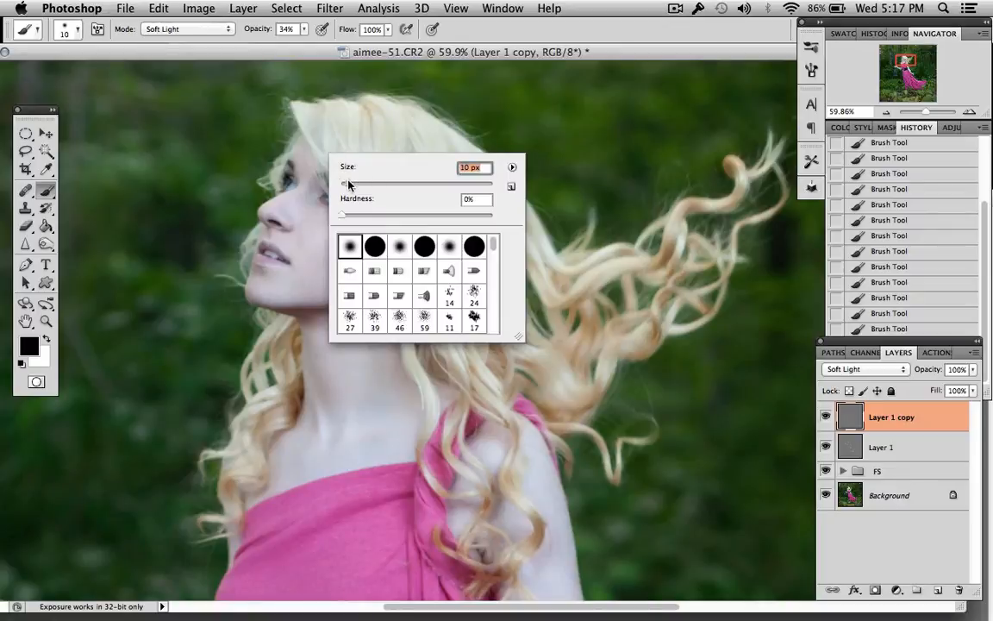
left_click(262, 212)
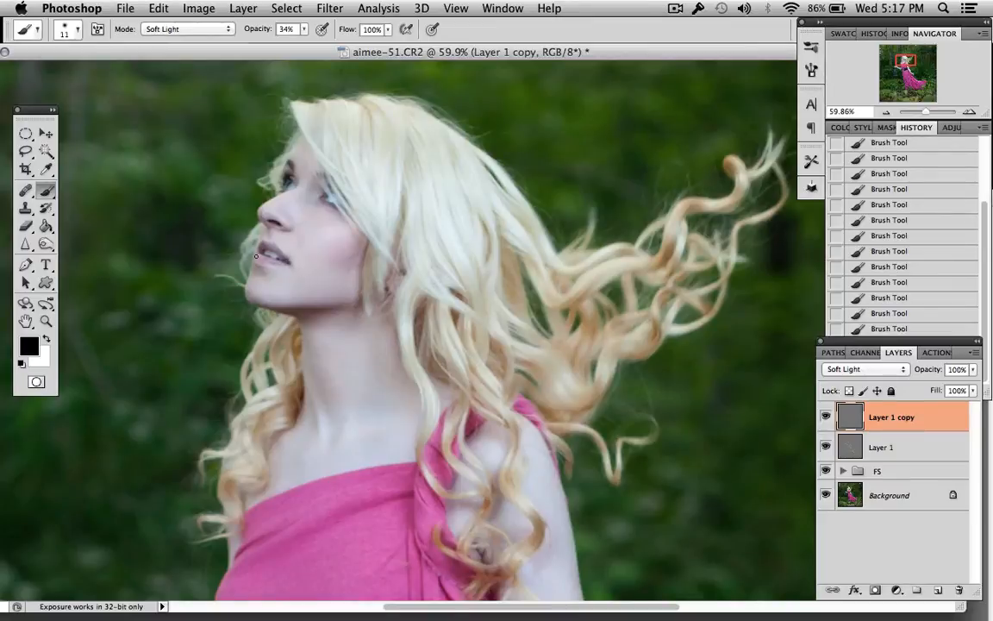
scroll(303, 198, "up", 3)
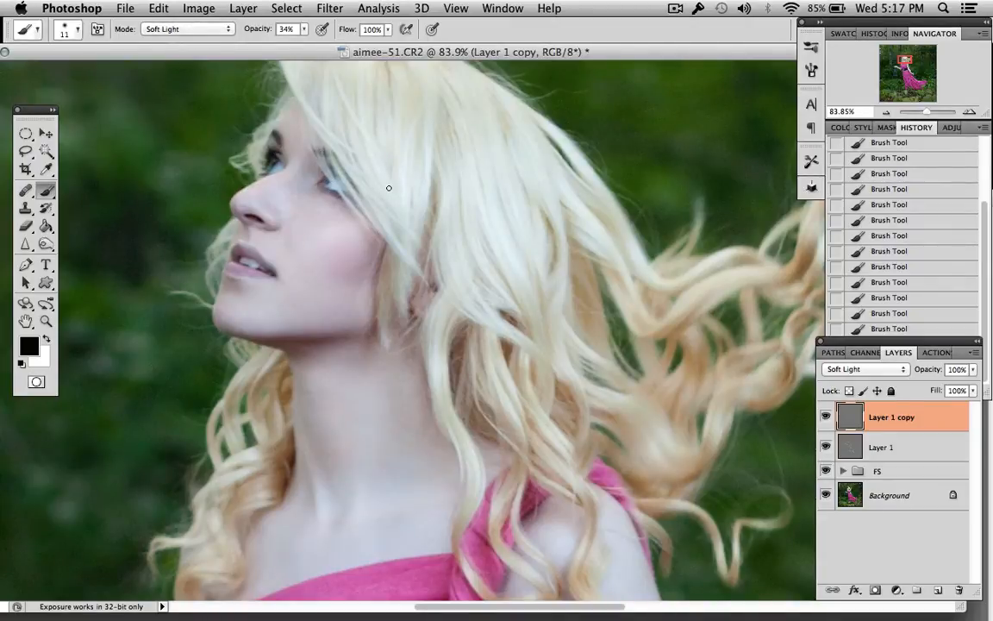
- Enlarge the soft brush to 83 px, keeping hardness at 0%
scroll(389, 188, "down", 4)
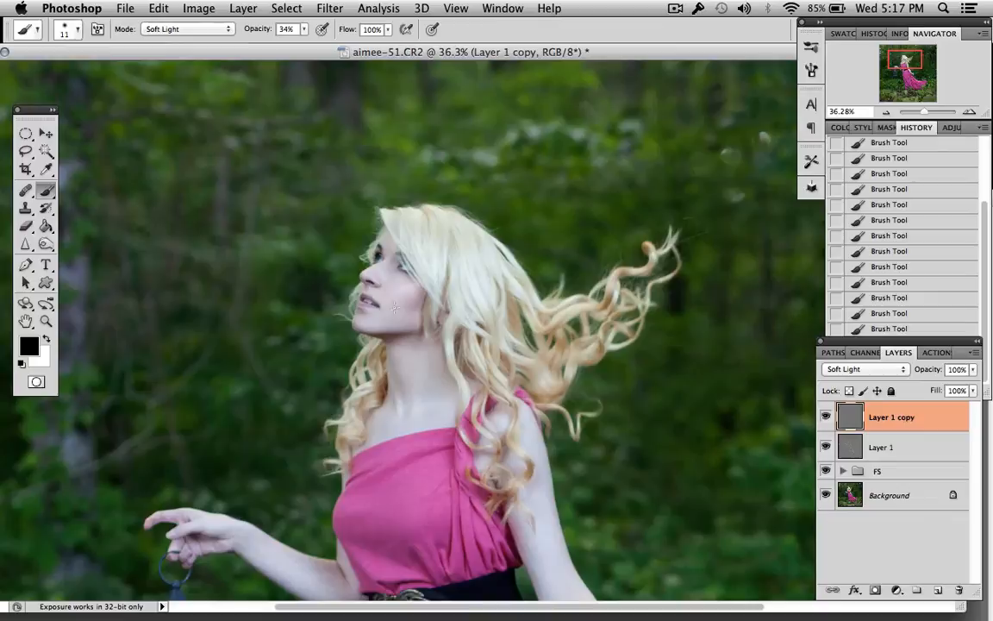
right_click(430, 385)
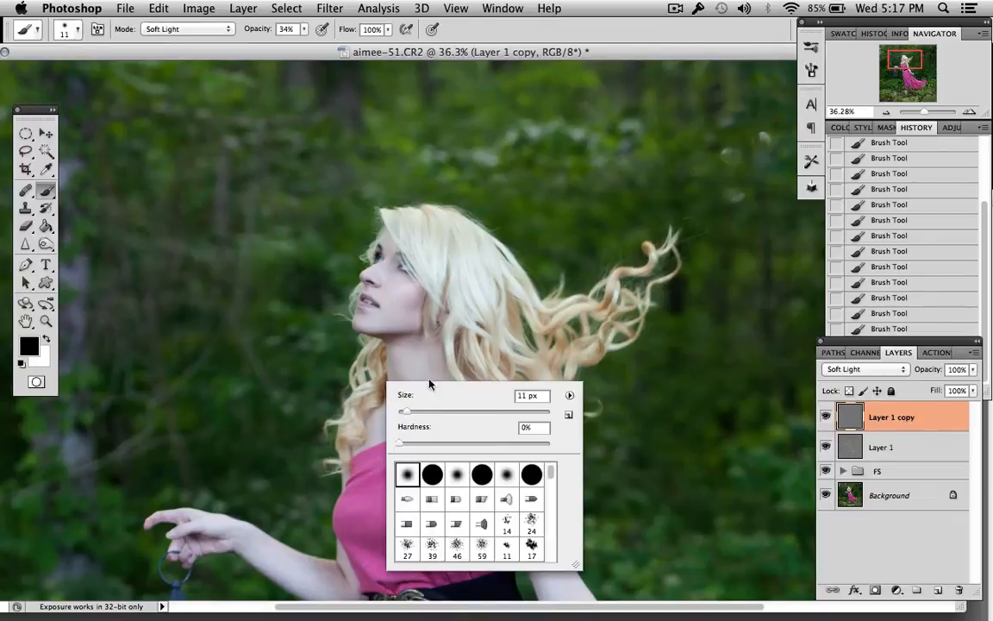
left_click(420, 406)
left_click(390, 361)
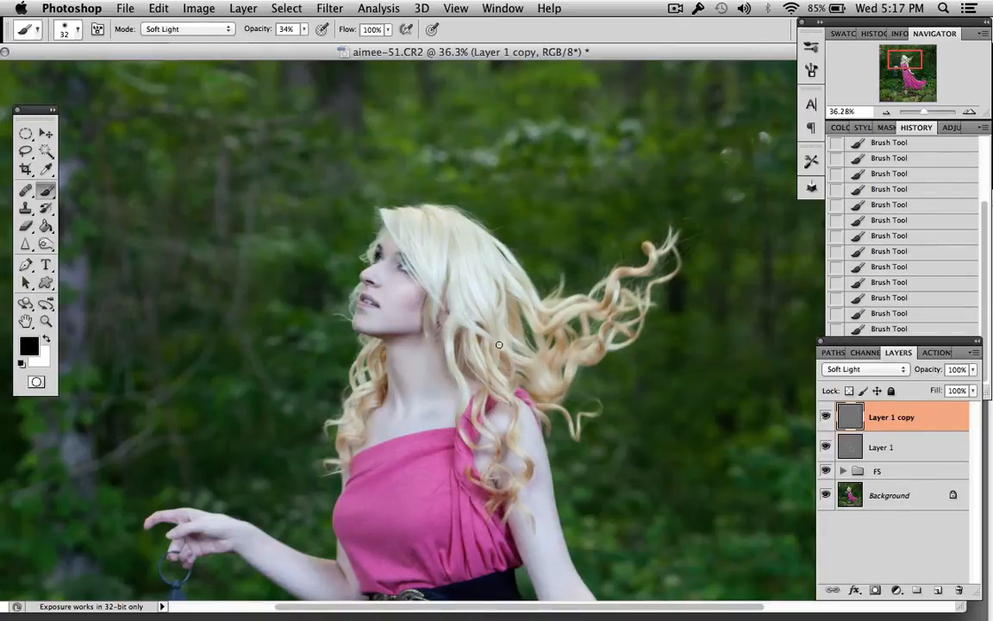
key("super+0")
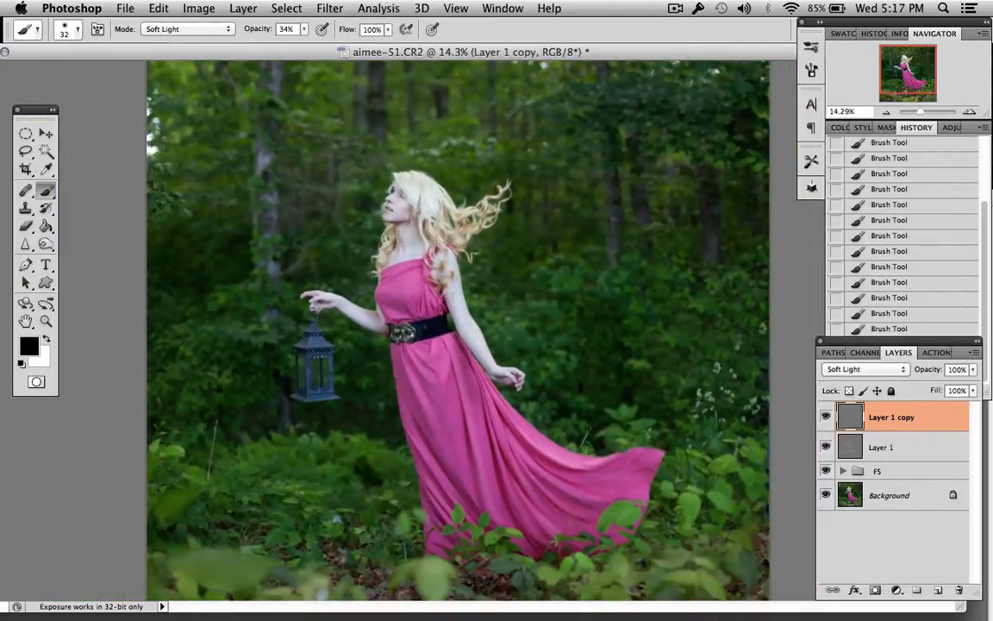
right_click(386, 357)
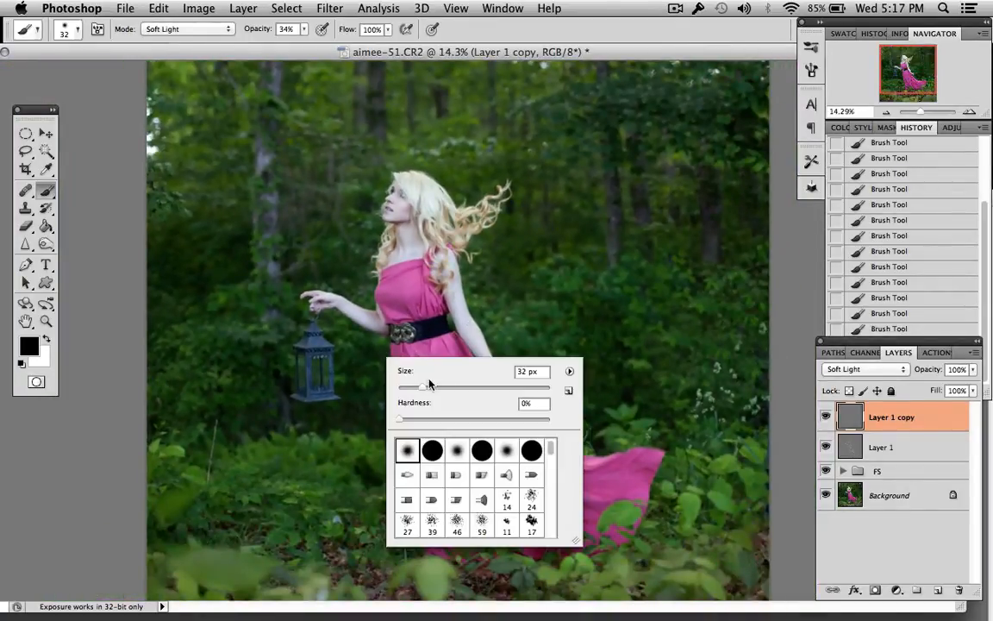
left_click_drag(441, 387, 460, 388)
left_click(376, 332)
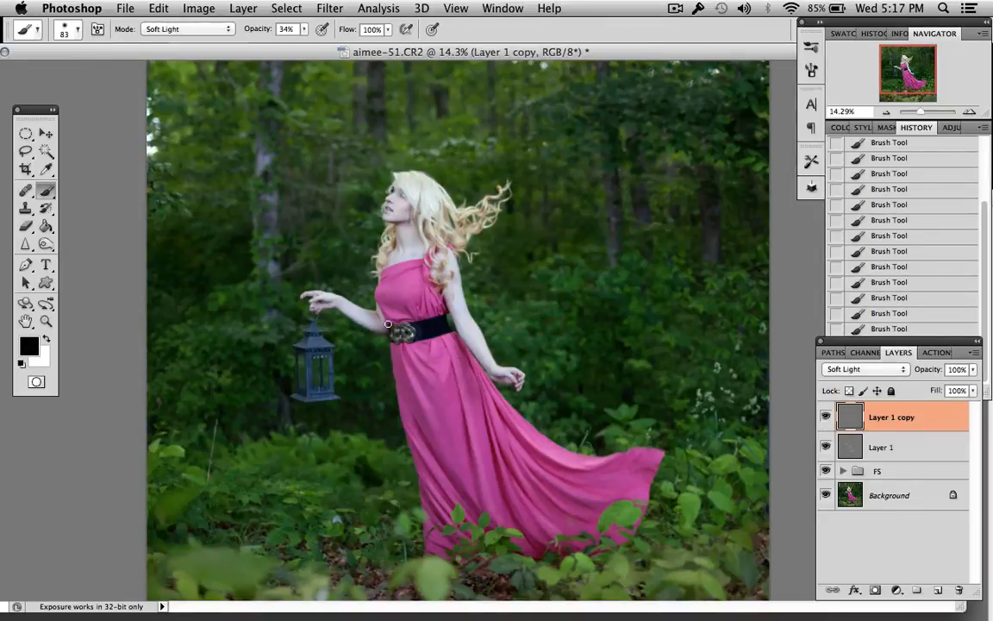
- Paint black at 34% opacity on Layer 1 copy along the dress folds from the bodice down the middle of the skirt
scroll(420, 324, "up", 12)
scroll(412, 314, "left", 3)
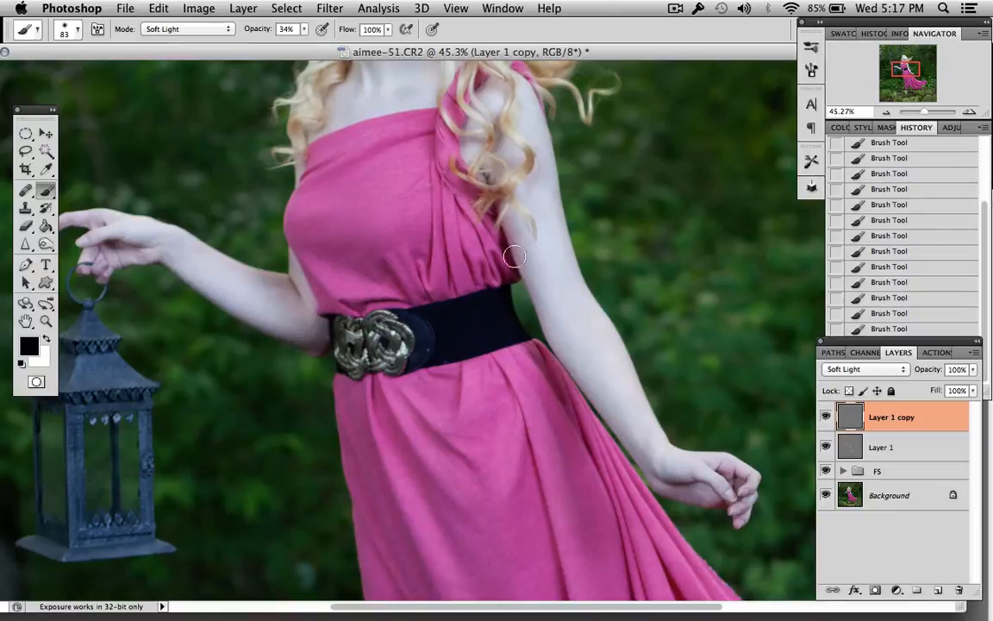
mouse_move(496, 213)
left_mouse_down()
mouse_move(556, 351)
mouse_move(641, 464)
left_mouse_up()
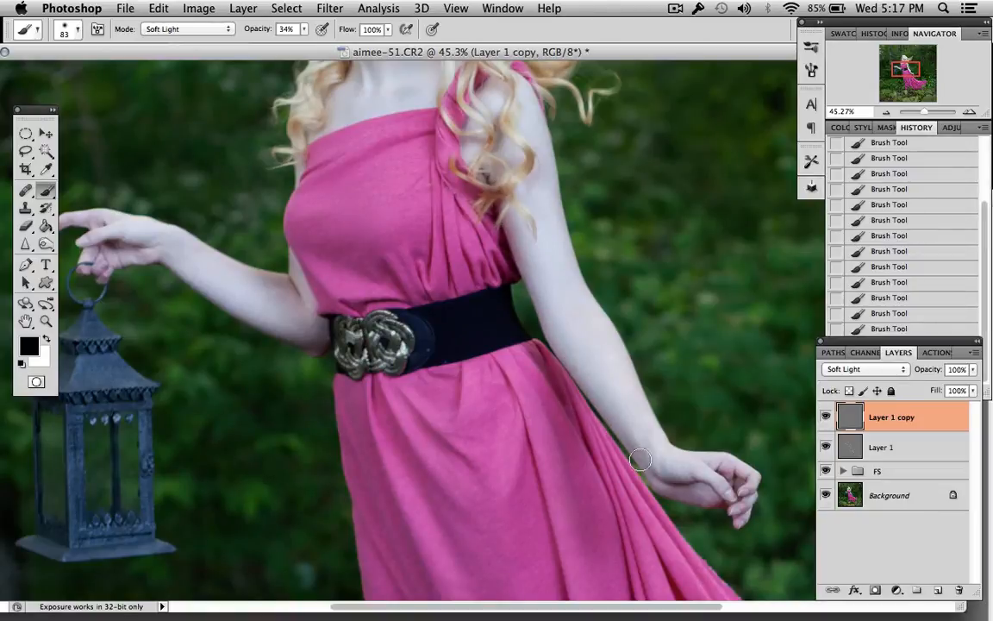
scroll(601, 322, "down", 3)
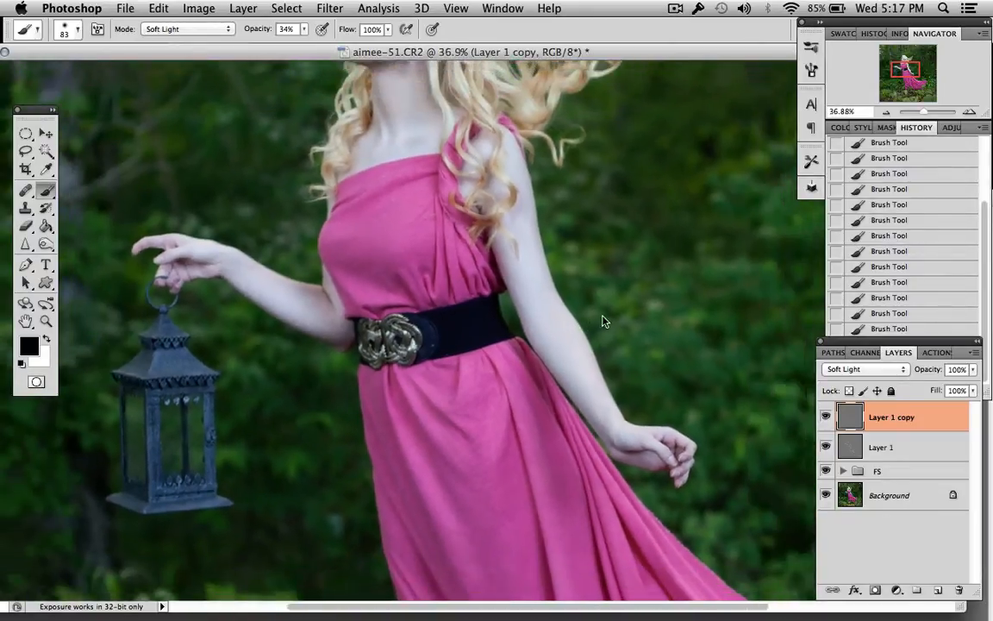
scroll(423, 274, "down", 5)
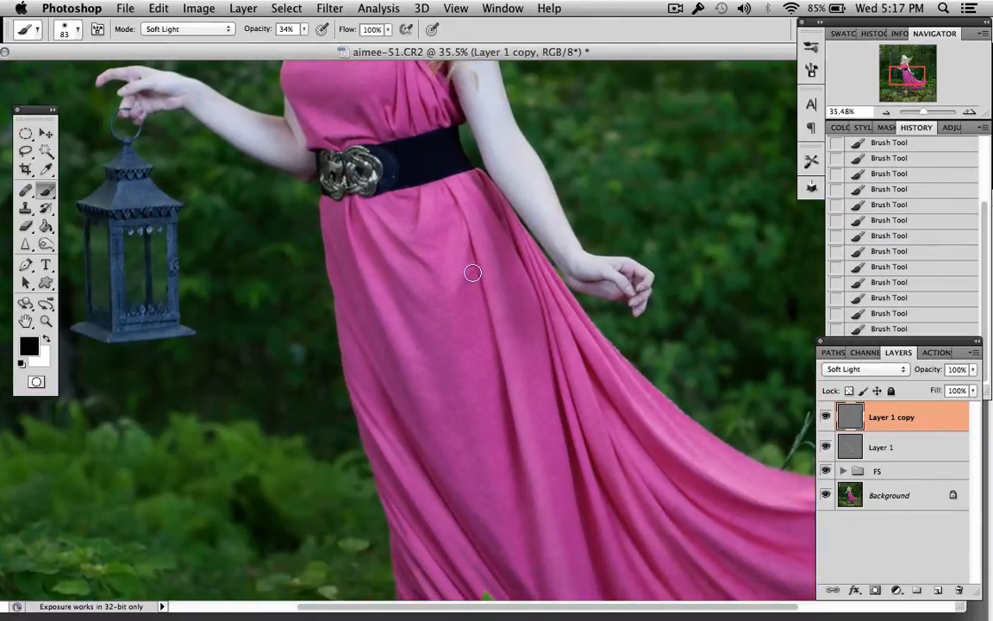
left_click_drag(479, 312, 530, 493)
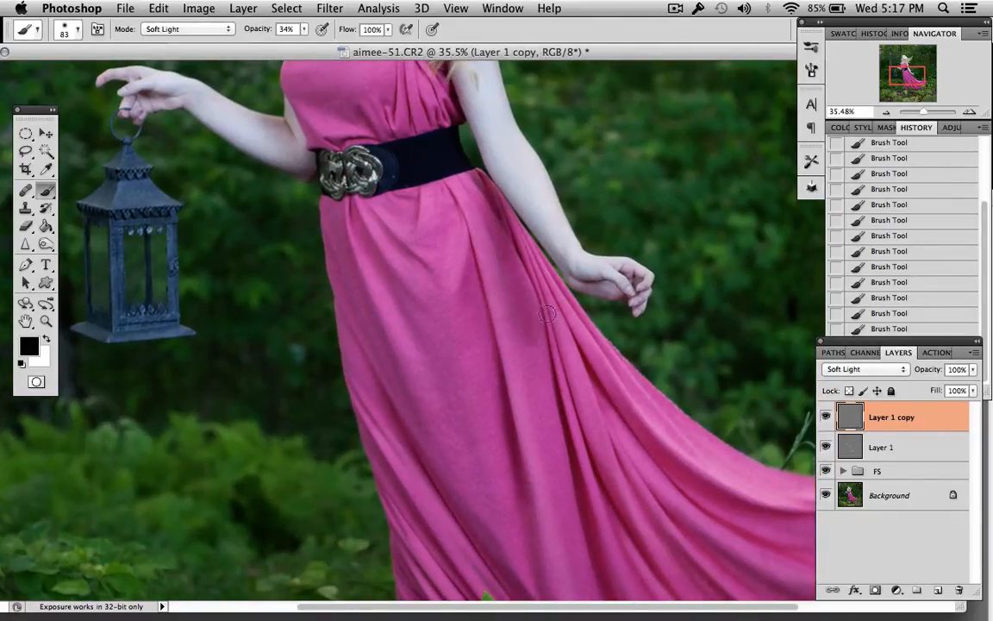
- Reduce the brush to 68 px and darken the folds of the lower skirt on Layer 1 copy
scroll(500, 251, "down", 4)
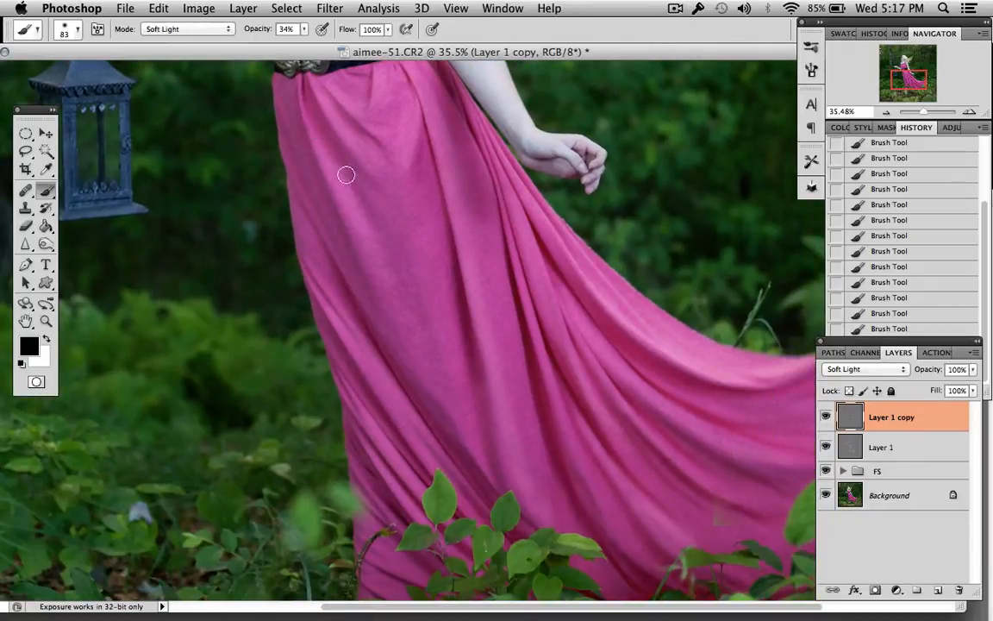
right_click(400, 226)
left_click_drag(479, 250, 473, 250)
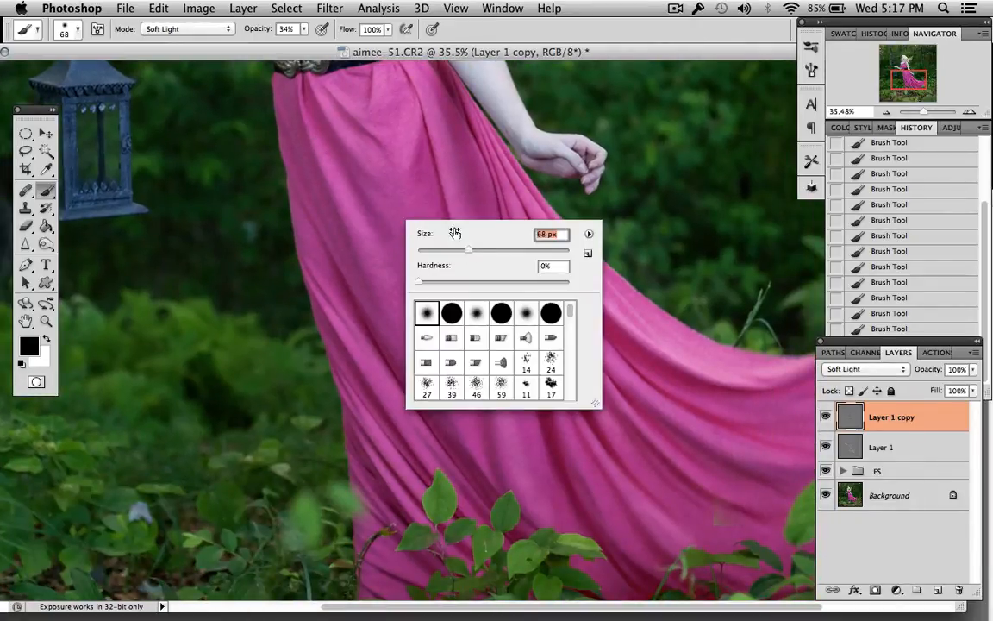
left_click(341, 116)
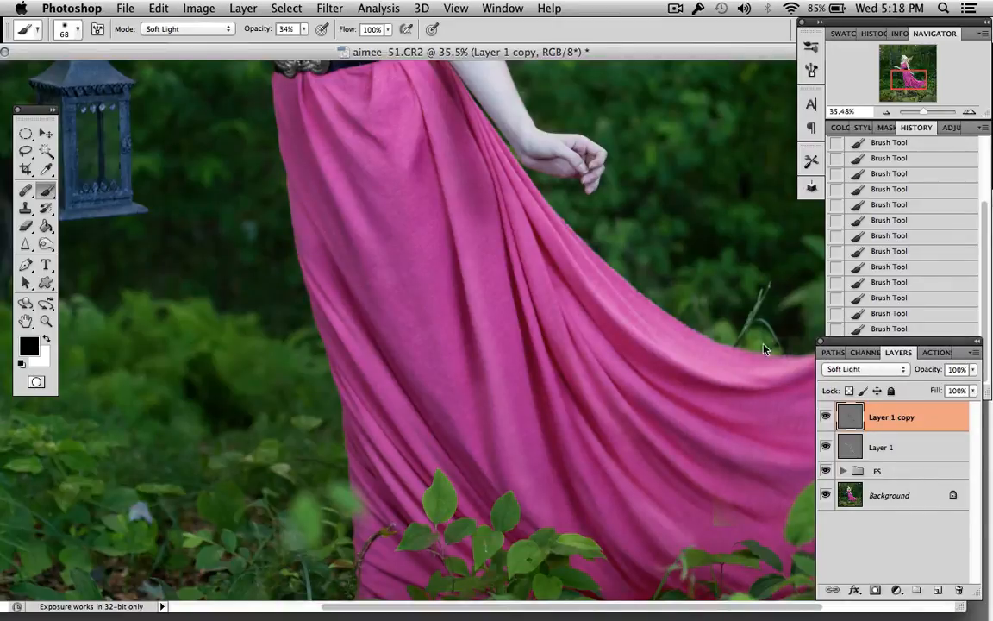
- Lower the opacity of Layer 1 copy to 60% while viewing the whole photo
scroll(636, 296, "down", 10)
scroll(647, 298, "up", 5)
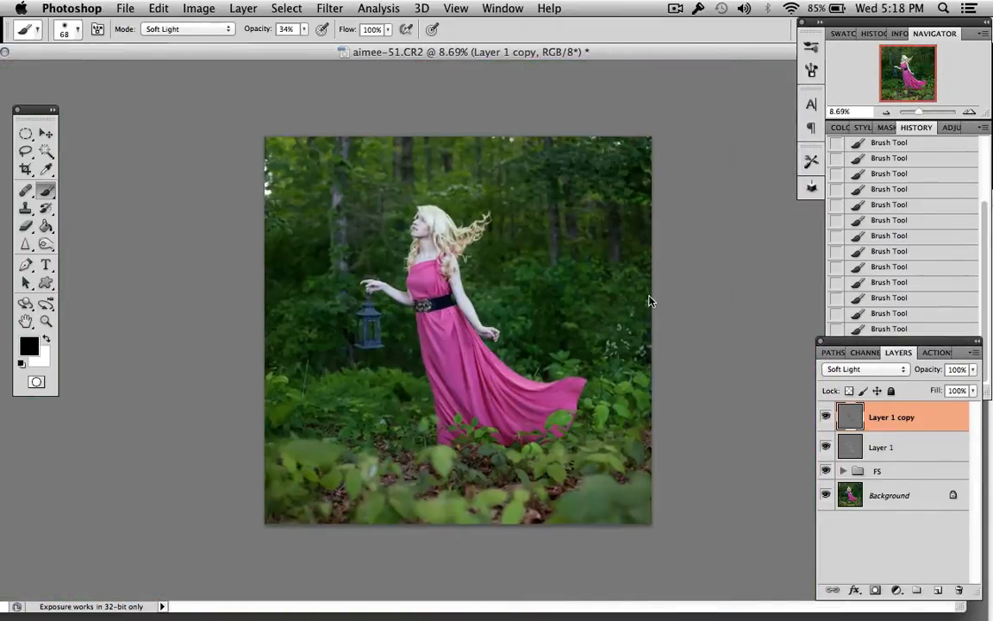
scroll(650, 300, "up", 1)
left_click(827, 419)
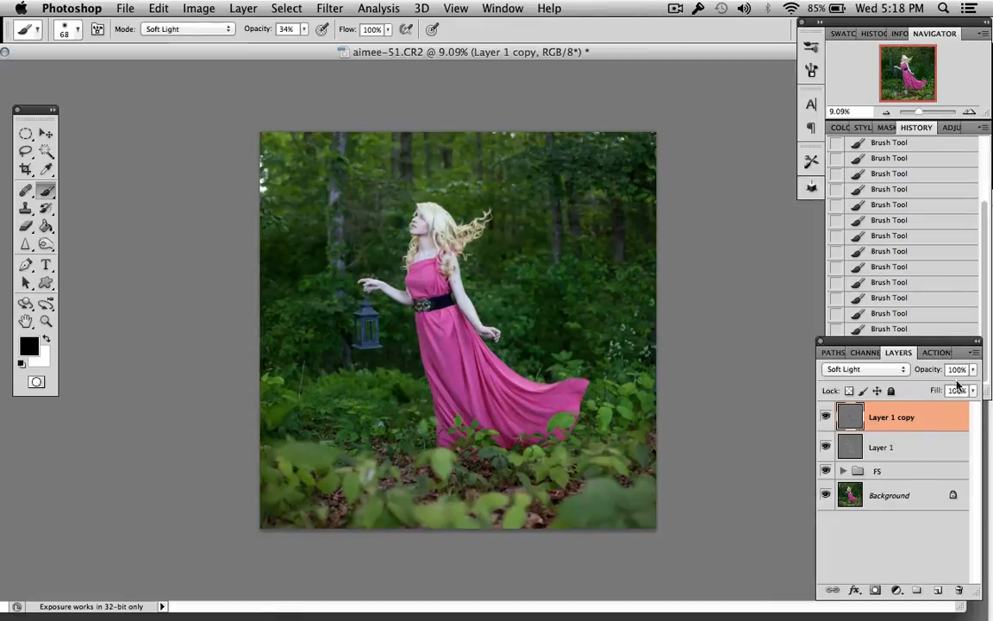
left_click(973, 370)
left_click_drag(973, 387, 943, 390)
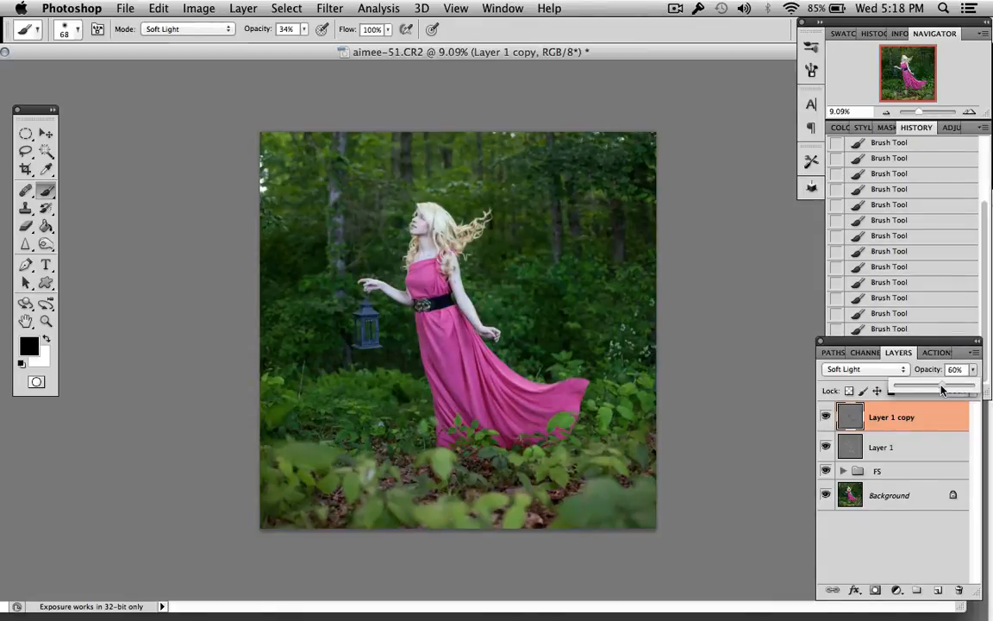
- Lower the opacity of Layer 1 to 77% and reselect Layer 1 copy
left_click(908, 448)
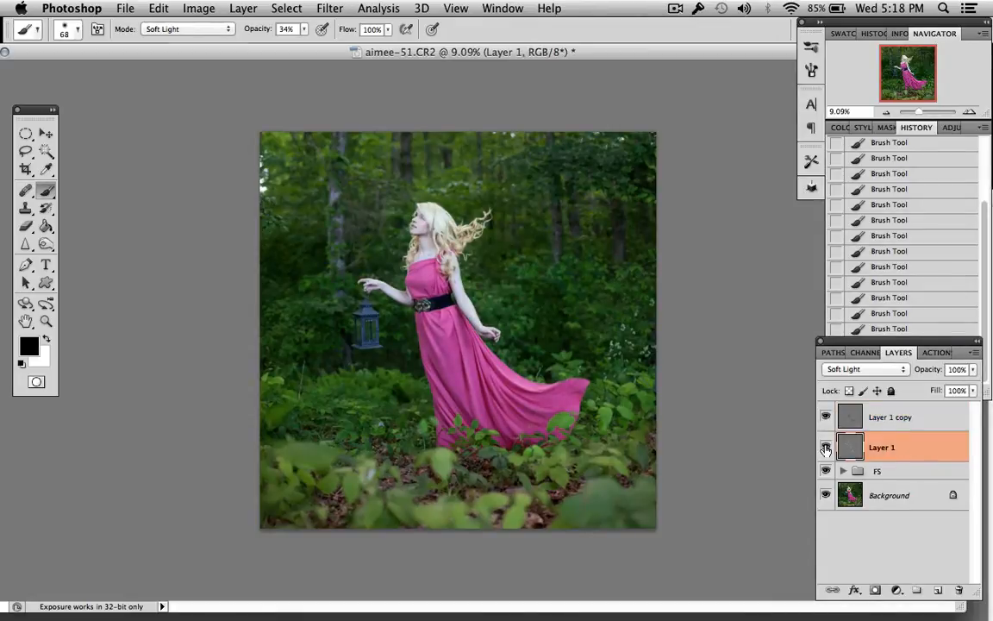
left_click(972, 370)
left_click_drag(972, 387, 954, 390)
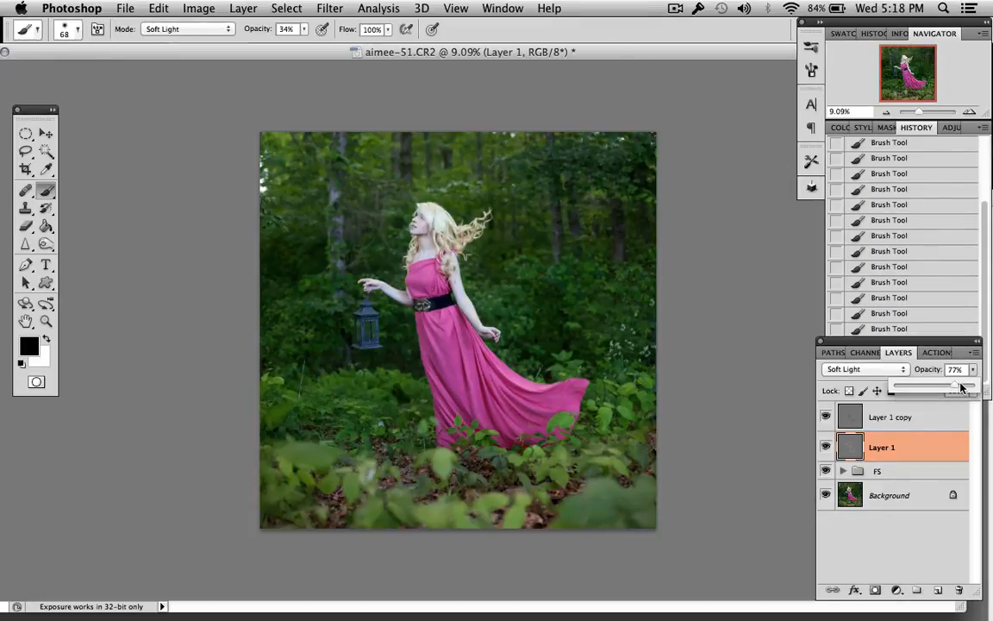
left_click(896, 416)
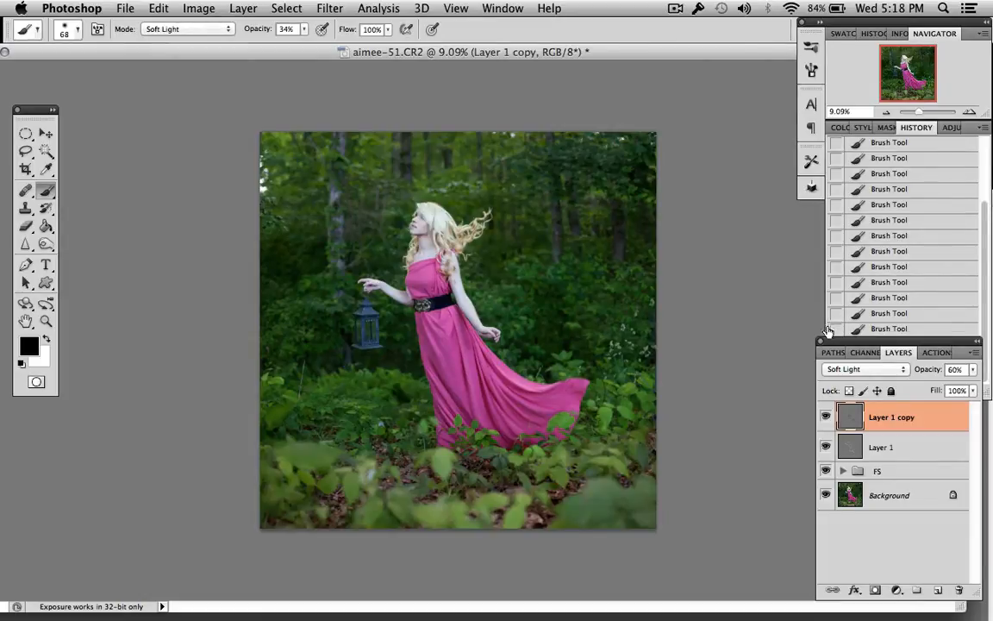
- Flatten all layers into the Background and duplicate the Background layer
key("super+alt+shift+e")
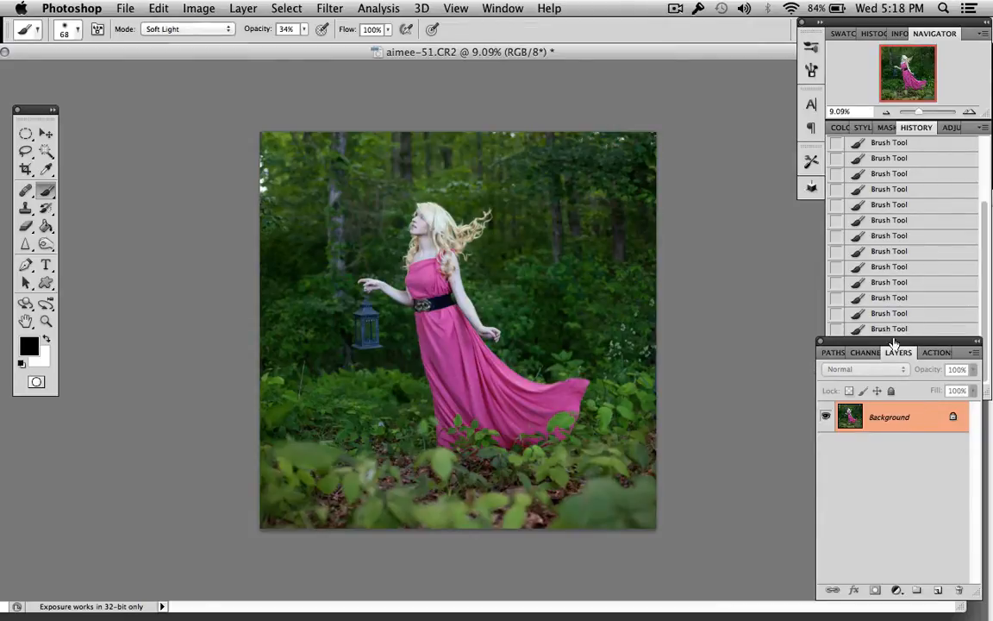
double_click(914, 422)
left_click(655, 340)
left_click_drag(948, 415, 938, 590)
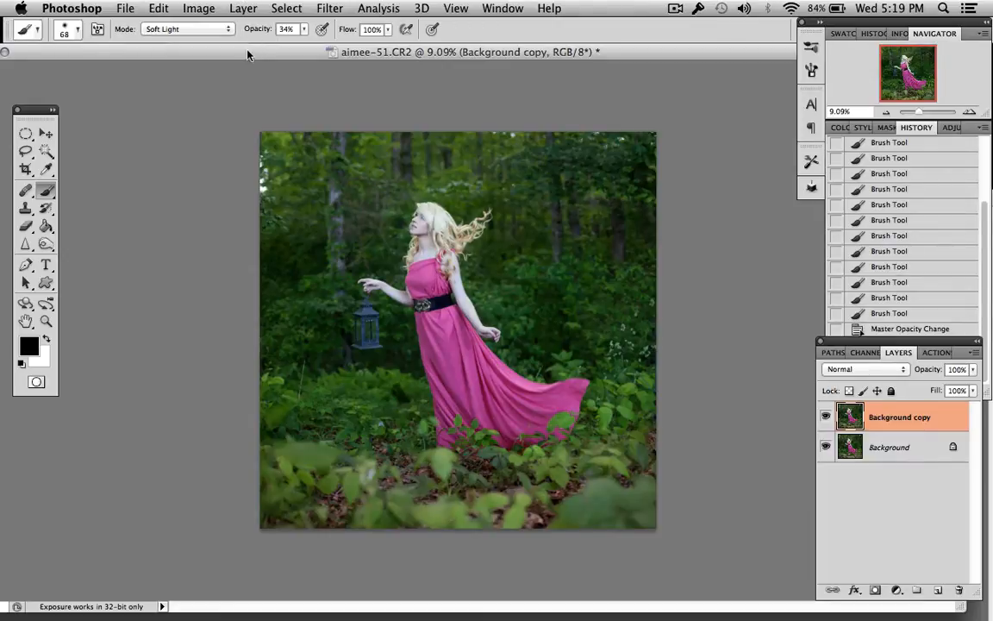
left_click(200, 9)
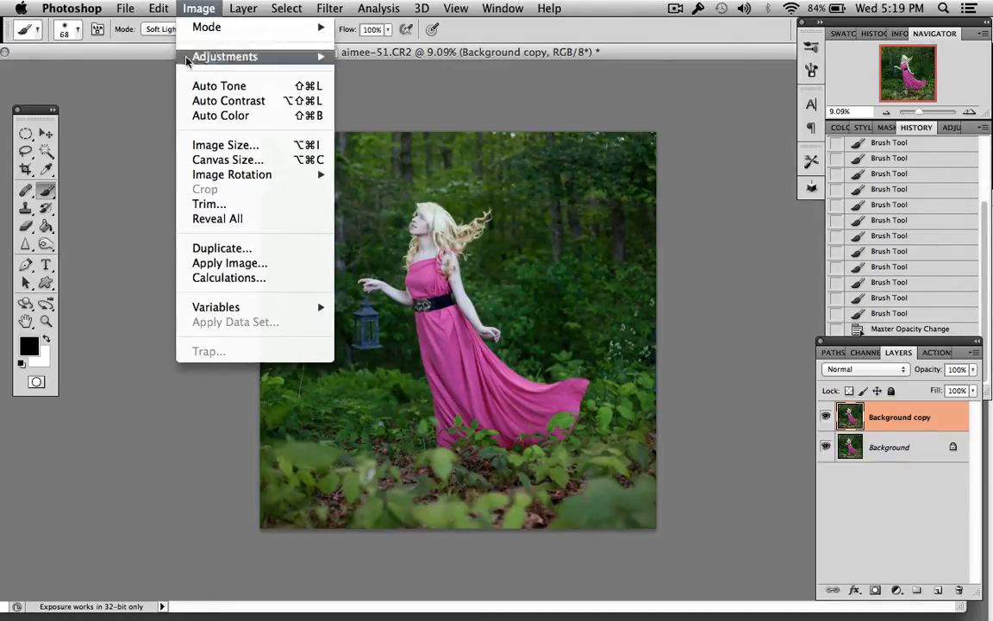
mouse_move(226, 60)
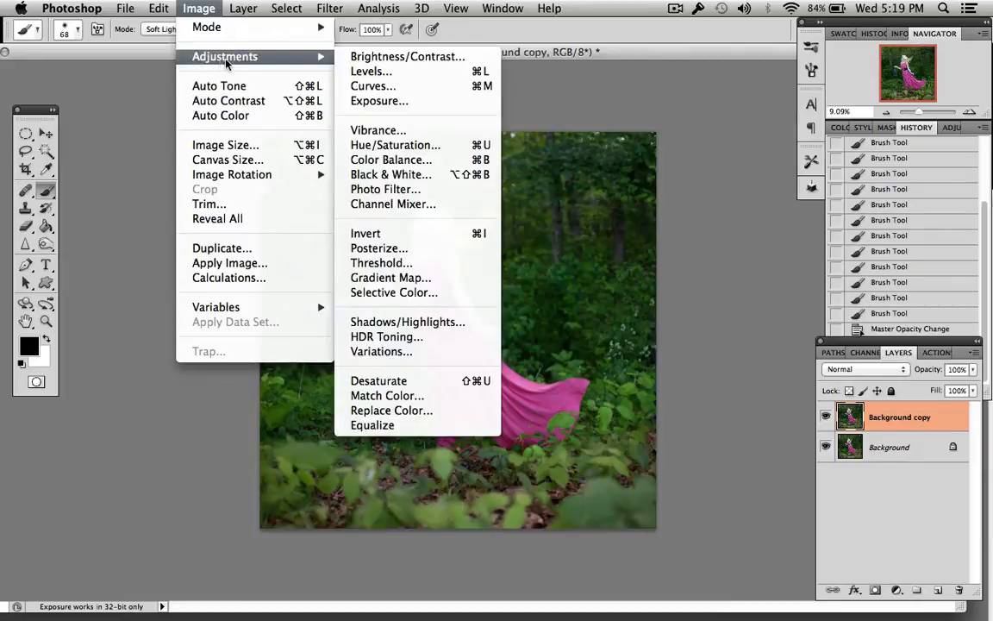
left_click(384, 411)
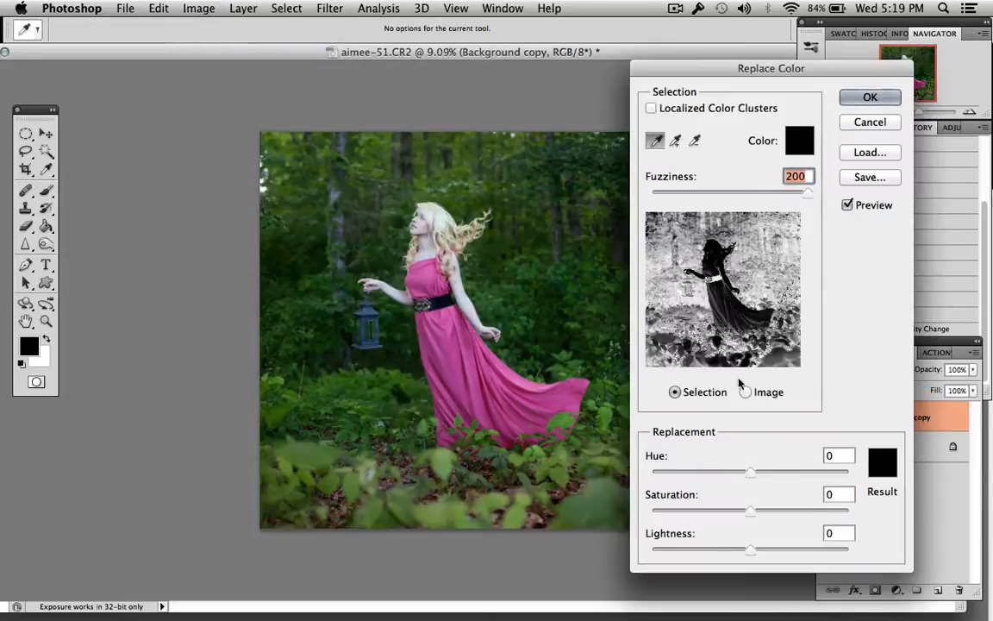
left_click(870, 122)
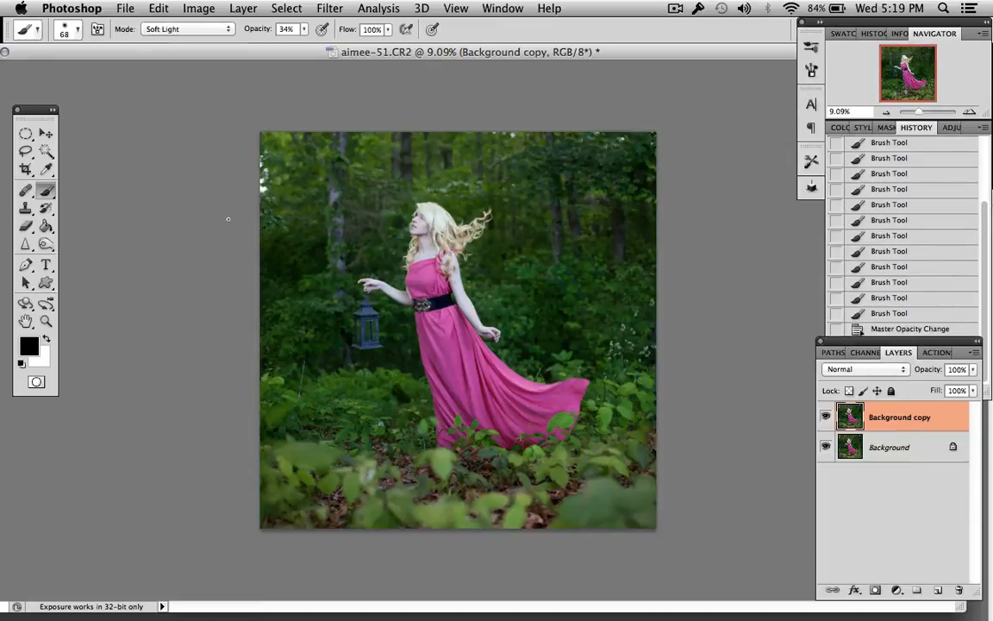
- Sample the dress's pink as the foreground colour and start Replace Color on the Background copy layer
key("i")
left_click_drag(477, 366, 475, 352)
left_click(207, 8)
mouse_move(206, 56)
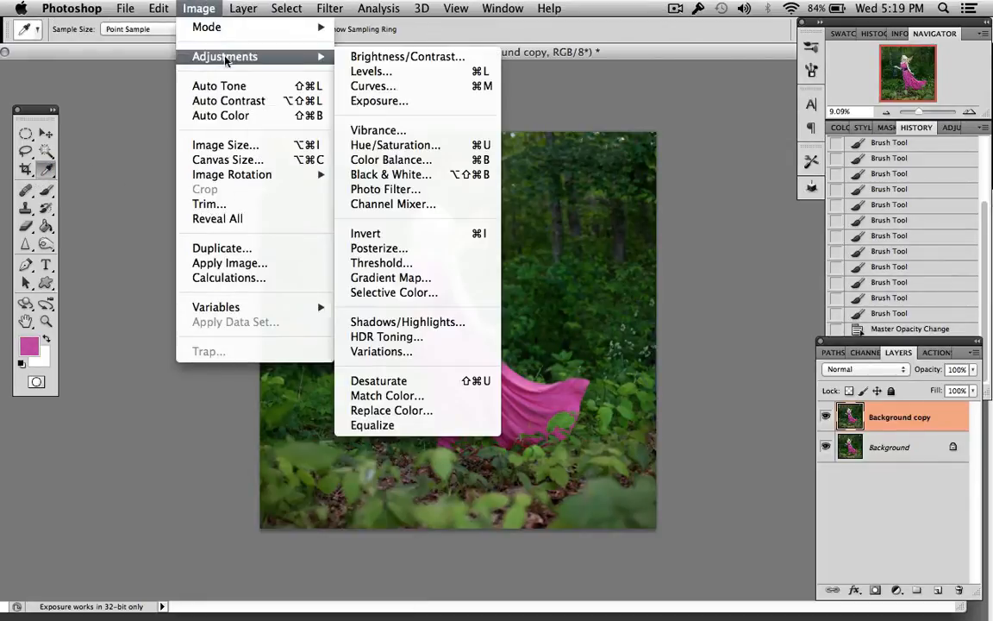
left_click(386, 412)
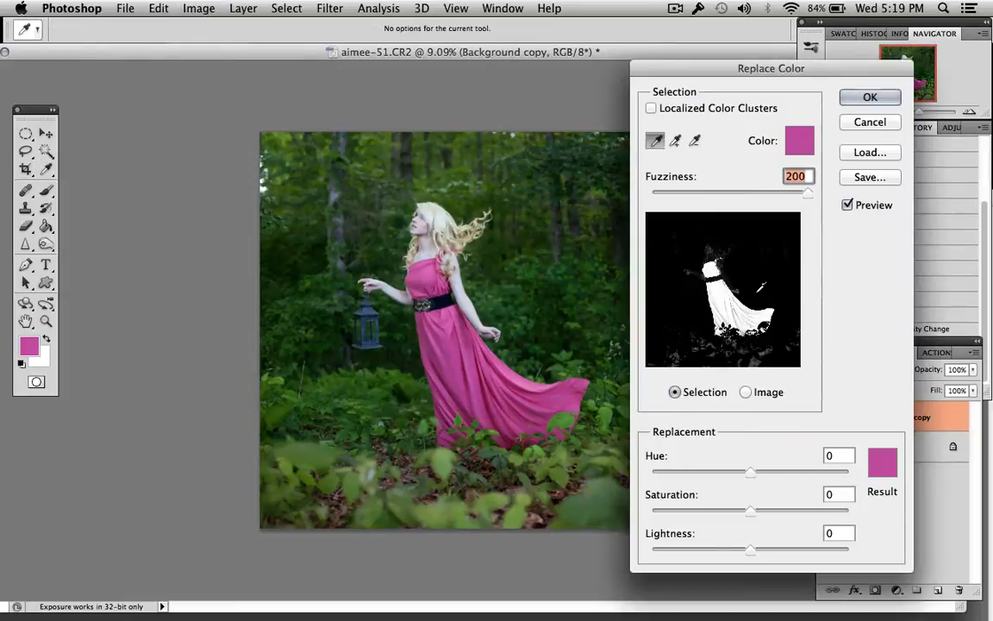
- Recolour the dress red by setting the replacement hue to +43, saturation to +22 and lightness to -9, and apply it
left_click_drag(749, 477, 771, 512)
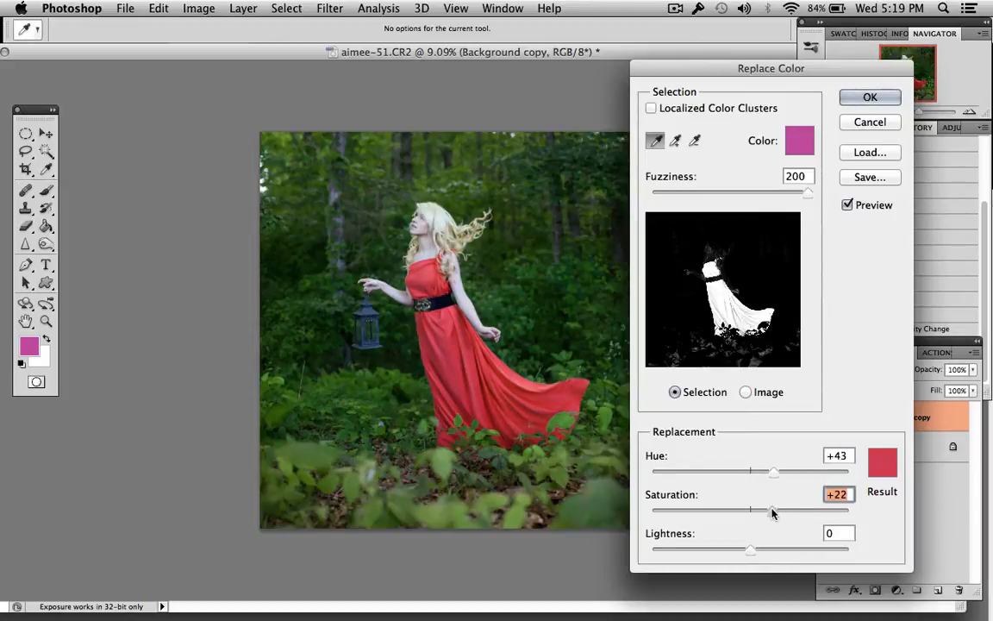
left_click_drag(748, 548, 741, 548)
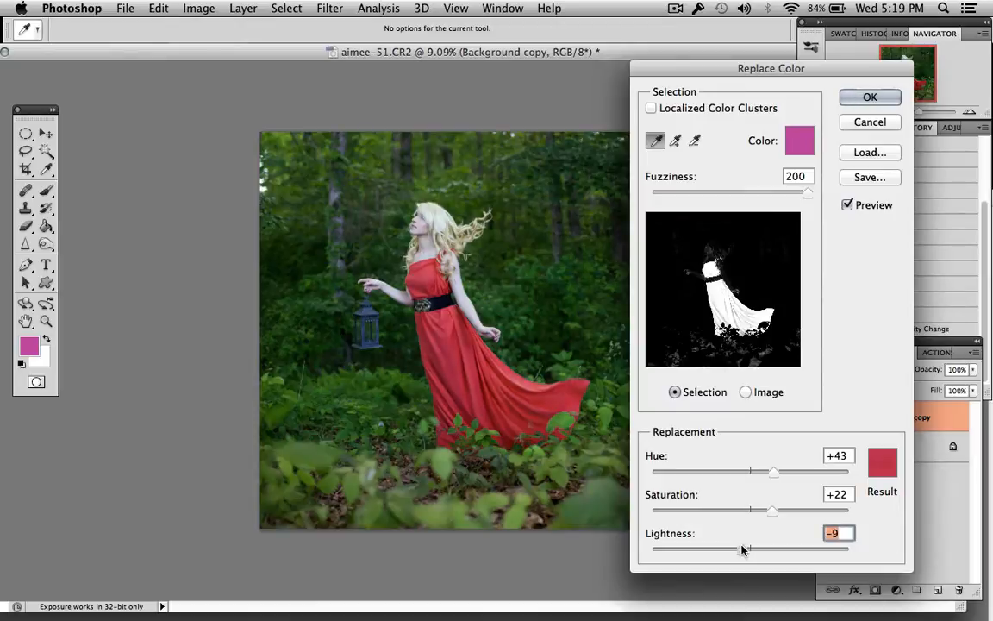
left_click(869, 100)
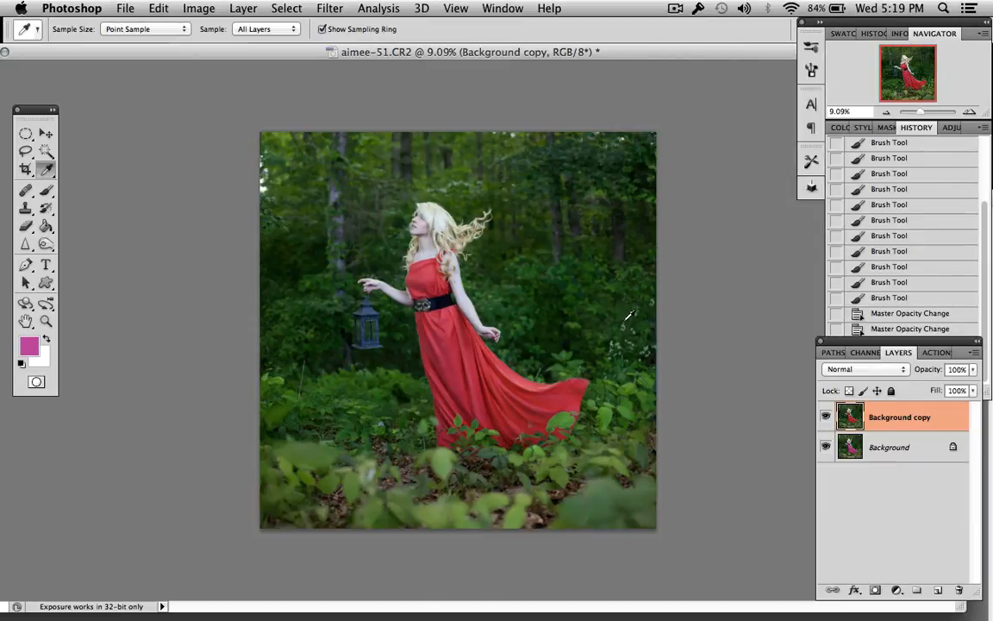
- Compare the Background copy layer with the original around the face, hair and shoulders by toggling its visibility
scroll(626, 320, "up", 8)
scroll(624, 320, "up", 8)
scroll(621, 315, "left", 3)
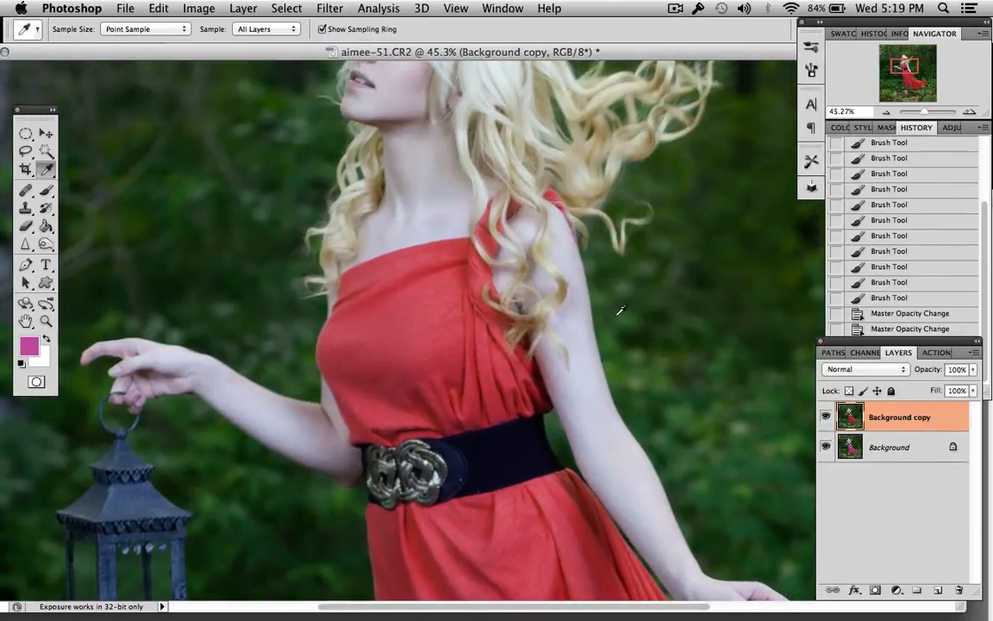
scroll(560, 280, "up", 5)
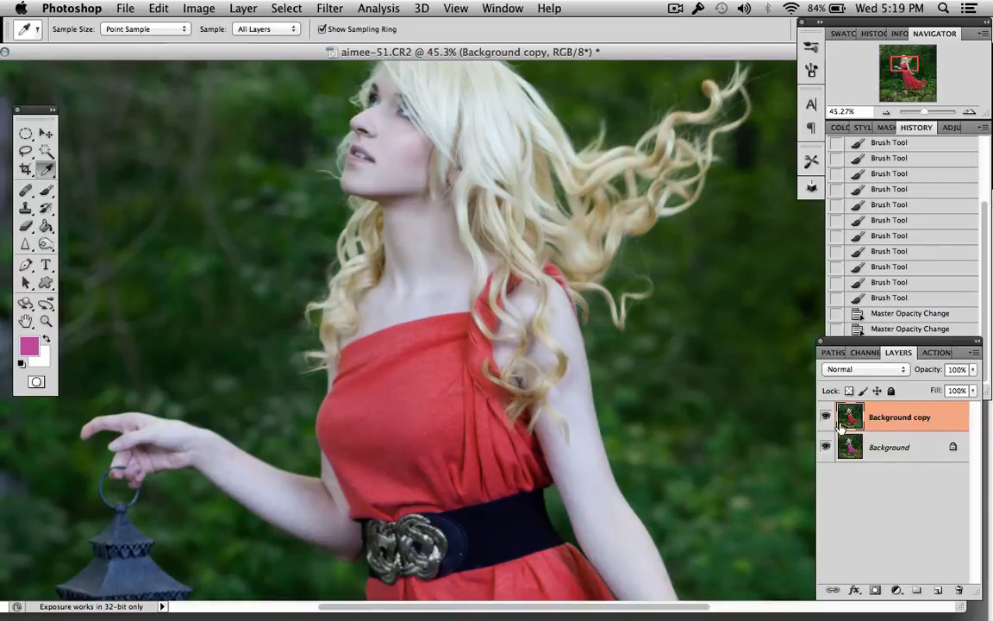
left_click(826, 417)
left_click(826, 418)
scroll(569, 274, "down", 5)
scroll(573, 272, "up", 5)
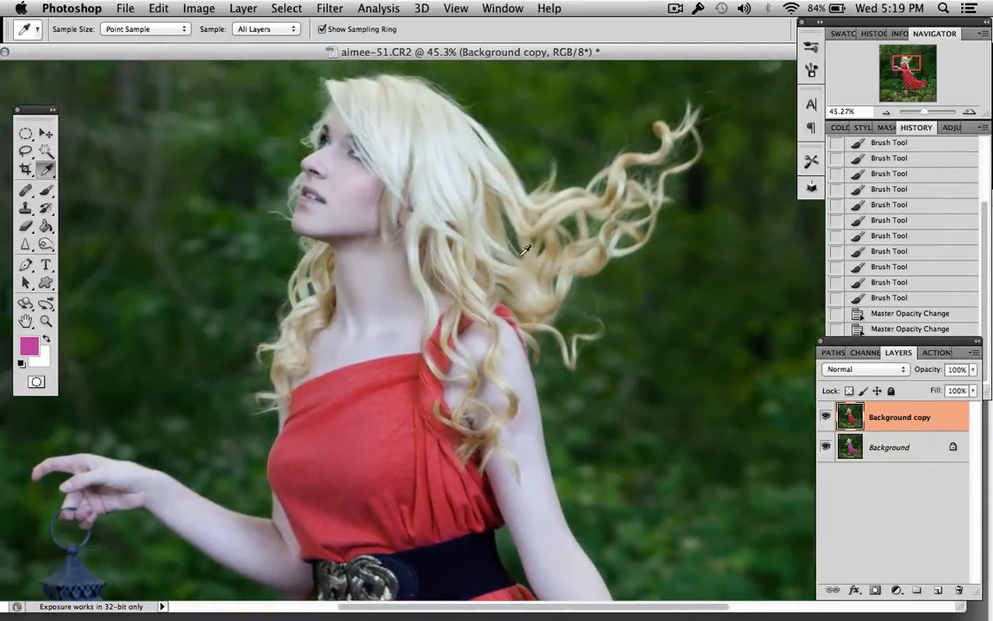
- Partly erase the recolouring over the face on the Background copy layer with the Eraser at 44% opacity, and compare with the original
scroll(523, 250, "left", 3)
scroll(524, 250, "up", 2)
left_click(26, 225)
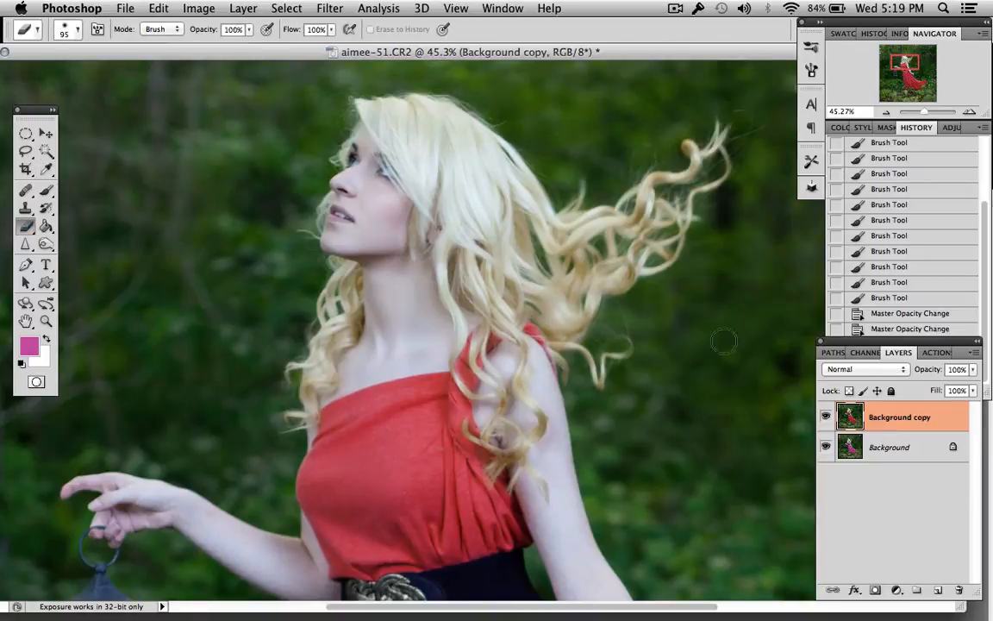
left_click(826, 417)
left_click(826, 418)
left_click(249, 29)
left_click_drag(250, 44, 210, 45)
left_click(355, 203)
mouse_move(345, 198)
left_mouse_down()
mouse_move(360, 227)
mouse_move(349, 212)
mouse_move(379, 226)
left_mouse_up()
left_click(825, 418)
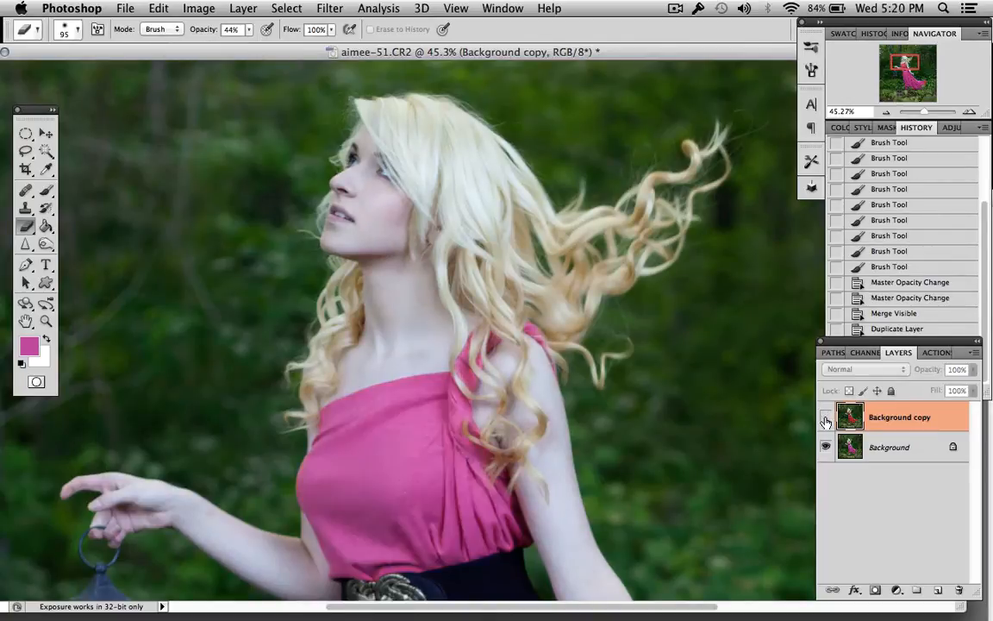
left_click(826, 417)
- Add a Selective Color adjustment layer and set its Reds to magenta +9, yellow +33 and black +20
scroll(695, 350, "down", 8)
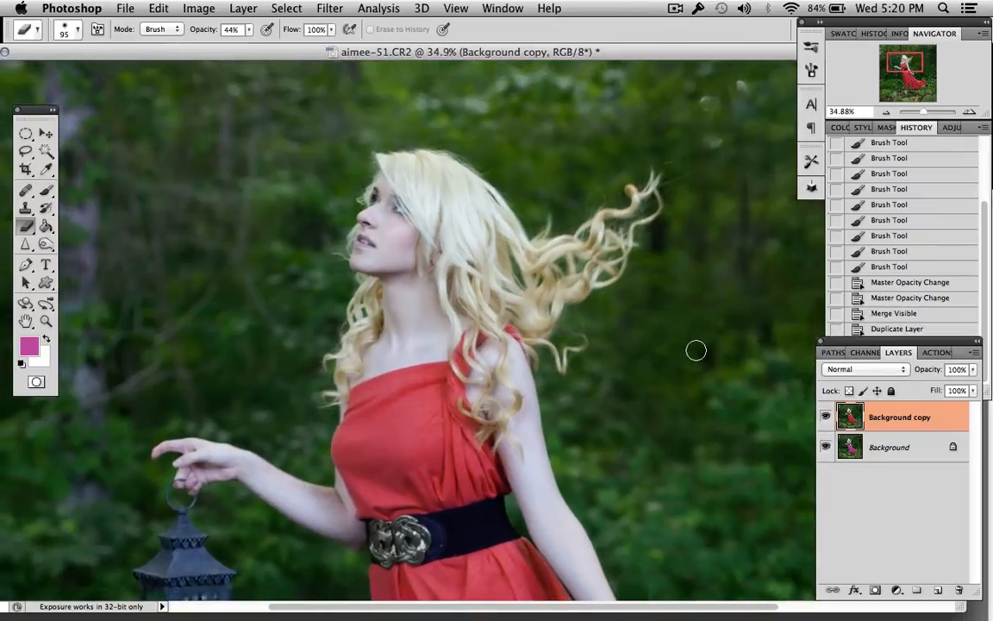
scroll(696, 350, "down", 4)
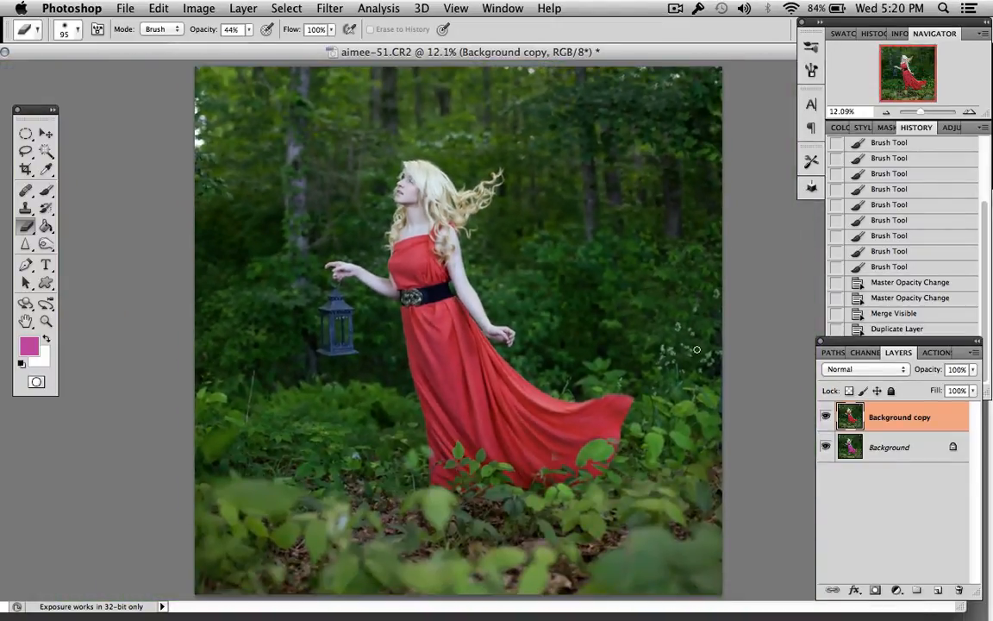
scroll(696, 350, "down", 1)
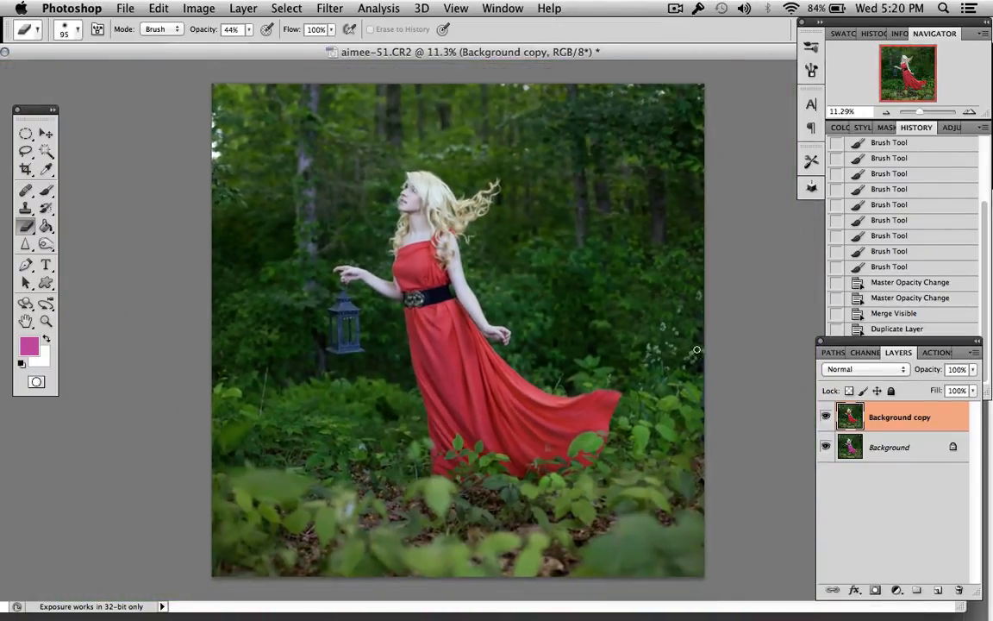
left_click(897, 591)
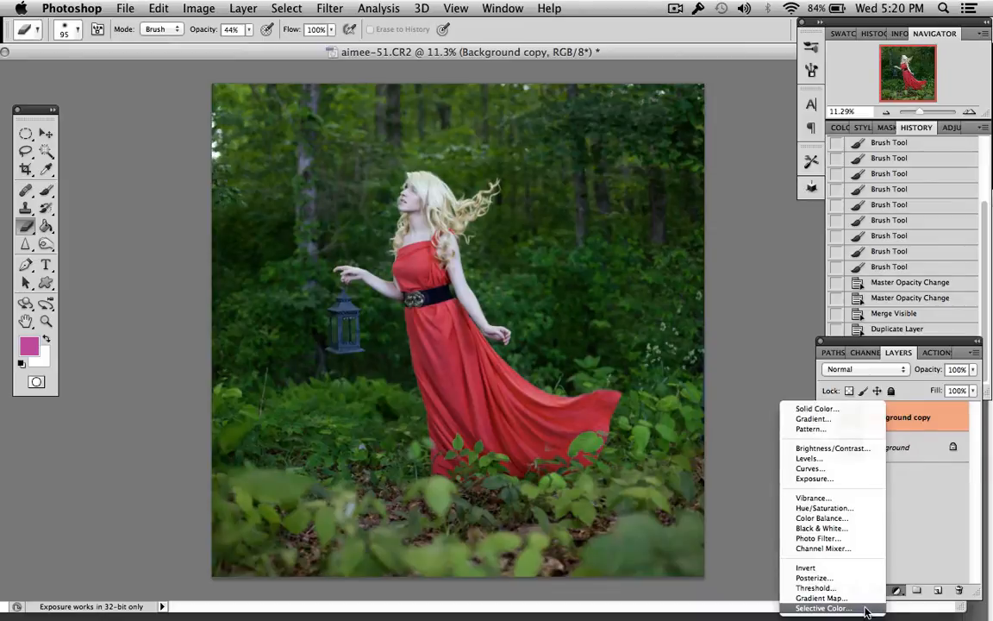
left_click(866, 609)
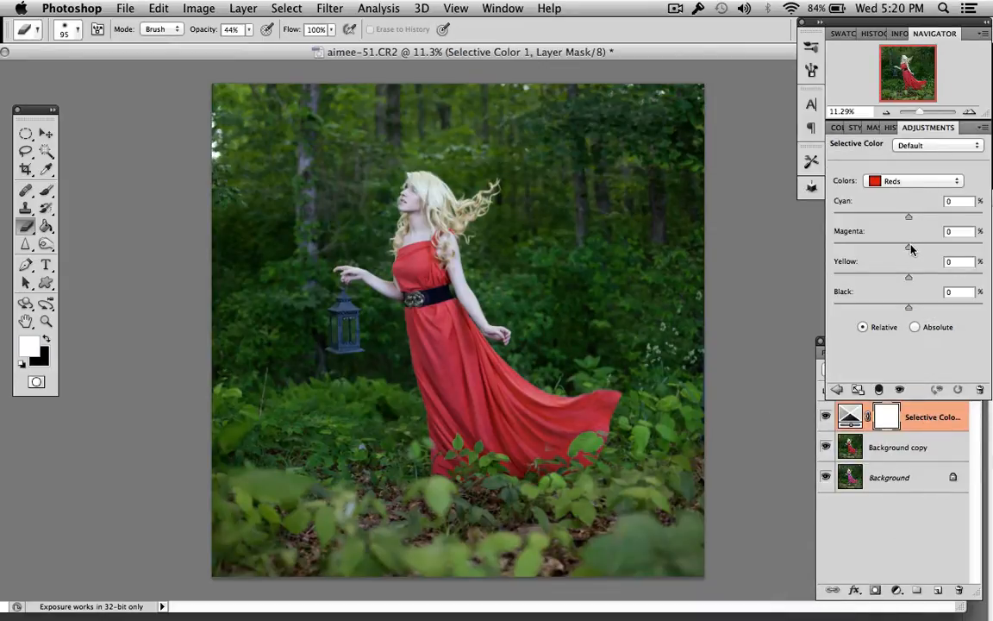
left_click_drag(912, 249, 922, 309)
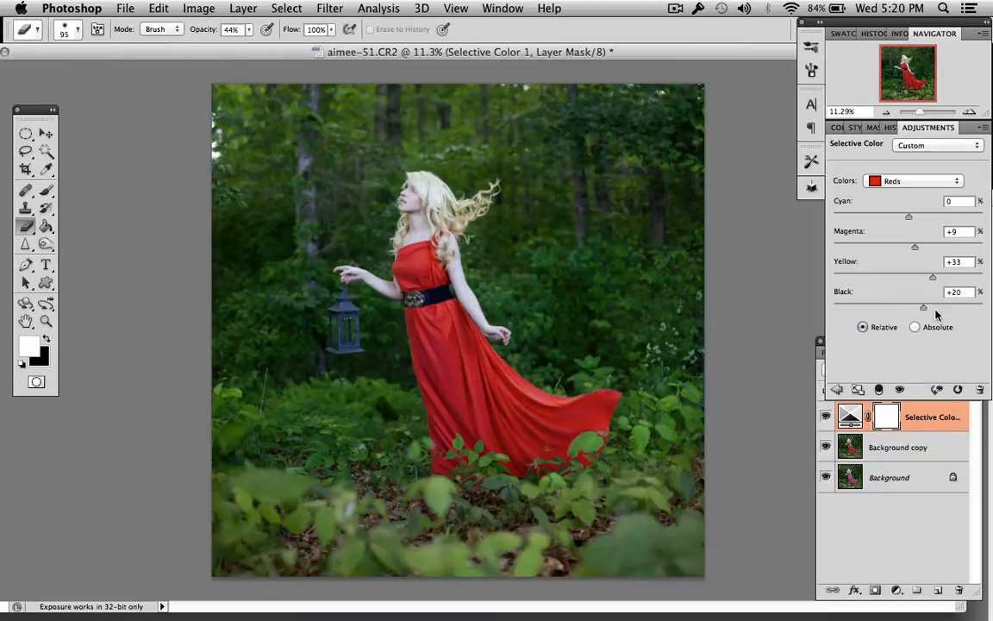
- Compare the dress colour with and without the Selective Color and Background copy layers by toggling their visibility
left_click(826, 417)
left_click(827, 418)
left_click(828, 418)
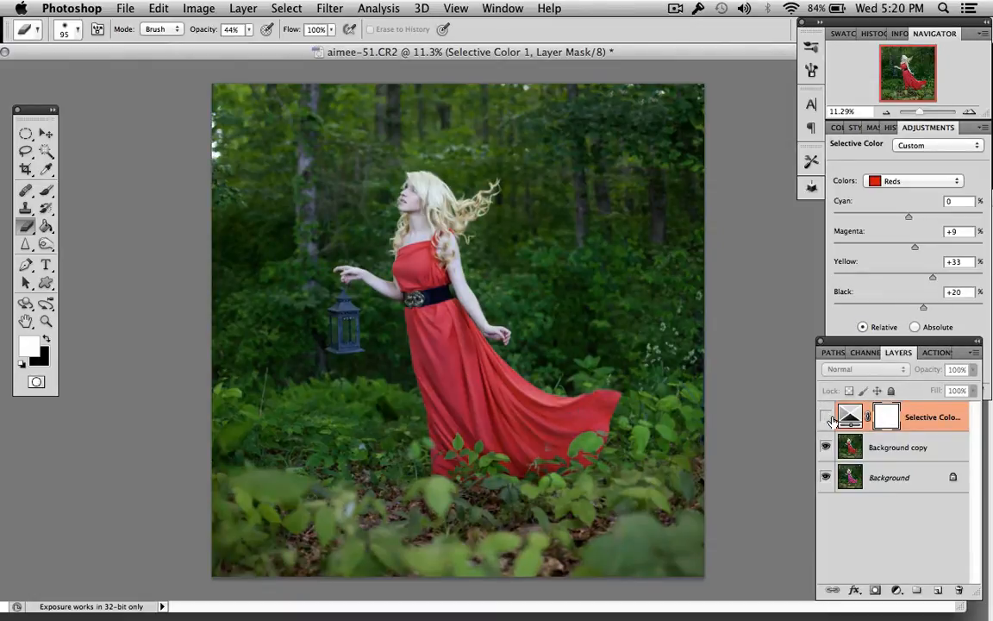
left_click(826, 447)
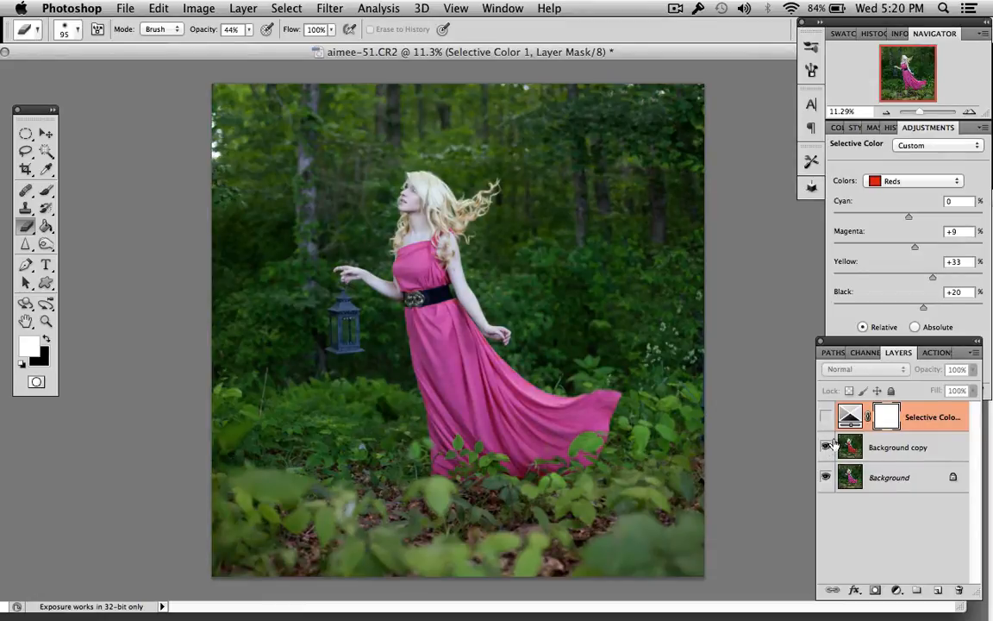
left_click(826, 447)
left_click(826, 417)
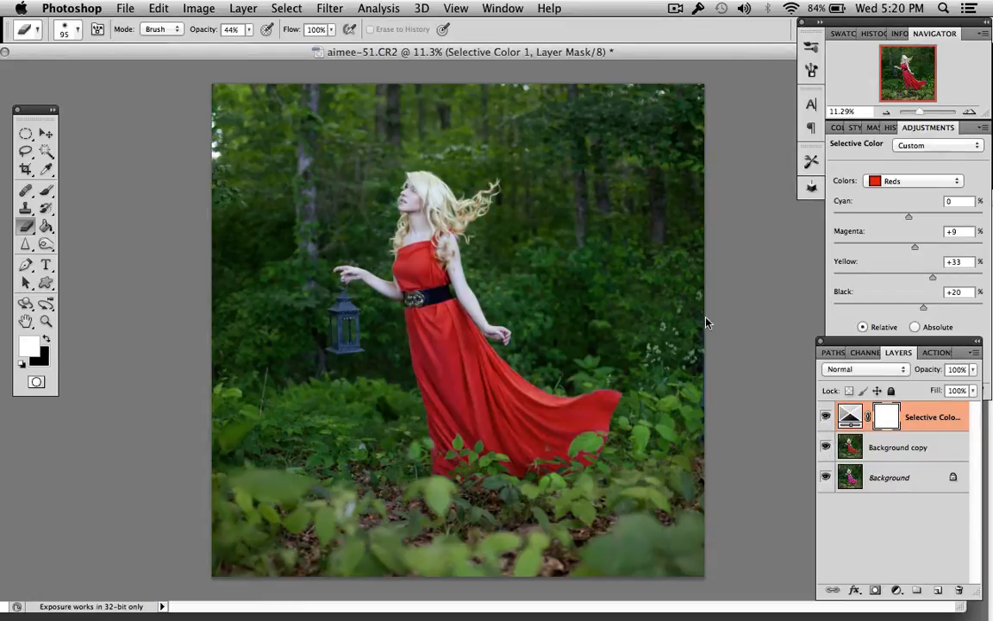
- Lower the opacity of the Selective Color layer to 77%
scroll(682, 323, "up", 8)
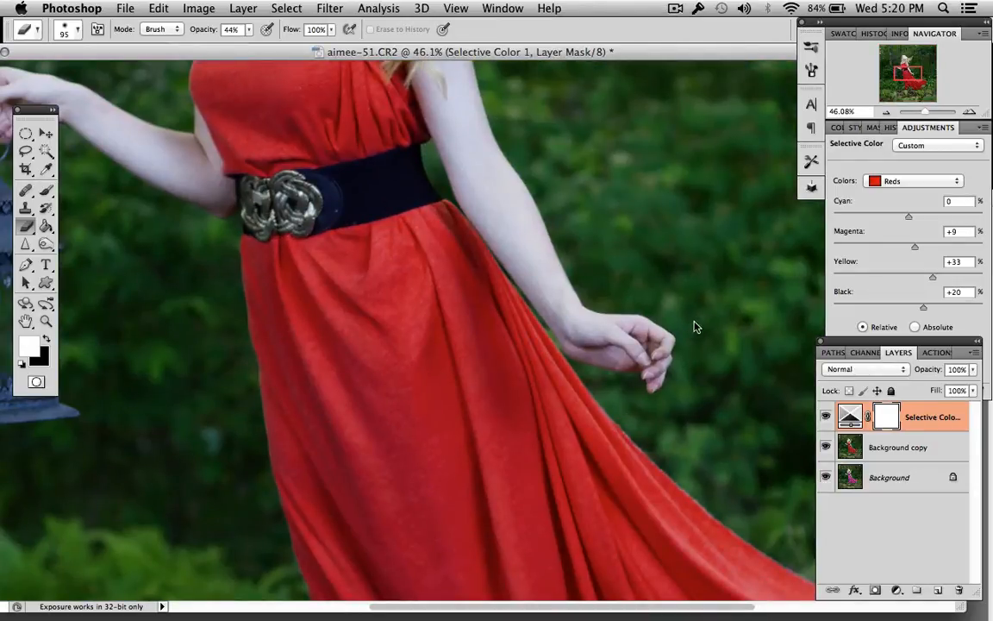
scroll(697, 327, "up", 5)
scroll(697, 326, "left", 5)
left_click(972, 369)
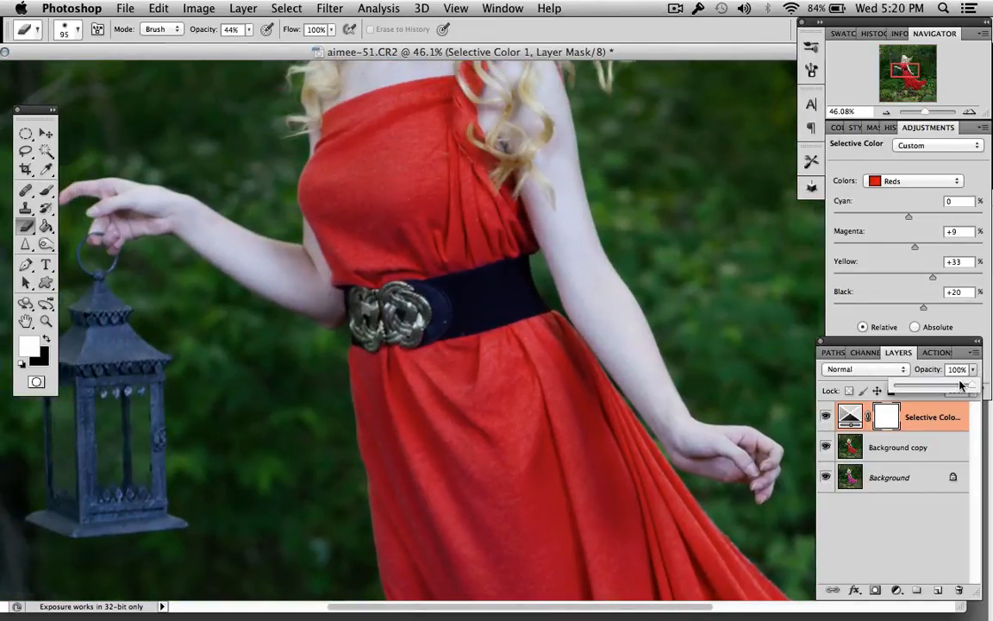
left_click_drag(960, 385, 953, 389)
scroll(724, 388, "down", 6)
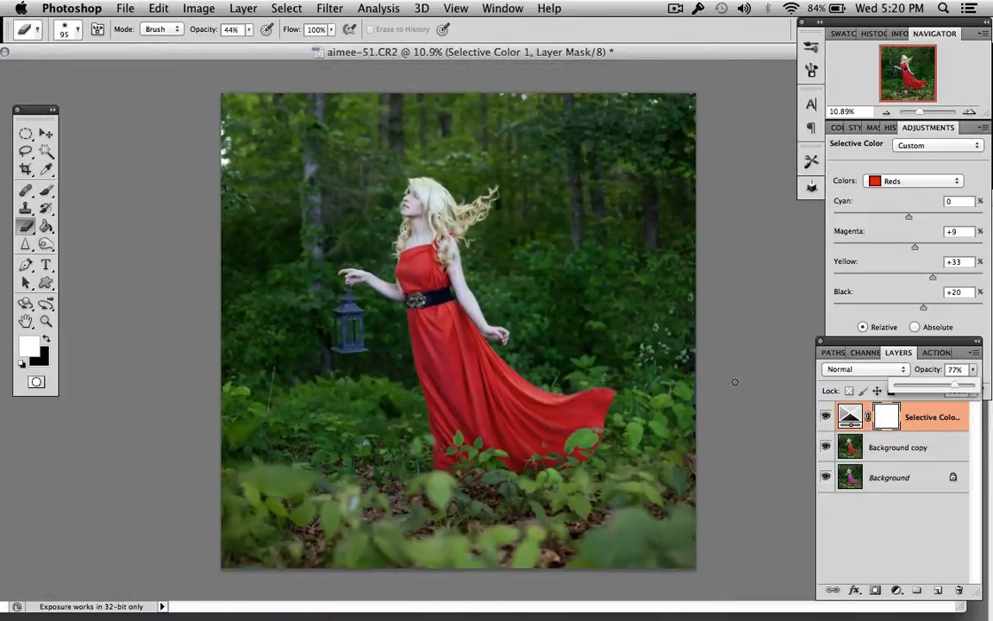
- Add a second Selective Color adjustment layer and set its Greens to cyan +100 and yellow -100
left_click(850, 415)
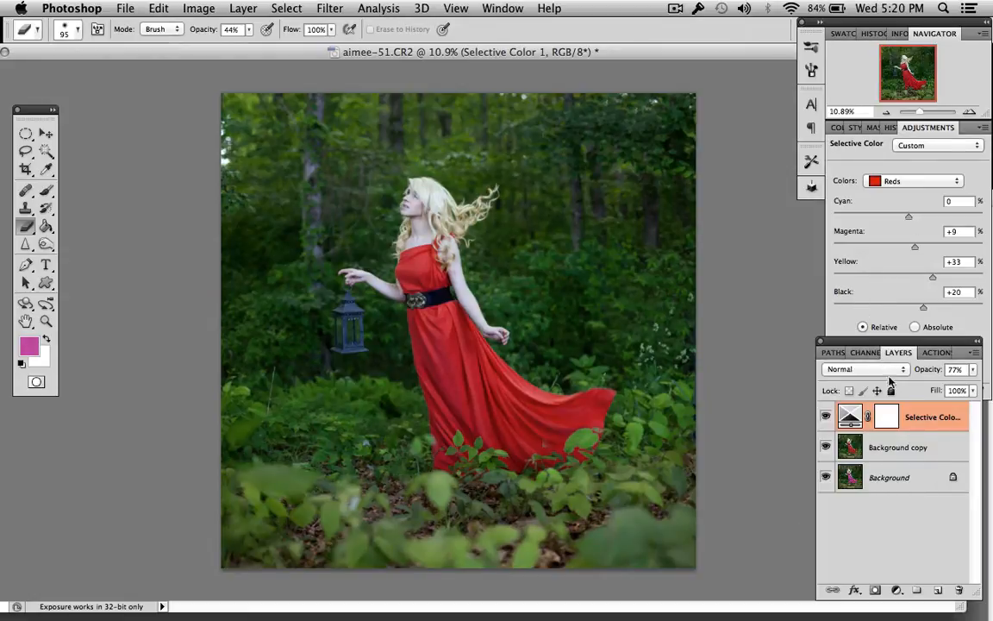
left_click(897, 590)
left_click(883, 611)
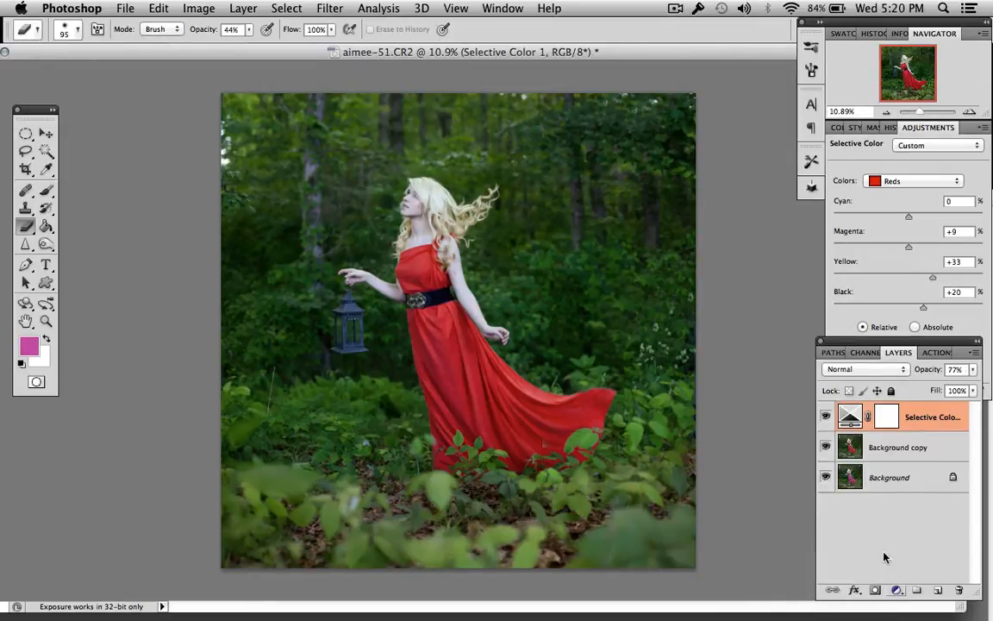
left_click(929, 181)
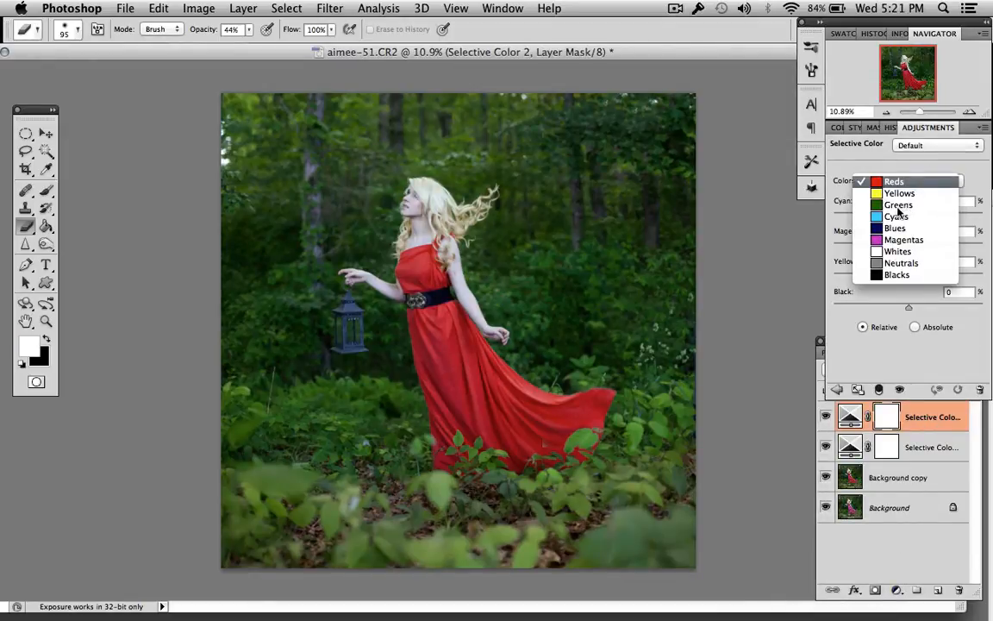
left_click(898, 205)
left_click_drag(908, 217, 988, 218)
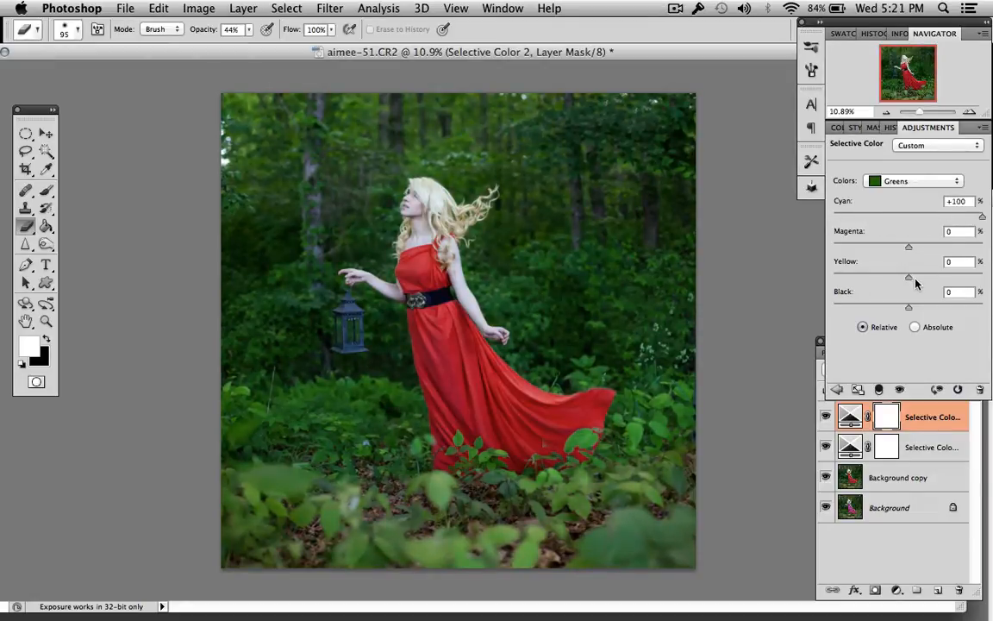
left_click_drag(908, 276, 843, 280)
- Compare the forest greens with and without the second Selective Color layer by toggling its visibility
left_click(826, 419)
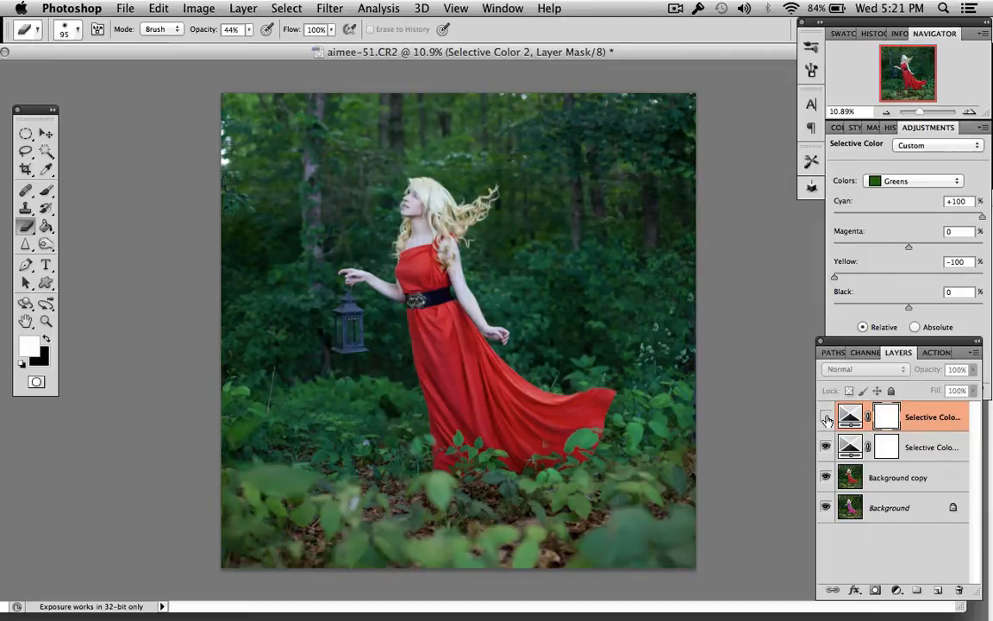
left_click(827, 420)
left_click(827, 420)
left_click(827, 420)
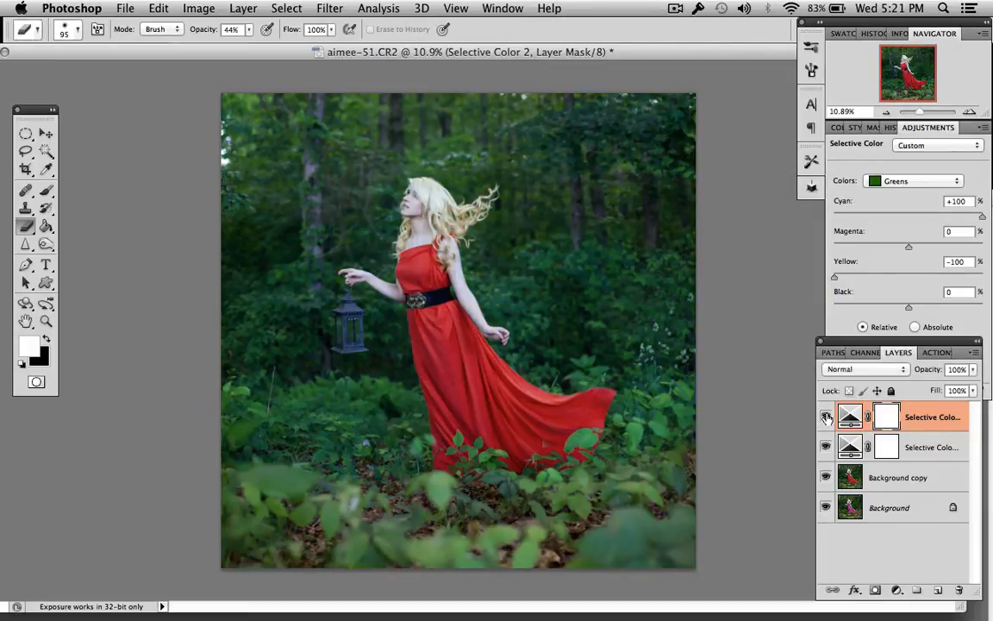
- Add a third Selective Color adjustment layer and set its Greens to cyan +100 and yellow -100
left_click(897, 590)
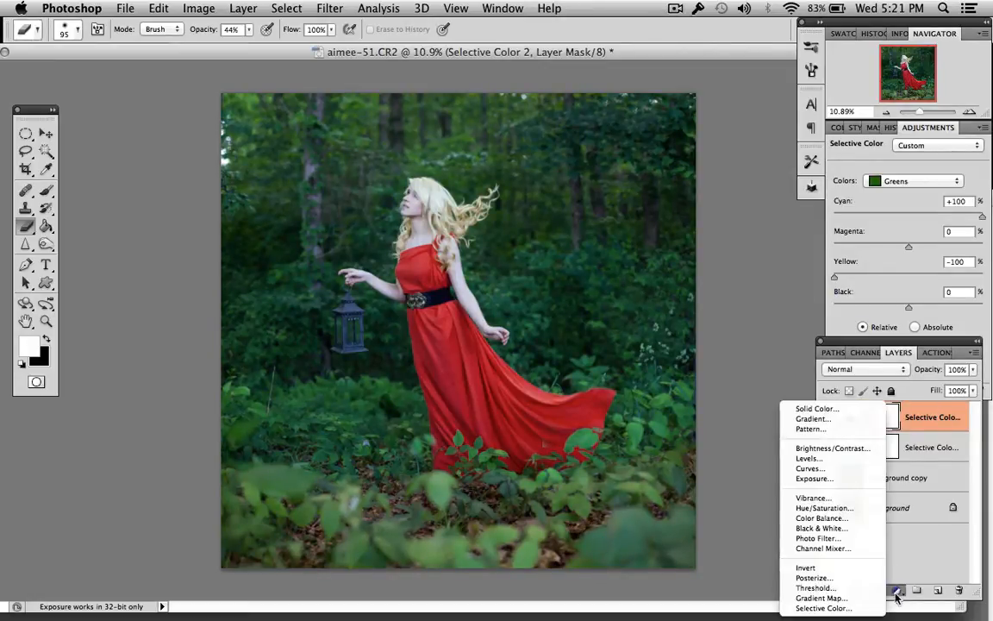
left_click(861, 609)
left_click(919, 182)
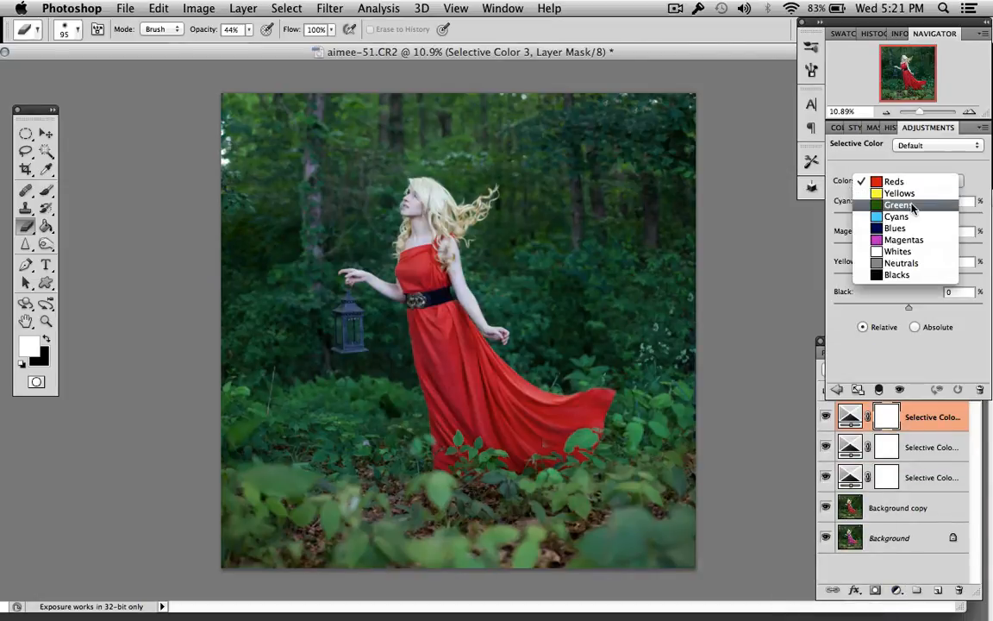
left_click(905, 209)
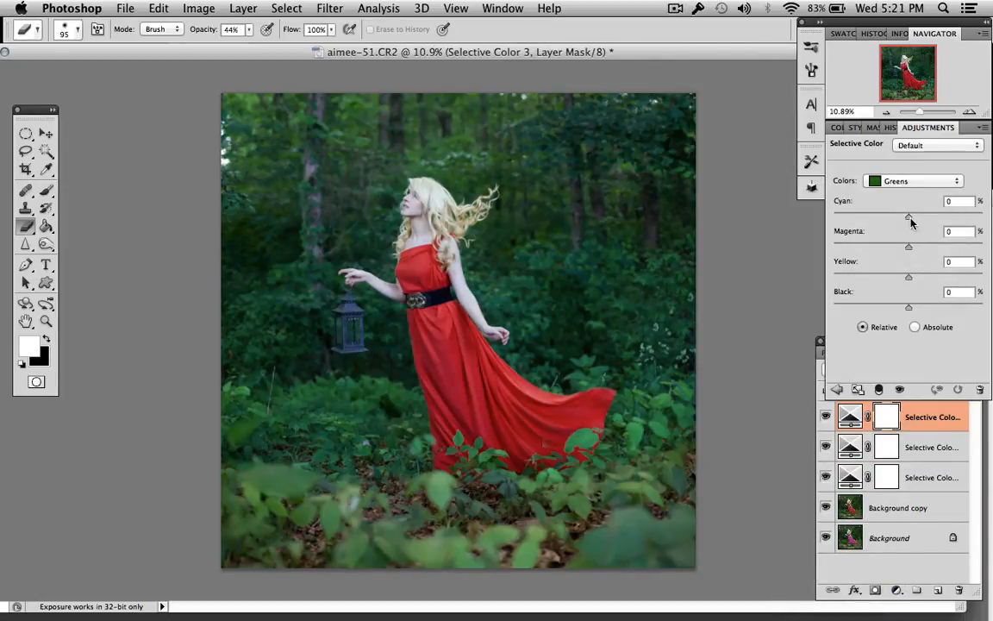
left_click_drag(908, 217, 983, 215)
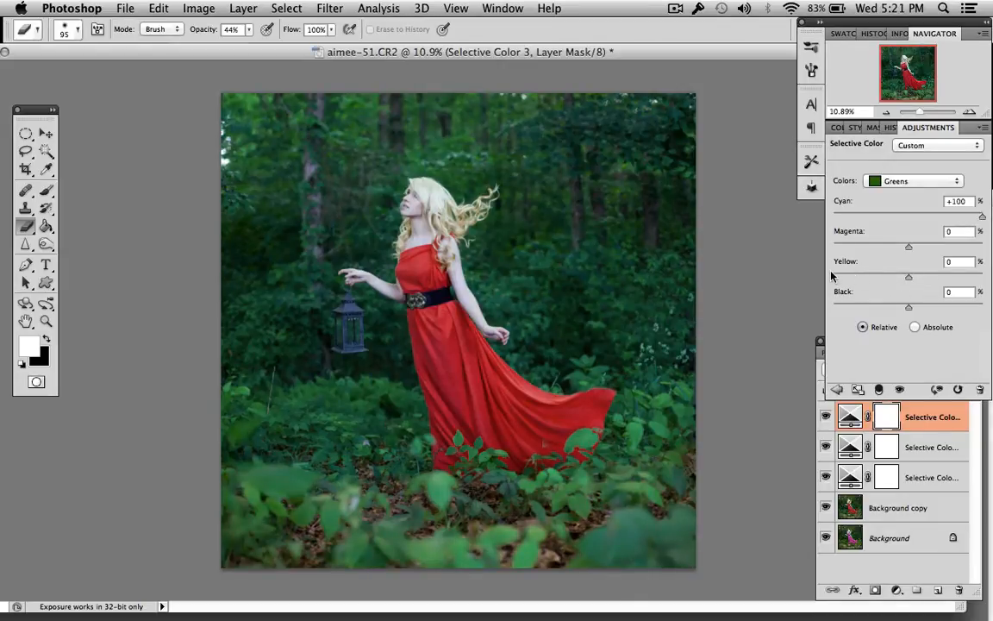
left_click_drag(908, 277, 826, 278)
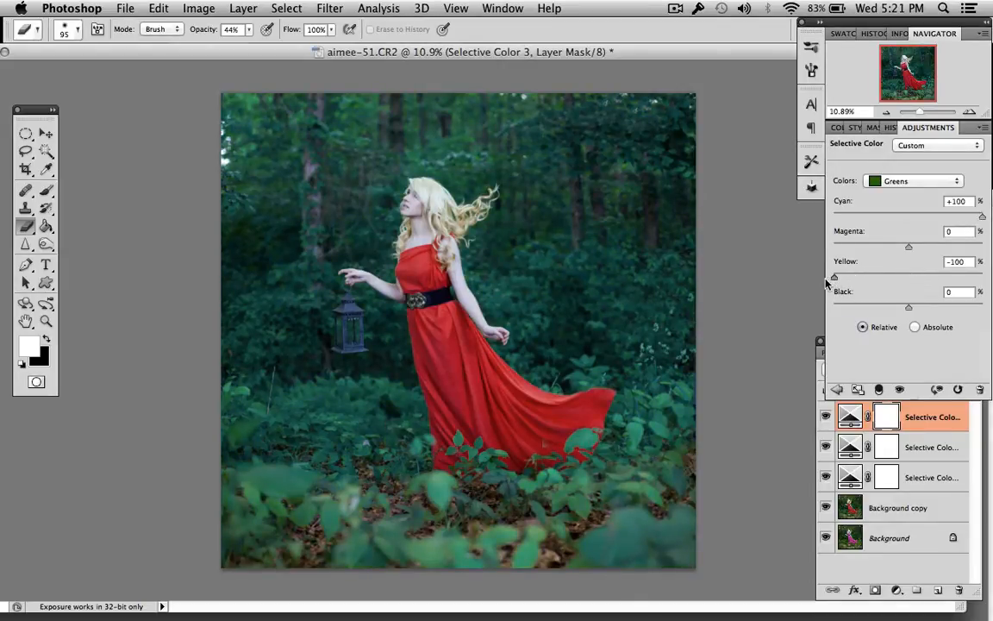
- In the third Selective Color layer, set the Yellows to cyan +6 and yellow -86
left_click(919, 181)
left_click(897, 168)
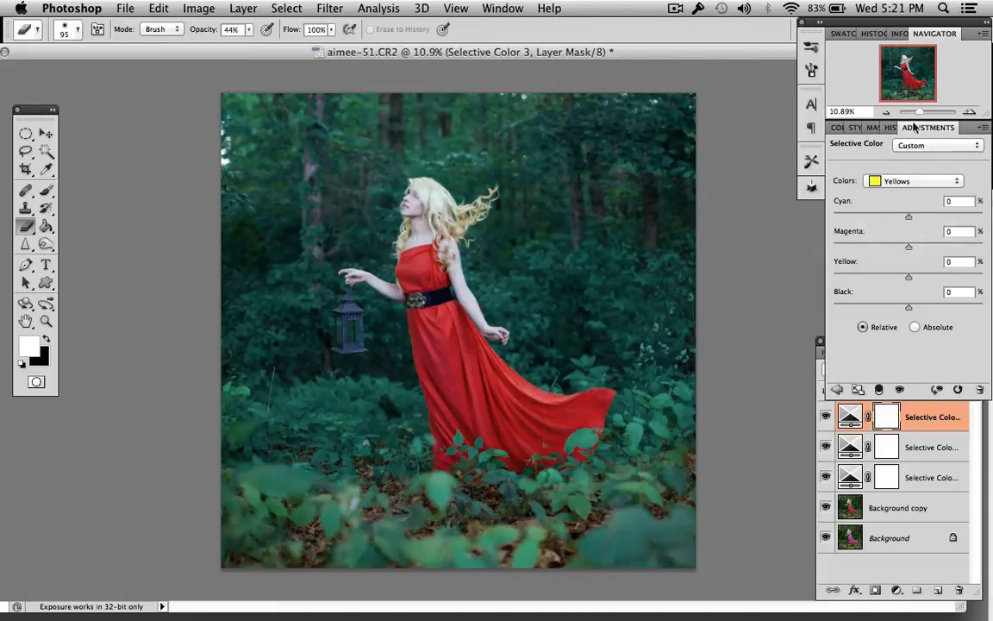
left_click_drag(908, 280, 845, 280)
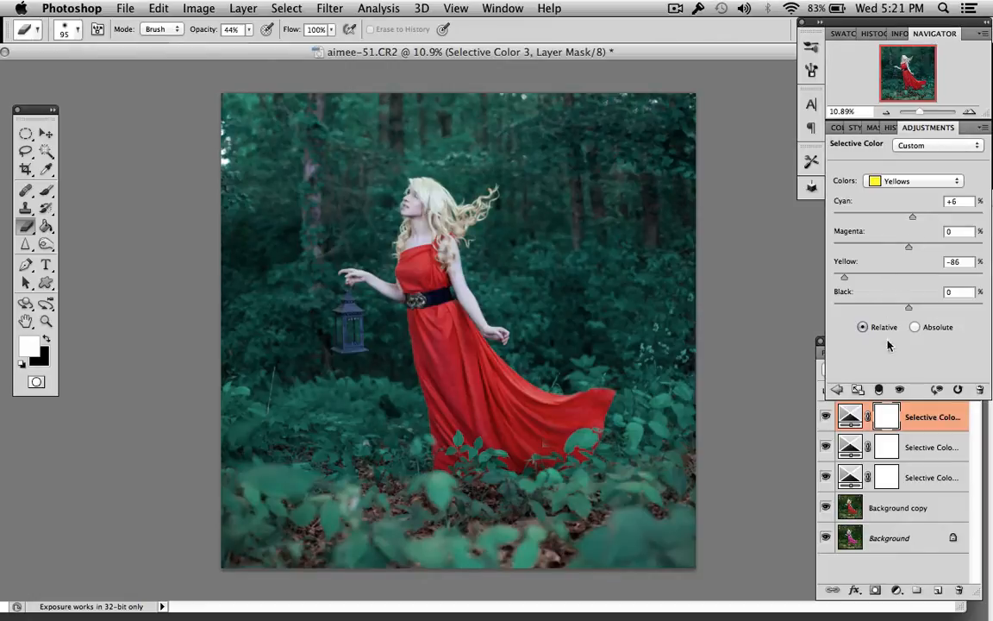
- Duplicate the Background copy layer beneath the Selective Color adjustment layers
left_click(850, 416)
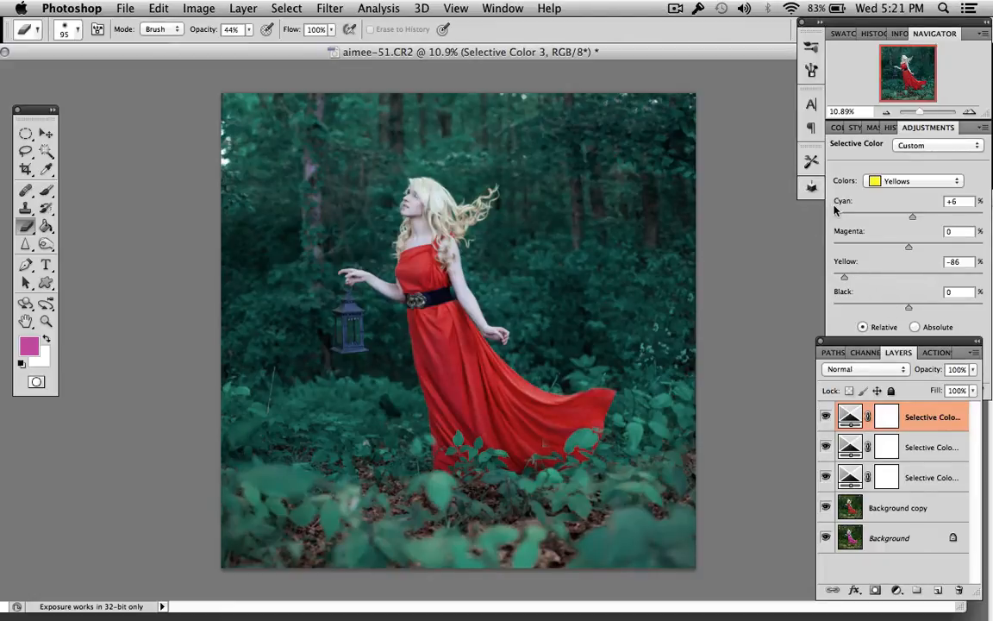
left_click(914, 513)
left_click_drag(944, 517, 938, 589)
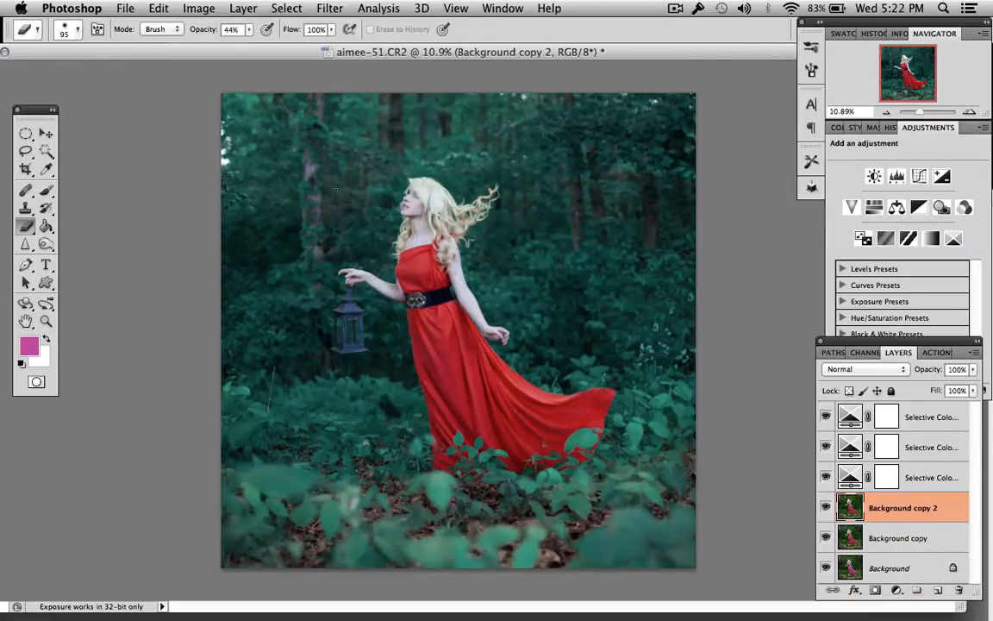
- Draw an elliptical marquee selection around the lantern's glass body with the feather set to 50 px
key("super+plus")
key("super+plus")
key("super+plus")
key("super+plus")
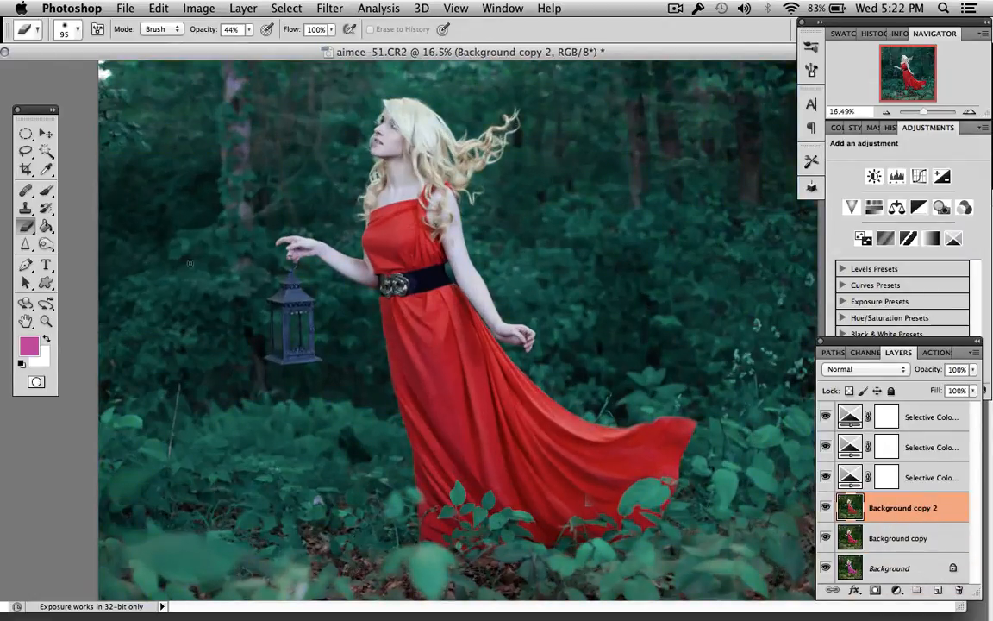
scroll(192, 260, "left", 10)
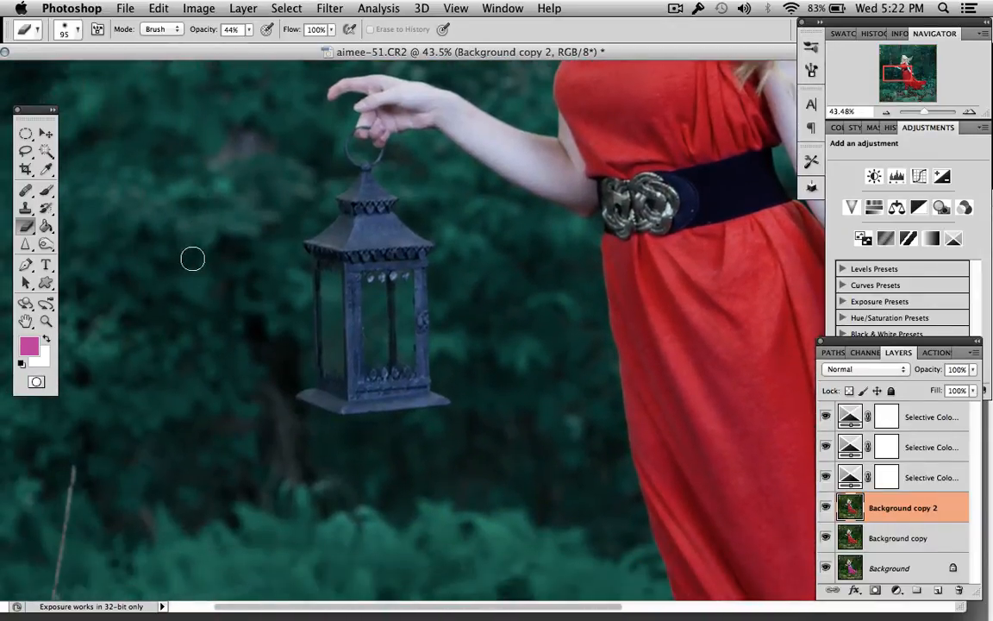
left_click(27, 135)
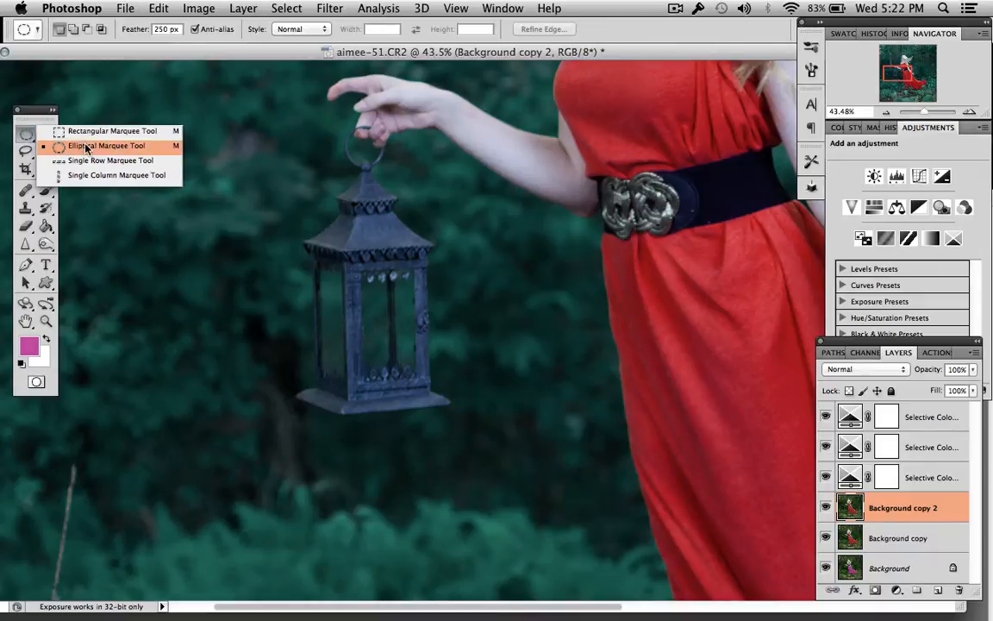
left_click(86, 146)
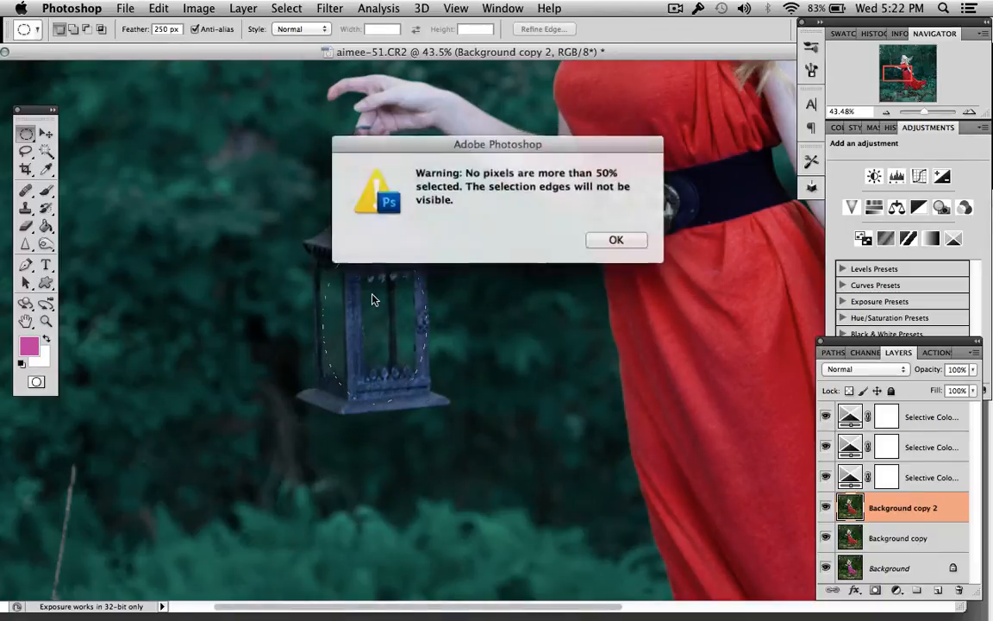
left_click(595, 242)
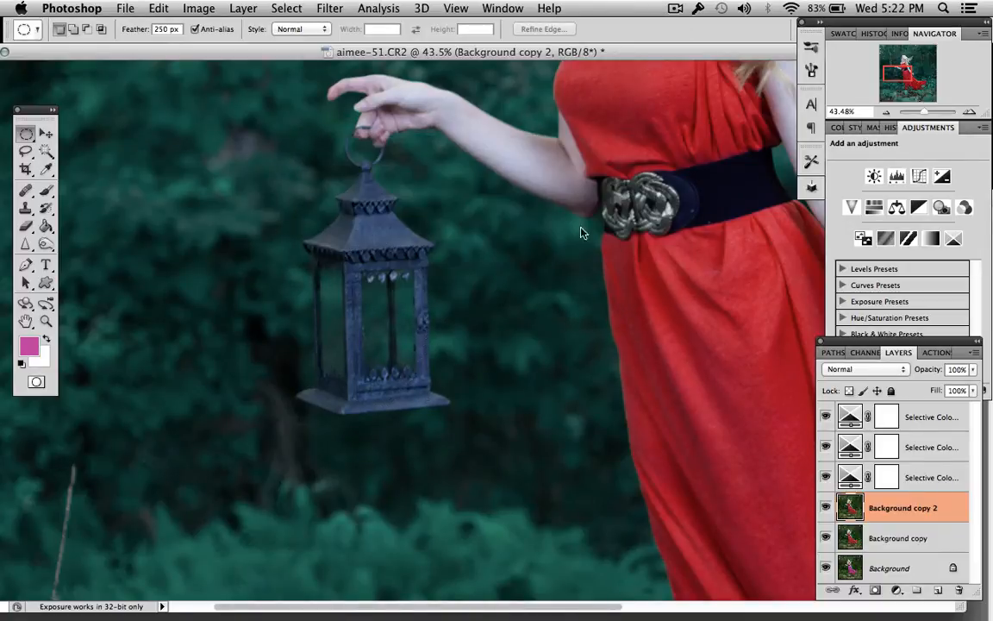
left_click(159, 29)
type("5")
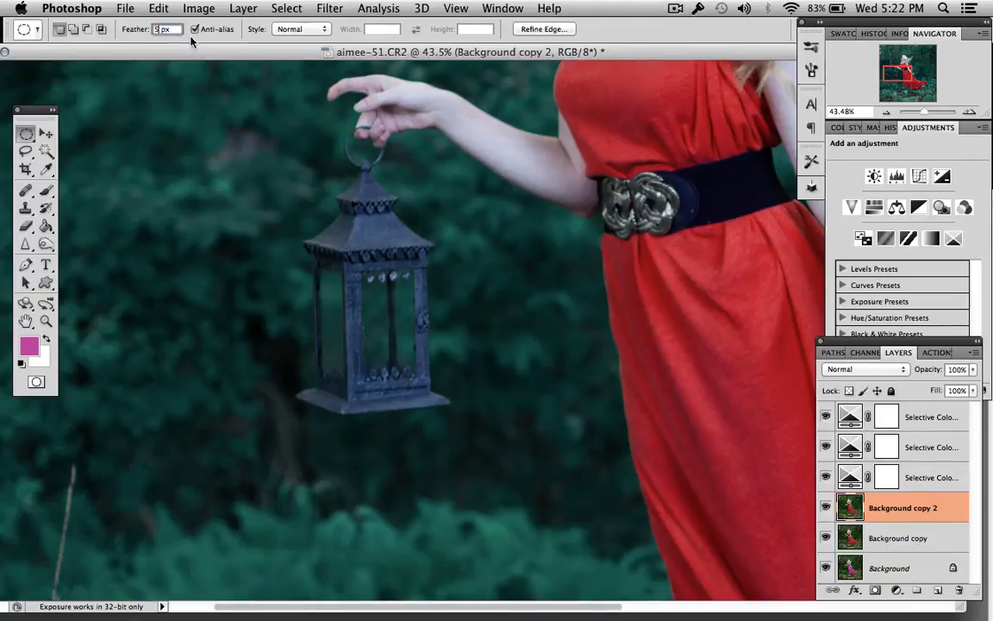
type("0")
key("Return")
left_click_drag(422, 397, 421, 396)
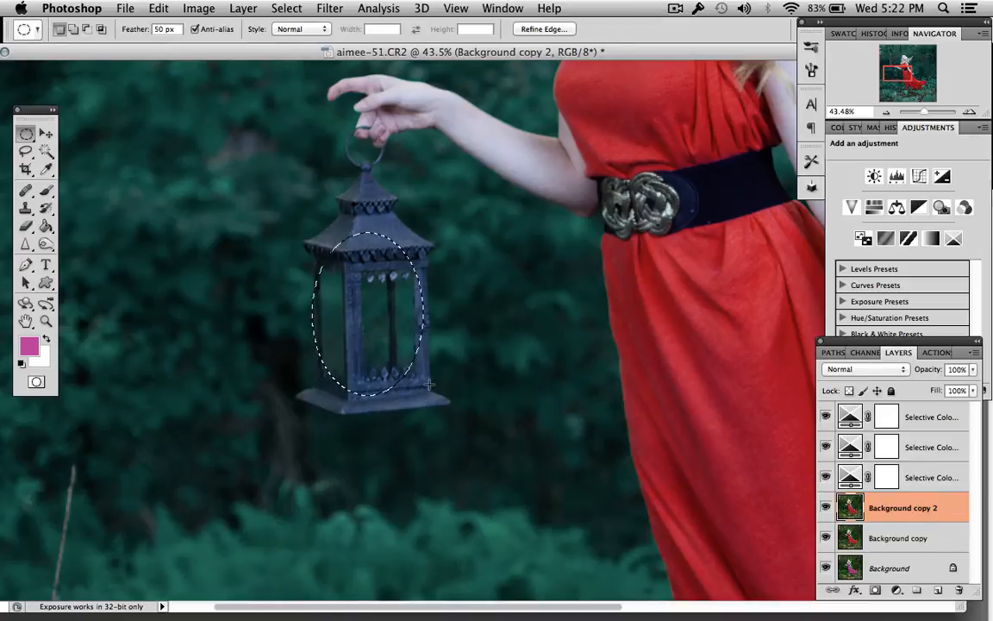
- Refine the selection edge with a 17.5 px feather and add a Curves layer raising the black point to output 81
right_click(396, 315)
left_click(422, 369)
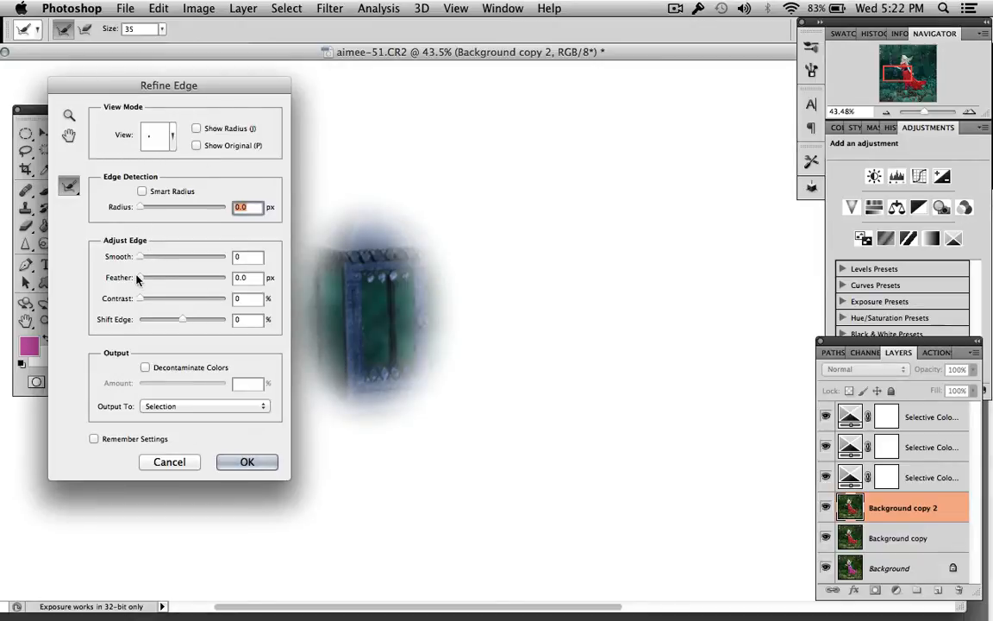
left_click_drag(144, 280, 181, 282)
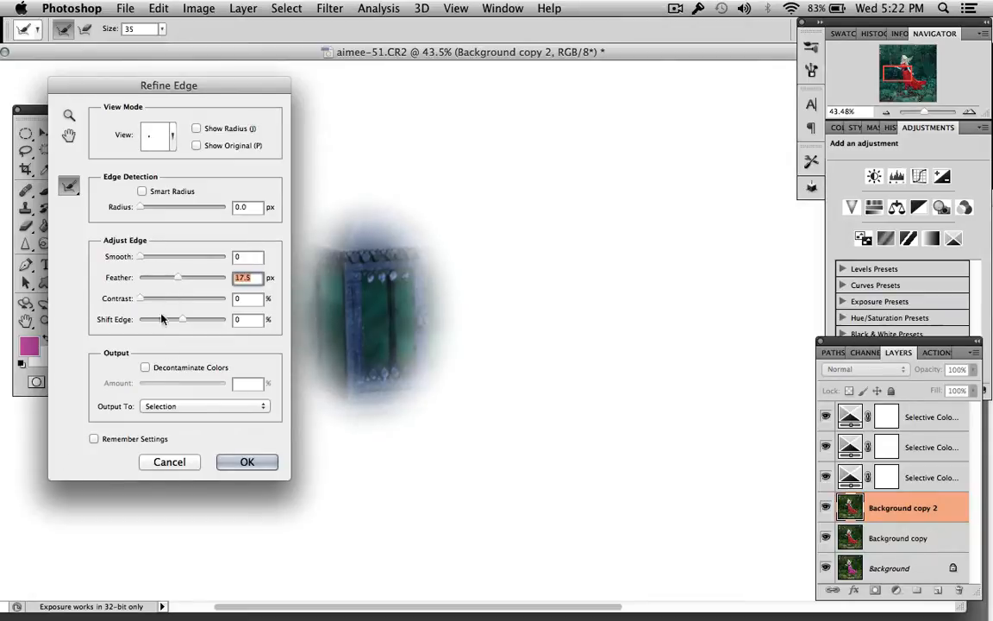
left_click(247, 462)
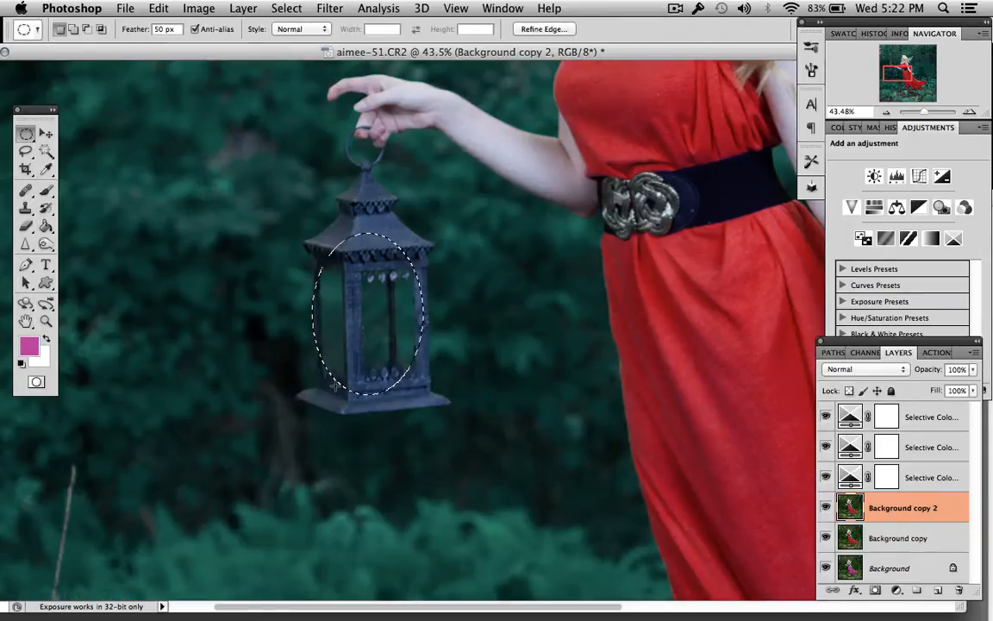
left_click(917, 178)
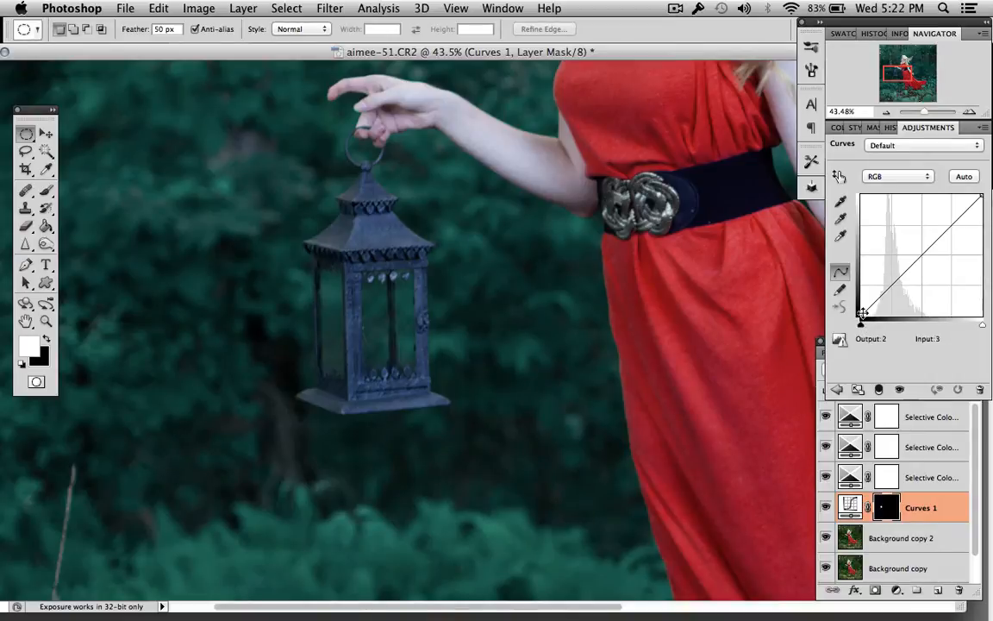
left_click_drag(862, 315, 867, 277)
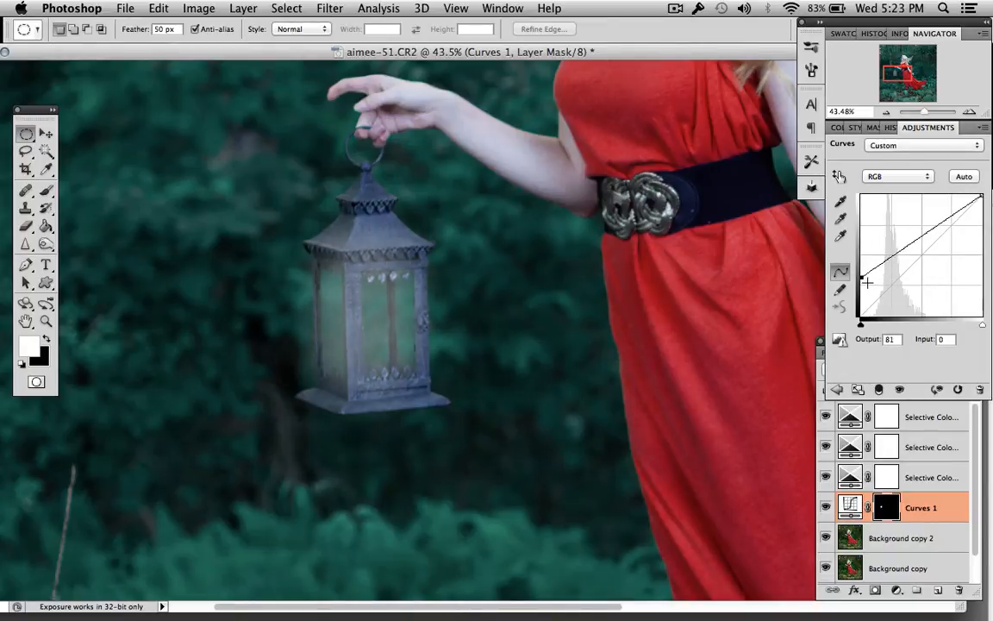
left_click(896, 590)
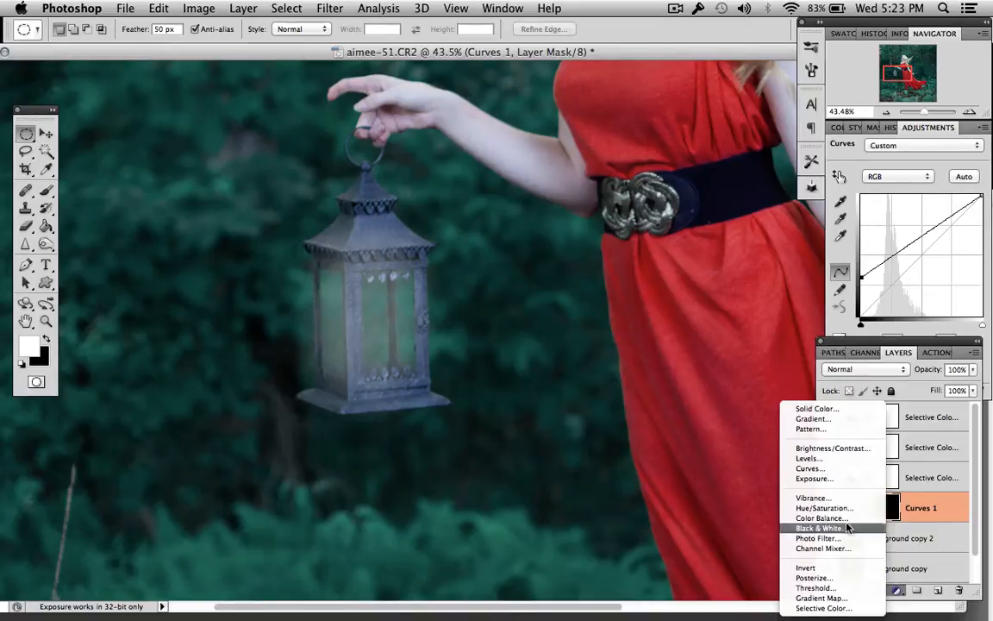
left_click(846, 471)
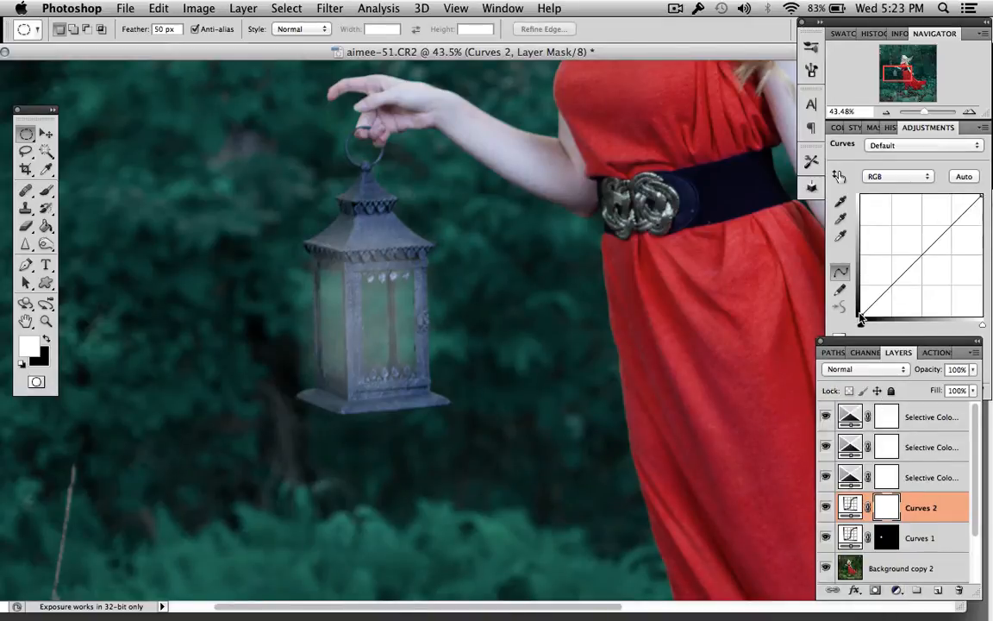
mouse_move(860, 318)
left_mouse_down()
mouse_move(861, 299)
mouse_move(861, 320)
left_mouse_up()
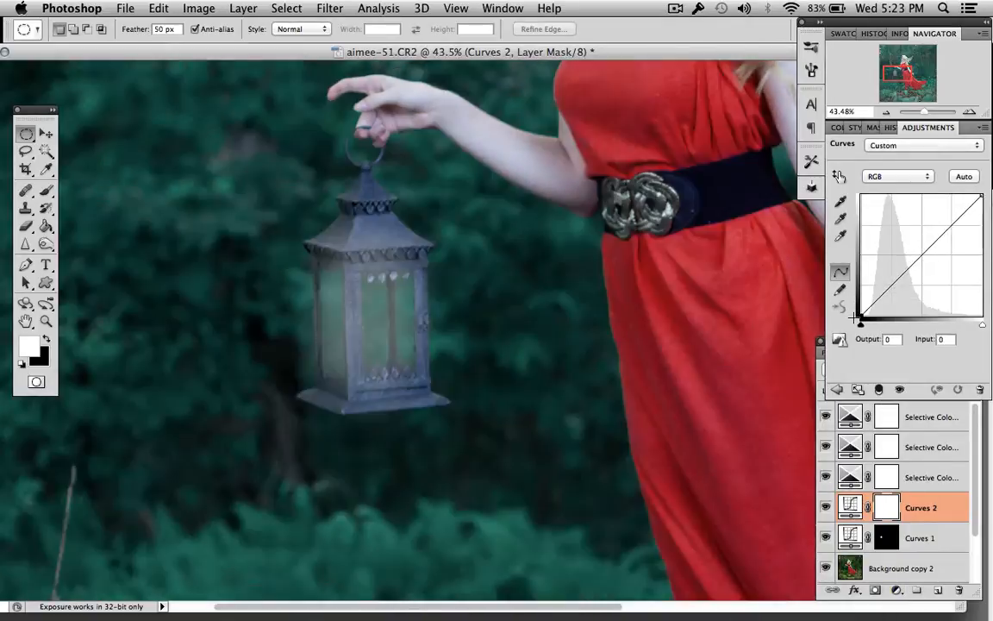
left_click(927, 515)
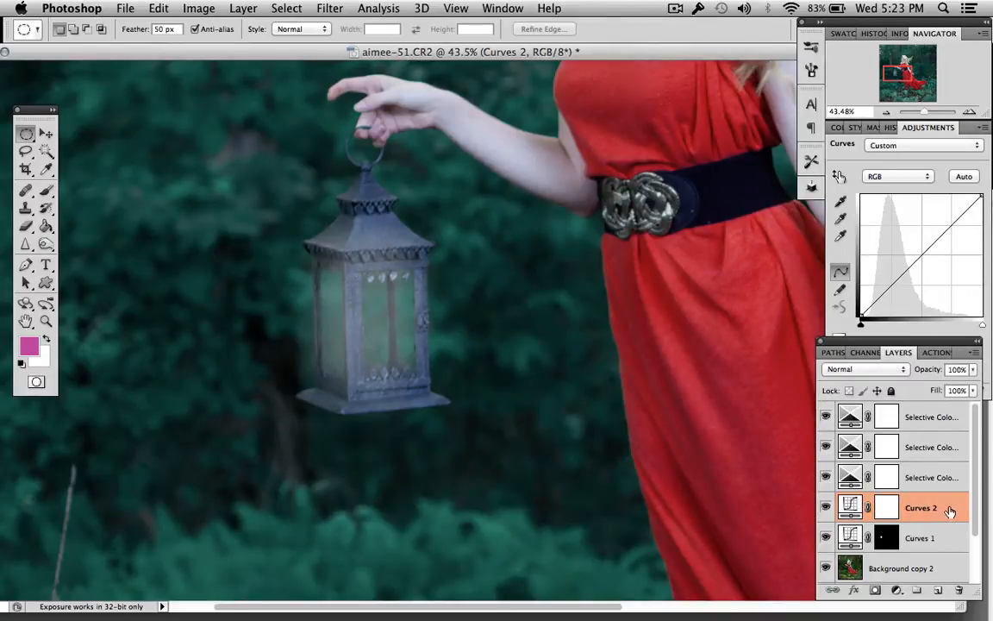
key("Delete")
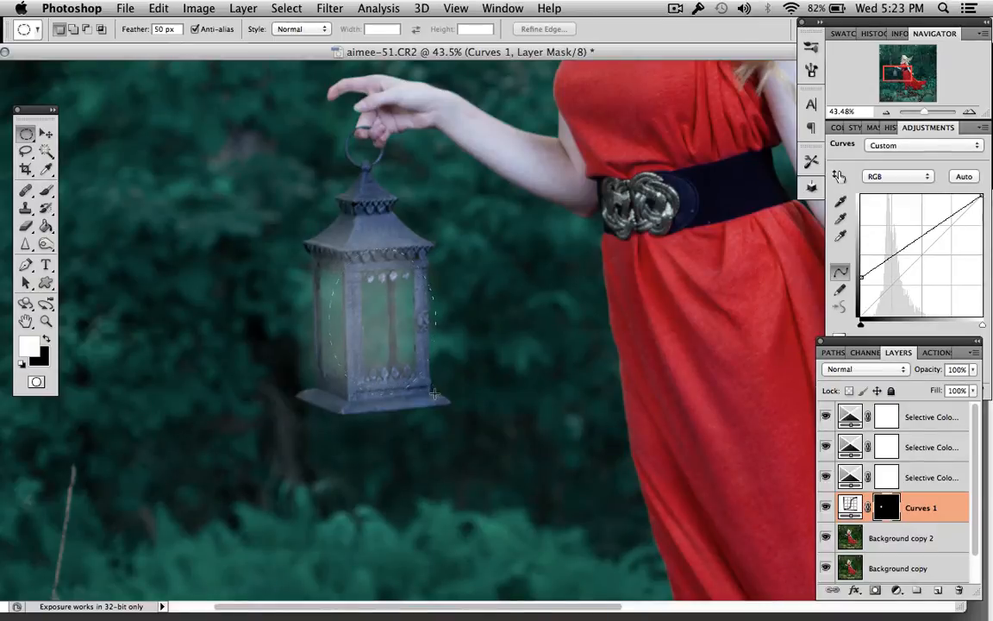
- Select a slightly smaller ellipse over the lantern's glass and refine its edge with an 8.2 px feather
left_click_drag(433, 393, 420, 388)
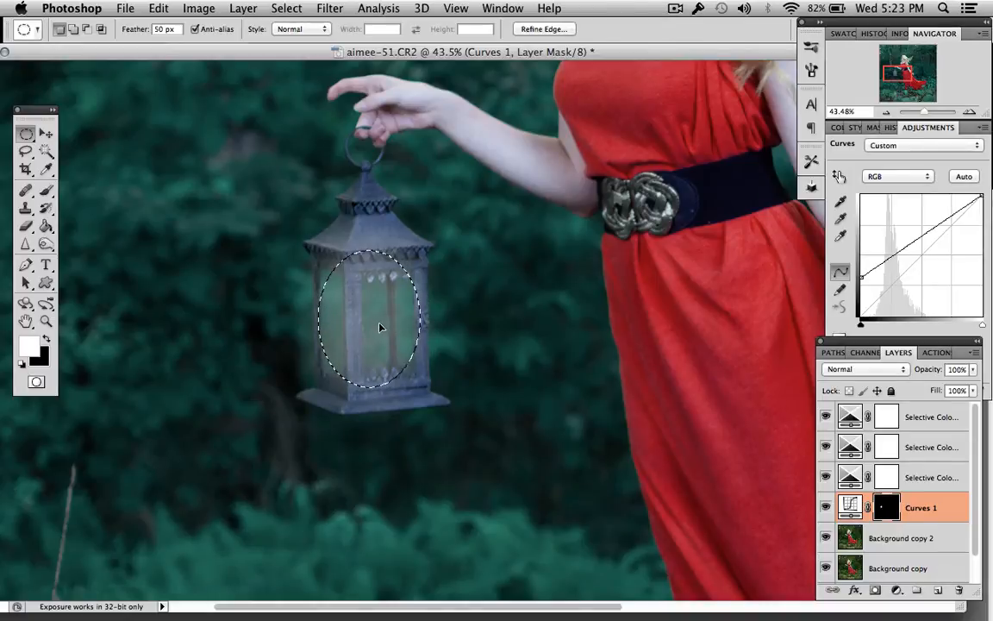
right_click(379, 326)
left_click(414, 379)
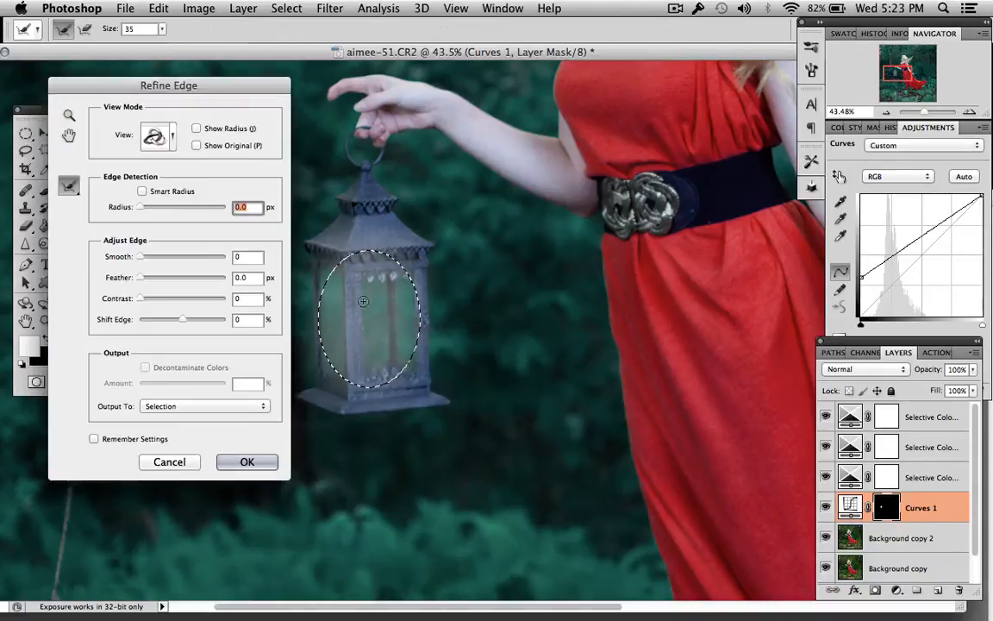
left_click_drag(140, 278, 178, 273)
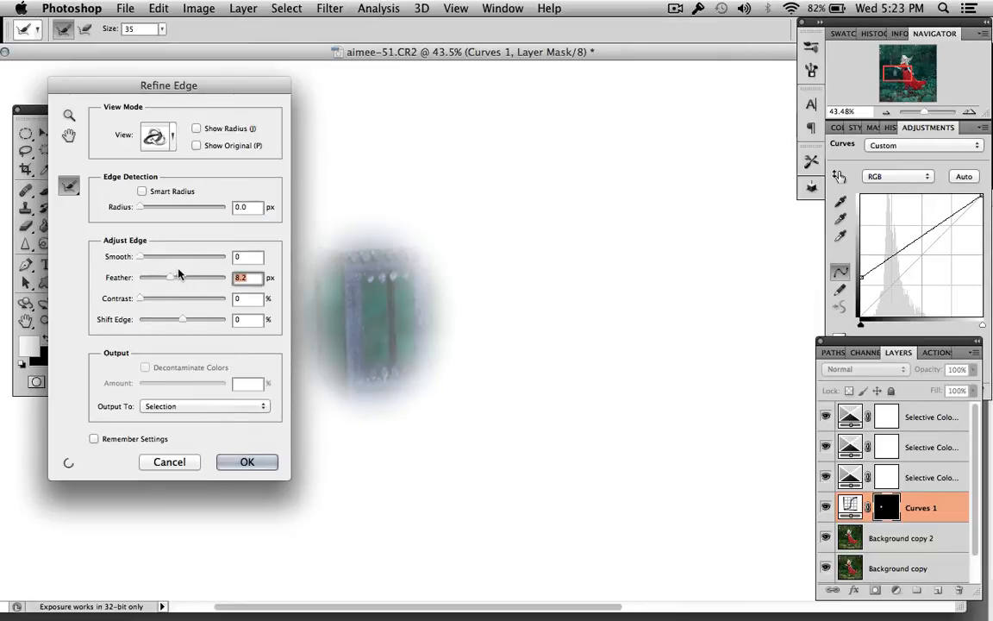
left_click(248, 463)
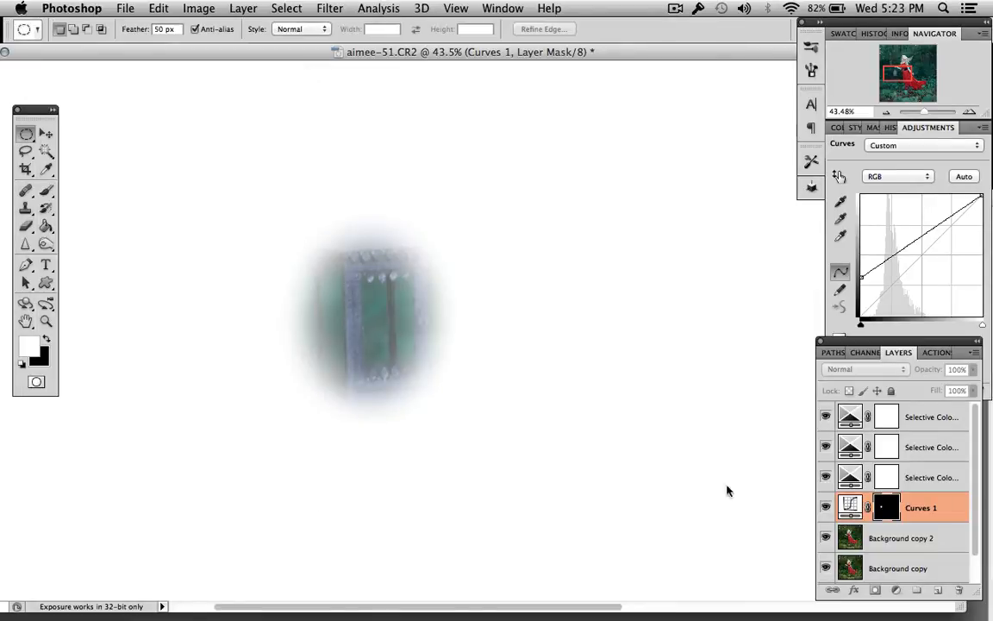
- Add a second Curves adjustment layer from the lantern selection and raise its black point to output 87
left_click(896, 591)
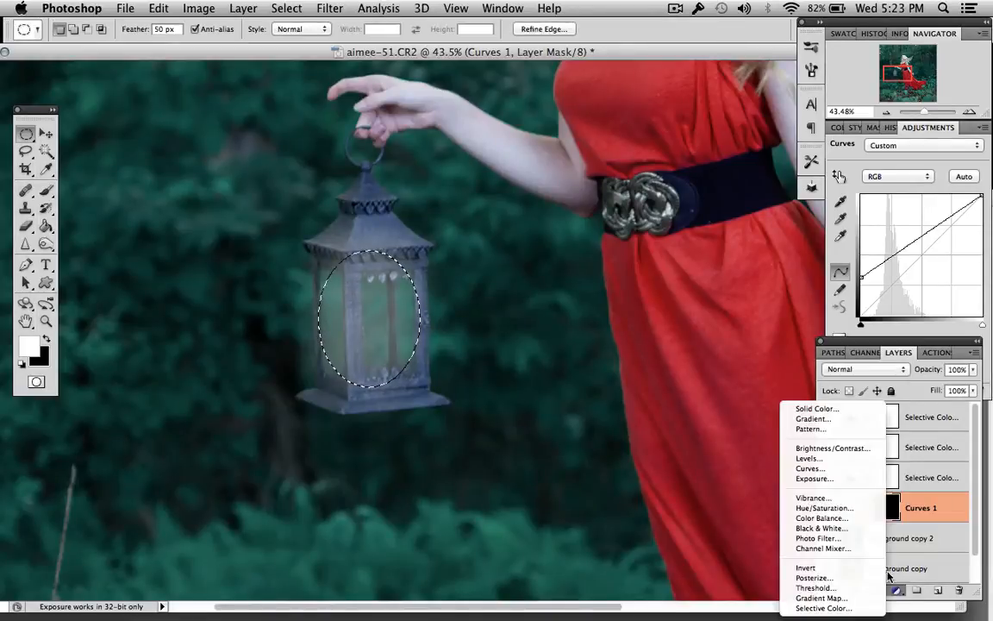
left_click(813, 468)
left_click_drag(862, 311, 860, 274)
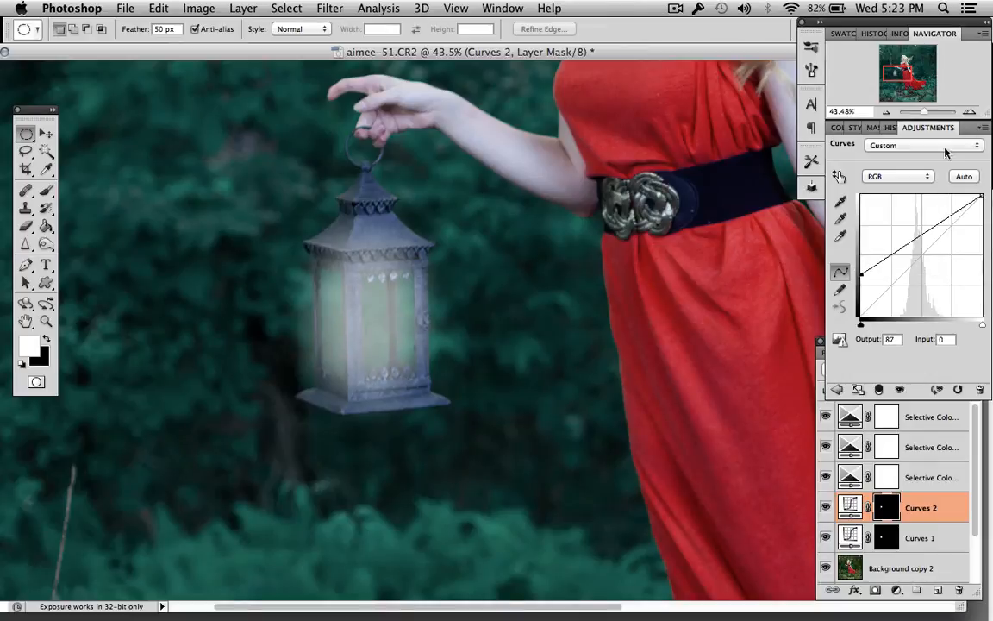
left_click(924, 180)
left_click(914, 178)
- Select an ellipse covering the full width of the lantern's glass body and refine its edge with a 9.5 px feather
left_click_drag(432, 396, 433, 393)
right_click(384, 306)
left_click(426, 363)
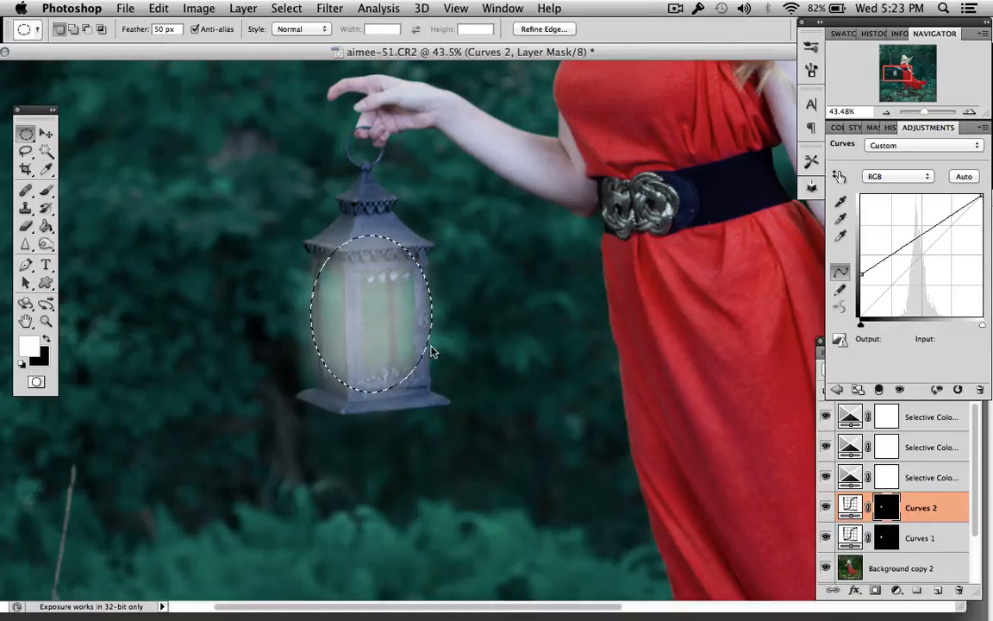
left_click_drag(143, 277, 173, 280)
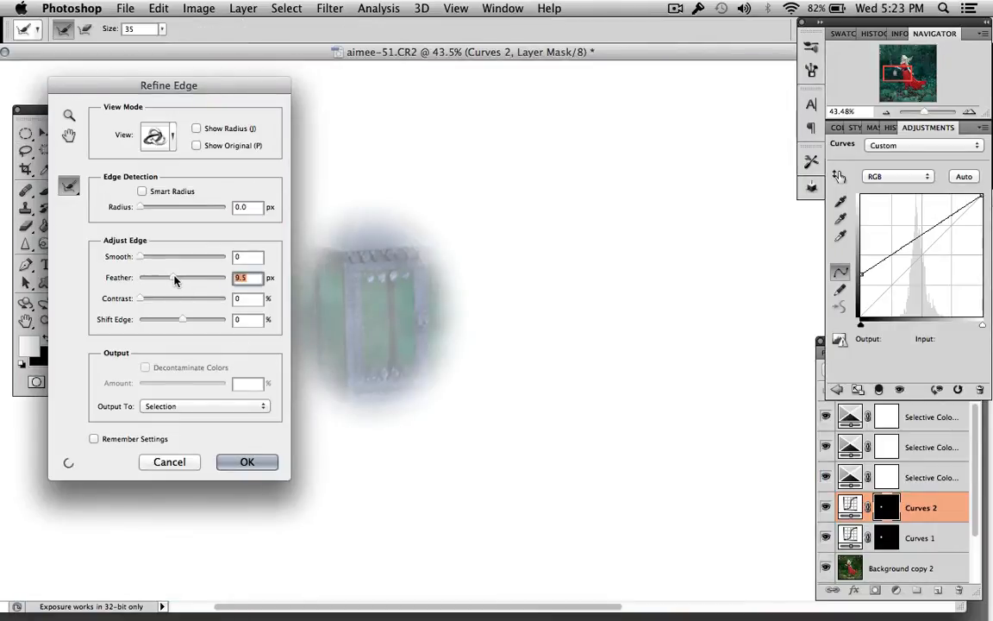
left_click(244, 462)
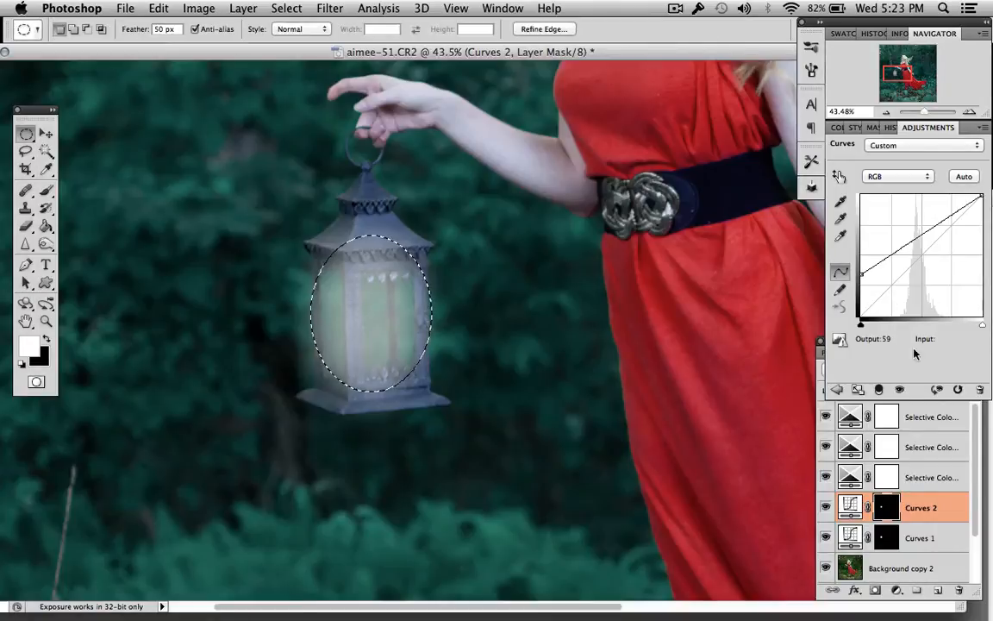
- Add a third Curves adjustment layer from the selection and lift its midtones to output 170 at input 104
left_click(897, 590)
left_click(841, 469)
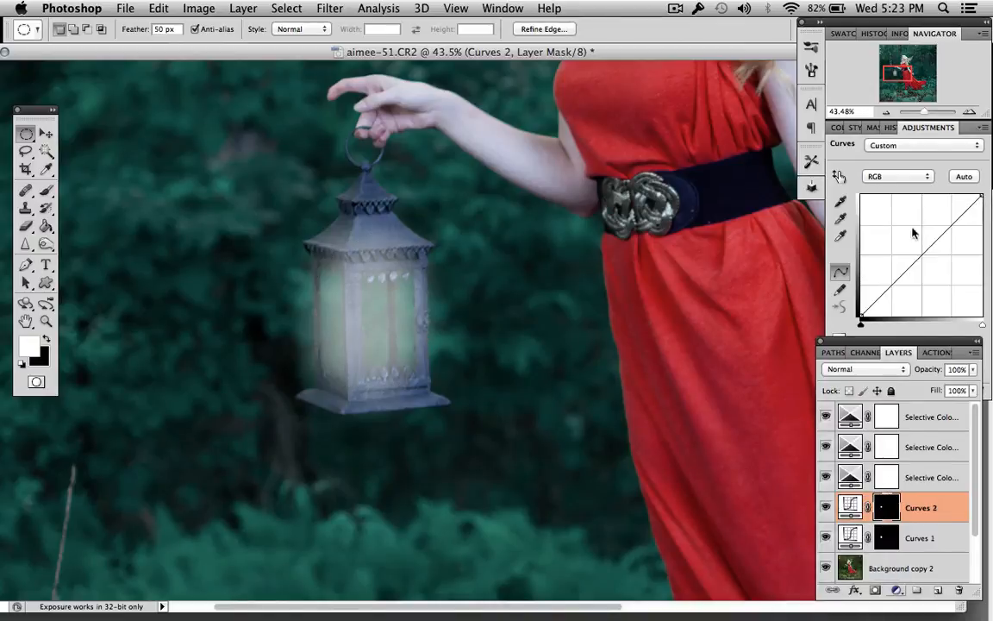
left_click_drag(920, 256, 802, 188)
left_click_drag(924, 255, 909, 235)
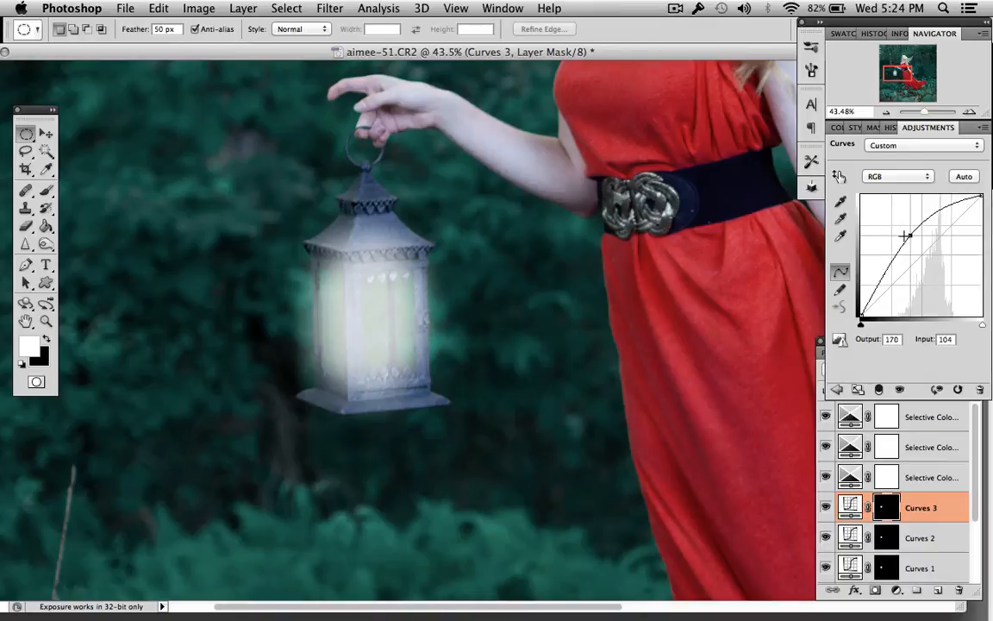
- Compare the lantern with and without the Curves glow by toggling layer visibility, and examine it in the whole image
left_click(826, 507)
left_click(826, 507)
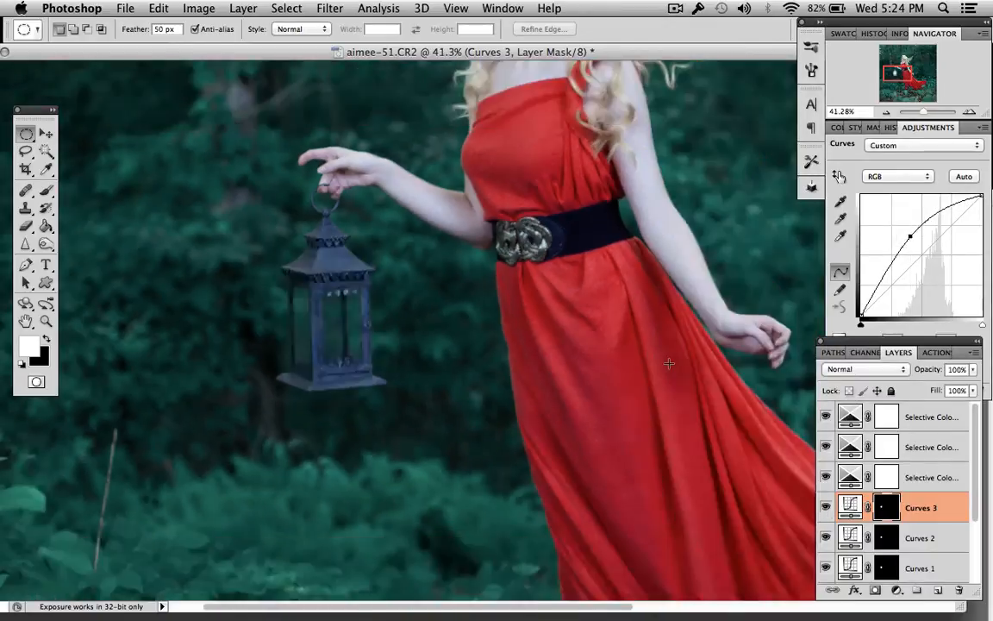
key("super+0")
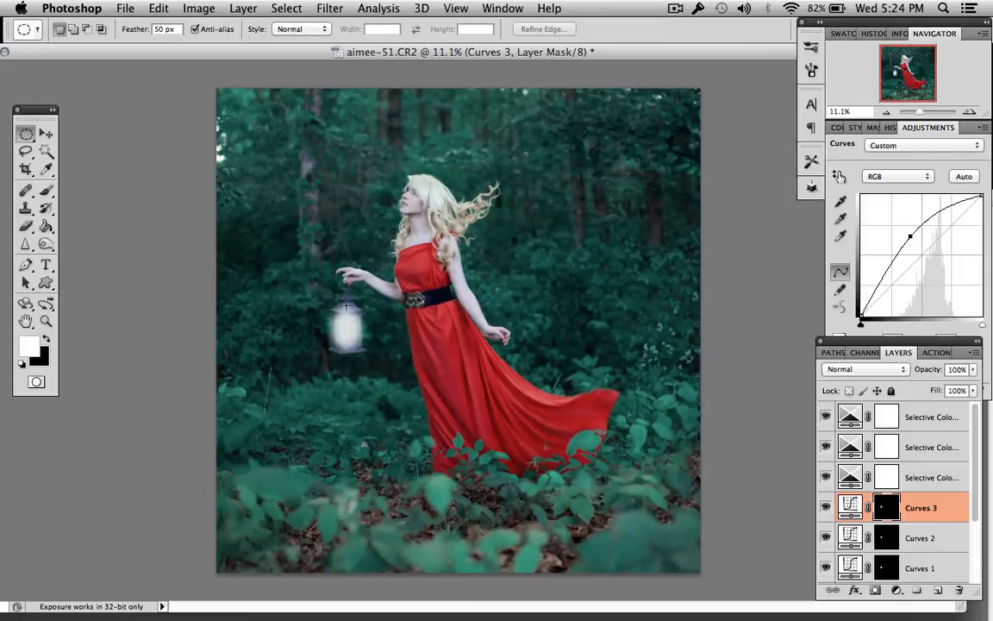
scroll(344, 340, "up", 6)
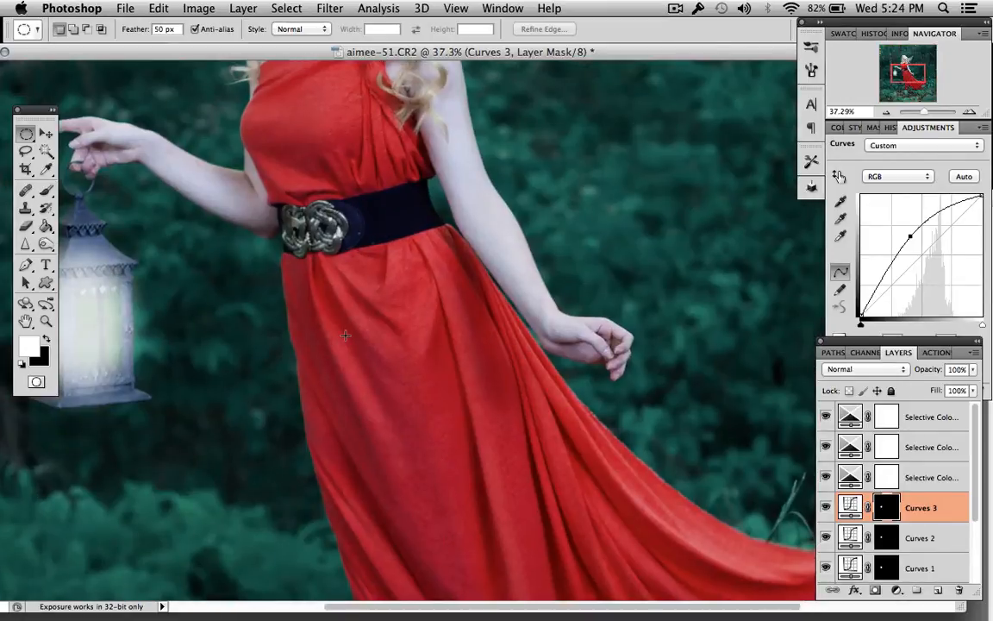
scroll(348, 326, "left", 2)
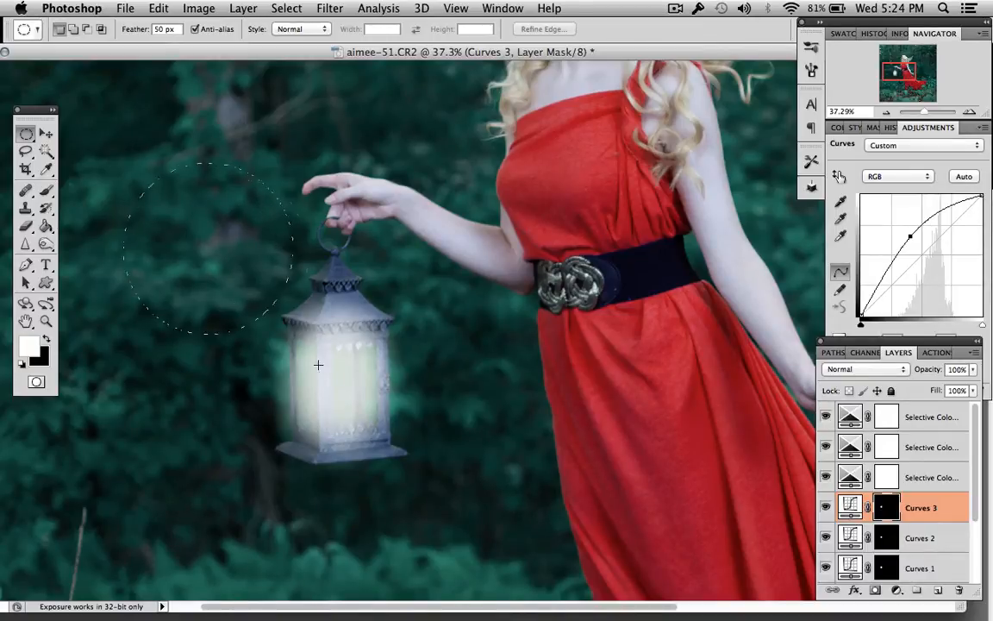
left_click_drag(435, 478, 531, 571)
left_click_drag(422, 377, 438, 385)
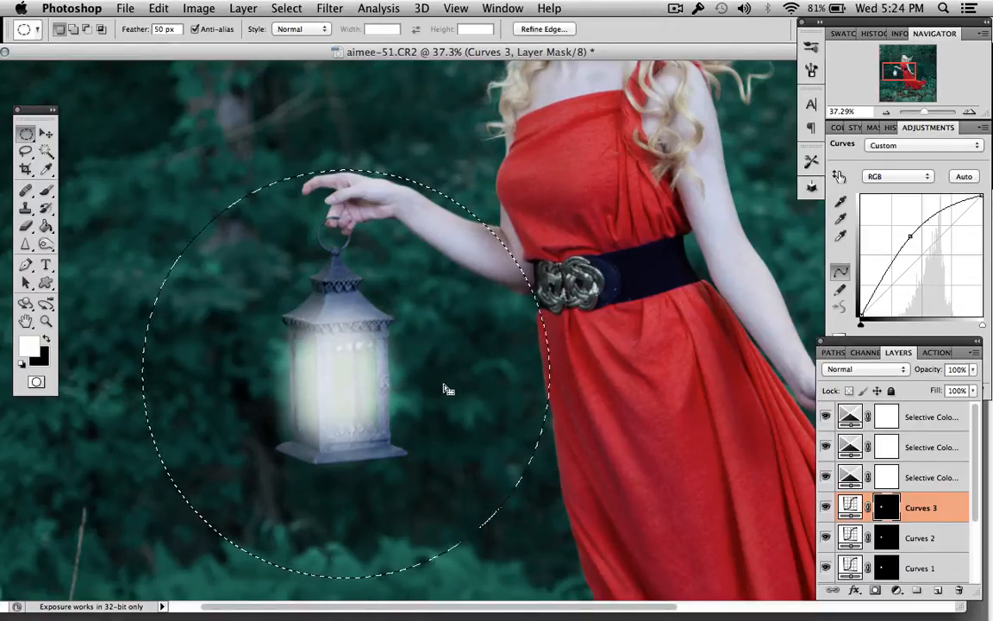
key("super+d")
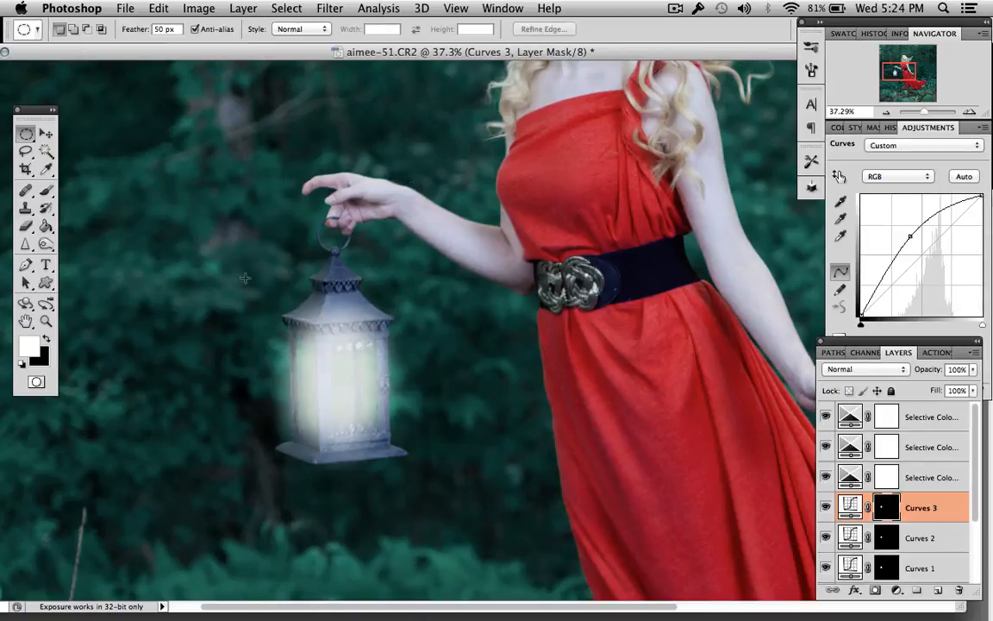
- Select a large ellipse around the whole lantern and its surroundings, and refine its edge with a 47.5 px feather
left_click_drag(496, 542, 498, 543)
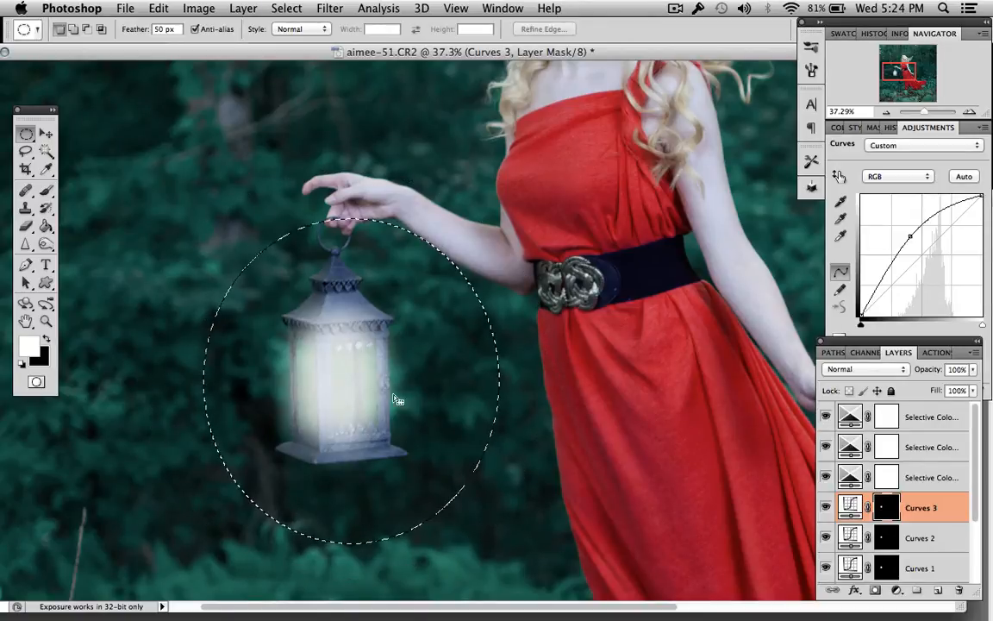
left_click_drag(409, 390, 396, 384)
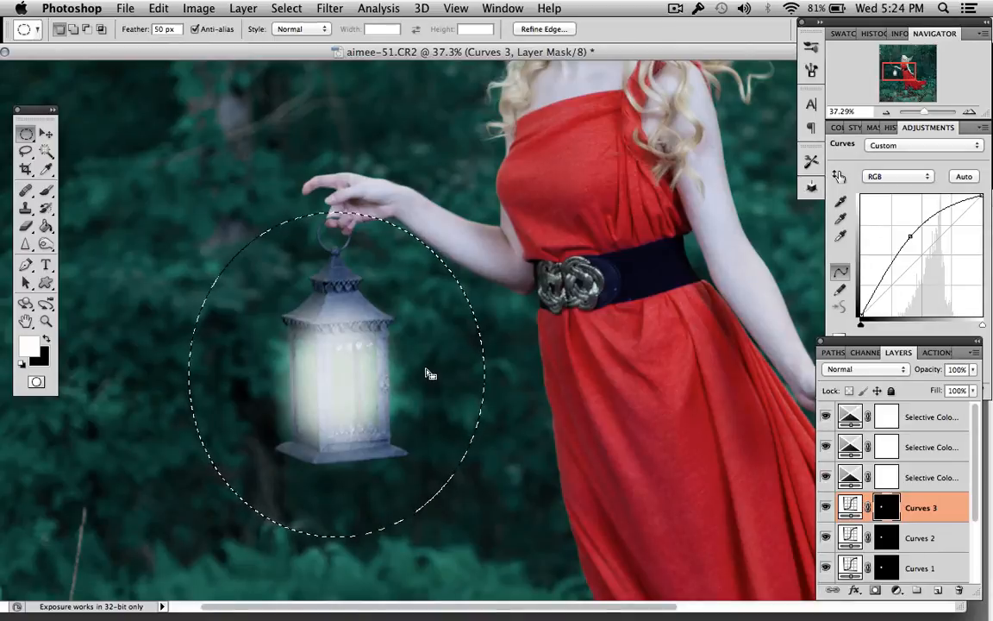
right_click(437, 342)
left_click(485, 397)
left_click_drag(172, 280, 192, 277)
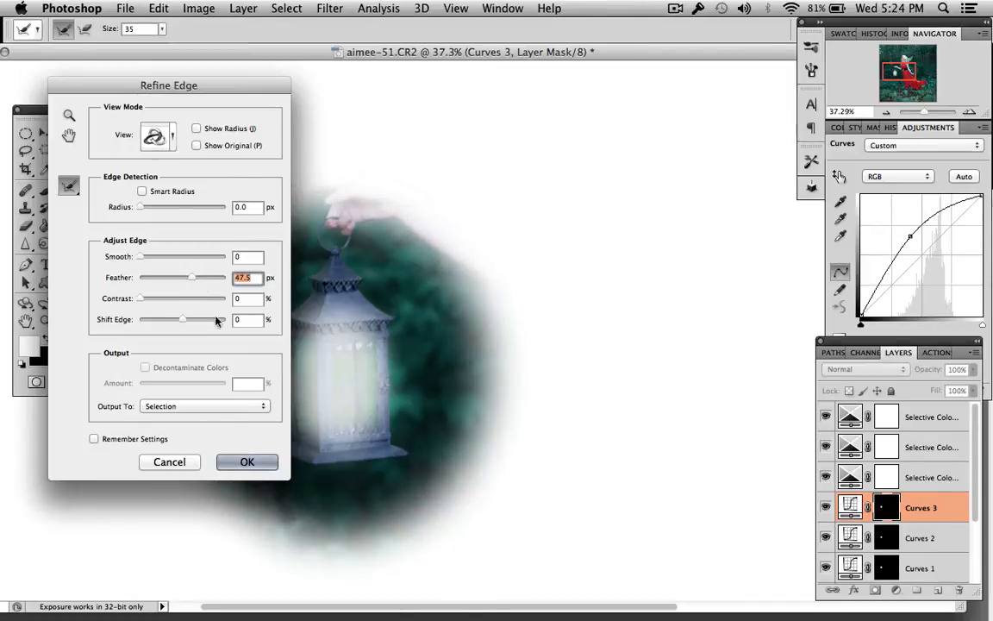
left_click(245, 462)
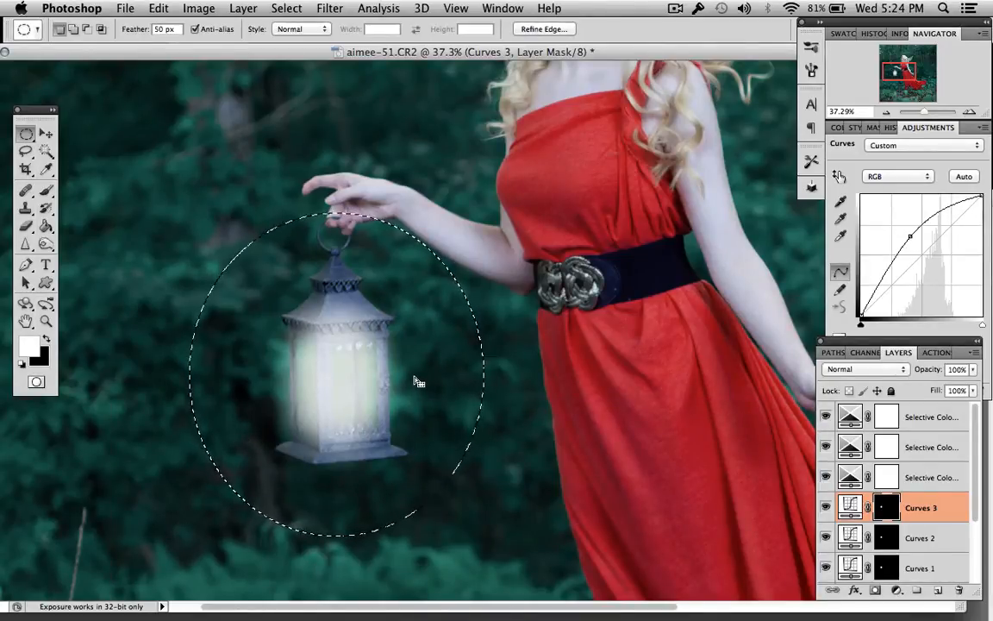
- Add a fourth Curves adjustment layer from the ellipse selection and raise its RGB black point to output 43
left_click(897, 590)
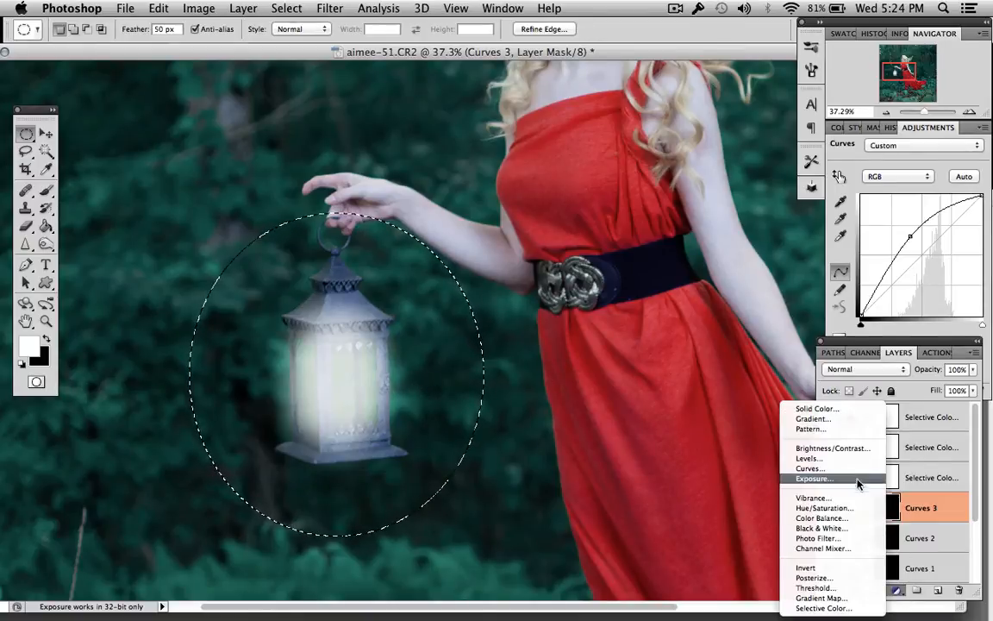
left_click(841, 468)
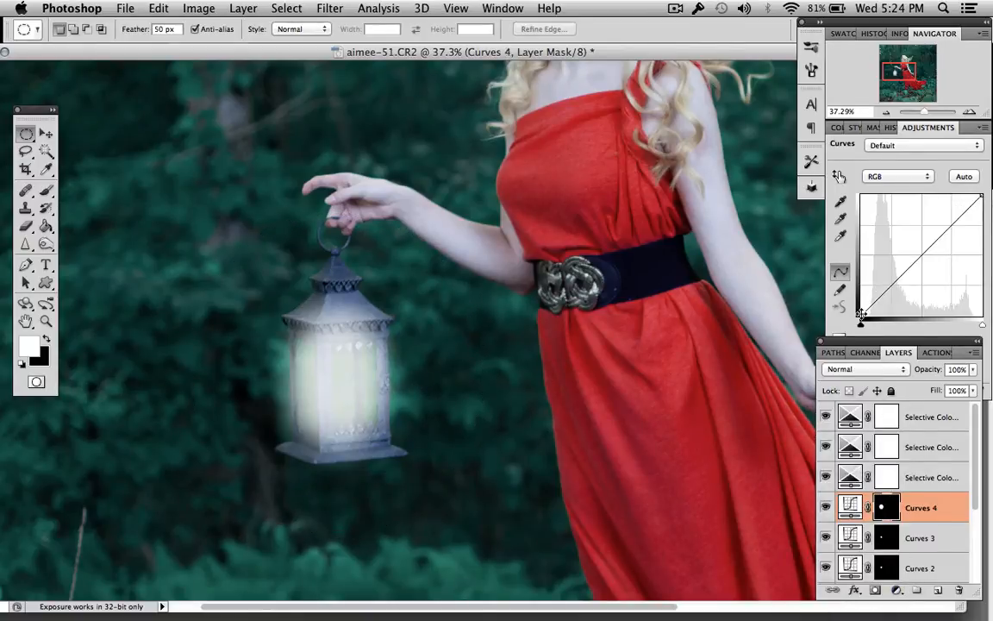
left_click_drag(861, 315, 860, 305)
key("Up")
key("Up")
key("Up")
key("Up")
key("Up")
key("Up")
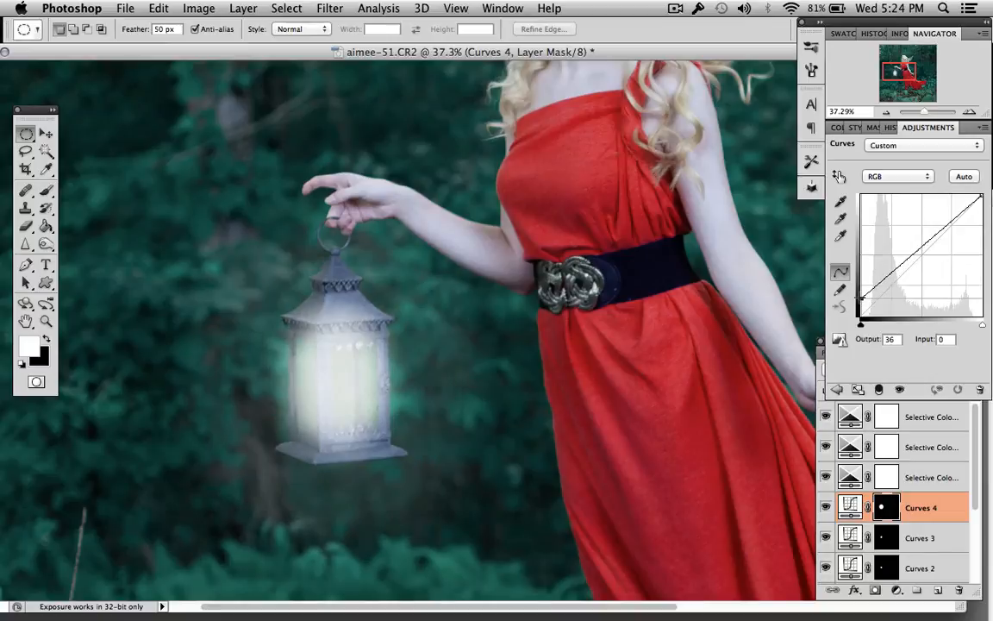
key("Up")
key("Up")
key("Up")
key("Up")
key("Up")
key("Up")
key("Up")
key("Up")
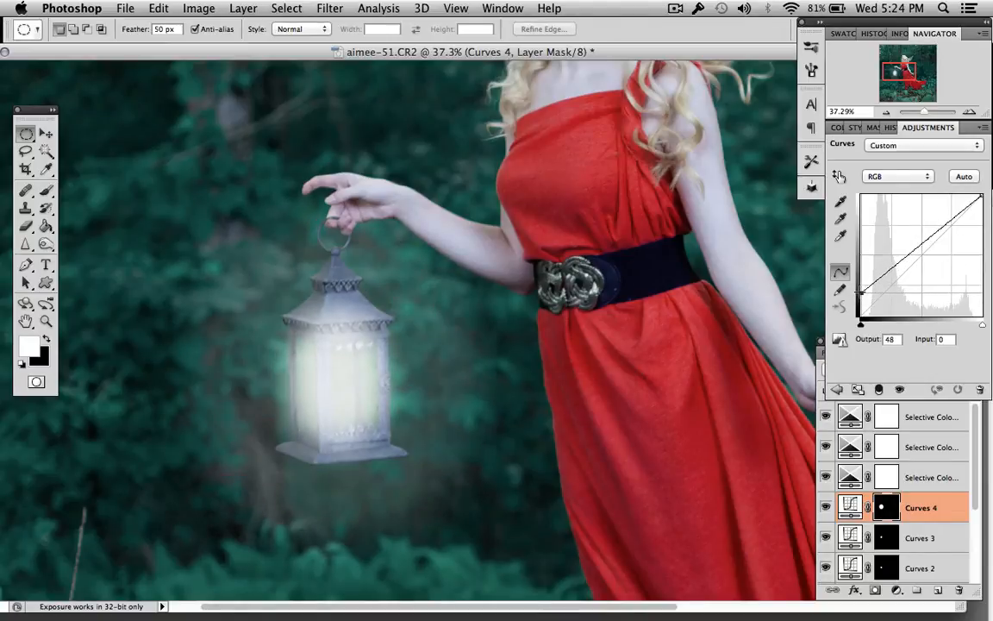
key("Down")
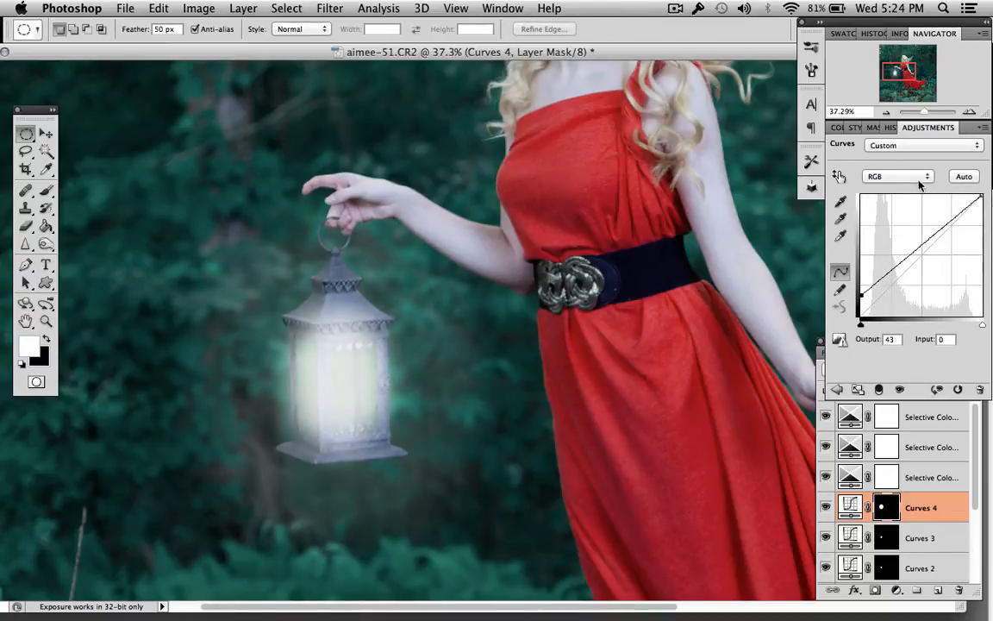
- Warm the lantern glow by setting the red channel's white point to input 239 and the blue's to output 225, and compare before and after
left_click(917, 179)
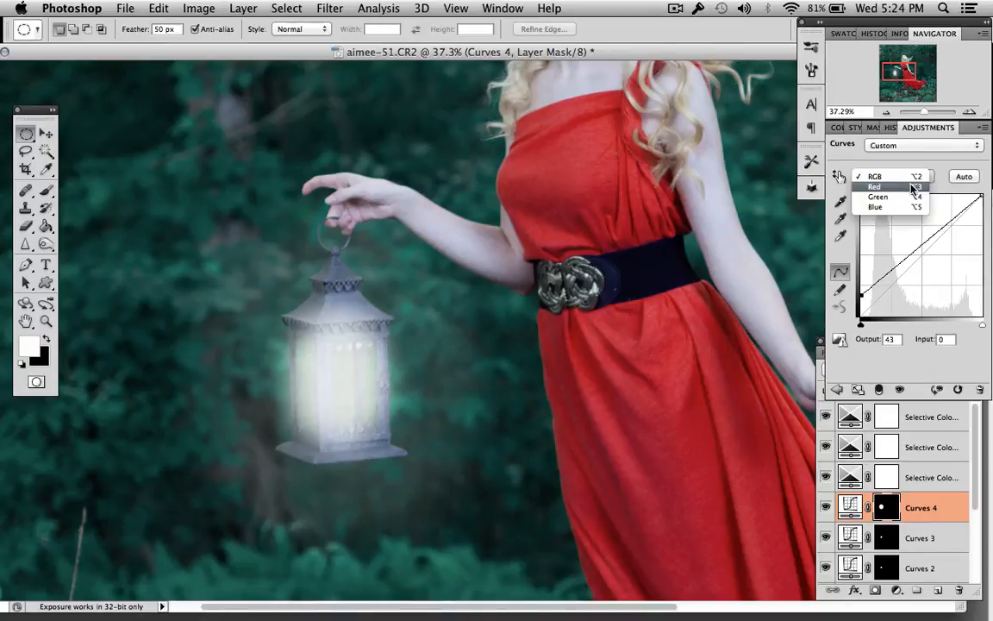
left_click(914, 187)
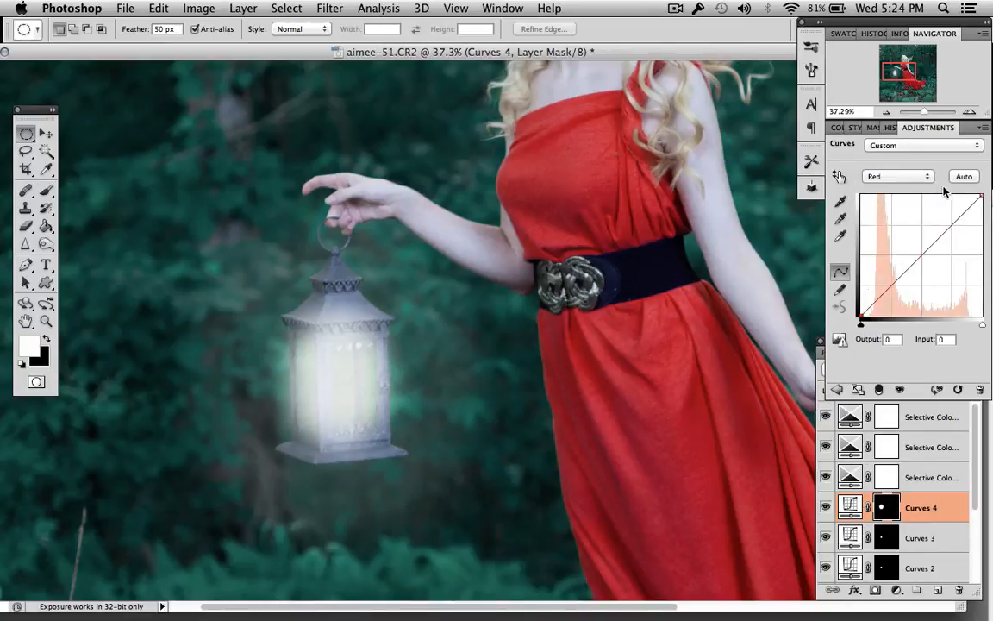
left_click_drag(980, 196, 970, 184)
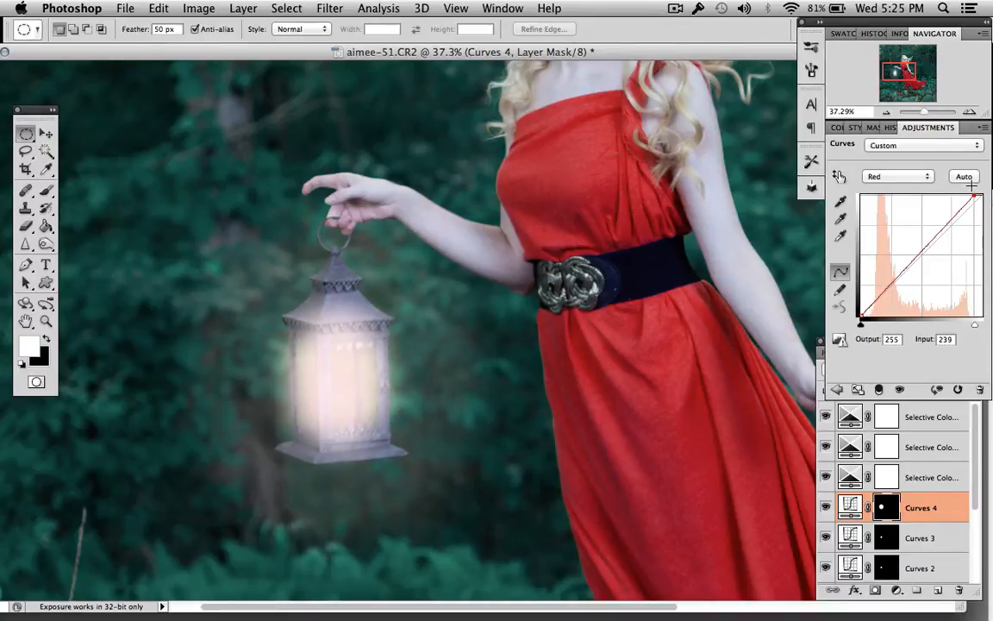
left_click(929, 177)
left_click(890, 198)
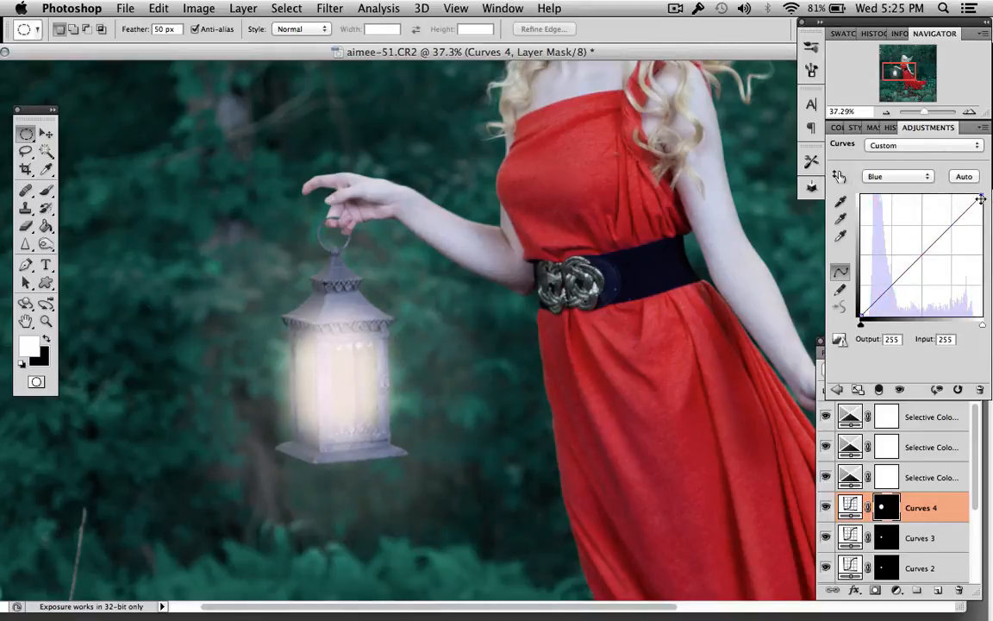
mouse_move(976, 192)
left_mouse_down()
mouse_move(958, 184)
mouse_move(978, 193)
mouse_move(990, 229)
mouse_move(989, 207)
left_mouse_up()
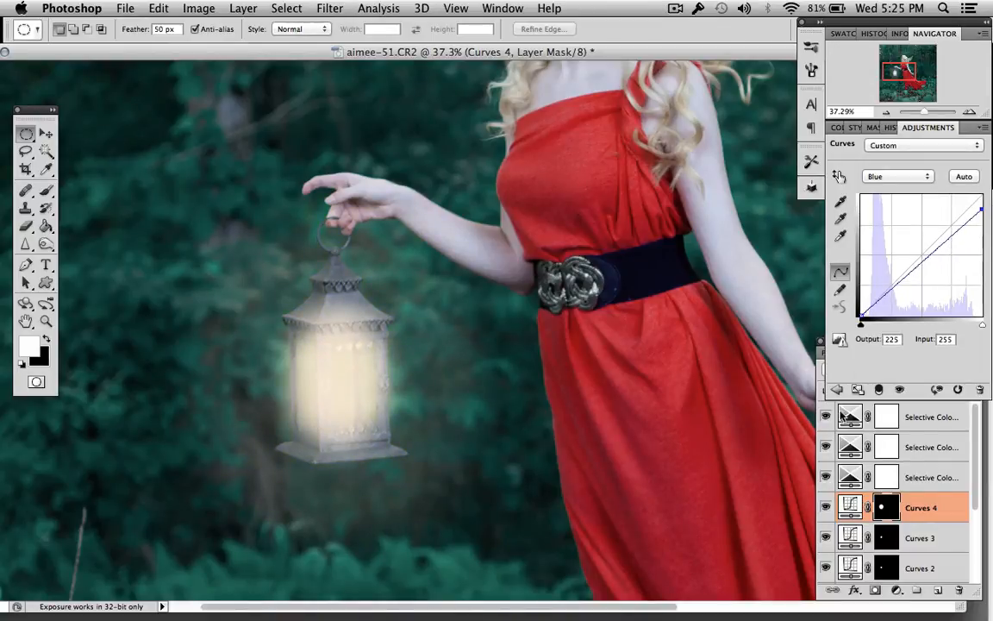
left_click(828, 508)
left_click(827, 508)
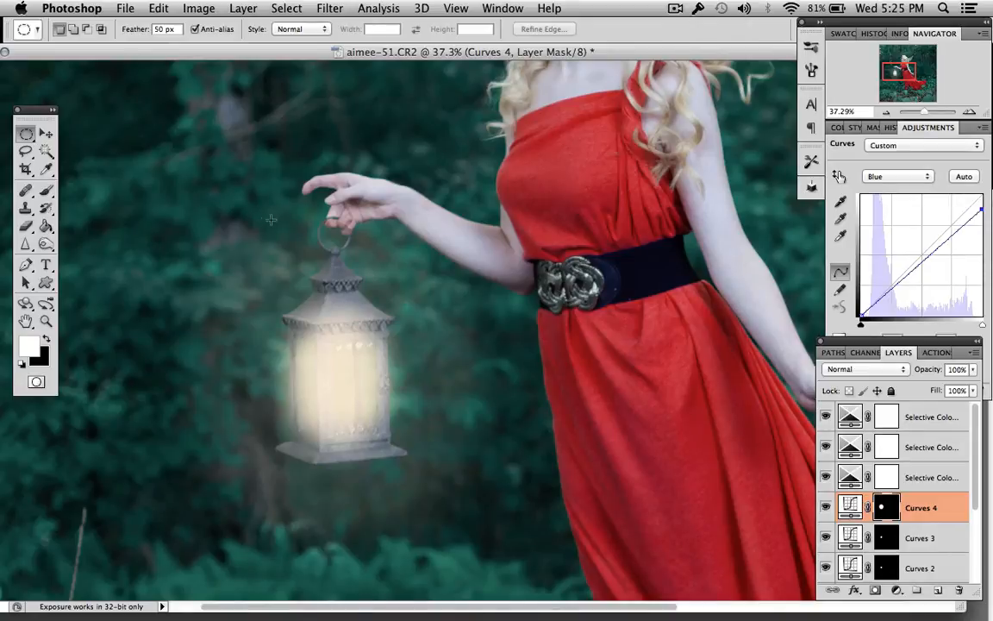
- Lasso the lantern, outstretched arm and front of the dress with a 32 px feather, extending the selection over the neck and lower face
scroll(271, 219, "right", 5)
scroll(270, 220, "up", 3)
key("l")
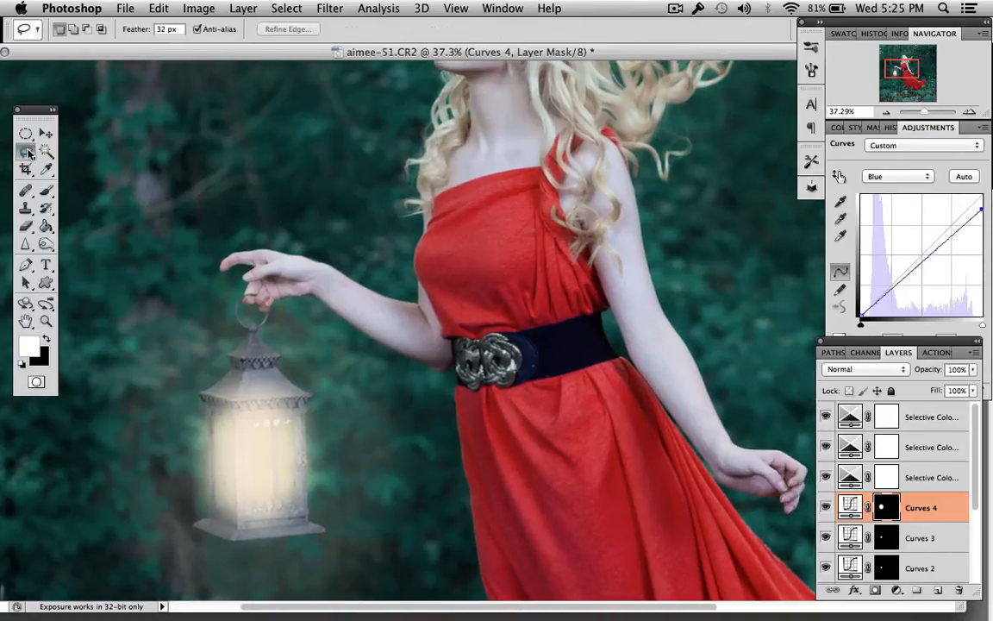
scroll(213, 119, "down", 2)
scroll(213, 117, "down", 3)
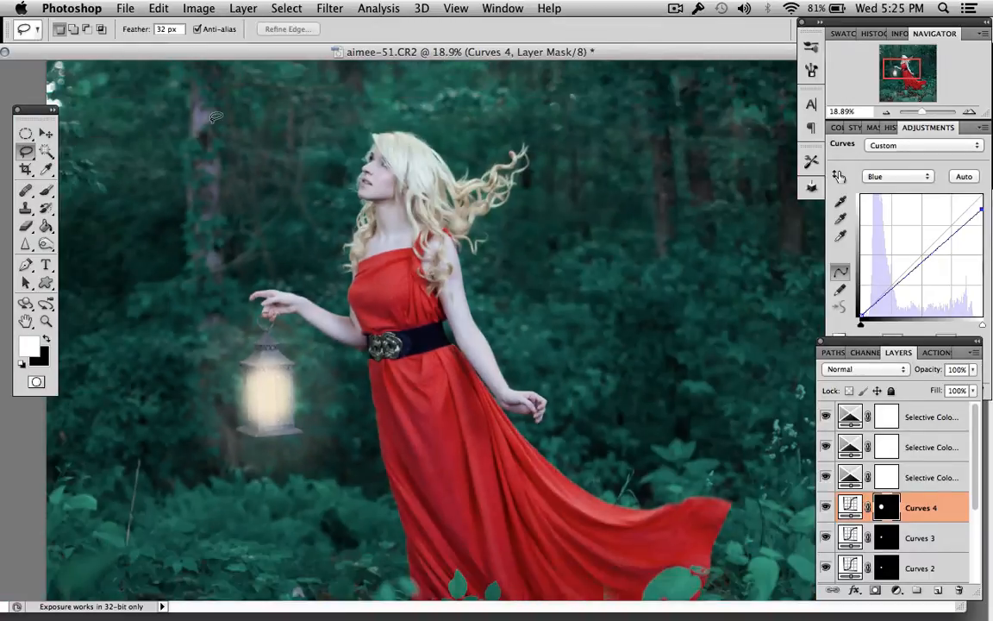
scroll(296, 309, "up", 1)
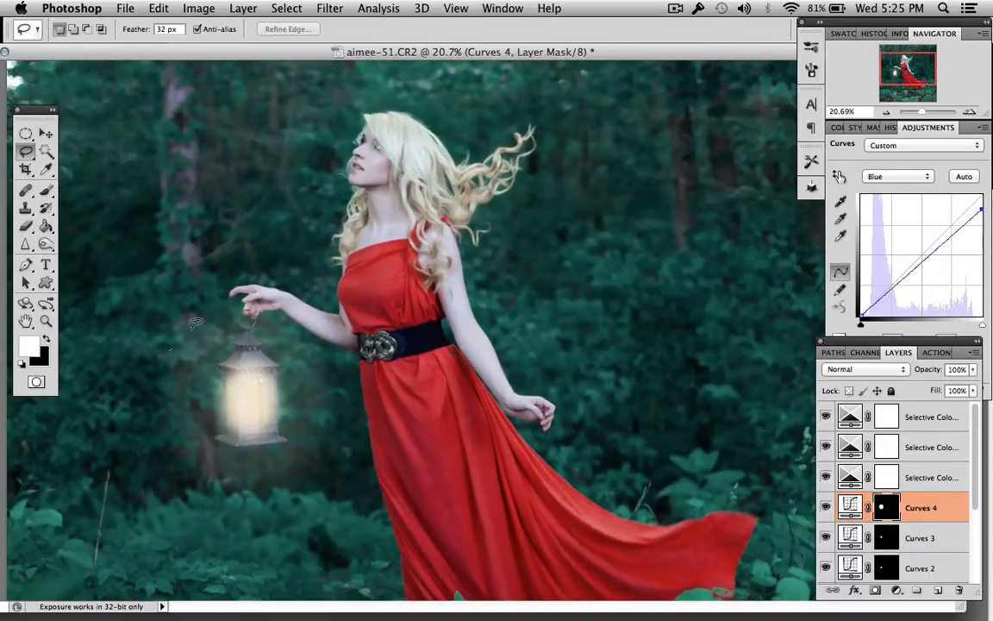
mouse_move(196, 323)
left_mouse_down()
mouse_move(223, 295)
mouse_move(259, 282)
mouse_move(321, 289)
mouse_move(348, 245)
left_mouse_up()
mouse_move(405, 265)
left_mouse_down()
mouse_move(424, 317)
mouse_move(417, 473)
left_mouse_up()
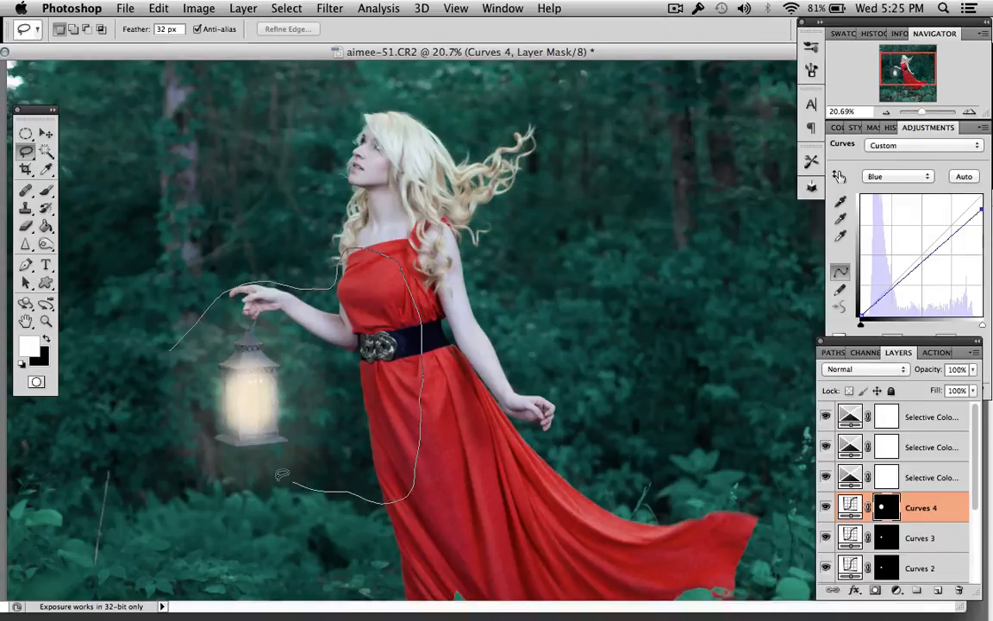
left_click_drag(180, 341, 177, 347)
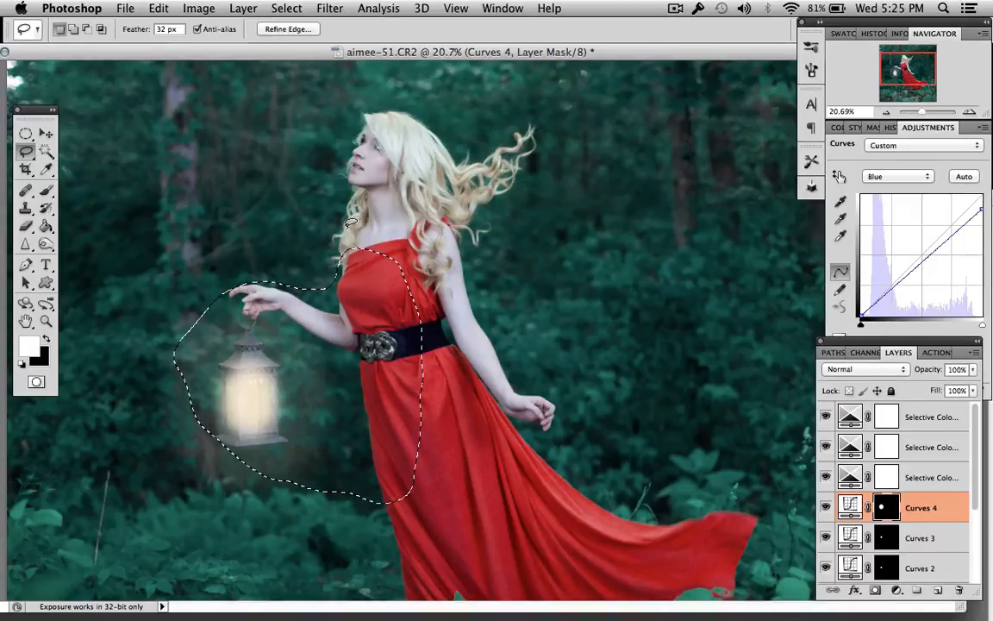
mouse_move(351, 259)
left_mouse_down()
mouse_move(326, 165)
mouse_move(408, 245)
mouse_move(336, 257)
left_mouse_up()
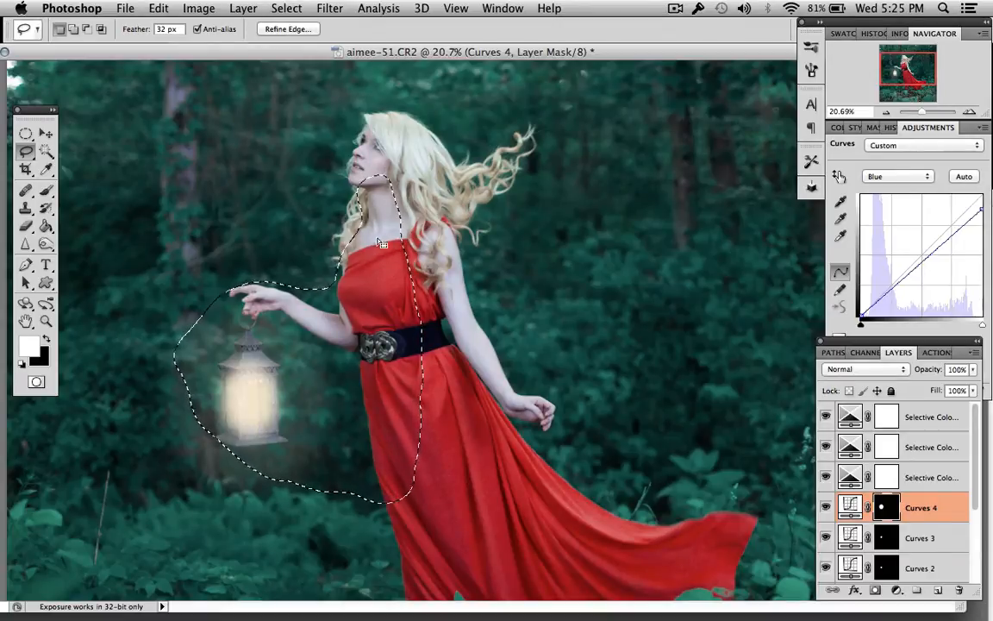
mouse_move(340, 208)
left_mouse_down()
mouse_move(355, 187)
mouse_move(402, 166)
mouse_move(392, 251)
mouse_move(334, 251)
left_mouse_up()
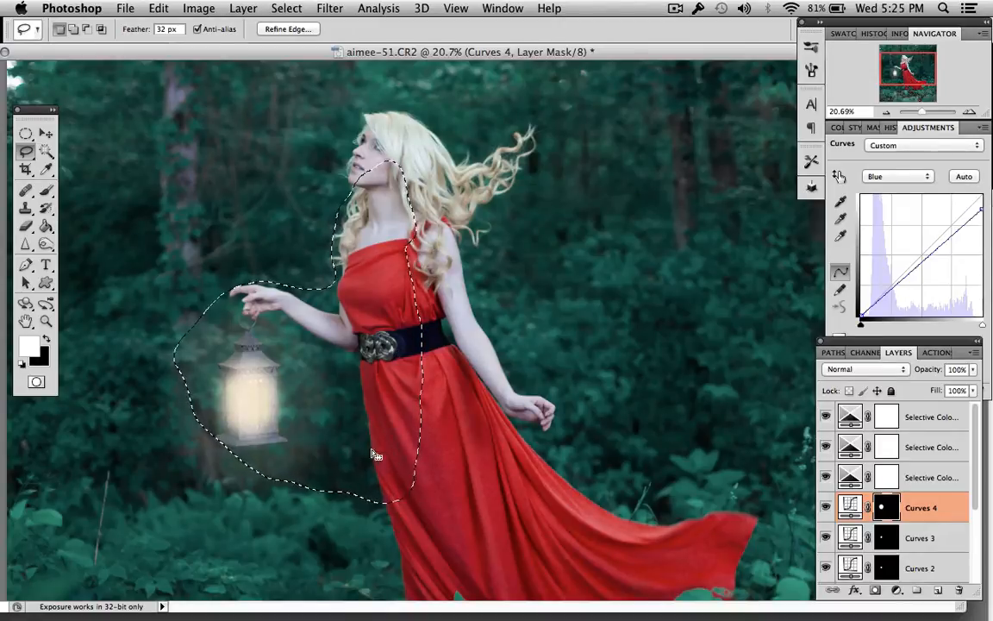
- Soften the lasso selection's edge further with a larger Refine Edge feather
right_click(376, 341)
left_click(407, 399)
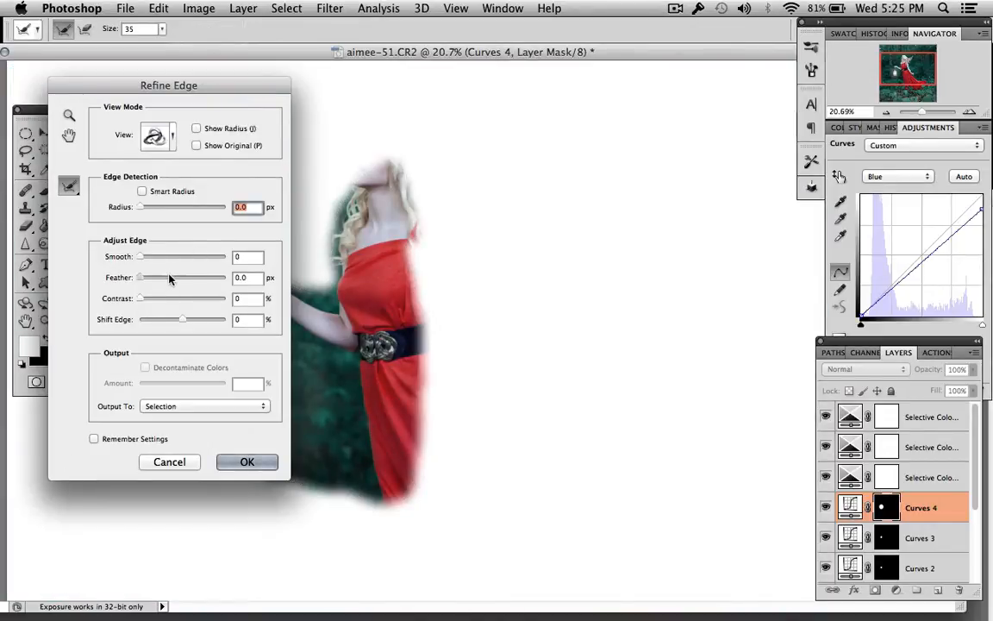
left_click(169, 277)
left_click_drag(169, 278, 193, 278)
left_click(247, 462)
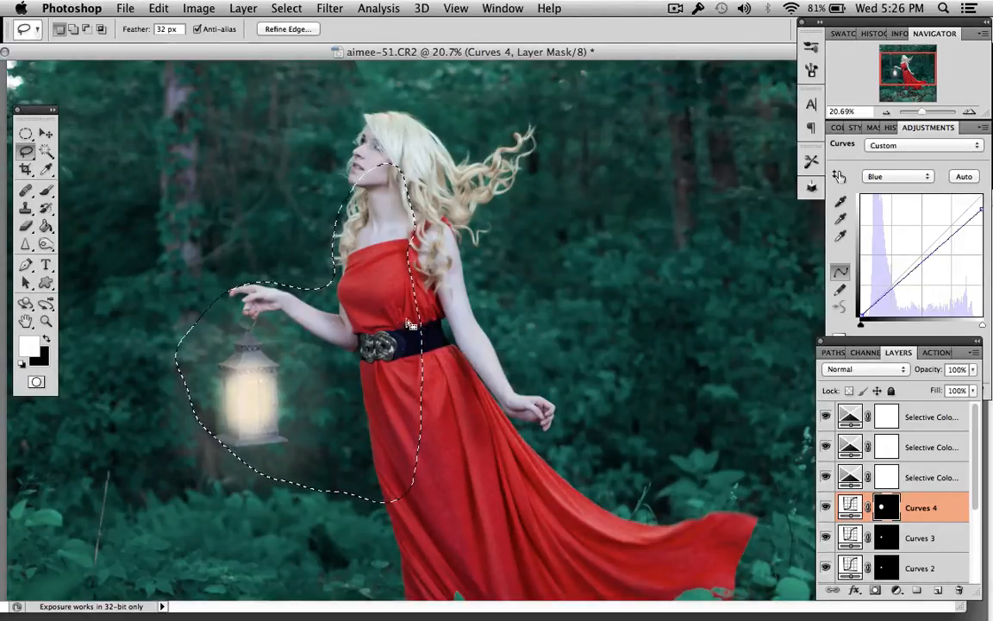
- Add a fifth Curves adjustment layer from the lasso selection and raise its RGB black point to output 28
left_click(897, 590)
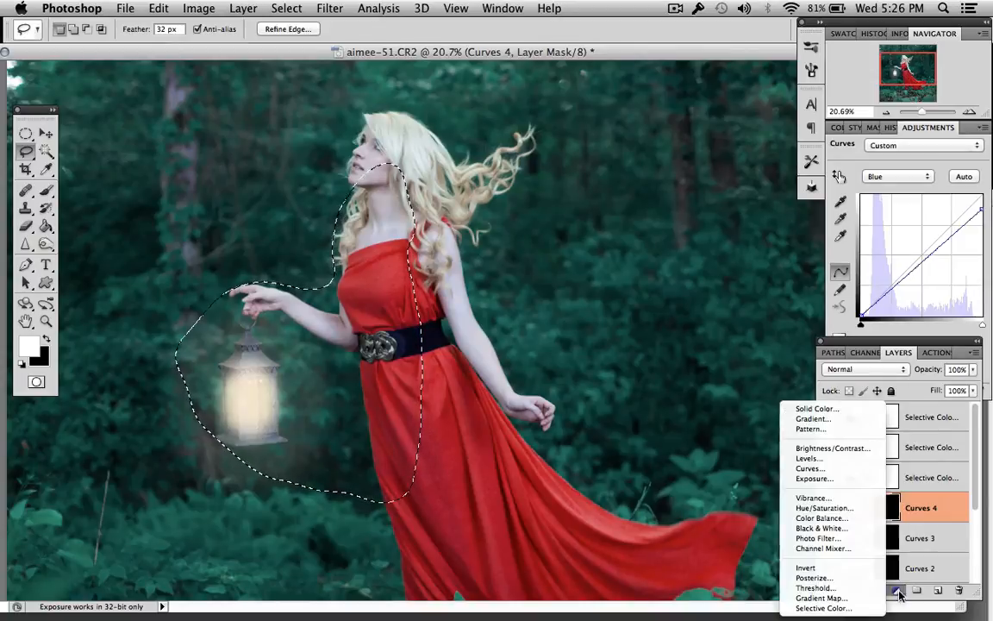
left_click(858, 469)
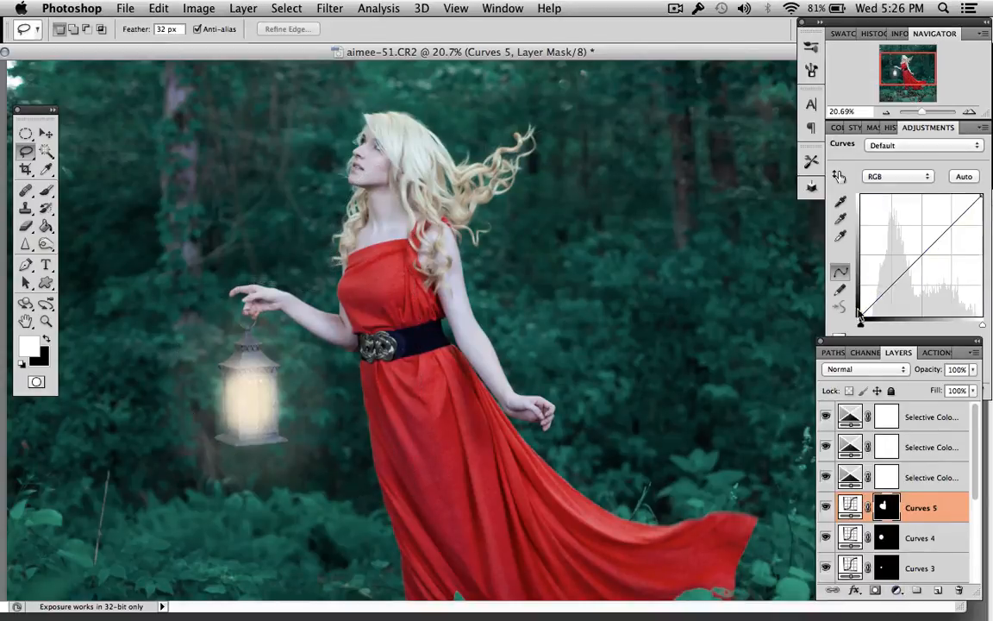
left_click_drag(860, 308, 860, 300)
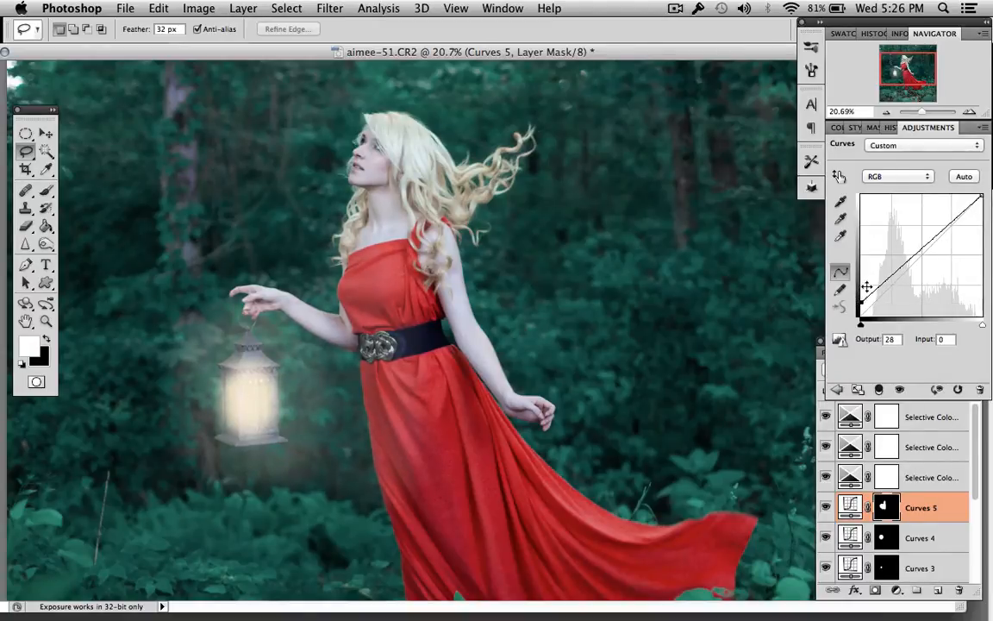
- Warm the light on the woman by adjusting the red channel's white point and lowering the blue channel's white point to output 234
left_click(921, 176)
left_click(920, 187)
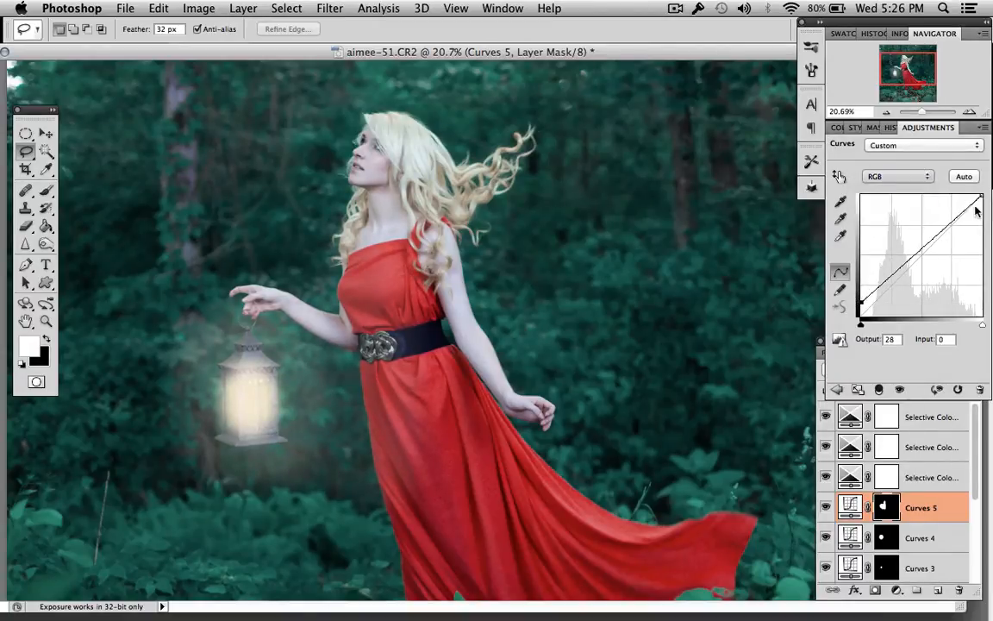
left_click_drag(982, 194, 988, 207)
left_click(924, 177)
left_click(876, 199)
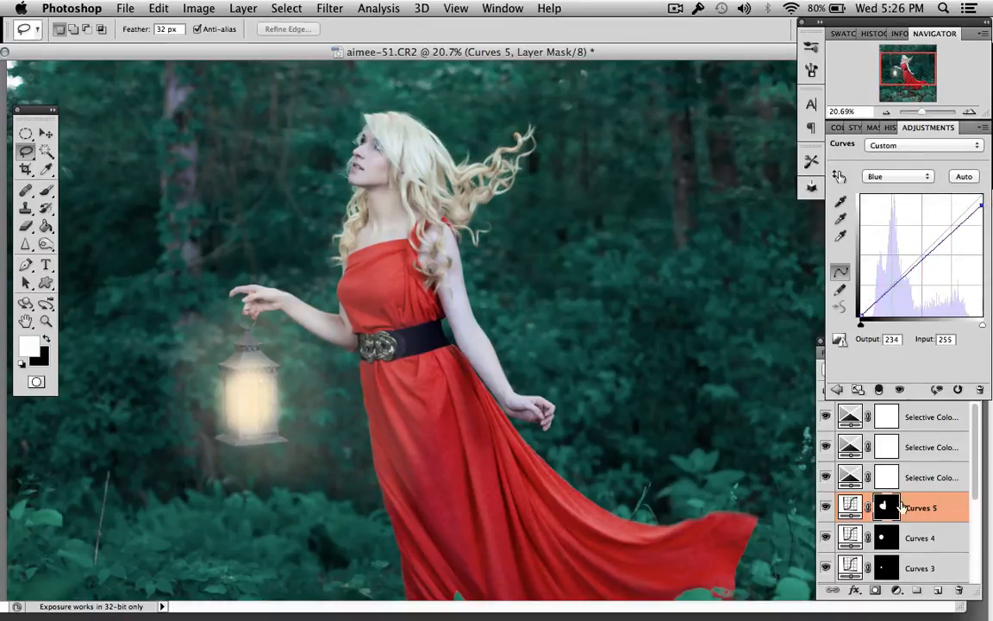
- Compare the image with and without the Curves 4 lantern glow and reduce that layer's opacity to 65%
left_click(903, 539)
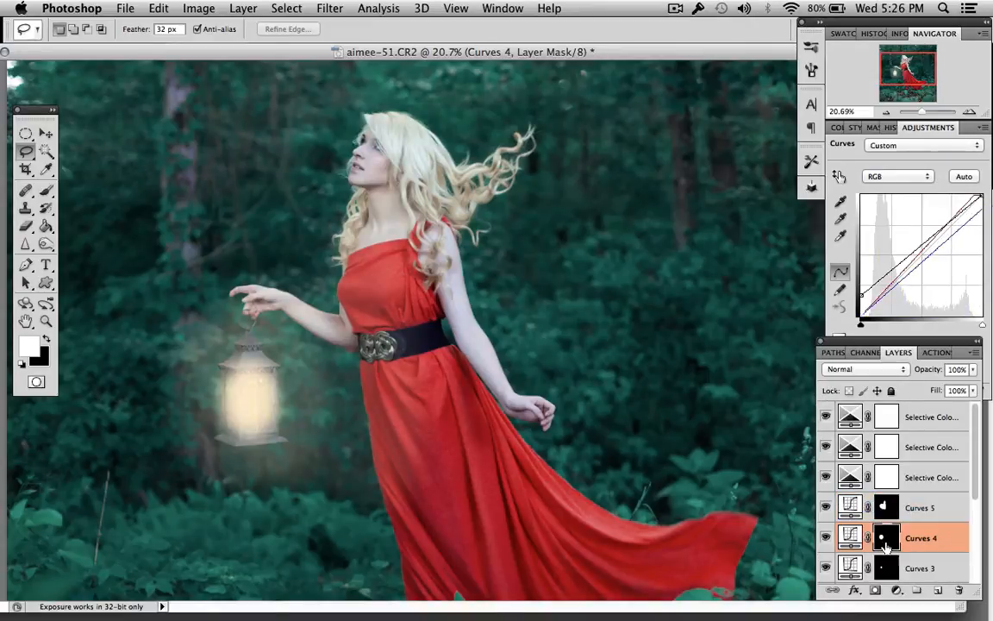
left_click(826, 539)
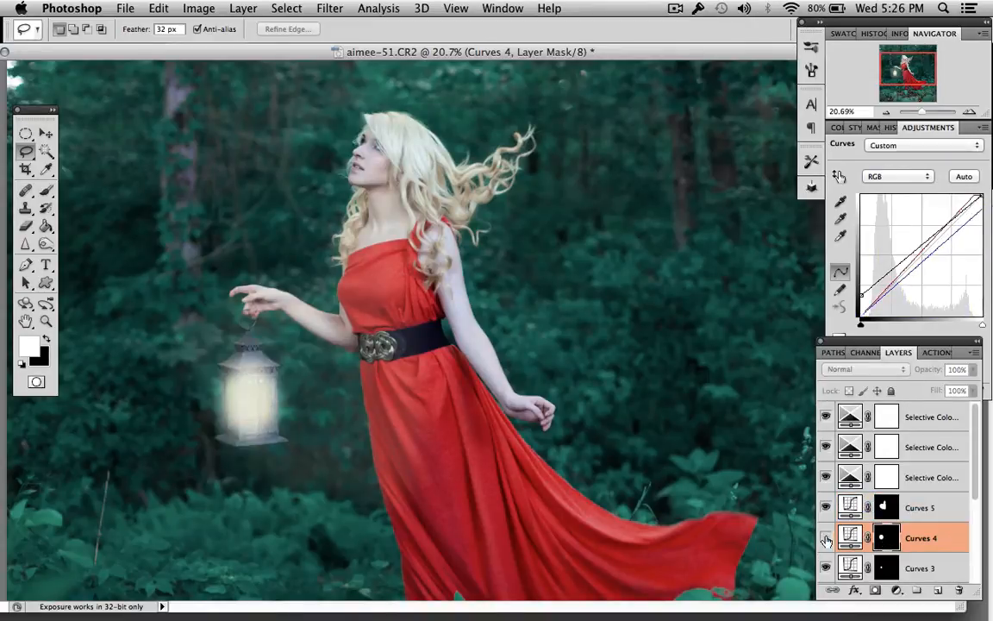
left_click(826, 539)
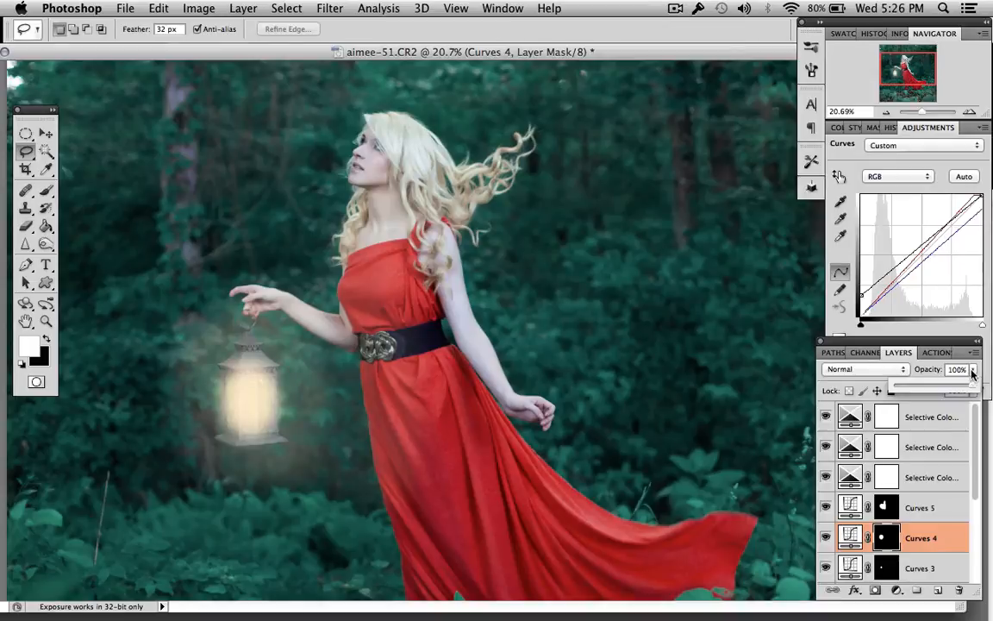
left_click_drag(972, 369, 950, 389)
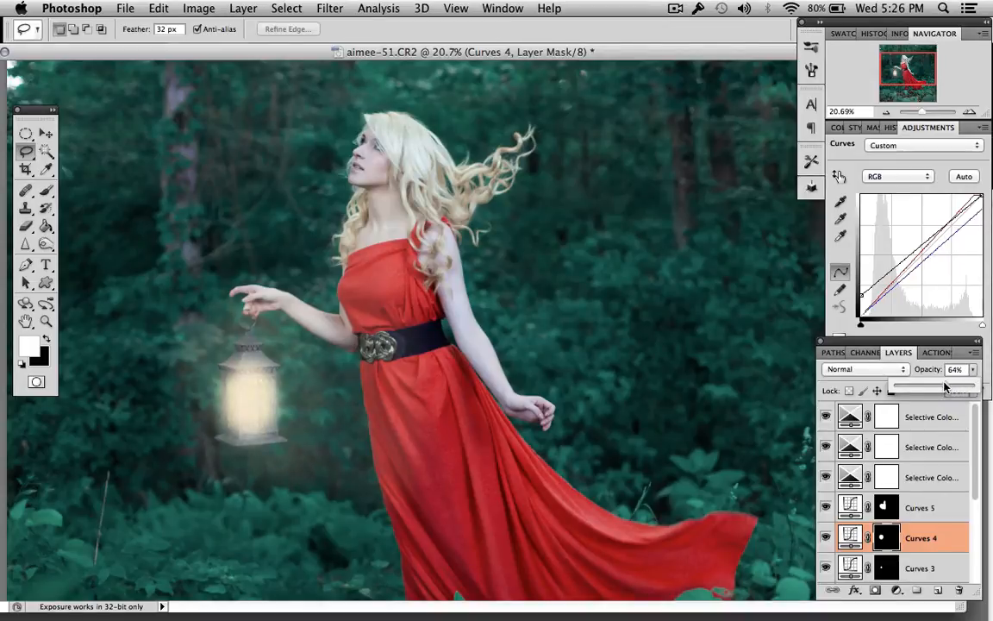
- Erase the stray glow between the lantern and the woman on the Curves 4 mask with a soft 494 px eraser at 44% opacity
key("b")
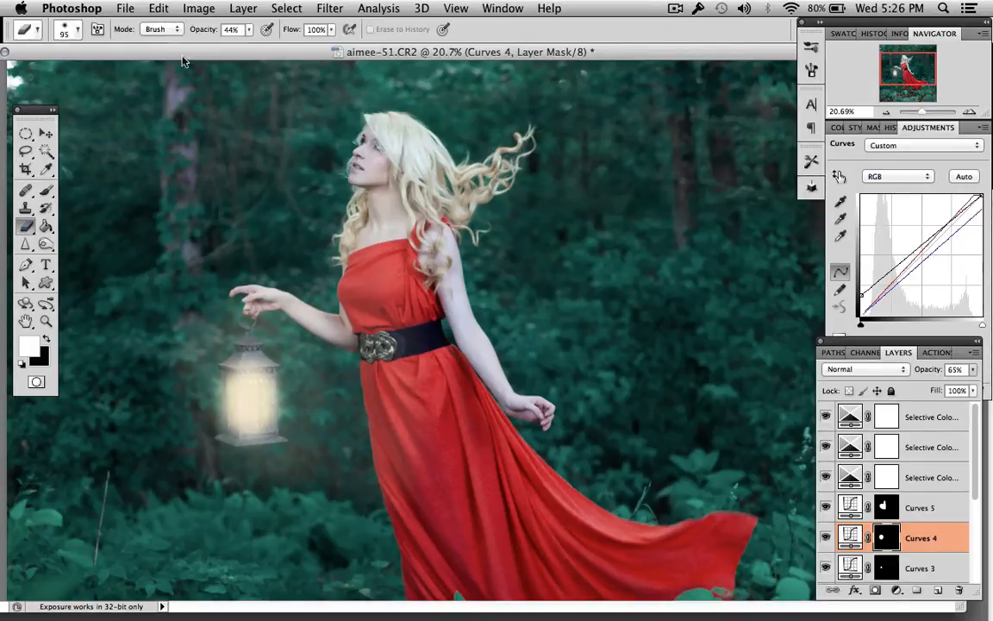
right_click(273, 426)
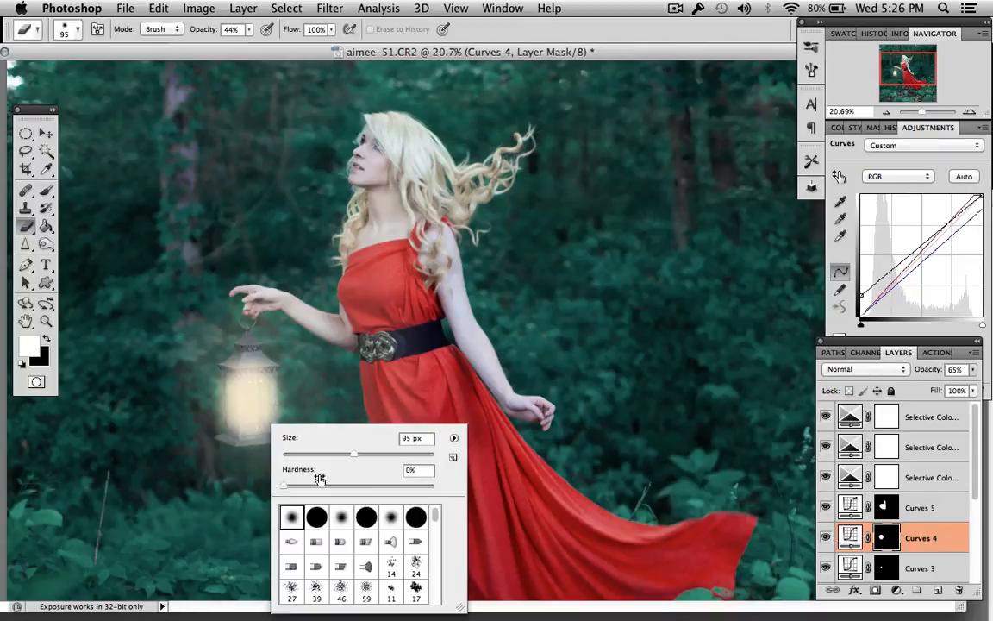
left_click_drag(336, 454, 411, 457)
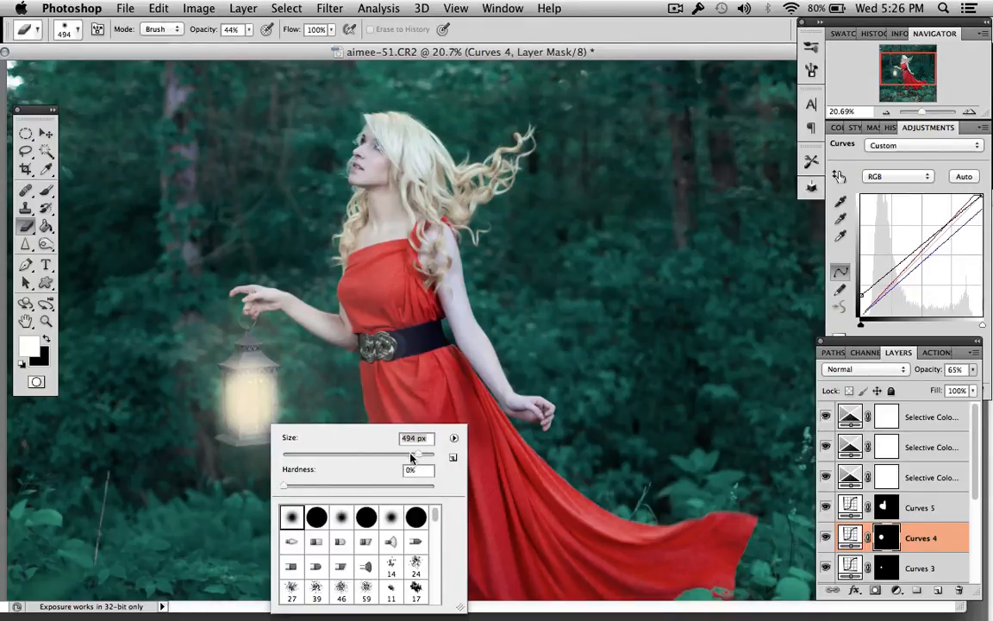
left_click(882, 538)
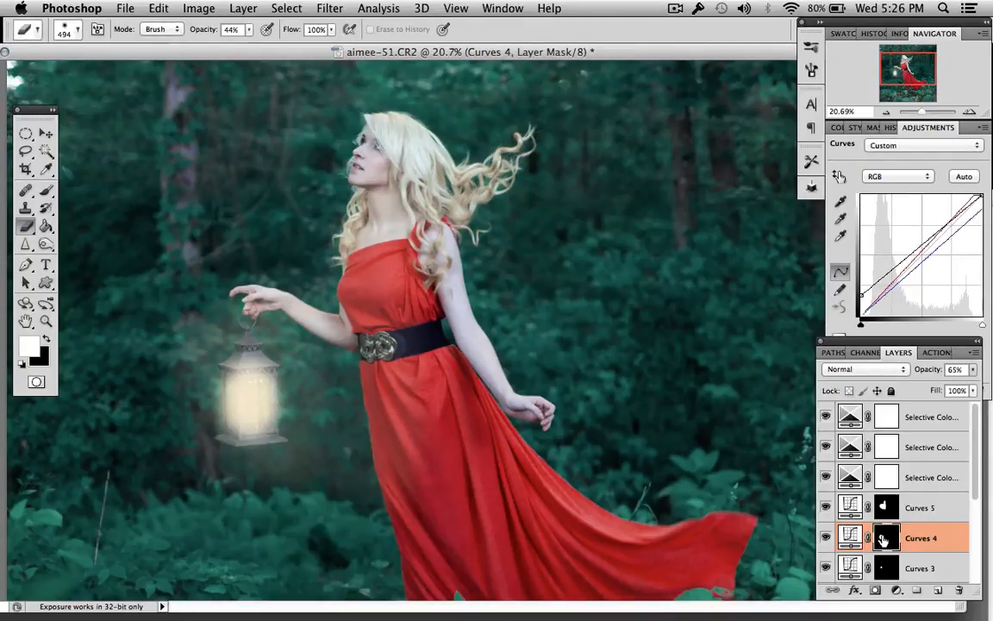
mouse_move(324, 469)
left_mouse_down()
mouse_move(249, 497)
mouse_move(206, 489)
mouse_move(167, 460)
mouse_move(220, 448)
mouse_move(346, 477)
mouse_move(331, 349)
left_mouse_up()
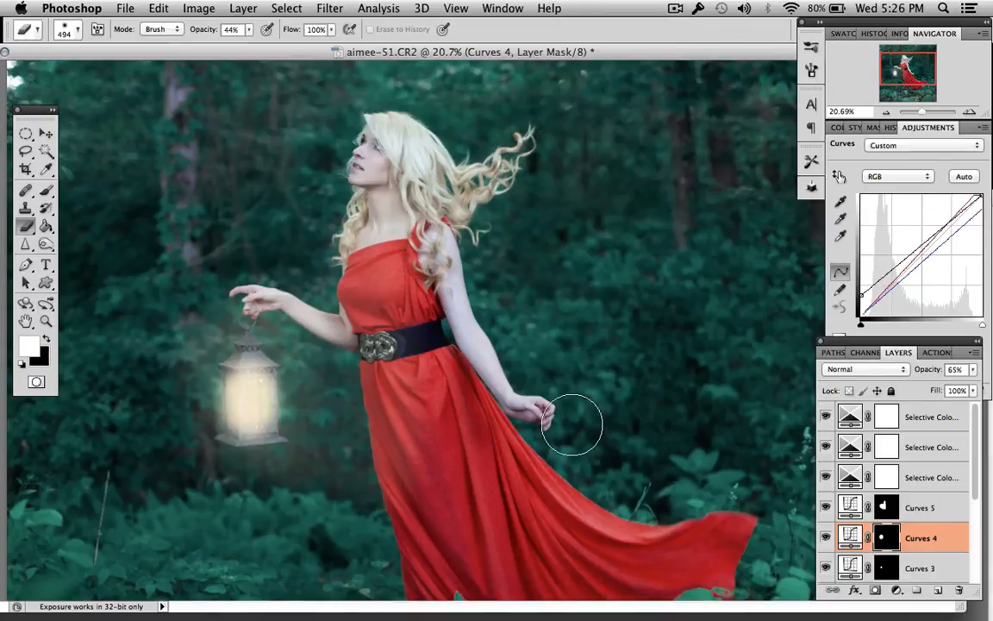
scroll(574, 419, "down", 5)
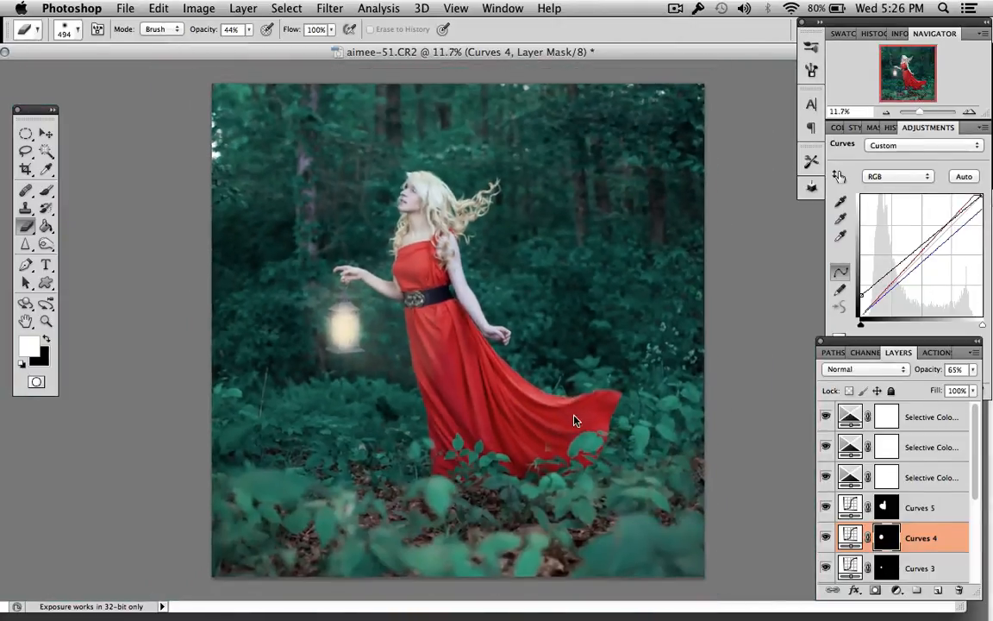
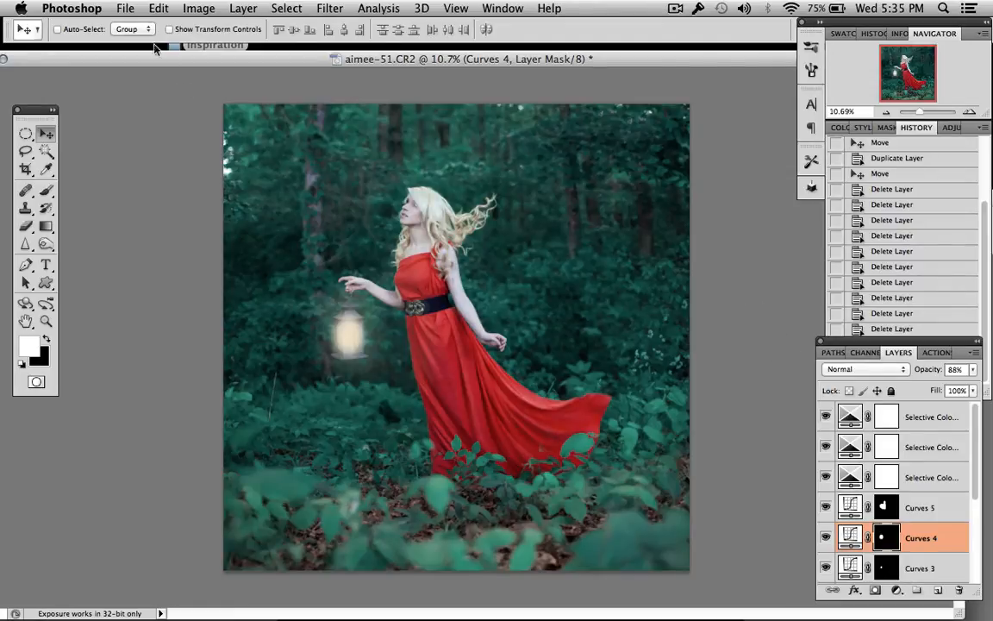
- Create a new 10 × 10 inch RGB document at 240 pixels/inch and fill its background with black
left_click(125, 10)
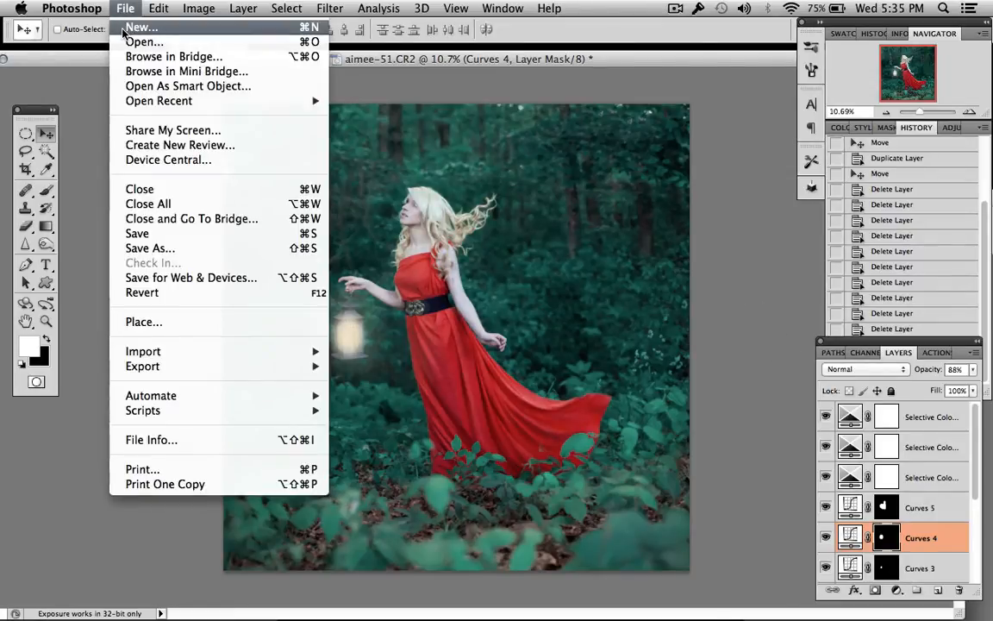
left_click(129, 29)
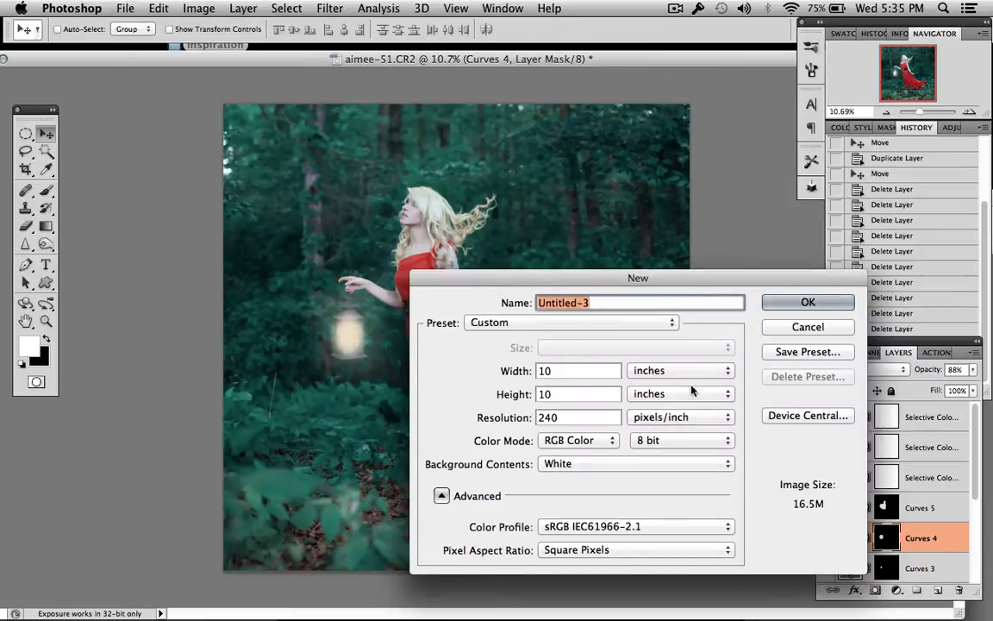
left_click(808, 301)
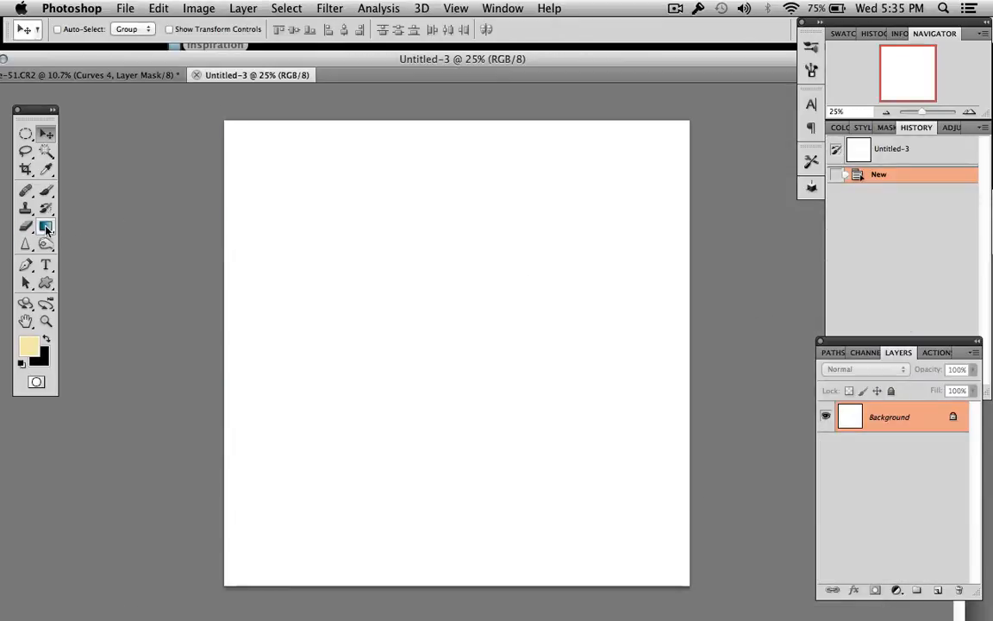
left_click(46, 227)
left_click_drag(50, 229, 79, 238)
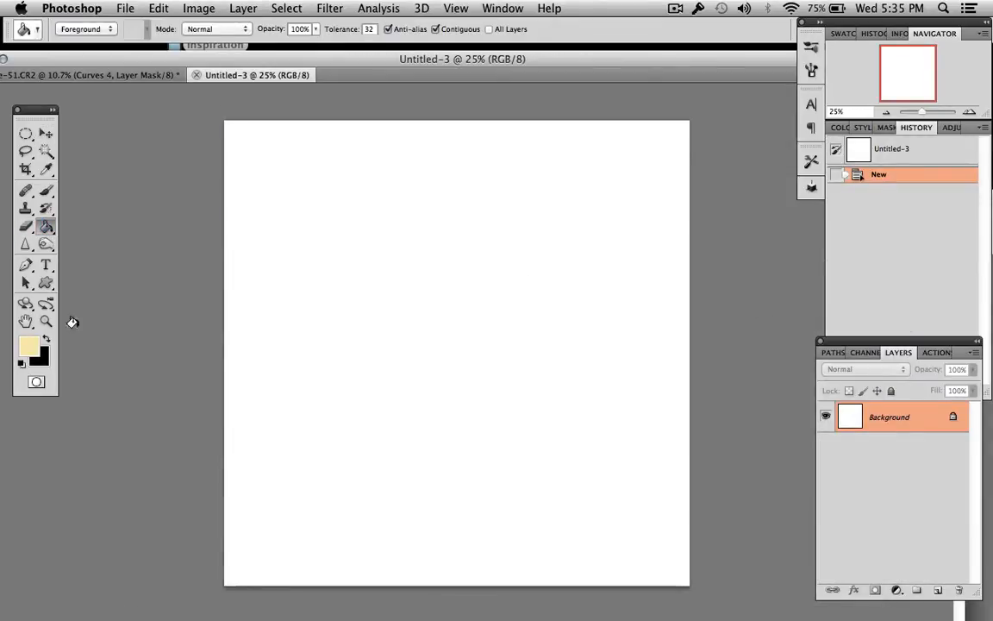
left_click(46, 338)
left_click(280, 255)
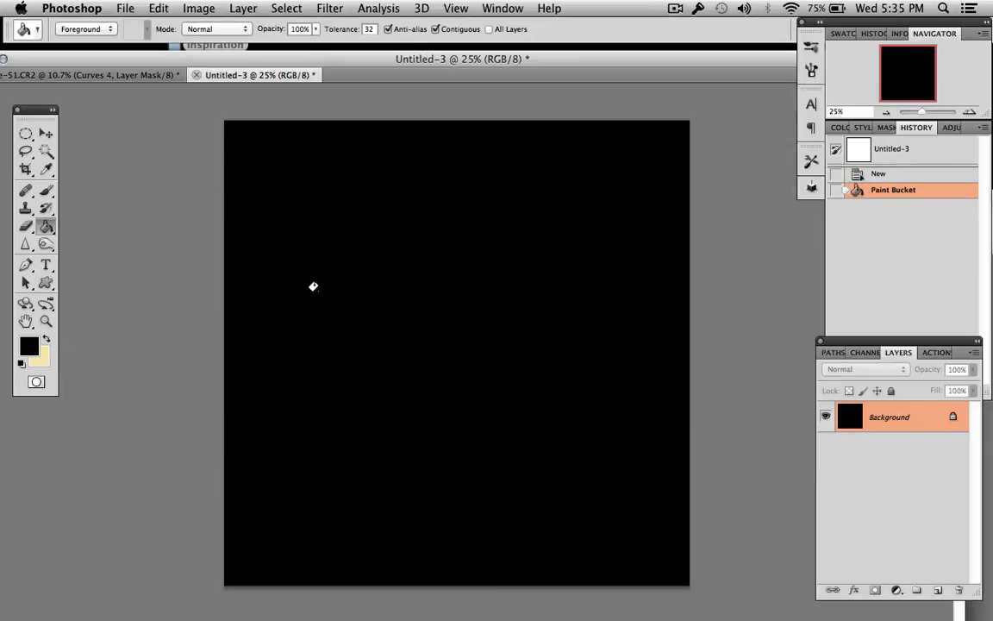
- Draw a pale yellow radial gradient fading to transparent at 90% opacity, slightly above the centre of the black canvas
left_click(47, 338)
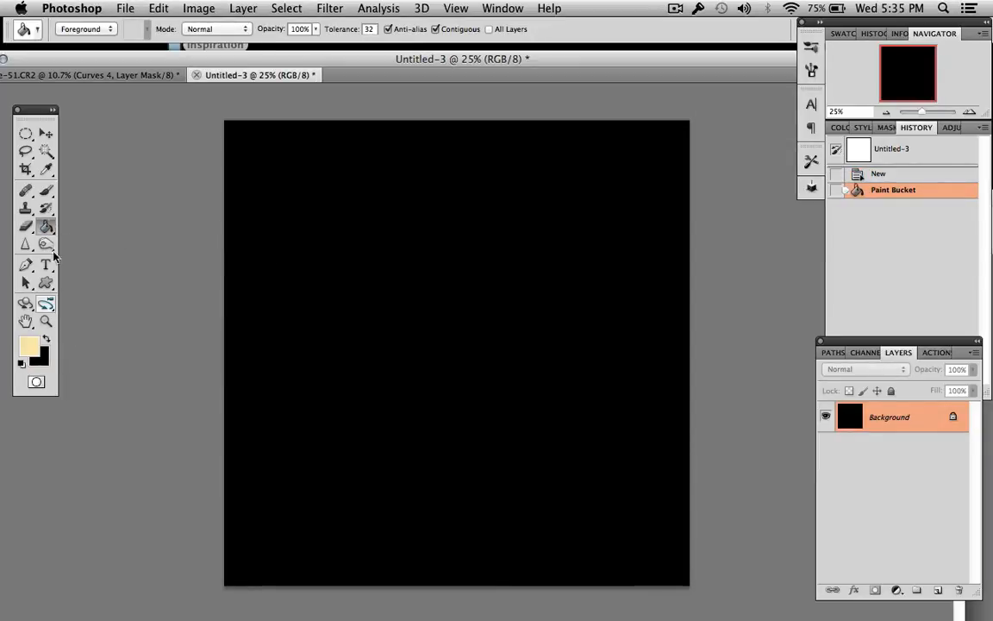
left_click_drag(46, 229, 80, 222)
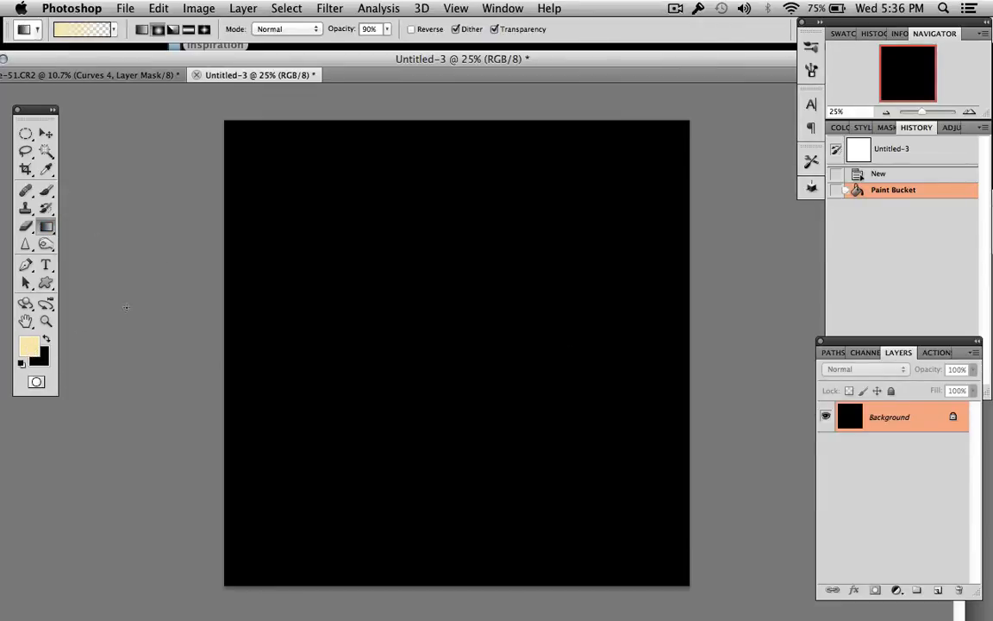
left_click_drag(448, 302, 503, 406)
key("super+z")
mouse_move(454, 310)
left_mouse_down()
mouse_move(478, 466)
mouse_move(499, 442)
left_mouse_up()
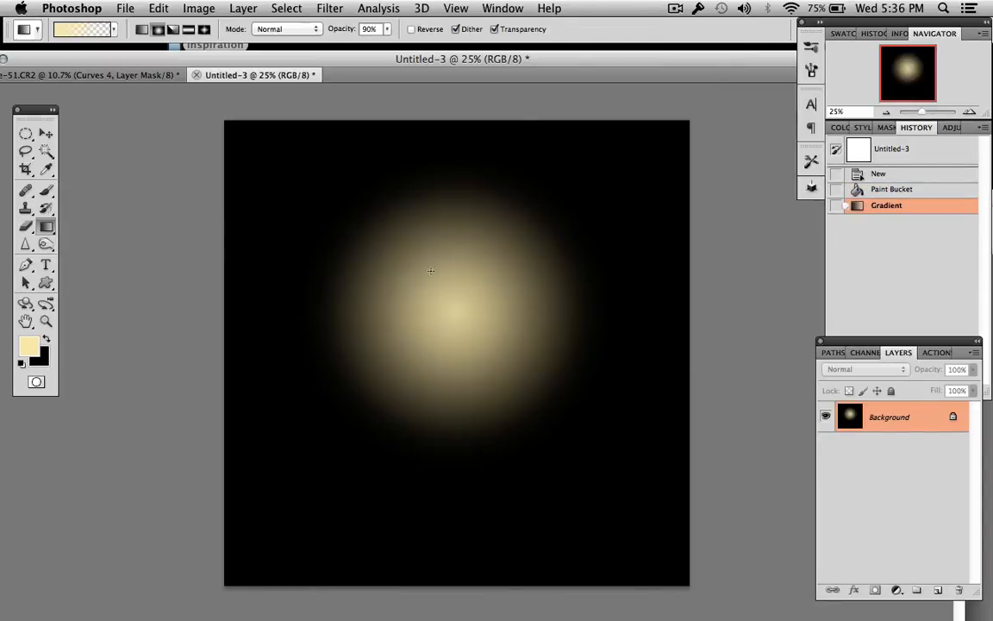
- Brighten the core of the glow with smaller pale yellow radial gradients drawn over its centre
left_click_drag(455, 296, 469, 344)
key("super+z")
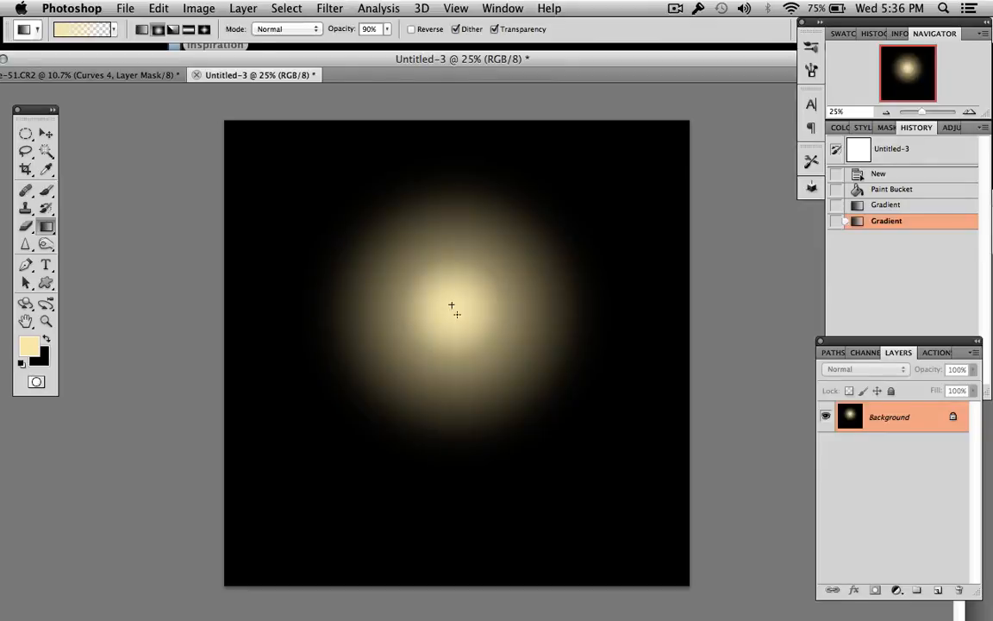
left_click_drag(452, 307, 514, 351)
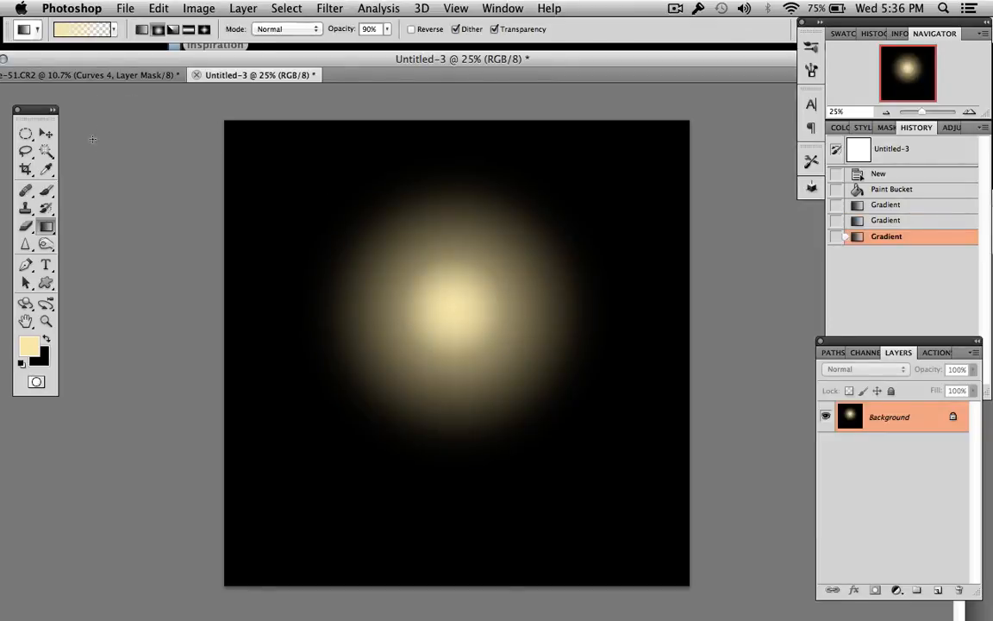
- Move the glow image into the aimee-51.CR2 portrait as a new layer over the forest beside the woman's head
left_click(46, 134)
left_click_drag(293, 75, 500, 258)
left_click_drag(574, 368, 597, 177)
left_click(659, 354)
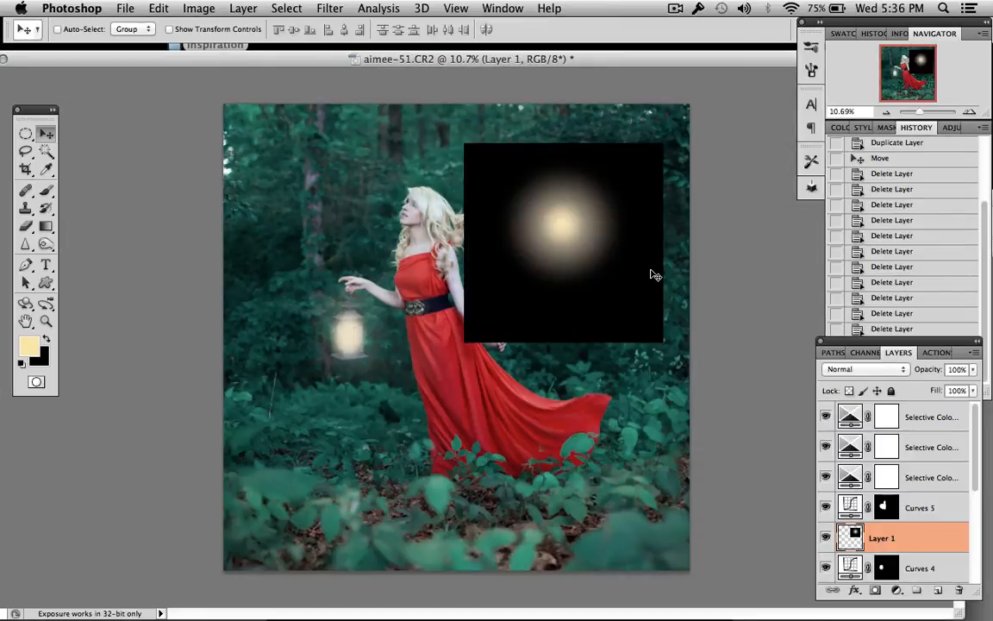
- Scale the glow layer proportionally down to about 36.4% with Free Transform
key("ctrl+t")
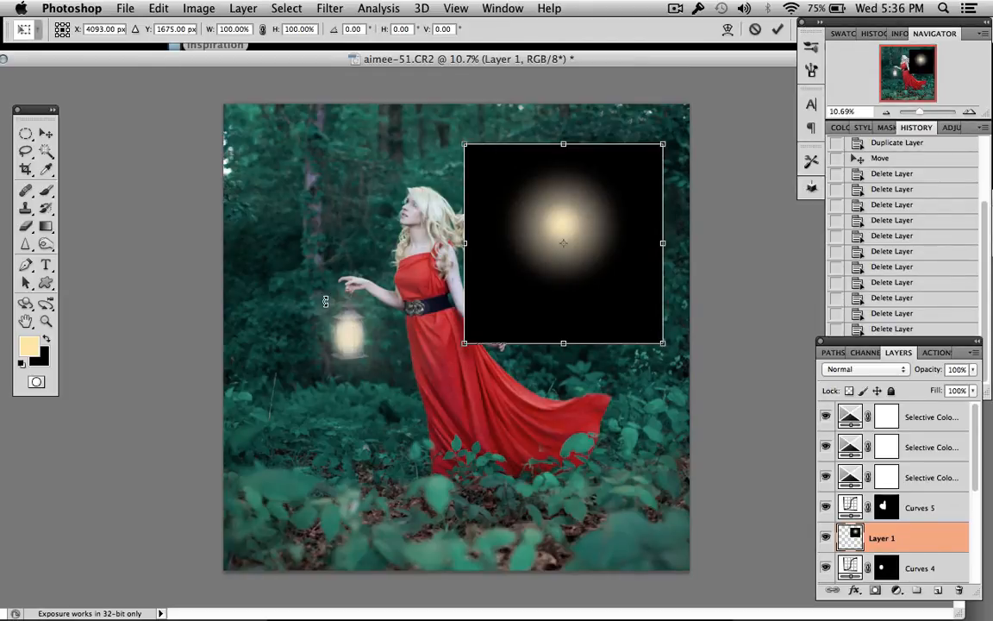
right_click(662, 341)
left_click(657, 338)
left_click_drag(657, 336, 552, 198)
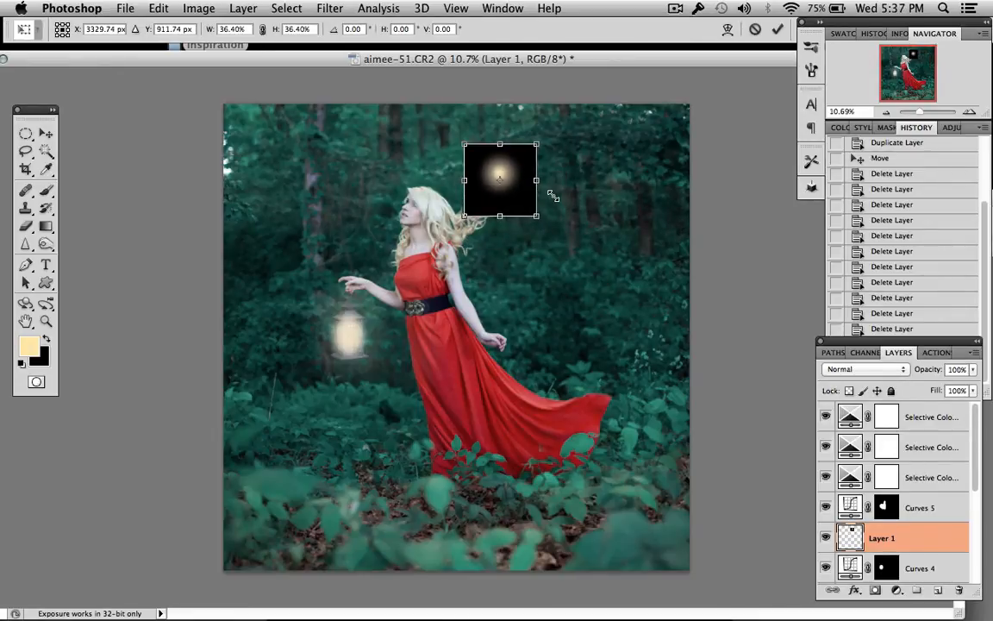
- Set the glow layer's blend mode to Screen and place it in the dark forest behind the woman
left_click(860, 371)
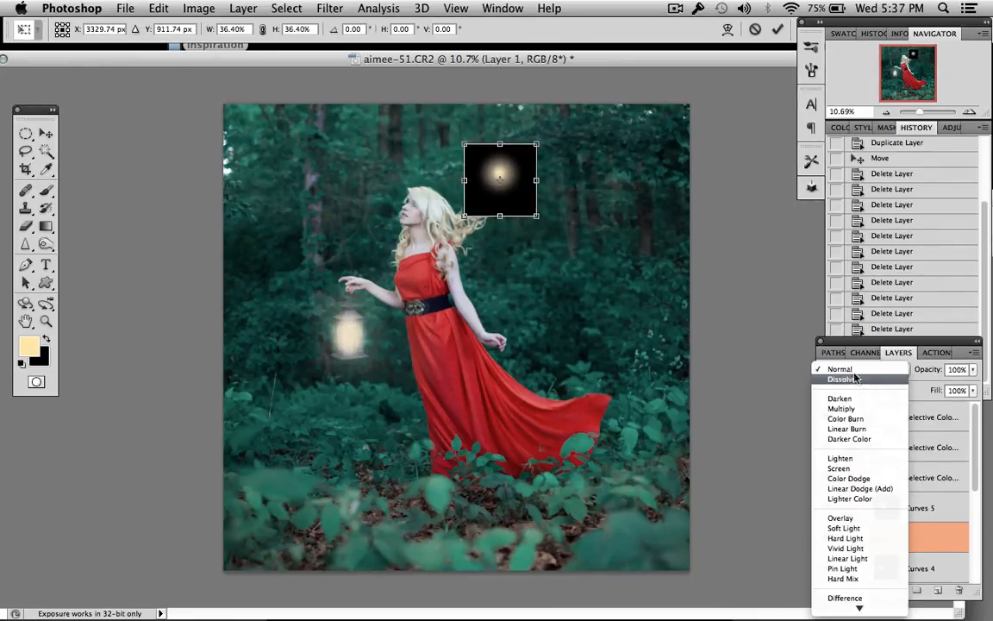
left_click(840, 468)
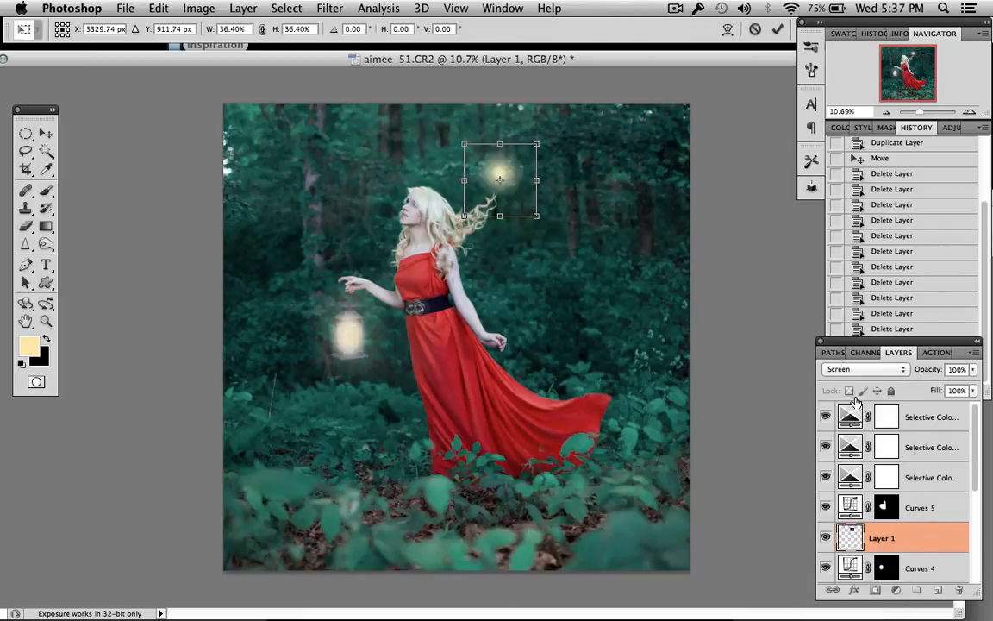
left_click_drag(520, 194, 608, 310)
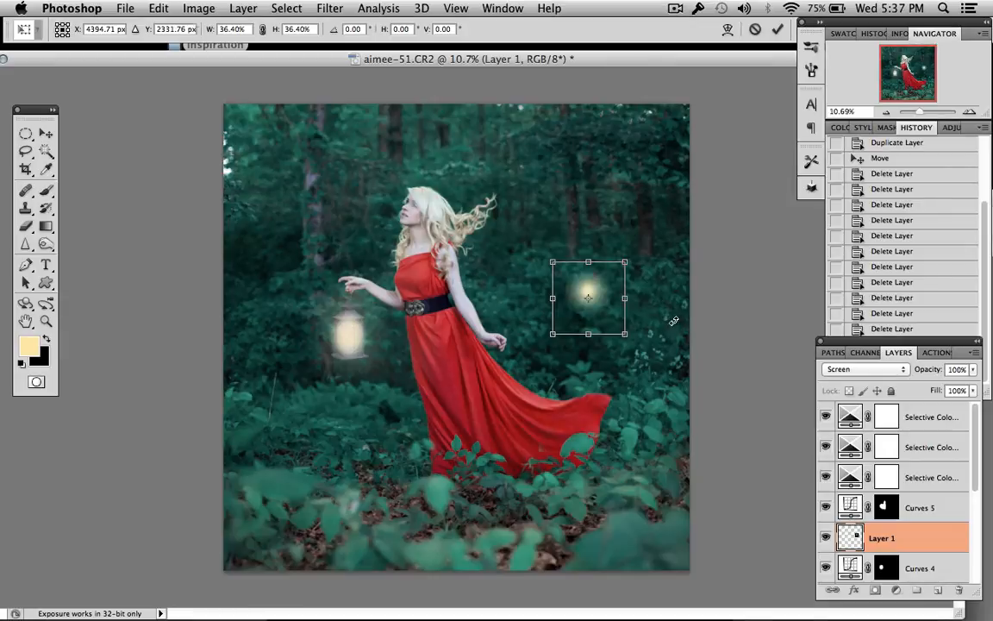
key("Return")
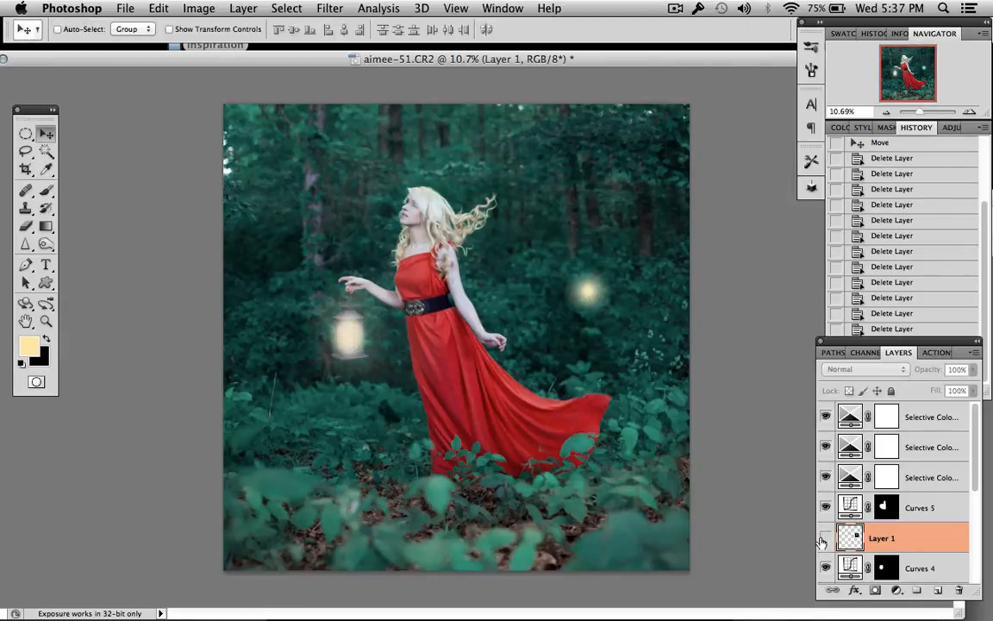
- Move the glow layer above the Selective Color layers and compare the image with and without it
left_click(826, 537)
left_click(826, 537)
left_click_drag(914, 538, 913, 417)
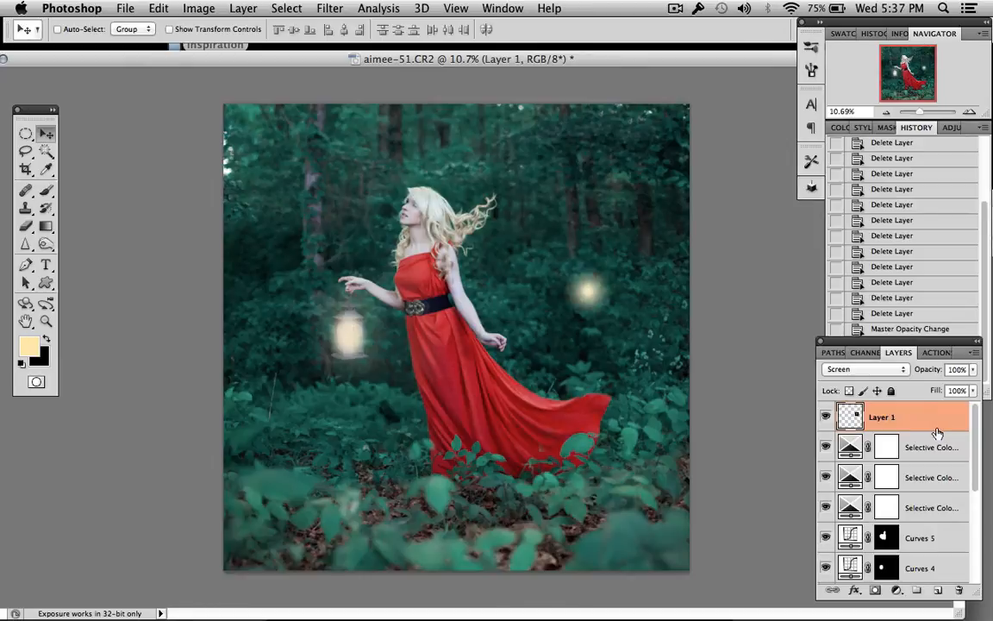
left_click(827, 417)
left_click(827, 417)
- Examine the glow's edges up close with Layer 1 hidden and shown
key("super+plus")
key("super+plus")
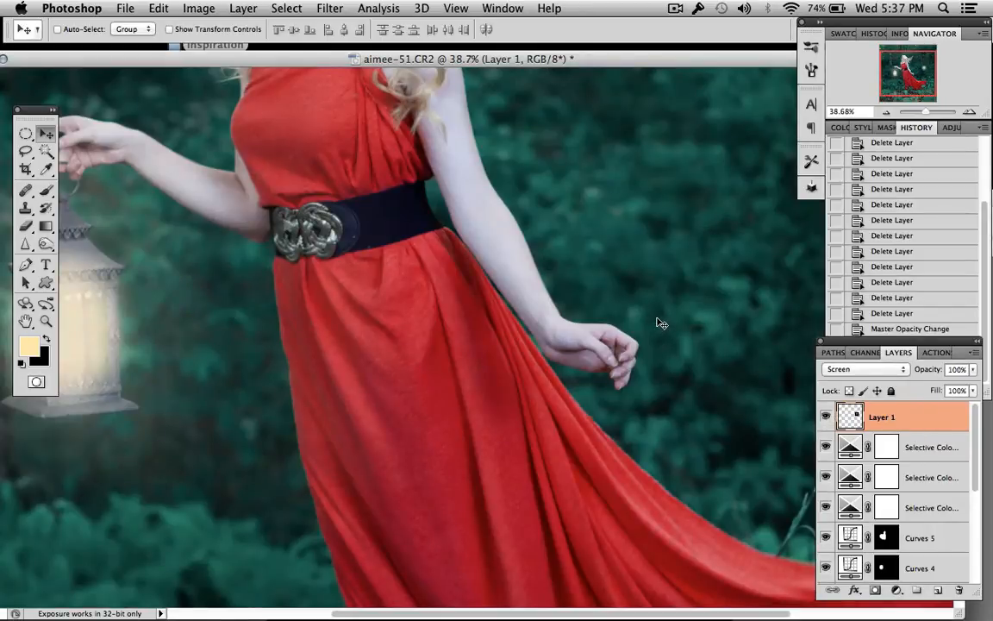
scroll(659, 325, "up", 4)
scroll(662, 322, "right", 4)
scroll(662, 321, "right", 5)
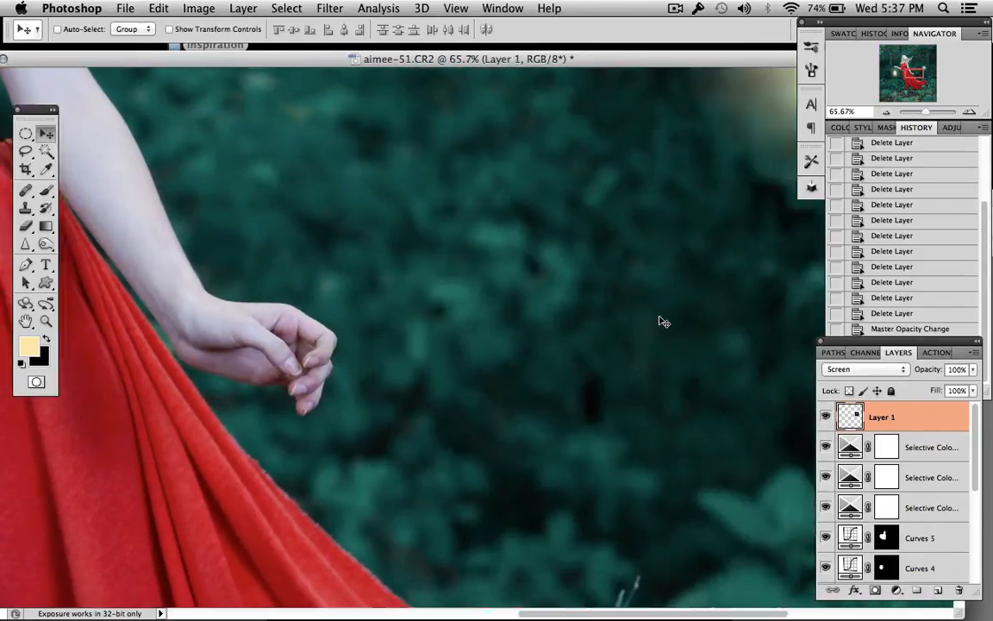
scroll(664, 321, "up", 4)
scroll(665, 322, "right", 6)
scroll(664, 322, "up", 2)
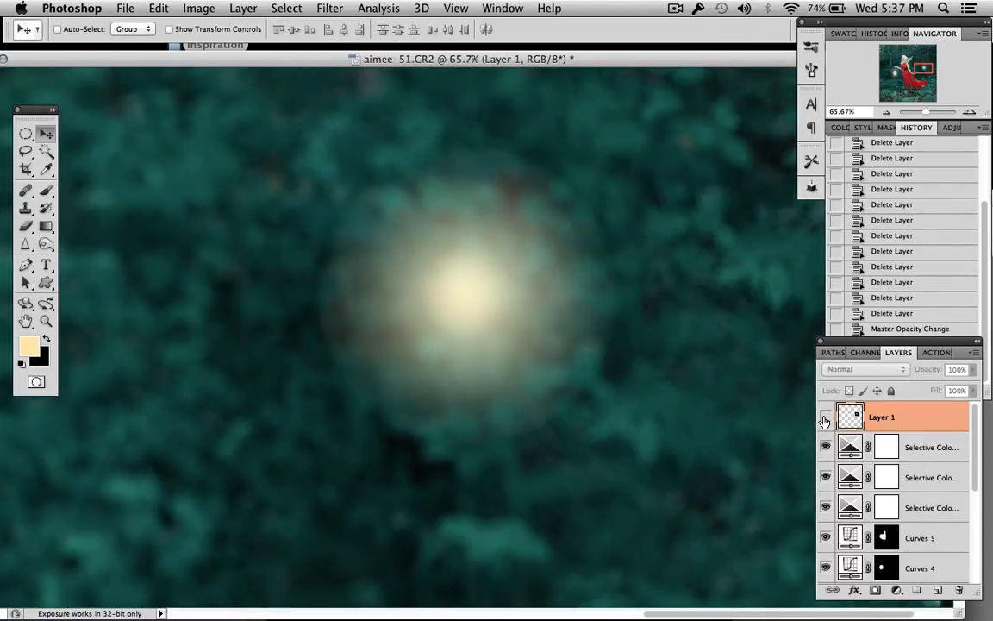
left_click(826, 416)
left_click(826, 417)
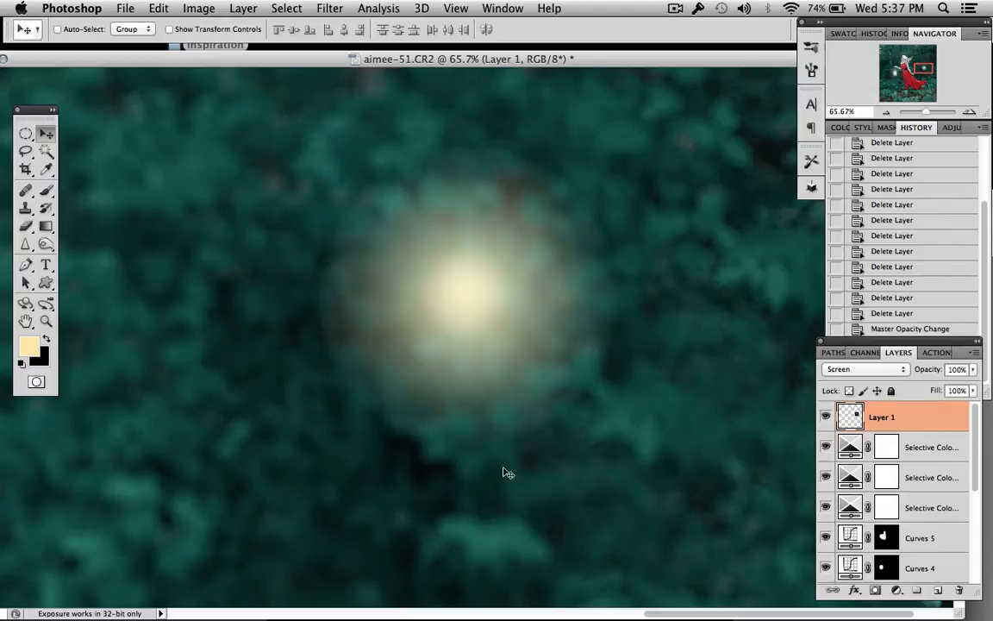
- Erase the faint leftover edge around the glow on Layer 1 with a soft 145 px eraser at 82% opacity, and compare by toggling the layer
left_click(25, 226)
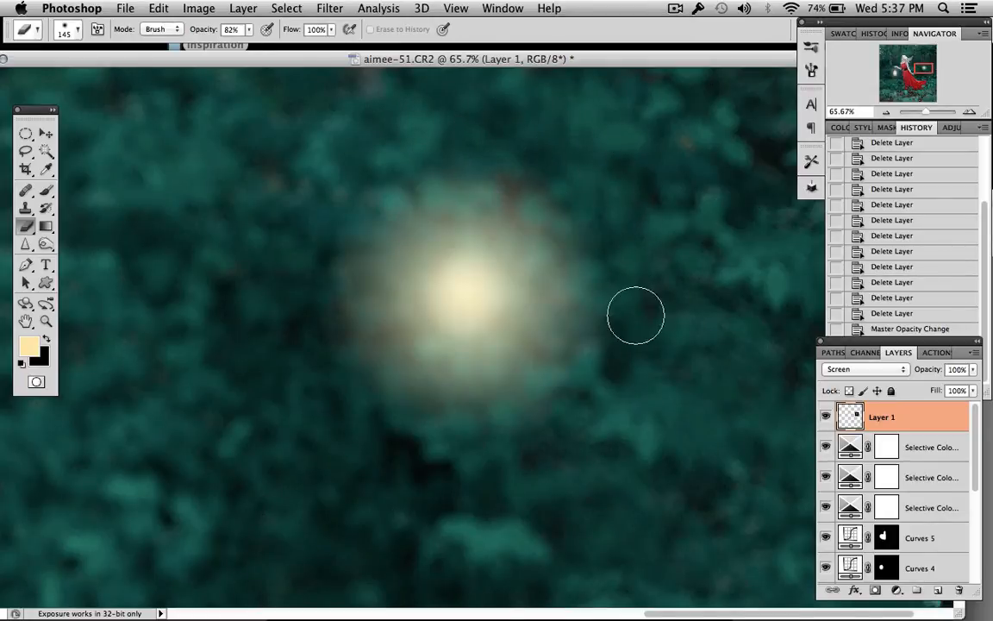
left_click_drag(583, 408, 586, 409)
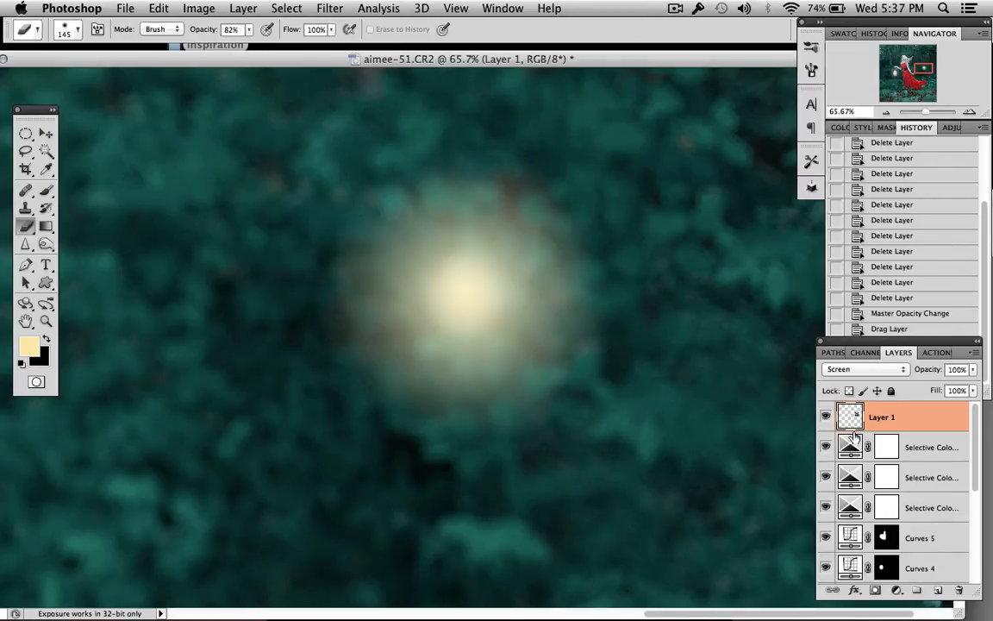
left_click(826, 416)
left_click(826, 416)
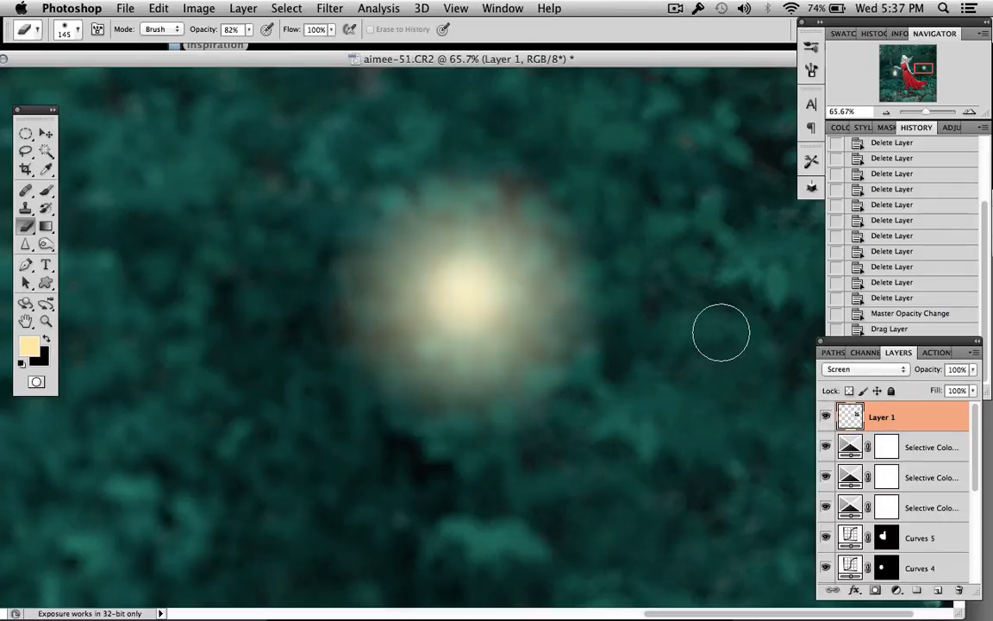
- Duplicate the glow layer, Layer 1
scroll(728, 334, "down", 1)
key("super+0")
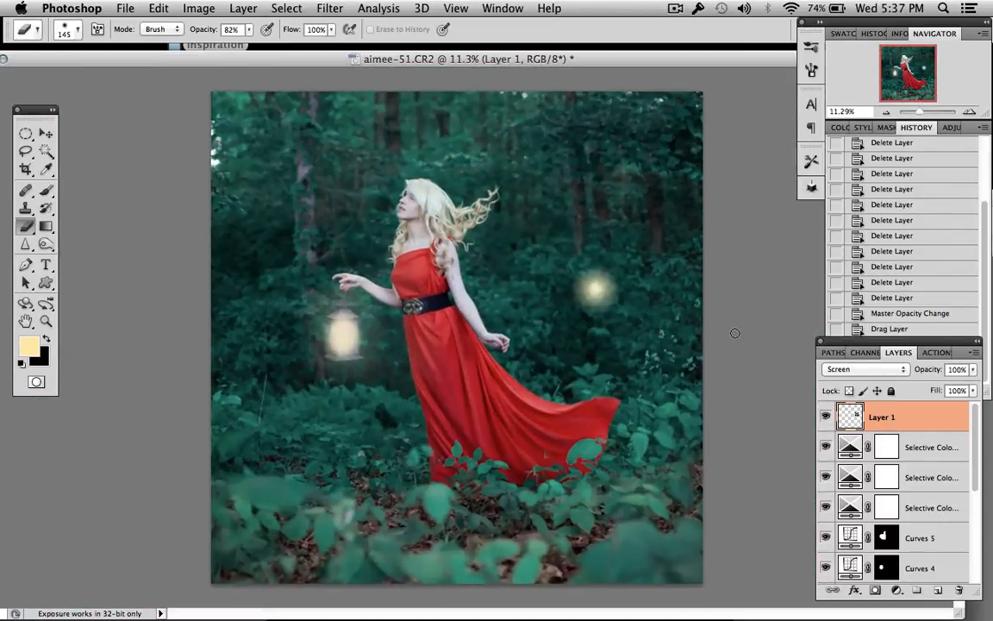
scroll(736, 332, "up", 2)
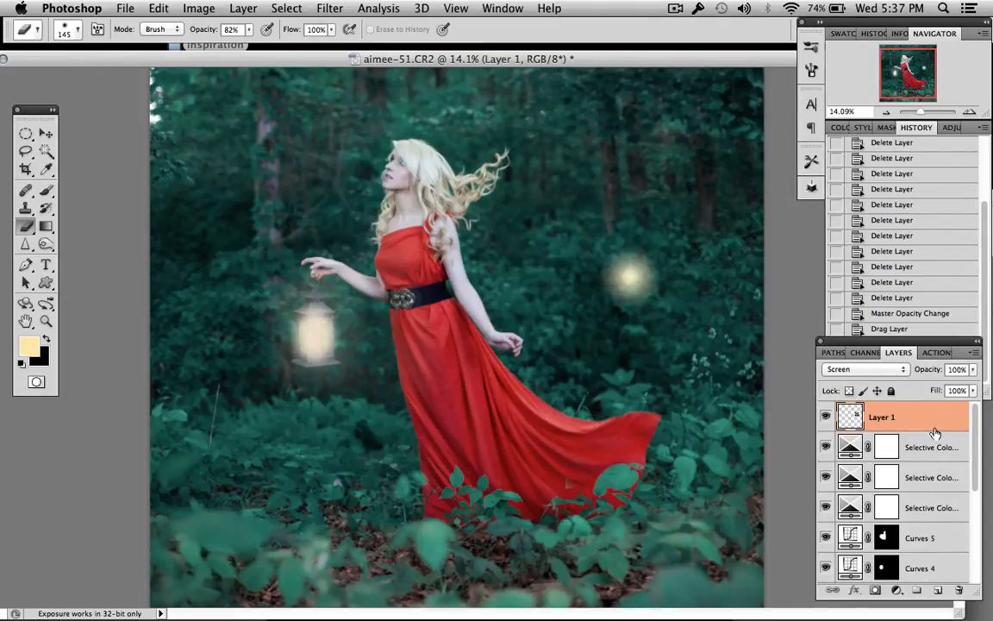
left_click_drag(941, 419, 938, 588)
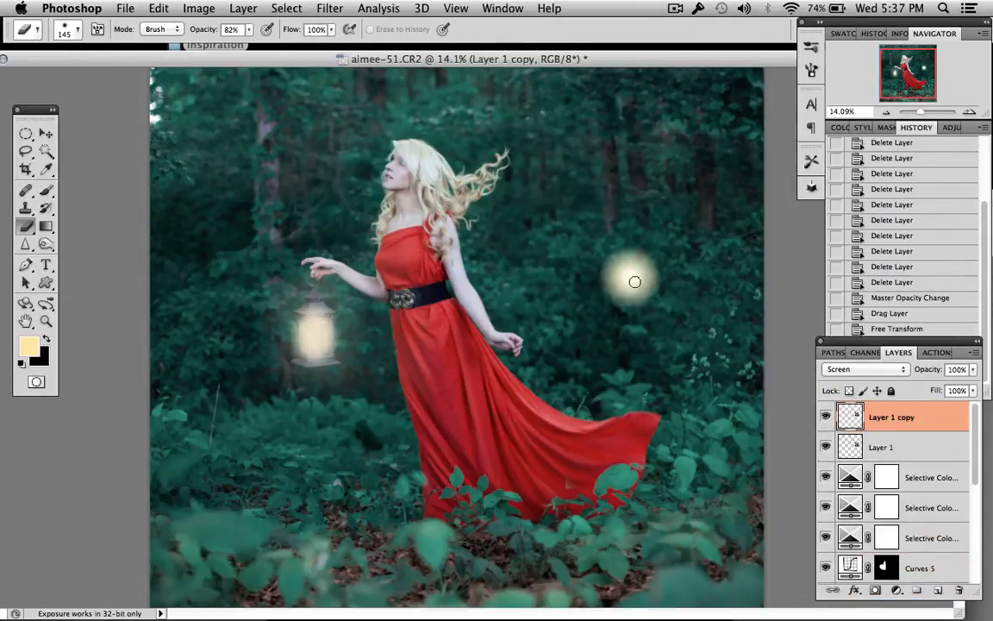
- Move the duplicated glow onto the forest floor beside the dress hem, and place another duplicate in the foliage near the photo's lower-right corner
left_click(46, 134)
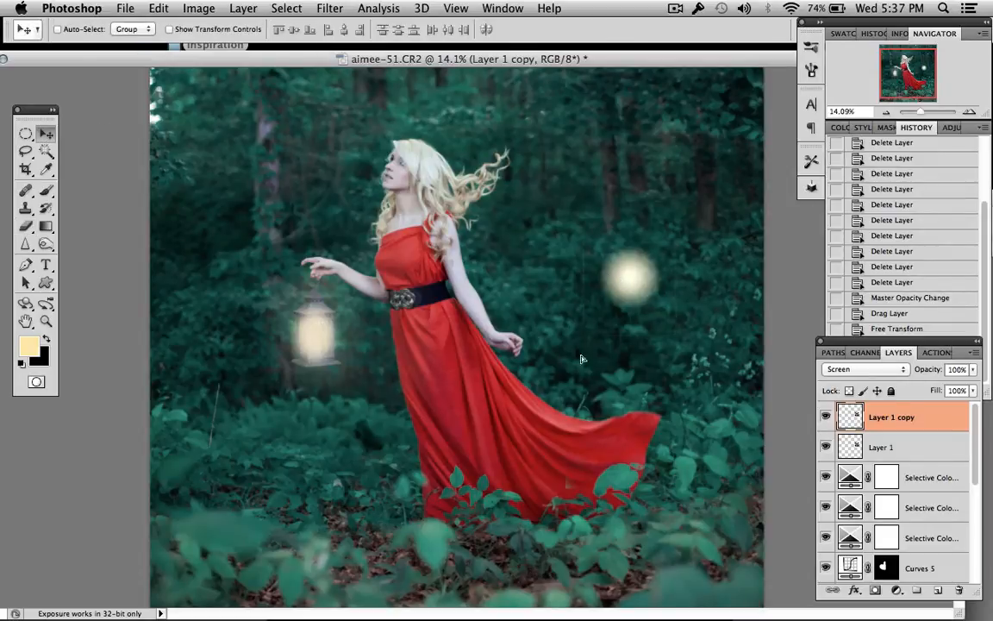
left_click_drag(628, 280, 385, 541)
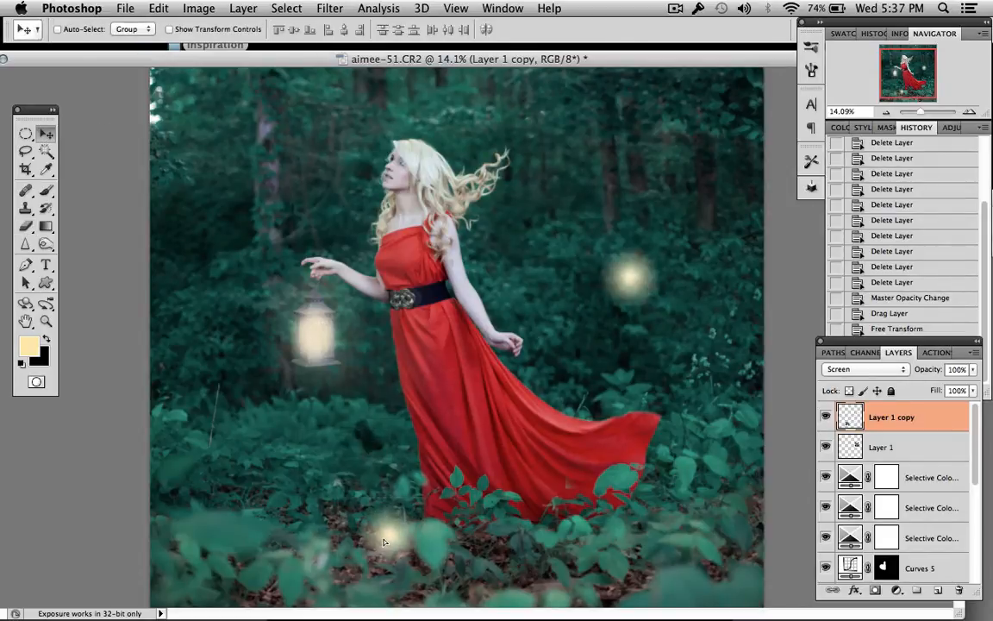
left_click_drag(931, 421, 937, 590)
left_click_drag(388, 540, 716, 548)
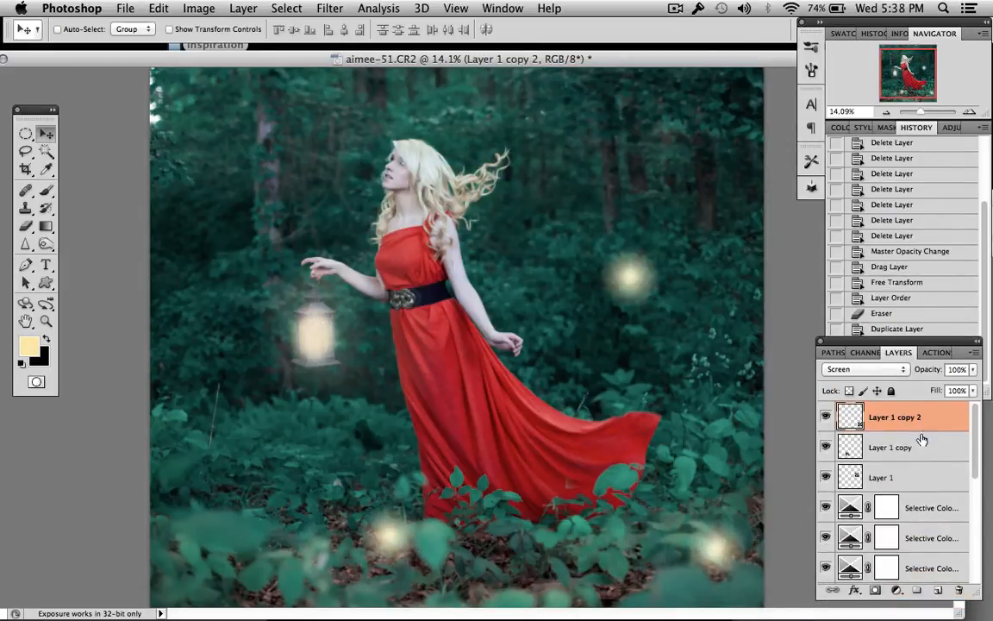
- Duplicate the glow twice more, placing one copy at the photo's left edge below lantern height and one on the skirt of the dress
left_click_drag(933, 427, 937, 590)
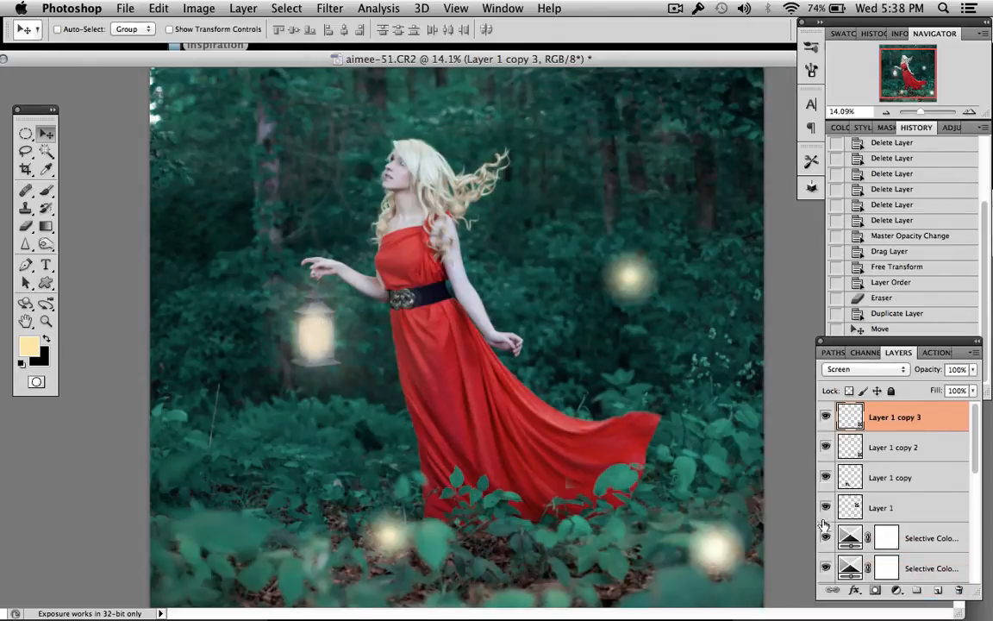
left_click_drag(714, 541, 162, 381)
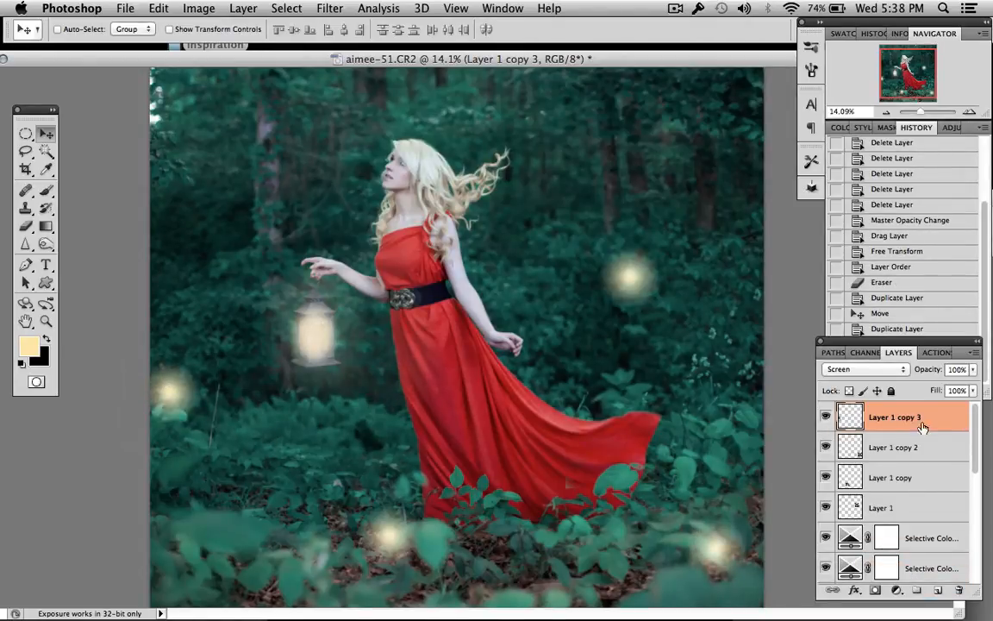
left_click_drag(922, 427, 938, 589)
left_click_drag(180, 396, 515, 439)
- Add two more glow copies, one in the leaves at the photo's bottom edge and one among the trees above and left of the lantern
left_click_drag(858, 418, 937, 590)
left_click_drag(513, 430, 563, 594)
left_click_drag(924, 416, 937, 590)
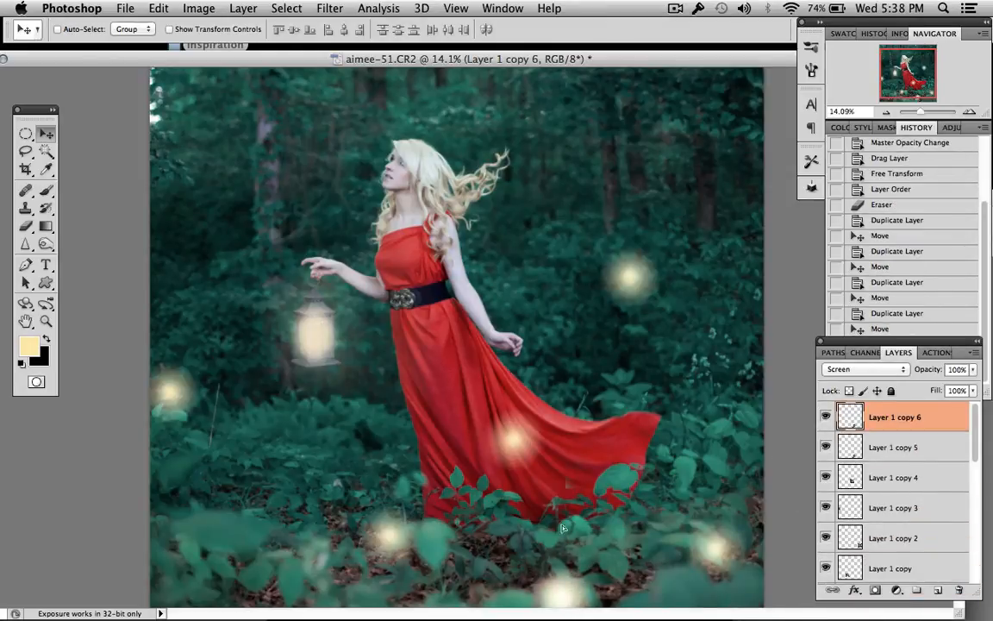
left_click_drag(562, 527, 242, 171)
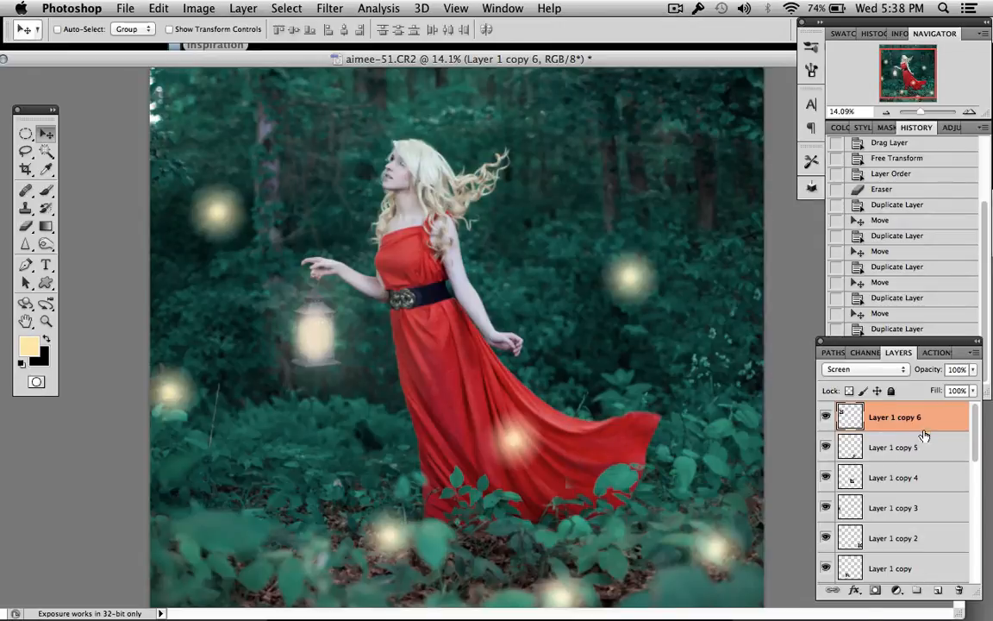
- Duplicate Layer 1 copy 6, place the new glow in the bushes beyond the dress train, and move its layer below Layer 1 copy
scroll(703, 372, "down", 10)
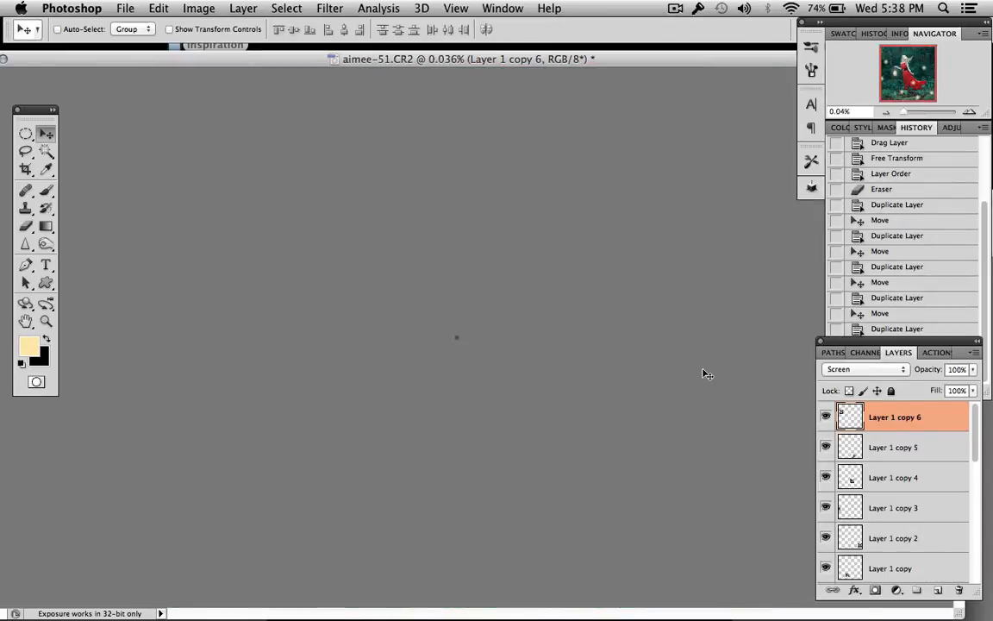
scroll(704, 372, "up", 10)
scroll(703, 376, "up", 3)
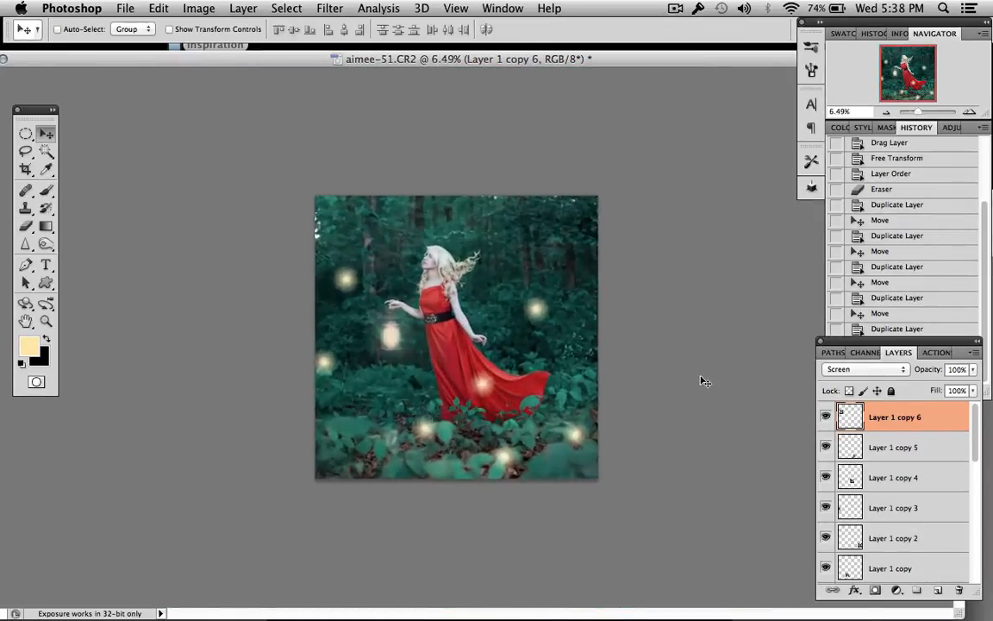
scroll(703, 382, "up", 2)
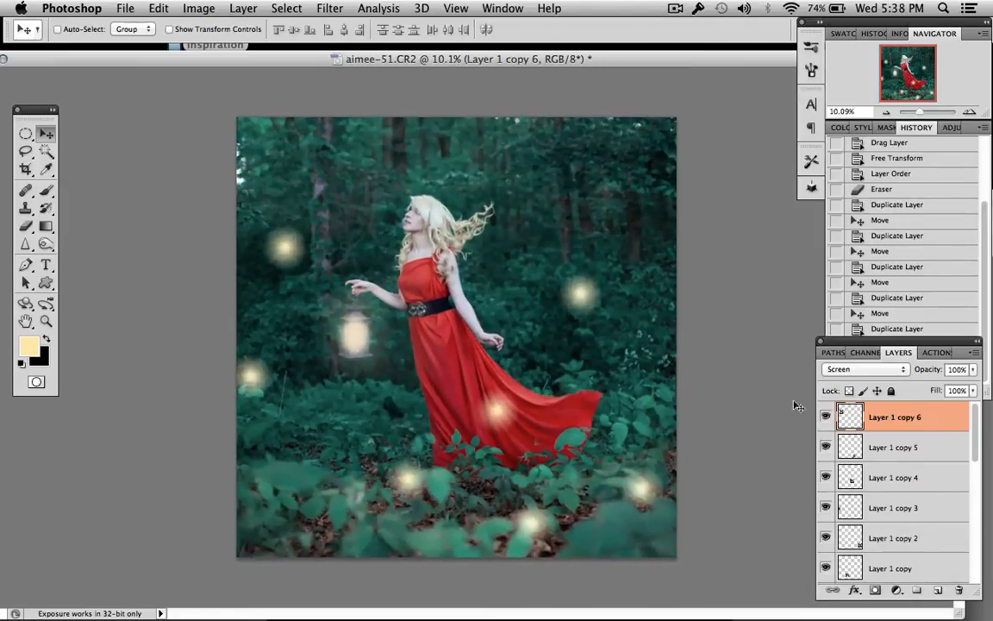
left_click_drag(928, 422, 938, 590)
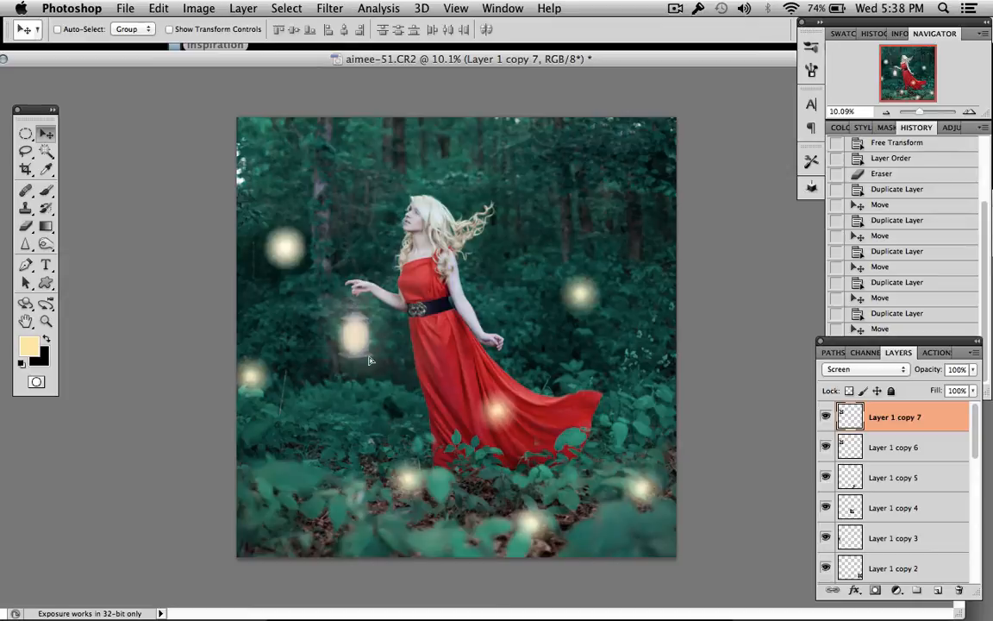
left_click_drag(369, 360, 637, 412)
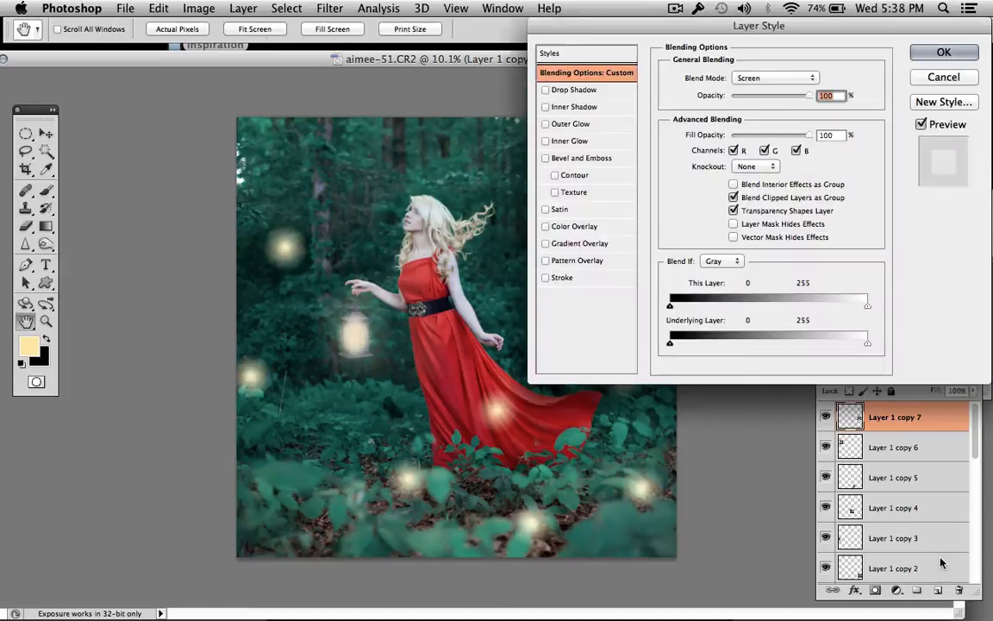
double_click(944, 419)
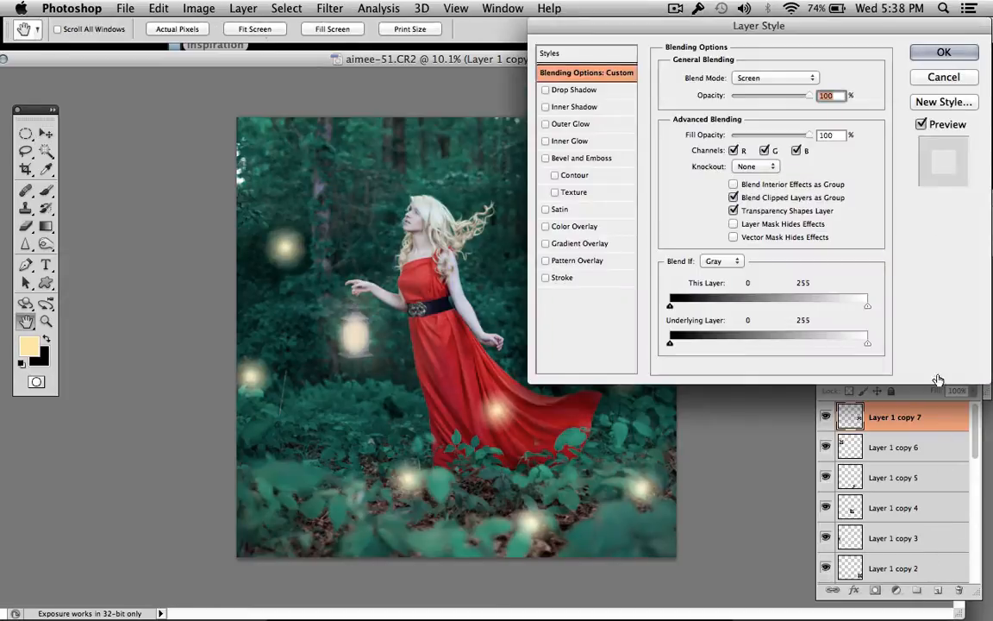
left_click(943, 76)
left_click_drag(937, 416, 933, 580)
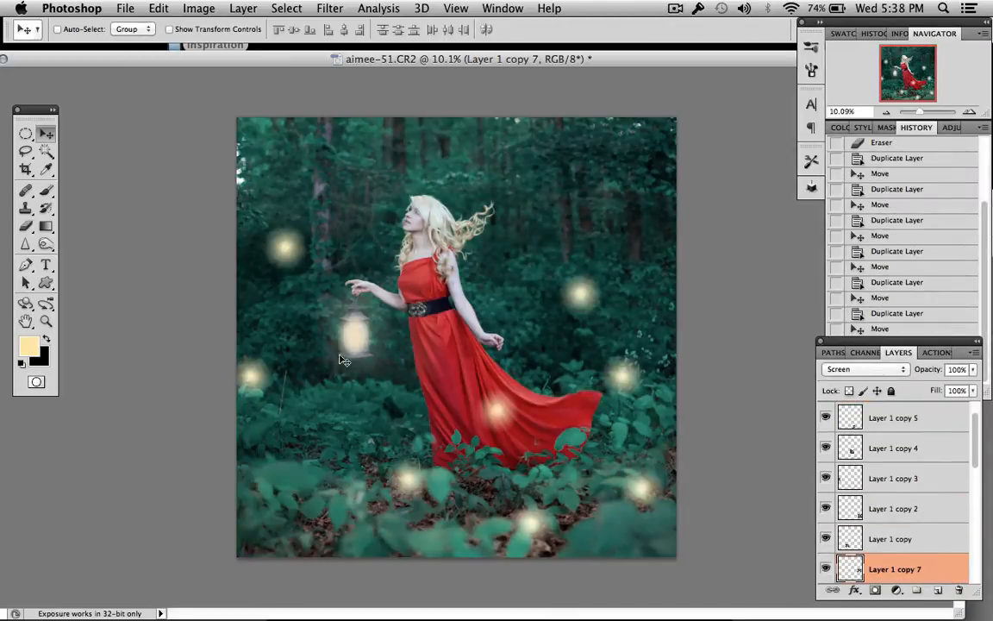
- Duplicate Layer 1 copy 7 and place the new glow beside the woman's head, just above her windblown hair
scroll(922, 543, "down", 1)
scroll(927, 541, "up", 1)
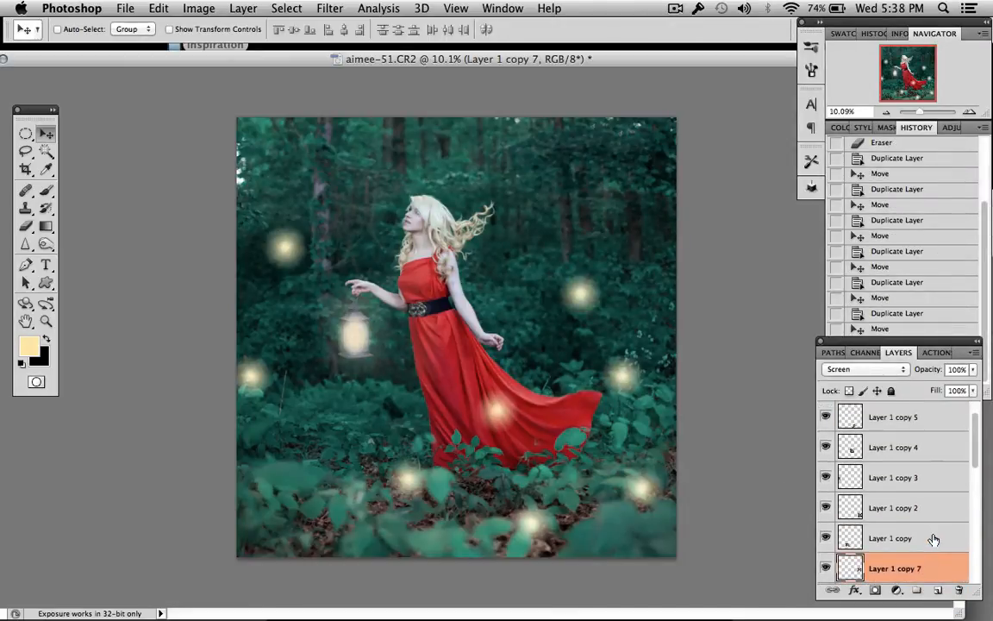
left_click_drag(927, 569, 937, 592)
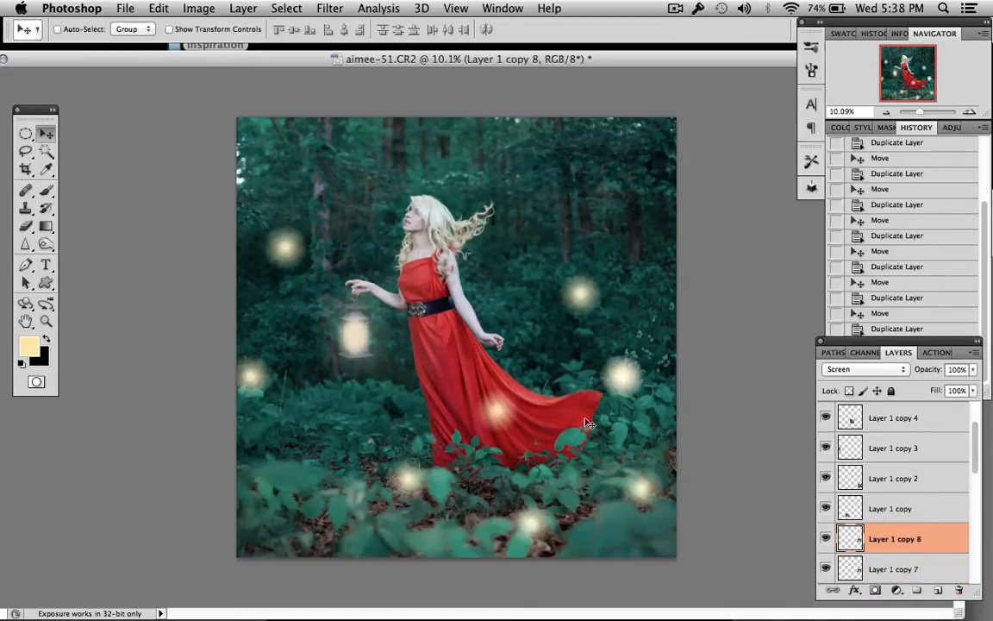
left_click_drag(528, 388, 438, 250)
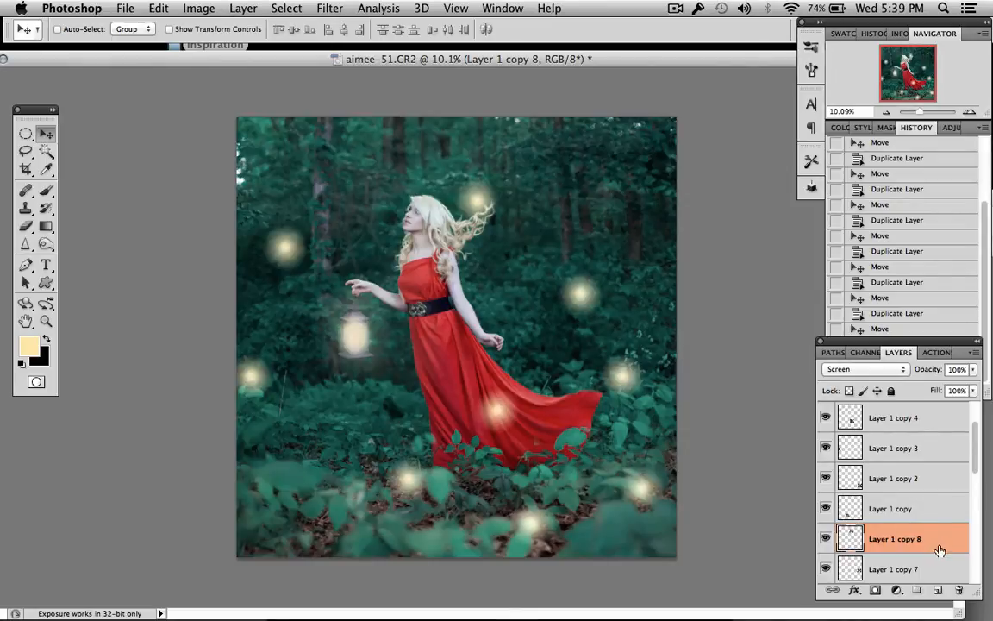
- Duplicate Layer 1 copy 8 and place the new glow in the bushes above the dress train, next to the existing orb there
left_click_drag(940, 550, 938, 590)
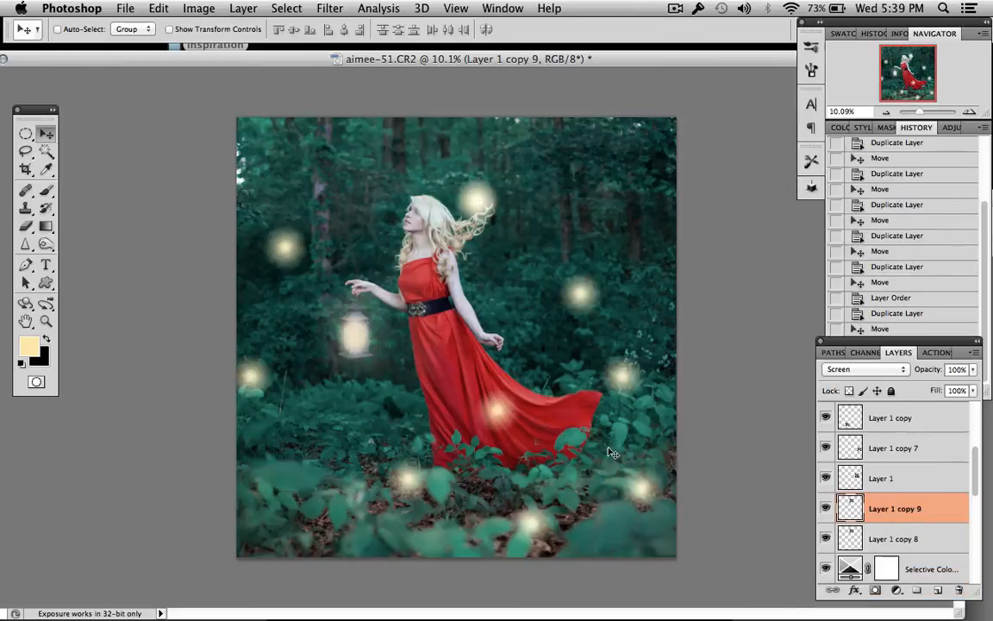
left_click_drag(459, 440, 499, 552)
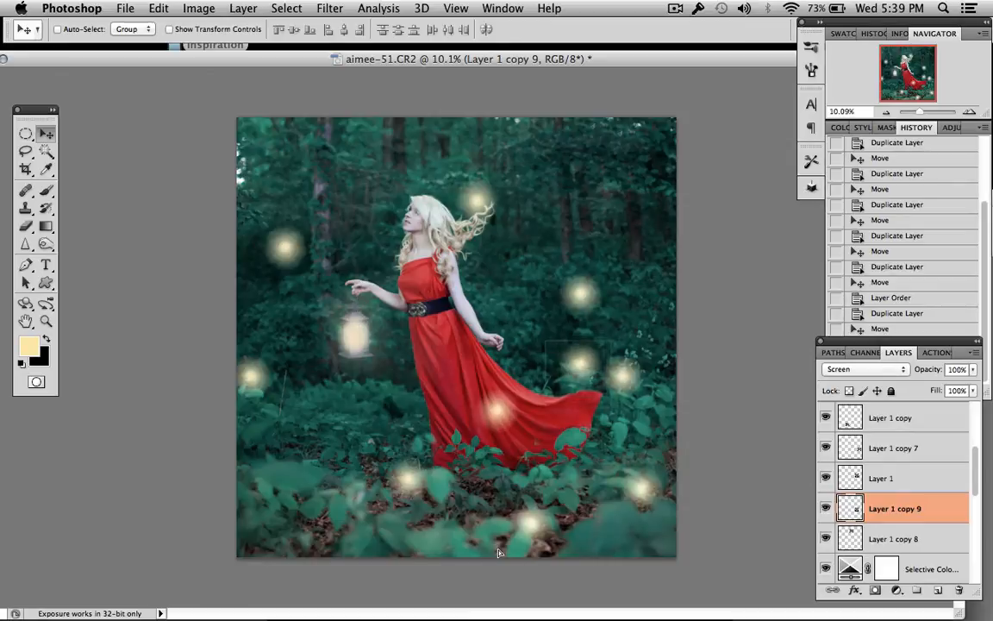
key("super+[")
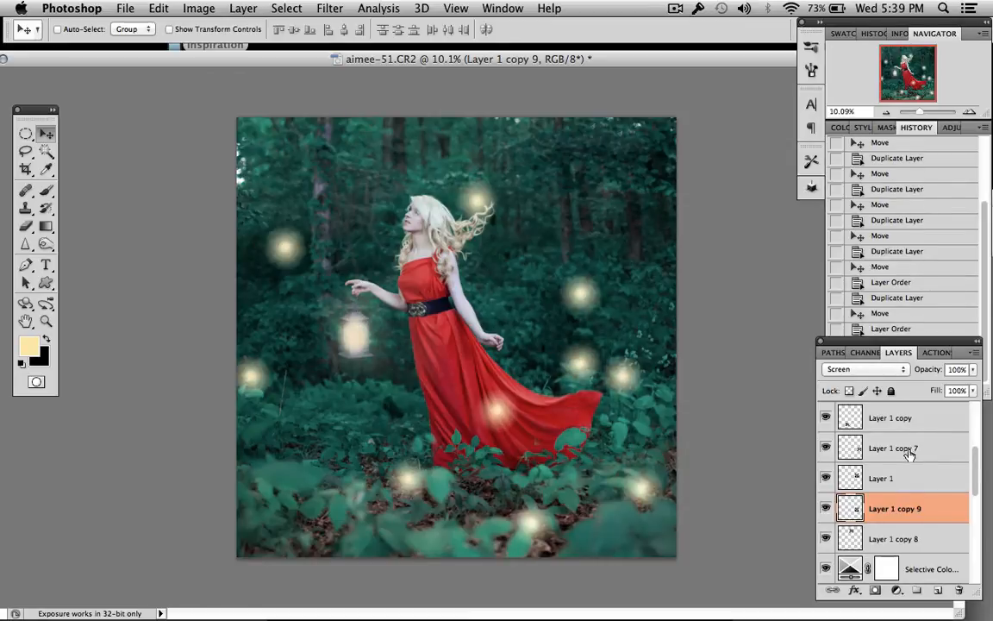
- Duplicate the glow twice more, placing one copy in the undergrowth below the lantern and one partly cut off by the photo's bottom edge
left_click_drag(940, 513, 938, 591)
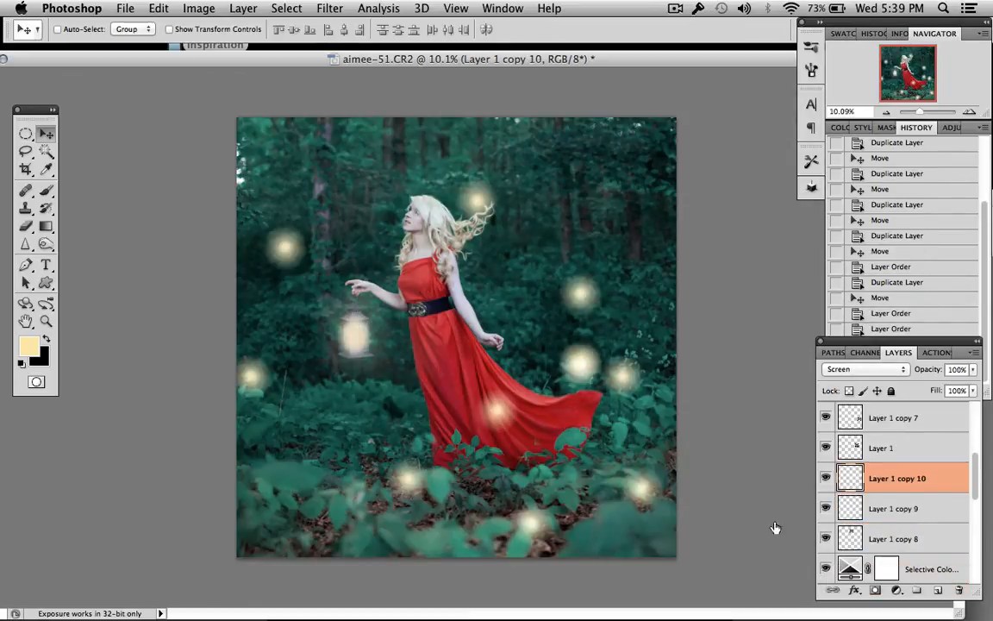
left_click_drag(518, 386, 351, 456)
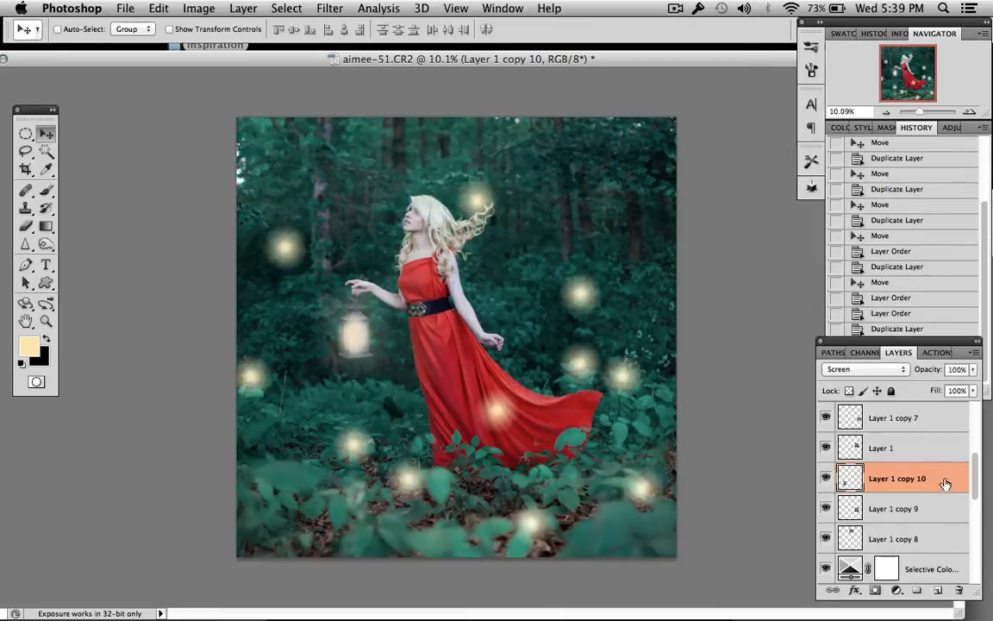
left_click_drag(945, 484, 938, 589)
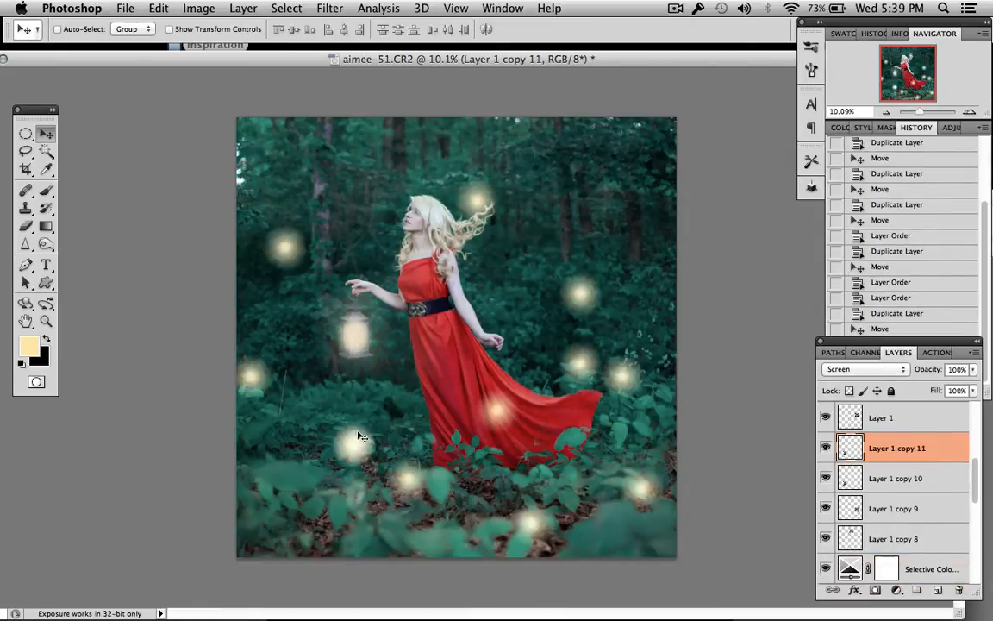
left_click_drag(362, 437, 391, 535)
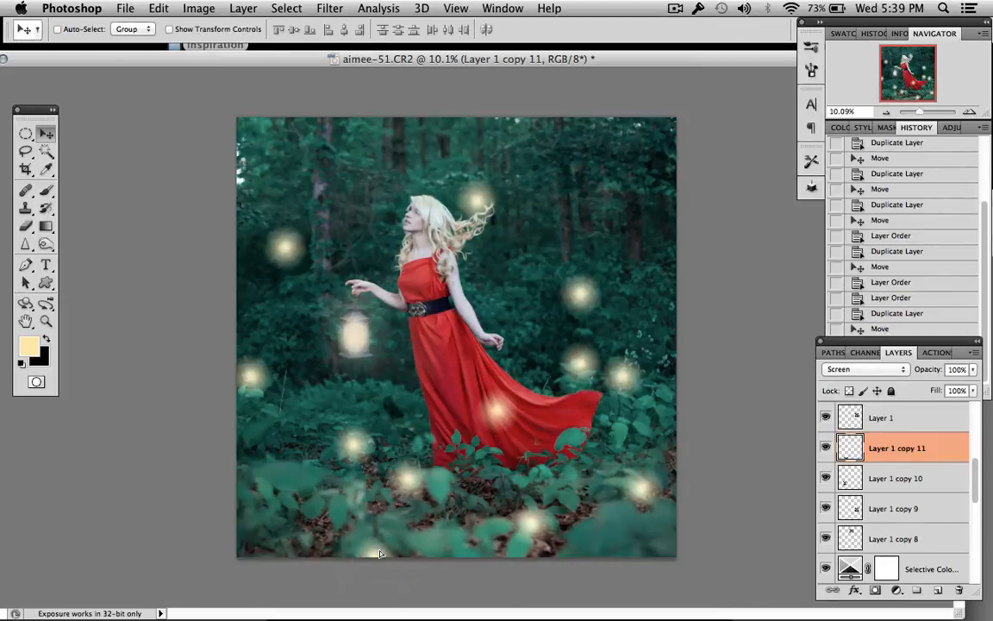
left_click_drag(363, 556, 337, 555)
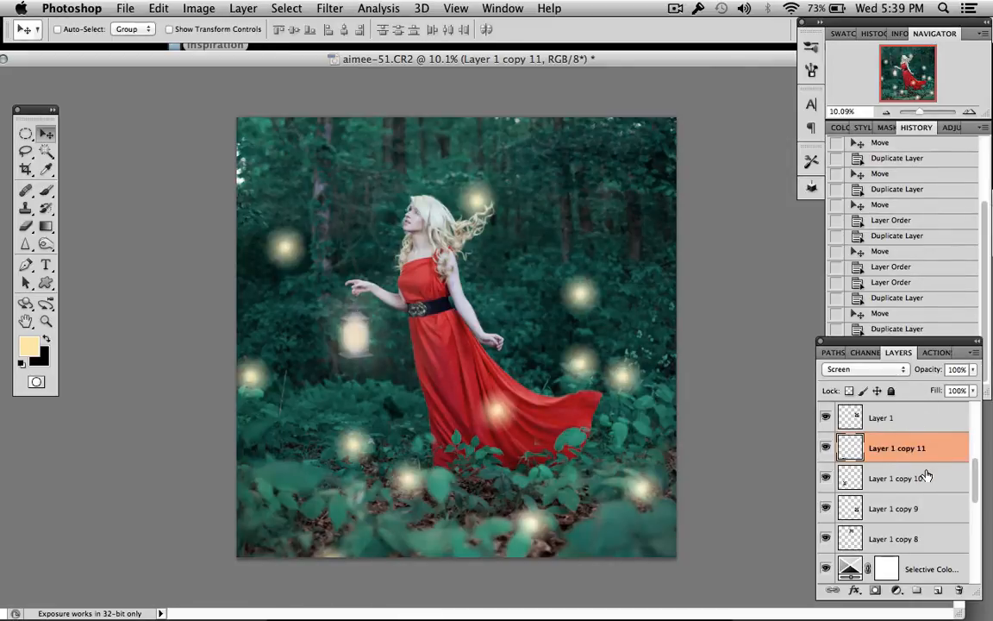
- Select the Background copy 2 layer and set the Clone Stamp tool to Normal mode with 100% opacity
scroll(918, 507, "down", 10)
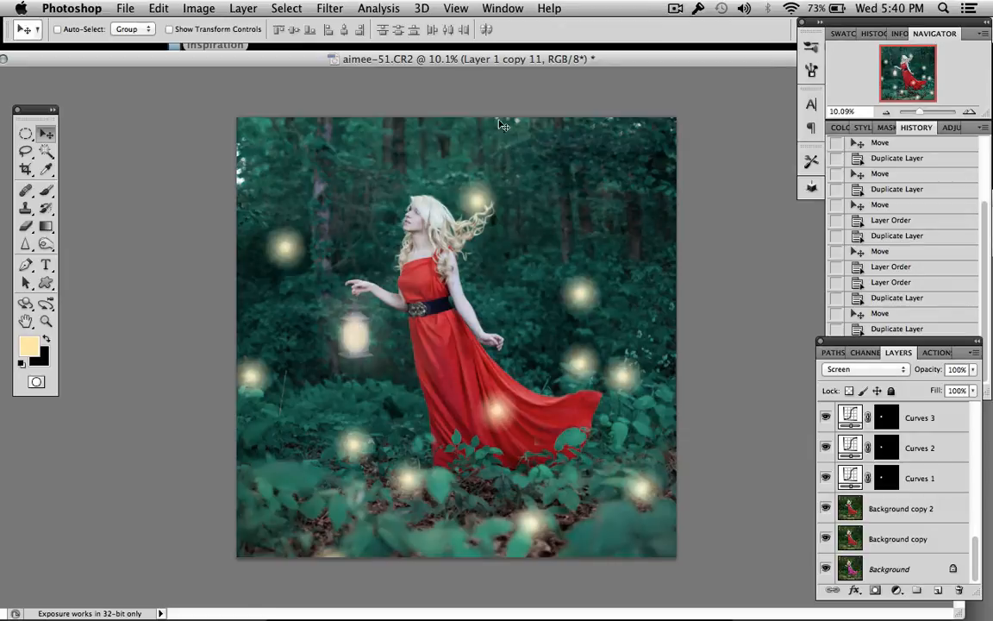
left_click(896, 511)
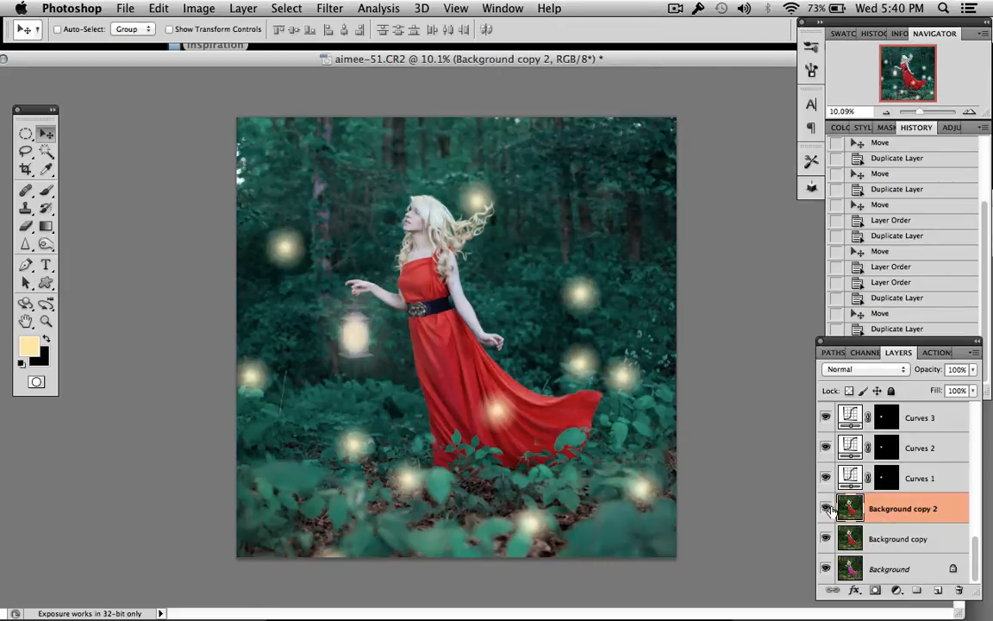
left_click(826, 513)
left_click(26, 208)
left_click(194, 29)
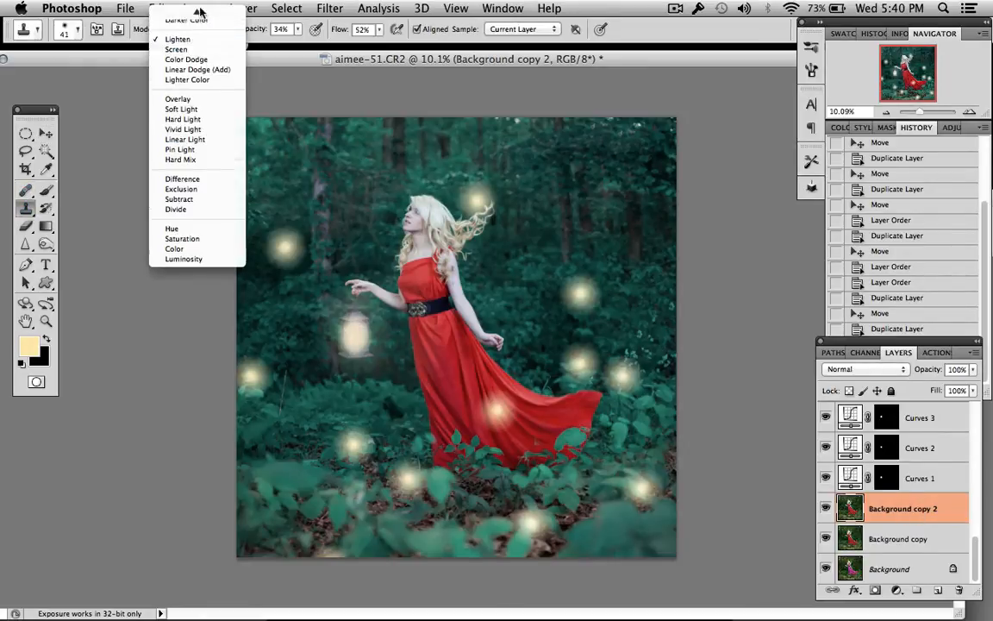
left_click(199, 11)
left_click_drag(298, 38, 360, 49)
- Enlarge the Clone Stamp brush to 91 px and begin covering the bright highlights along the photo's upper-left edge with foliage
scroll(299, 137, "up", 5)
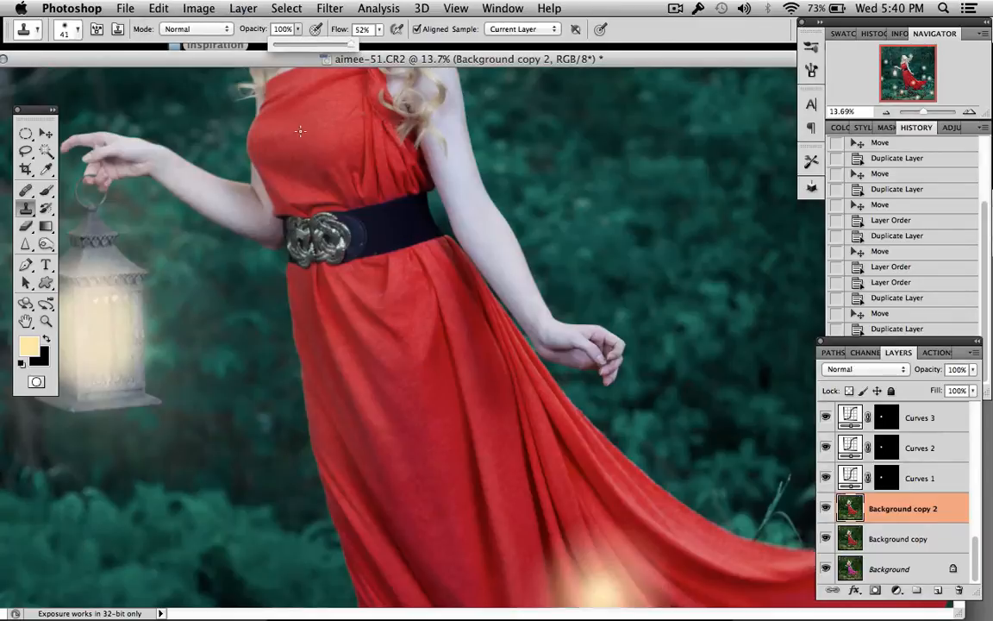
scroll(301, 130, "left", 6)
scroll(301, 130, "up", 10)
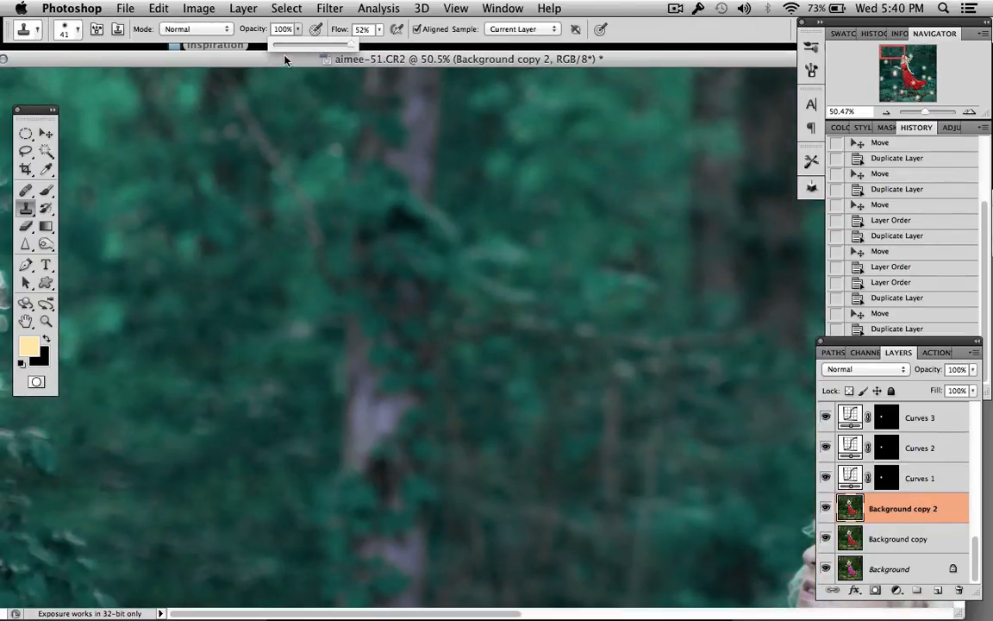
left_click_drag(285, 57, 404, 58)
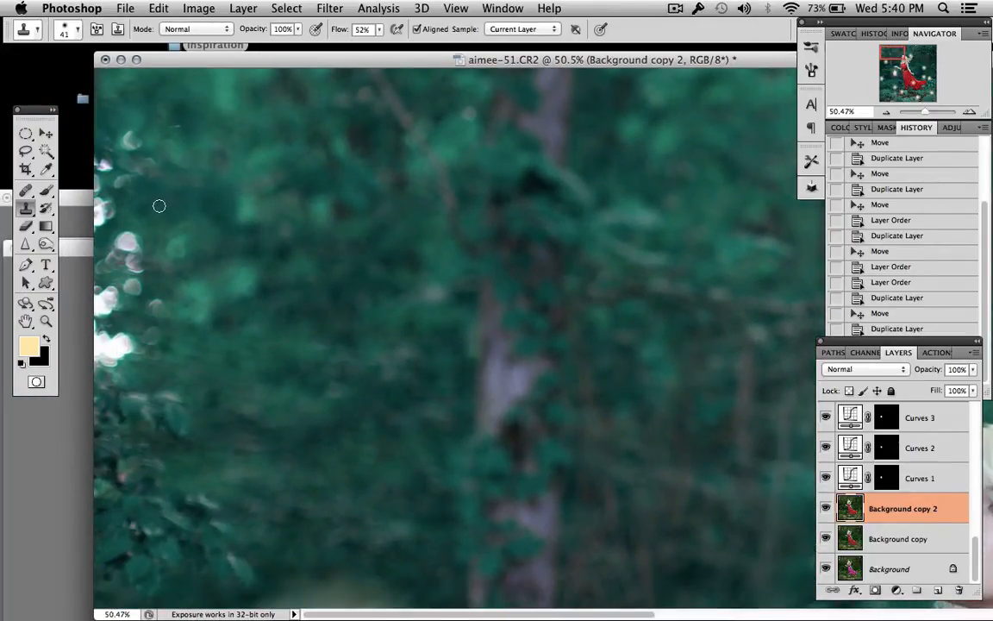
right_click(159, 205)
left_click_drag(216, 241, 246, 242)
left_click(131, 190)
mouse_move(103, 169)
left_mouse_down()
mouse_move(145, 194)
mouse_move(126, 139)
mouse_move(142, 148)
mouse_move(122, 137)
mouse_move(150, 145)
mouse_move(98, 164)
mouse_move(104, 225)
left_mouse_up()
- Sample nearby dark foliage repeatedly and clone it over the remaining small white spots near the top of the left-edge highlights
left_click(159, 195, "alt")
left_click(125, 130)
left_click(189, 173, "alt")
left_click(165, 148)
left_click(126, 112, "alt")
left_click(153, 181, "alt")
left_click(99, 185)
left_click(100, 191)
left_click(101, 212)
- Clone sampled foliage over the round highlights farther down the photo's left edge, just above the large white patch
left_click(190, 226, "alt")
left_click(170, 267, "alt")
left_click_drag(130, 238, 124, 241)
left_click(137, 323, "alt")
left_click(105, 309)
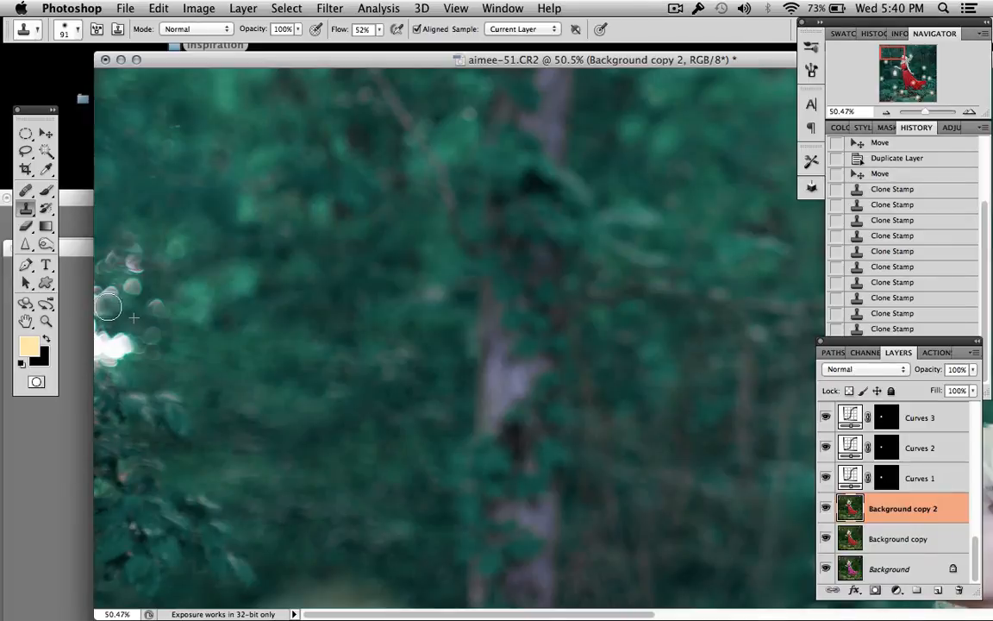
left_click(135, 320, "alt")
left_click(106, 310)
left_click(92, 316)
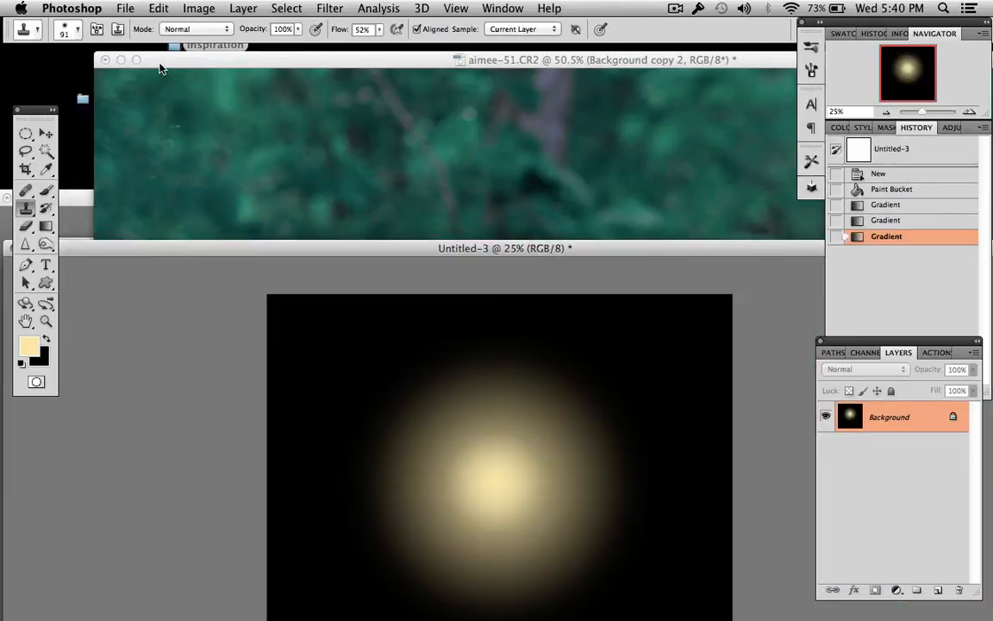
- Return to the portrait document and clone foliage over the large white patch and the faint spots beside it at the left edge
mouse_move(181, 61)
left_mouse_down()
mouse_move(127, 59)
mouse_move(151, 62)
left_mouse_up()
left_click(182, 304, "alt")
left_click_drag(152, 266, 143, 245)
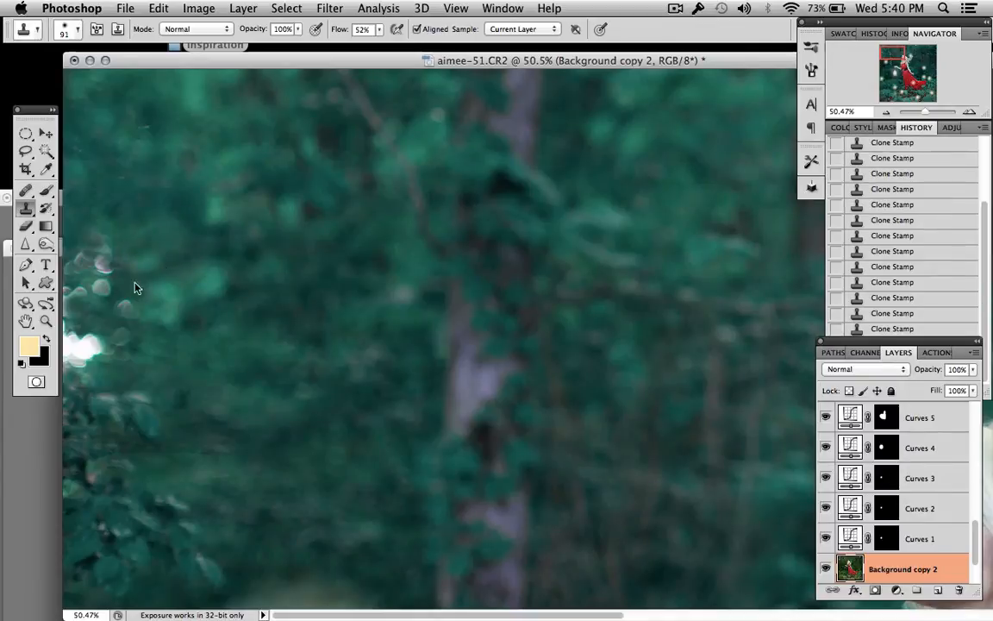
left_click(141, 273, "alt")
left_click(126, 306)
mouse_move(111, 354)
left_mouse_down()
mouse_move(81, 349)
mouse_move(115, 378)
mouse_move(75, 359)
mouse_move(68, 329)
mouse_move(71, 363)
mouse_move(69, 307)
left_mouse_up()
left_click(71, 363)
left_click(113, 348, "alt")
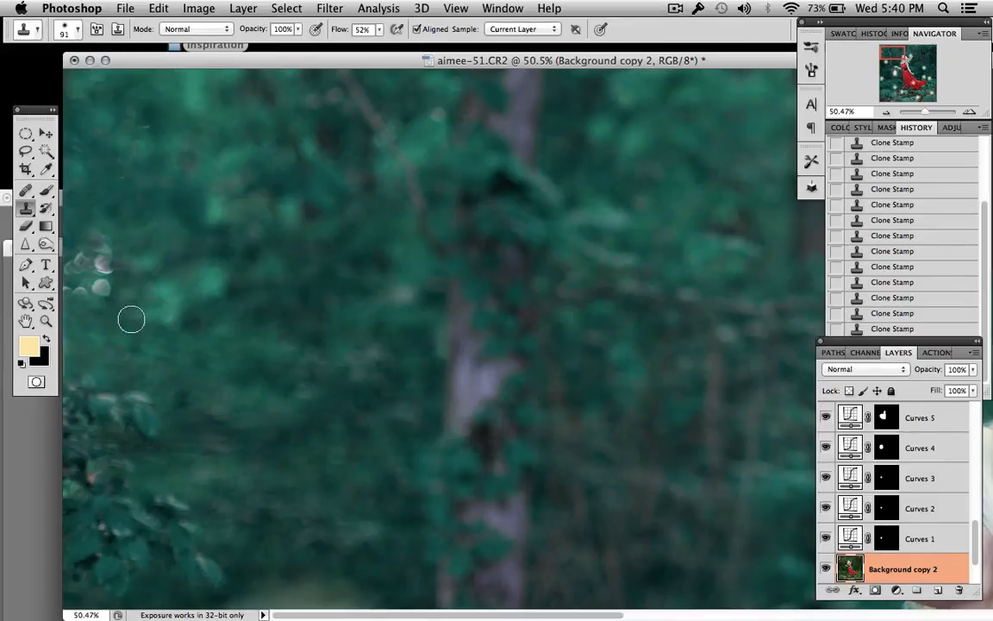
- Clone sampled foliage over the remaining round highlights at the photo's left edge and the pale leaf tips below them
left_click(150, 297, "alt")
left_click(101, 291)
left_click(148, 277, "alt")
mouse_move(103, 264)
left_mouse_down()
mouse_move(67, 293)
mouse_move(115, 245)
left_mouse_up()
left_click(121, 285, "alt")
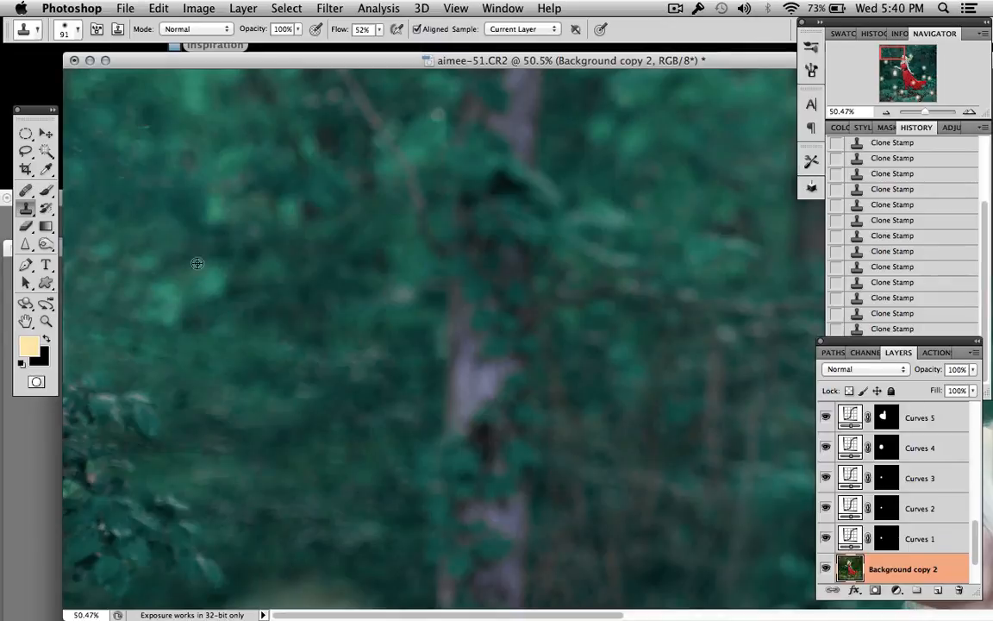
left_click(197, 262, "alt")
mouse_move(116, 293)
left_mouse_down()
mouse_move(91, 291)
mouse_move(153, 295)
left_mouse_up()
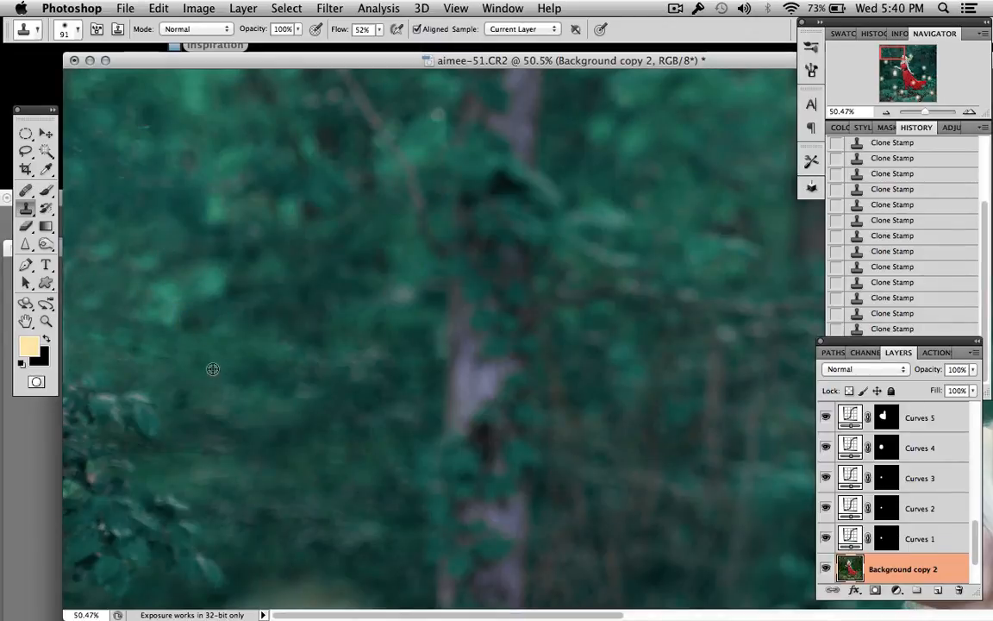
left_click(176, 399, "alt")
left_click_drag(125, 394, 115, 395)
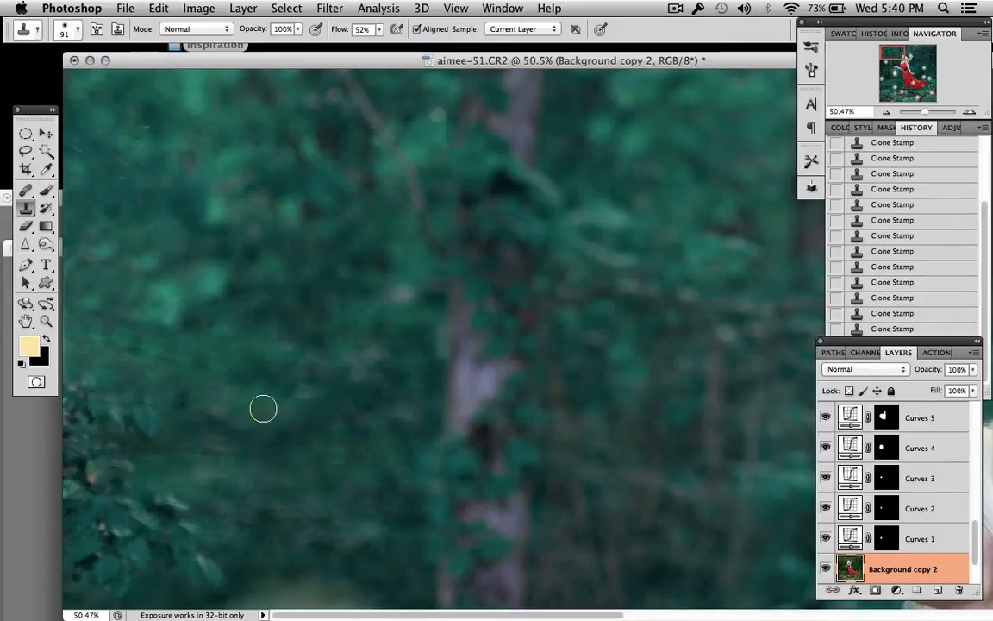
- Clone foliage over the three white light spots along the photo's top edge, above and to the right of the woman's head
scroll(259, 397, "down", 3)
scroll(259, 393, "up", 5)
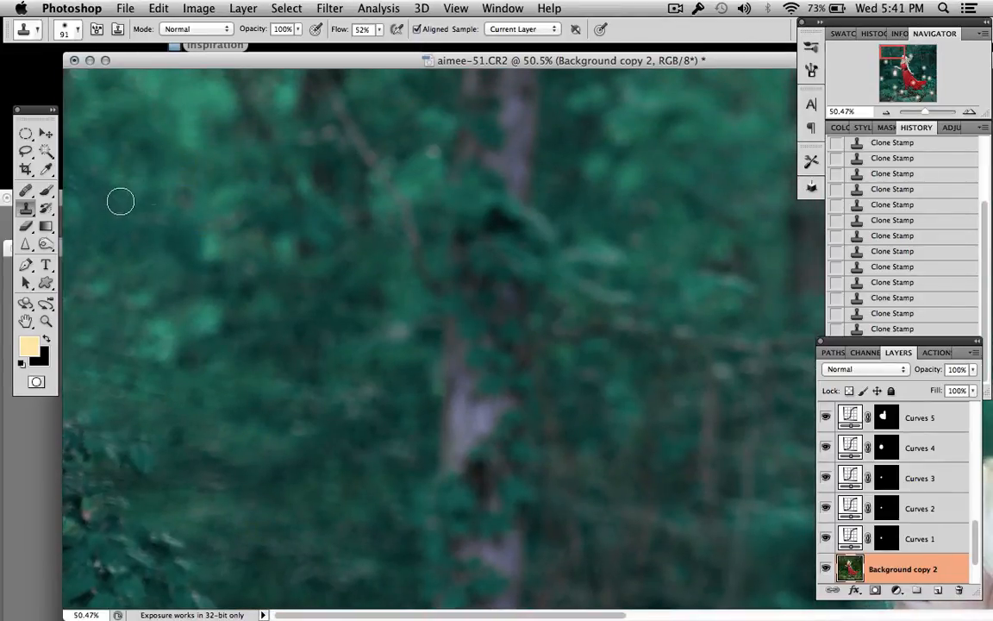
left_click_drag(435, 60, 258, 63)
scroll(540, 199, "right", 10)
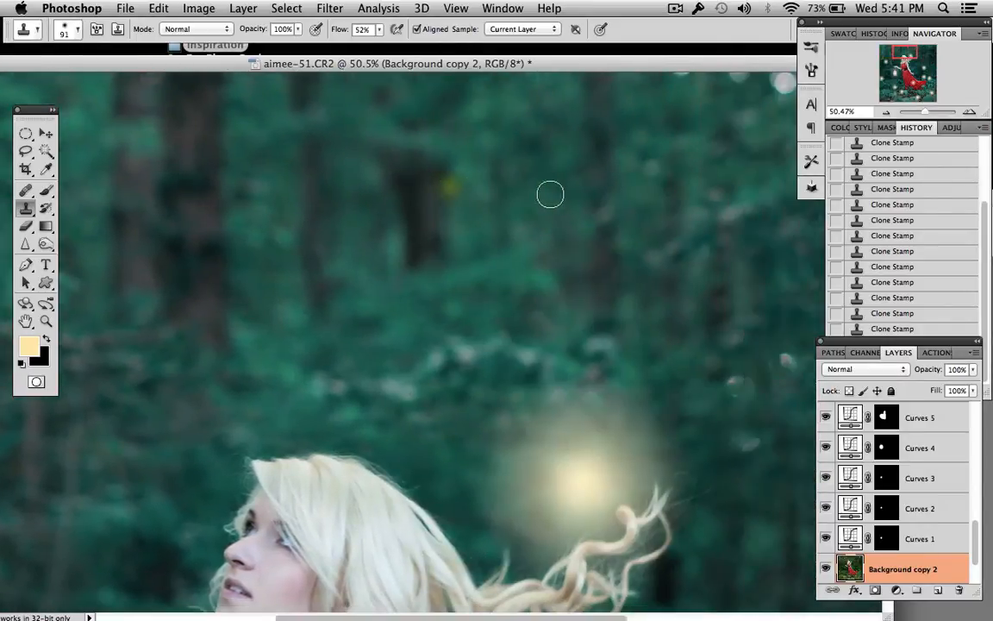
scroll(554, 194, "right", 3)
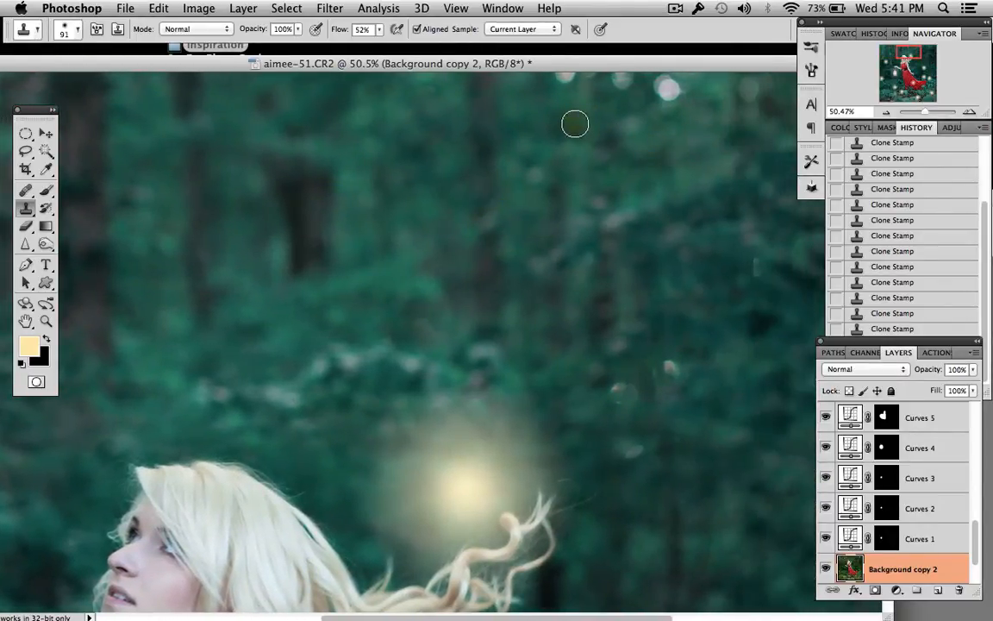
left_click(569, 83)
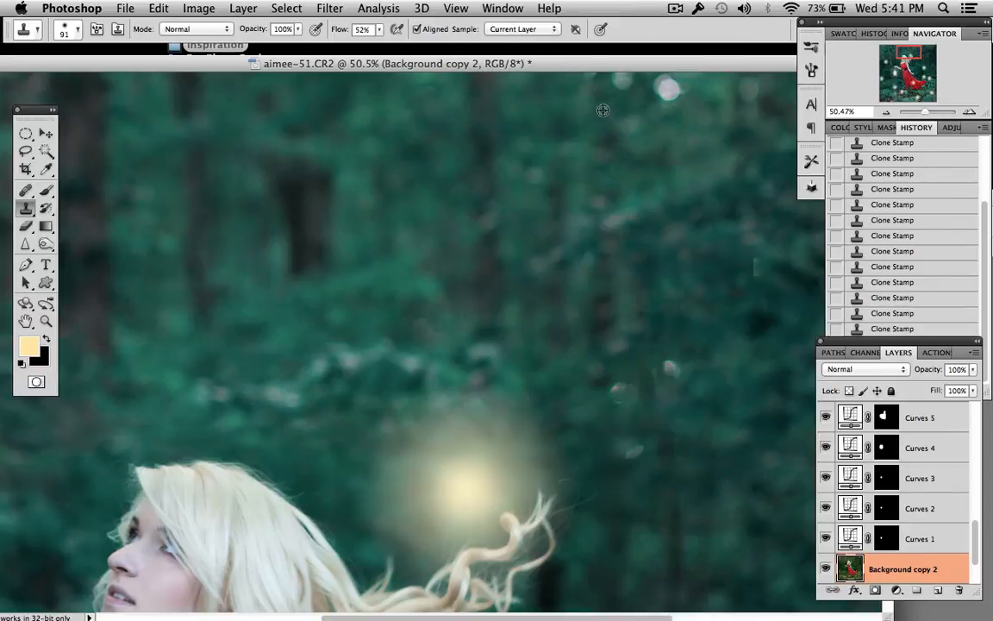
left_click(620, 83)
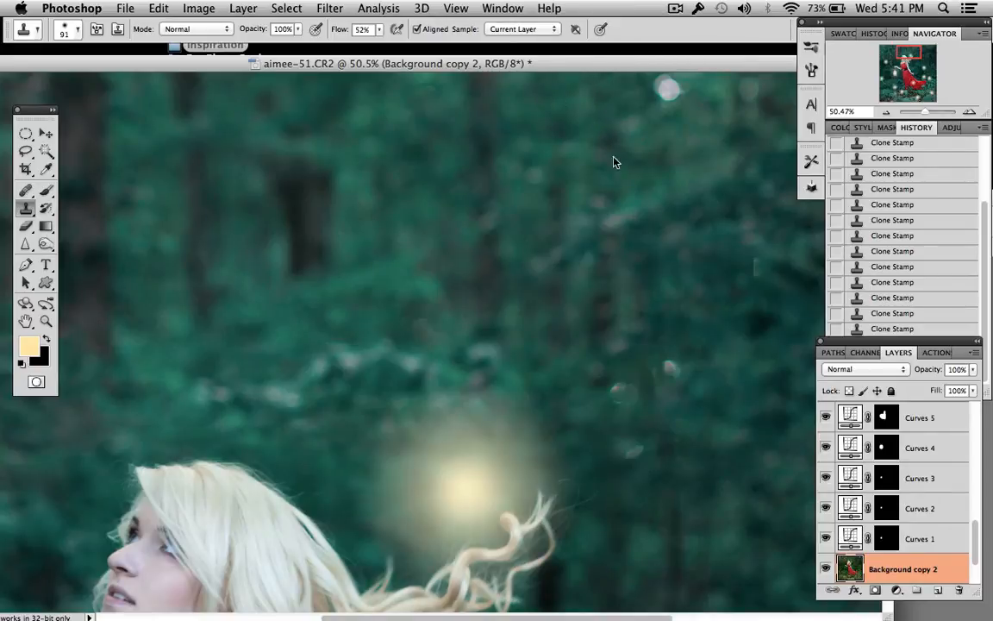
left_click(657, 83)
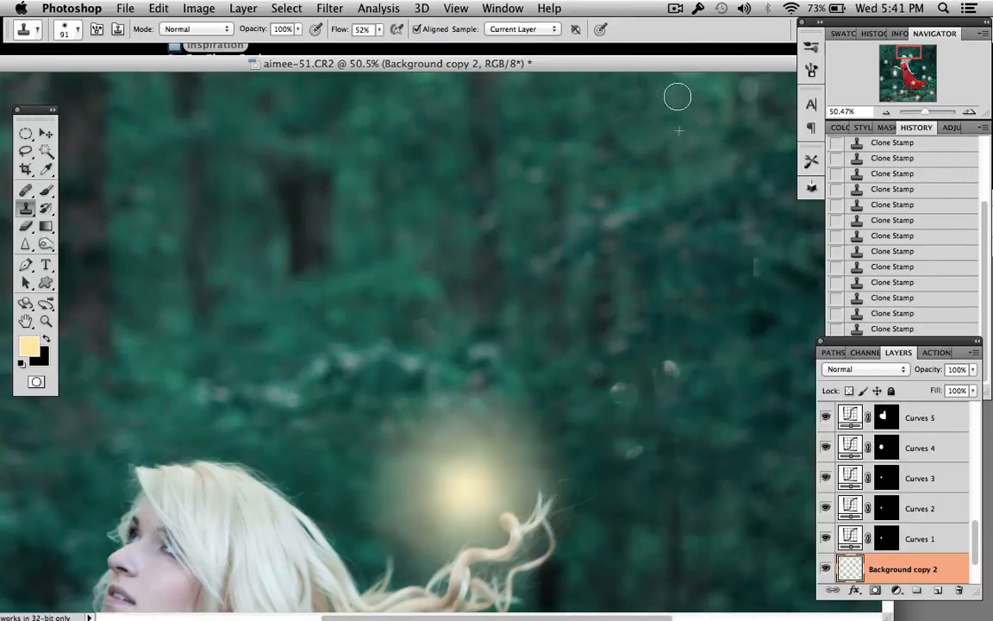
- Sample nearby dark foliage and clone it over the small bright spots to the right of the orb by the woman's hair
left_click(612, 359, "alt")
left_click_drag(616, 392, 629, 397)
left_click(650, 457, "alt")
left_click_drag(633, 451, 629, 448)
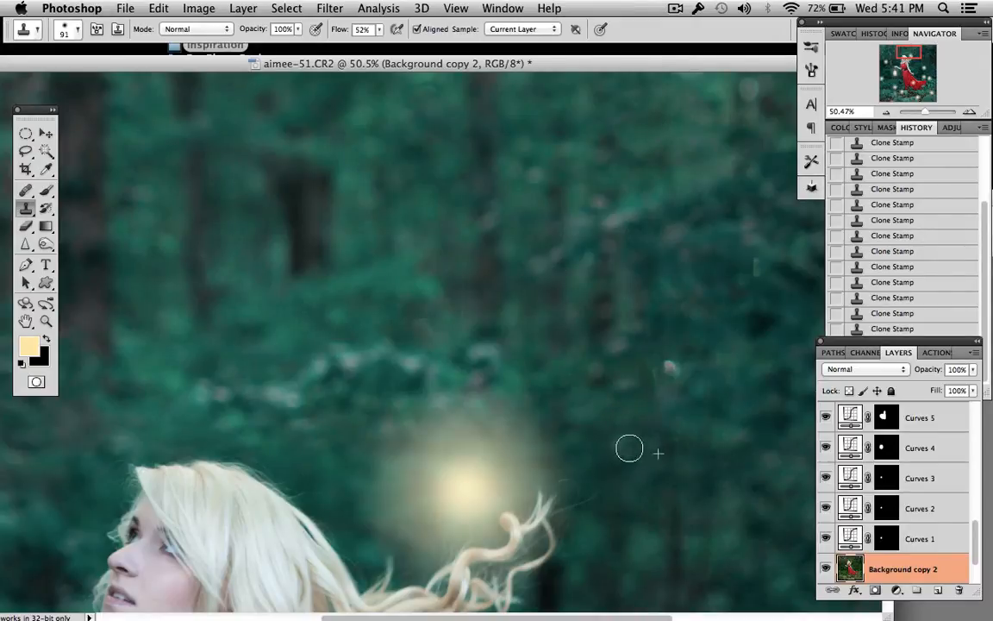
left_click(689, 401, "alt")
left_click_drag(673, 363, 660, 378)
left_click(683, 395)
left_click(648, 408, "alt")
left_click(626, 386)
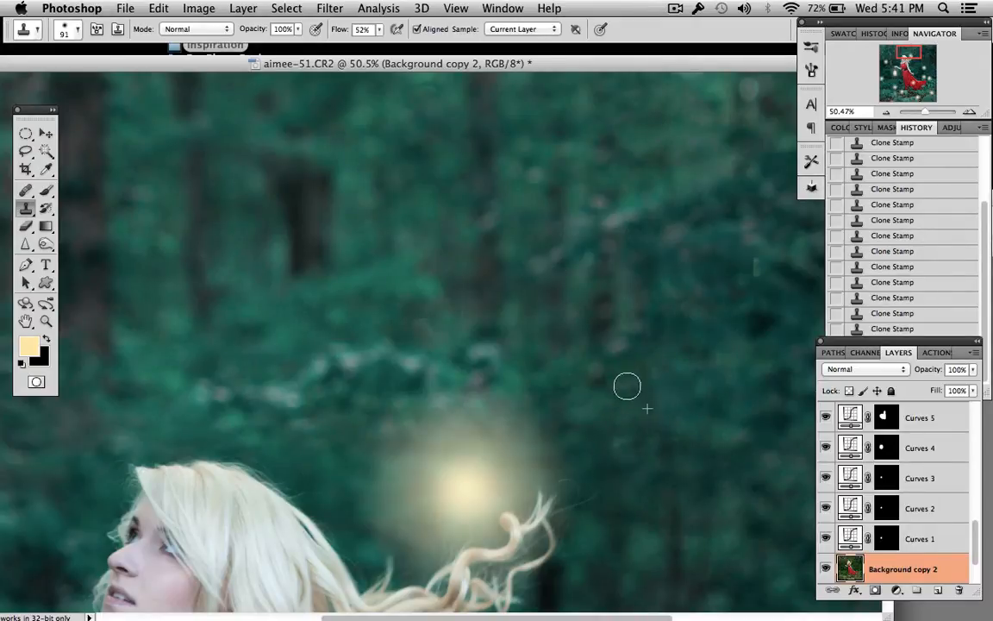
- Clone dark foliage over the short pale vertical streak among the leaves farther to the right of the hair orb
scroll(718, 372, "right", 5)
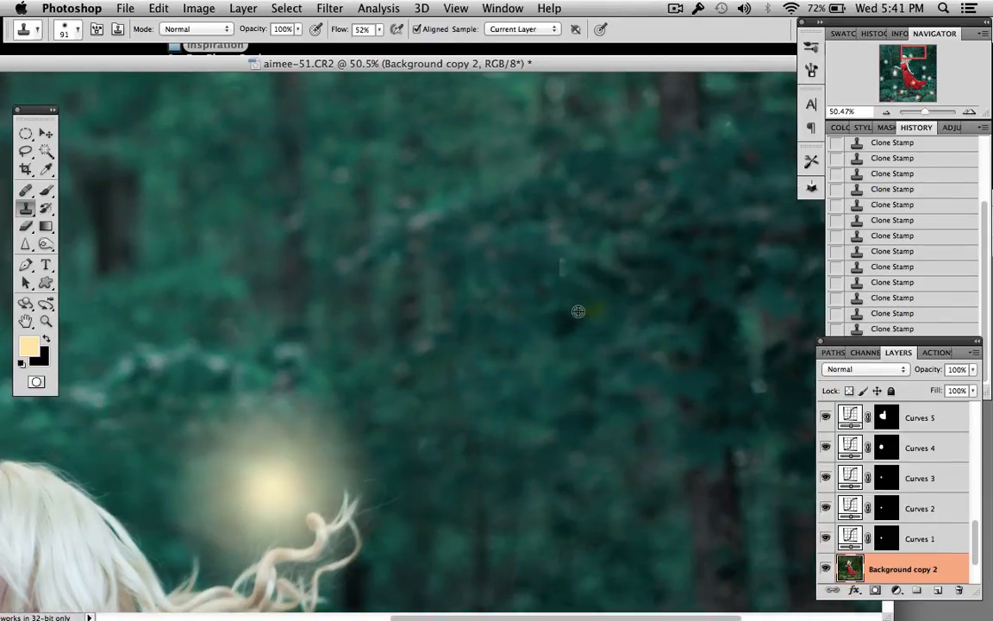
left_click(577, 311, "alt")
left_click_drag(567, 258, 563, 272)
left_click(586, 308, "alt")
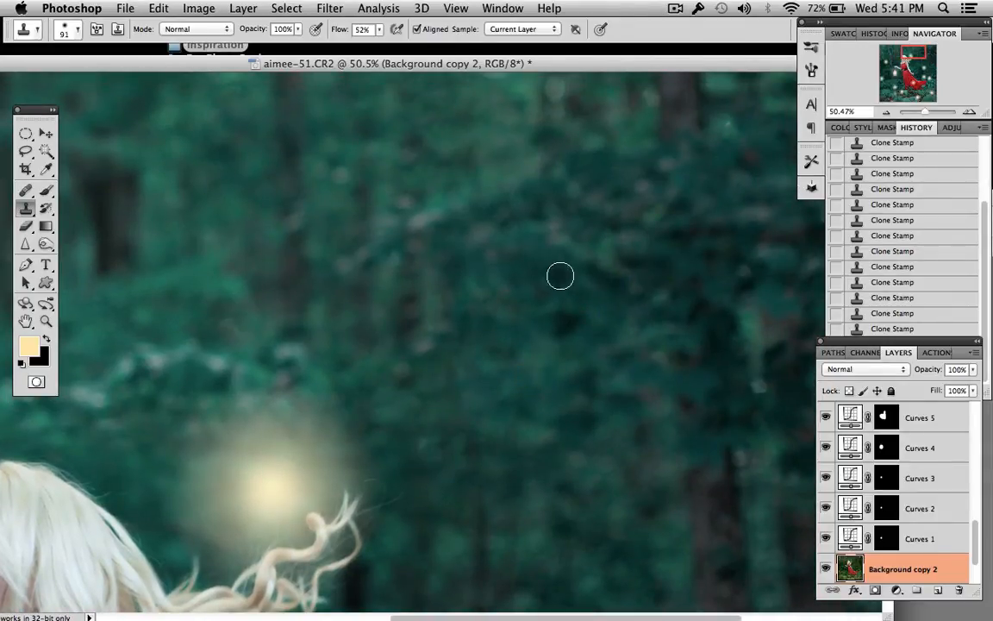
- Clone out the small light dot and the bright leaf highlights in the dark tree foliage toward the photo's upper right
scroll(685, 142, "right", 5)
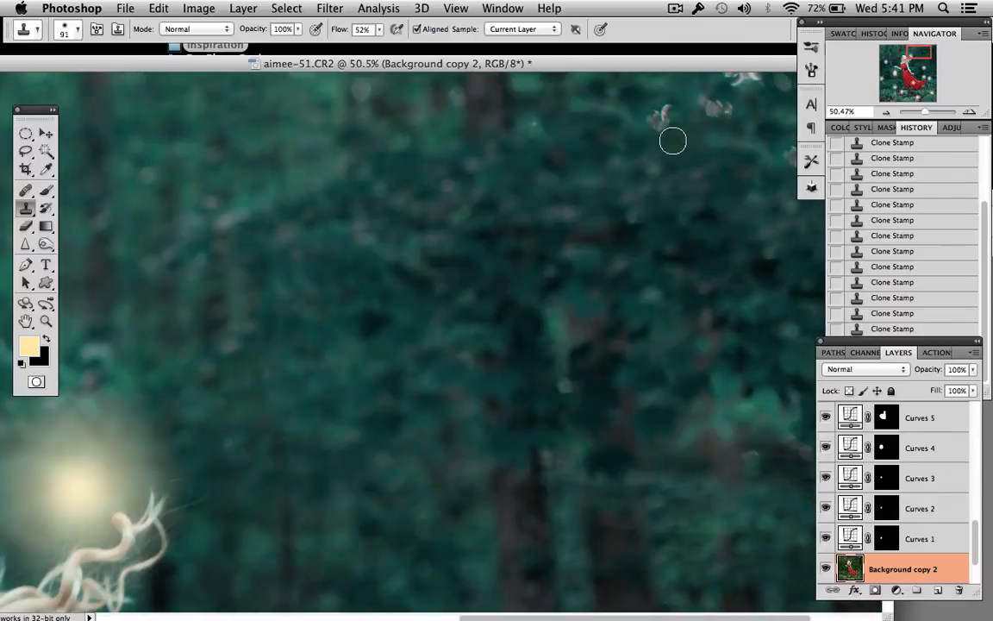
left_click(557, 112, "alt")
left_click_drag(538, 127, 530, 129)
left_click(667, 139, "alt")
mouse_move(655, 128)
left_mouse_down()
mouse_move(667, 107)
mouse_move(649, 116)
left_mouse_up()
left_click(680, 171, "alt")
left_click_drag(659, 167, 666, 167)
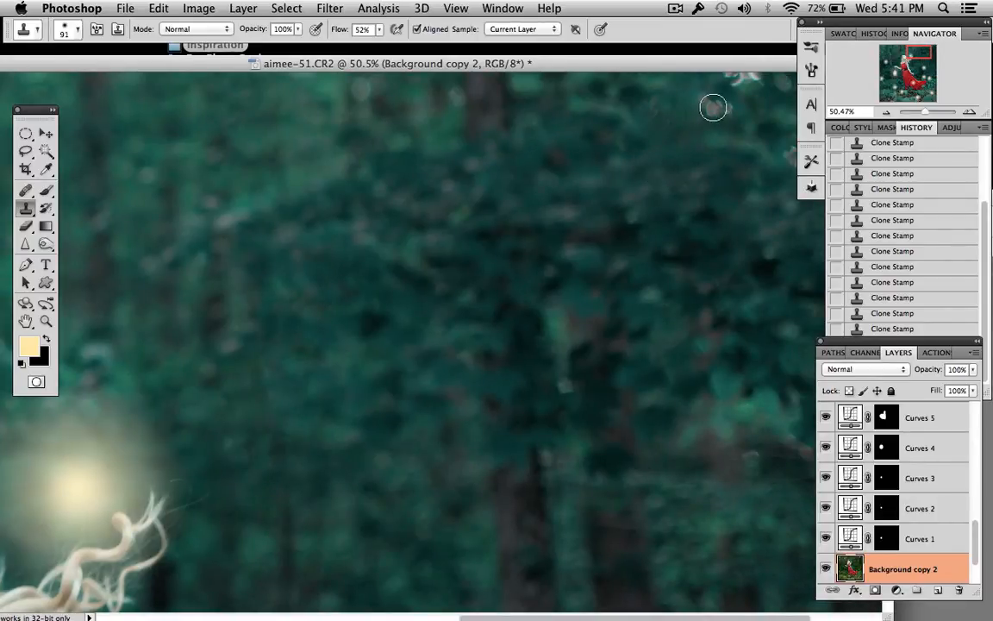
- Sample surrounding dark leaves repeatedly and clone them over the clusters of white highlights near the photo's upper-right top edge
scroll(734, 137, "right", 5)
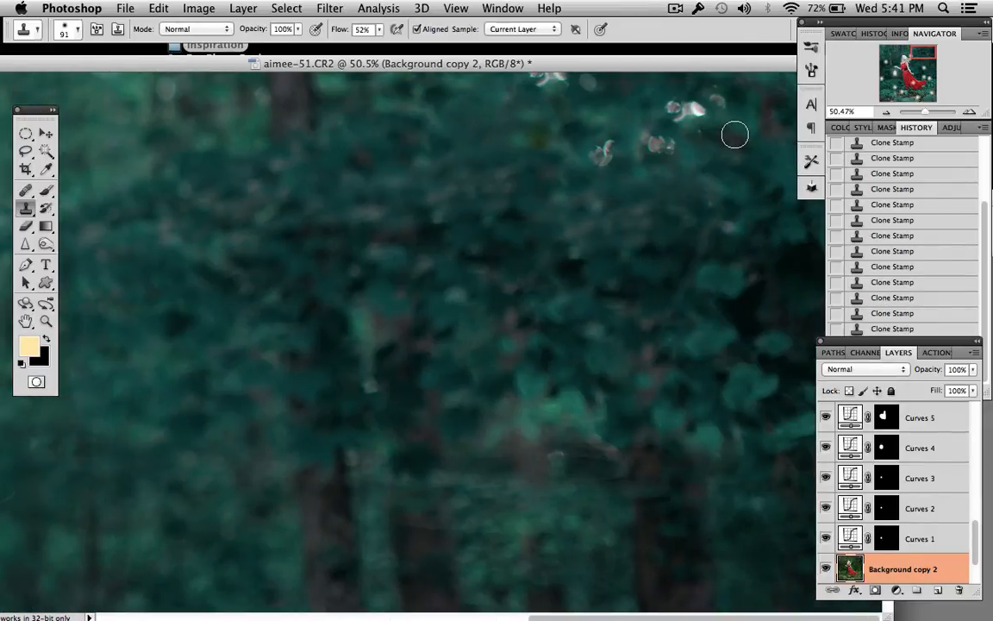
left_click(552, 115, "alt")
left_click_drag(536, 82, 587, 84)
left_click(640, 168, "alt")
mouse_move(610, 145)
left_mouse_down()
mouse_move(597, 147)
mouse_move(604, 163)
left_mouse_up()
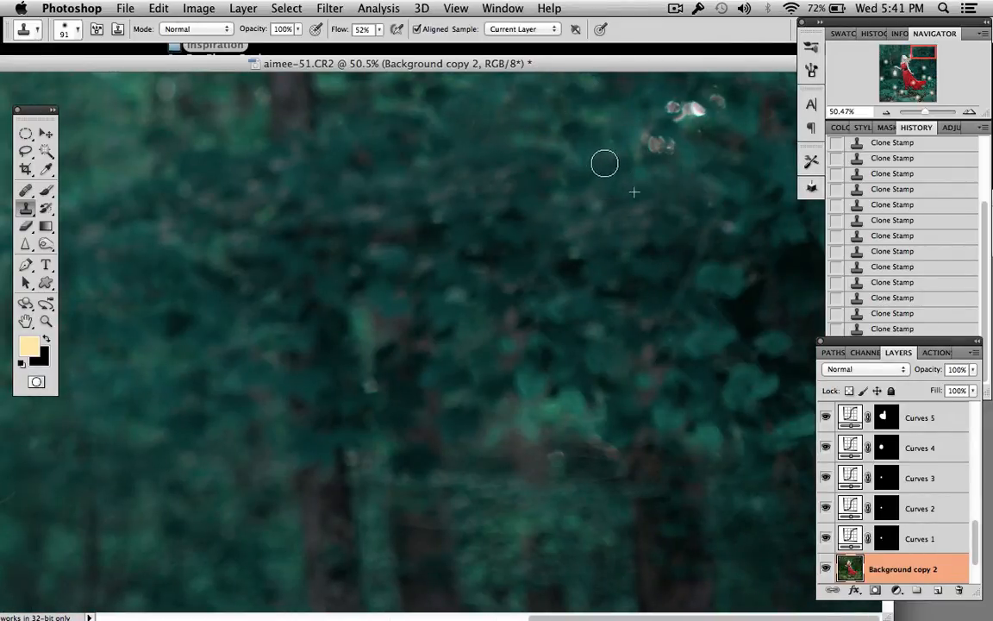
left_click(634, 158, "alt")
mouse_move(626, 126)
left_mouse_down()
mouse_move(692, 155)
mouse_move(667, 105)
mouse_move(669, 124)
mouse_move(714, 101)
left_mouse_up()
left_click(694, 160, "alt")
left_click(650, 125, "alt")
left_click(732, 124, "alt")
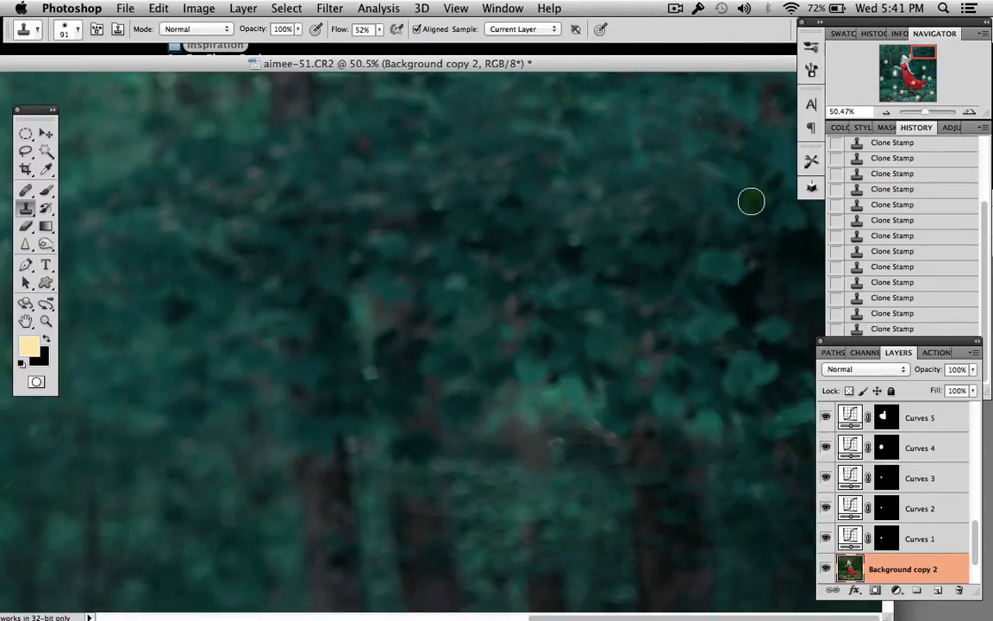
- Expose the photo's upper-right corner and clone dark foliage over the white specks and bright edge spots there
scroll(753, 200, "down", 5)
scroll(754, 199, "down", 5)
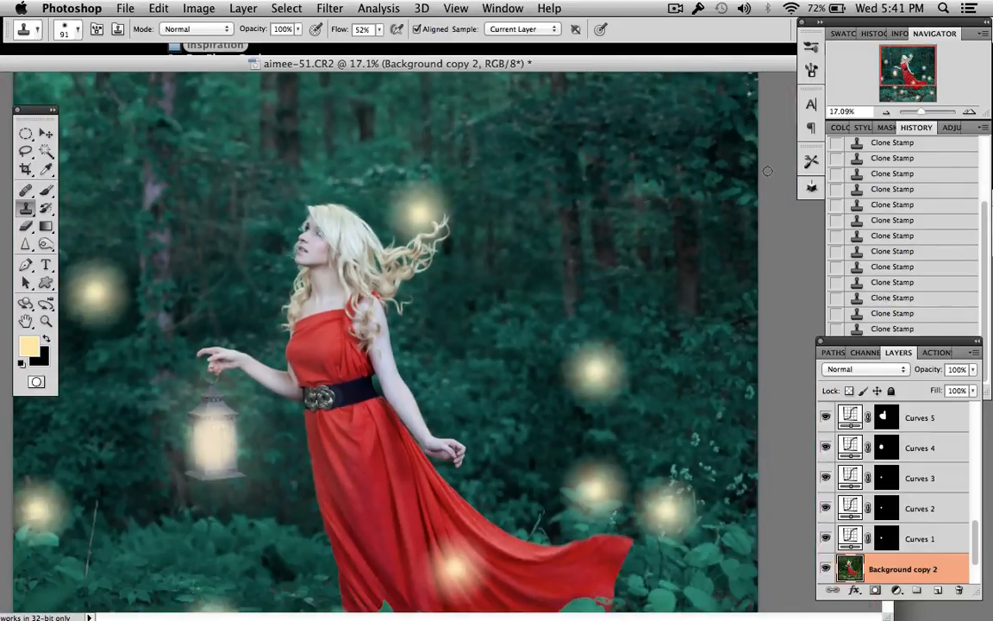
scroll(747, 103, "up", 5)
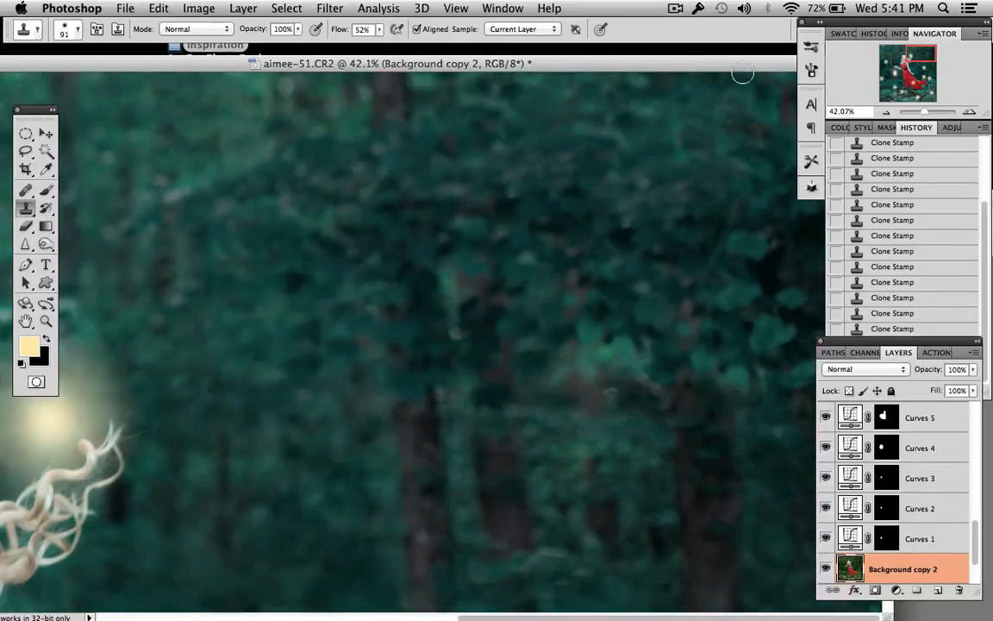
left_click_drag(723, 63, 567, 63)
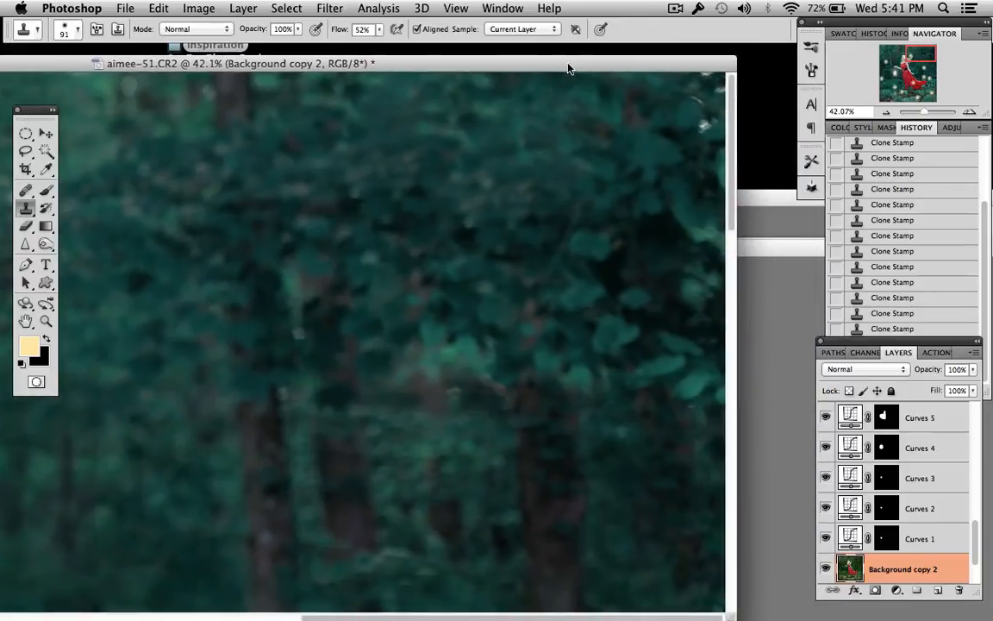
left_click(702, 140, "alt")
left_click(705, 124)
left_click(681, 150, "alt")
mouse_move(698, 105)
left_mouse_down()
mouse_move(692, 100)
mouse_move(703, 130)
left_mouse_up()
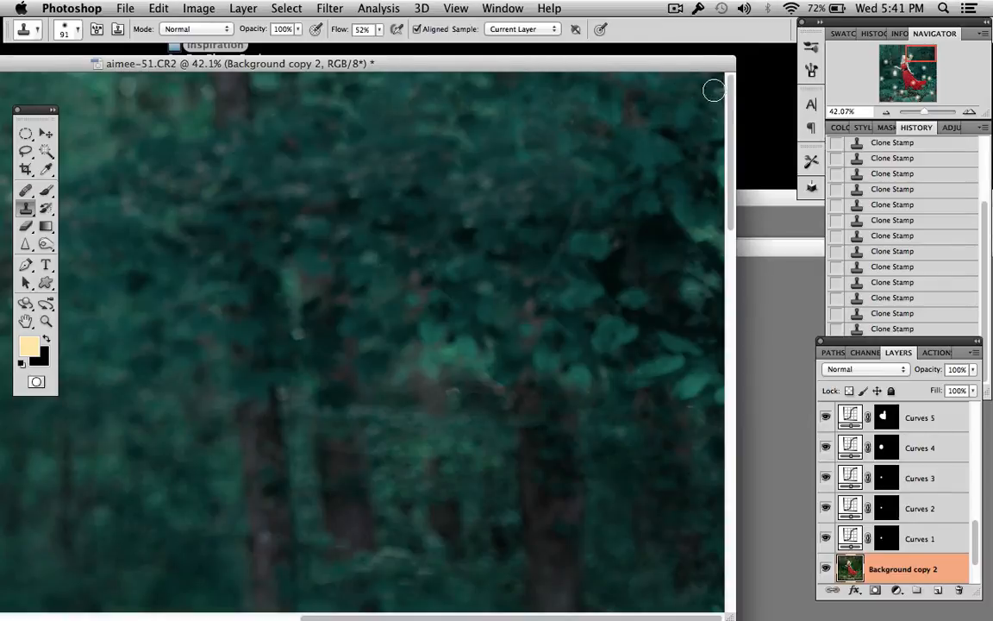
left_click(698, 88, "alt")
left_click_drag(723, 110, 715, 141)
left_click_drag(528, 65, 672, 50)
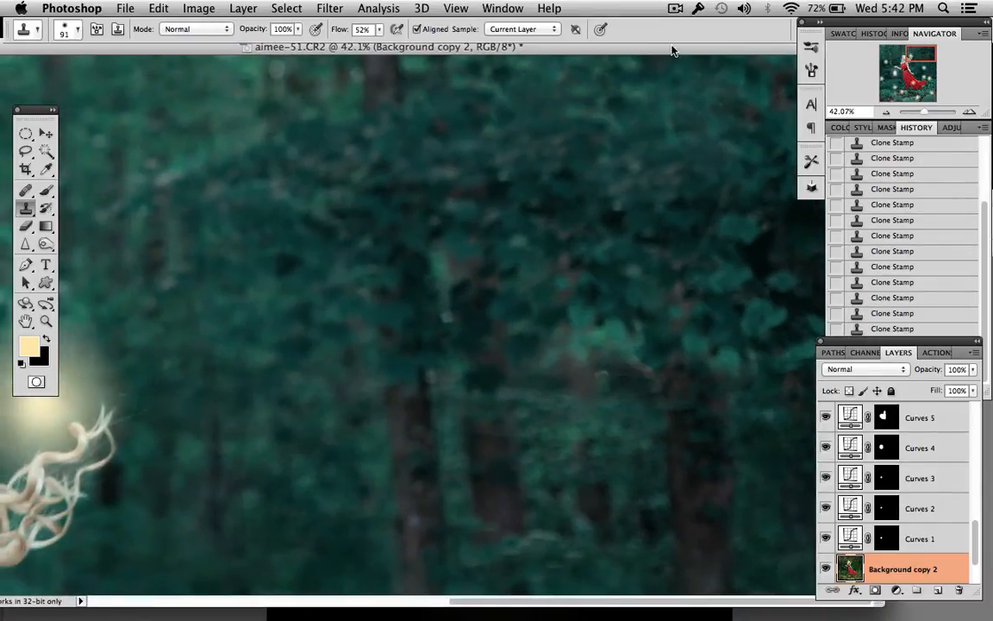
- Review the whole portrait and toggle the visibility of Layer 1 copy 6 to identify which orb it holds
scroll(605, 228, "down", 5)
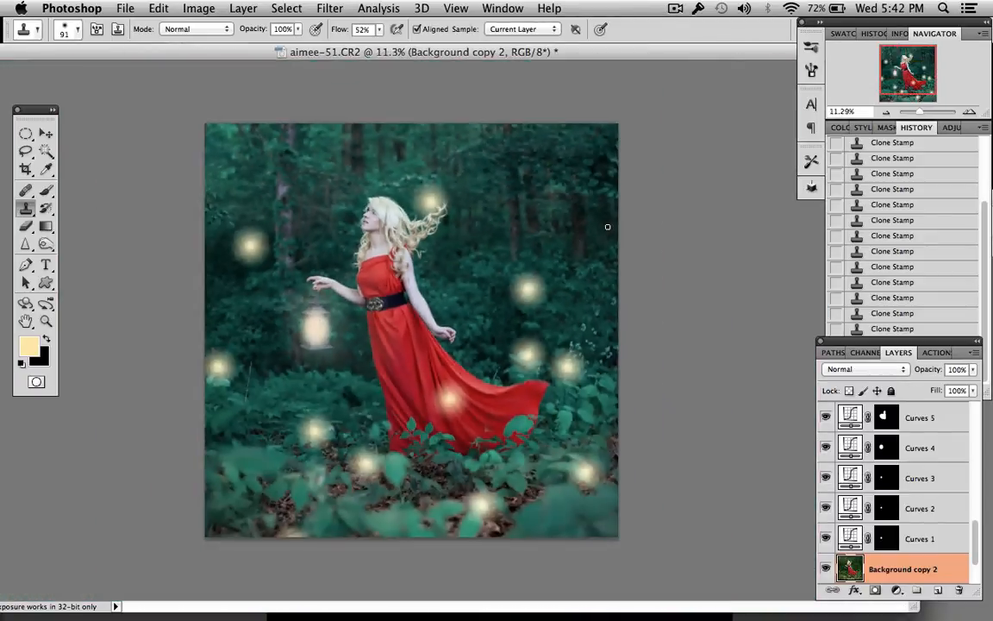
scroll(607, 227, "down", 1)
scroll(607, 227, "up", 2)
scroll(607, 227, "down", 1)
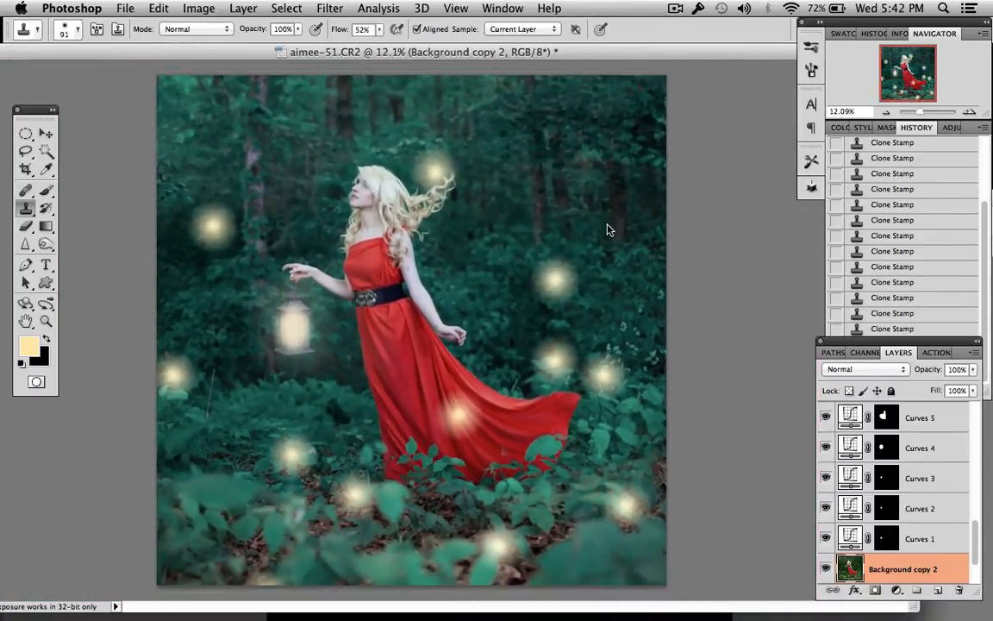
scroll(607, 228, "down", 1)
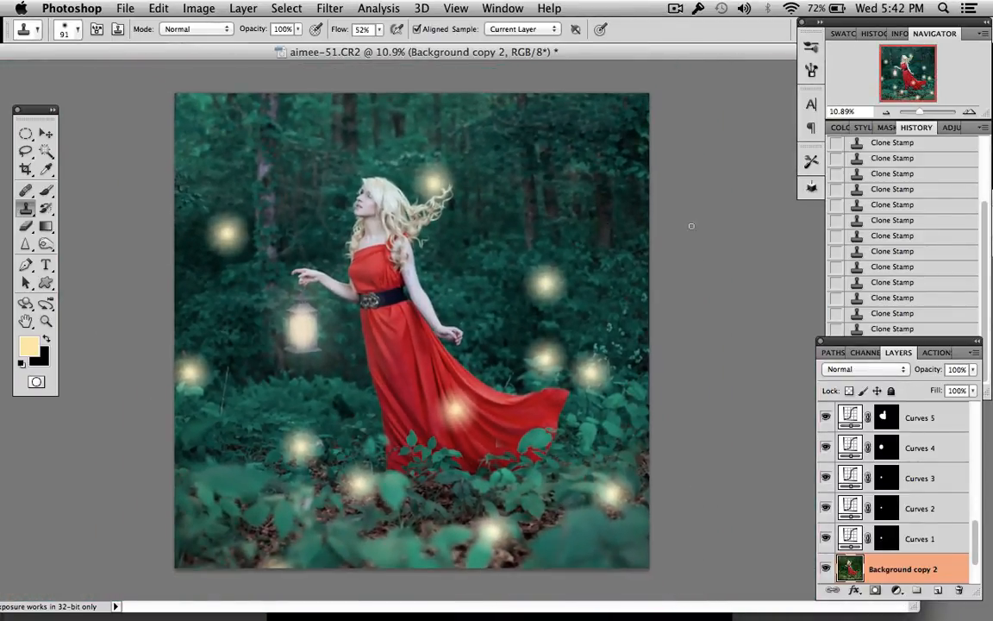
scroll(948, 455, "up", 5)
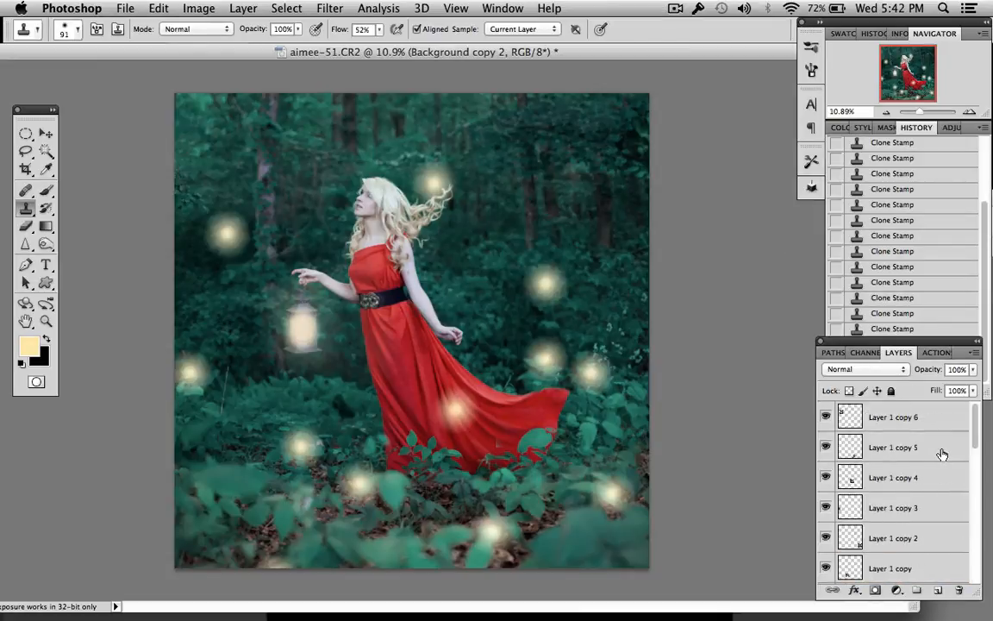
left_click(892, 418)
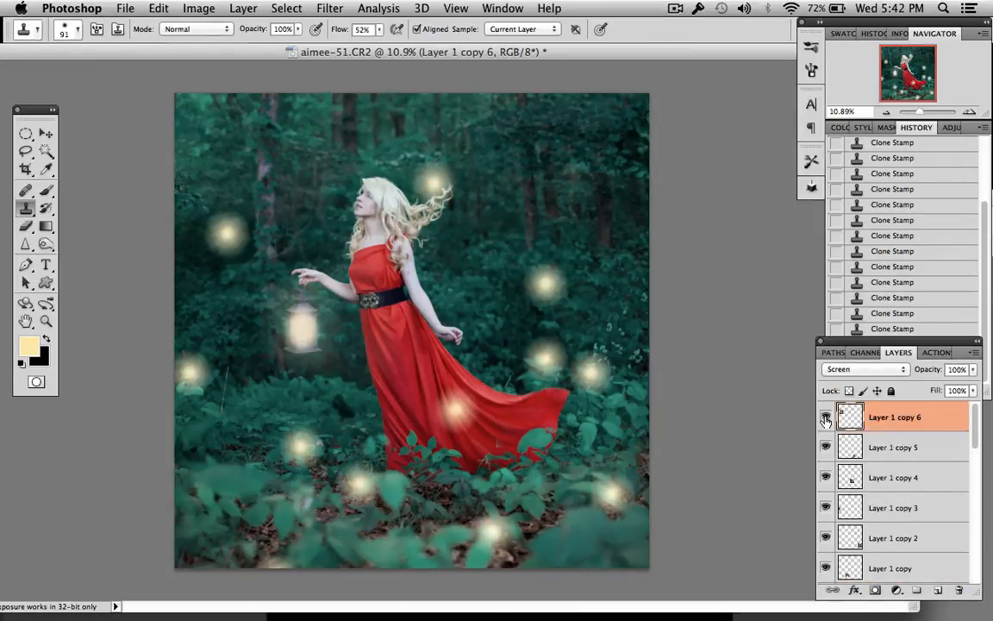
left_click(826, 417)
left_click(826, 417)
- Scale the Layer 1 copy 6 orb proportionally to about 59% with Free Transform and return to the Clone Stamp
key("super+t")
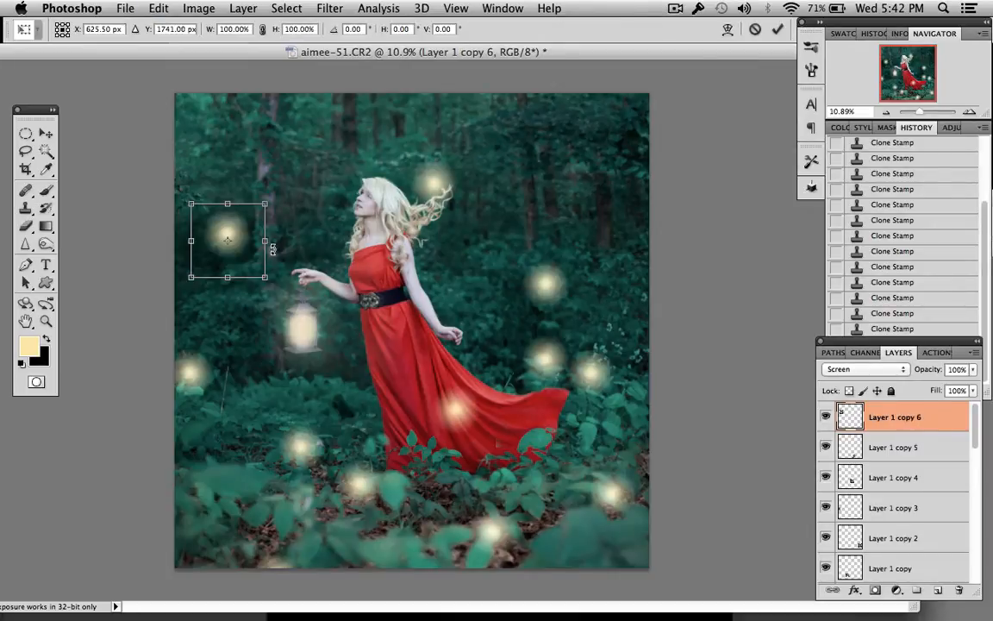
left_click_drag(261, 276, 248, 232)
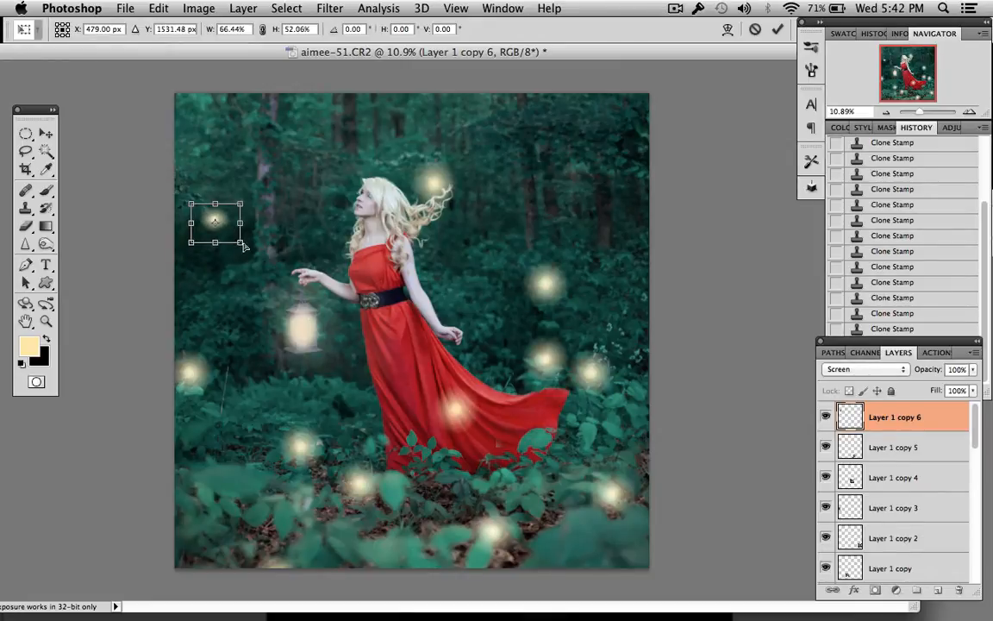
key("super+z")
left_click_drag(255, 270, 237, 246)
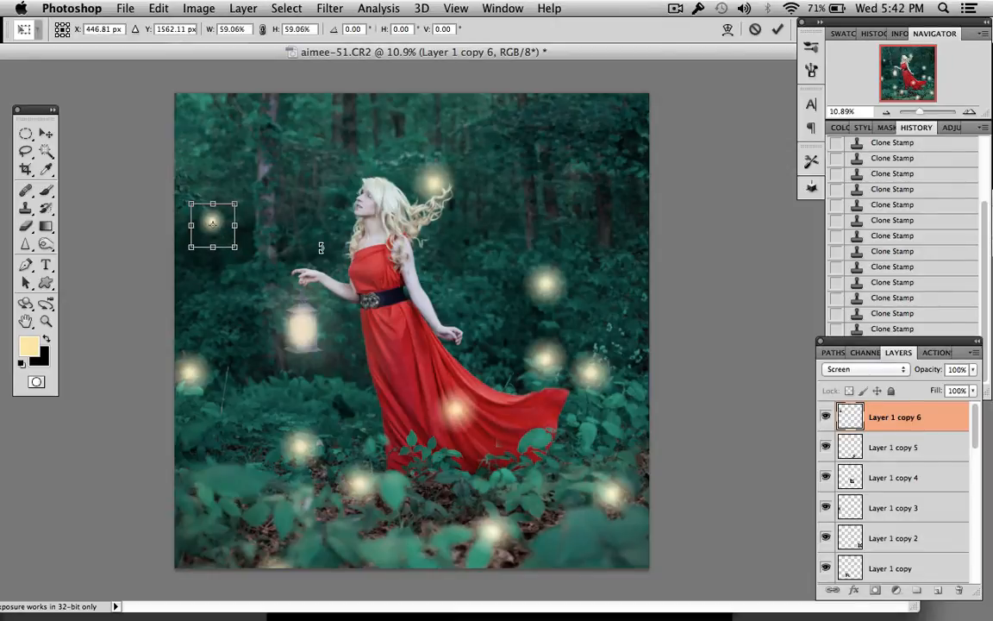
key("Return")
key("s")
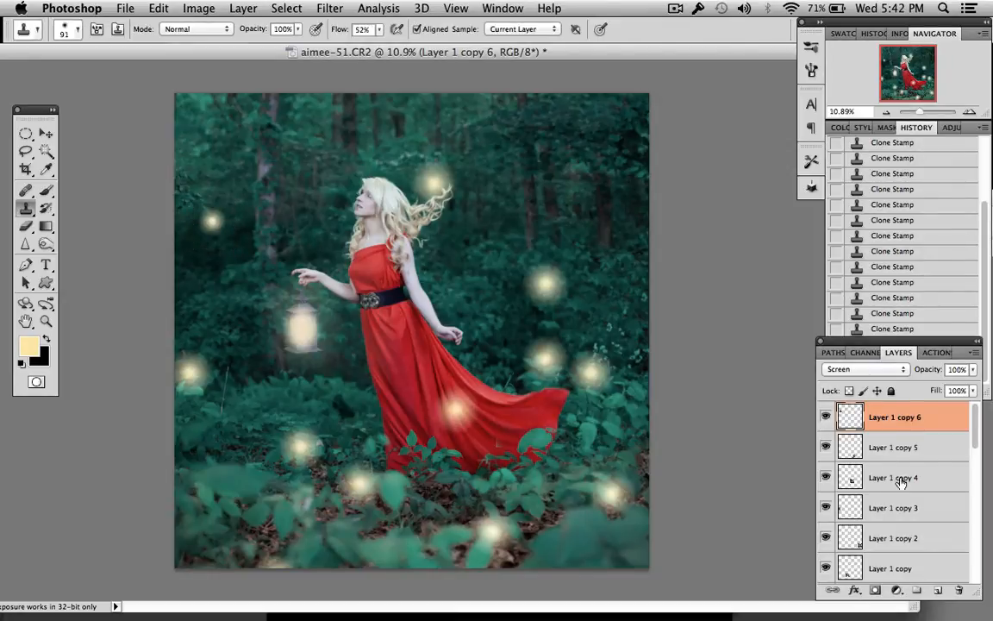
- Check the orb layers Layer 1 copy 4, copy 3 and copy 2 in turn, toggling visibility to identify their orbs
left_click(858, 477)
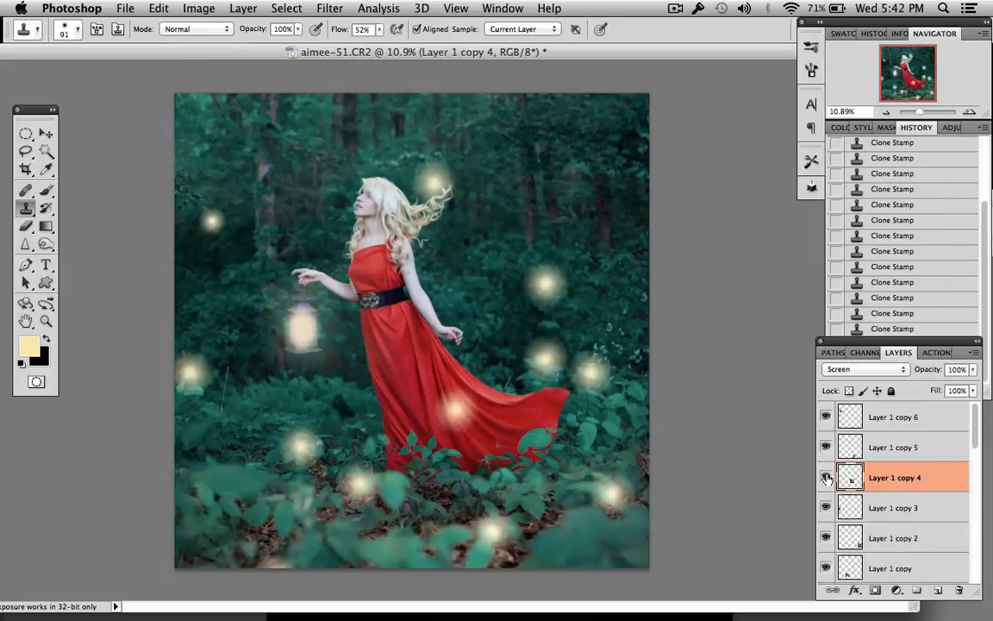
left_click(888, 510)
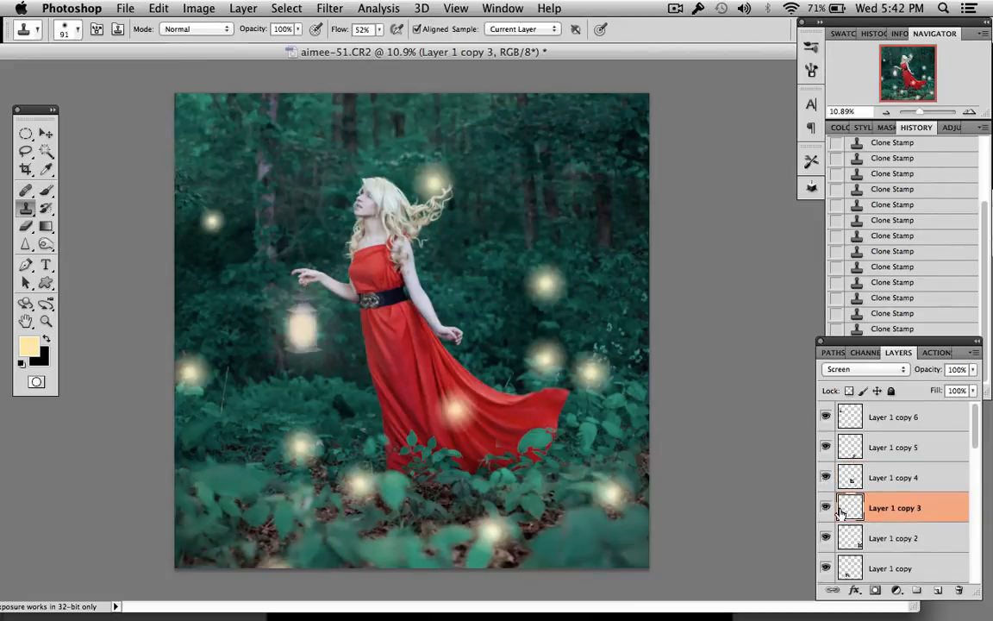
left_click(827, 509)
left_click(827, 509)
left_click(898, 546)
left_click(826, 539)
left_click(827, 539)
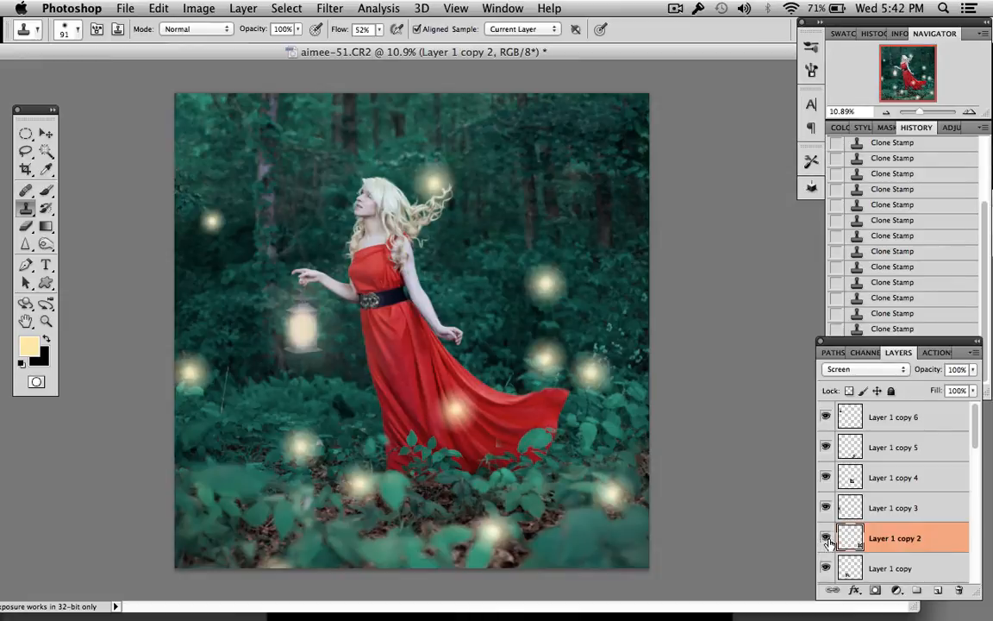
- Check Layer 1 copy, copy 7 and copy 11 by toggling their visibility to identify which orb each holds
left_click(865, 565)
left_click(826, 568)
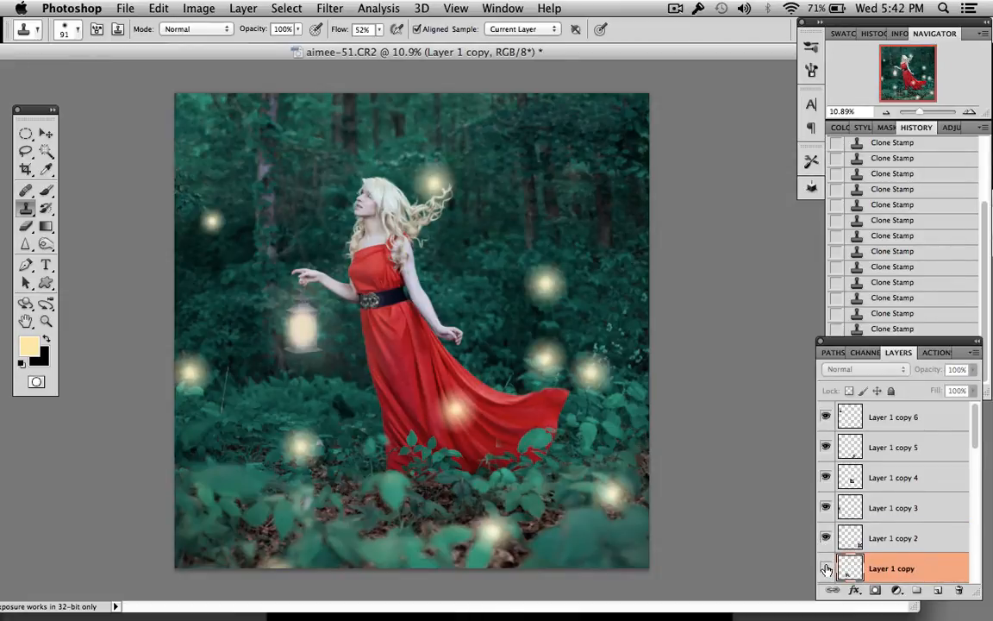
left_click(826, 569)
scroll(881, 481, "down", 4)
left_click(825, 447)
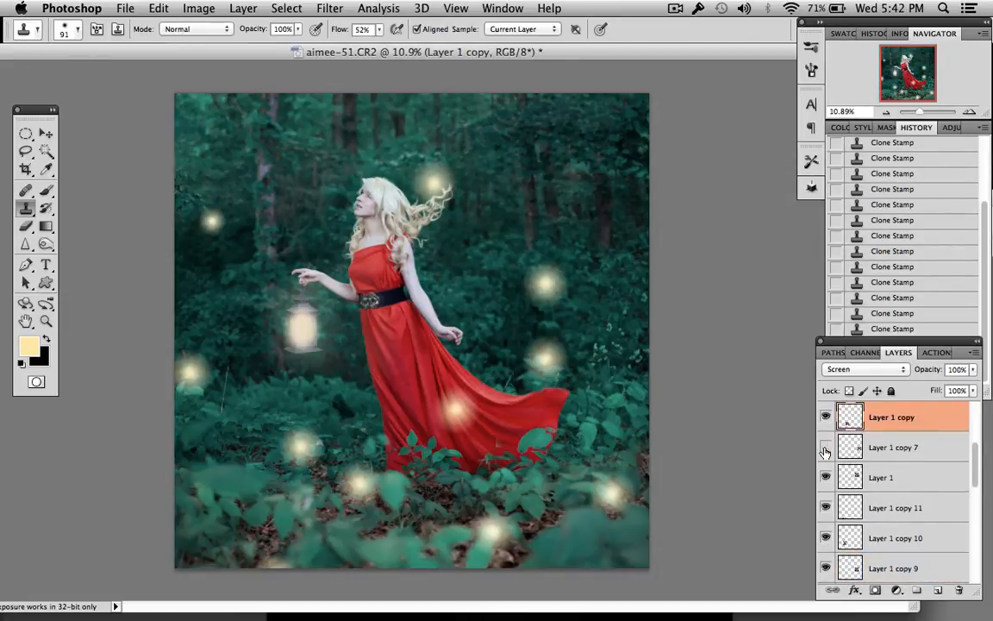
left_click(825, 448)
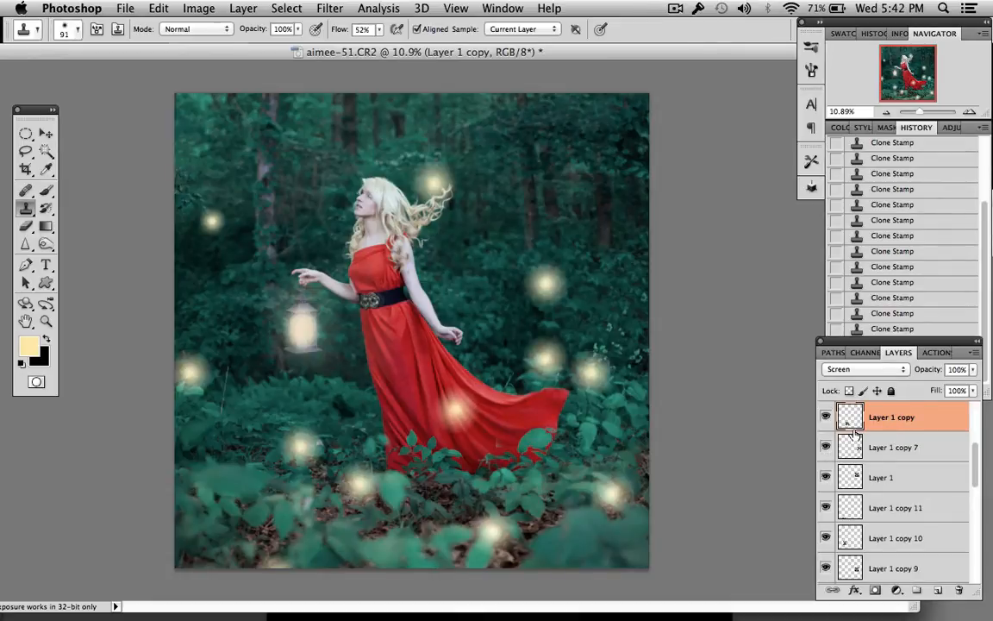
left_click(826, 418)
left_click(826, 417)
left_click(826, 508)
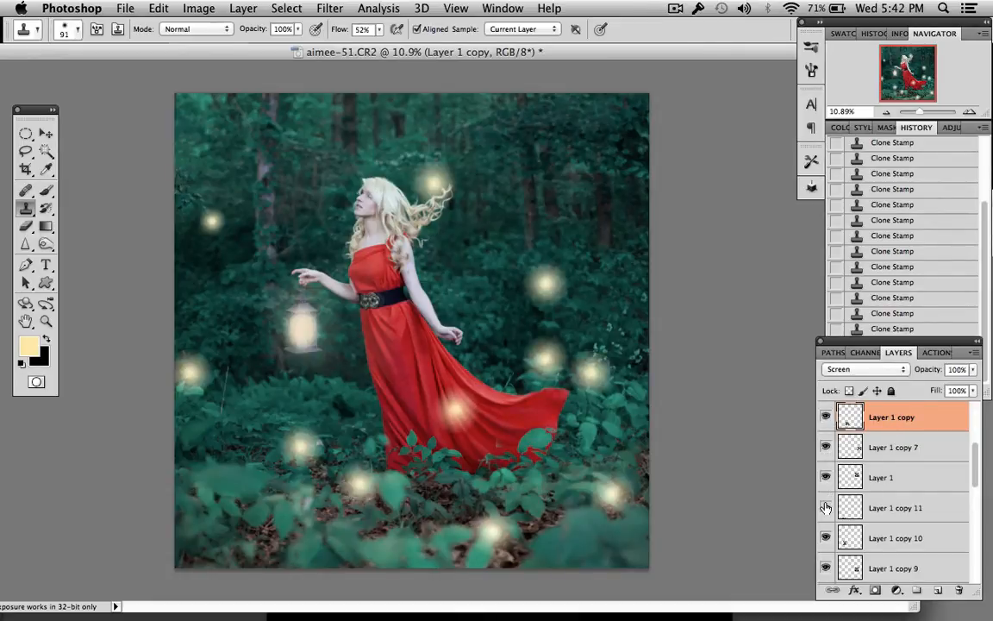
left_click(826, 507)
- Identify the Layer 1 orb and scale it proportionally to about 59% with Free Transform, returning to the Clone Stamp
left_click(825, 478)
left_click(826, 478)
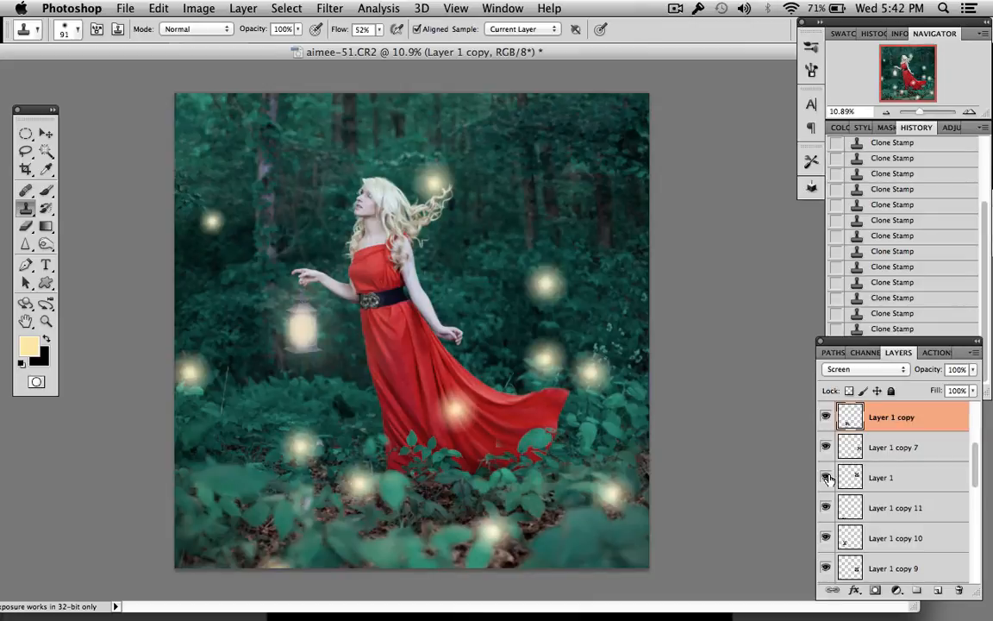
left_click(885, 479)
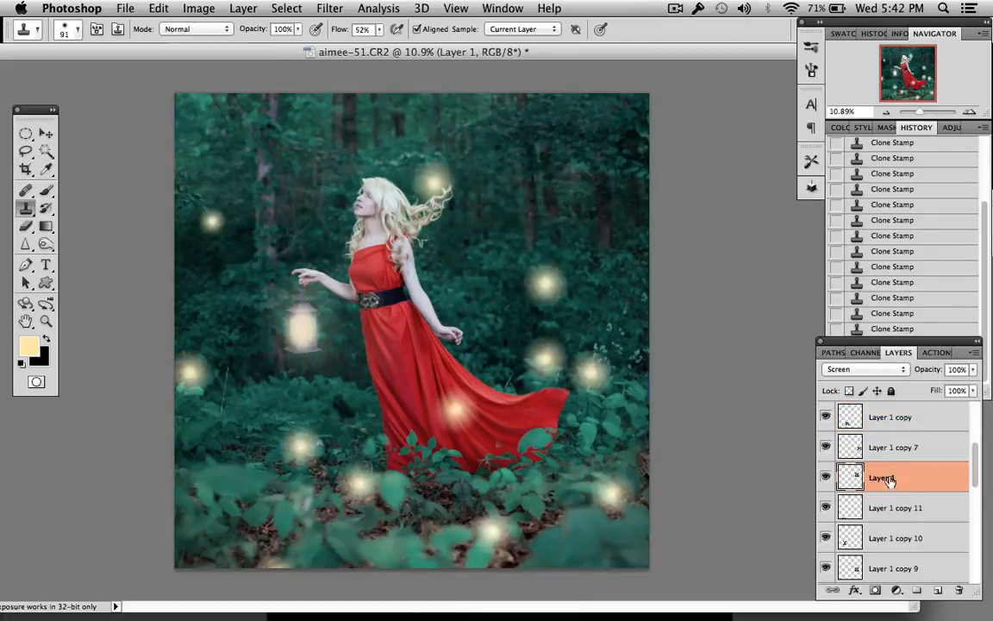
key("ctrl+t")
left_click_drag(582, 325, 557, 292)
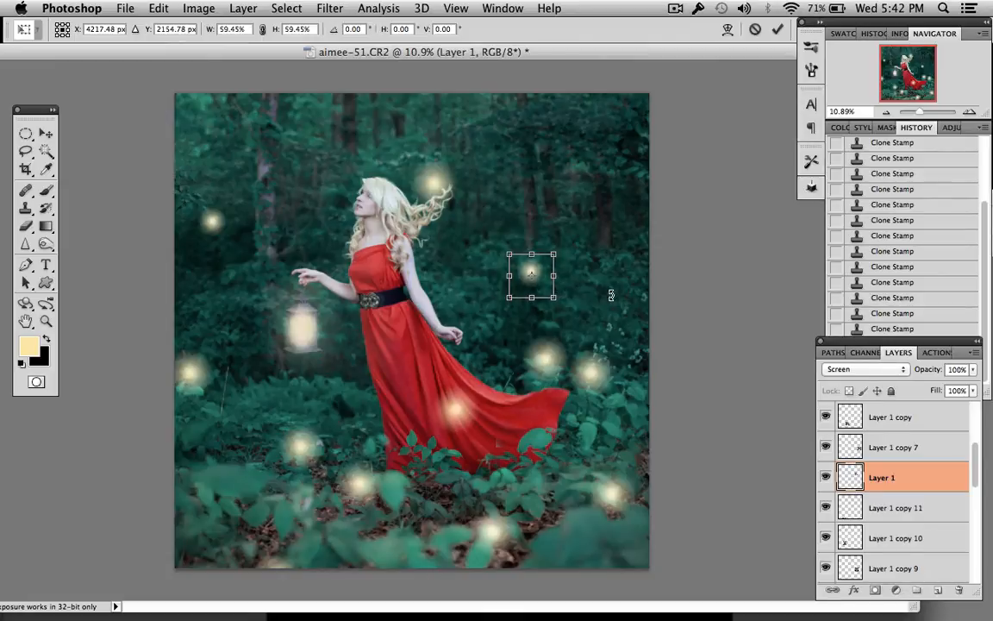
key("Return")
key("s")
- Identify the Layer 1 copy 10 orb and shrink it proportionally with Free Transform, returning to the Clone Stamp
left_click(872, 509)
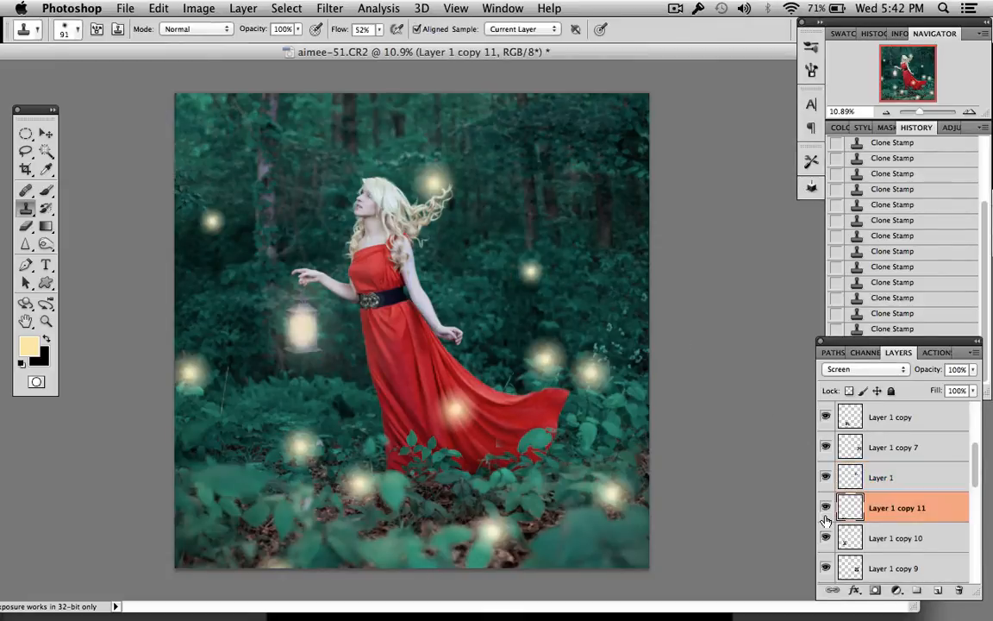
left_click(849, 538)
left_click(826, 538)
left_click(826, 538)
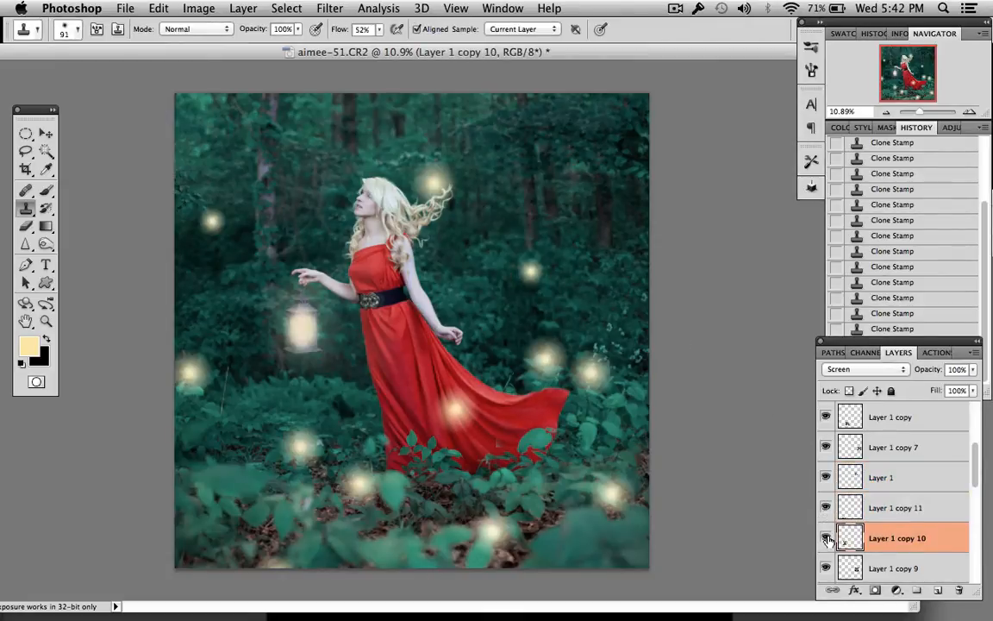
key("super+t")
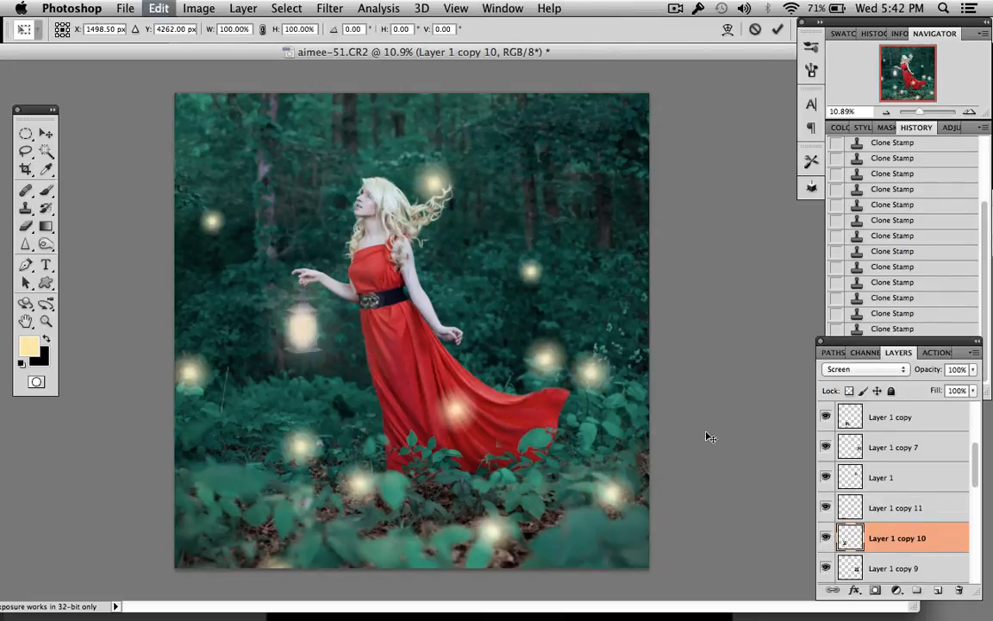
left_click_drag(337, 488, 343, 454)
key("Return")
key("s")
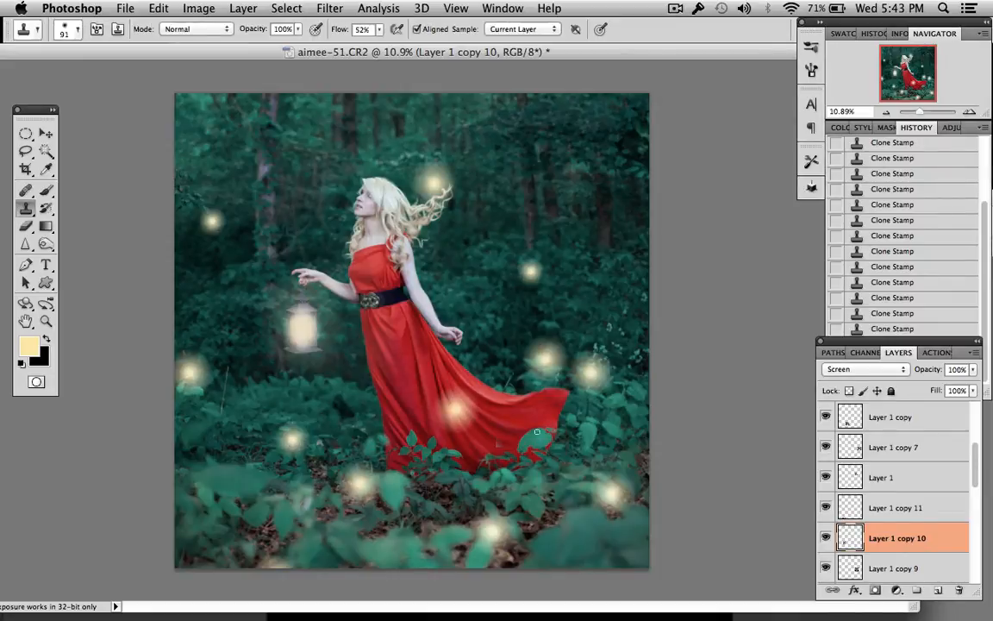
- Identify the Layer 1 copy 9 orb and scale it proportionally to about 54% with Free Transform, returning to the Clone Stamp
scroll(876, 548, "down", 3)
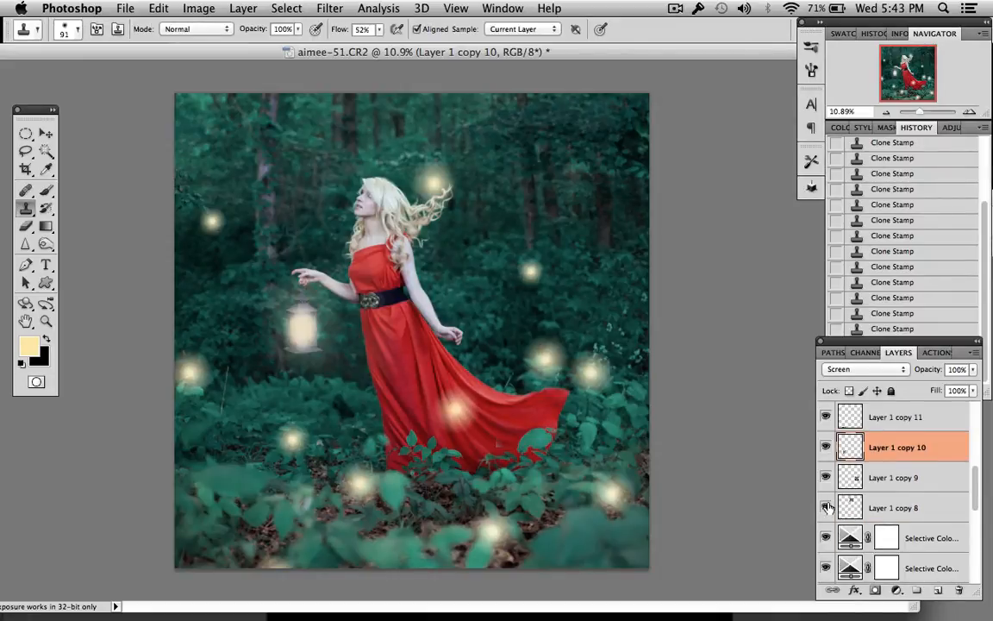
left_click(826, 479)
left_click(826, 478)
key("super+t")
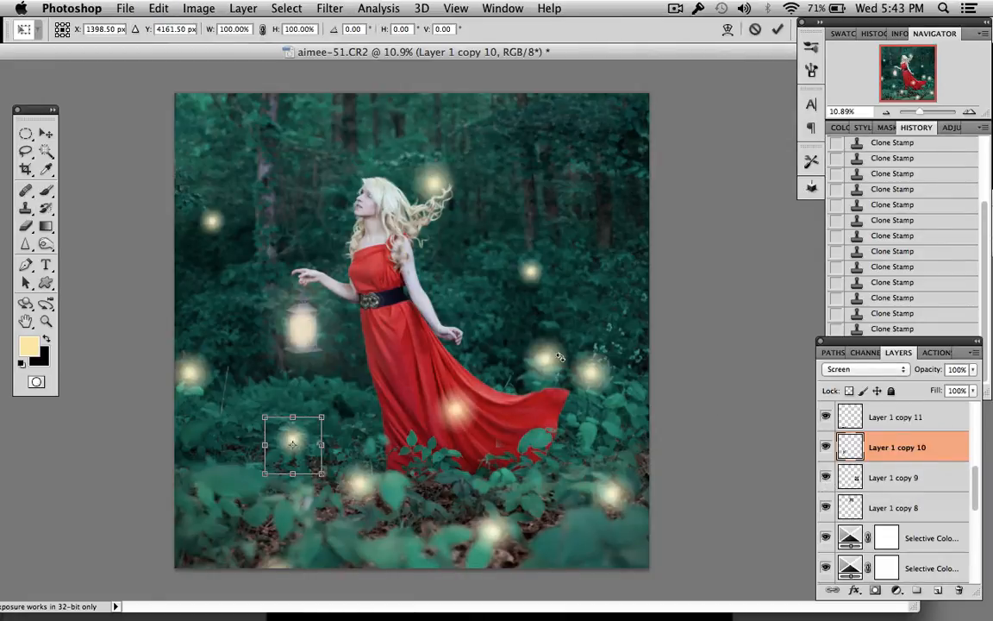
key("Escape")
left_click(849, 482)
left_click(829, 480)
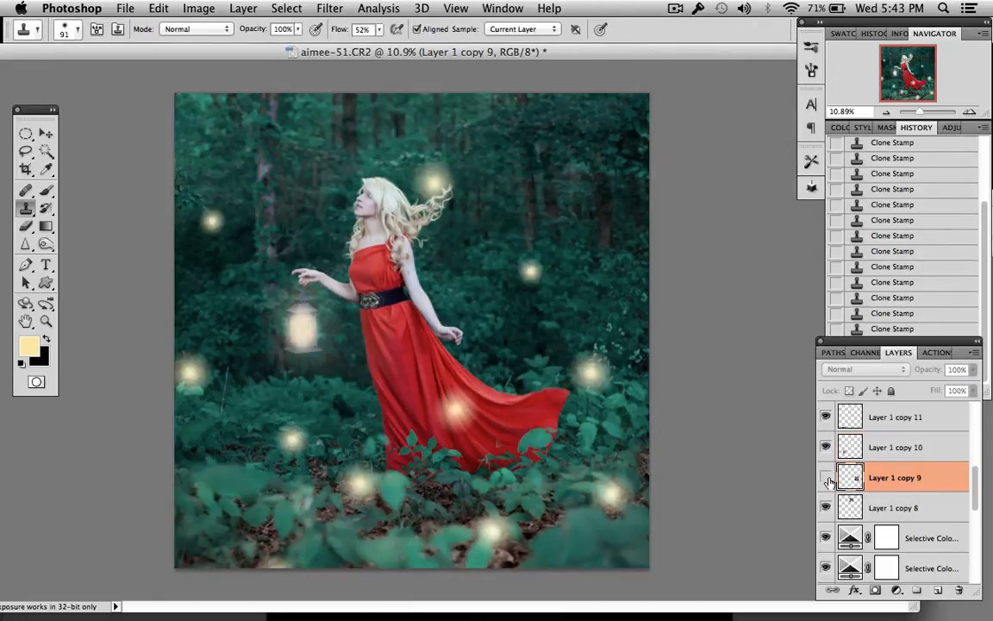
left_click(829, 480)
key("super+t")
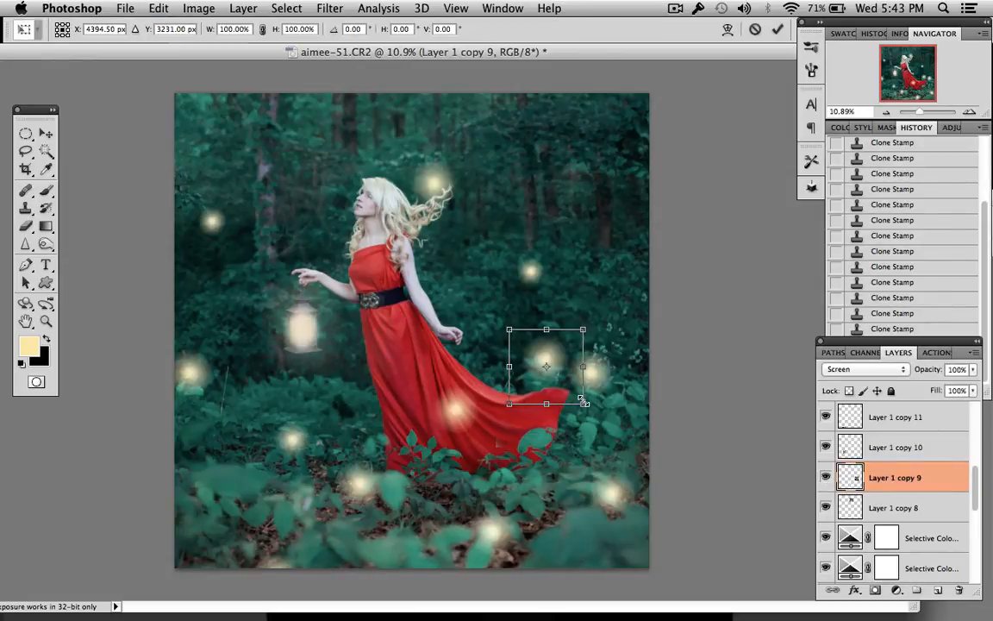
left_click_drag(583, 401, 549, 376)
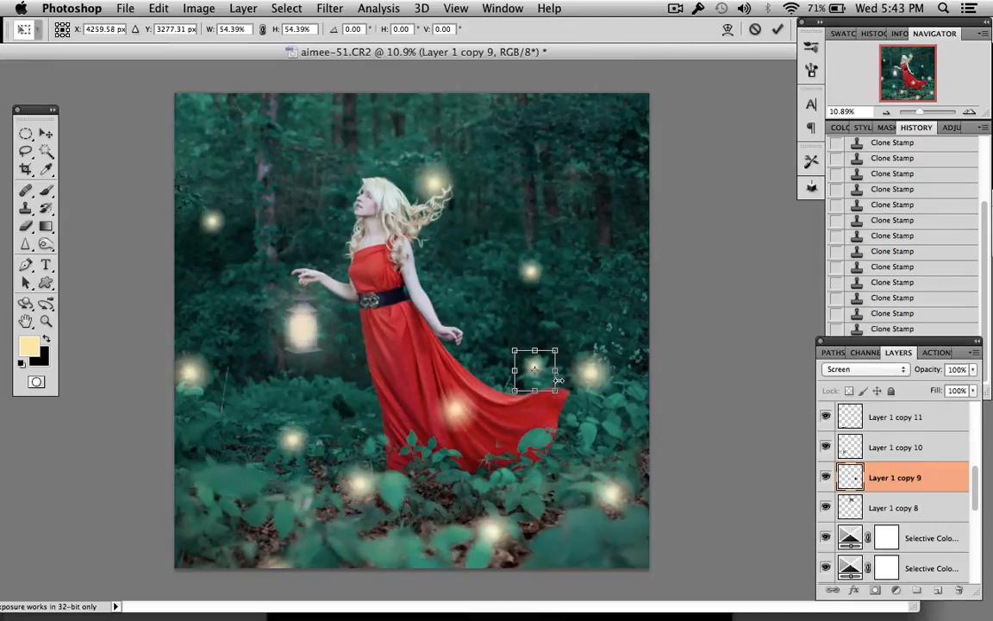
key("Return")
key("s")
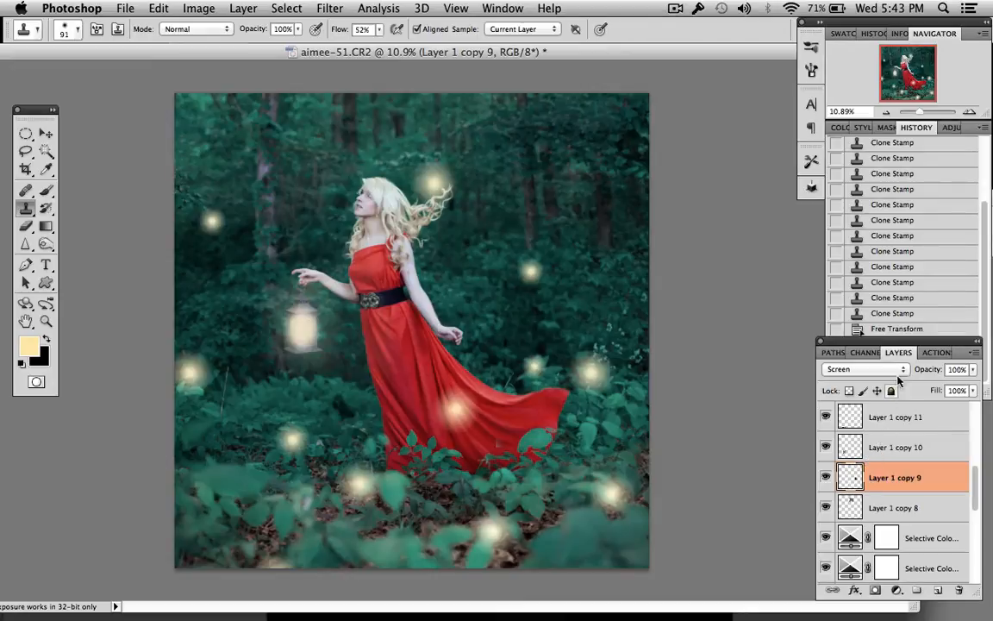
- Add a Curves adjustment above Layer 1 copy 6, lifting the black point and pulling down the shadows without a midtone point
scroll(920, 431, "up", 5)
left_click(929, 417)
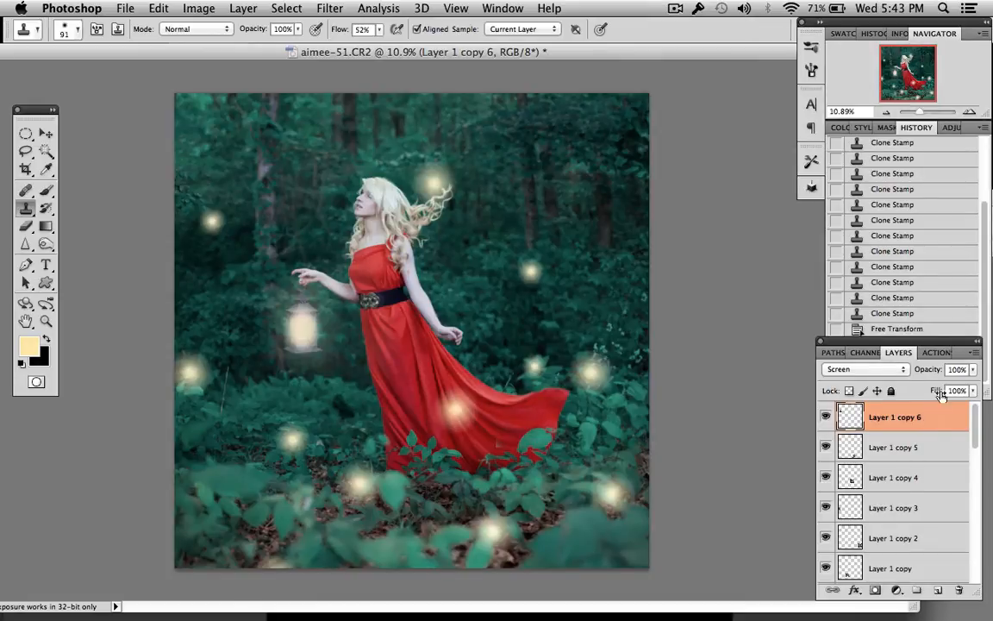
left_click(899, 591)
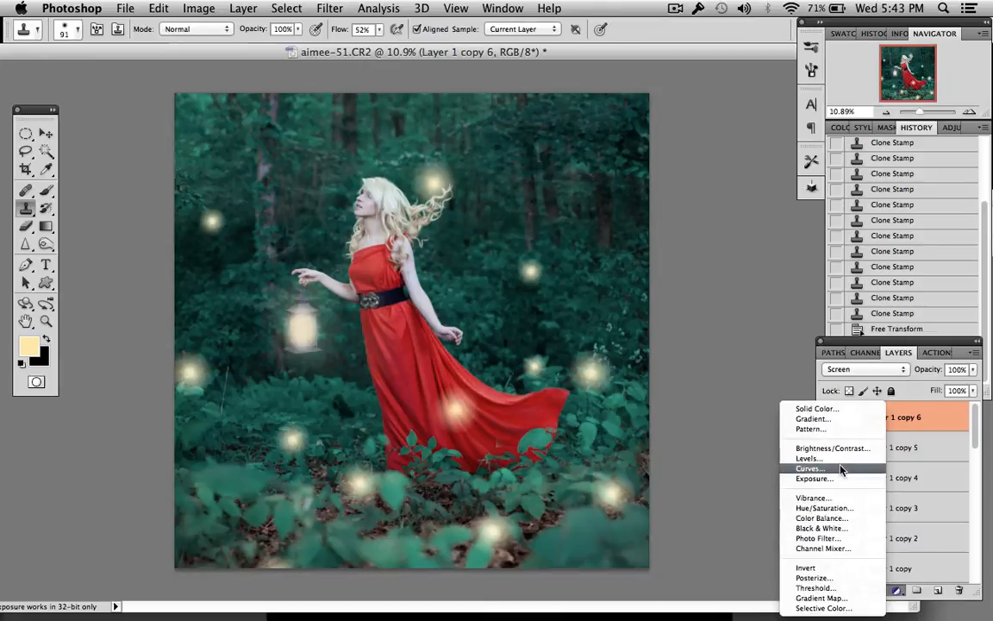
left_click(756, 419)
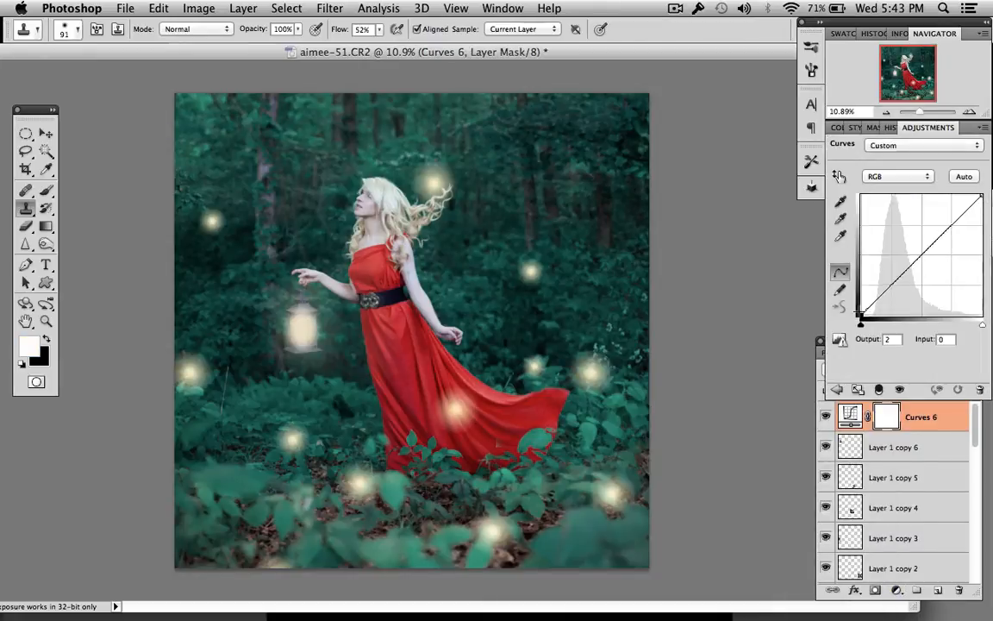
left_click_drag(860, 317, 895, 296)
left_click(921, 270)
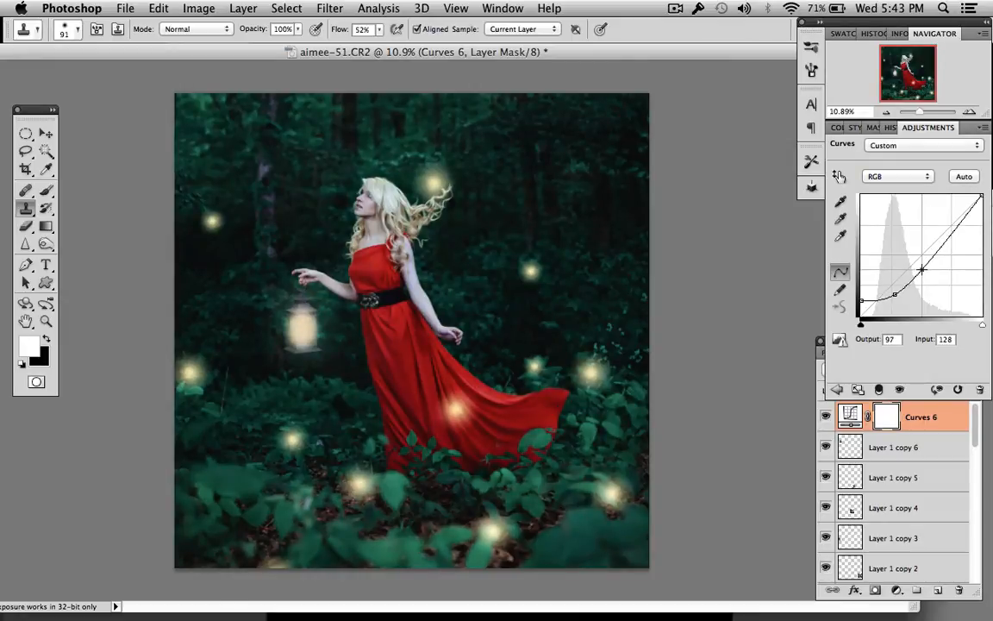
key("Delete")
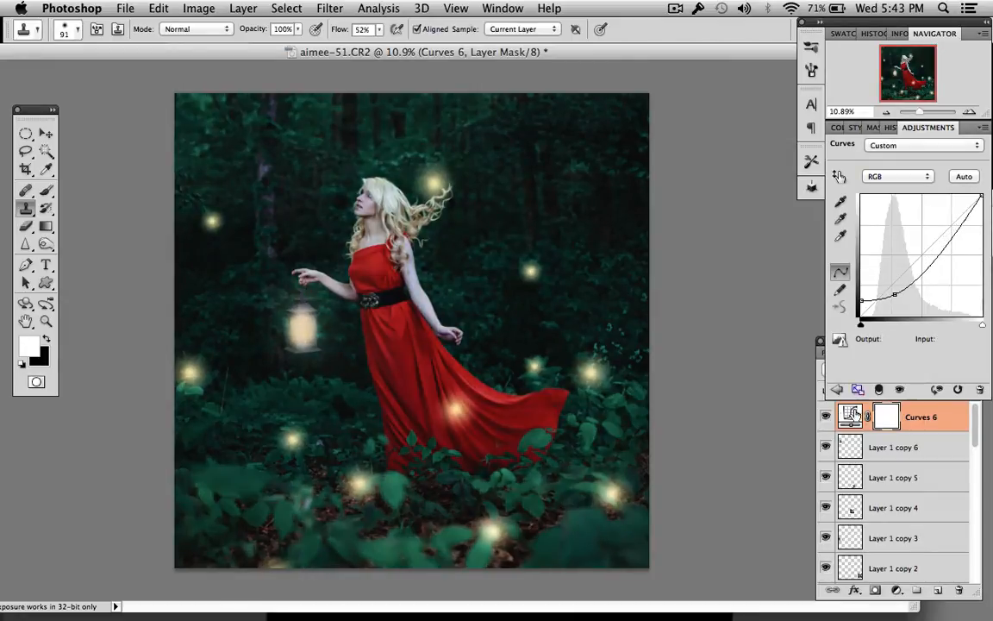
- Compare the portrait with and without the Curves 6 adjustment by toggling its visibility
left_click(826, 418)
left_click(826, 418)
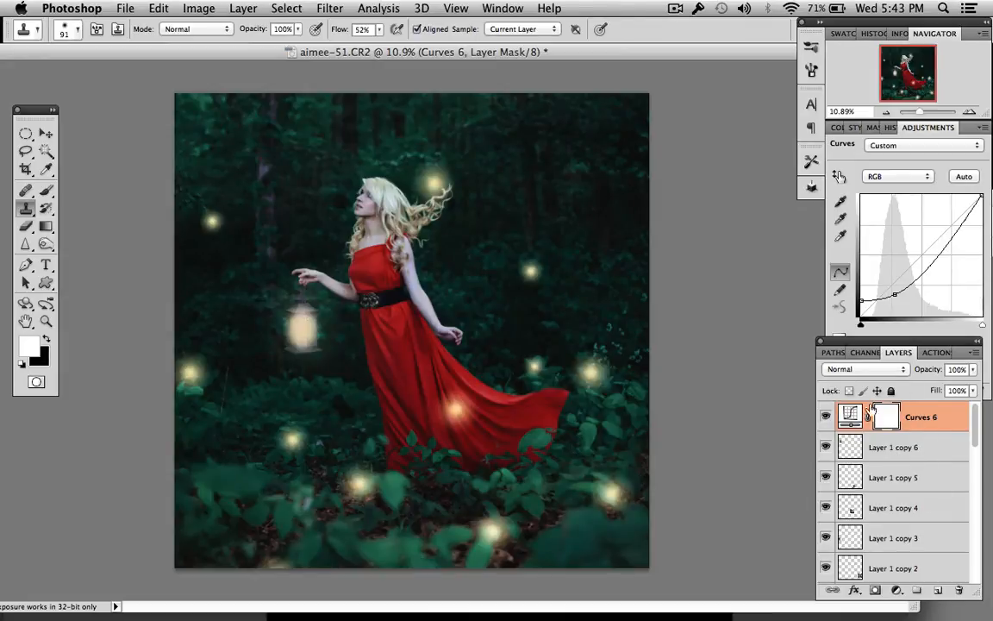
left_click(826, 418)
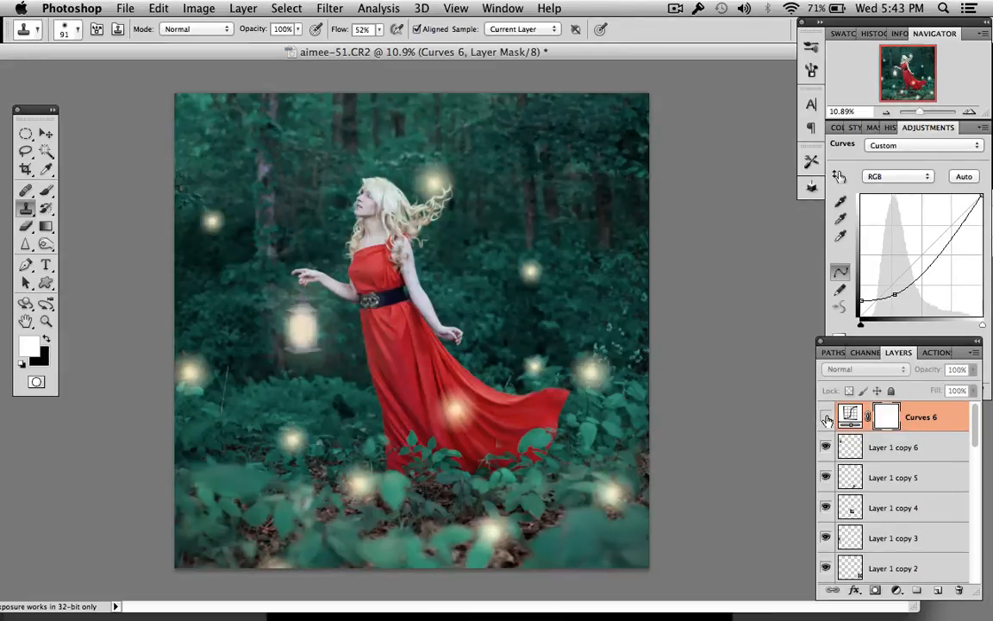
left_click(826, 419)
left_click(827, 418)
left_click(827, 418)
left_click(826, 418)
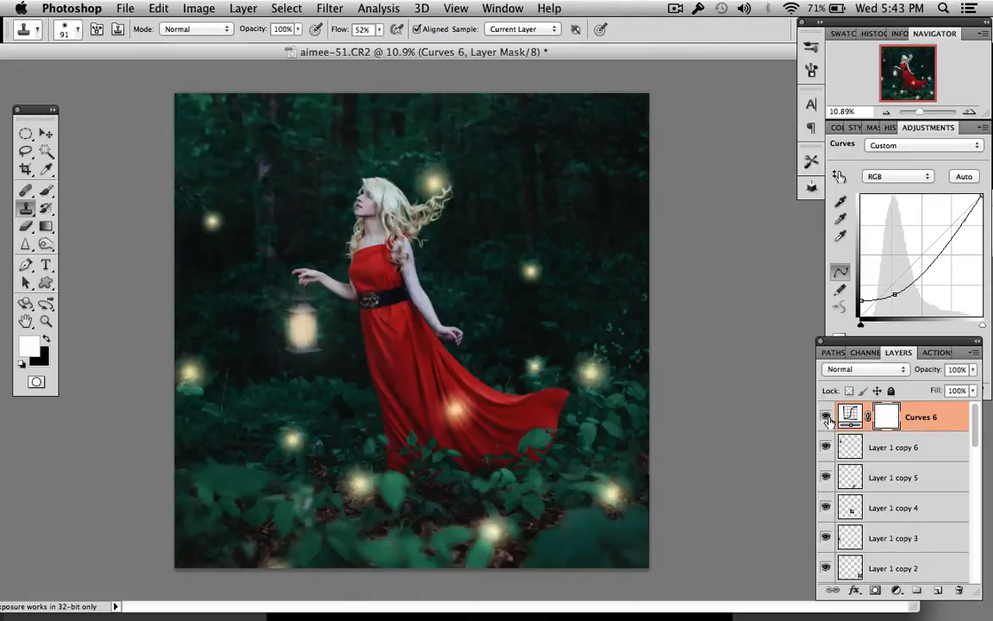
- Add another Curves adjustment with black output 20, lowered deep shadows, and a point at input 82, output 66
left_click(897, 590)
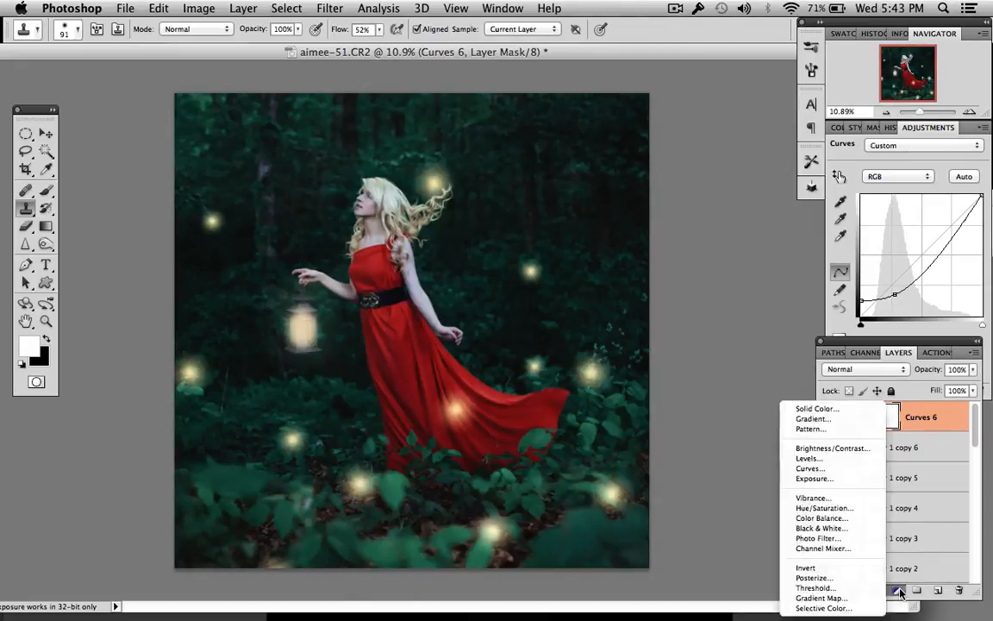
left_click(871, 468)
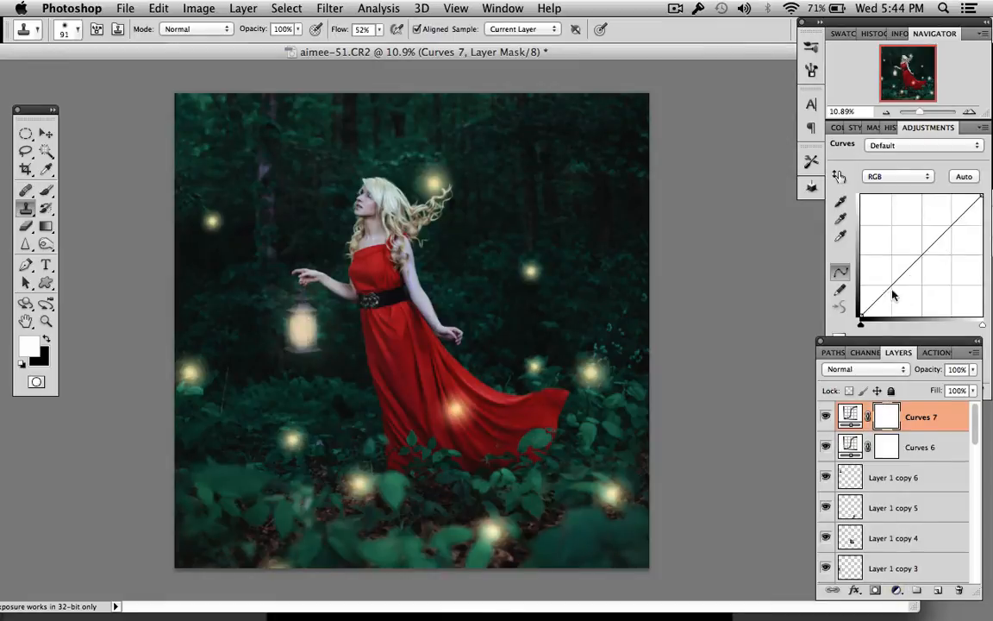
mouse_move(860, 319)
left_mouse_down()
mouse_move(897, 302)
mouse_move(901, 277)
mouse_move(862, 303)
left_mouse_up()
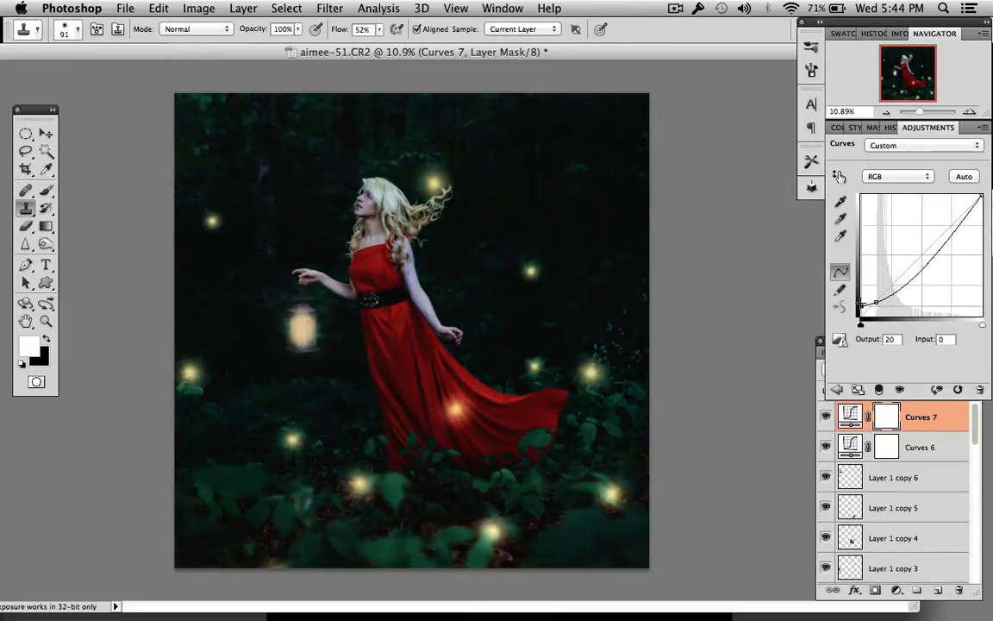
left_click(900, 284)
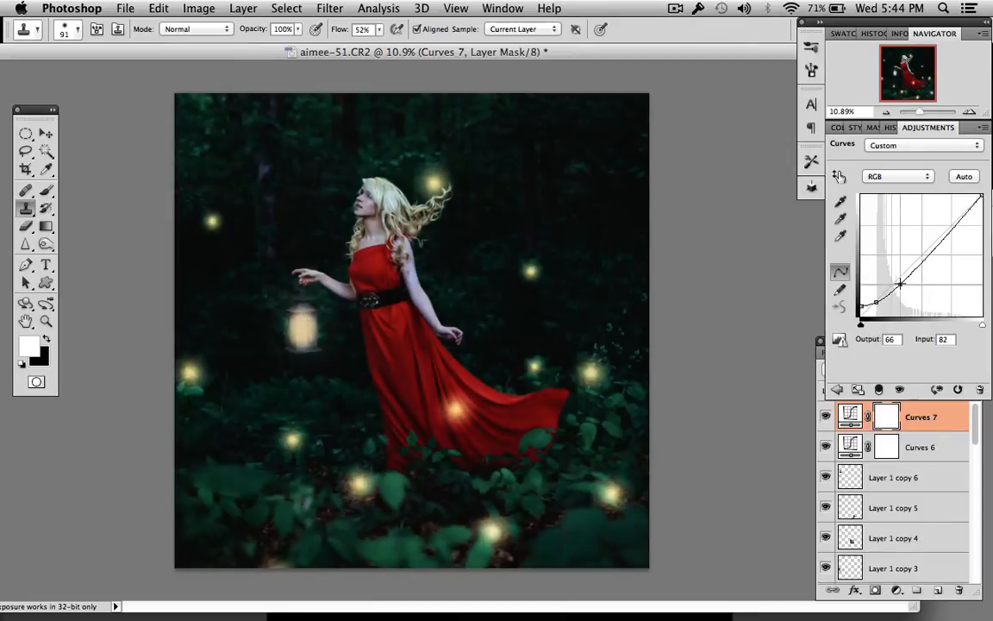
- Reduce the Curves 7 layer's opacity to 8% and compare the image with and without it
left_click(850, 417)
left_click(973, 369)
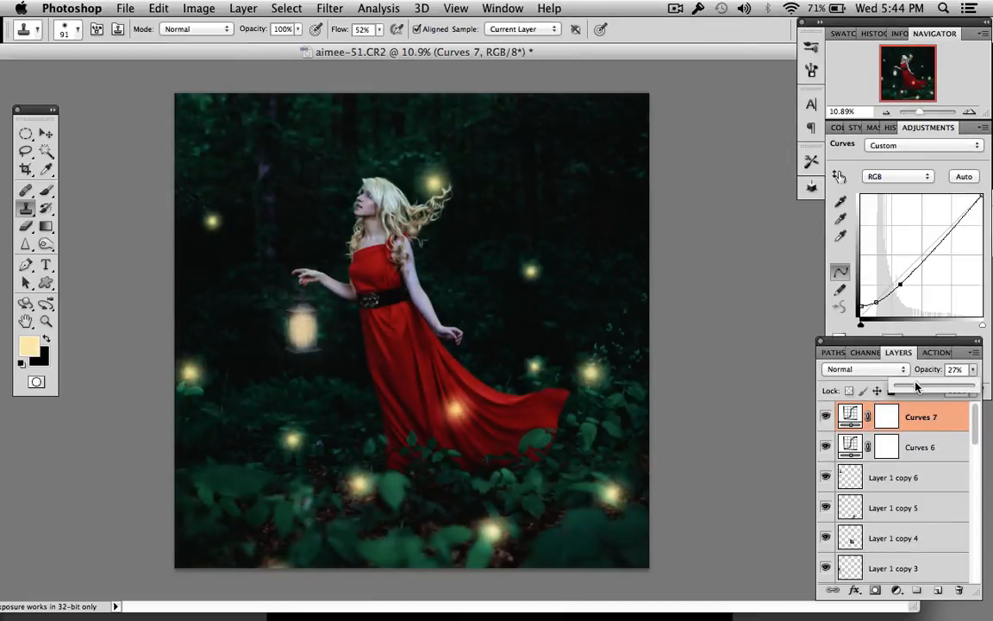
left_click_drag(916, 387, 902, 387)
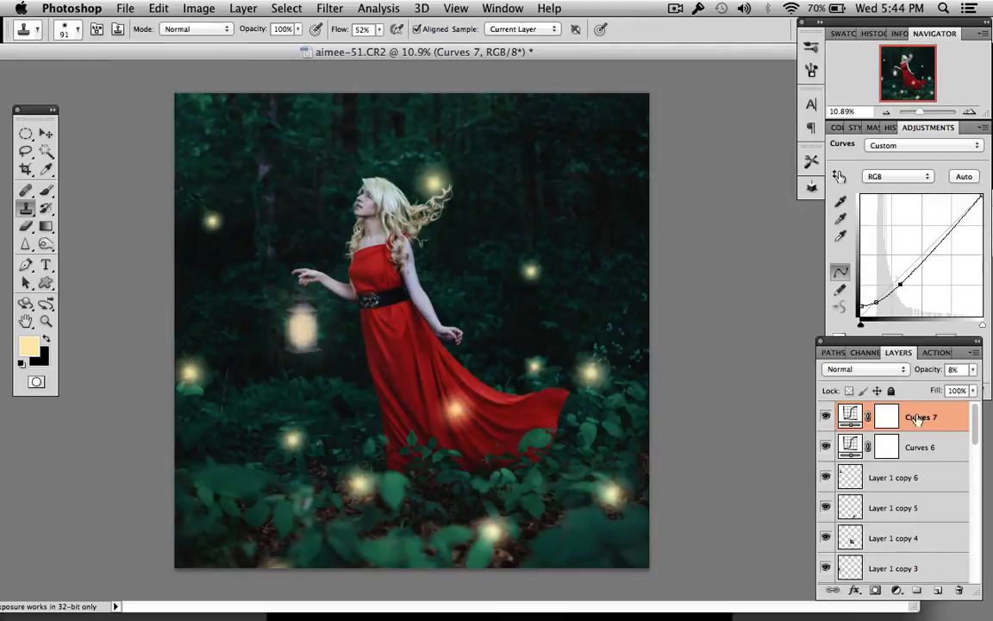
left_click(826, 416)
left_click(828, 416)
- Compare the image with and without Curves 6 and move its shadow point to input 91, output 57
left_click(890, 448)
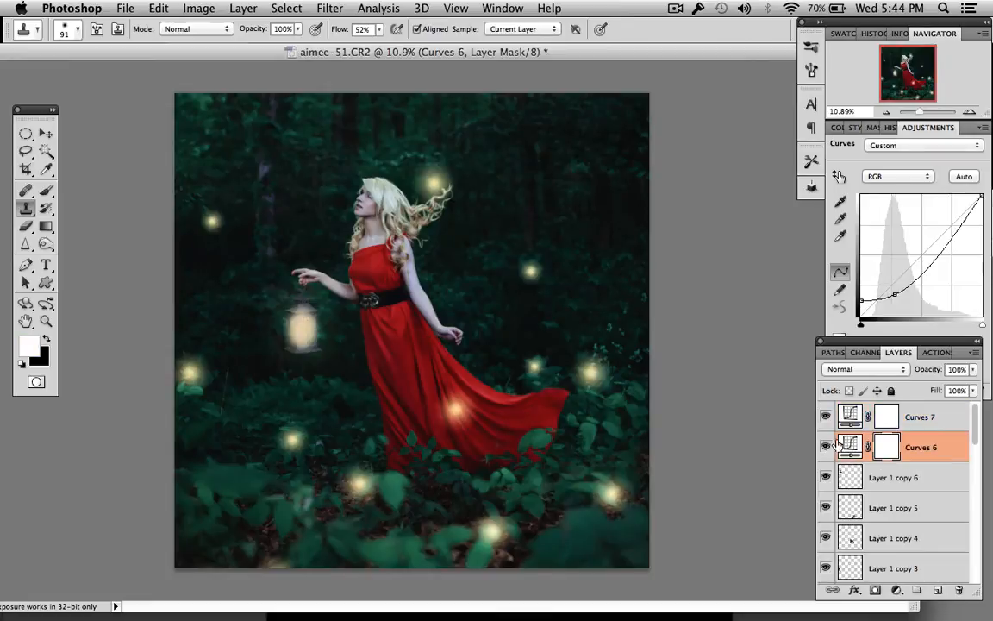
left_click(827, 448)
left_click(826, 448)
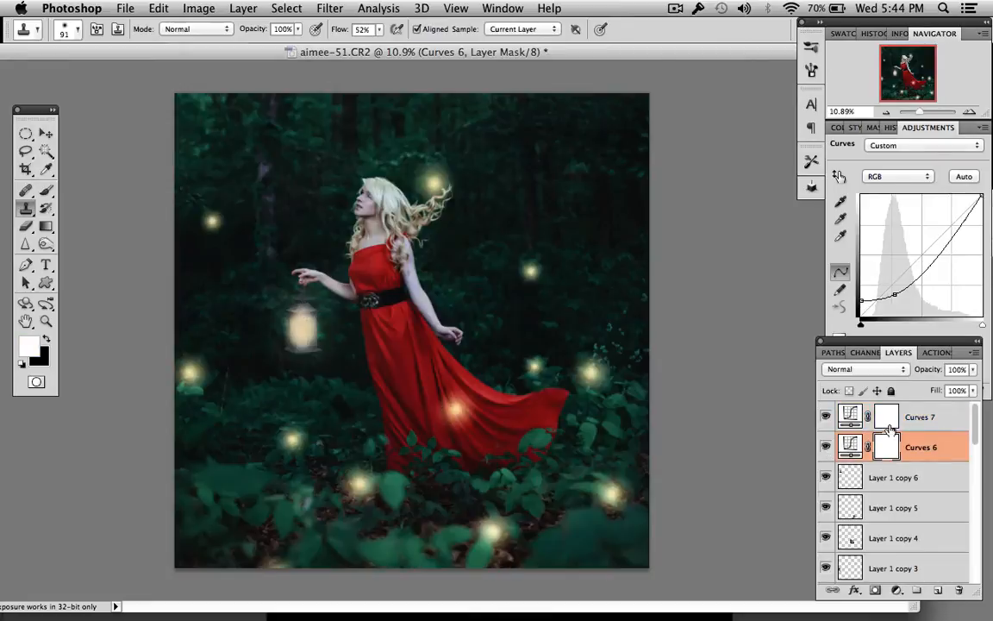
left_click(903, 288)
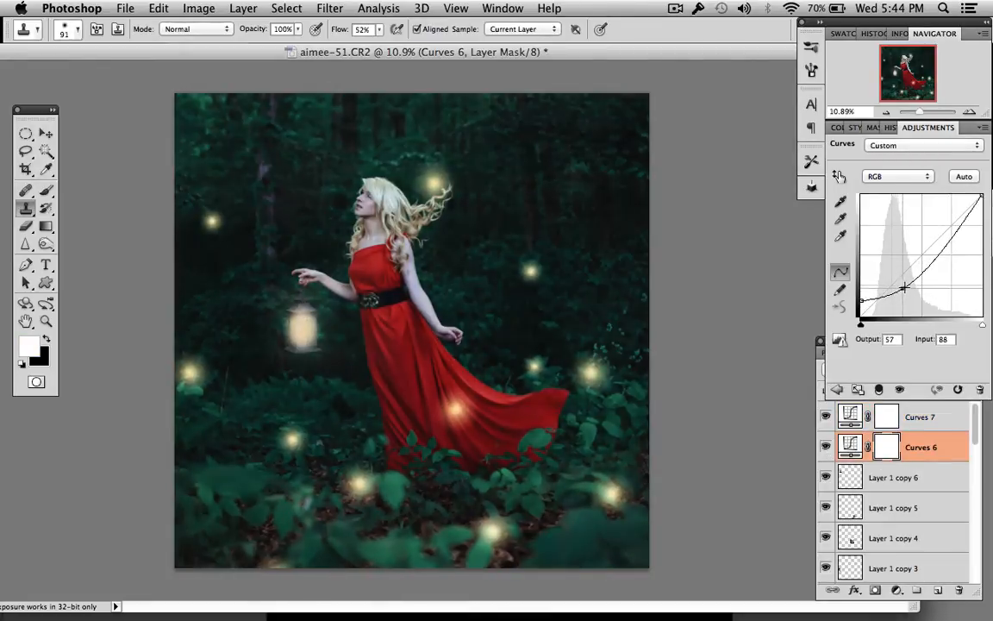
mouse_move(903, 288)
left_mouse_down()
mouse_move(884, 299)
mouse_move(914, 284)
mouse_move(905, 289)
left_mouse_up()
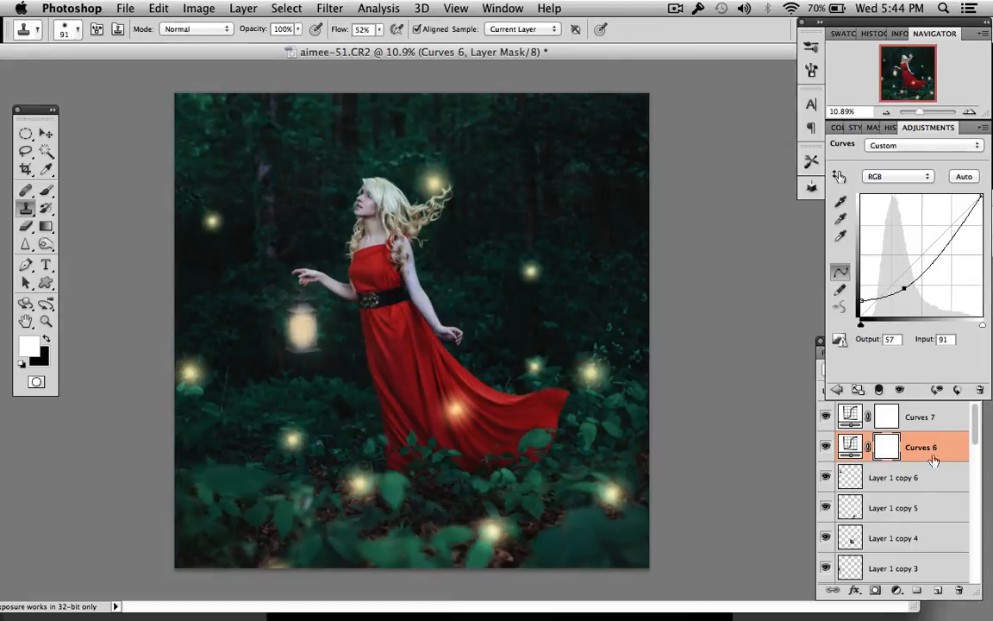
- Compare the portrait with and without the Curves 7 and Curves 6 adjustments by toggling their visibility
left_click(840, 417)
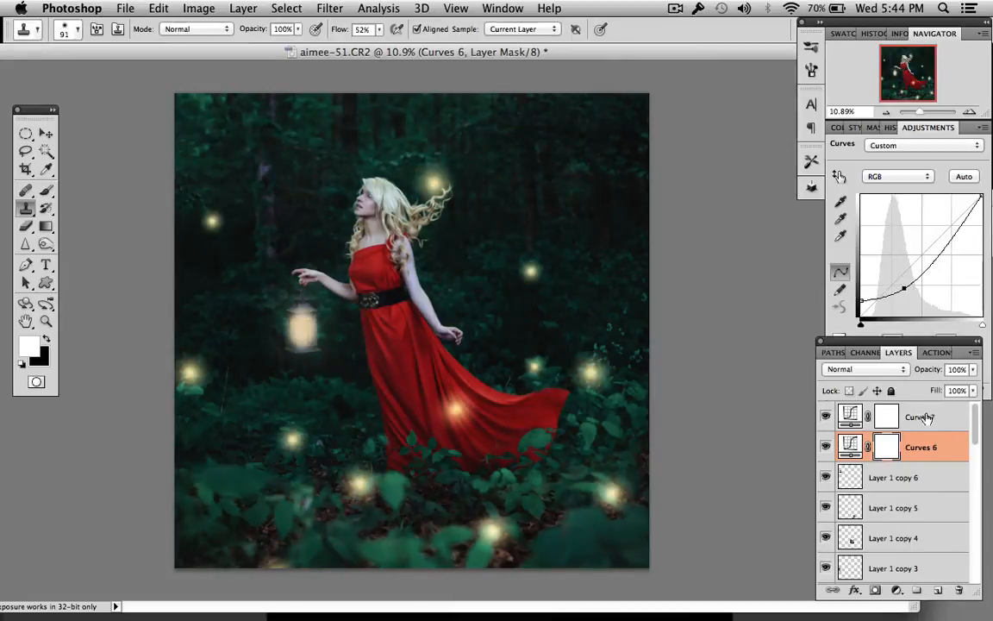
left_click(825, 423)
left_click(826, 442)
left_click(826, 441)
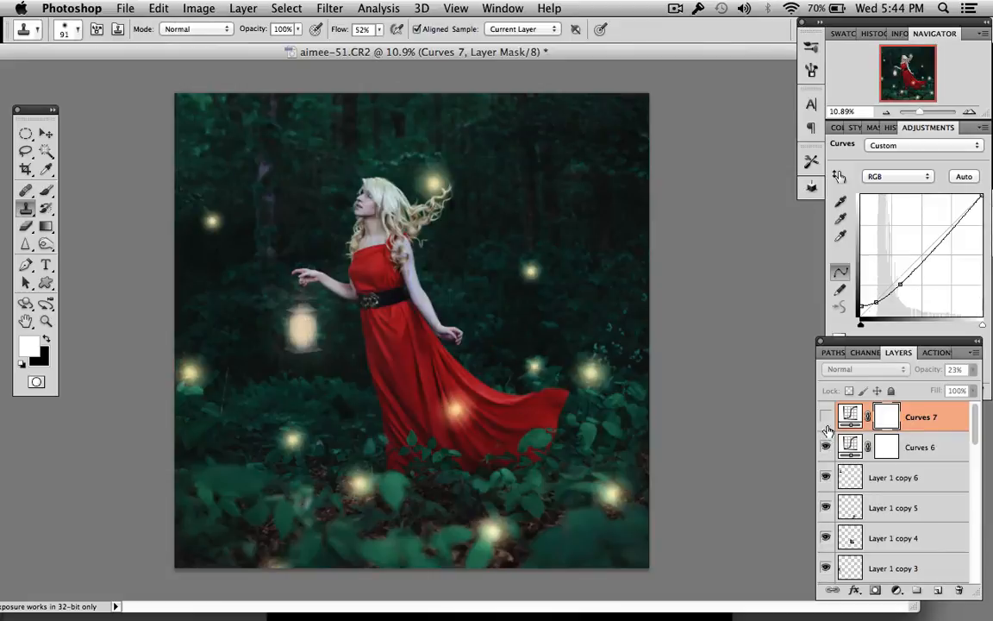
left_click(826, 417)
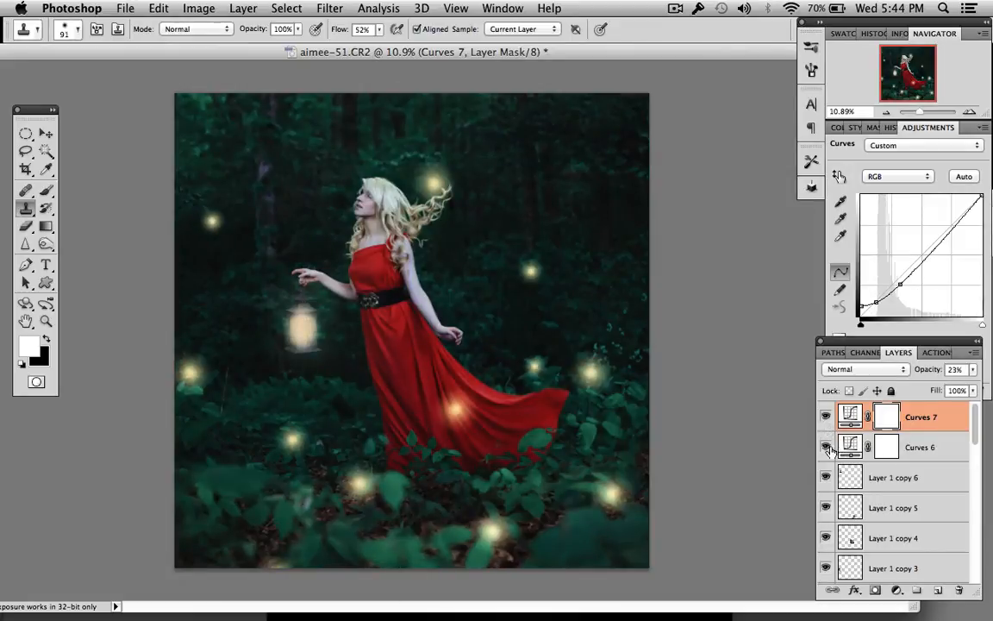
left_click_drag(826, 447, 826, 417)
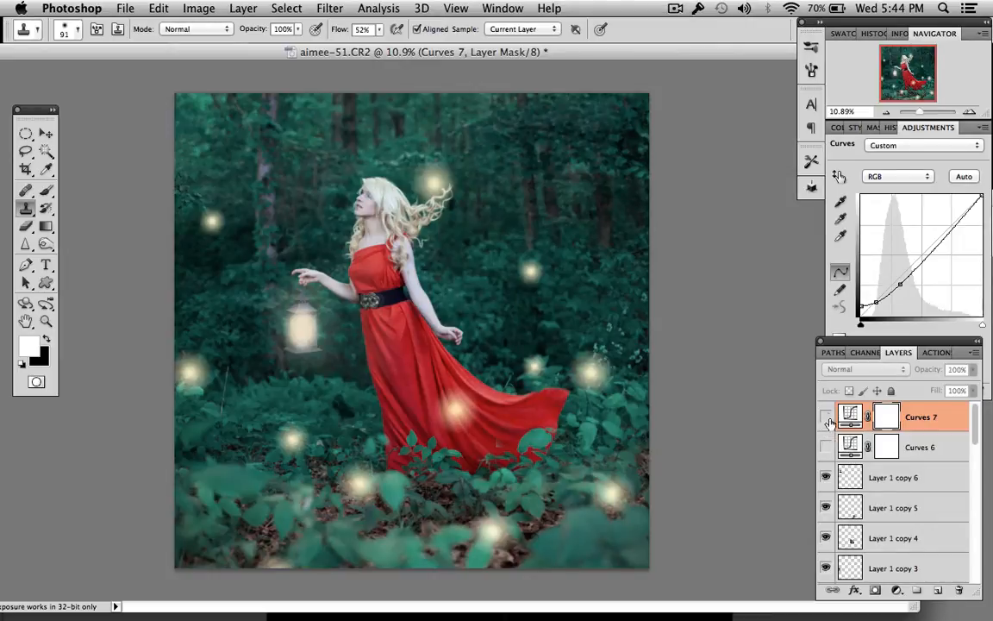
left_click_drag(826, 447, 826, 419)
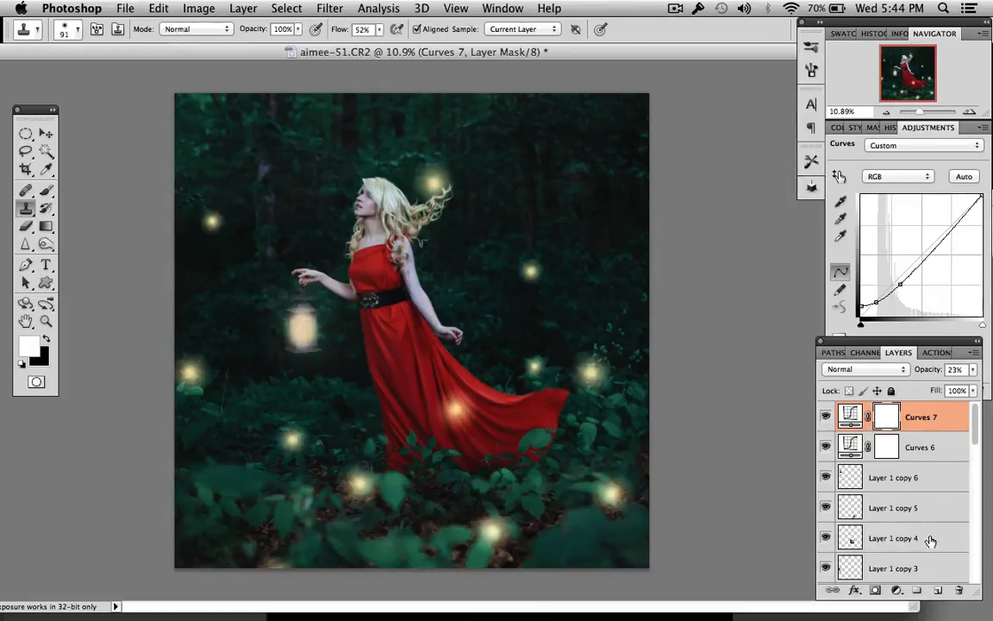
- Add a Selective Color adjustment above Curves 7 and set the Neutrals to magenta +8% and yellow -7%
left_click(897, 589)
left_click(823, 608)
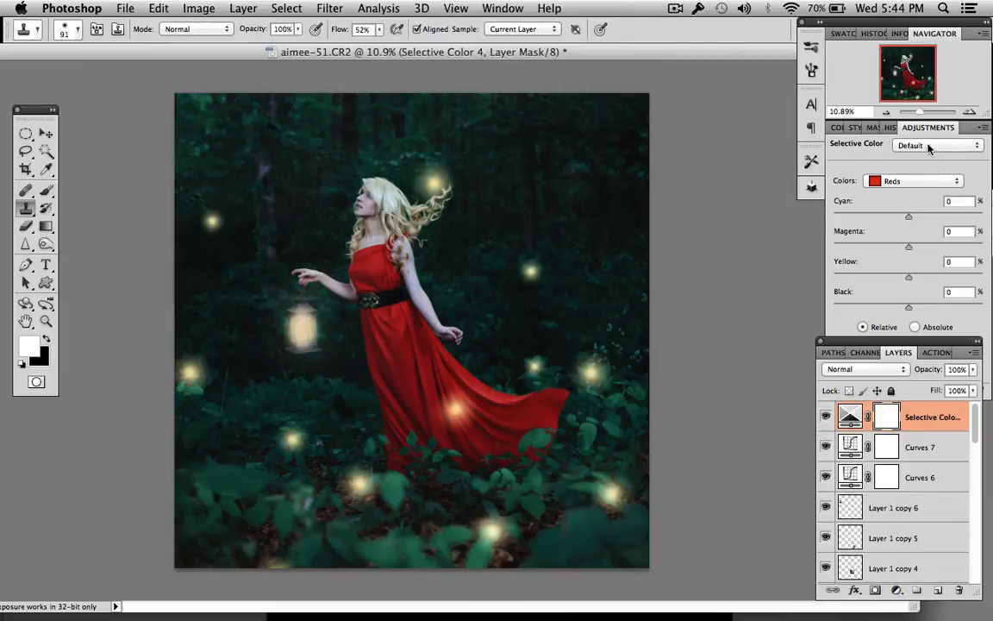
left_click(897, 181)
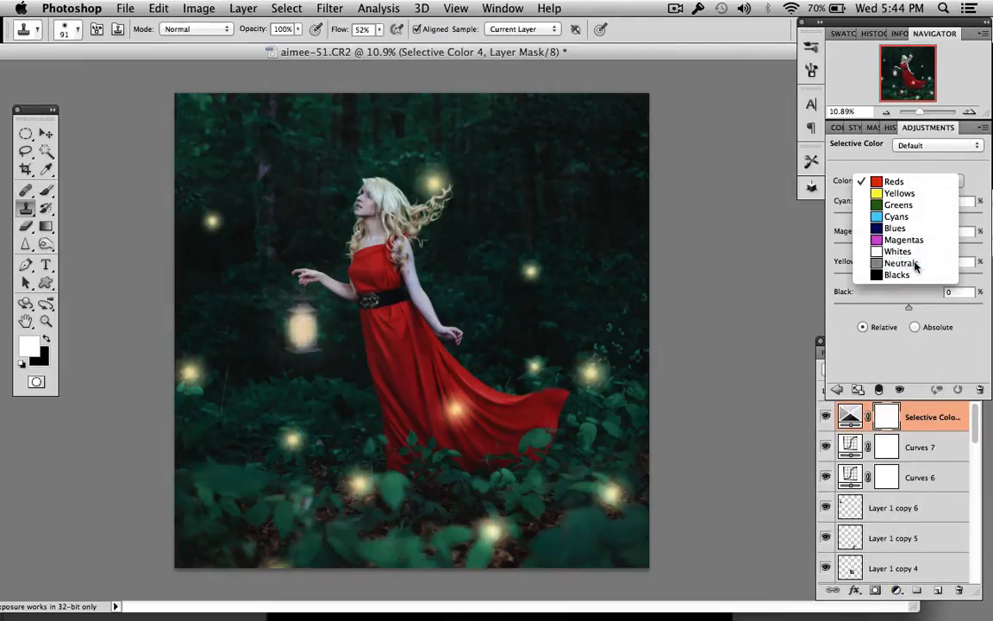
left_click(888, 258)
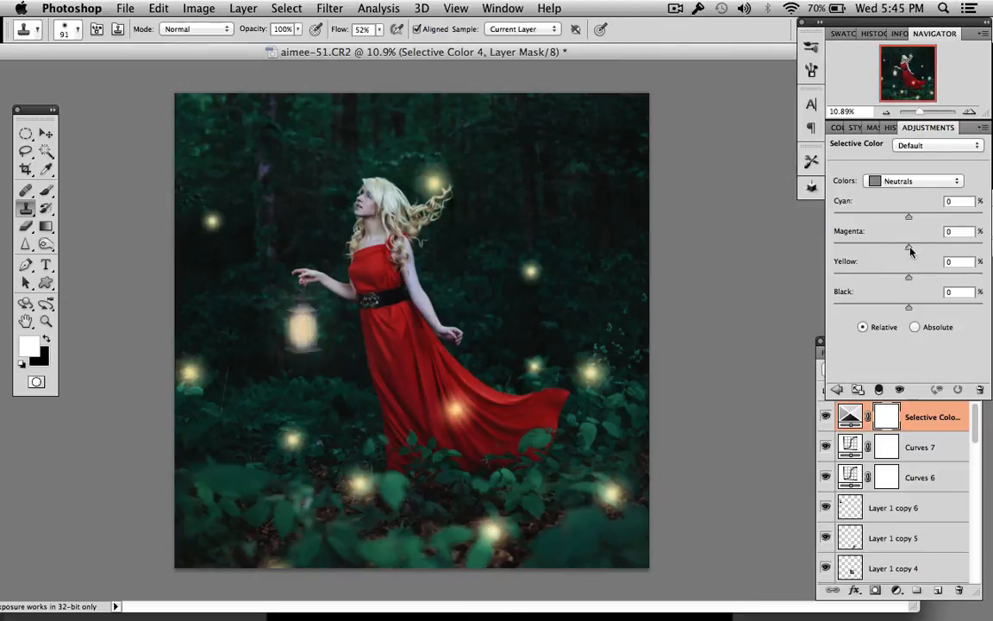
left_click_drag(909, 248, 914, 250)
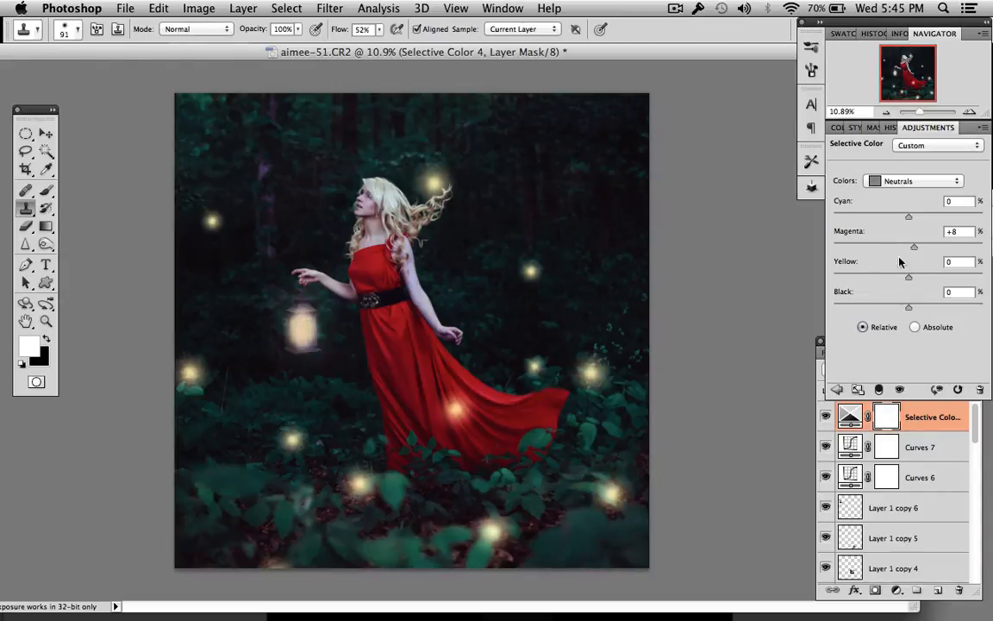
left_click_drag(908, 276, 905, 276)
left_click_drag(896, 278, 900, 279)
- Set the magenta of the Blacks to +4% in the Selective Color adjustment, leaving their black at 0
left_click(897, 181)
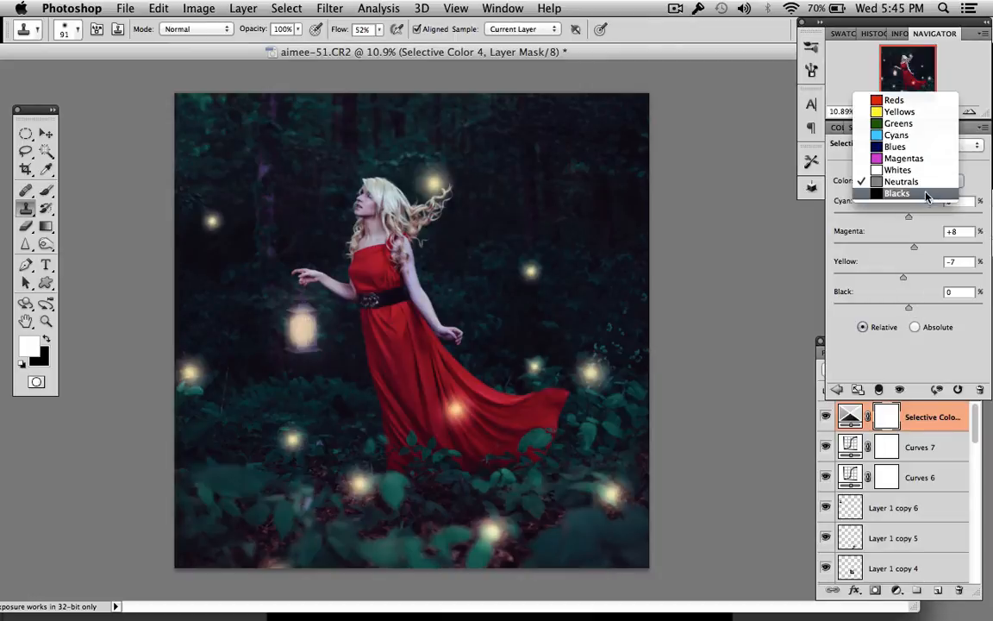
left_click(897, 197)
left_click_drag(911, 308, 908, 308)
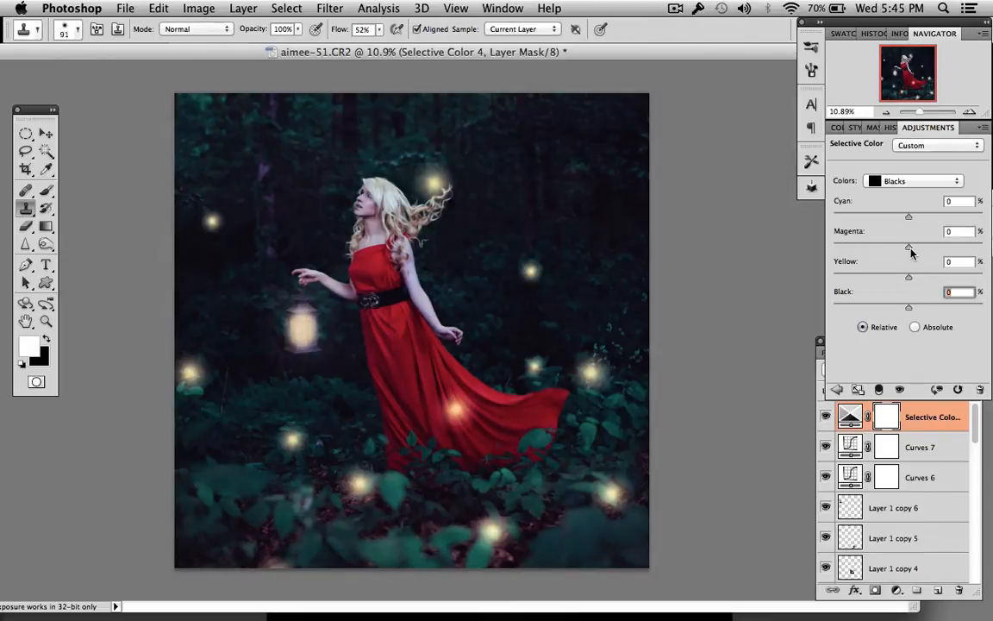
left_click_drag(910, 248, 911, 248)
- Compare the image with and without the new Selective Color layer and reduce its opacity to 58%
left_click(850, 416)
left_click(826, 416)
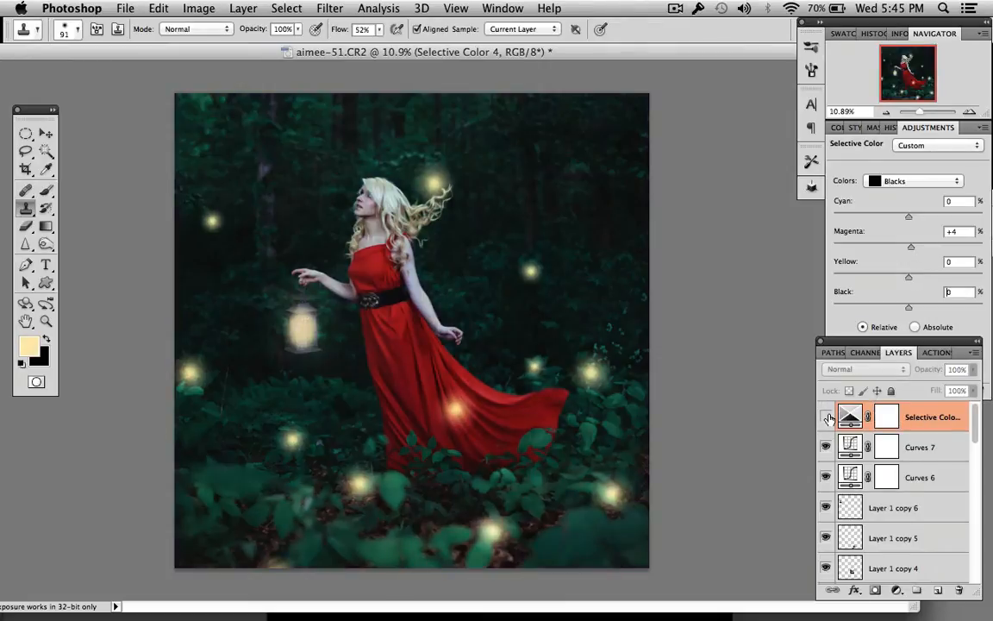
left_click(826, 417)
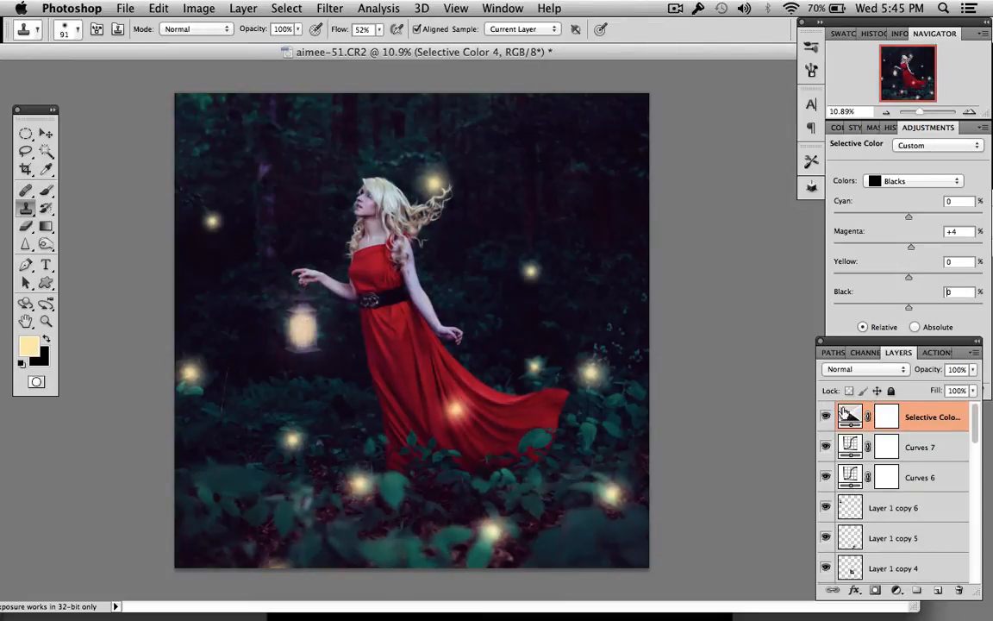
left_click(972, 371)
left_click_drag(971, 387, 946, 387)
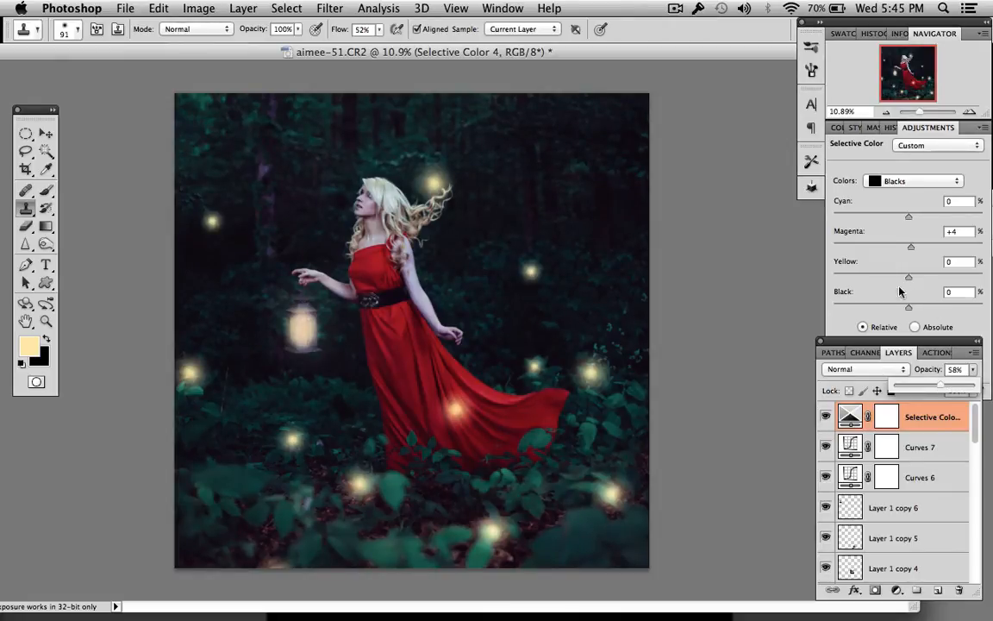
- Erase the Curves 7 mask over the woman's face, hair and upper body with a soft 411 px eraser at 82% opacity
left_click(863, 450)
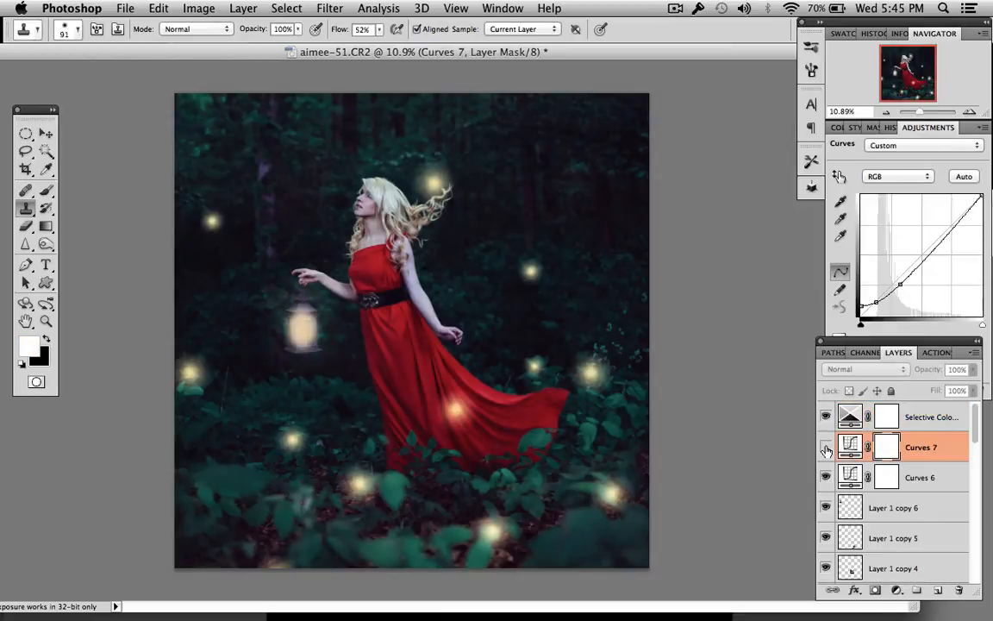
left_click(26, 226)
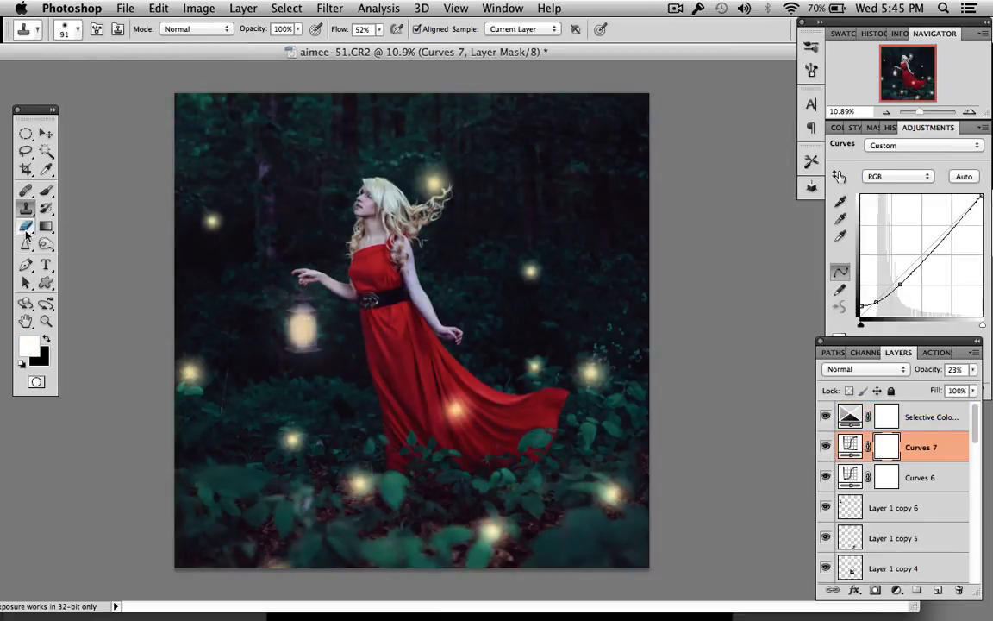
right_click(377, 218)
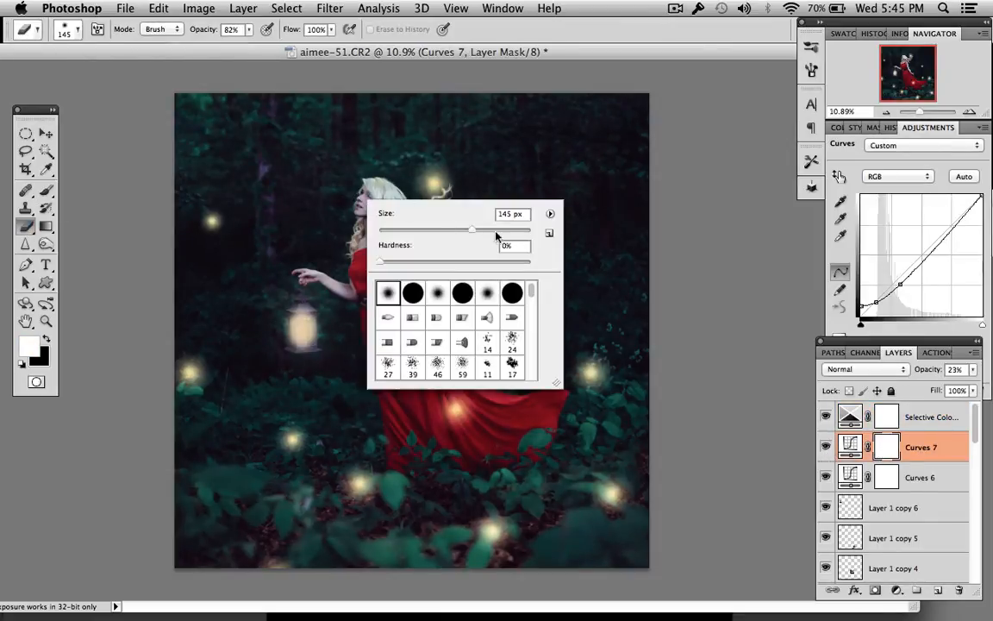
left_click(507, 230)
left_click(371, 208)
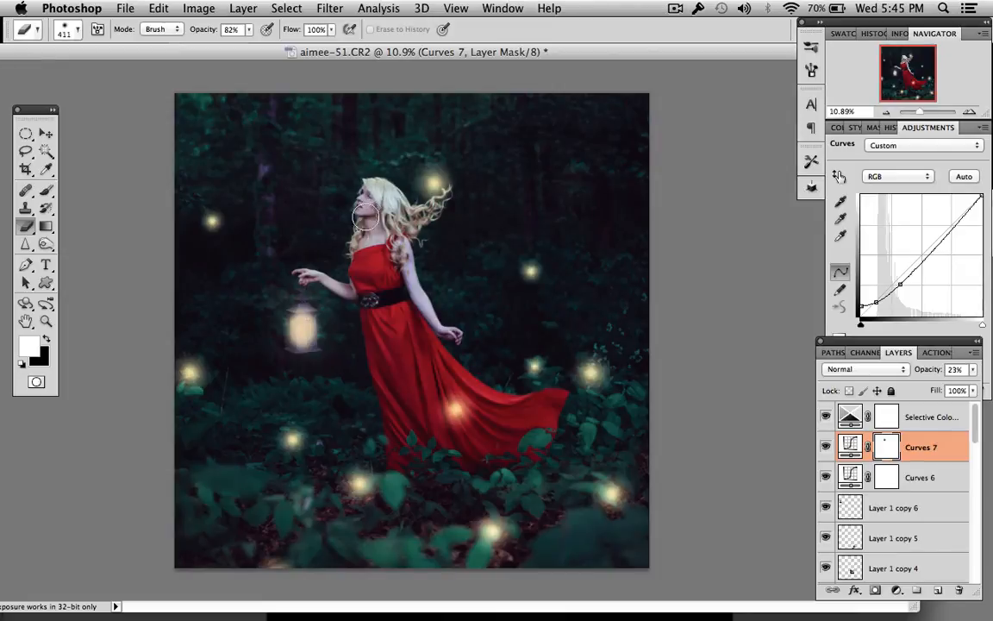
mouse_move(392, 224)
left_mouse_down()
mouse_move(404, 271)
mouse_move(378, 233)
mouse_move(363, 235)
mouse_move(363, 266)
mouse_move(401, 299)
left_mouse_up()
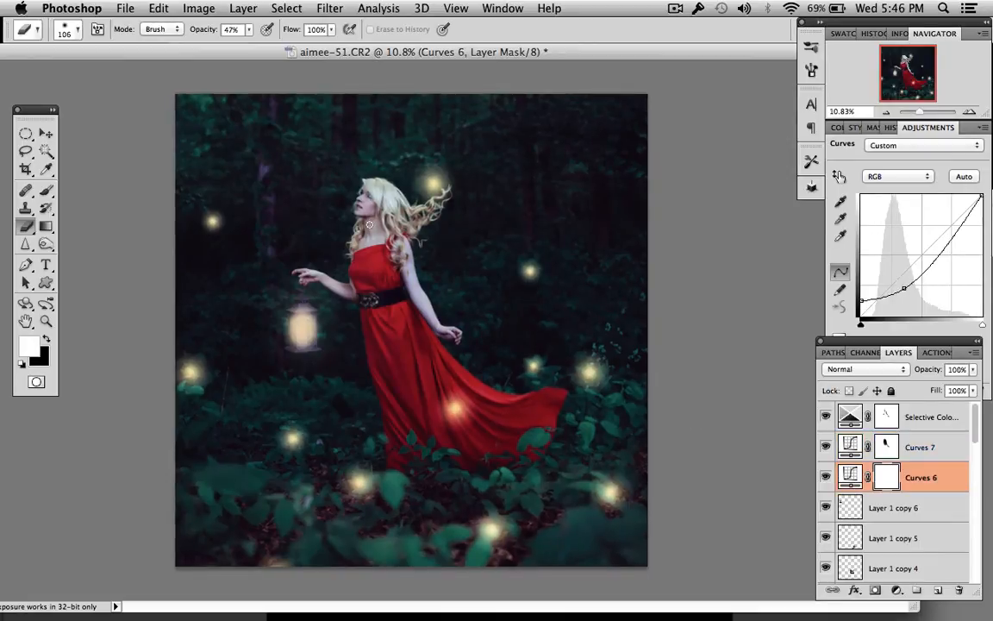
- Erase the Curves 6 mask over the face and neck with a 277 px eraser at 47% opacity and compare the layer on and off
right_click(379, 275)
left_click_drag(494, 306, 521, 308)
left_click(368, 201)
left_click_drag(368, 201, 382, 239)
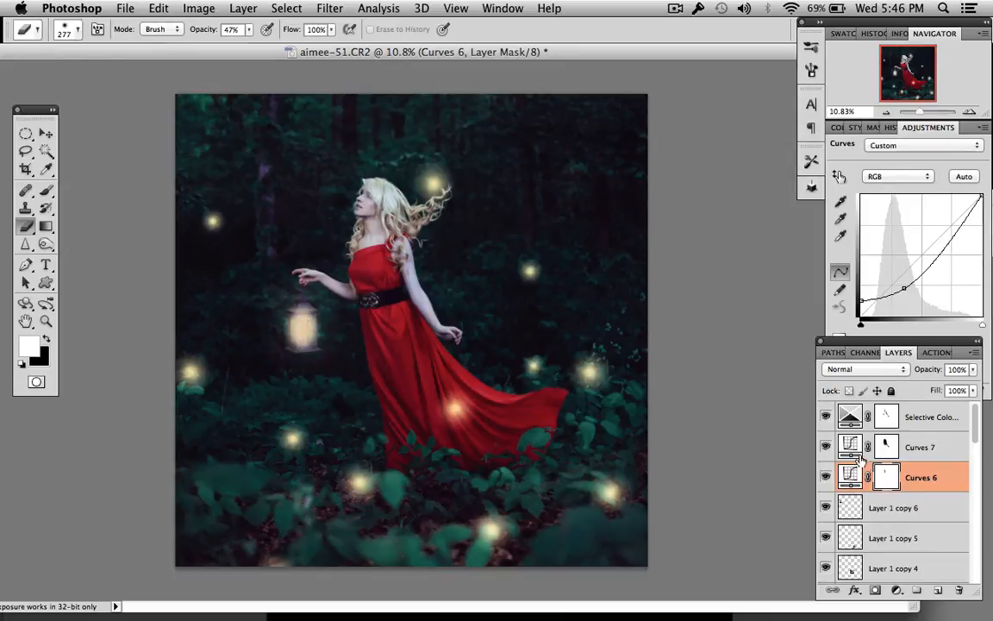
left_click(826, 476)
left_click(826, 477)
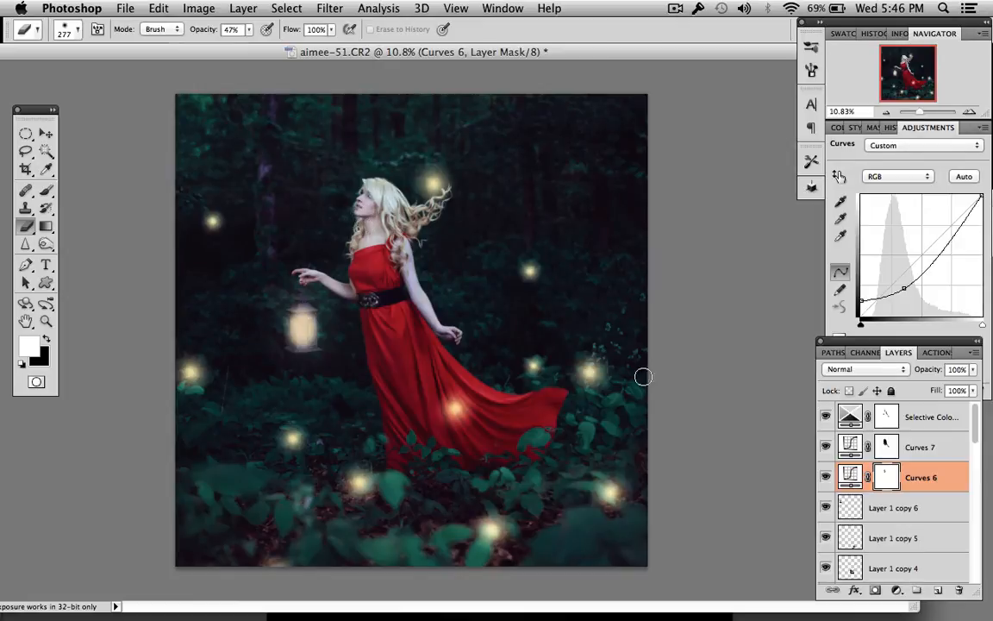
left_click(826, 479)
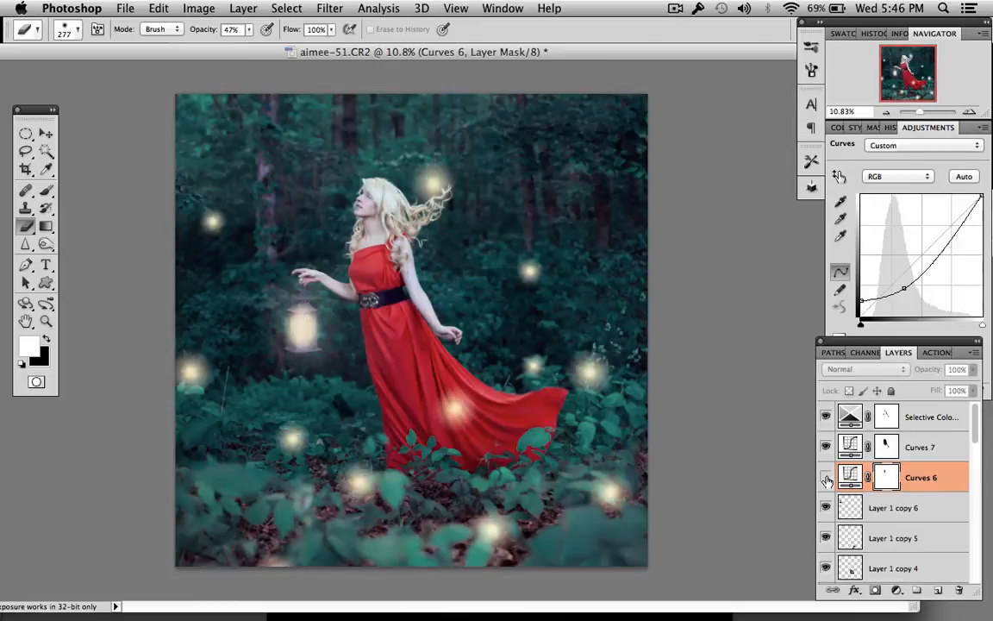
left_click(826, 478)
- Add an Exposure adjustment on top of the layer stack with offset +0.0288 and gamma correction 0.82
left_click(929, 417)
left_click(896, 589)
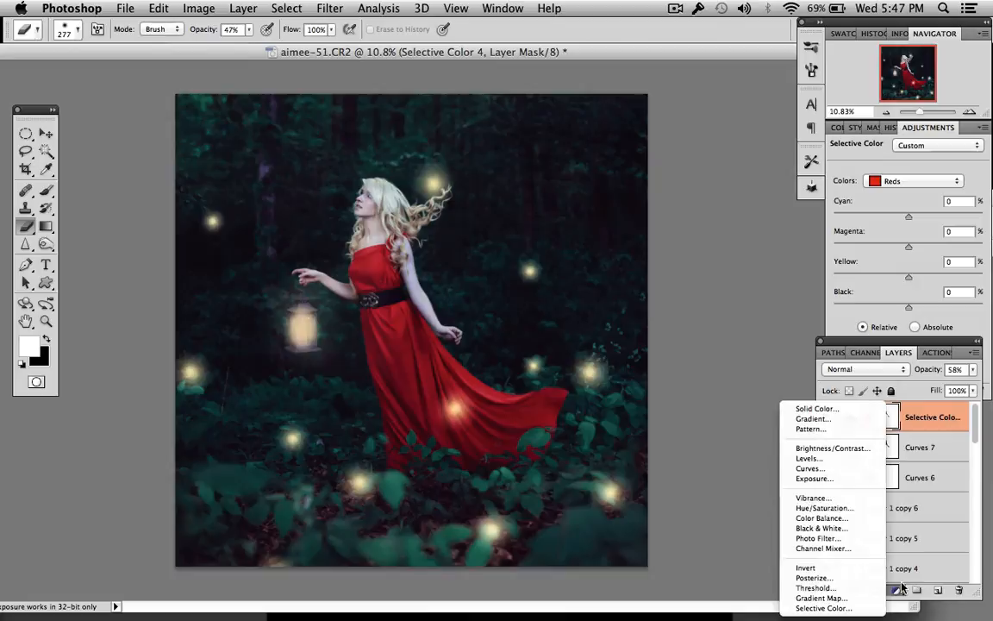
left_click(840, 478)
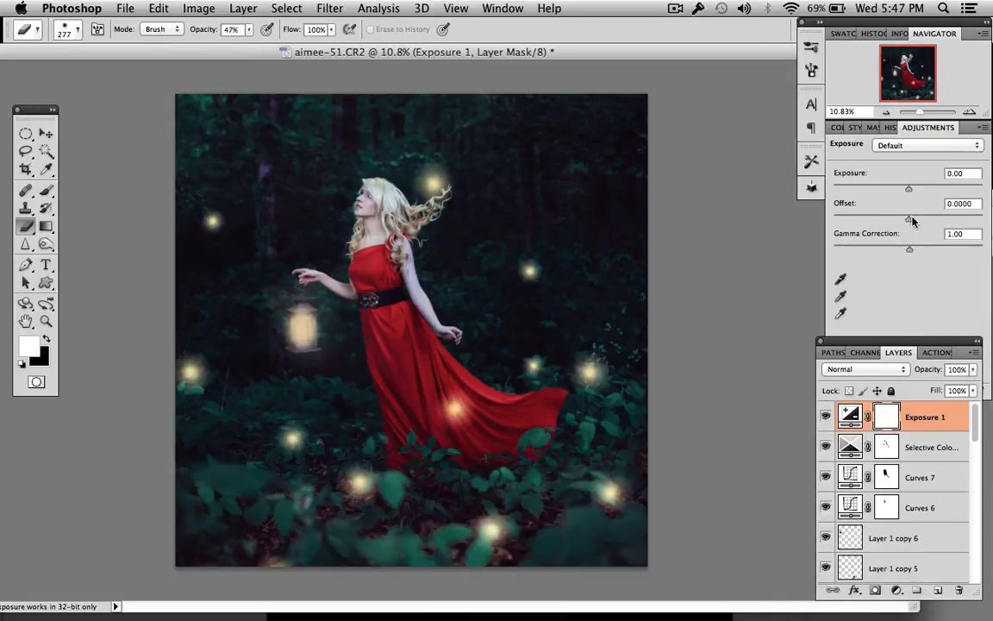
left_click(913, 221)
left_click_drag(912, 220, 915, 249)
left_click(915, 221)
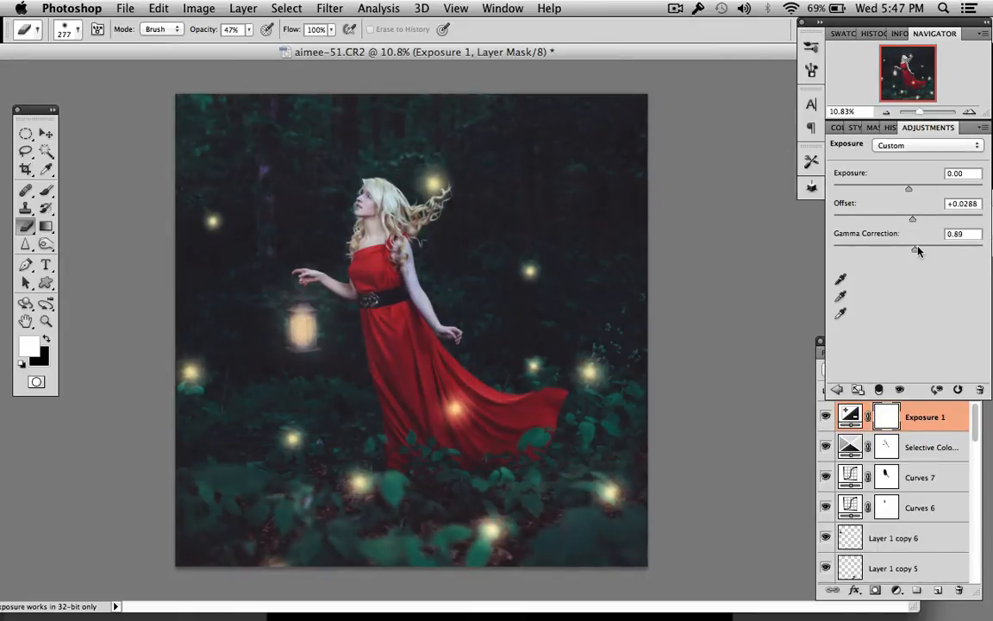
left_click_drag(918, 251, 919, 249)
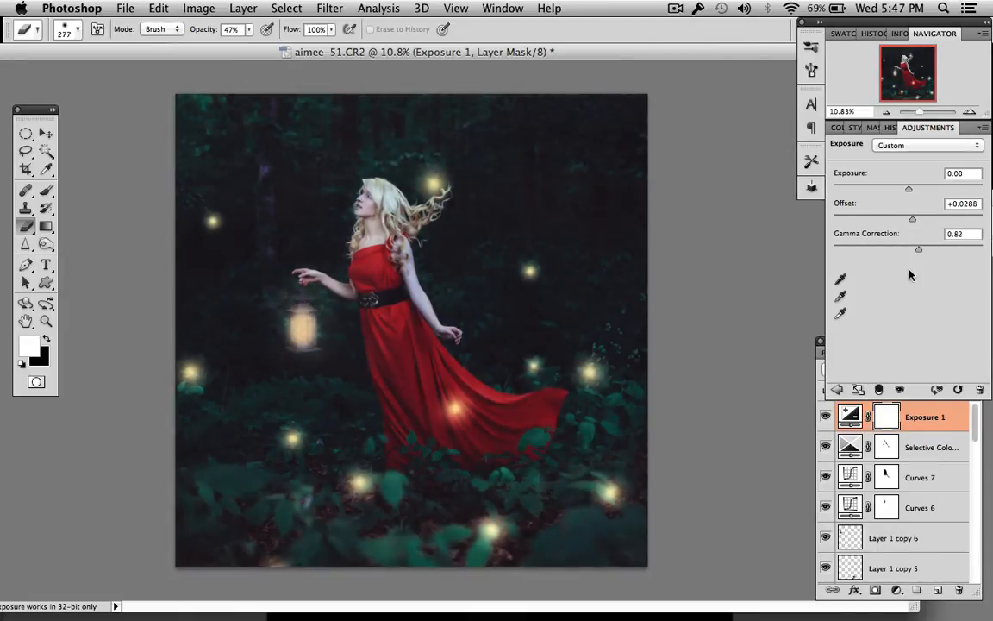
- Compare the image with and without the Exposure adjustment and reduce its opacity to 69%
left_click(919, 422)
left_click(827, 417)
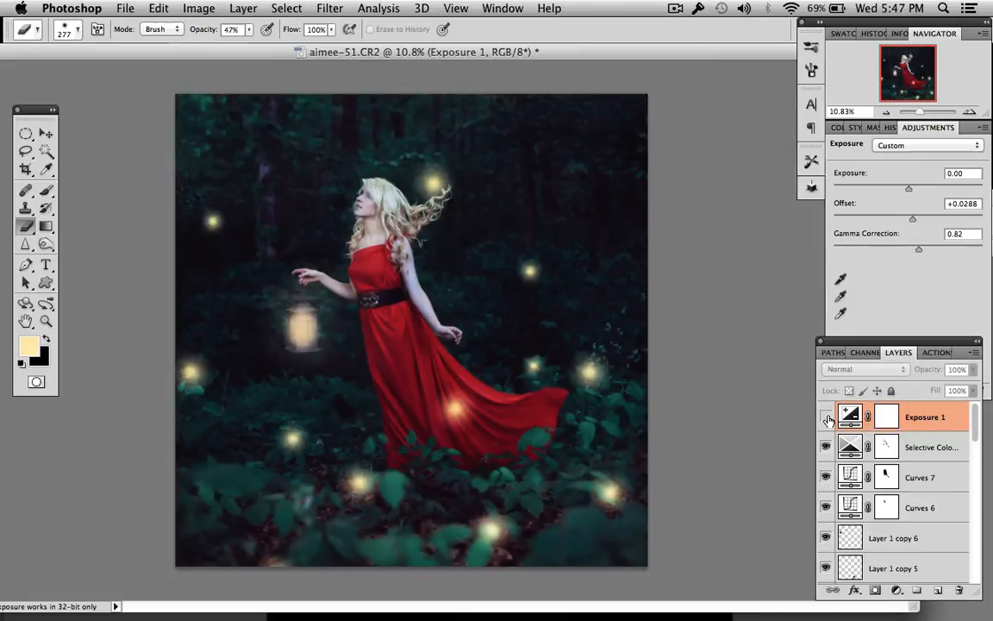
left_click(826, 417)
left_click_drag(972, 370, 950, 391)
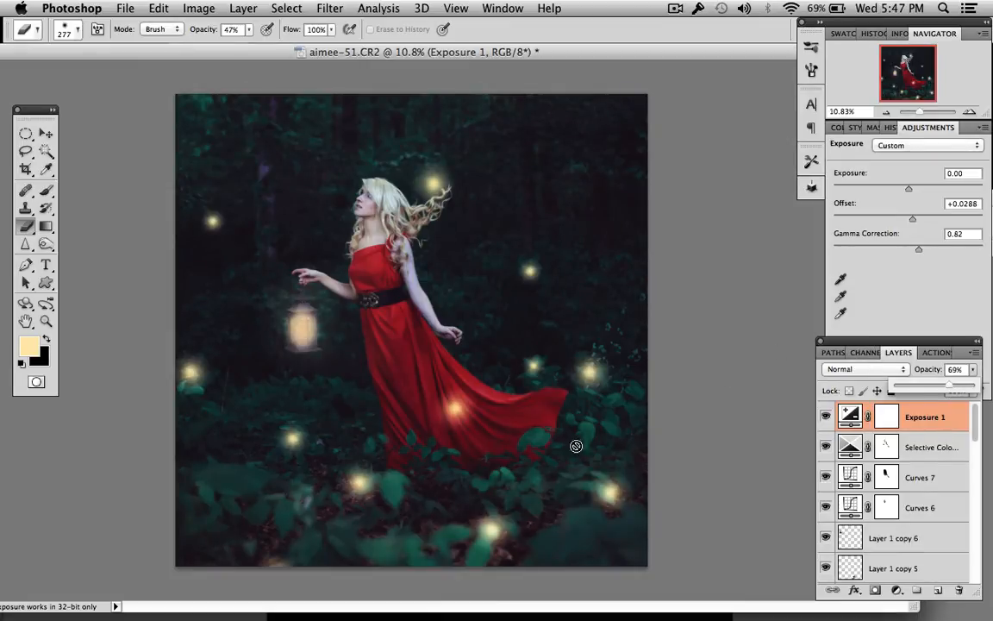
- Add another Selective Color adjustment above Exposure 1 and set the Greens to cyan 0 and yellow -100%
left_click(897, 591)
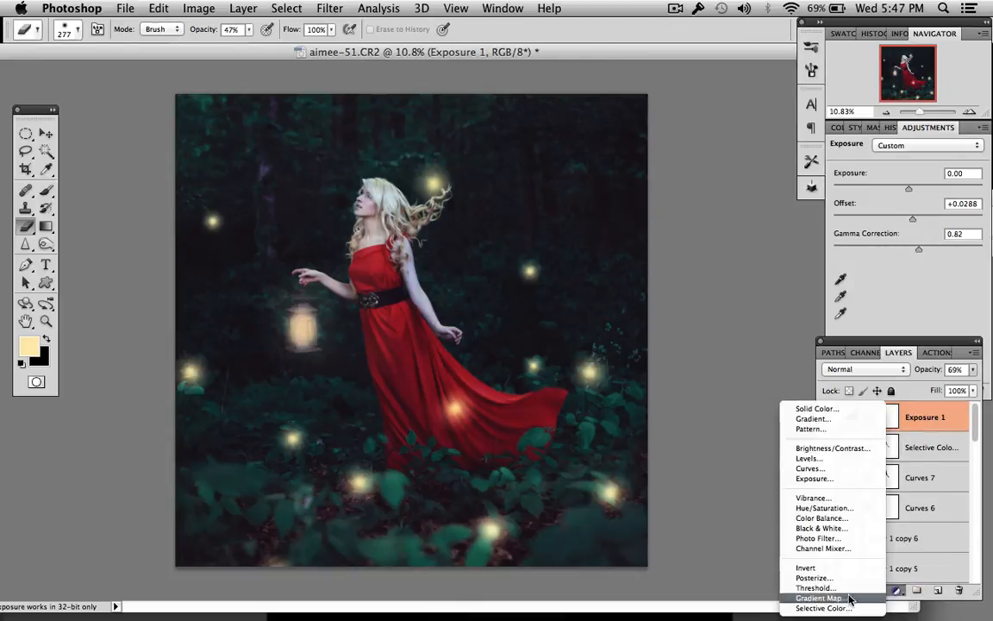
left_click(843, 608)
left_click(921, 186)
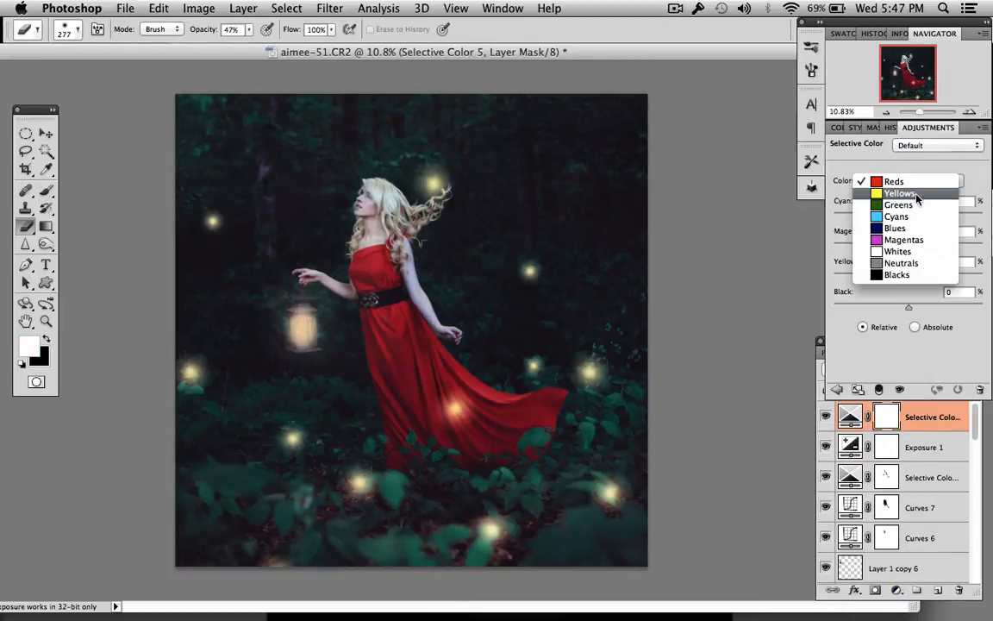
left_click(897, 201)
left_click(908, 218)
left_click_drag(908, 220, 985, 218)
double_click(843, 203)
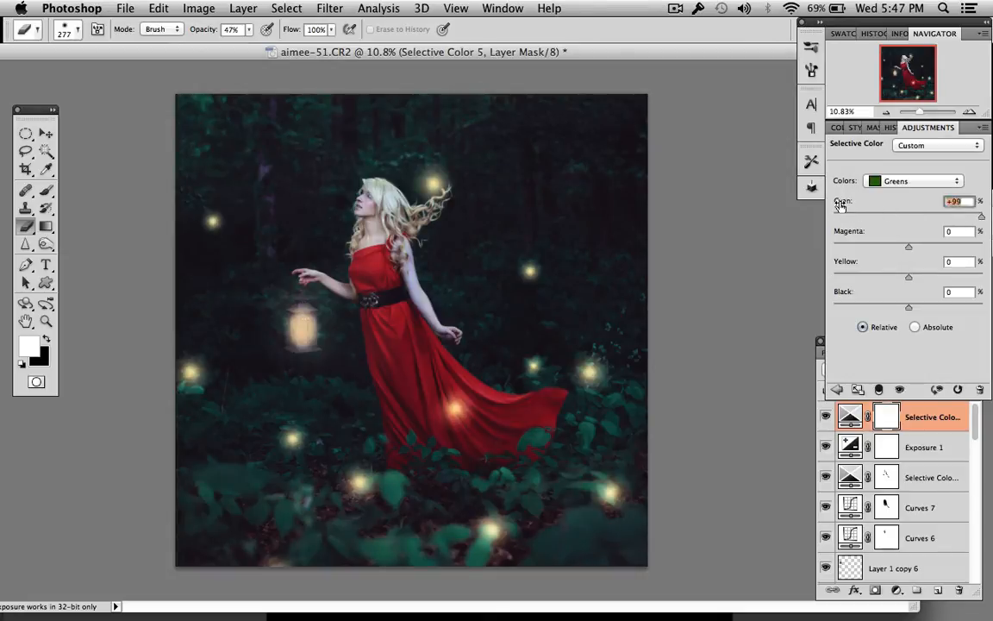
left_click_drag(909, 279, 797, 317)
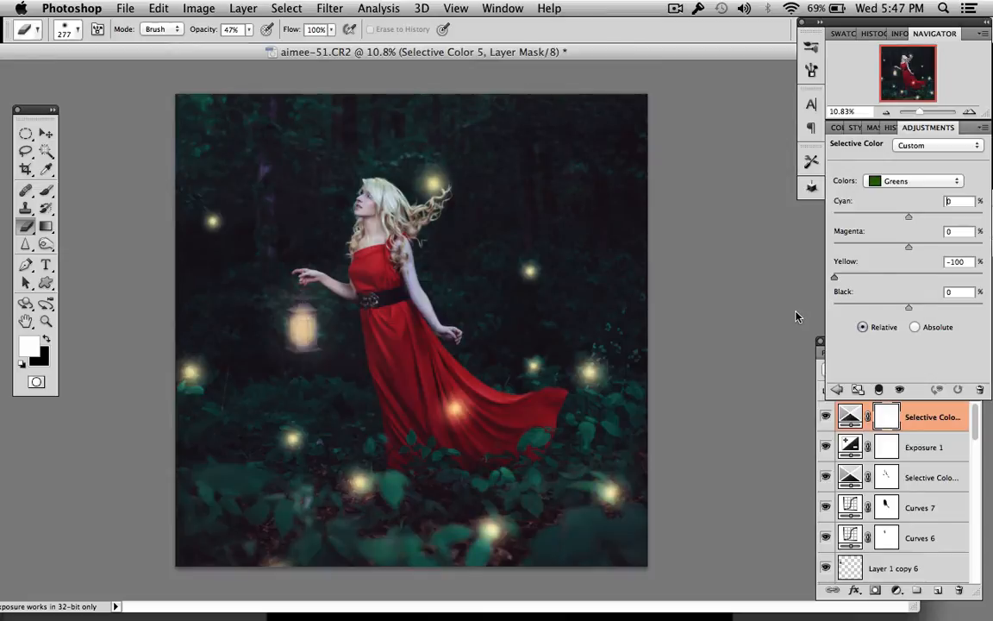
- Set the yellow of the Yellows to -100% in the top Selective Color adjustment and compare the image with and without it
left_click(901, 181)
left_click(888, 168)
left_click_drag(910, 279, 833, 278)
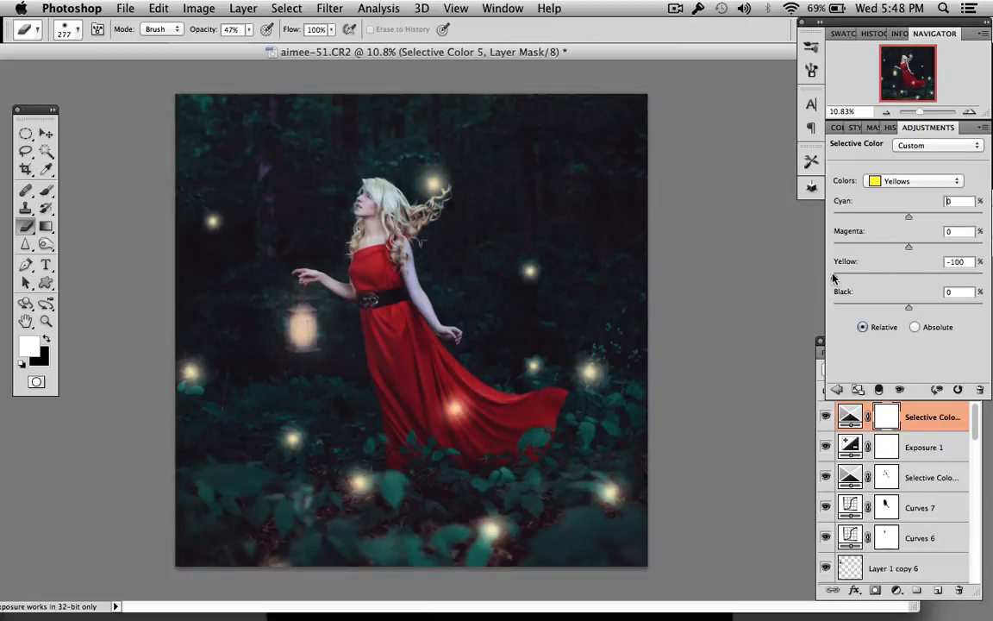
left_click(827, 418)
left_click(828, 418)
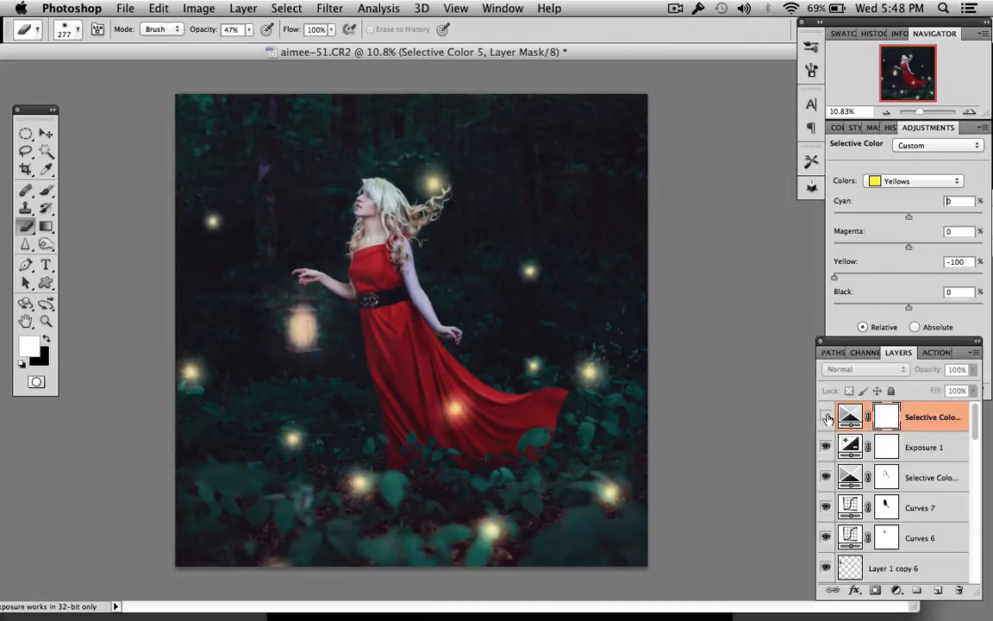
scroll(560, 275, "up", 3)
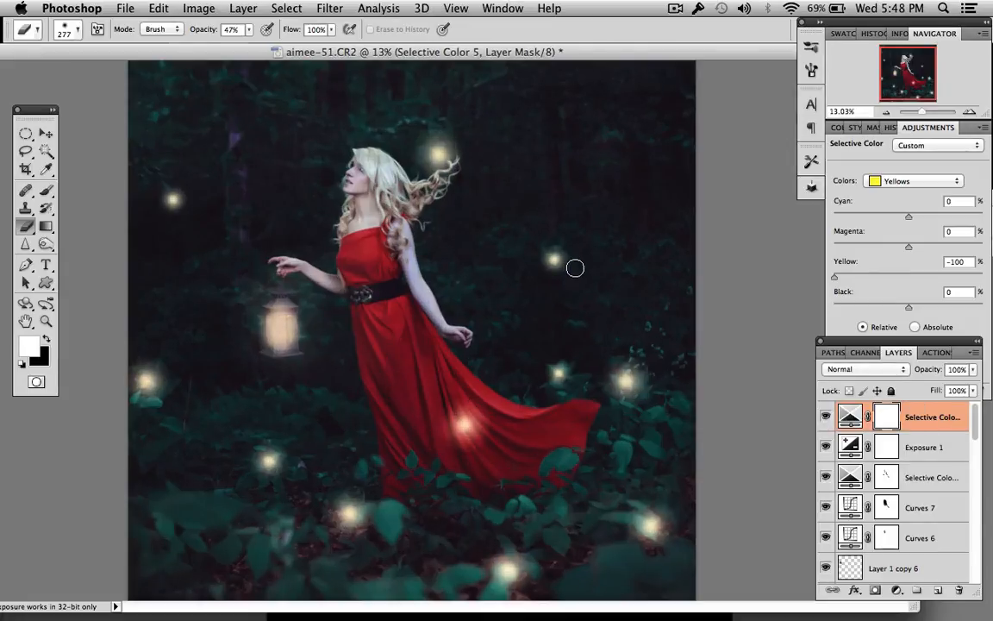
scroll(574, 269, "up", 3)
scroll(578, 271, "up", 5)
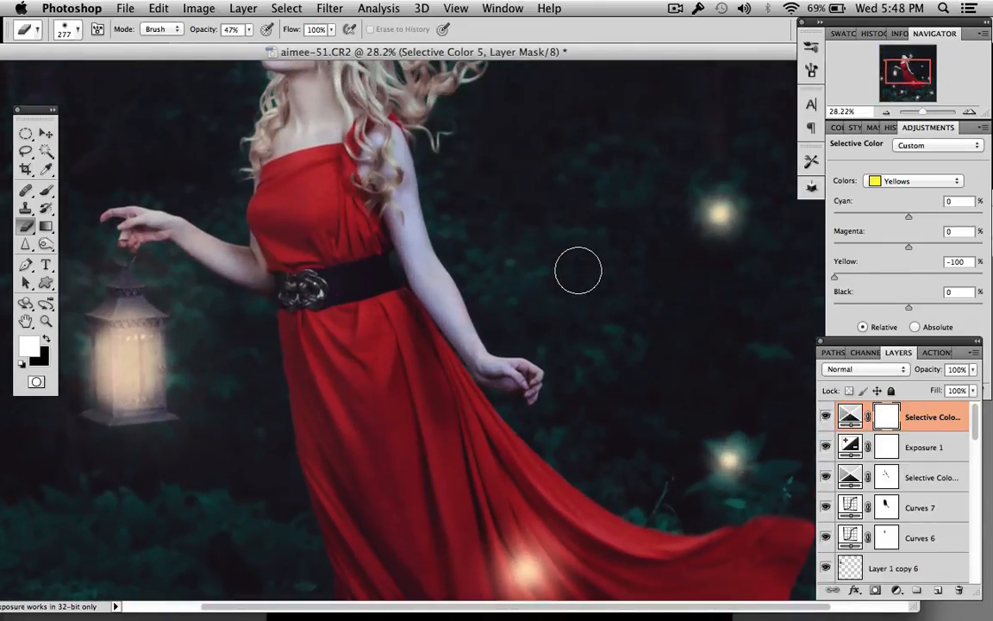
scroll(578, 271, "up", 3)
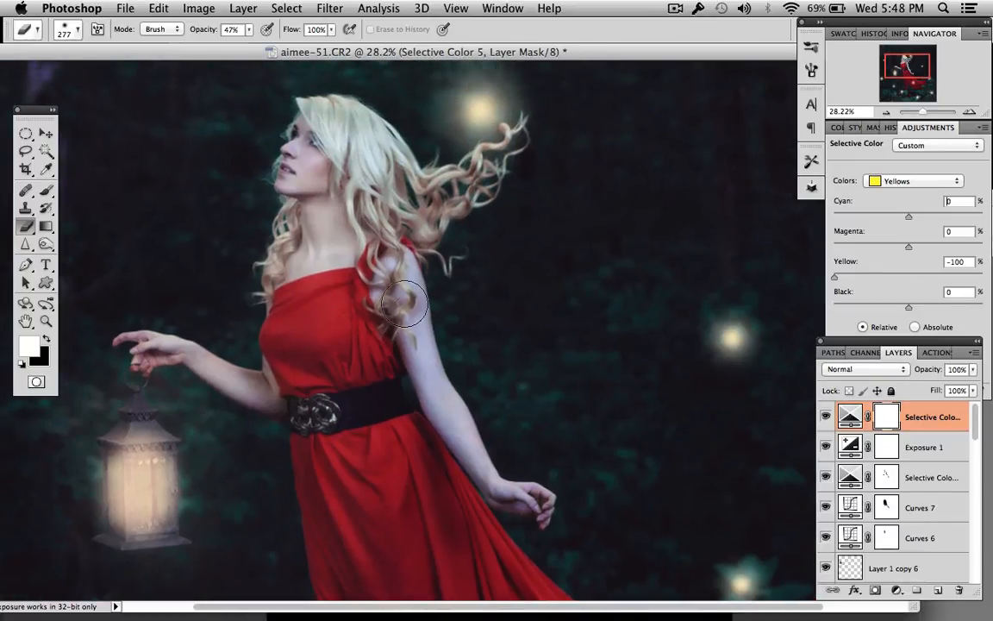
scroll(563, 366, "down", 10)
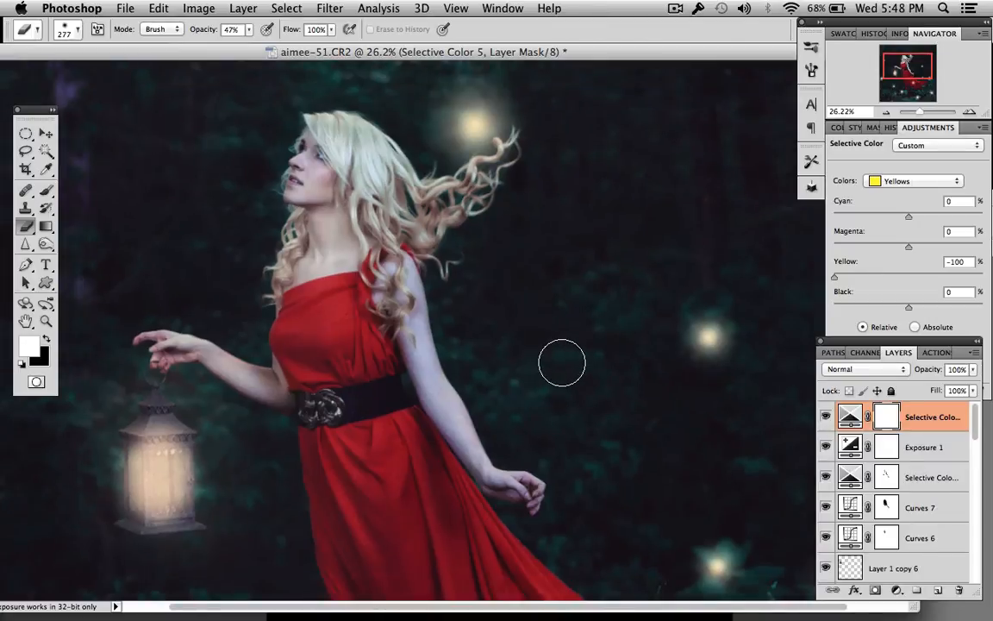
scroll(562, 364, "up", 5)
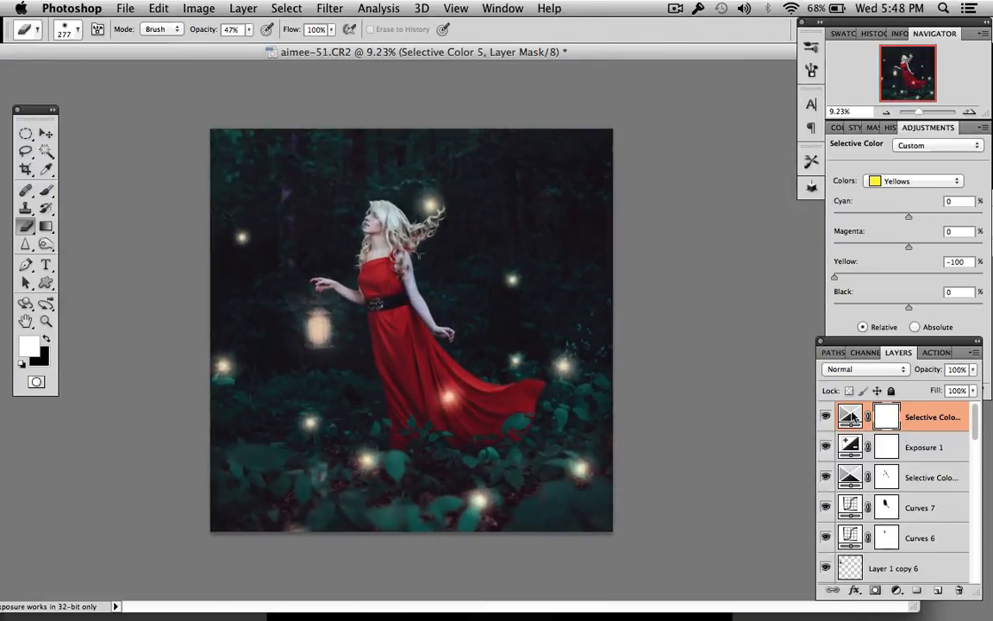
- Add a Hue/Saturation adjustment directly above the Background copy 2 layer
scroll(934, 477, "down", 8)
scroll(936, 480, "down", 3)
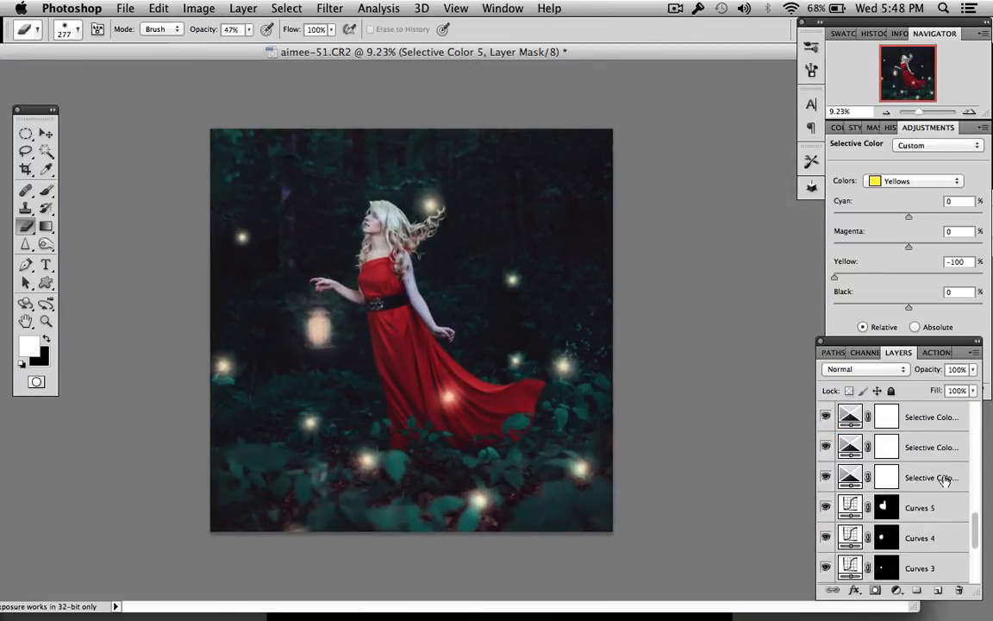
scroll(948, 479, "down", 5)
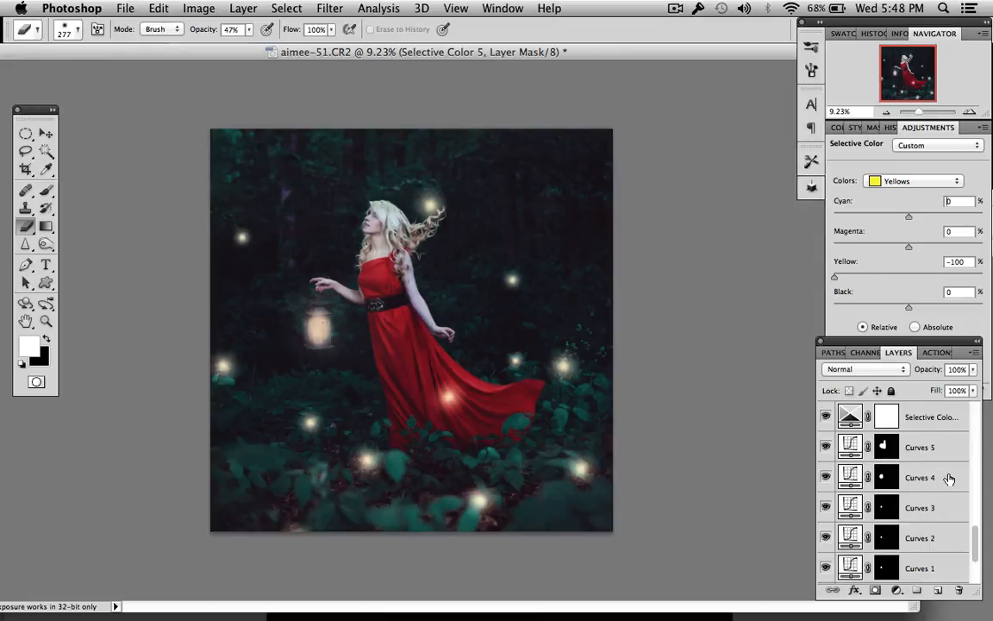
left_click(916, 509)
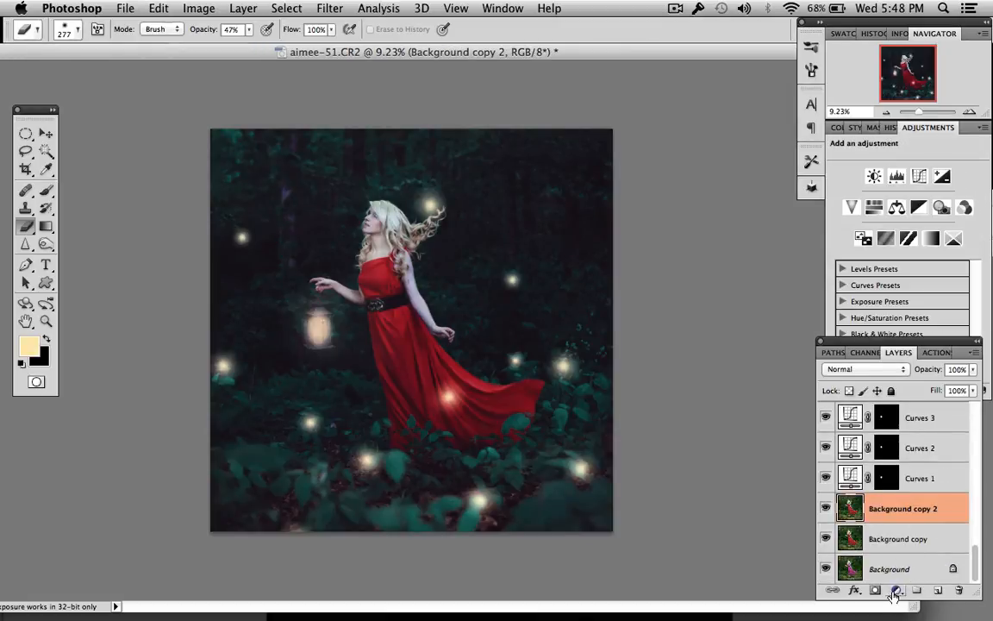
left_click(896, 590)
left_click(862, 508)
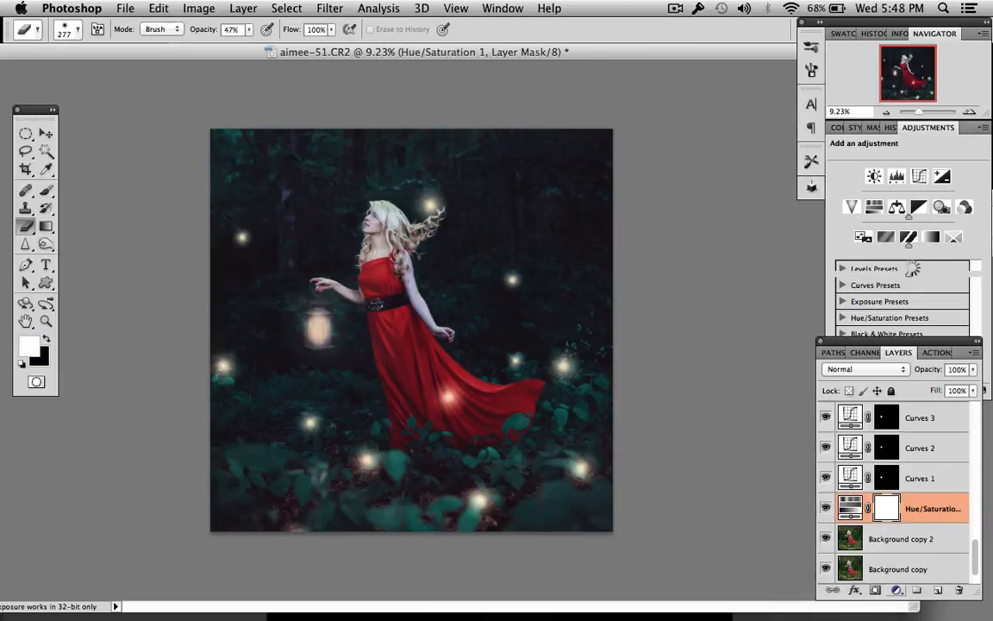
- Set the master saturation of the Hue/Saturation adjustment to -15 and compare the image with and without it
left_click_drag(909, 244, 907, 246)
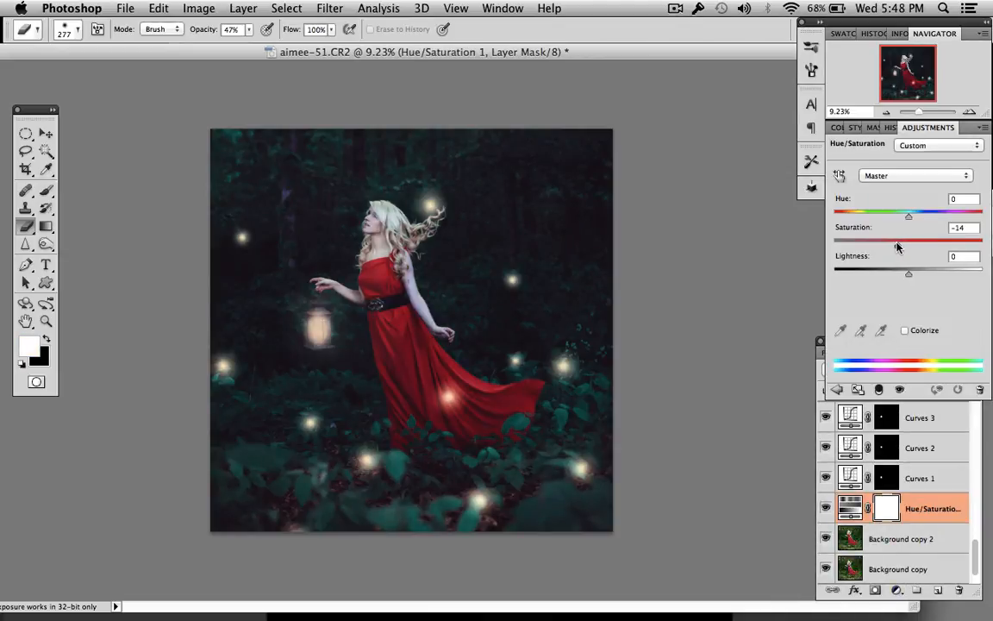
left_click_drag(895, 248, 898, 248)
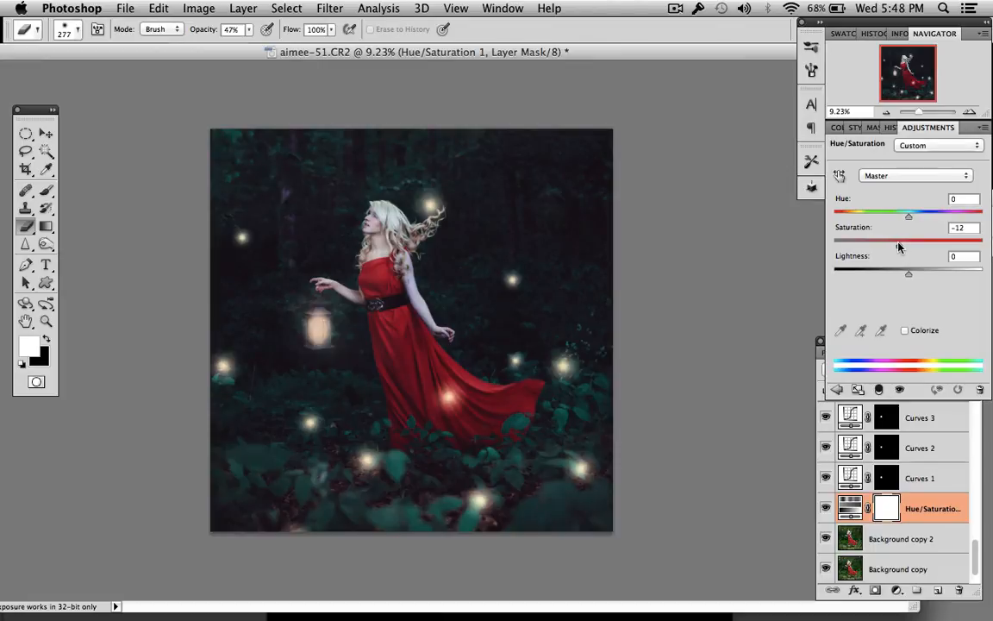
left_click(826, 508)
left_click(827, 508)
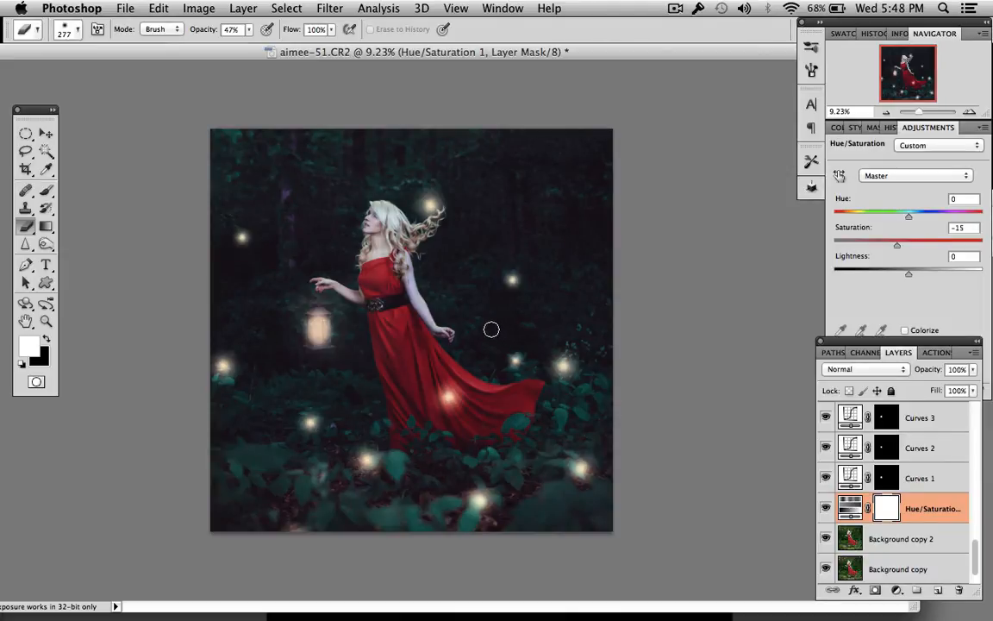
- Lasso the woman's lowered arm from shoulder to hand and feather the selection
scroll(491, 329, "up", 1)
scroll(492, 330, "up", 5)
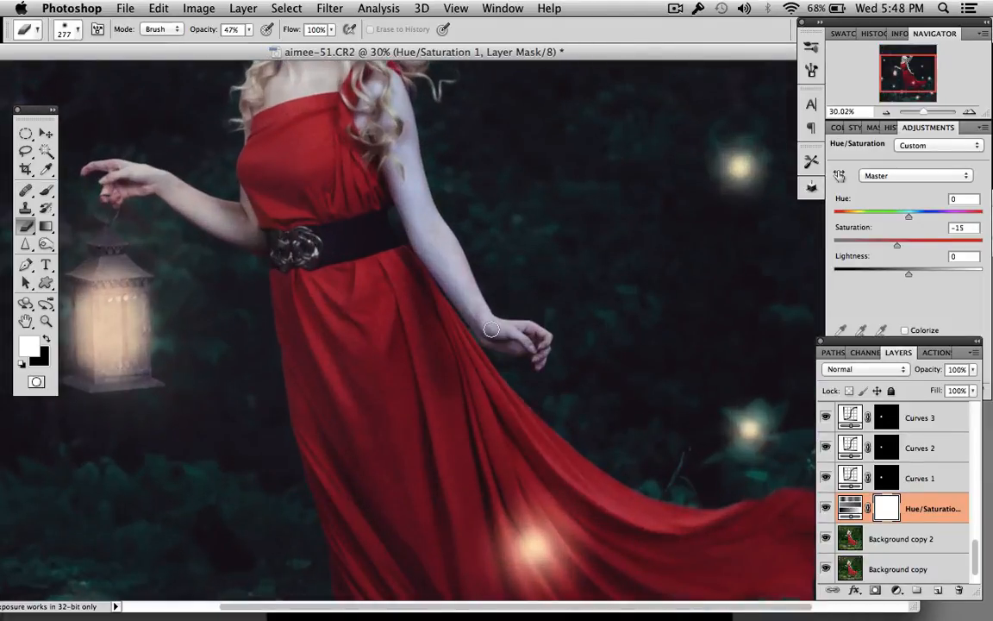
scroll(491, 329, "up", 1)
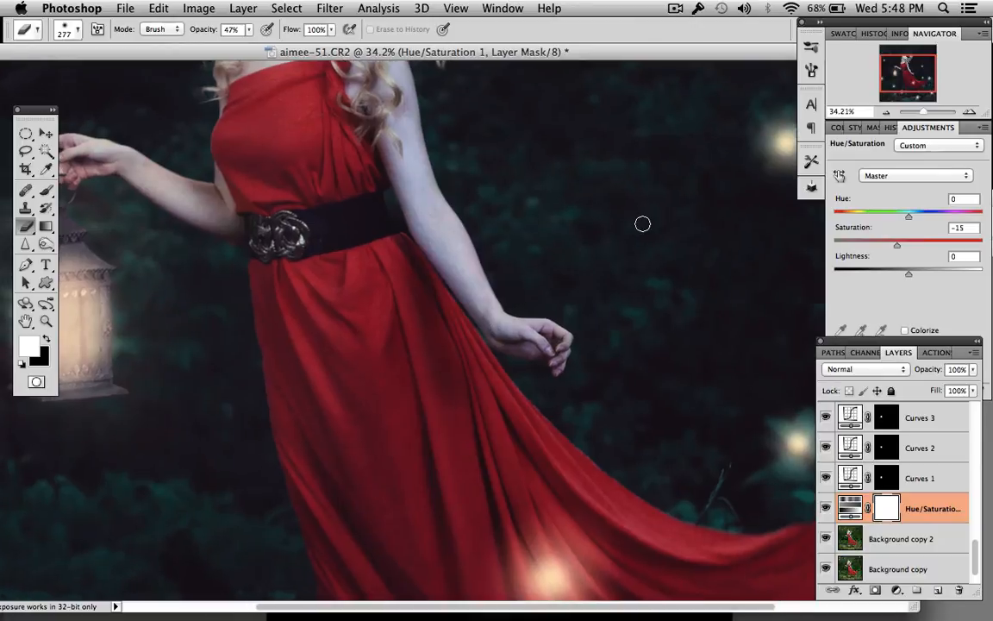
scroll(628, 237, "up", 4)
scroll(626, 240, "up", 3)
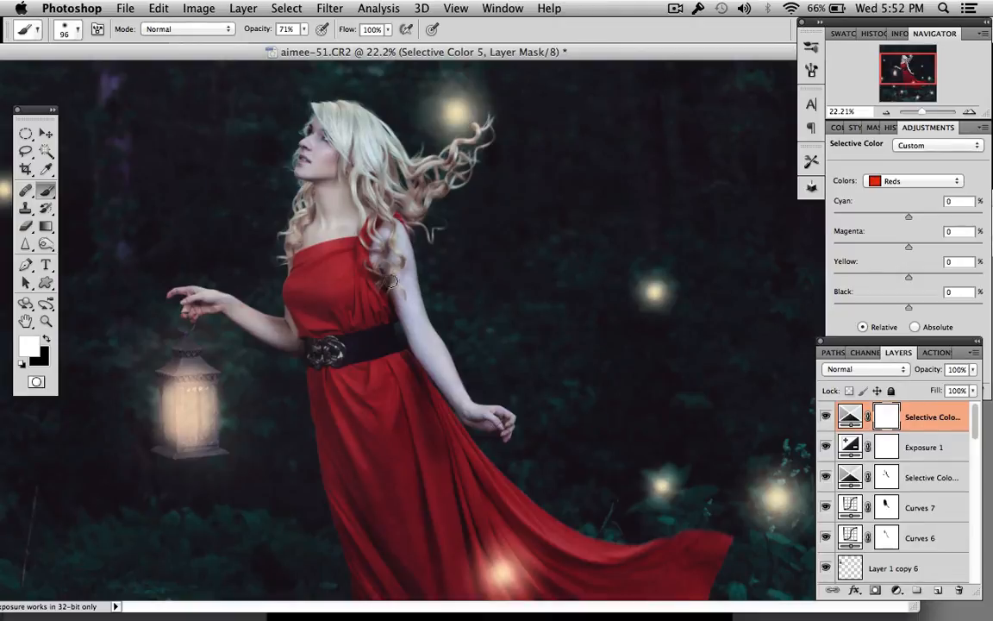
left_click(26, 151)
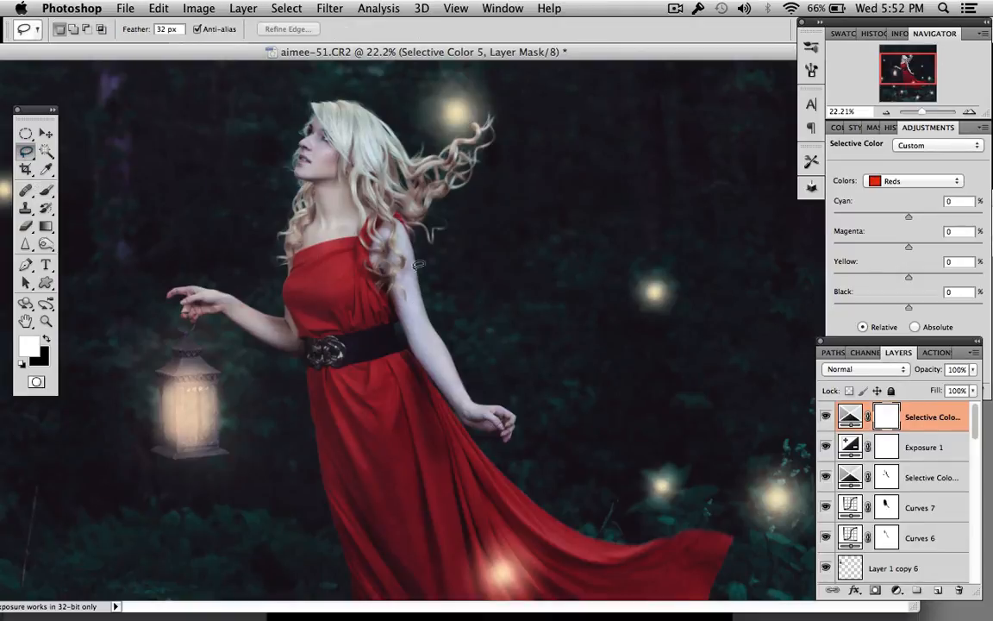
mouse_move(384, 214)
left_mouse_down()
mouse_move(369, 205)
mouse_move(361, 237)
mouse_move(384, 345)
mouse_move(493, 433)
mouse_move(396, 221)
mouse_move(378, 203)
mouse_move(383, 212)
left_mouse_up()
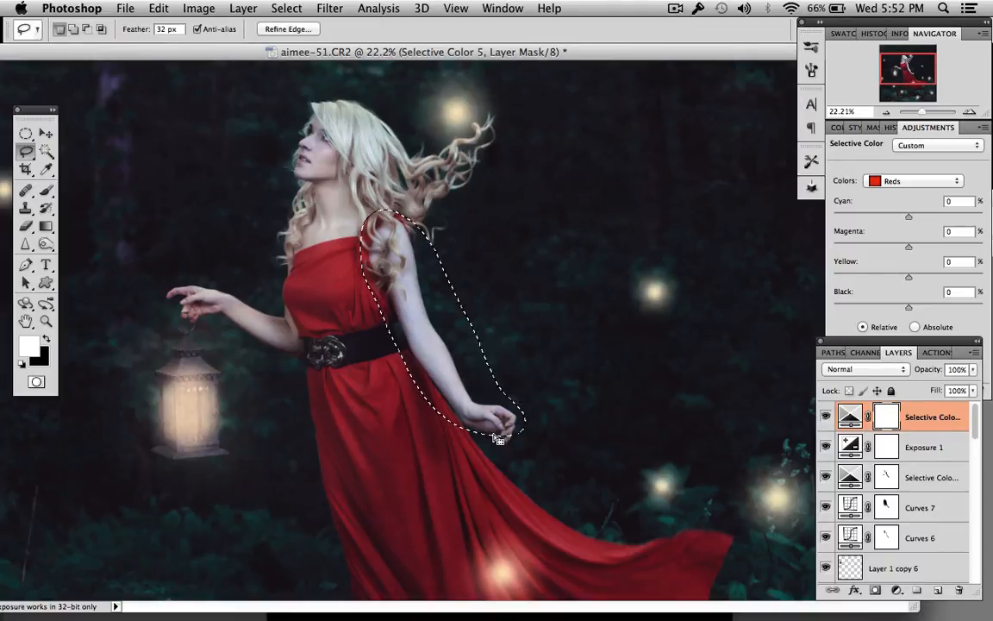
mouse_move(480, 431)
left_mouse_down()
mouse_move(501, 448)
mouse_move(485, 441)
left_mouse_up()
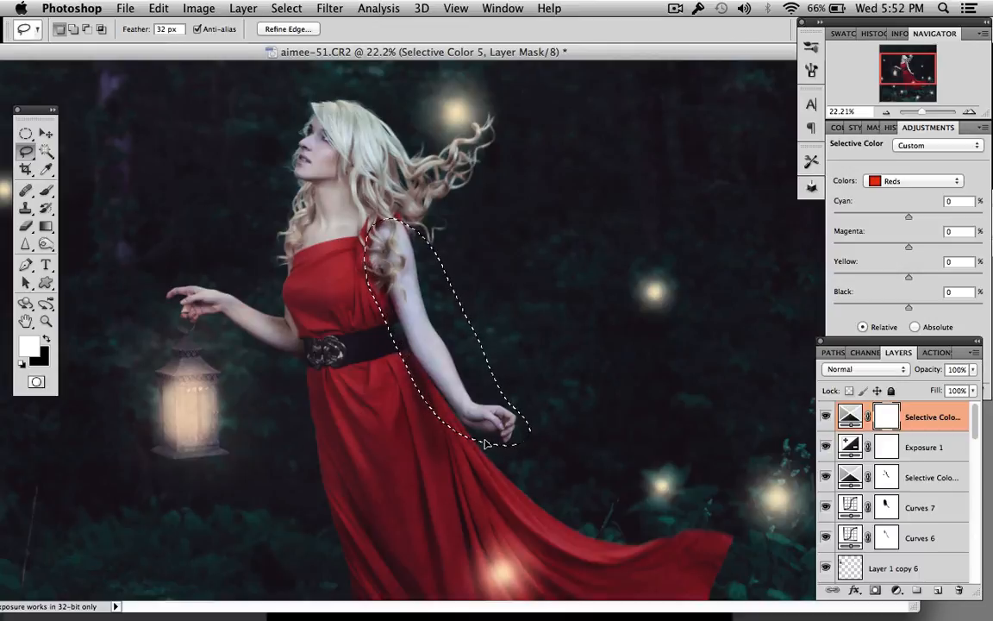
right_click(474, 344)
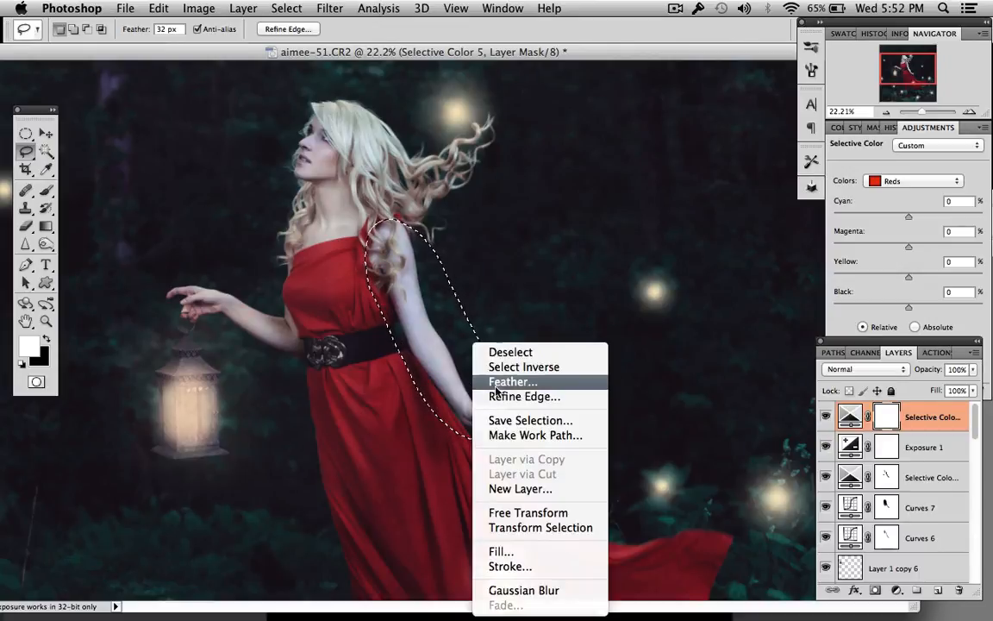
left_click(496, 388)
left_click(564, 290)
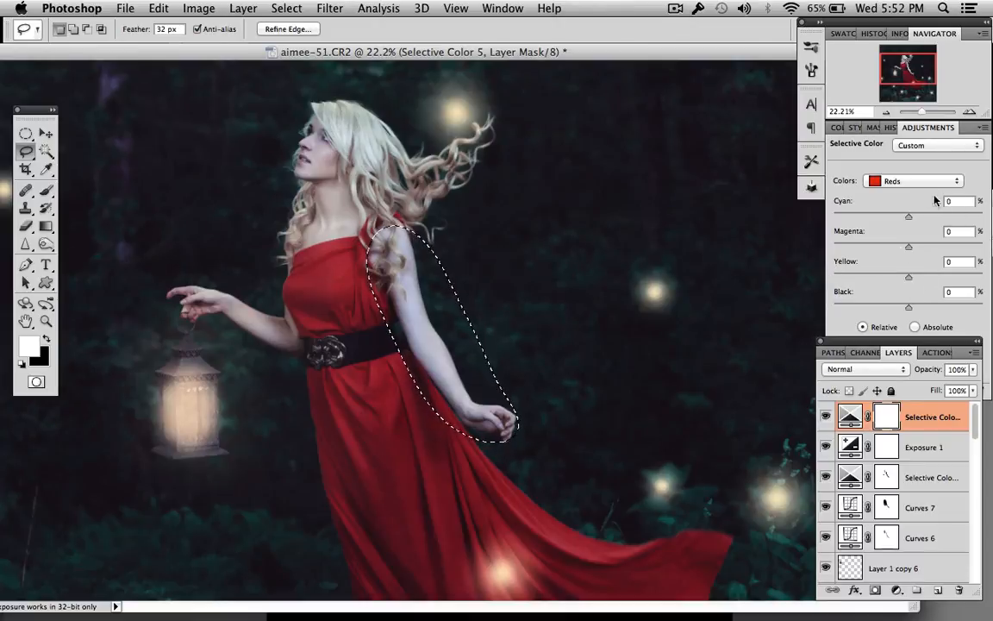
- Add a Curves adjustment limited to the arm selection and lower the Blue channel's white point to output 230
left_click(897, 590)
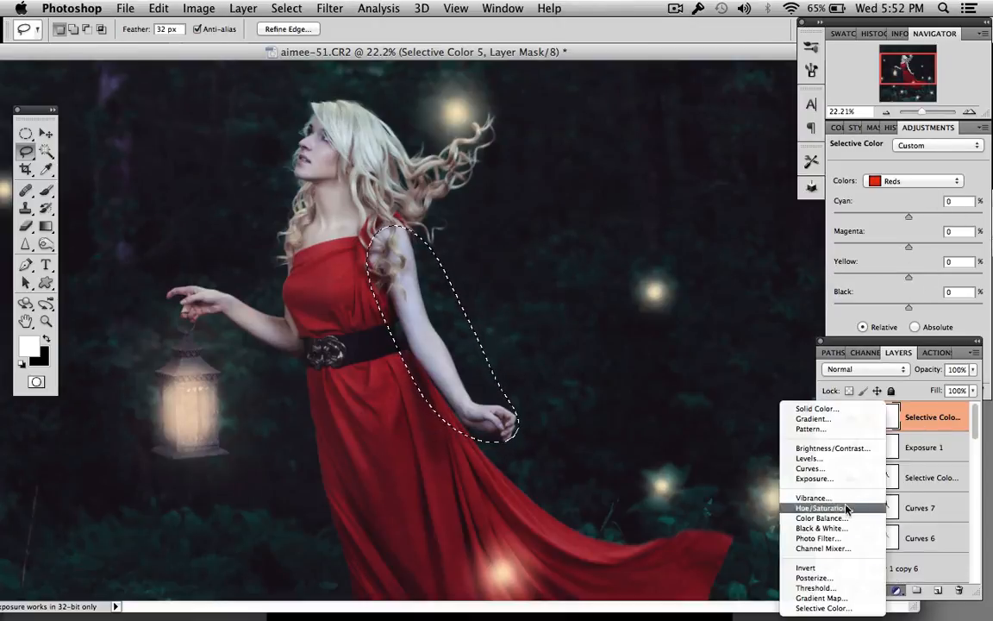
left_click(811, 468)
left_click(888, 176)
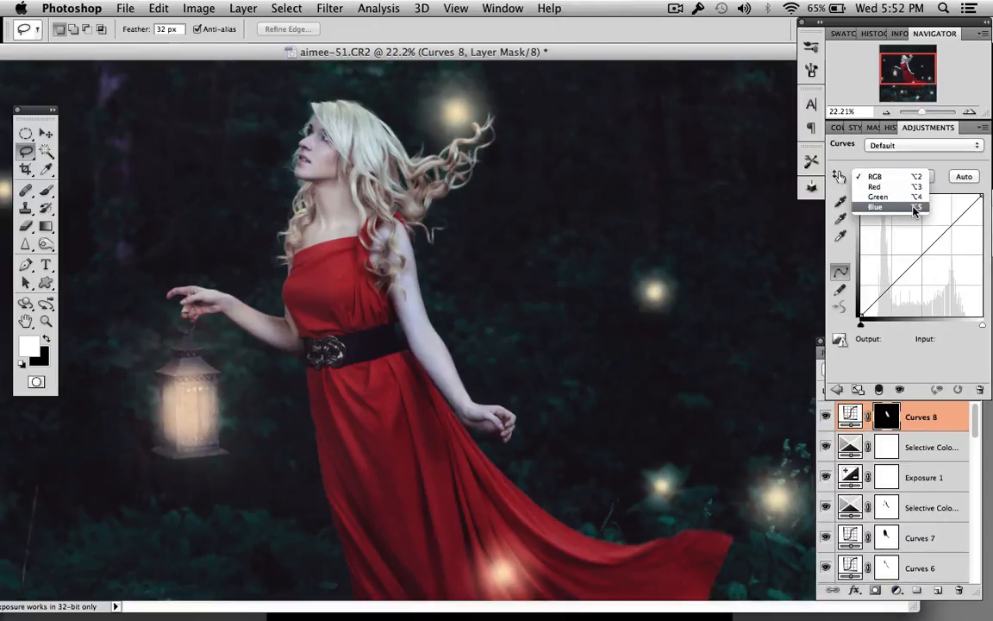
left_click(916, 207)
left_click_drag(981, 196, 983, 209)
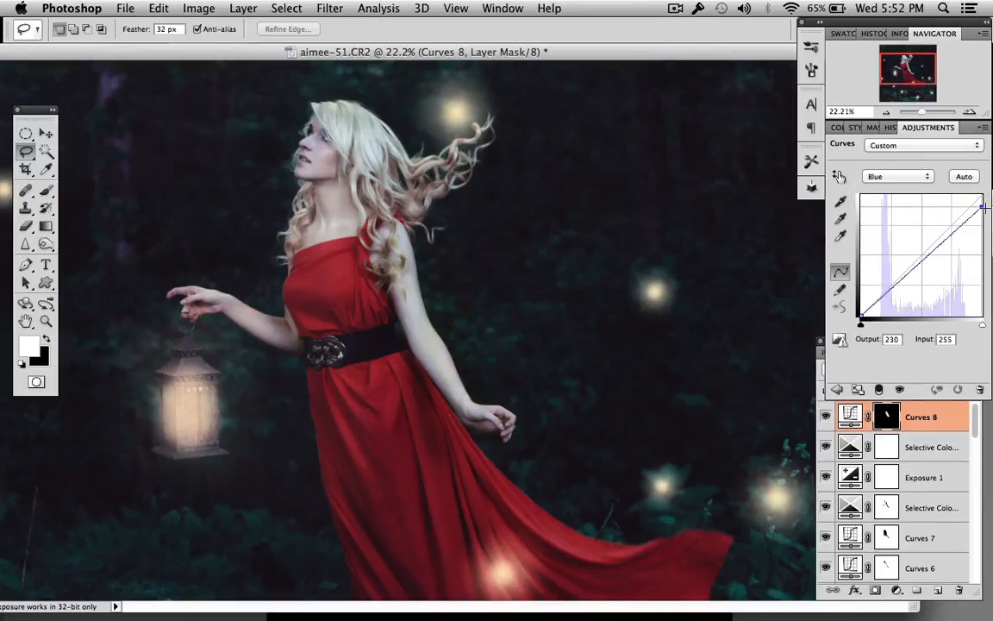
- Move the Red channel's white point to input 243 in the arm's Curves adjustment
left_click(898, 175)
left_click(884, 149)
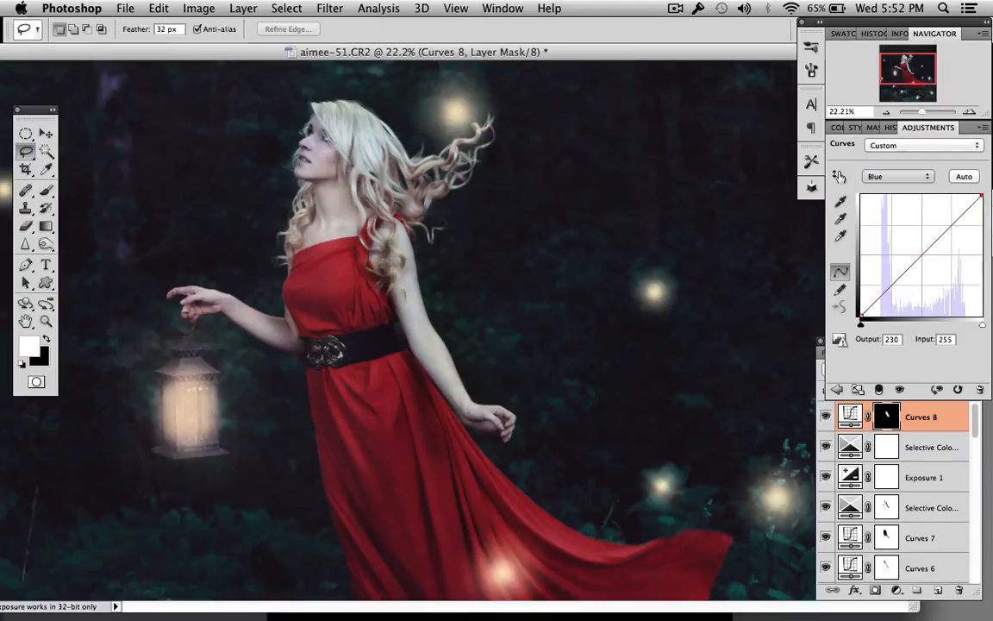
left_click_drag(980, 197, 976, 193)
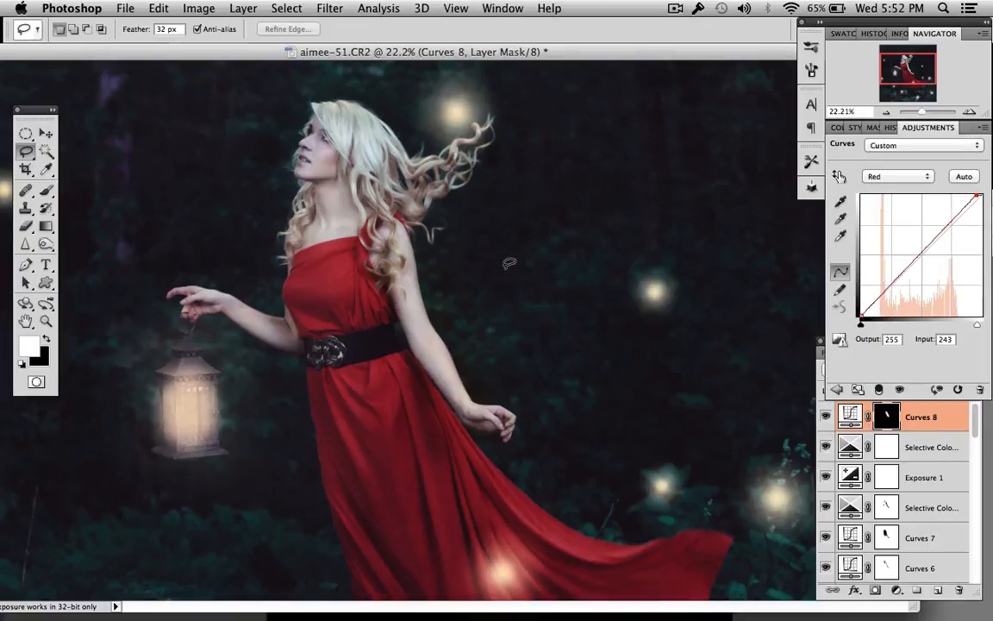
- Erase the arm's Curves mask in the area surrounding the arm, using a 94 px eraser at 100% opacity
scroll(516, 261, "up", 5)
scroll(518, 261, "down", 1)
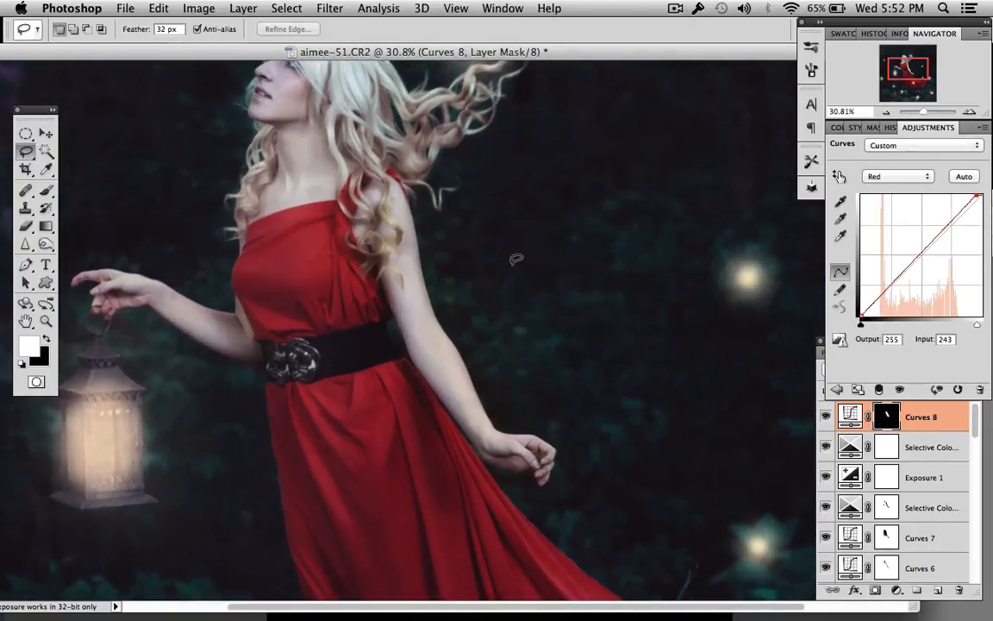
left_click(25, 226)
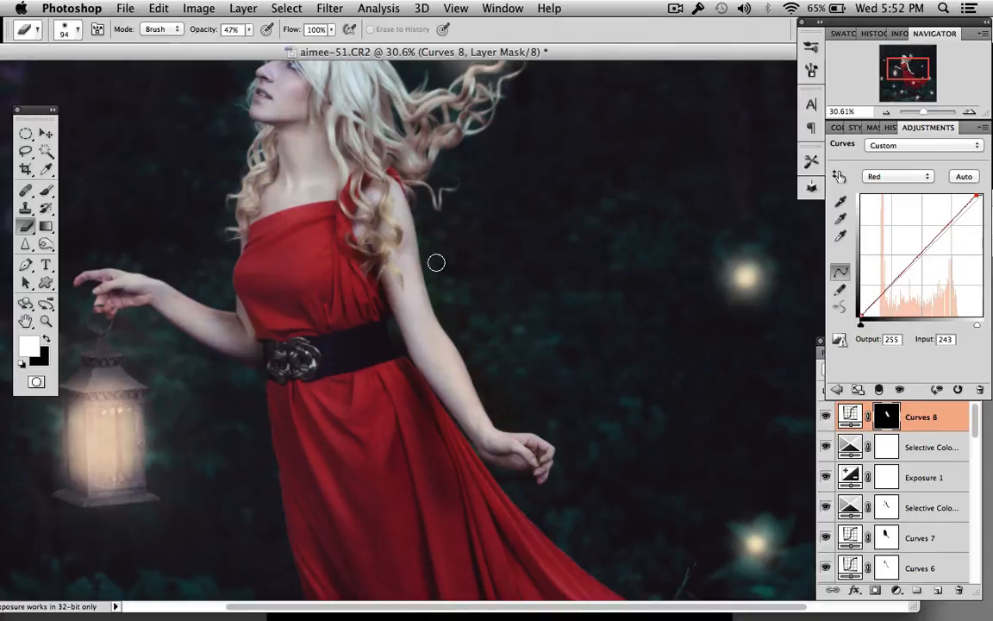
left_click_drag(249, 31, 312, 49)
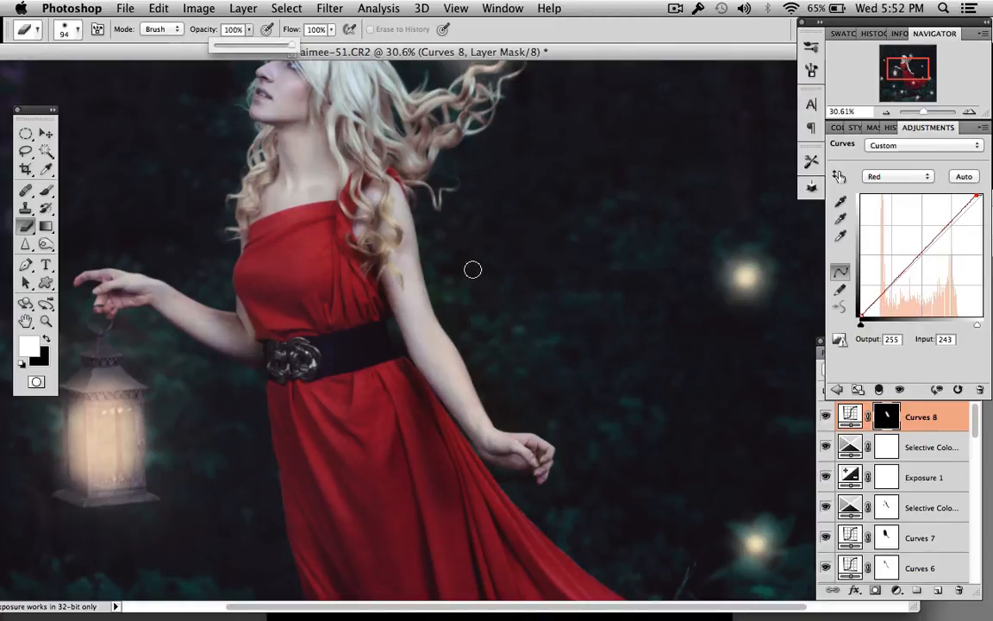
left_click(434, 261)
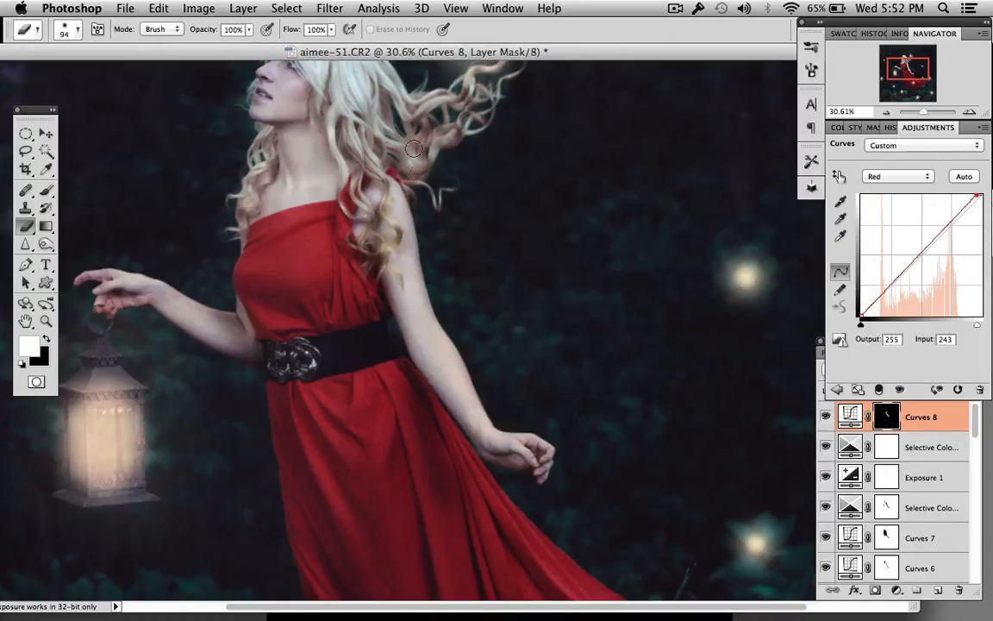
- Reduce the eraser to 40 px and erase the arm's Curves mask over the hair curls at the shoulder
right_click(446, 198)
left_click(485, 225)
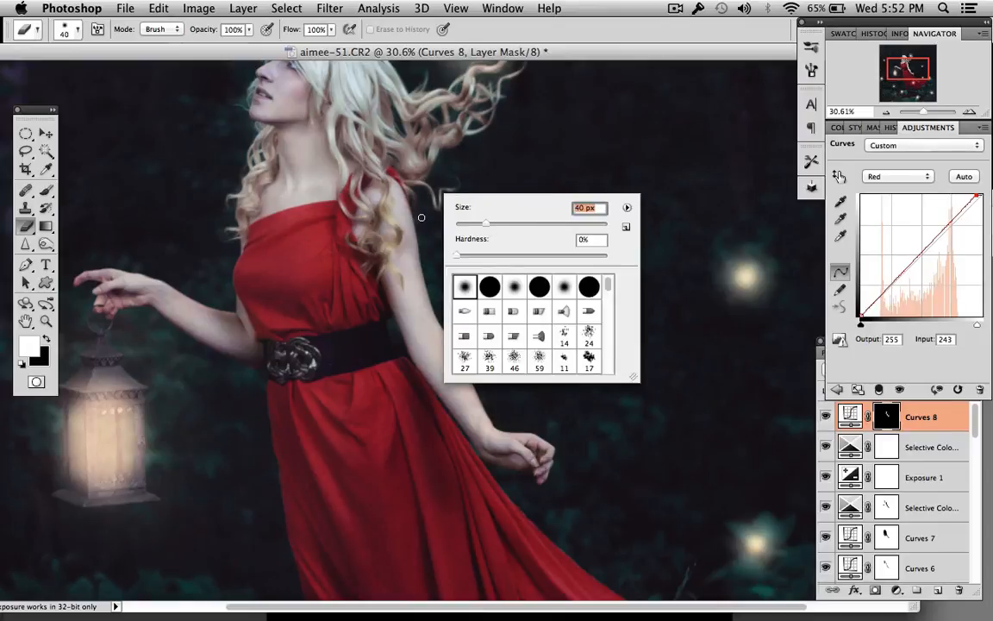
scroll(421, 217, "up", 1)
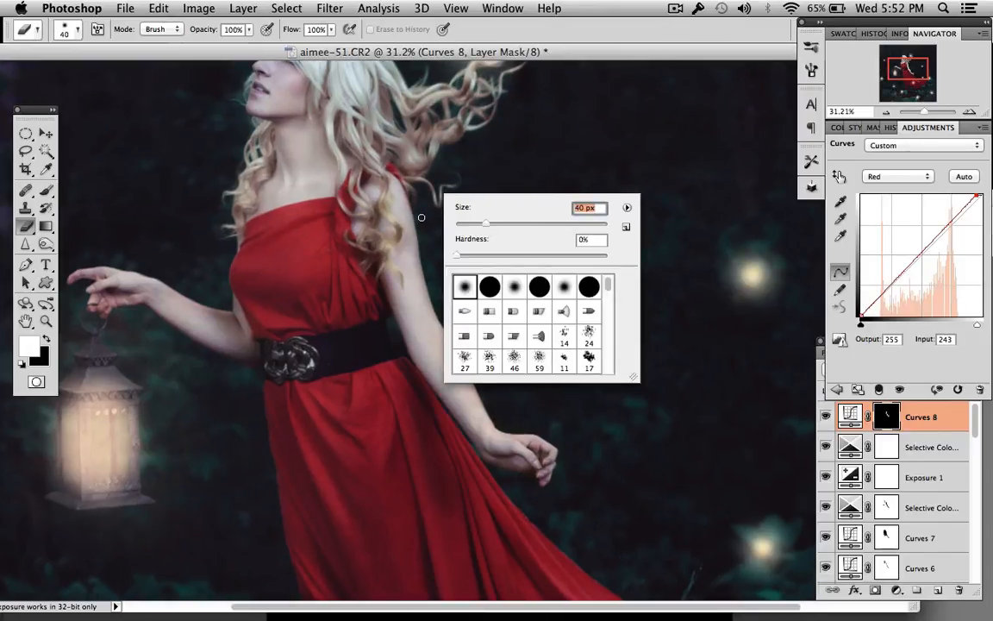
scroll(421, 217, "up", 2)
scroll(422, 217, "up", 2)
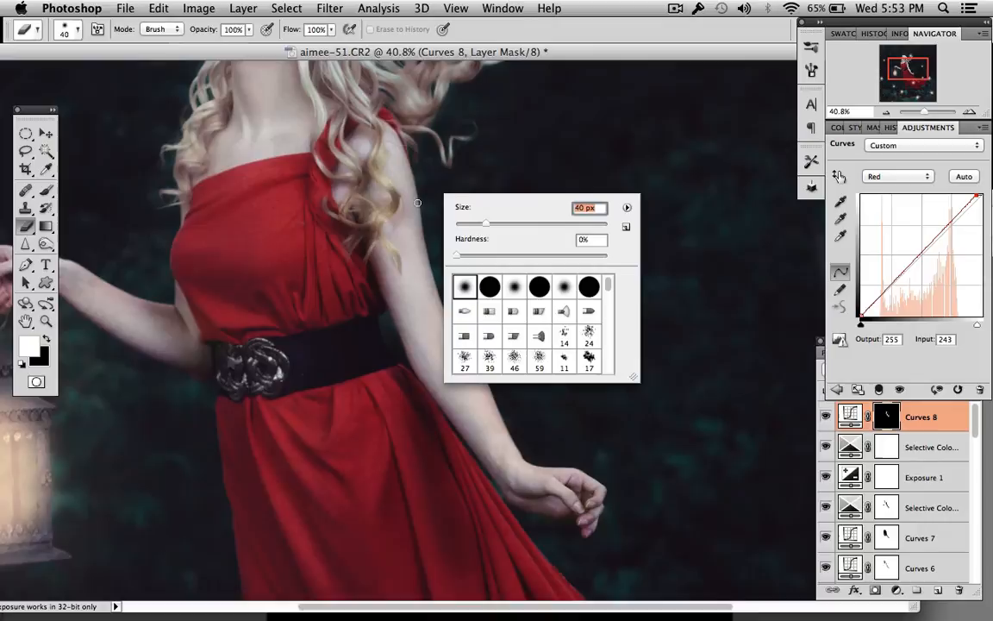
left_click(382, 146)
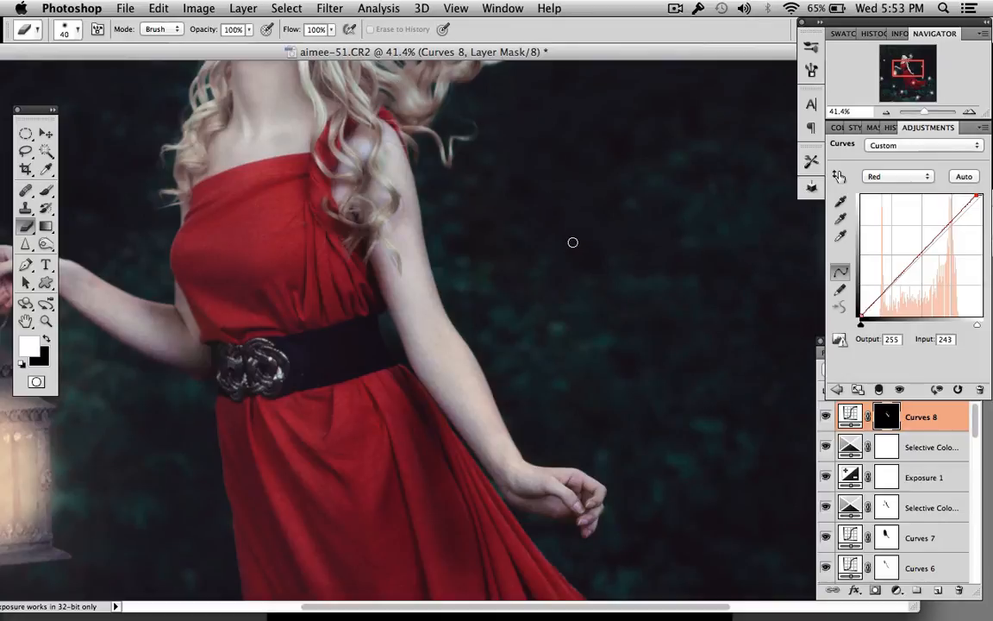
- Hide the Curves 8 layer to compare the whole image without the arm correction
scroll(583, 278, "down", 10)
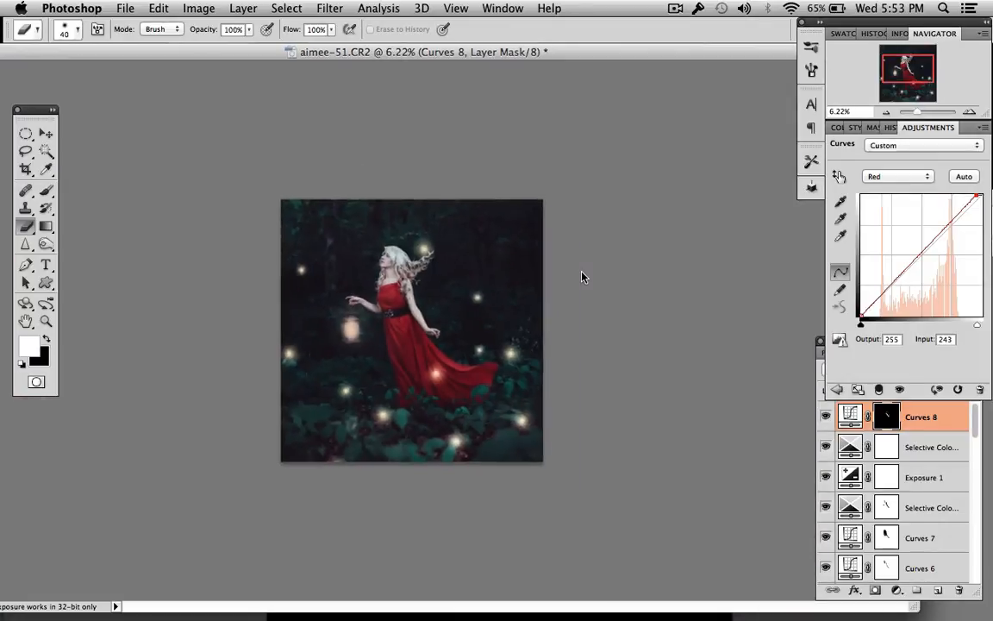
scroll(579, 273, "up", 3)
left_click(826, 417)
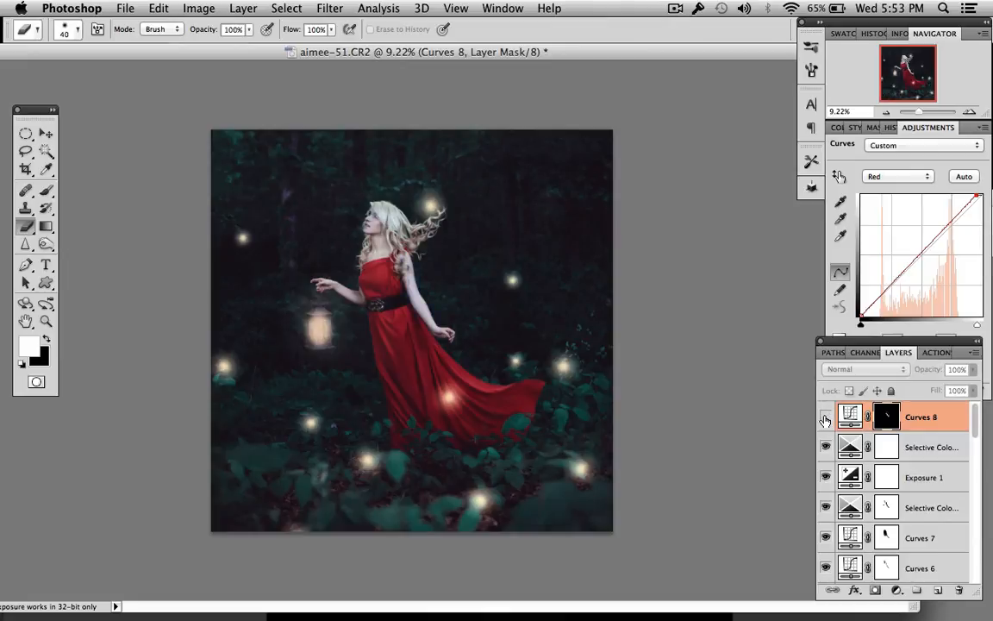